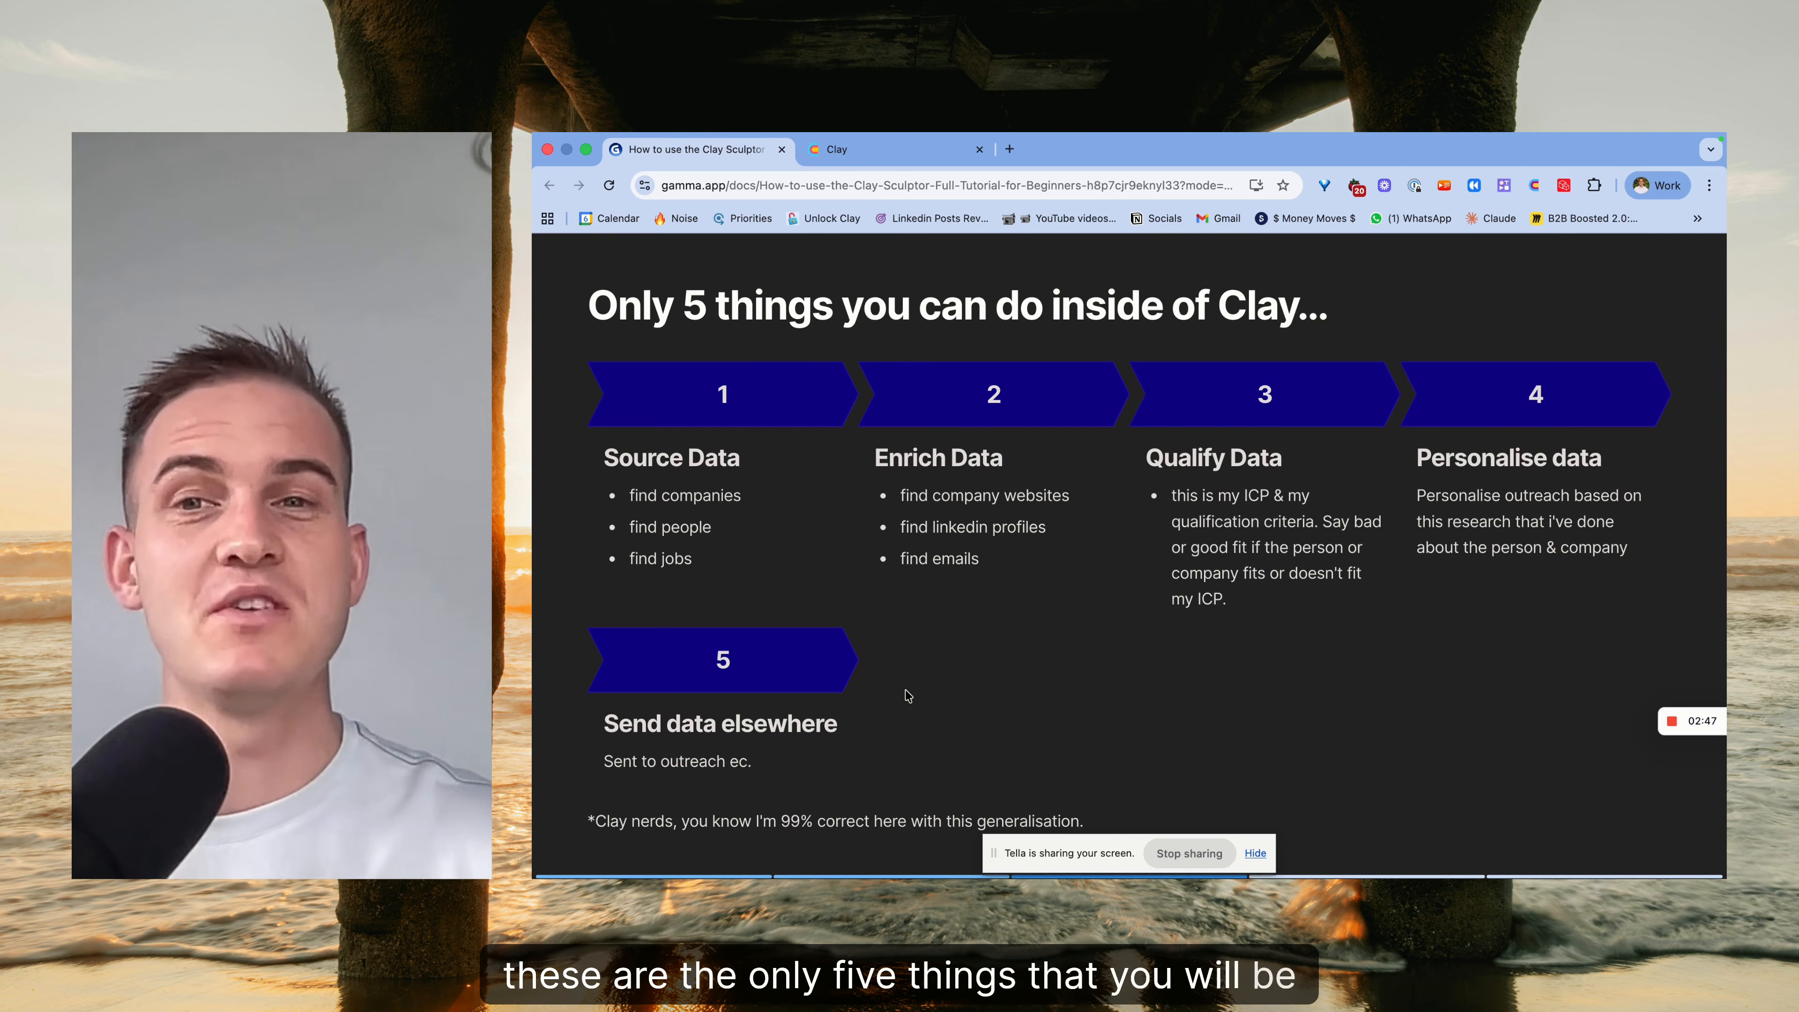
Review the slides on the five things Clay can do and the table of example Clay Sculptor prompts.
{"action": "scroll", "coordinate": [905, 690], "scroll_direction": "down", "scroll_amount": 10}
{"action": "scroll", "coordinate": [905, 690], "scroll_direction": "up", "scroll_amount": 10}
{"action": "scroll", "coordinate": [905, 690], "scroll_direction": "up", "scroll_amount": 5}
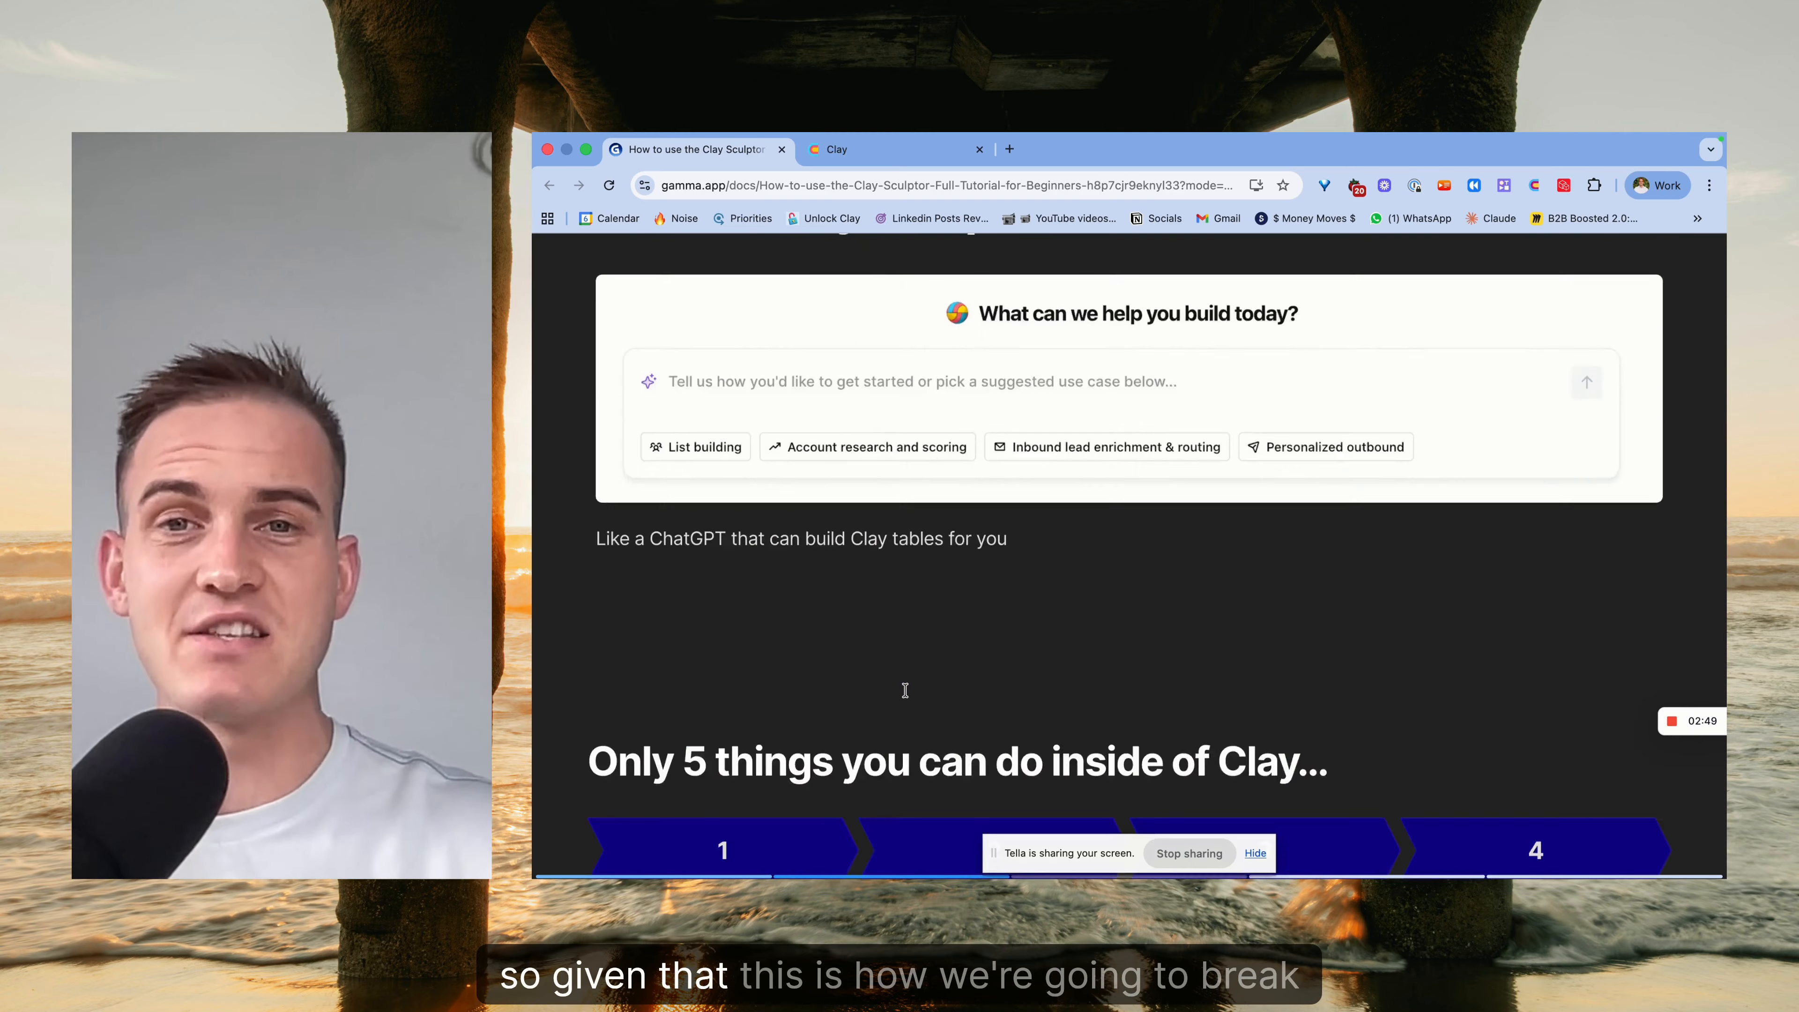
{"action": "scroll", "coordinate": [905, 690], "scroll_direction": "down", "scroll_amount": 10}
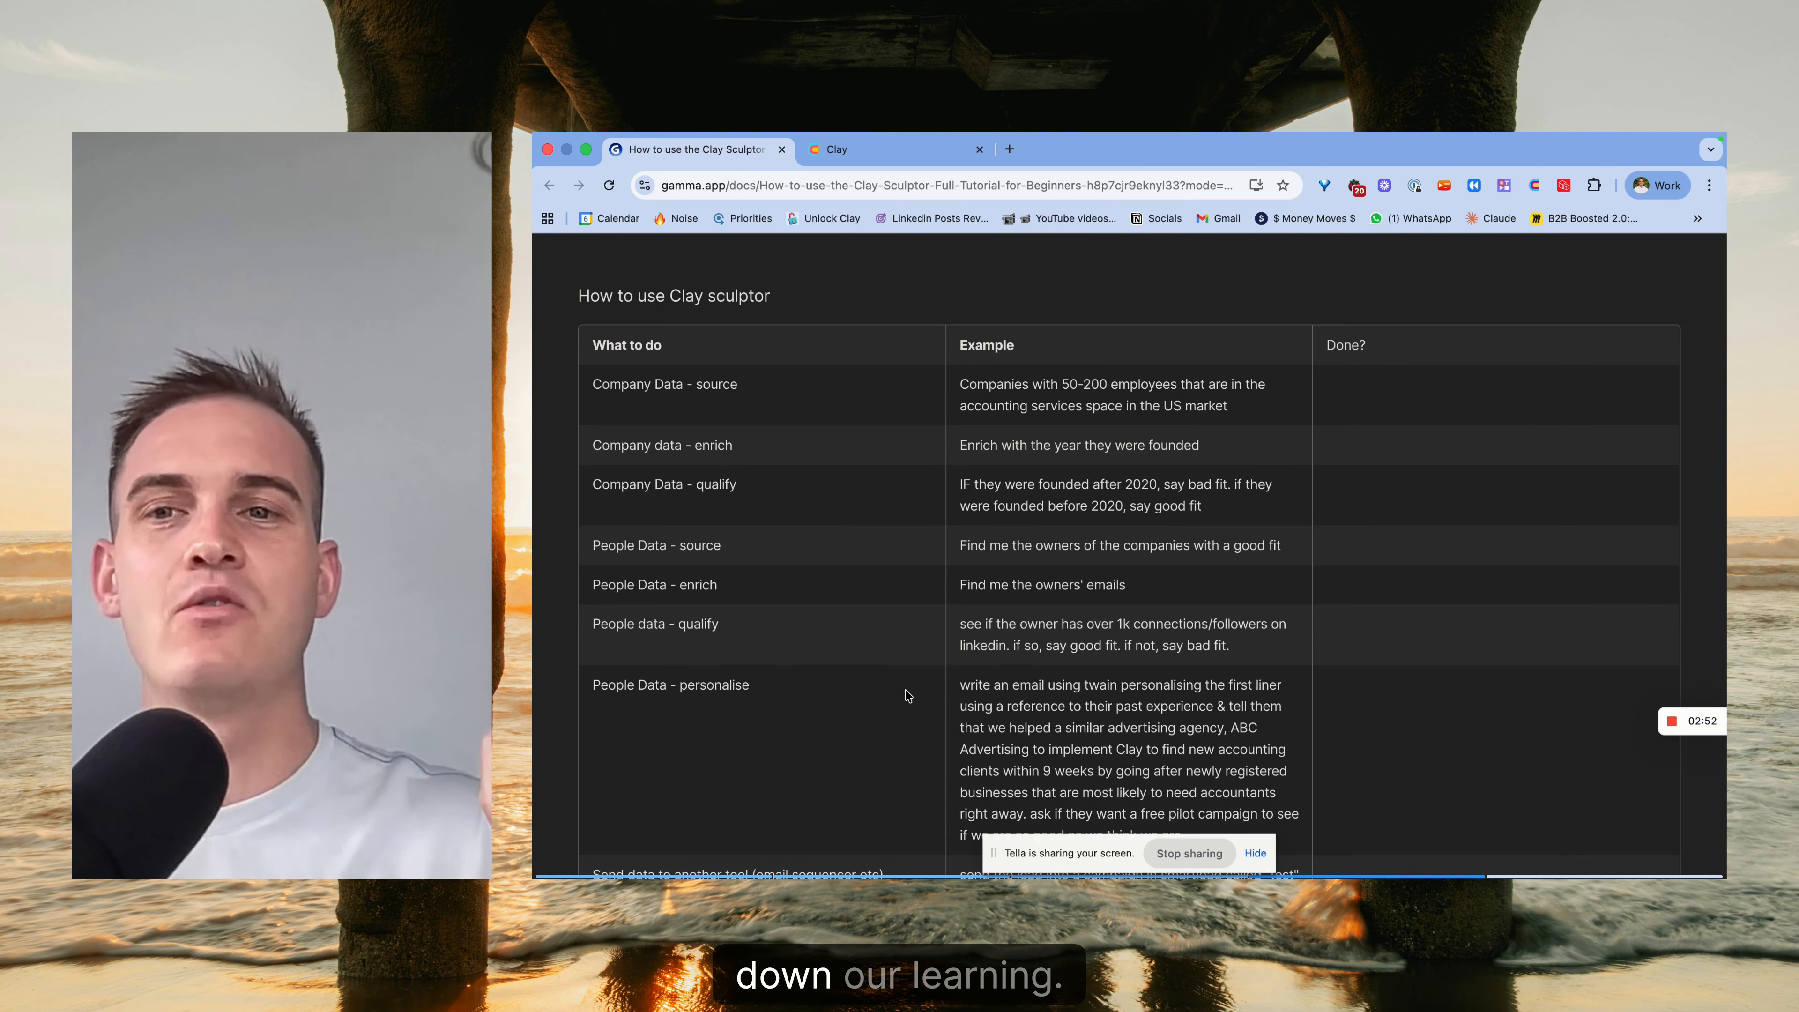
{"action": "scroll", "coordinate": [905, 694], "scroll_direction": "up", "scroll_amount": 10}
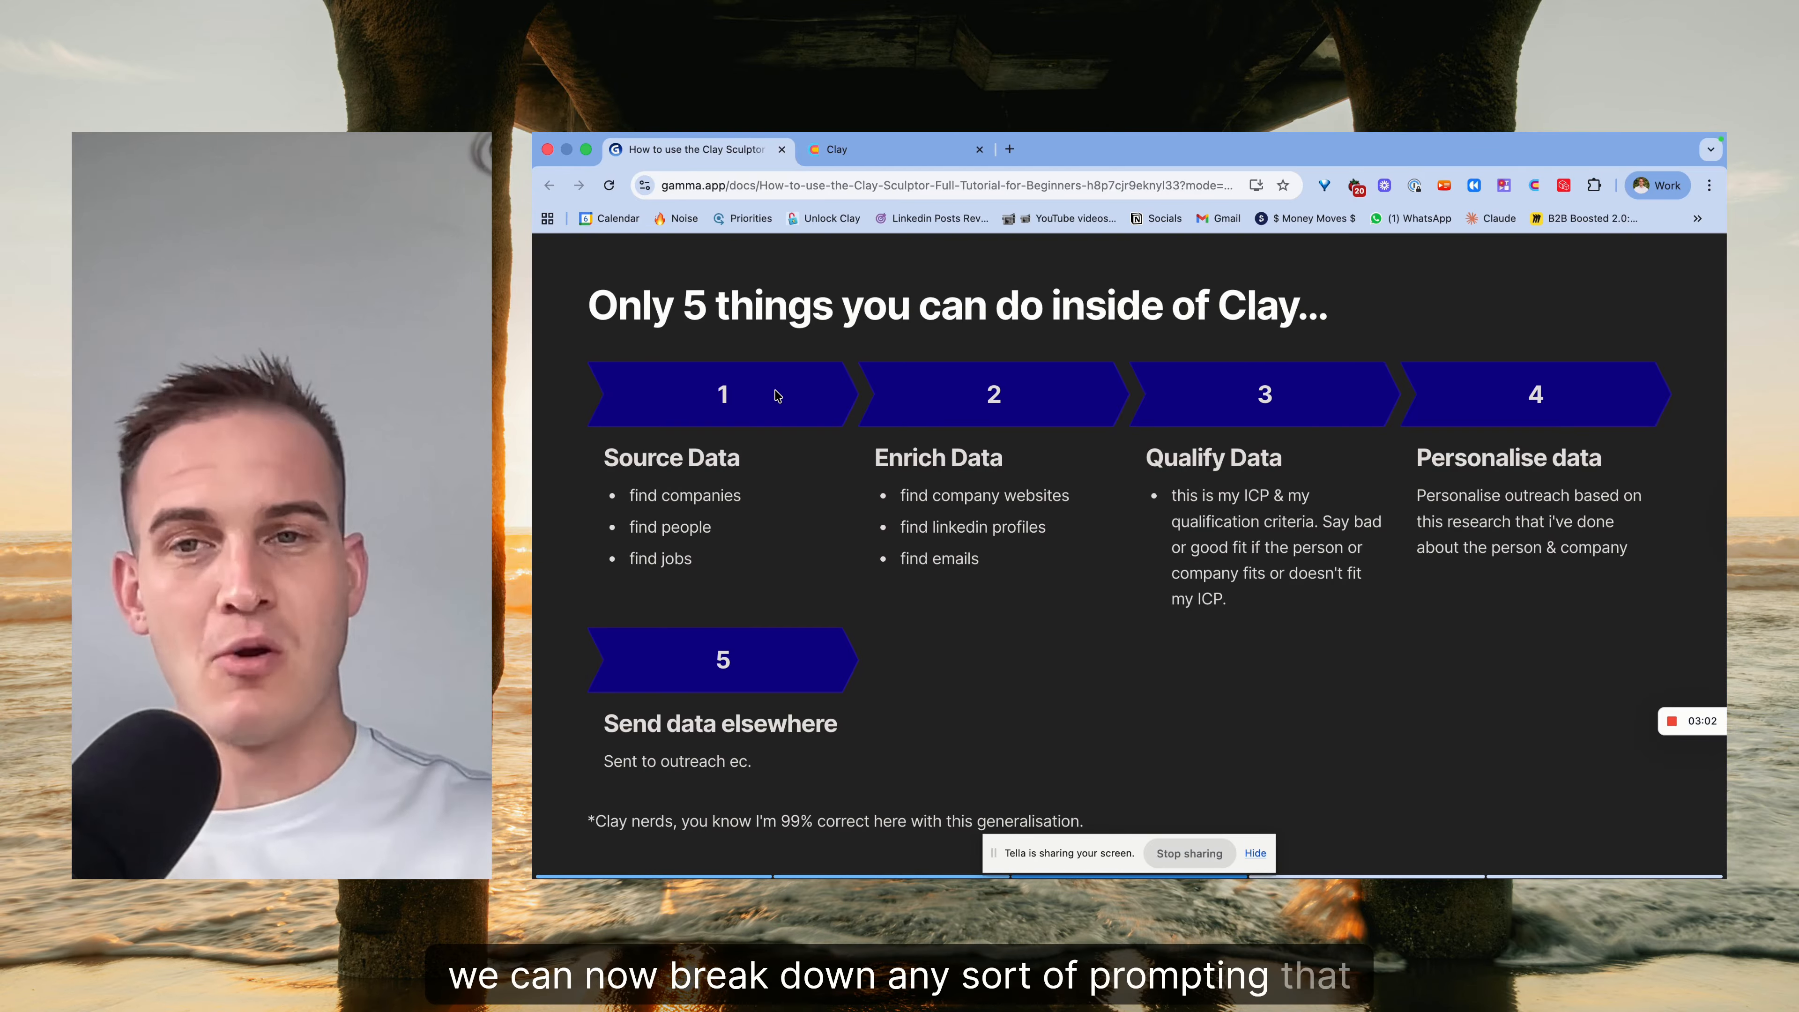
{"action": "key", "text": "Right"}
{"action": "key", "text": "Left"}
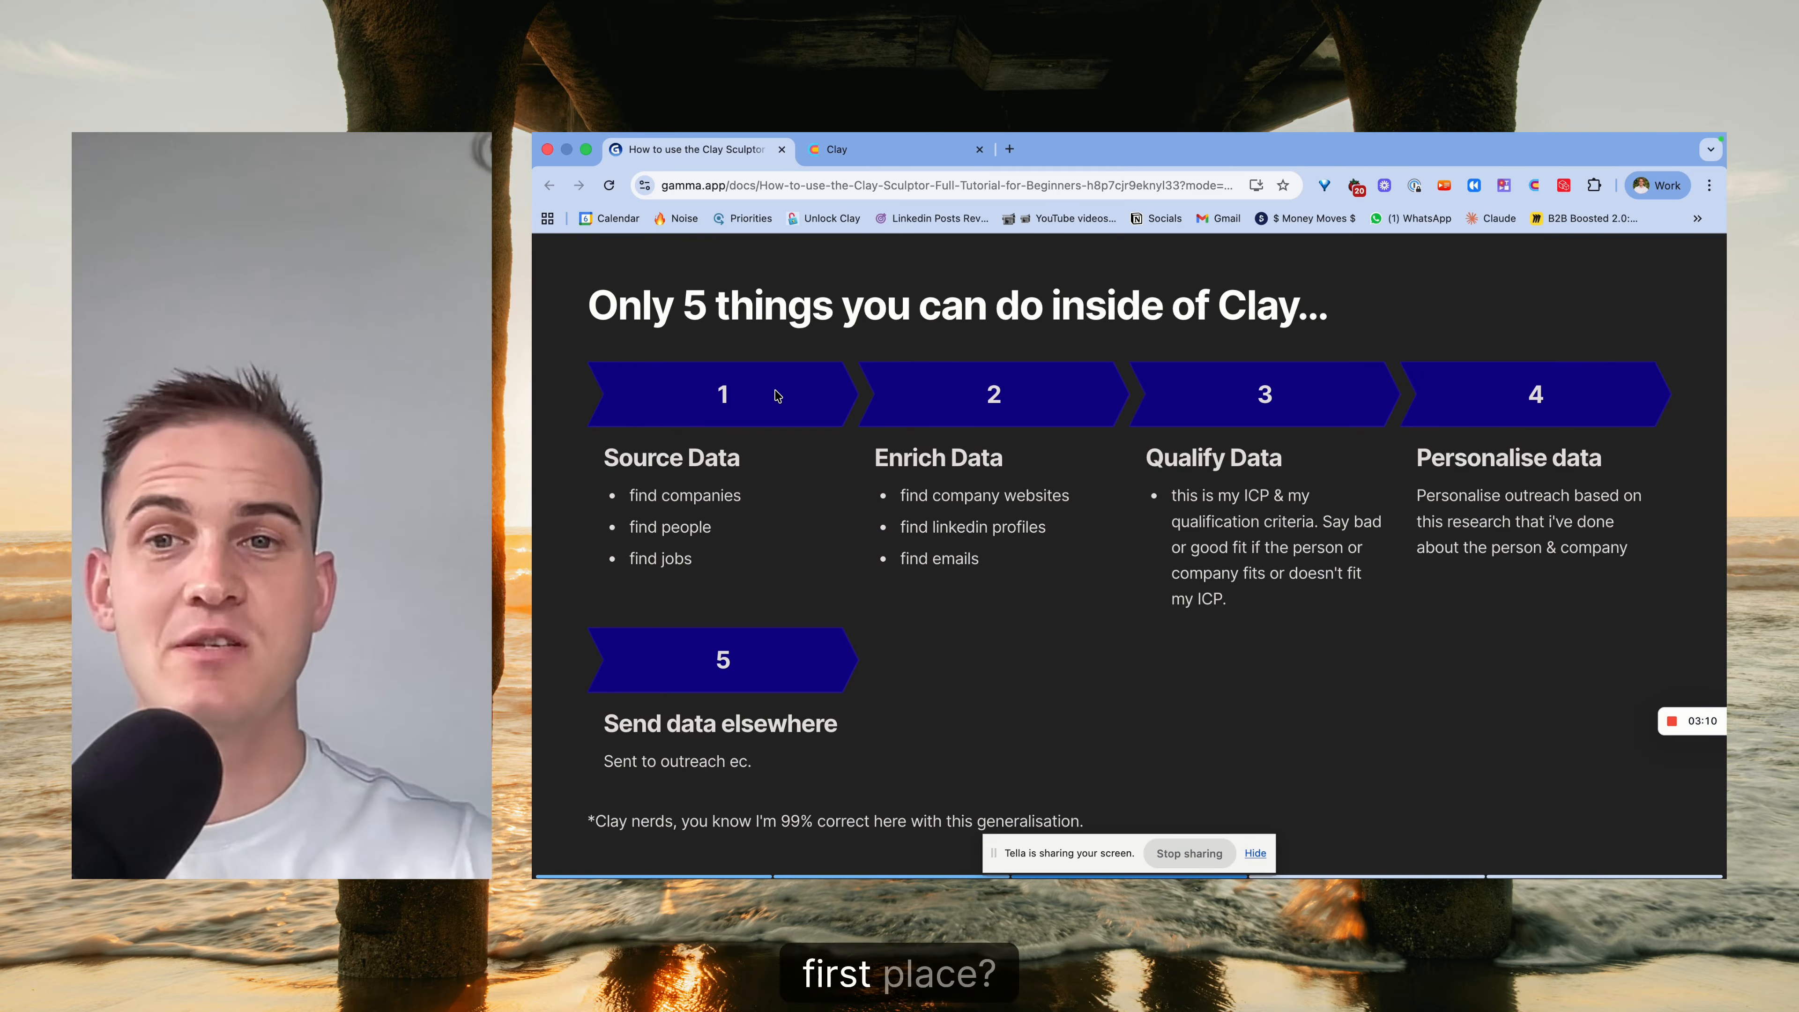
{"action": "scroll", "coordinate": [775, 393], "scroll_direction": "down", "scroll_amount": 8}
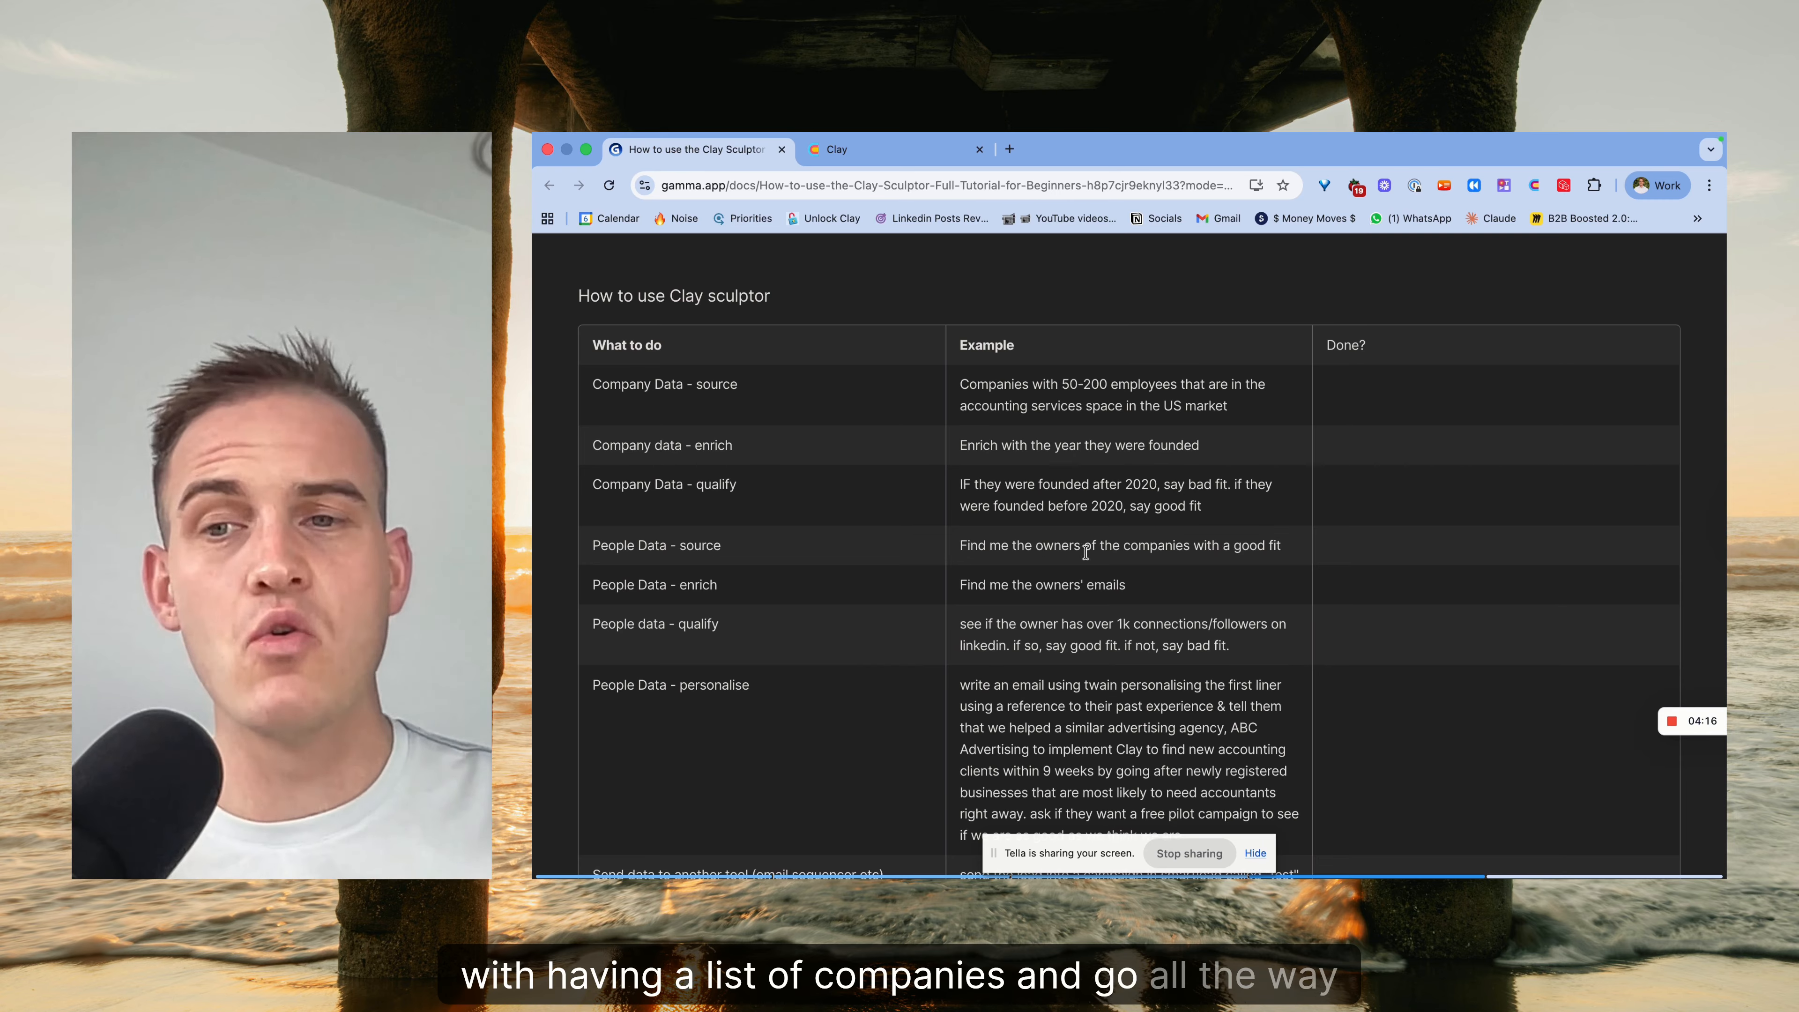
{"action": "scroll", "coordinate": [1087, 553], "scroll_direction": "down", "scroll_amount": 2}
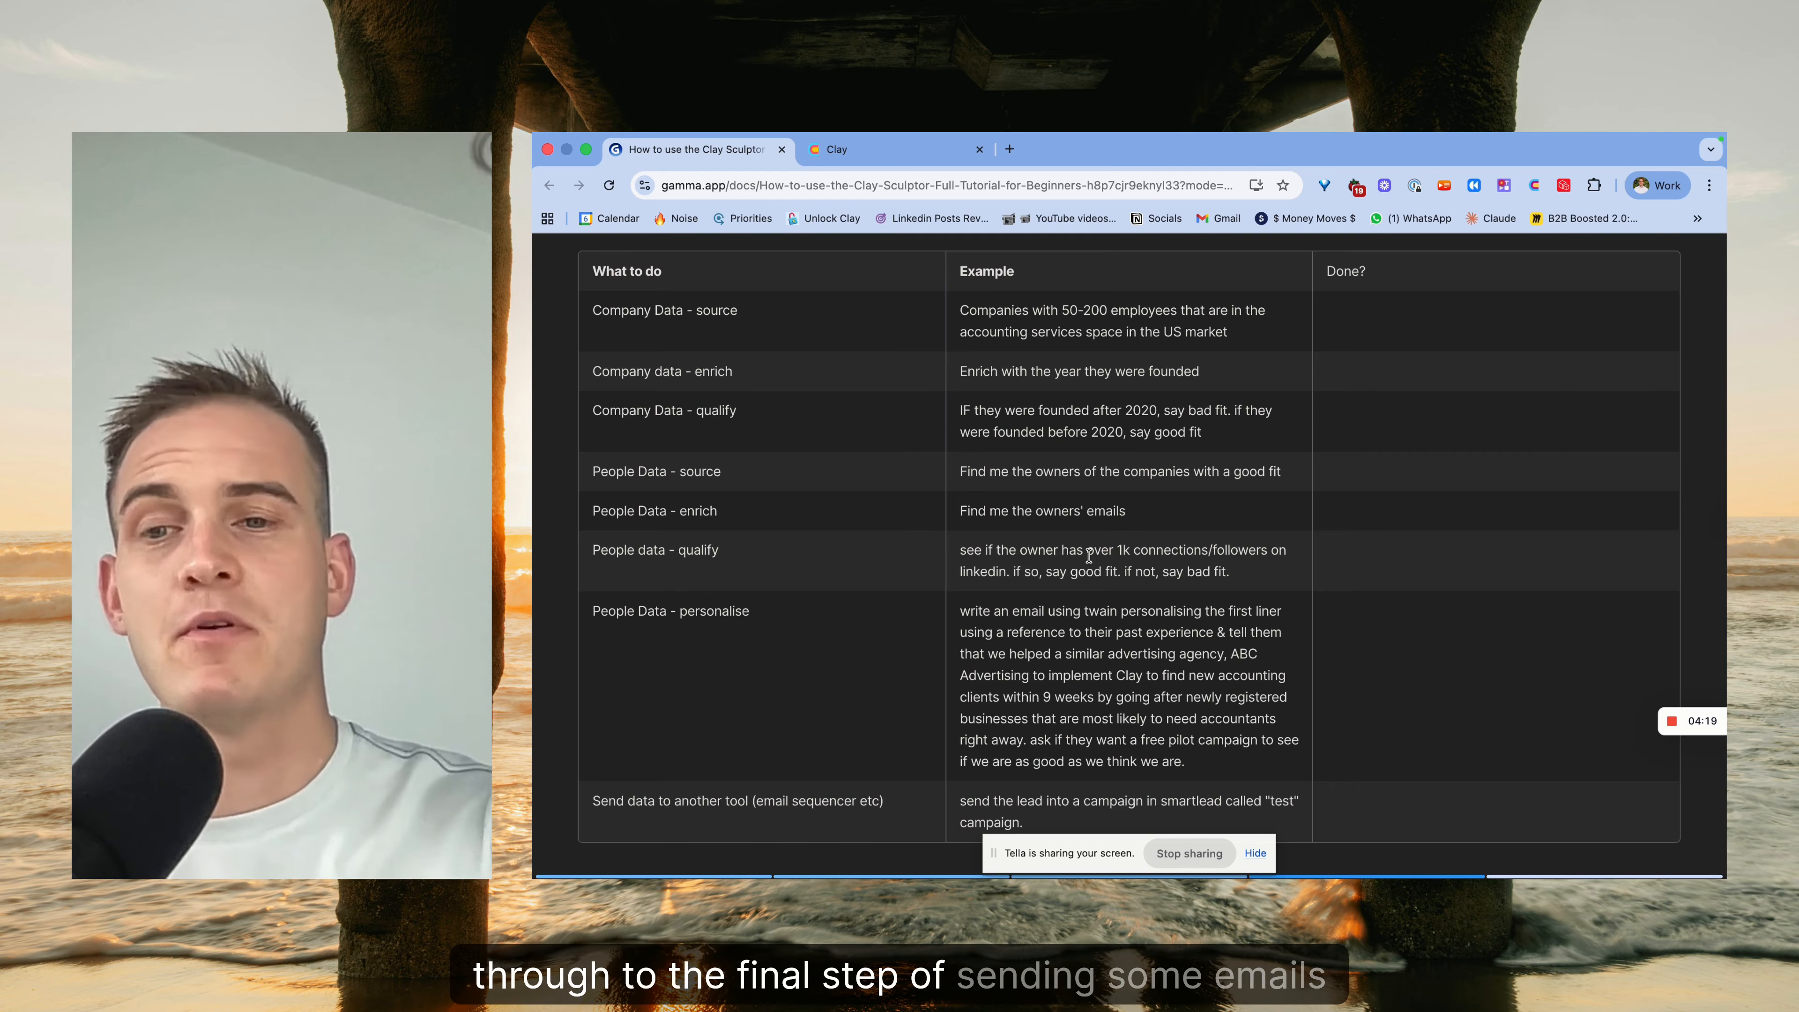
{"action": "scroll", "coordinate": [982, 723], "scroll_direction": "up", "scroll_amount": 2}
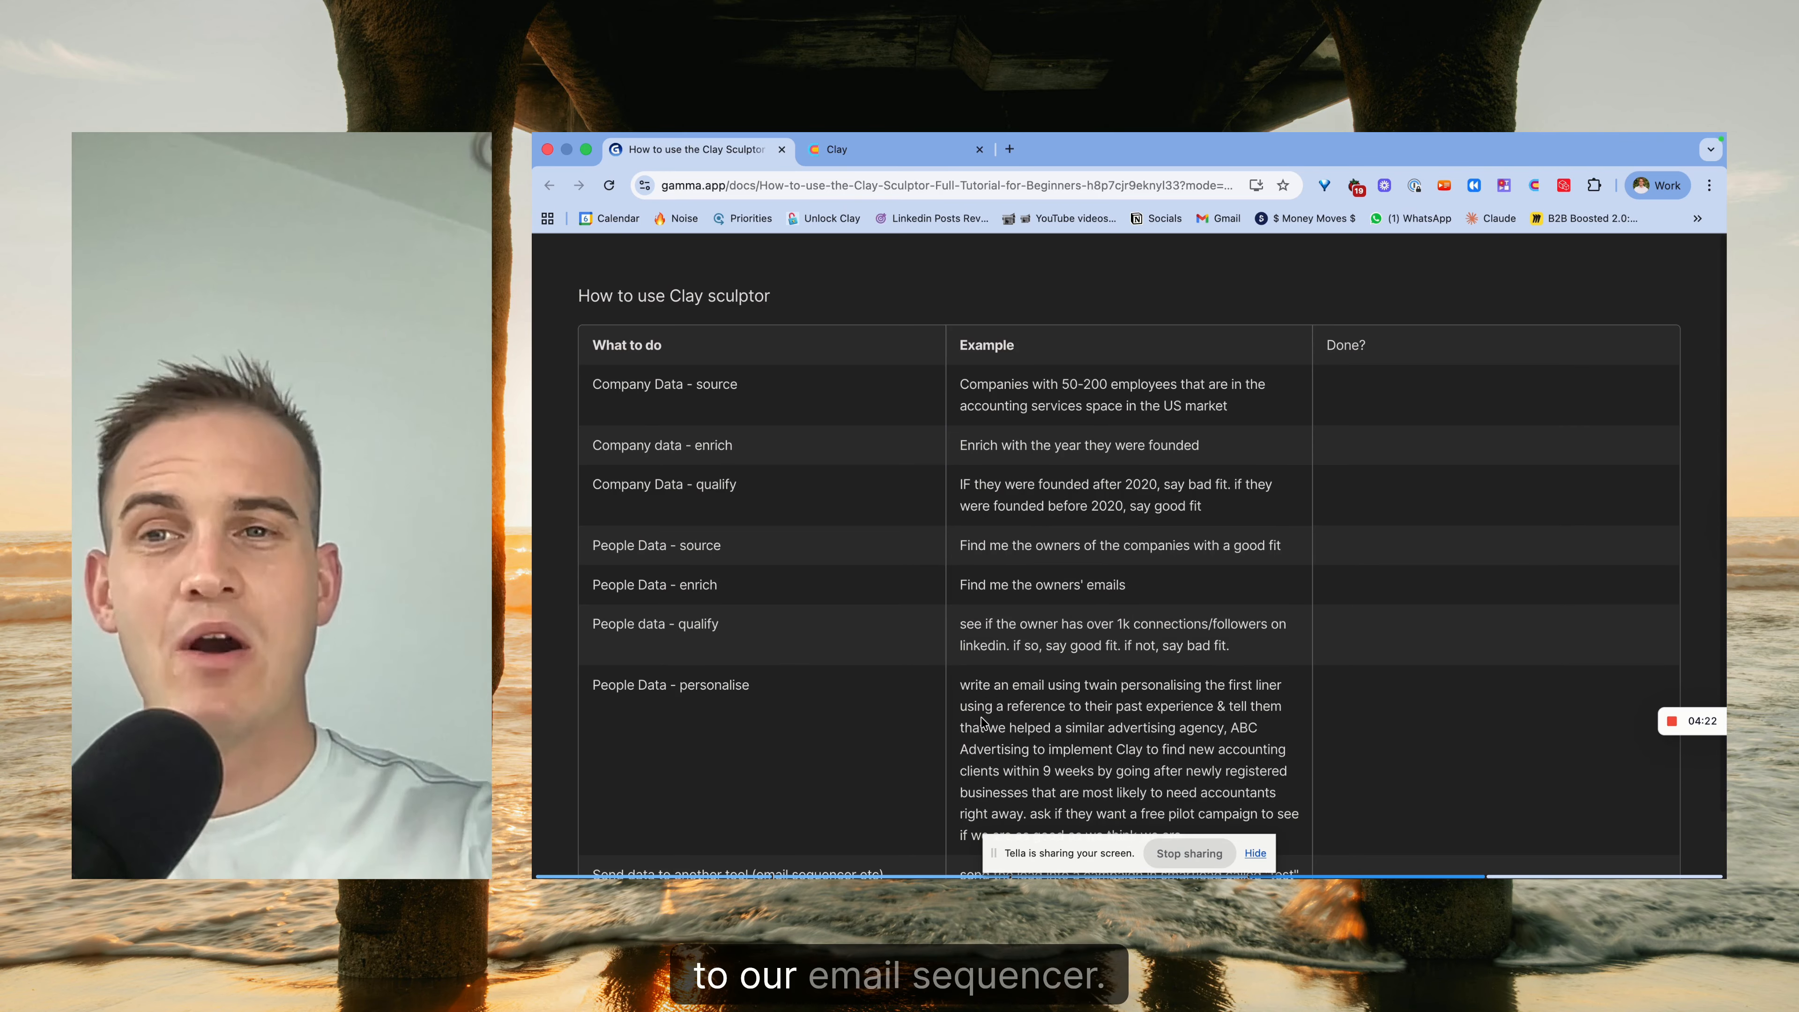
{"action": "key", "text": "Left"}
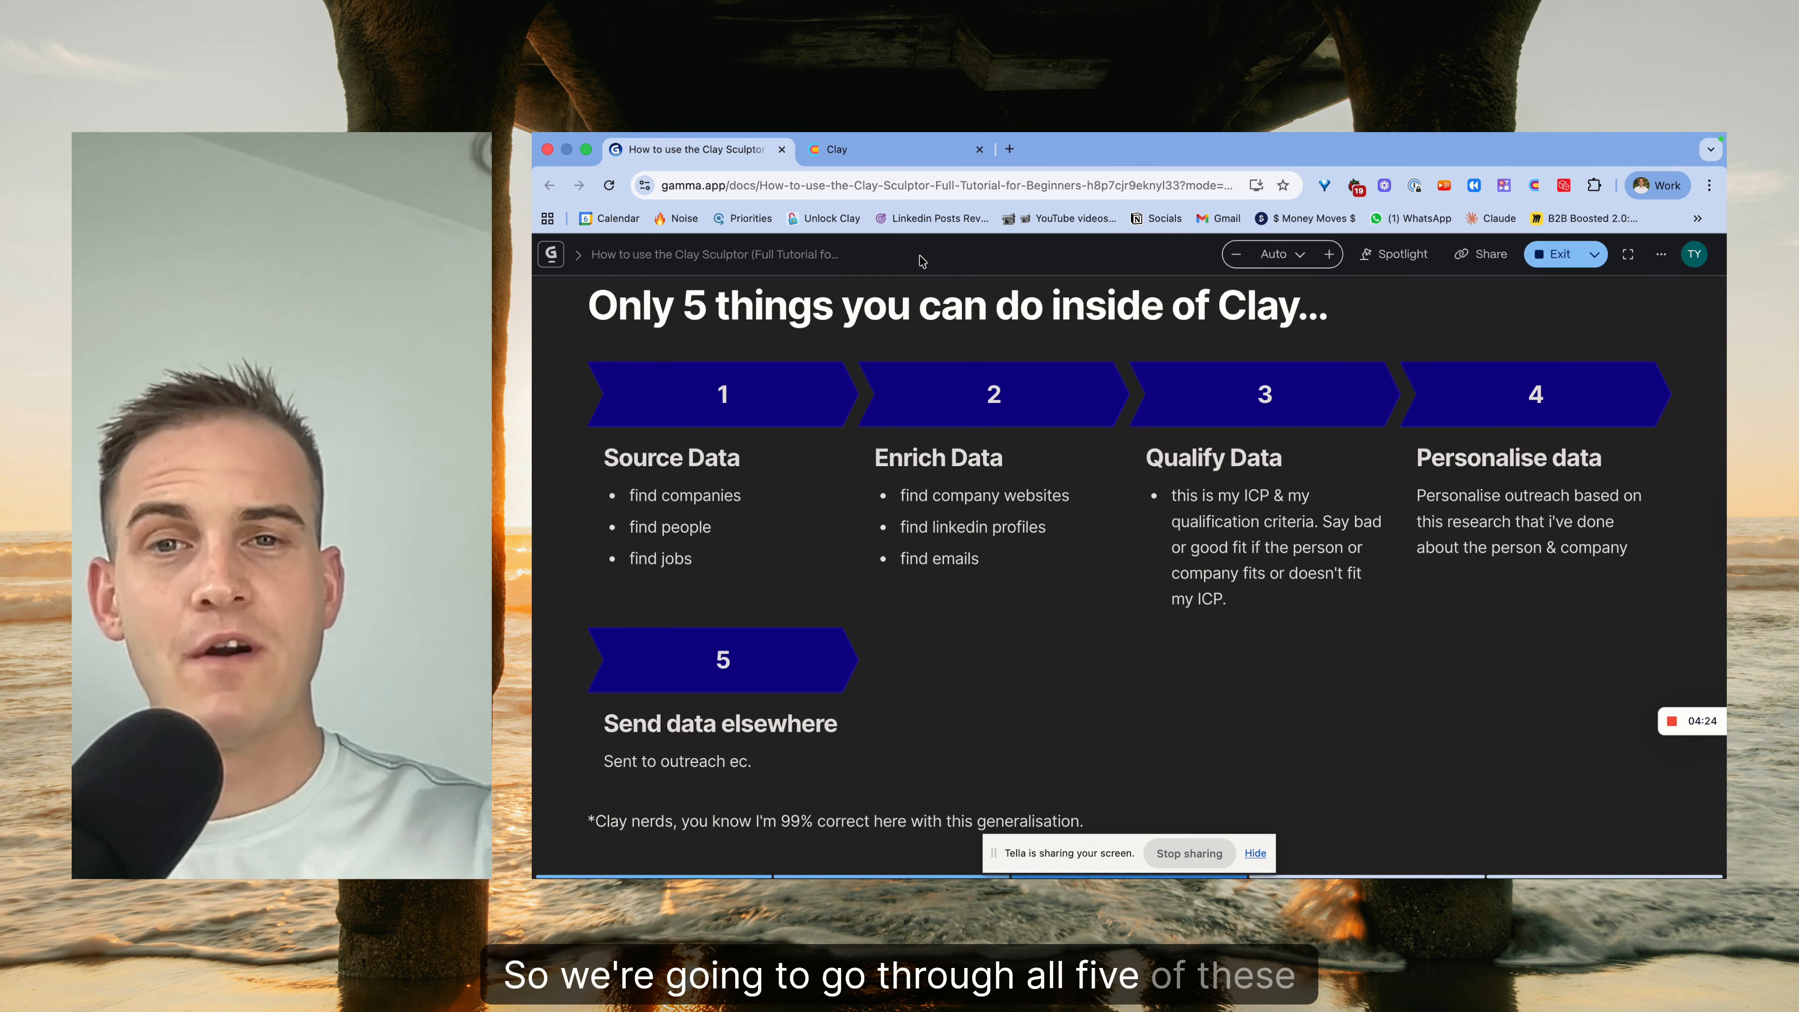
{"action": "key", "text": "Right"}
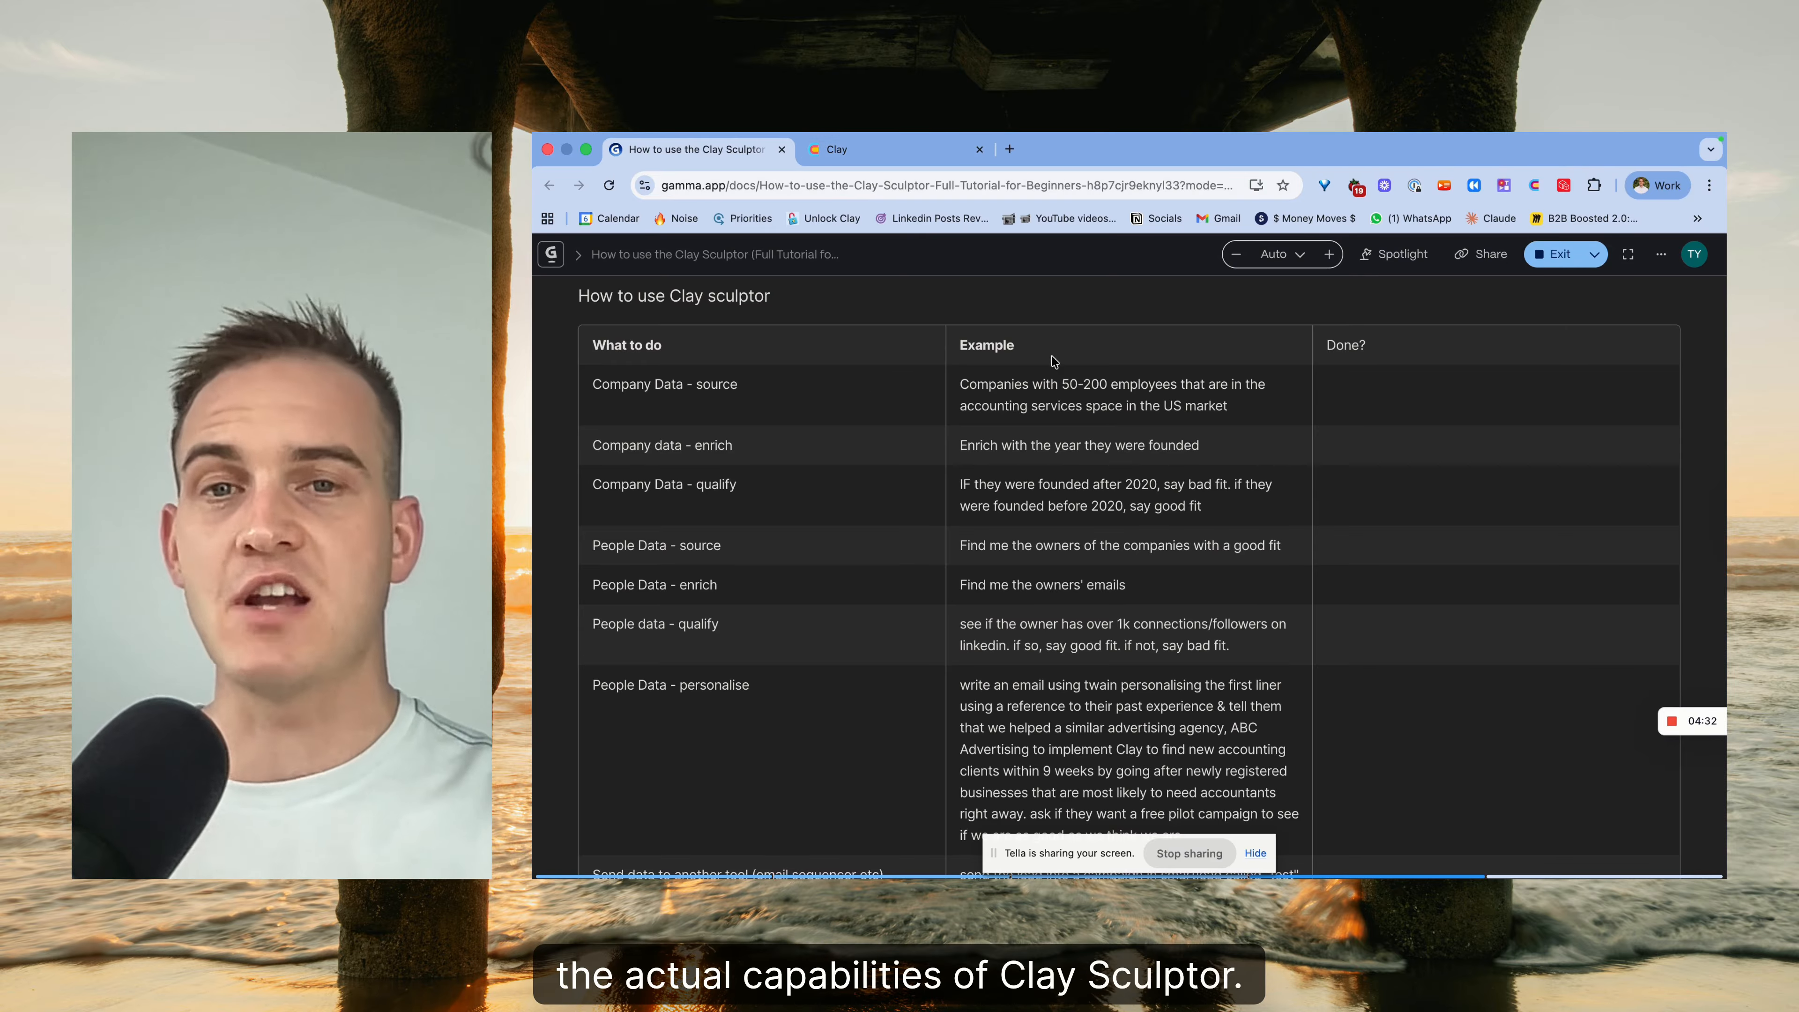
Copy the company sourcing example and, in Clay, submit the prompt "find me Companies with 50-200 employees that are in the accounting services space in the US market".
{"action": "left_click_drag", "start_coordinate": [1227, 406], "coordinate": [958, 386]}
{"action": "key", "text": "super+c"}
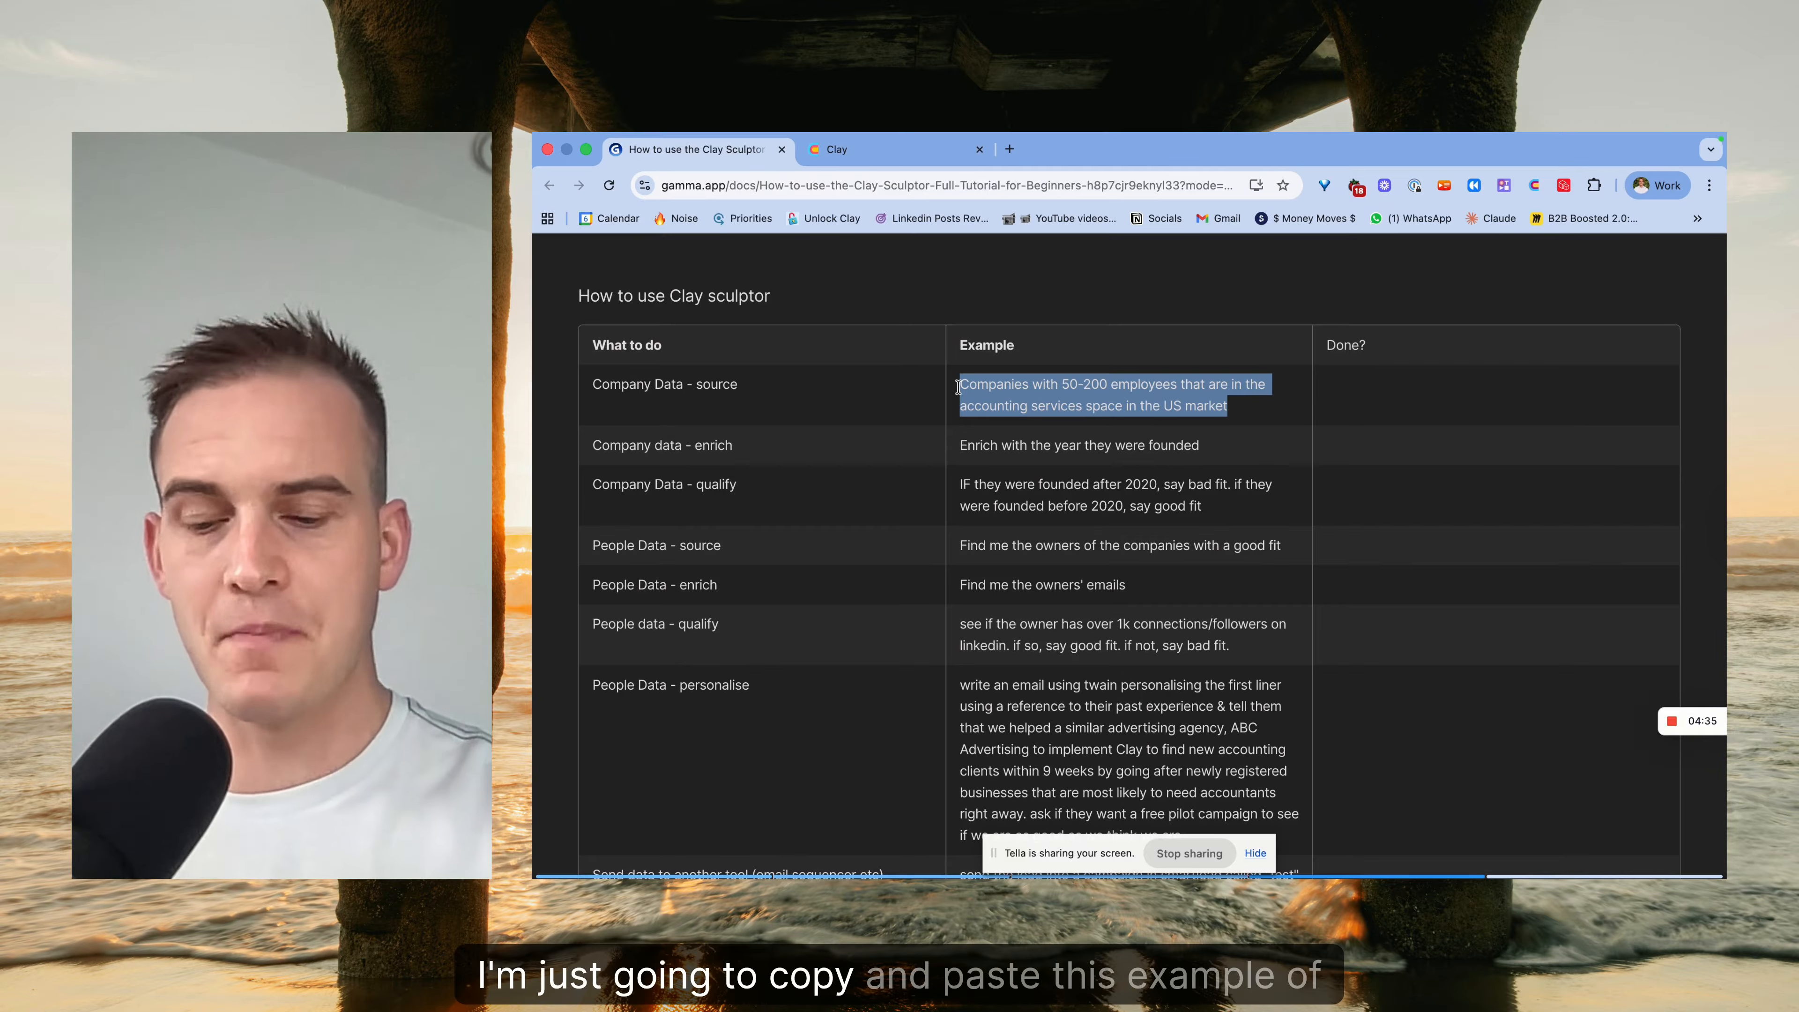
{"action": "left_click", "coordinate": [909, 150]}
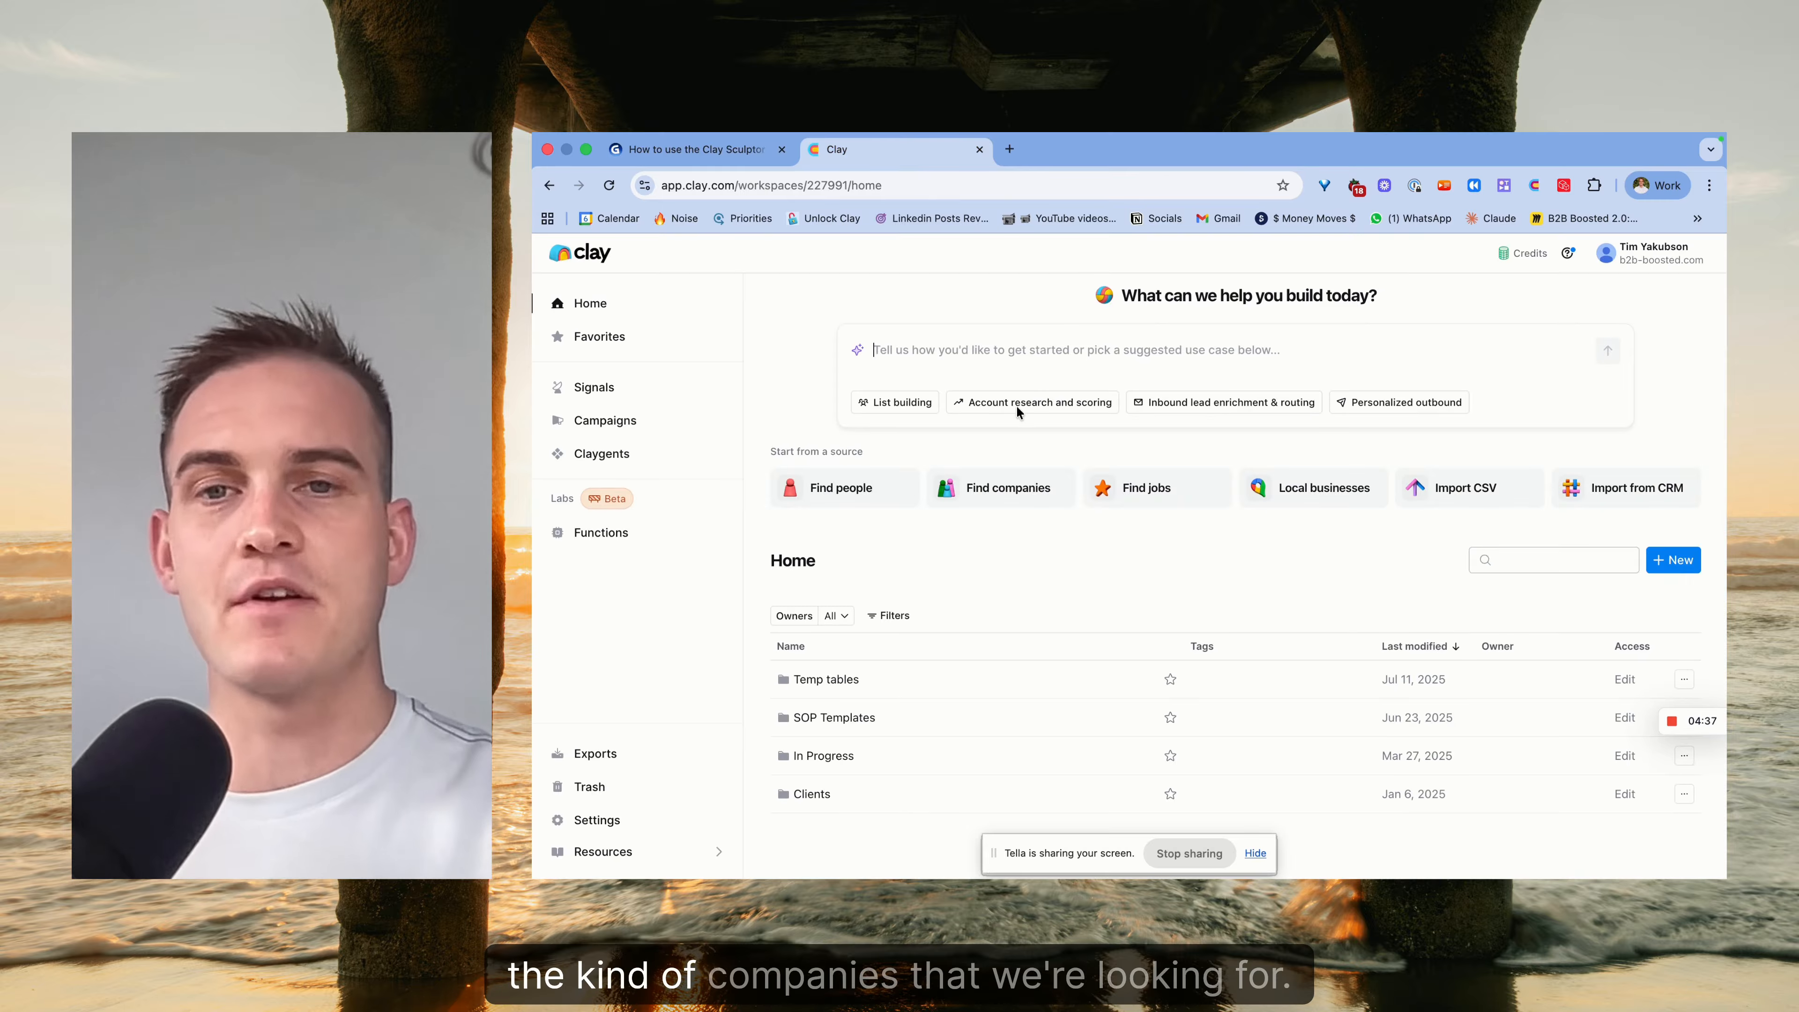
{"action": "left_click", "coordinate": [991, 351]}
{"action": "type", "text": "find me"}
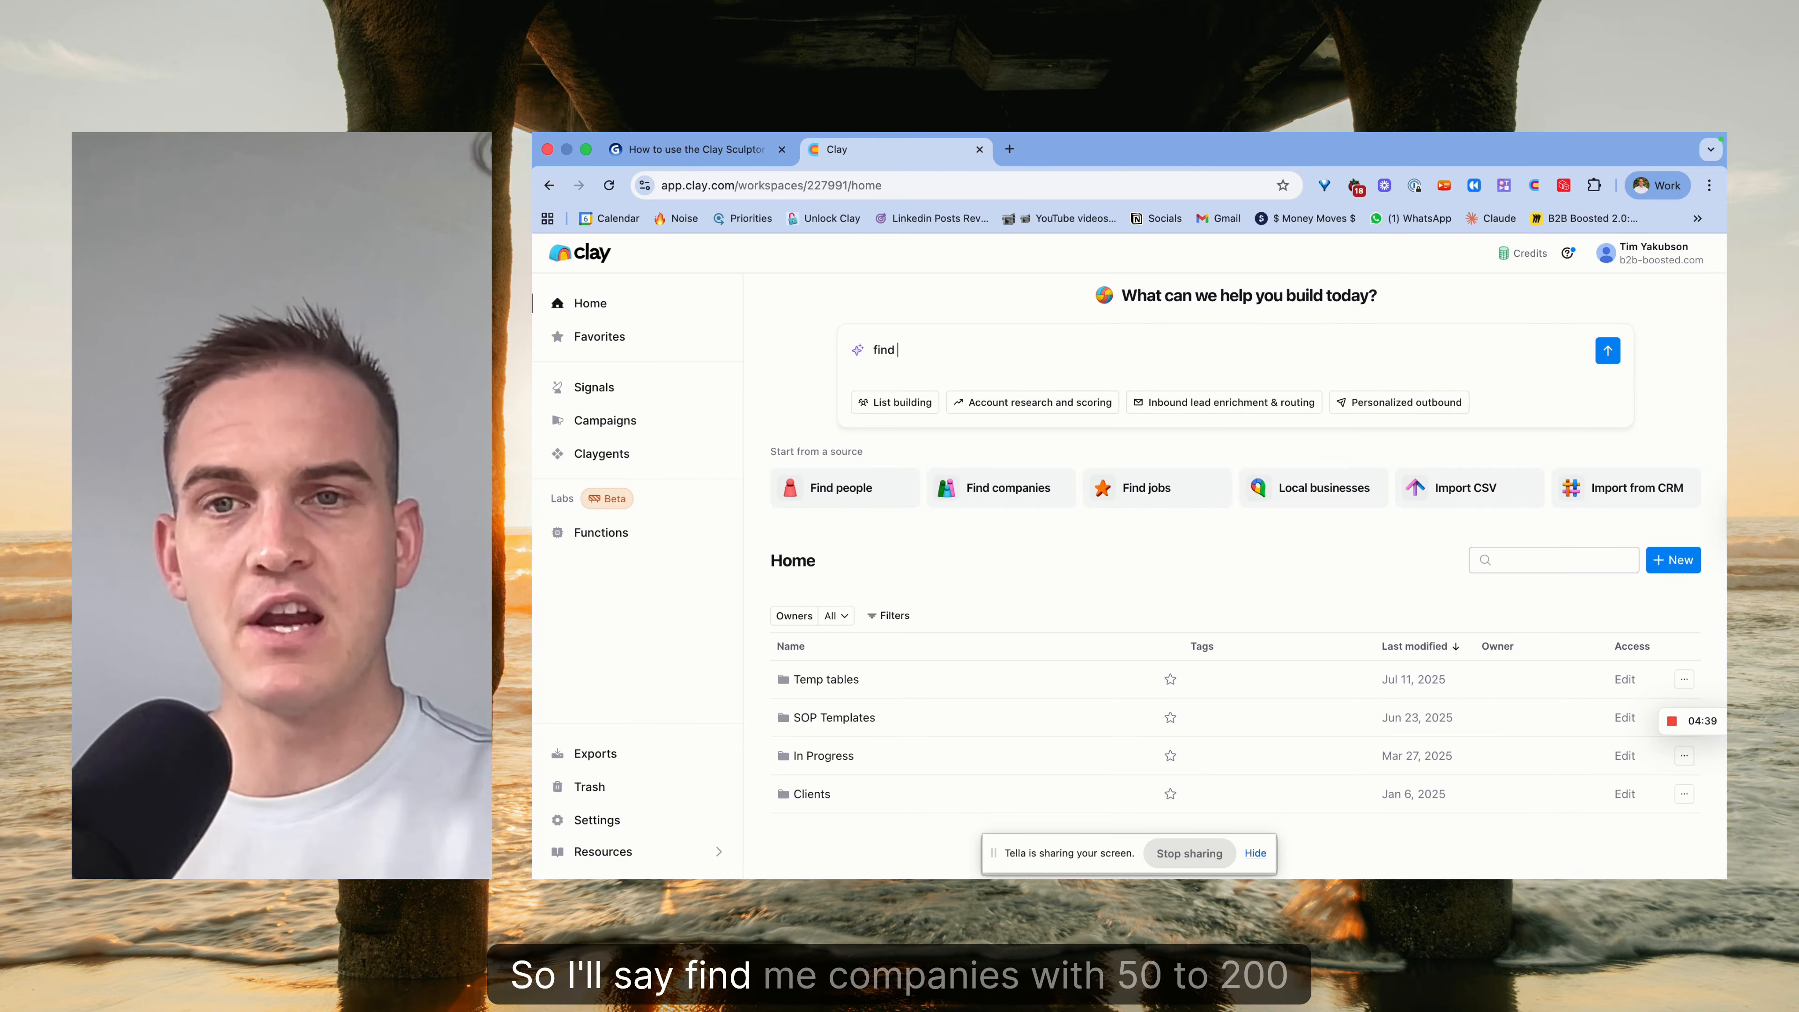
{"action": "key", "text": "super+v"}
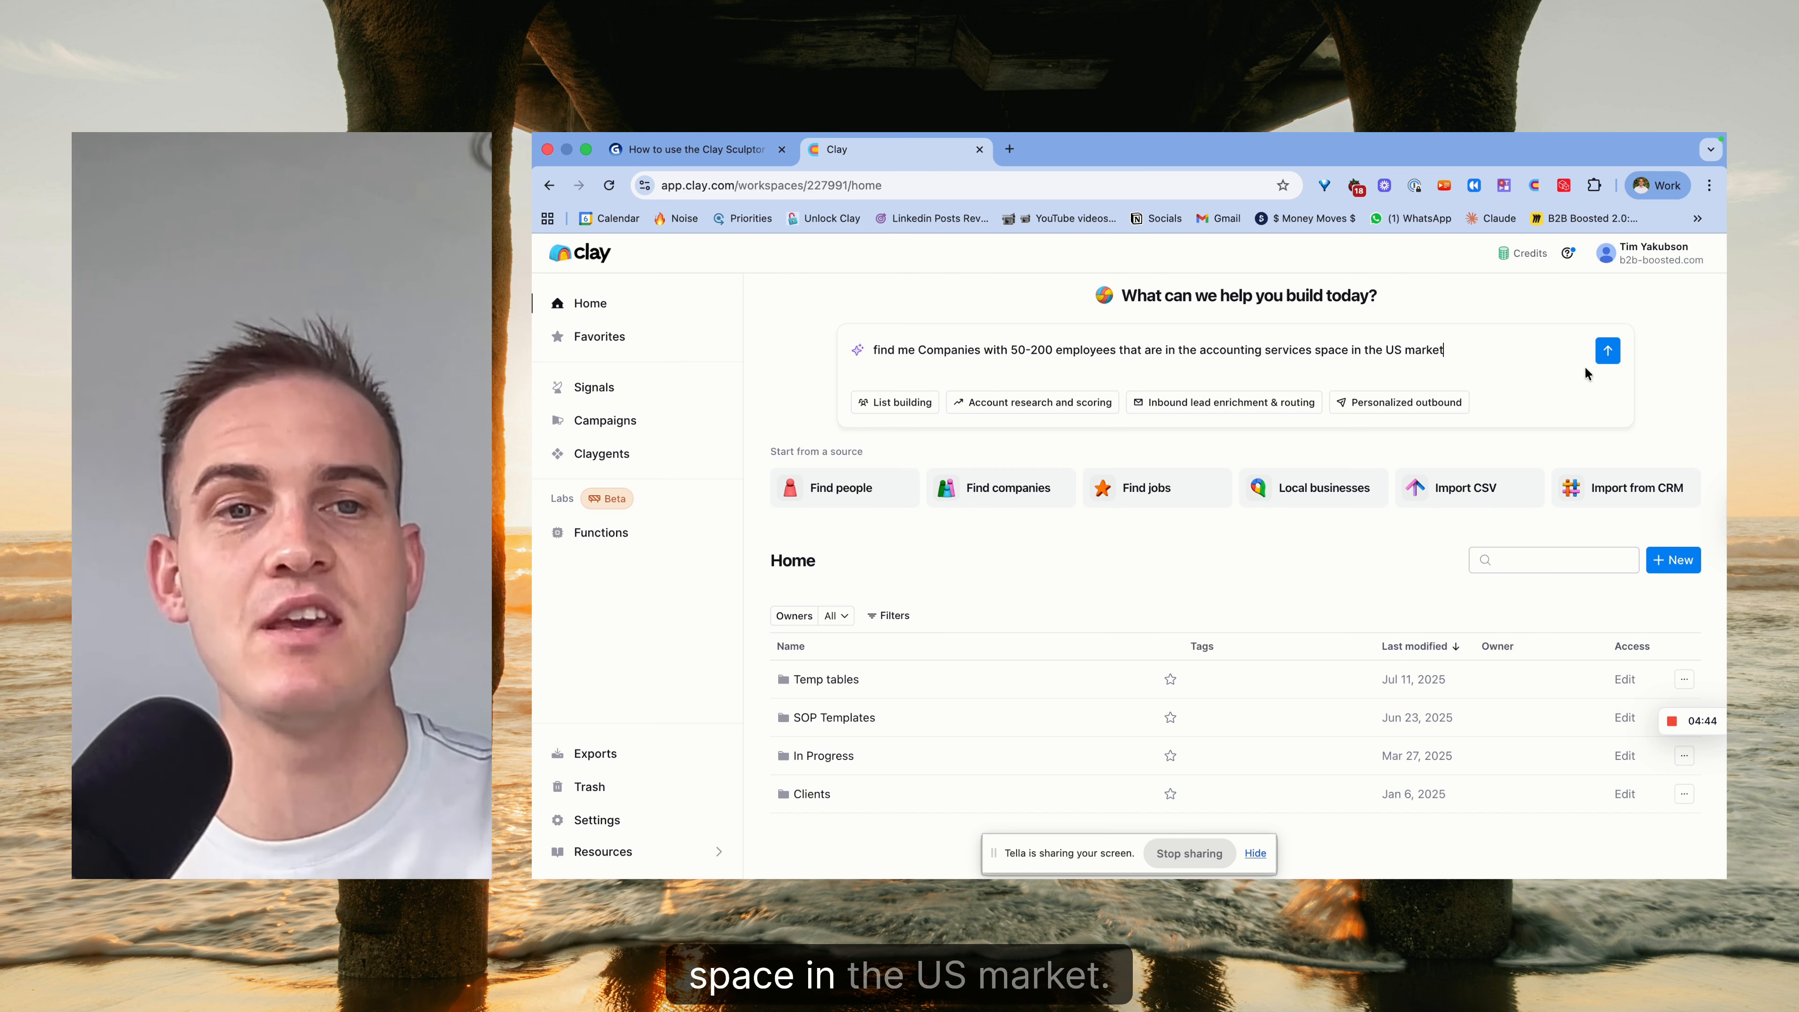
{"action": "left_click", "coordinate": [1606, 351]}
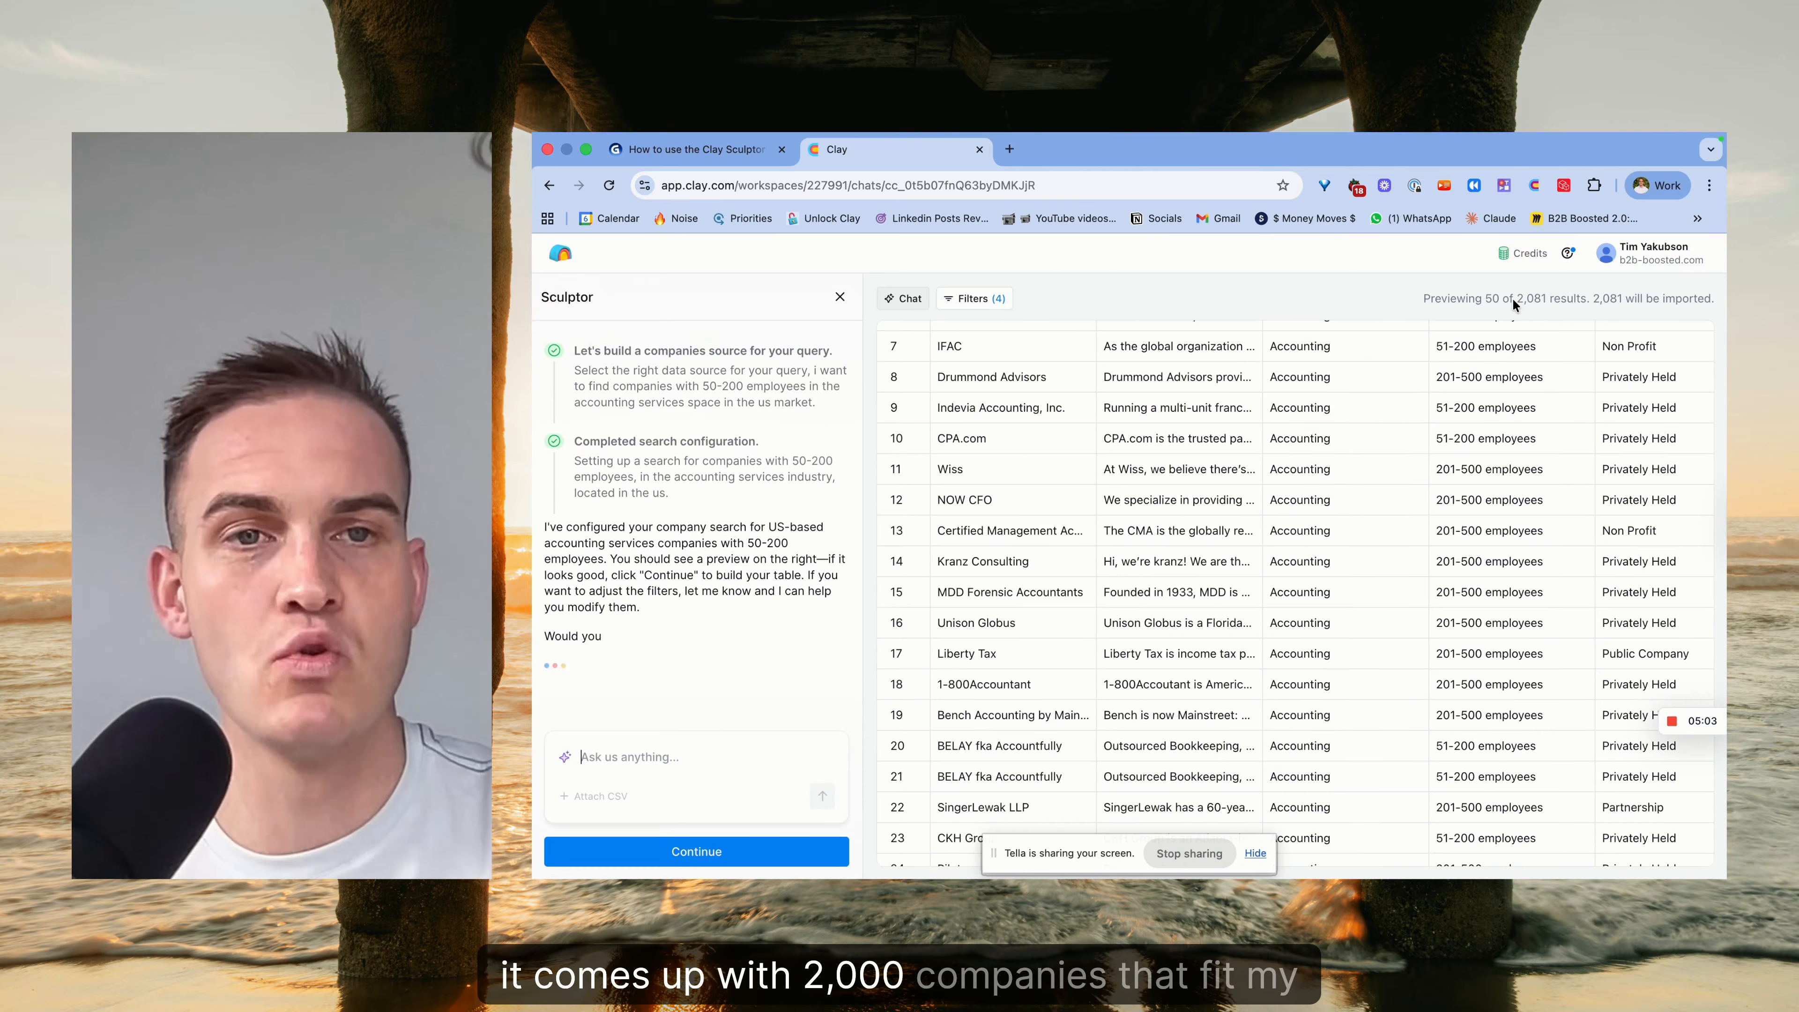
{"action": "left_click_drag", "start_coordinate": [1516, 298], "coordinate": [1540, 297]}
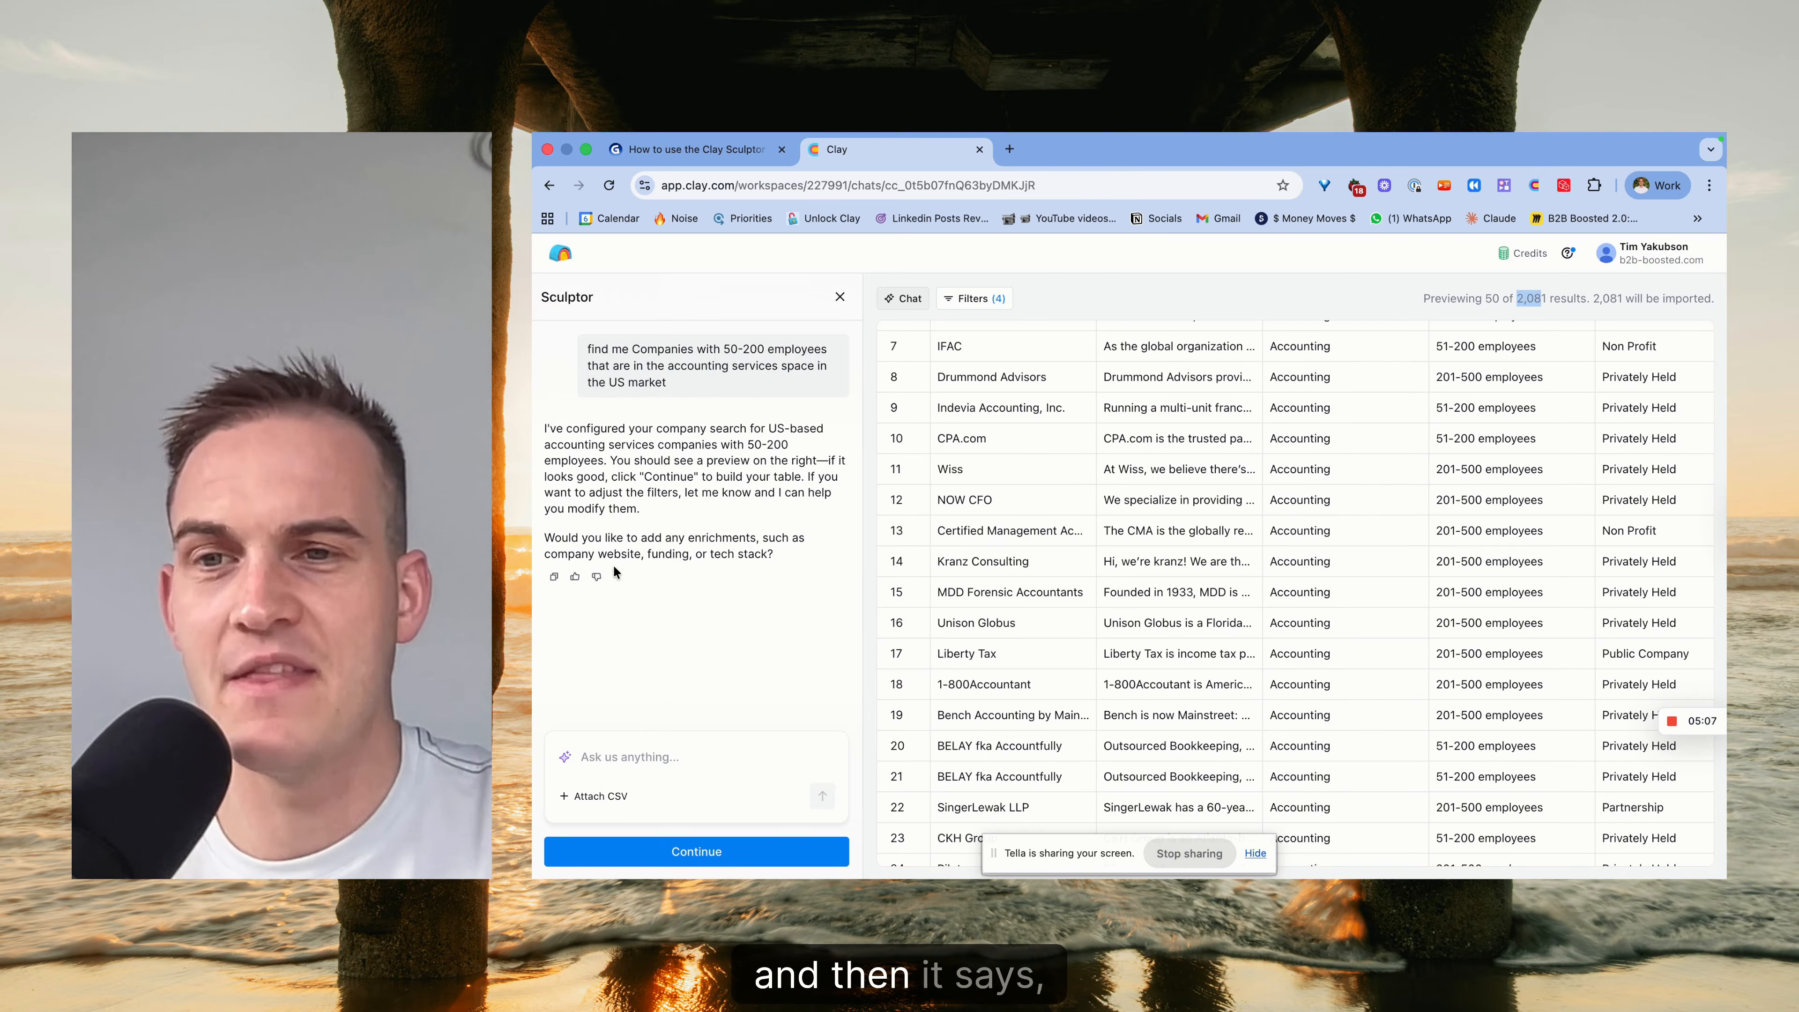
{"action": "left_click_drag", "start_coordinate": [580, 538], "coordinate": [777, 554]}
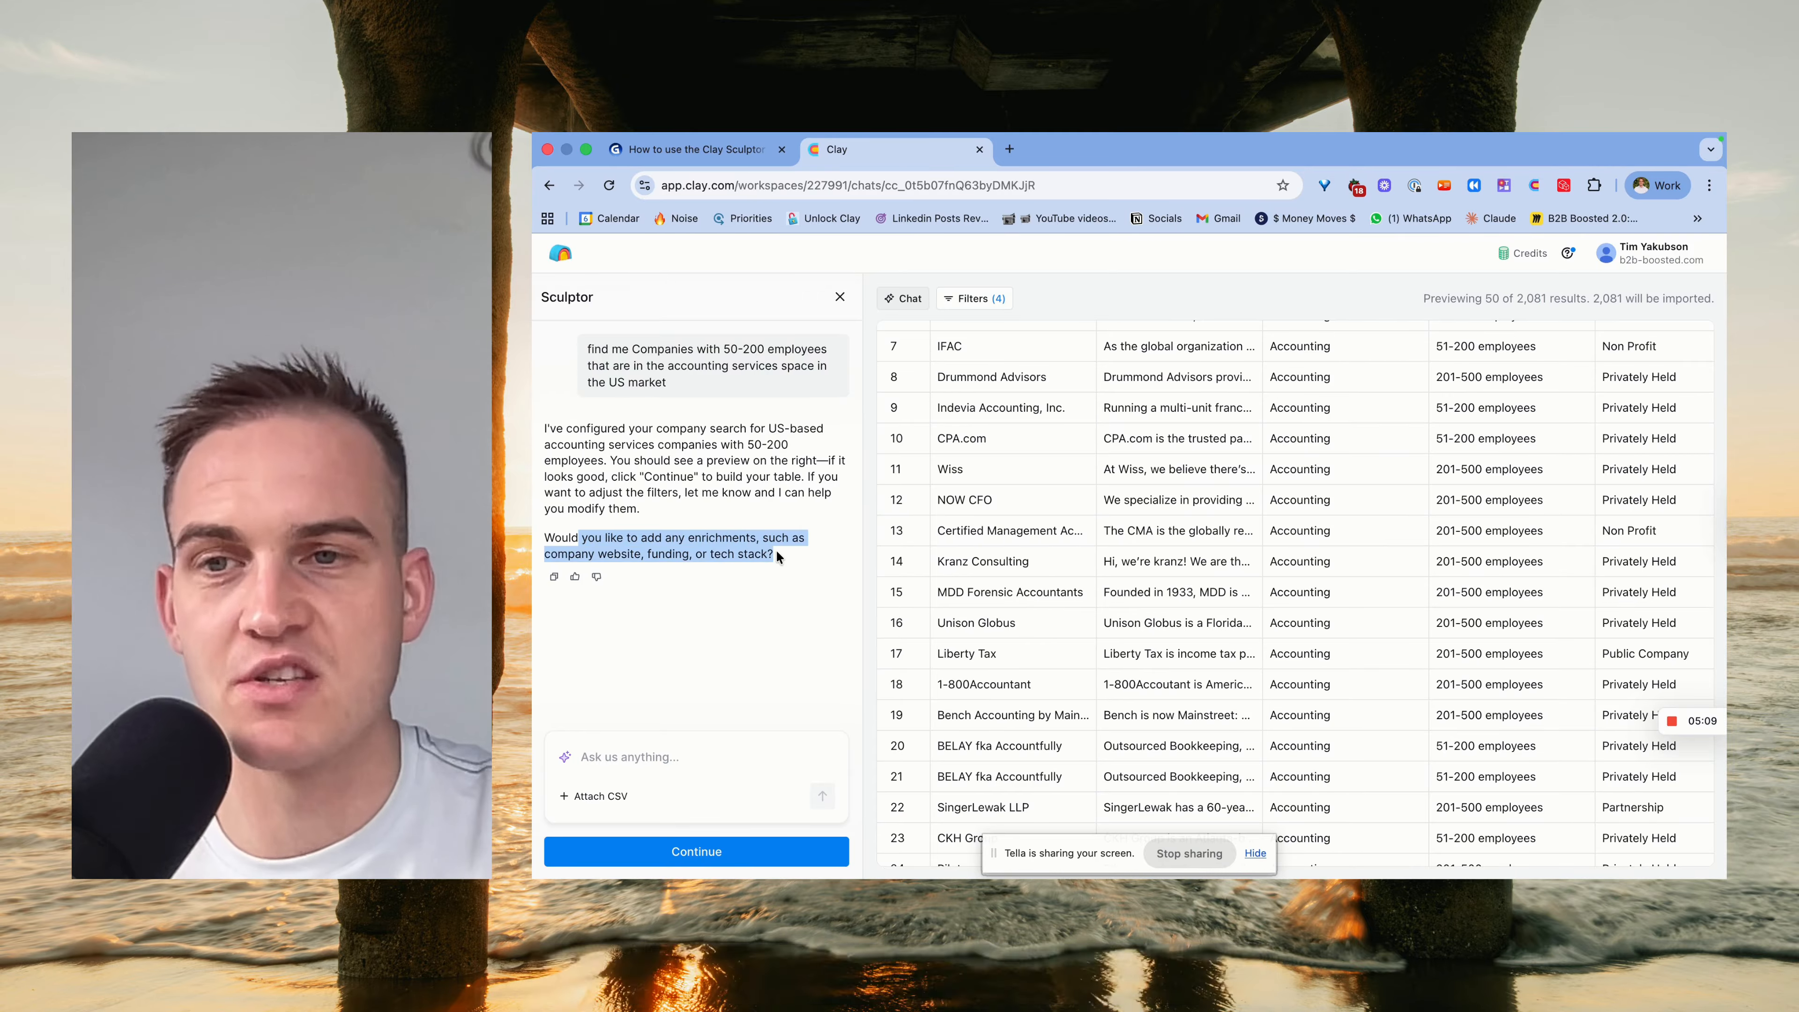
Take the company enrichment example from the Gamma presentation and send Sculptor in Clay "enrich with the year they were founded".
{"action": "left_click", "coordinate": [697, 149]}
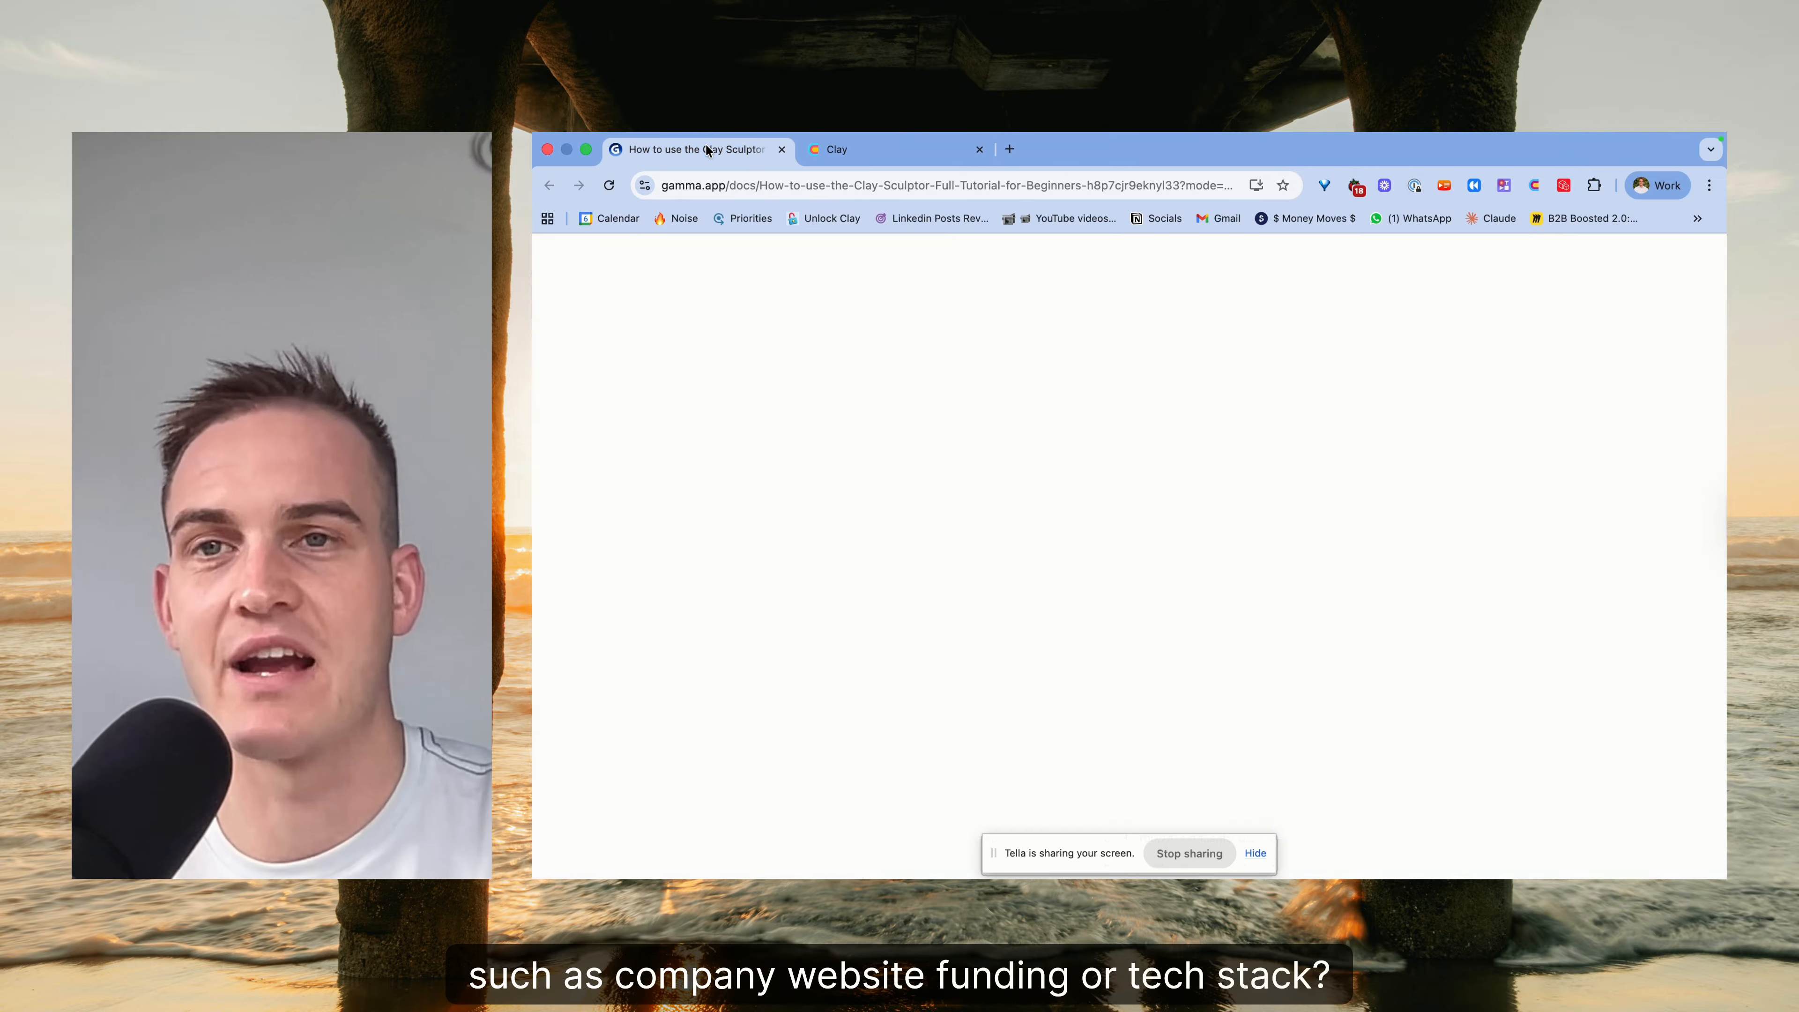
{"action": "left_click_drag", "start_coordinate": [967, 446], "coordinate": [1197, 452]}
{"action": "left_click", "coordinate": [1122, 446]}
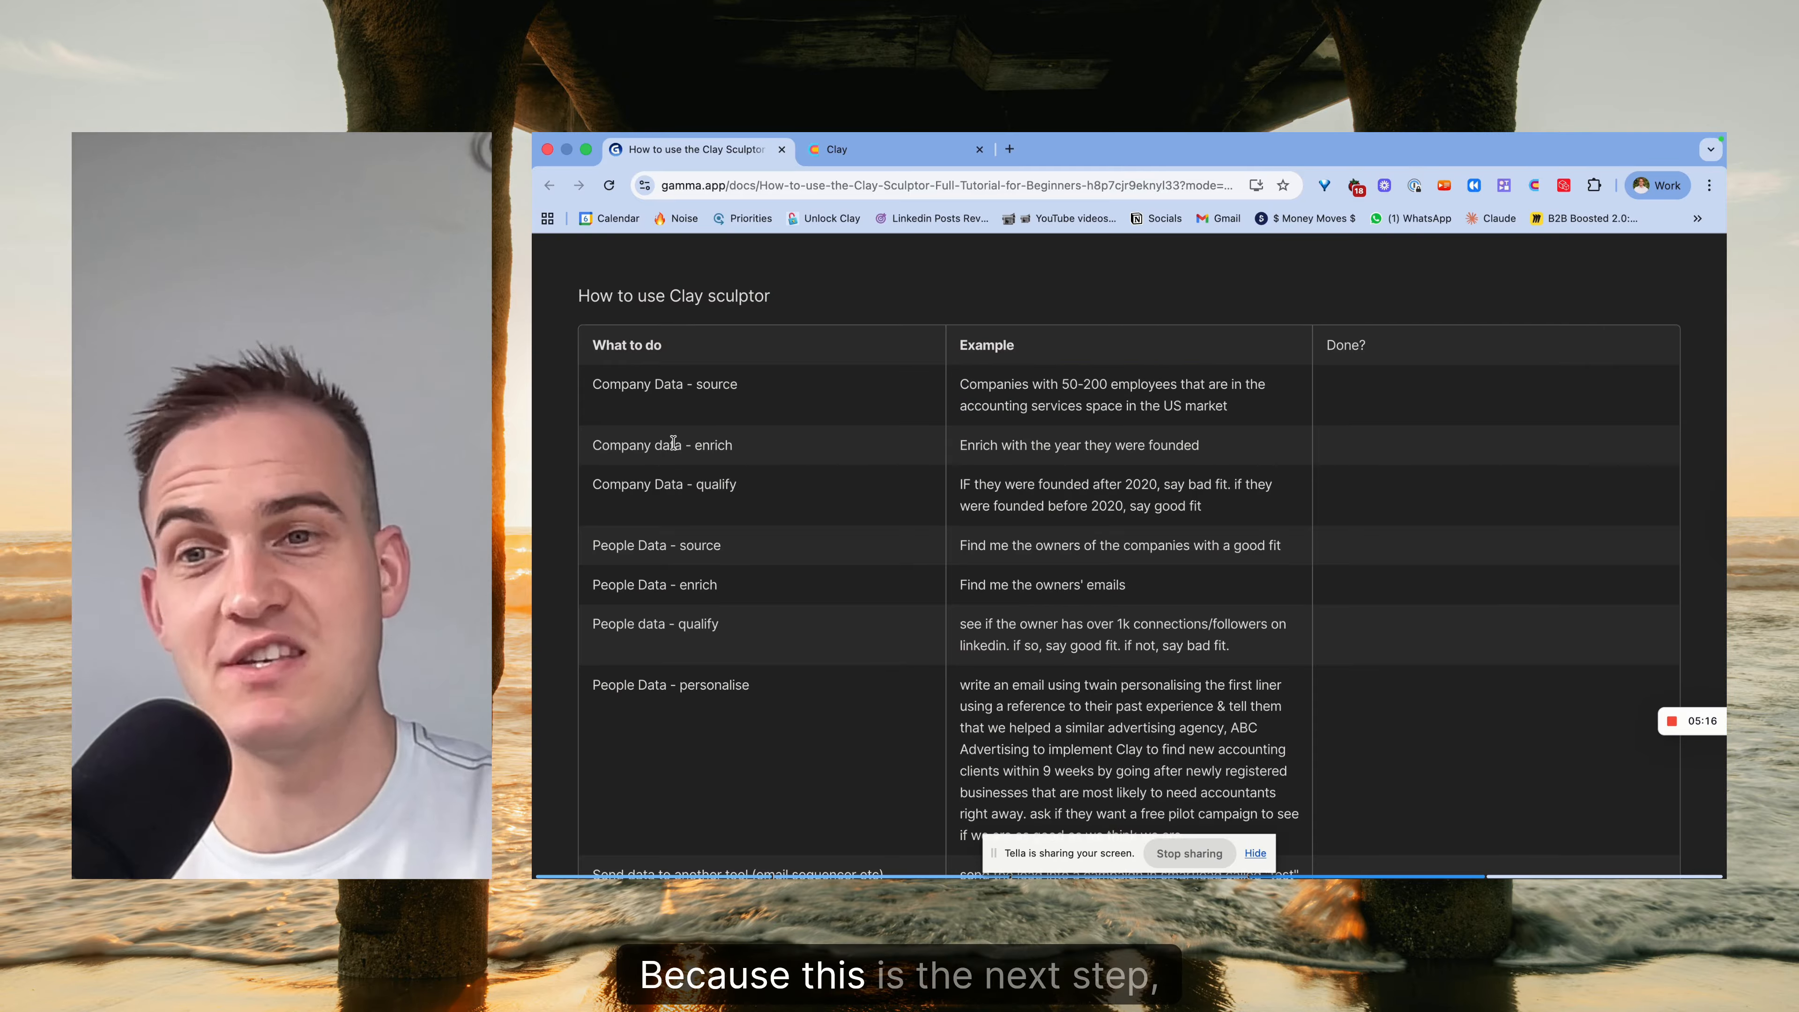
{"action": "left_click_drag", "start_coordinate": [592, 383], "coordinate": [723, 386]}
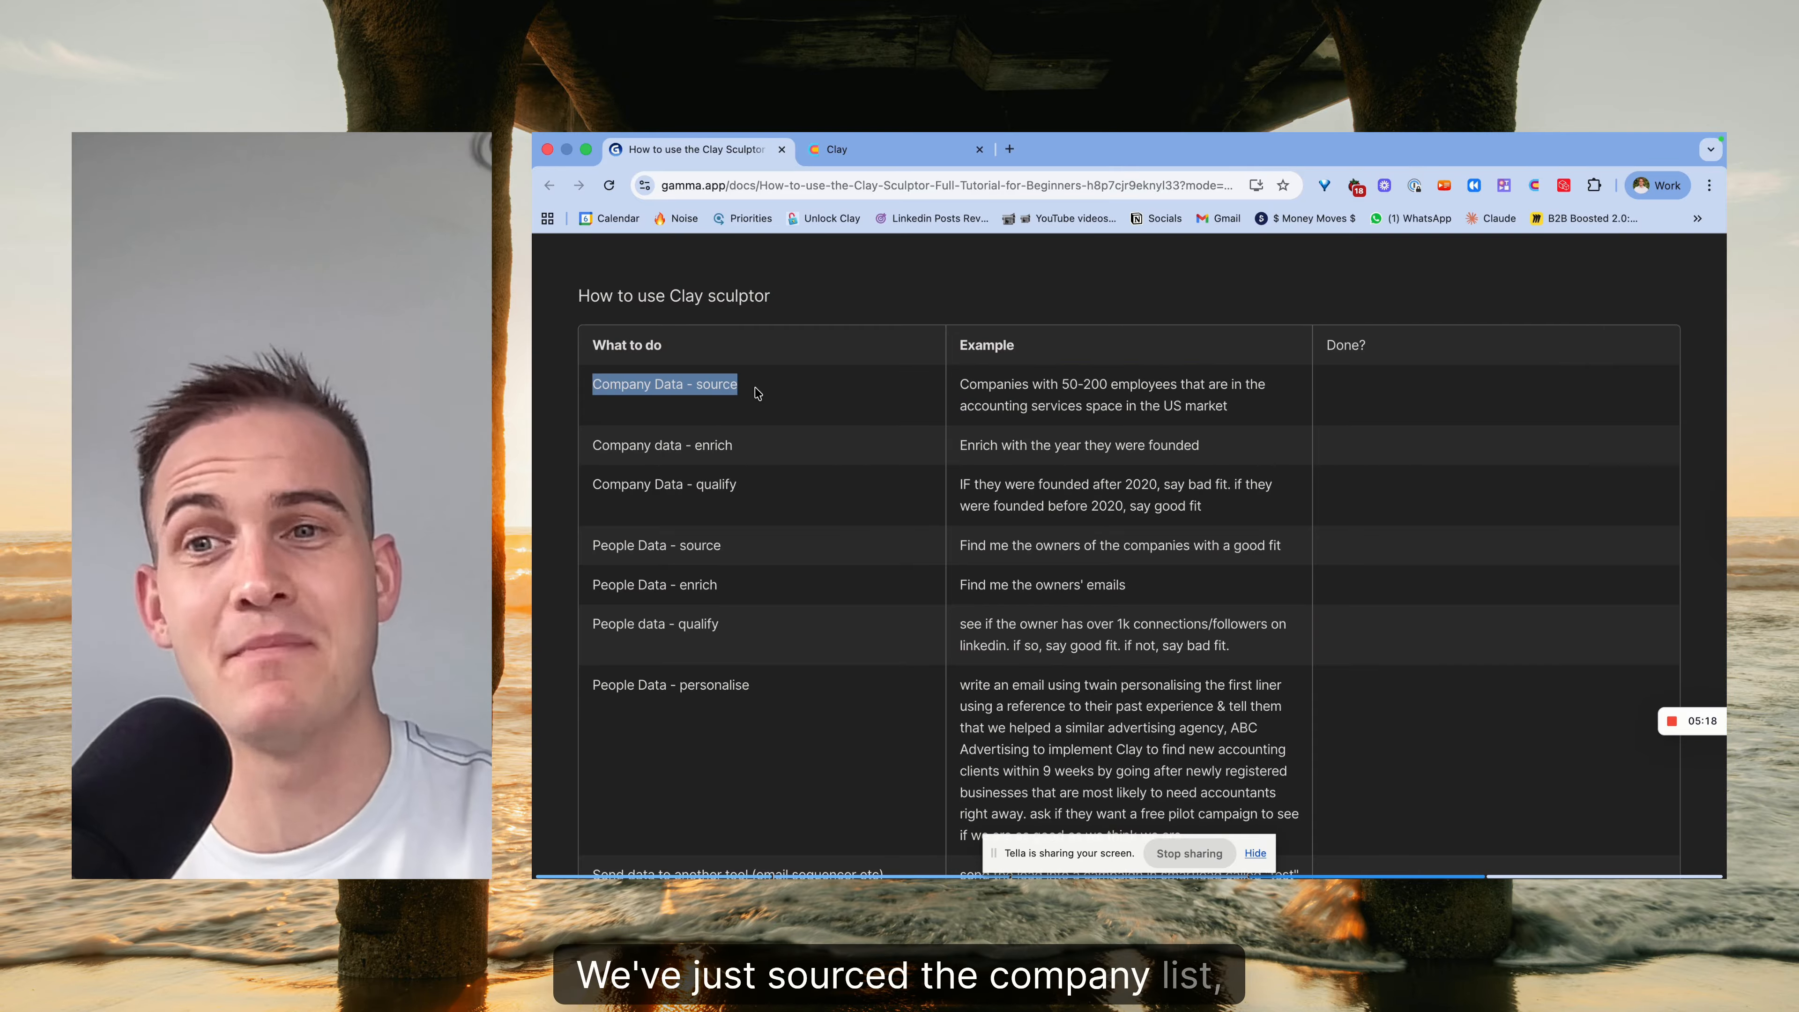
{"action": "left_click_drag", "start_coordinate": [602, 446], "coordinate": [734, 446]}
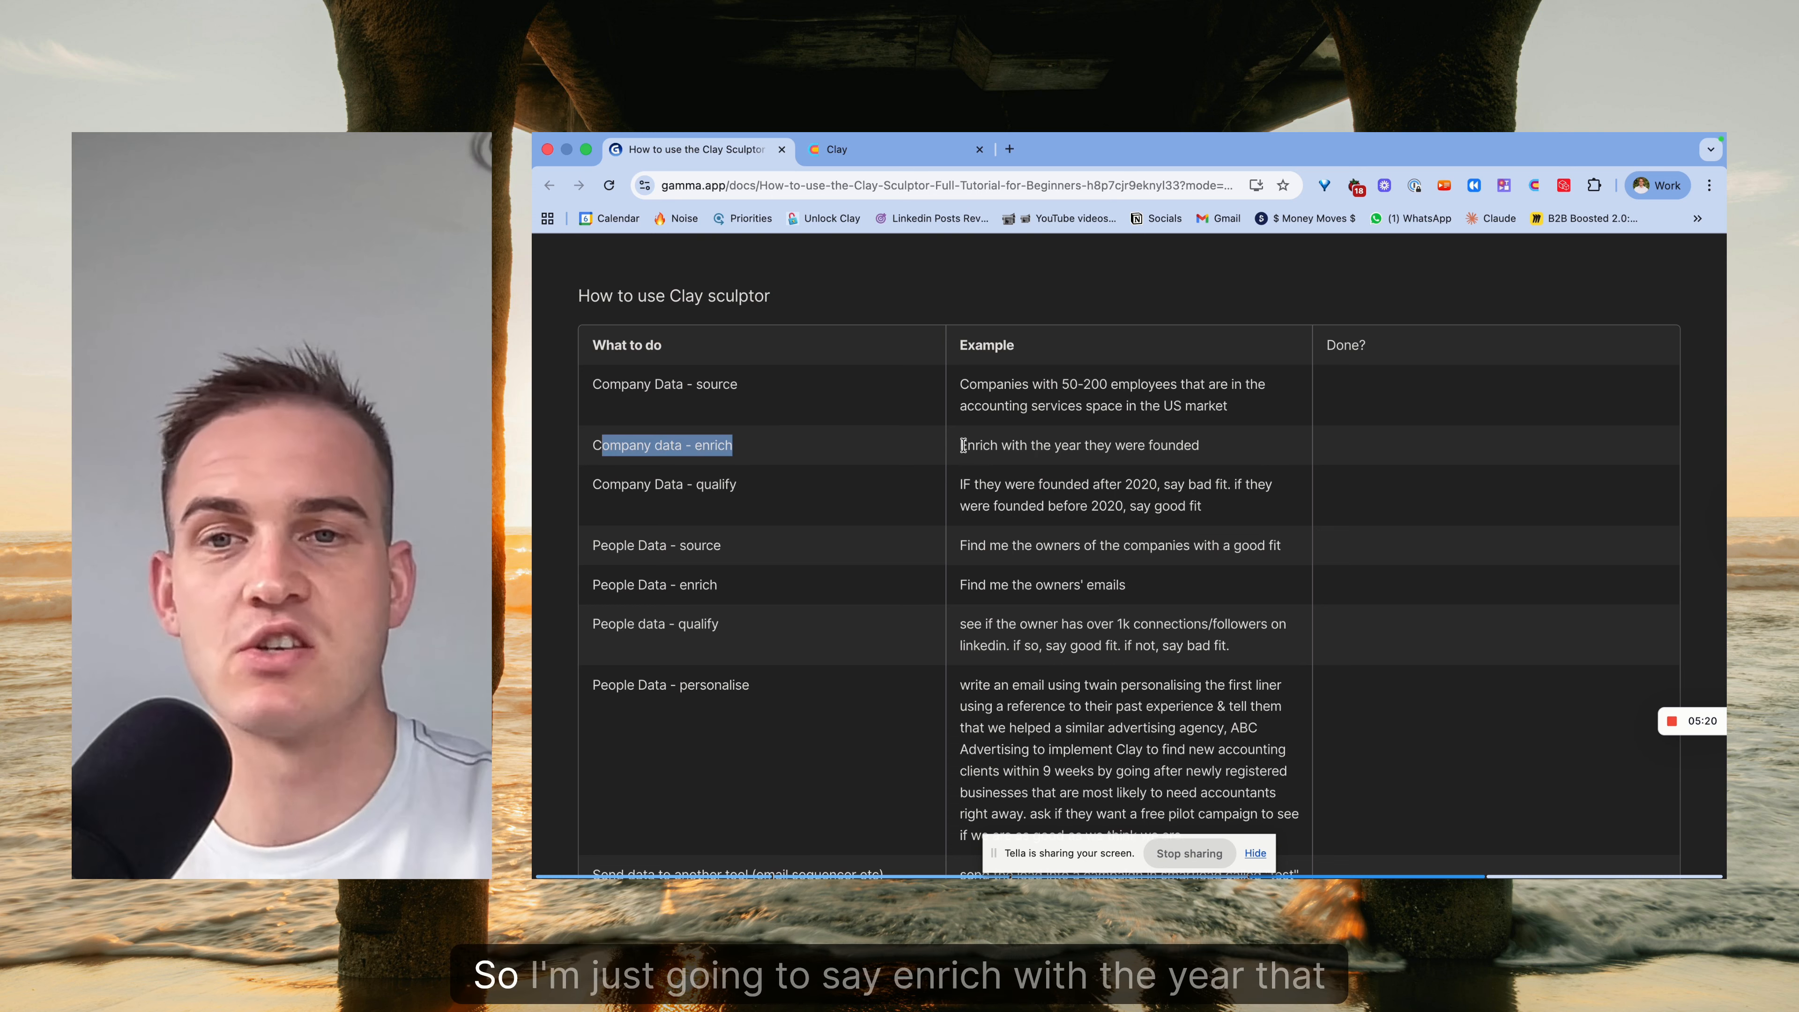
{"action": "left_click_drag", "start_coordinate": [963, 445], "coordinate": [1219, 455]}
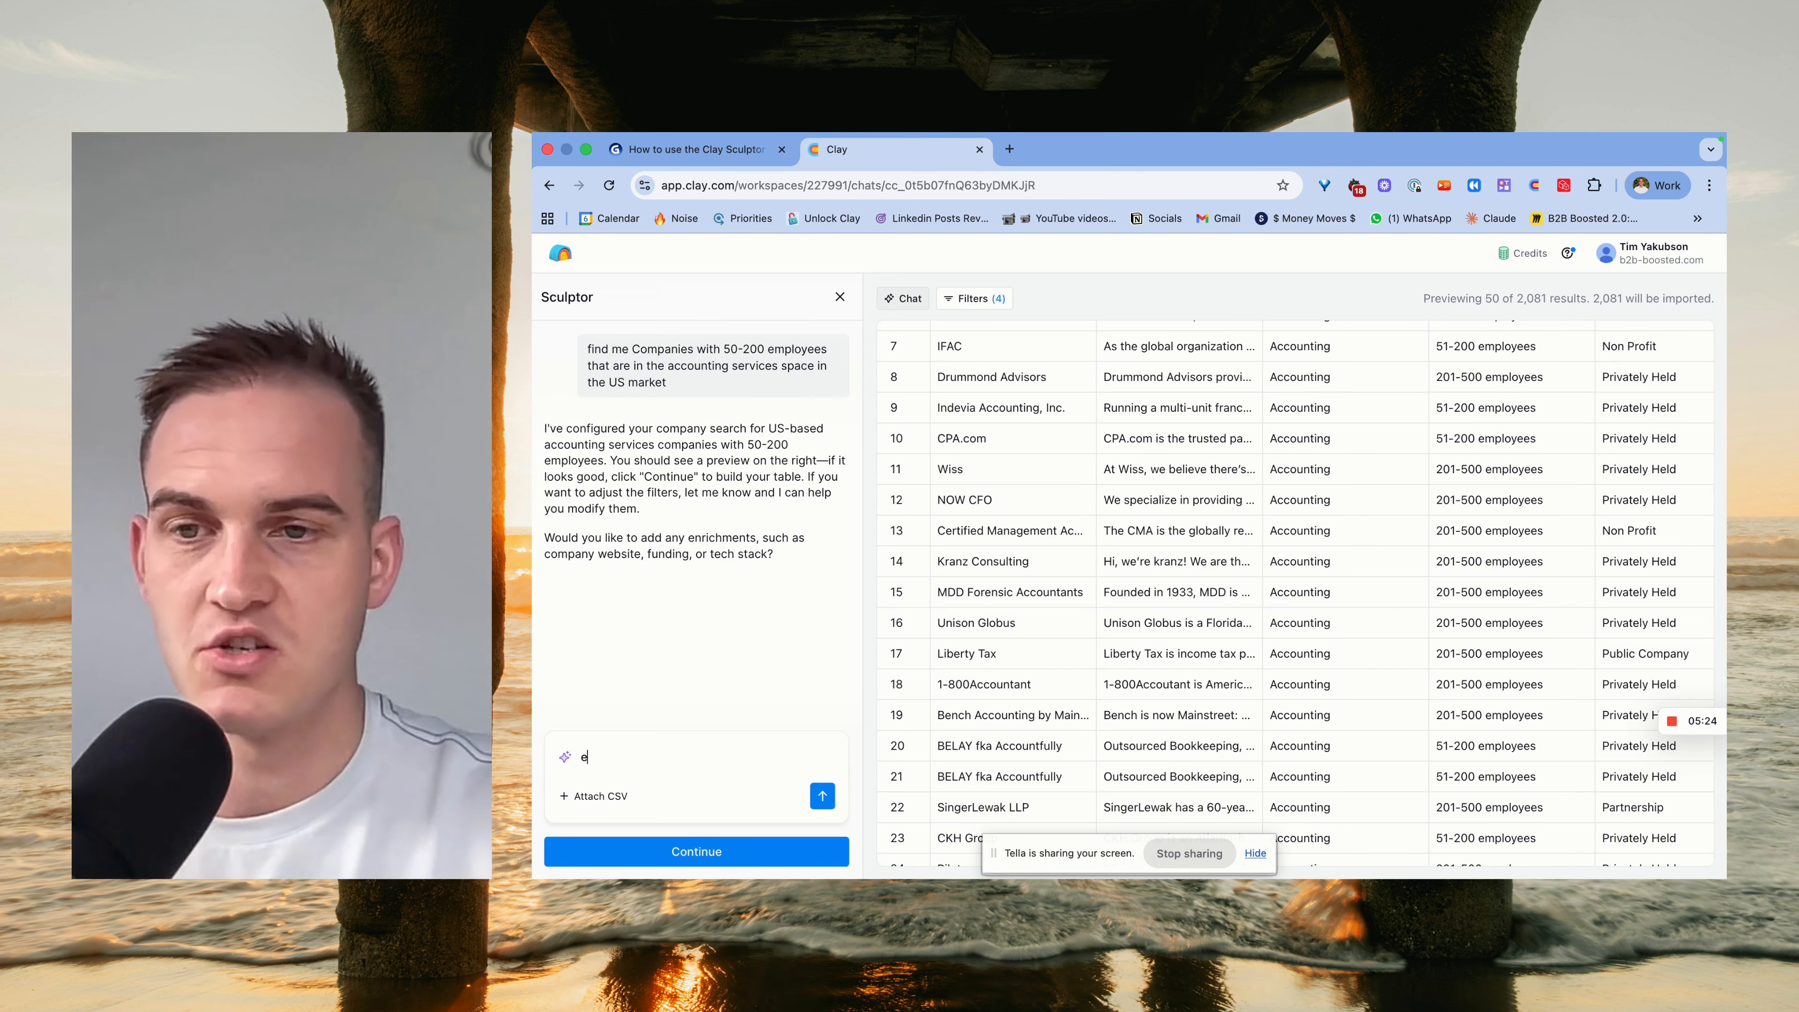
{"action": "type", "text": "enrich with the year they were founded"}
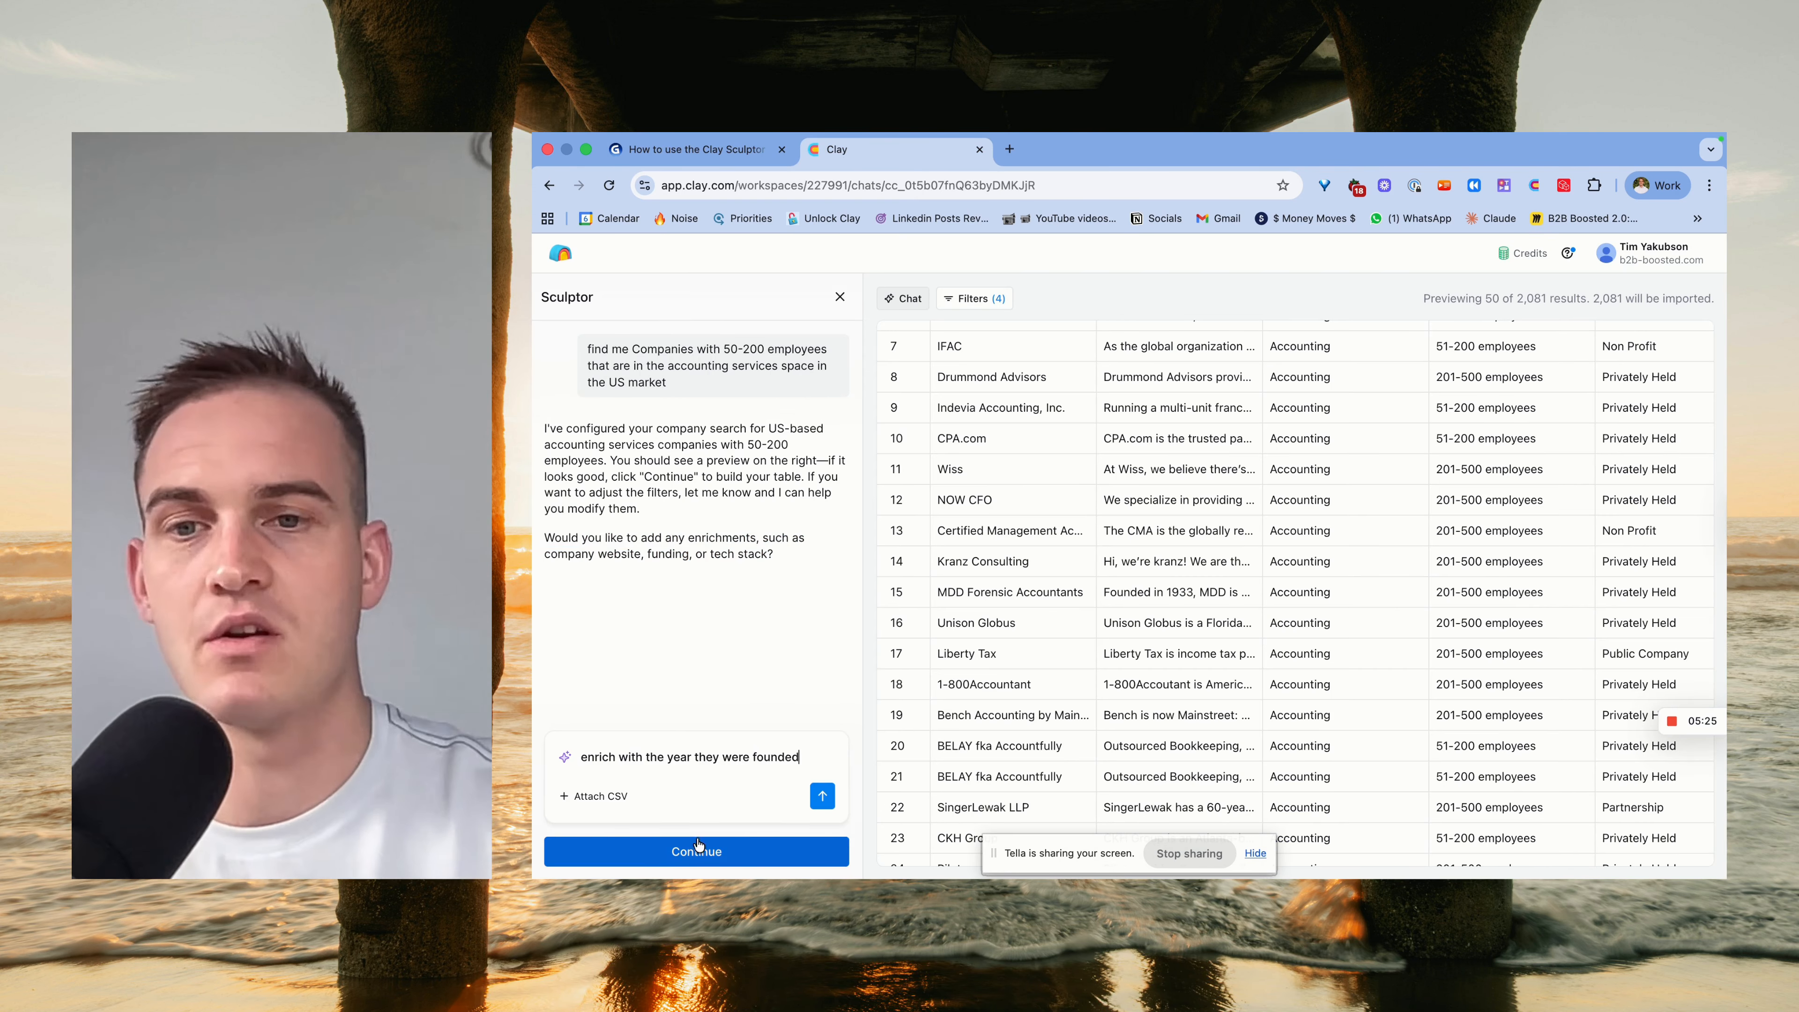
{"action": "left_click", "coordinate": [822, 795]}
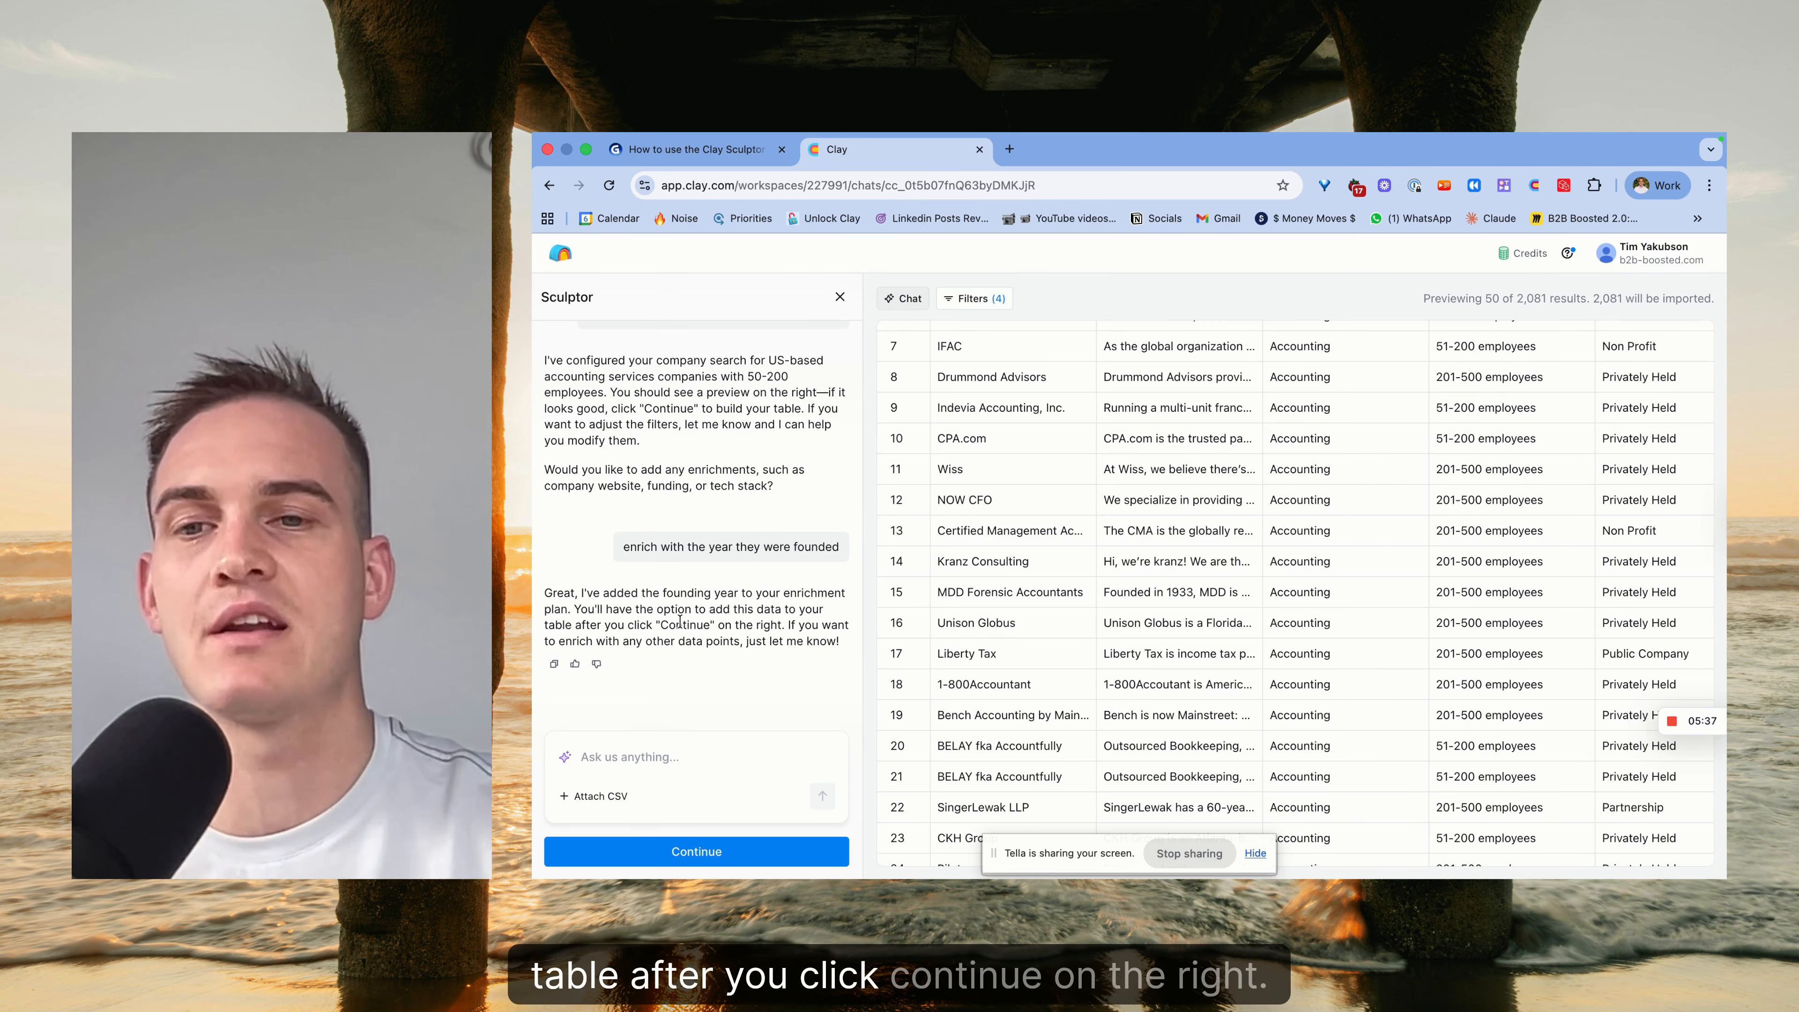
Copy the company qualification example from Gamma to Sculptor: "IF they were founded after 2020, say bad fit. if they were founded before 2020, say good fit".
{"action": "left_click", "coordinate": [705, 151]}
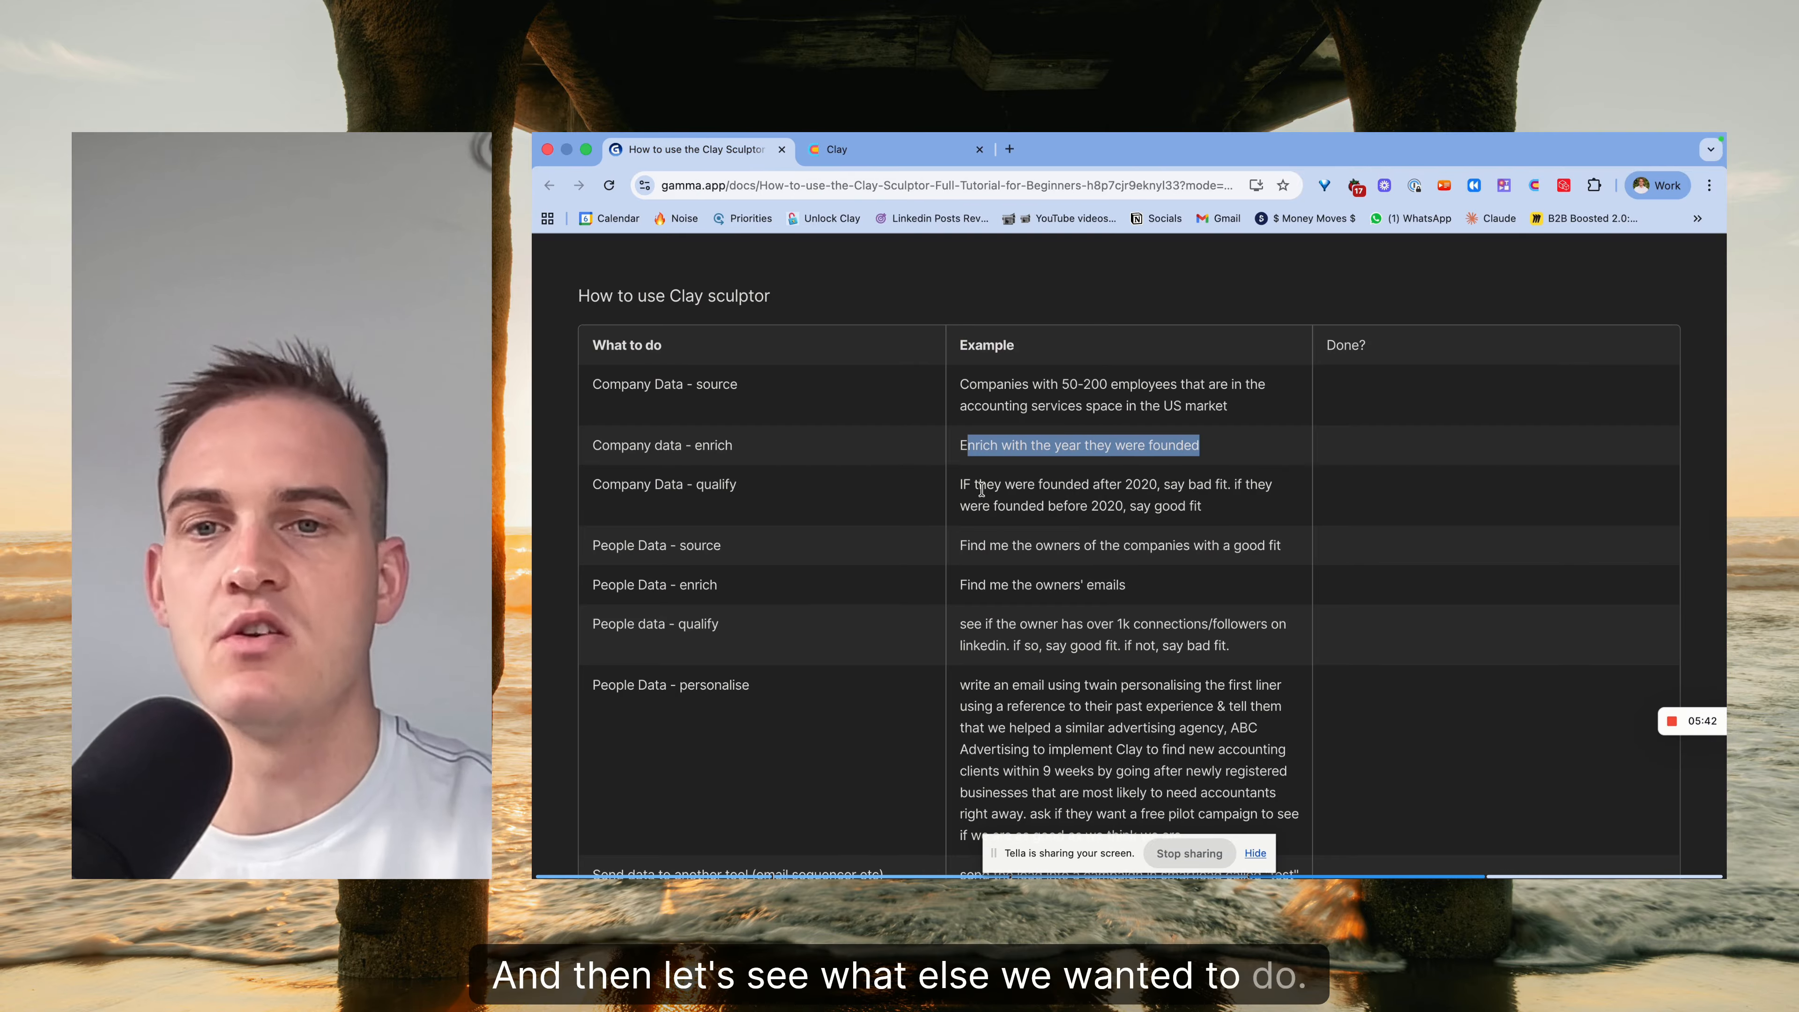
{"action": "left_click_drag", "start_coordinate": [961, 484], "coordinate": [1177, 520]}
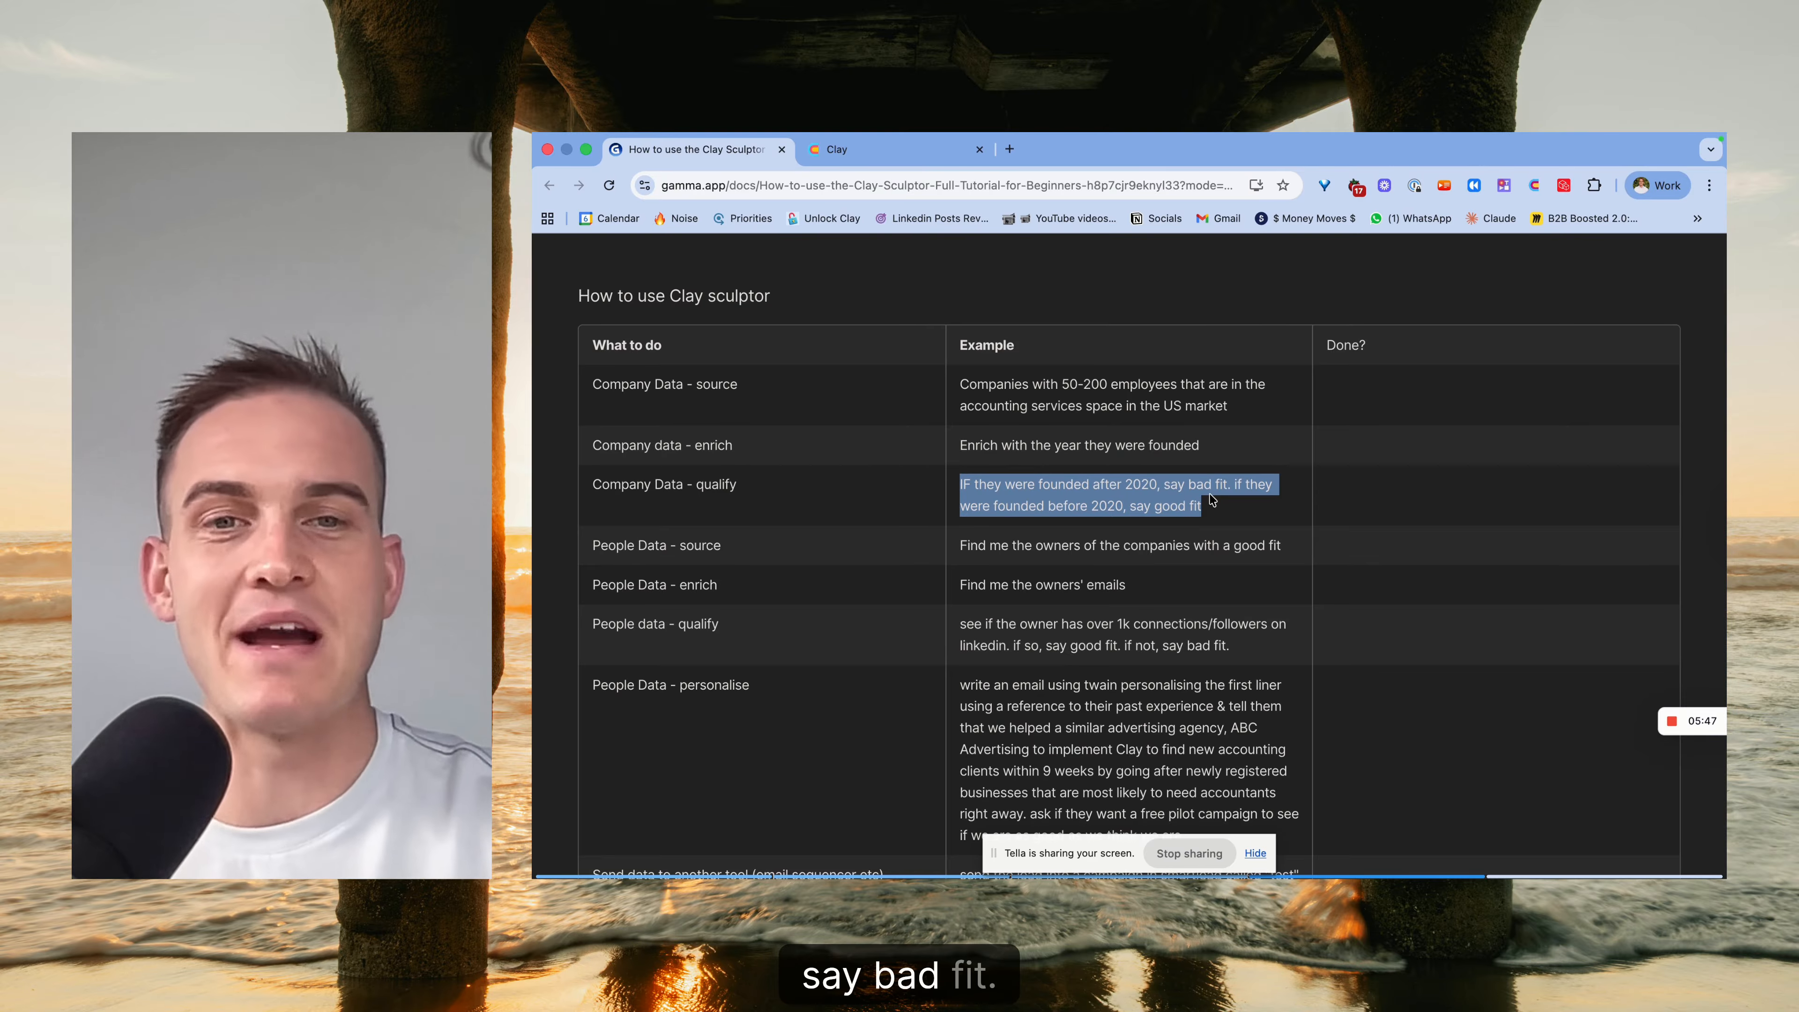
{"action": "left_click", "coordinate": [835, 151]}
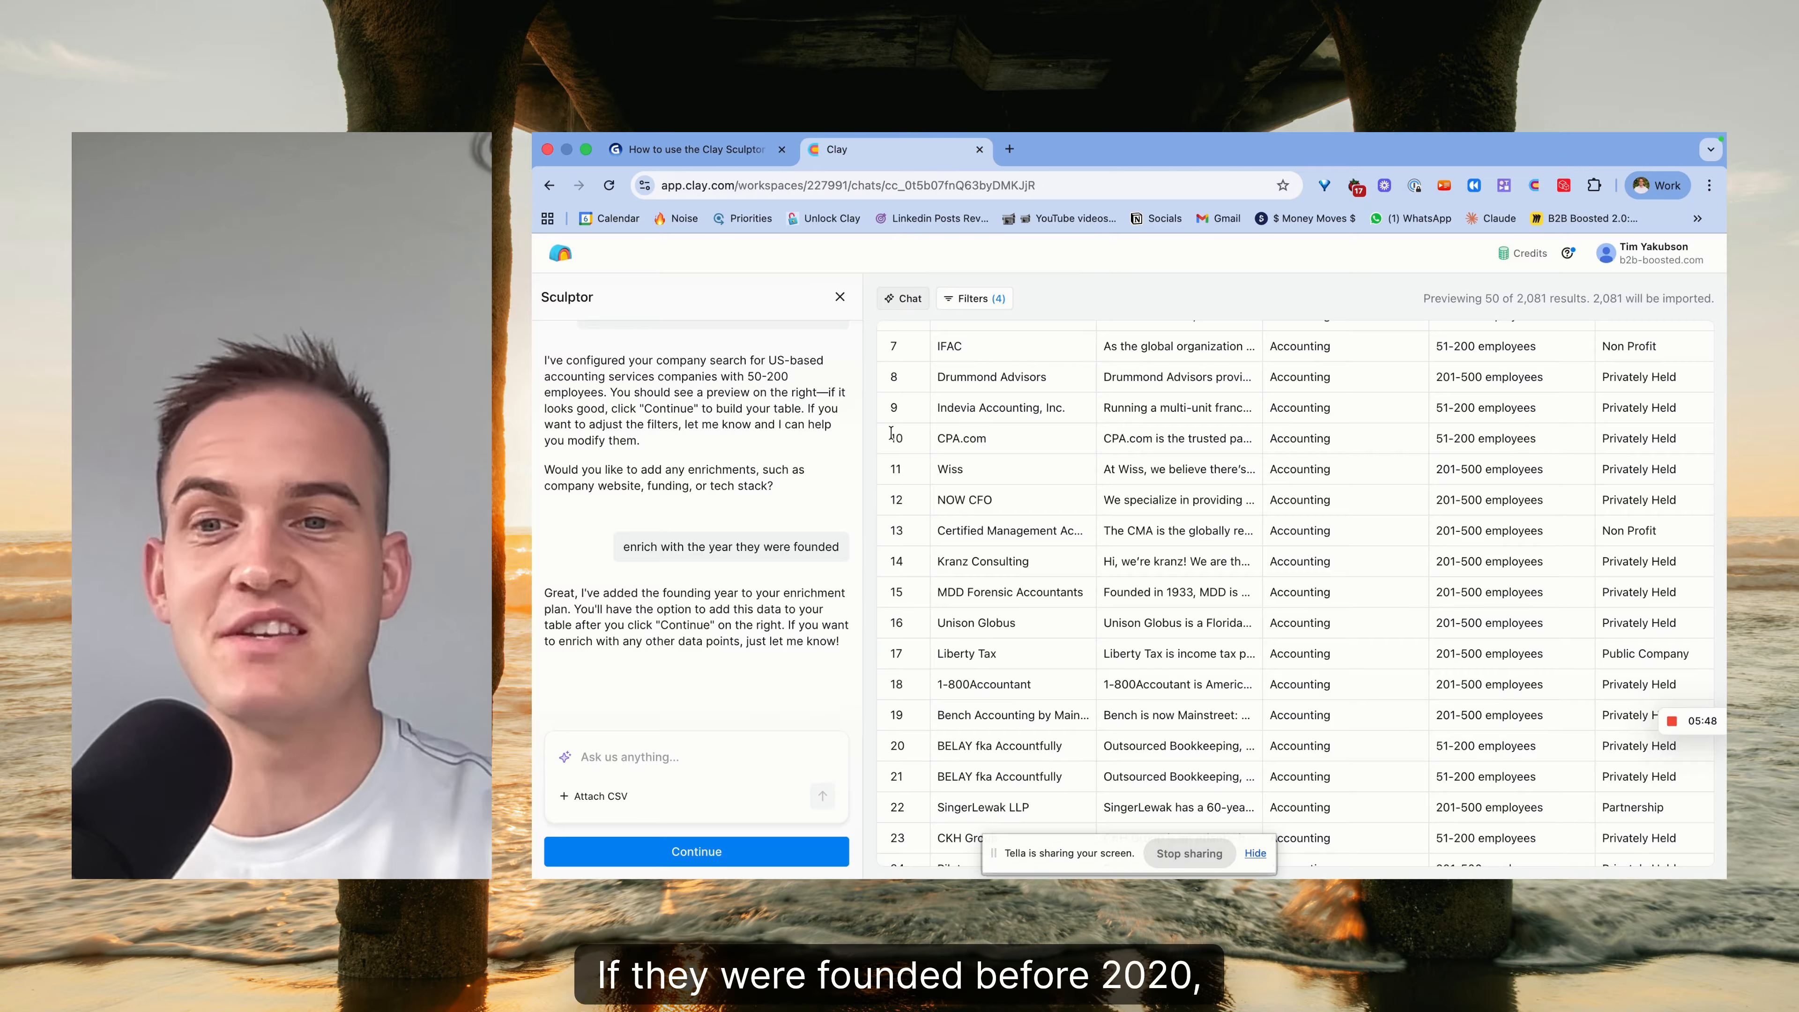
{"action": "type", "text": "IF they were founded after 2020, say bad fit. if they were founded before 2020, say good fit"}
{"action": "left_click", "coordinate": [822, 798]}
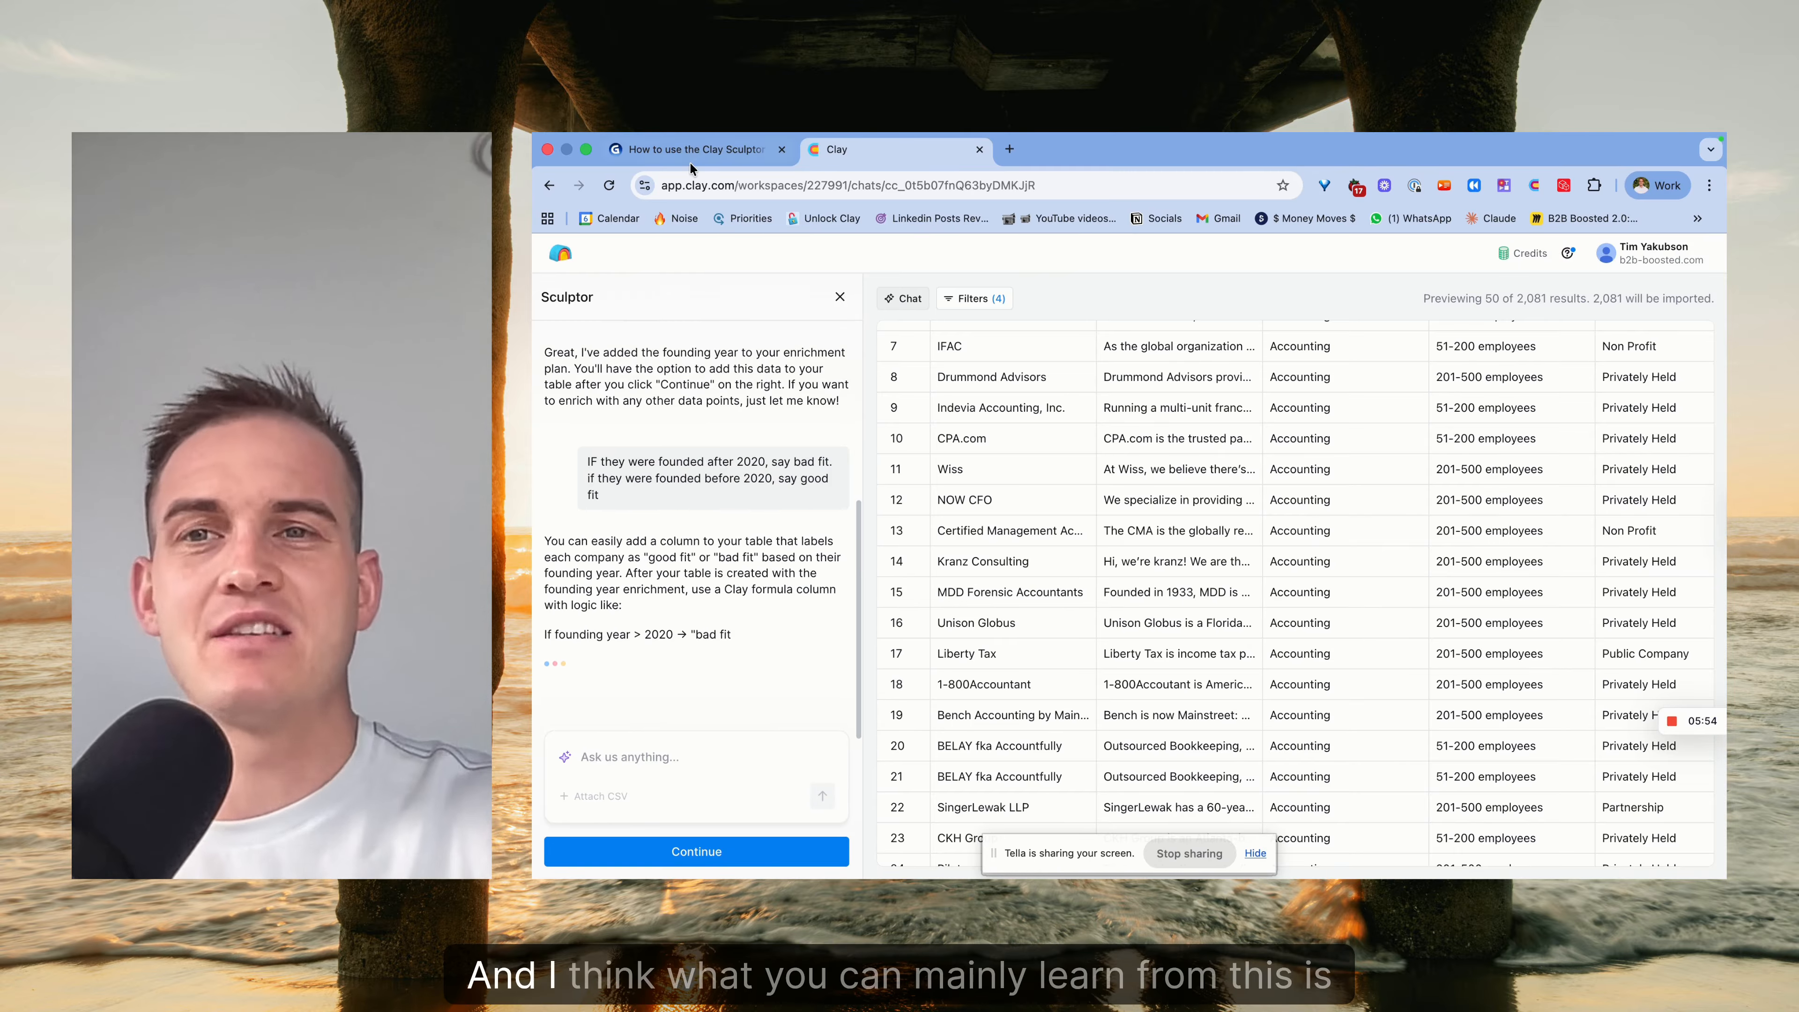
Continue from the Sculptor chat to build the companies table, saving and running 10 rows without selecting any suggested enrichments.
{"action": "left_click", "coordinate": [692, 151]}
{"action": "key", "text": "Left"}
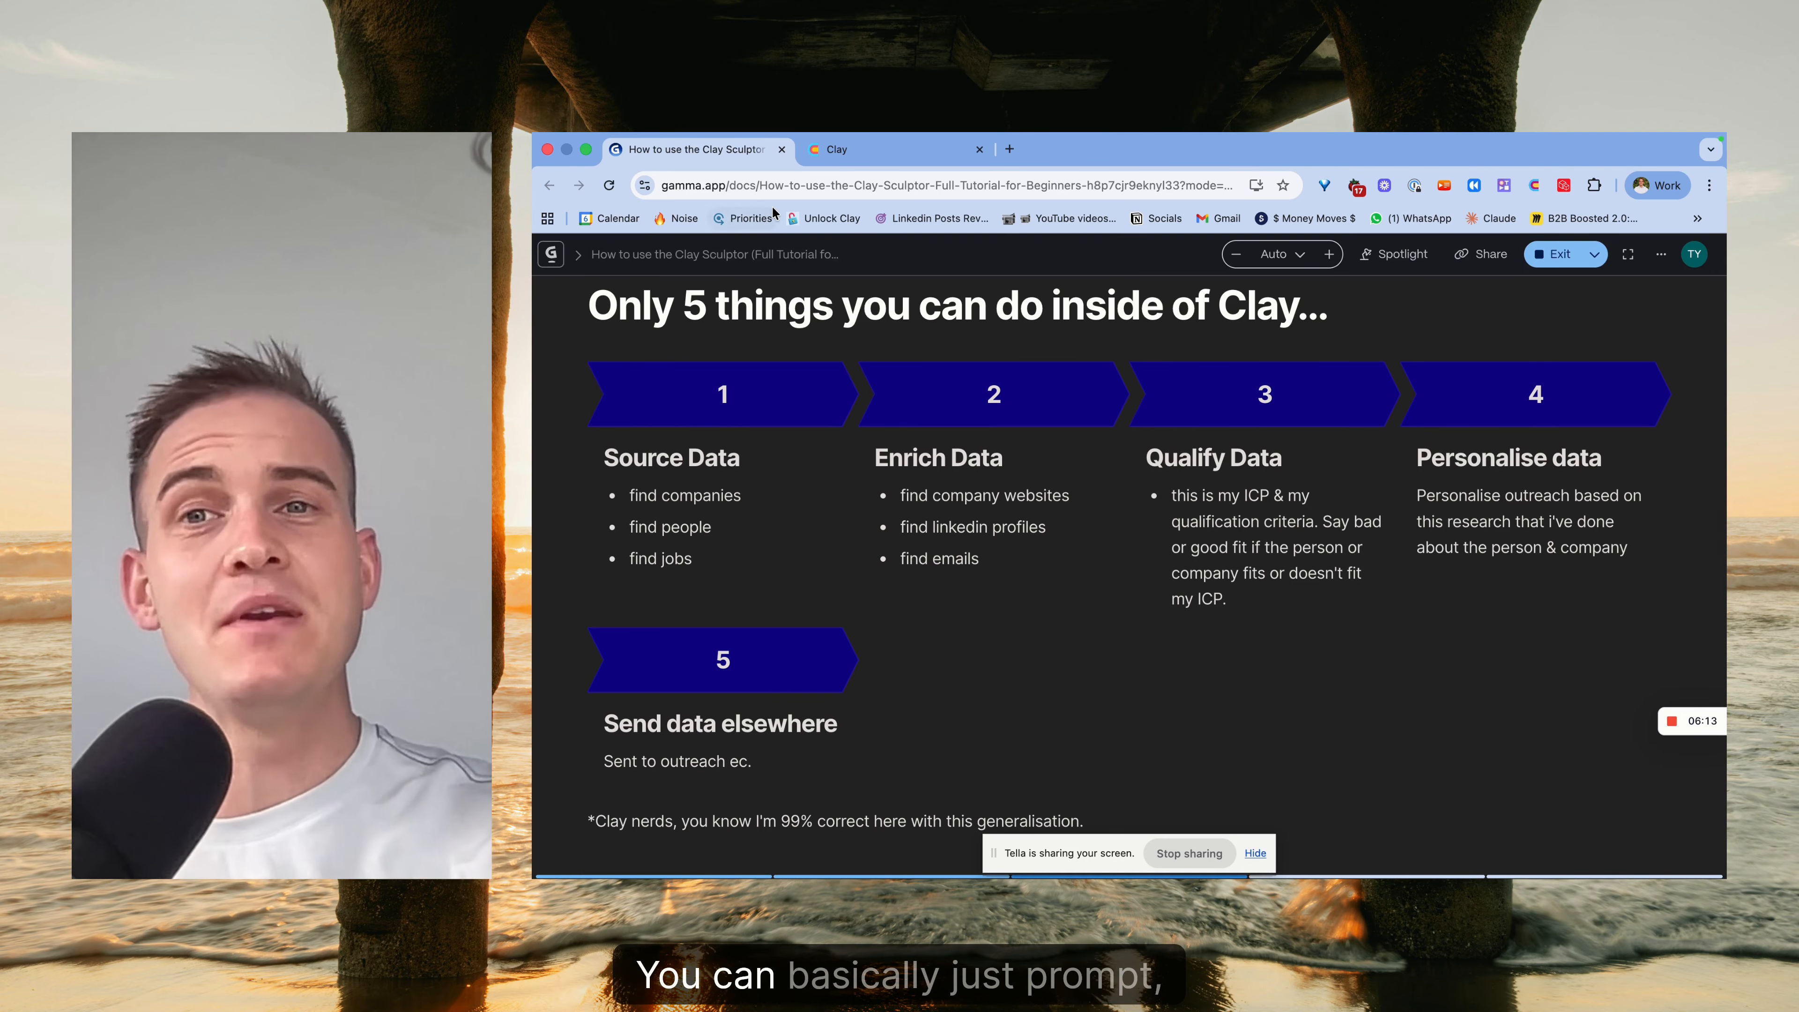
{"action": "left_click", "coordinate": [829, 152]}
{"action": "scroll", "coordinate": [783, 454], "scroll_direction": "down", "scroll_amount": 2}
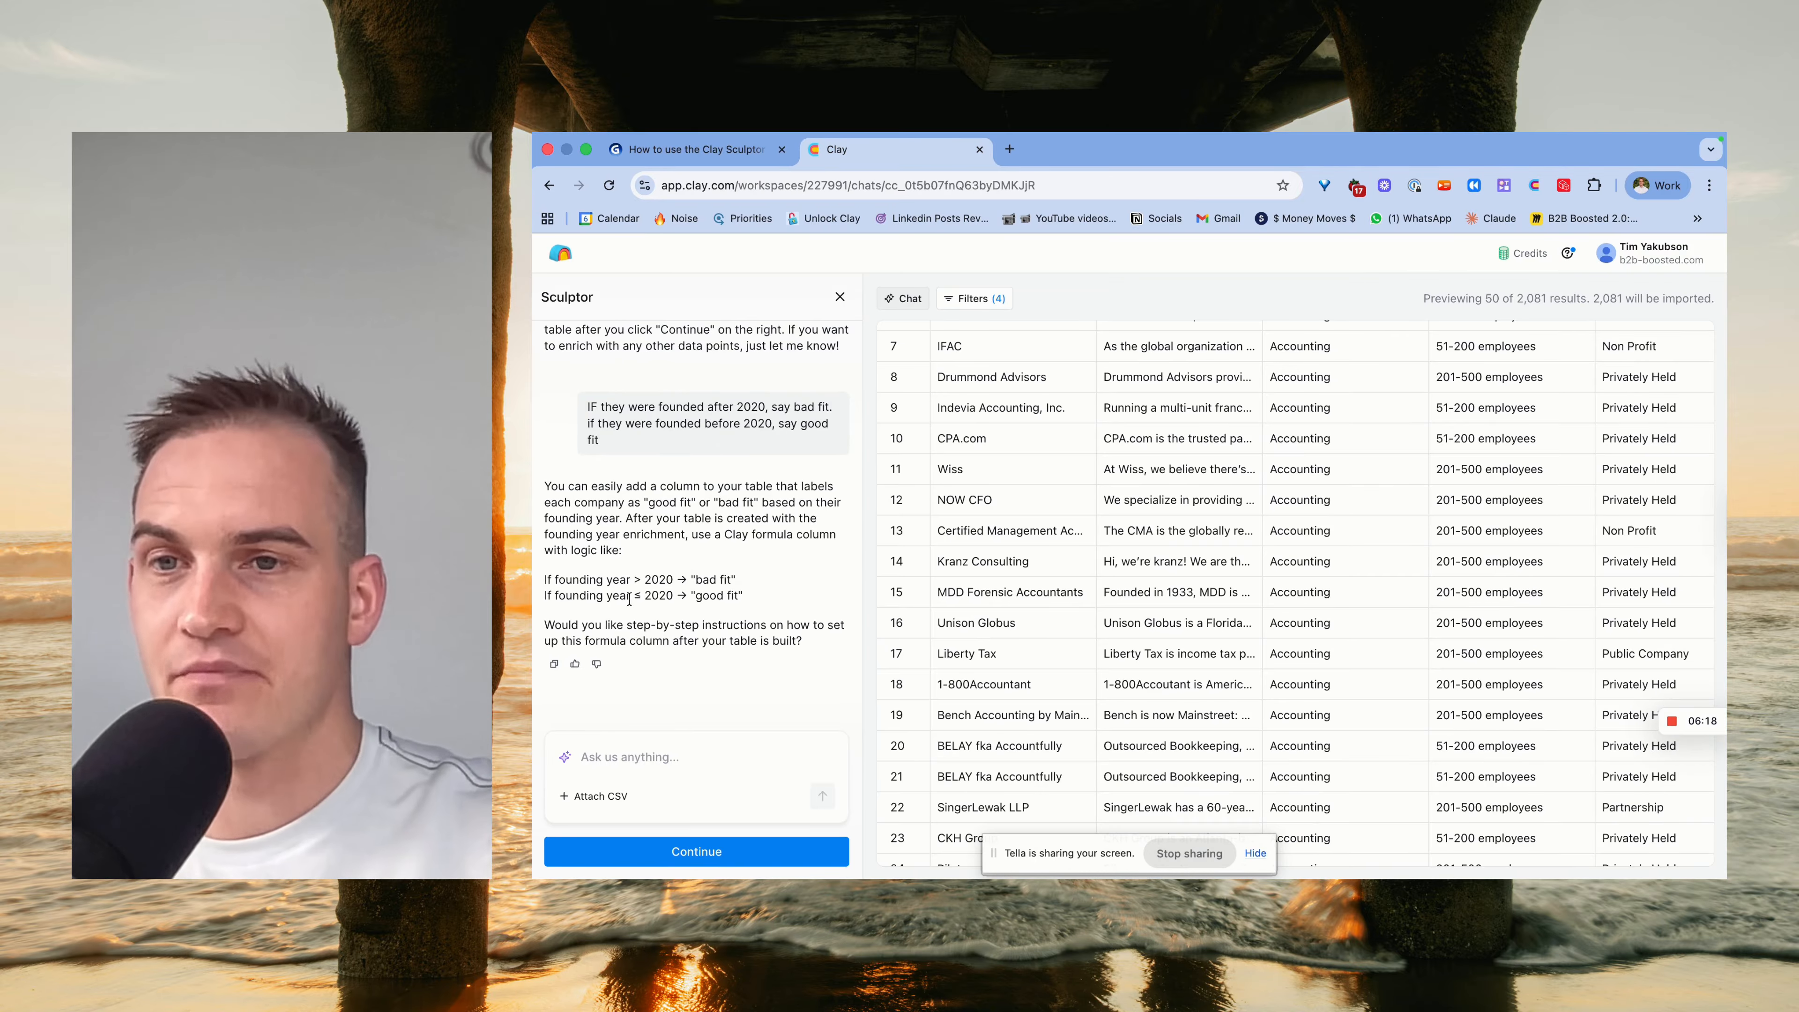
{"action": "mouse_move", "coordinate": [636, 482]}
{"action": "left_mouse_down"}
{"action": "mouse_move", "coordinate": [752, 498]}
{"action": "mouse_move", "coordinate": [741, 542]}
{"action": "mouse_move", "coordinate": [645, 539]}
{"action": "mouse_move", "coordinate": [735, 558]}
{"action": "left_mouse_up"}
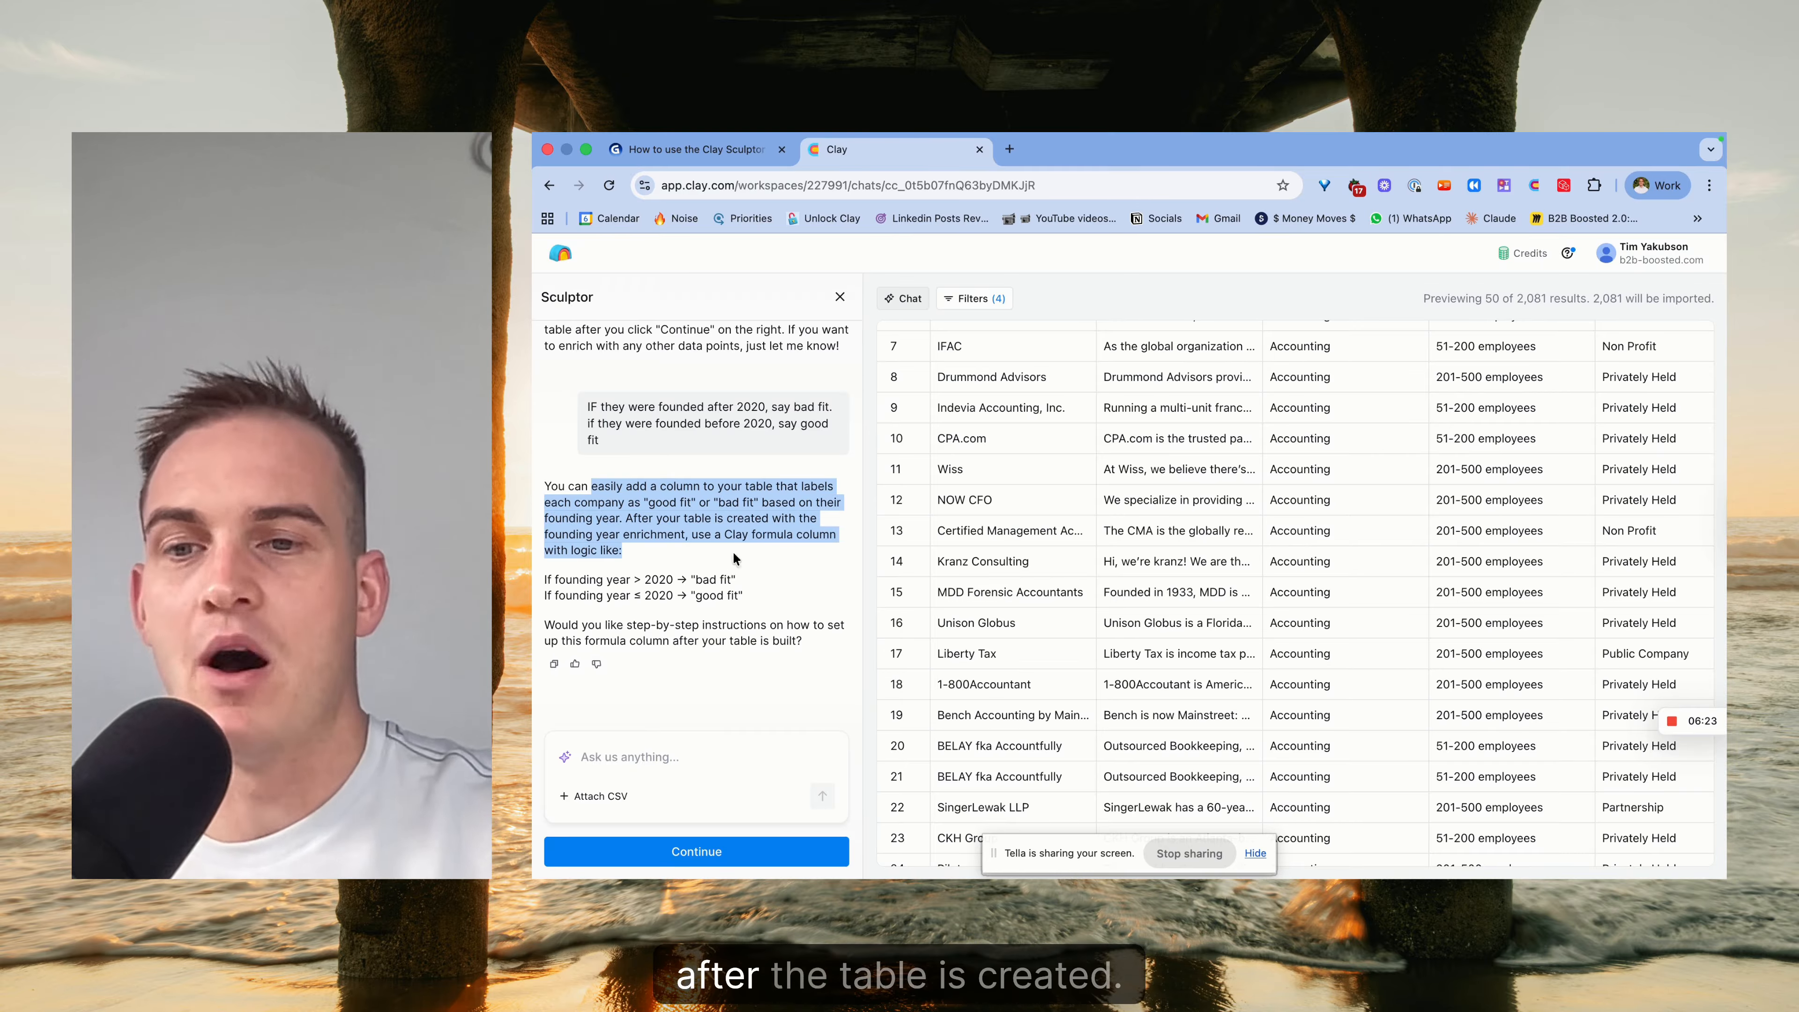
{"action": "left_click", "coordinate": [687, 854]}
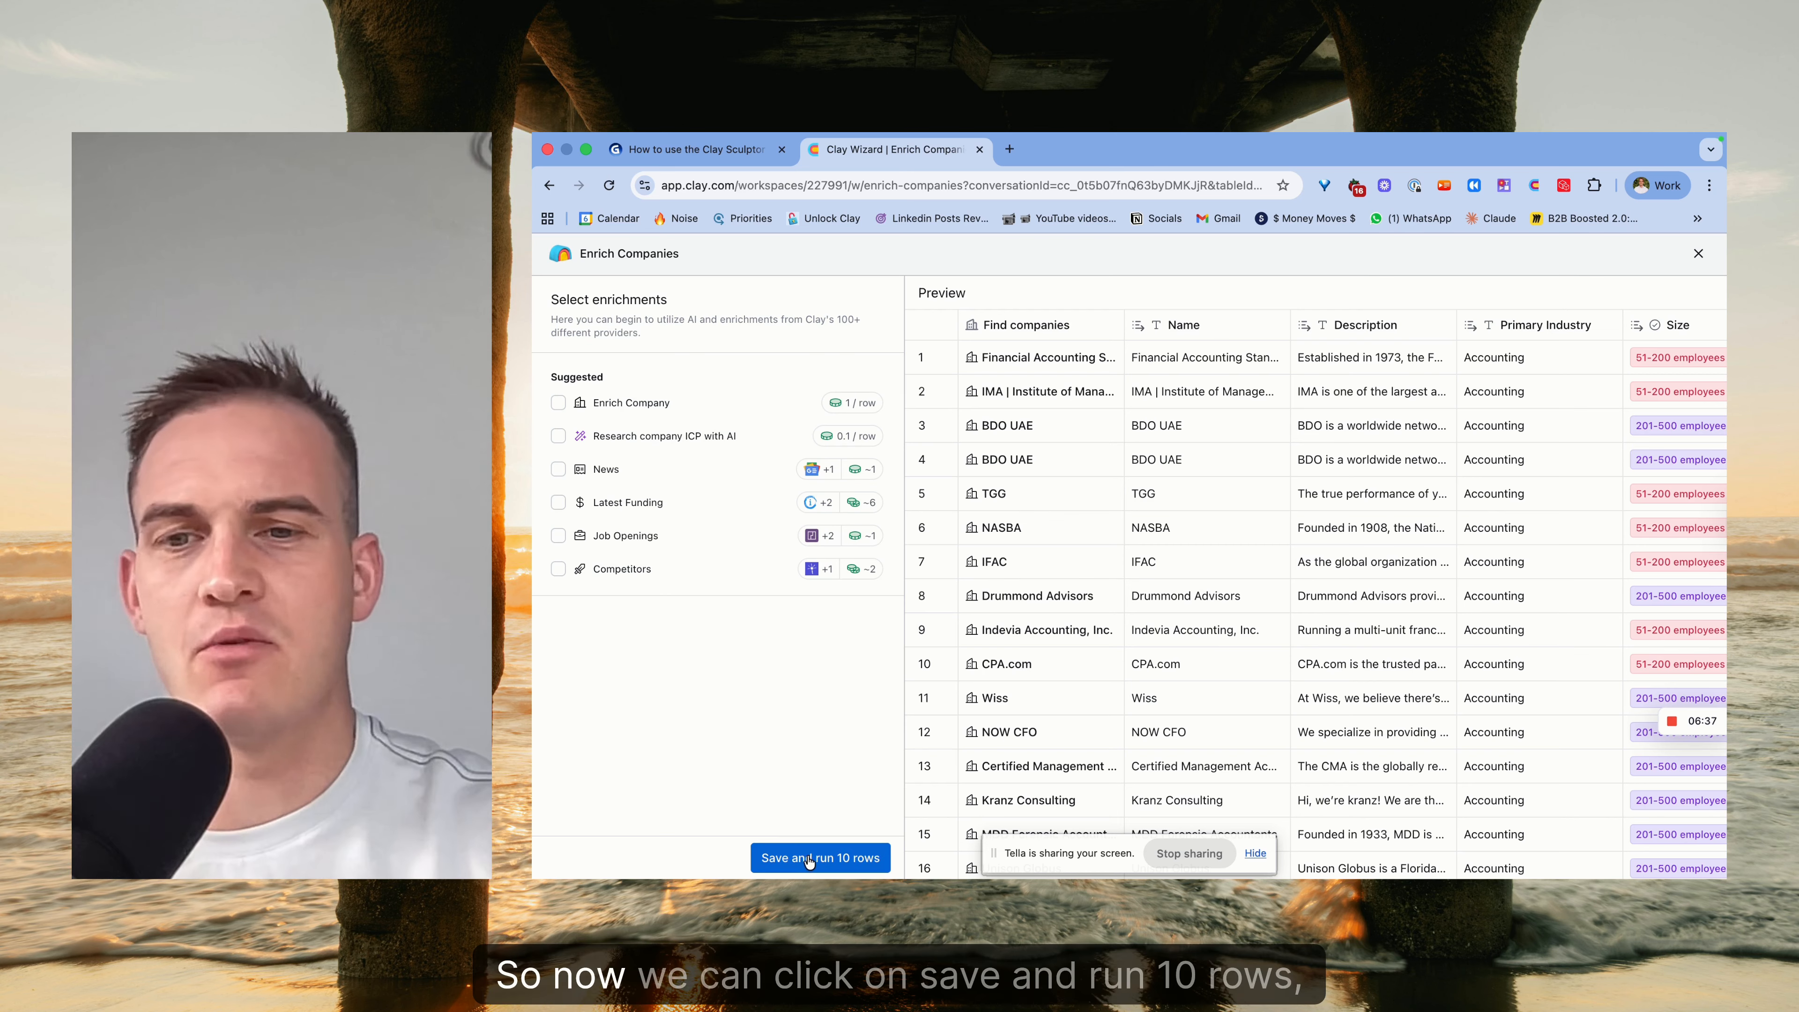
{"action": "left_click", "coordinate": [791, 858]}
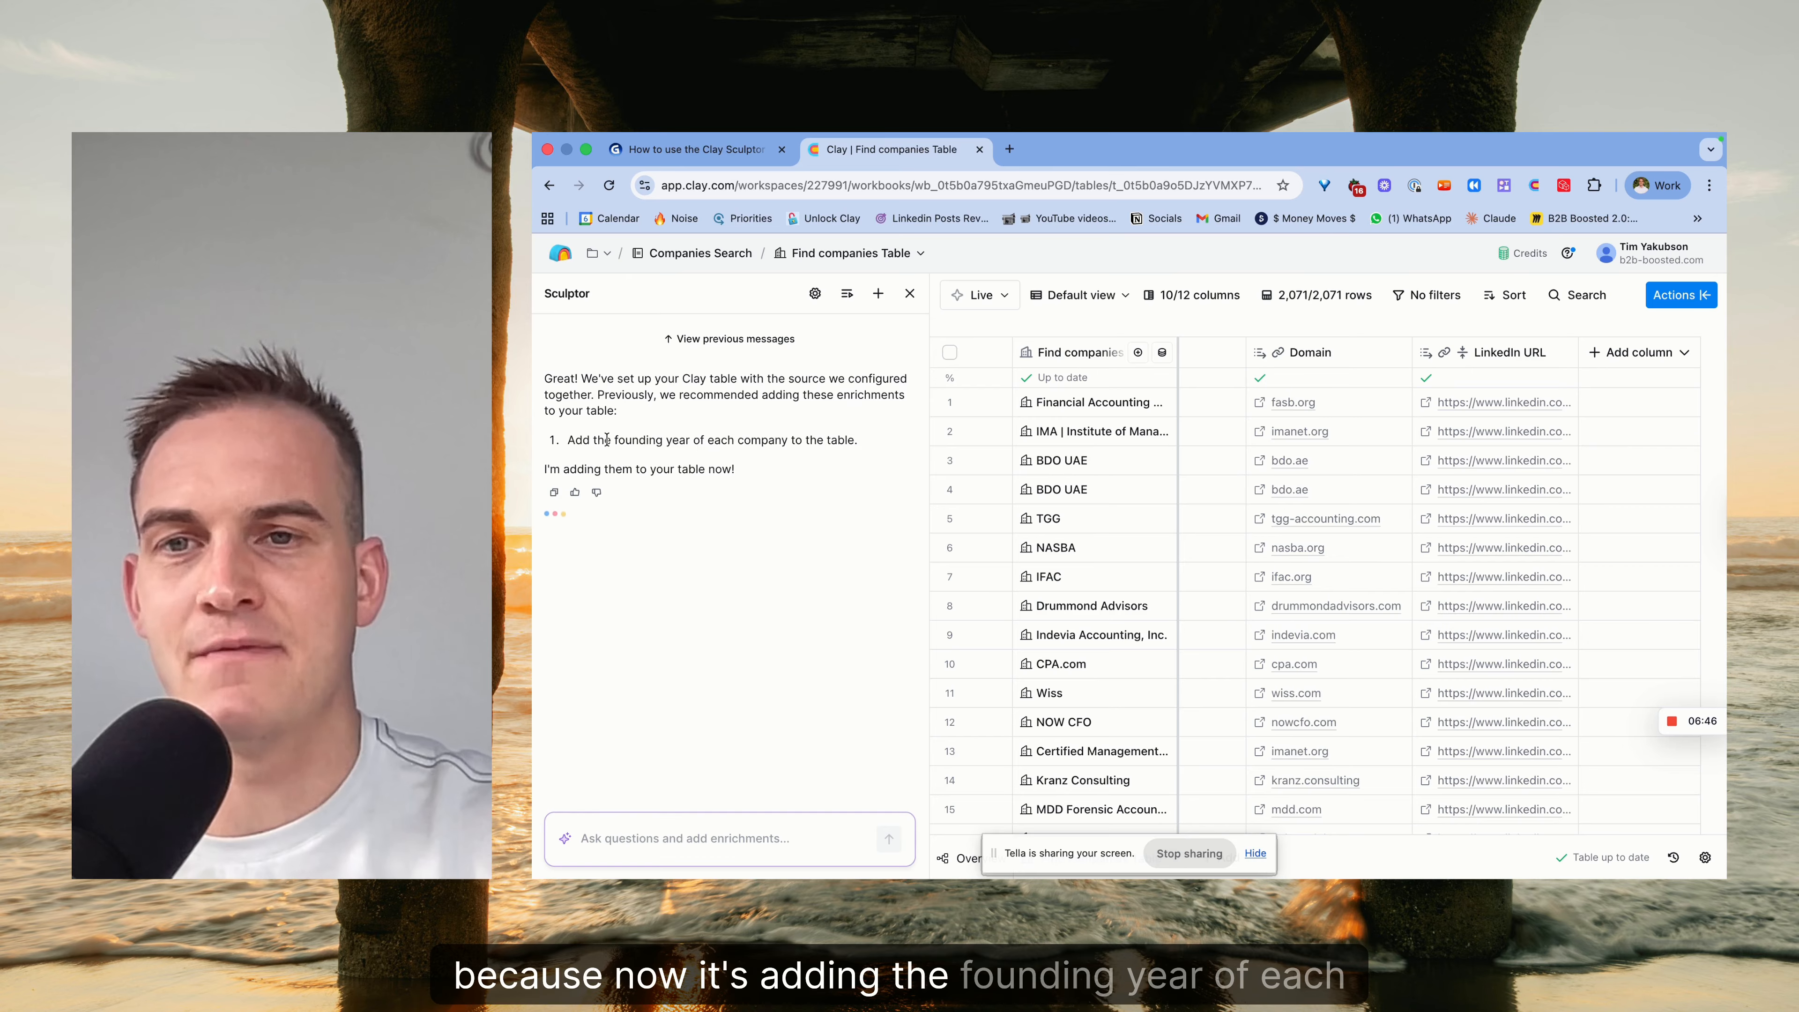
Read Sculptor's plan for adding the founding year and look across the columns of the companies table.
{"action": "left_click_drag", "start_coordinate": [607, 439], "coordinate": [852, 446]}
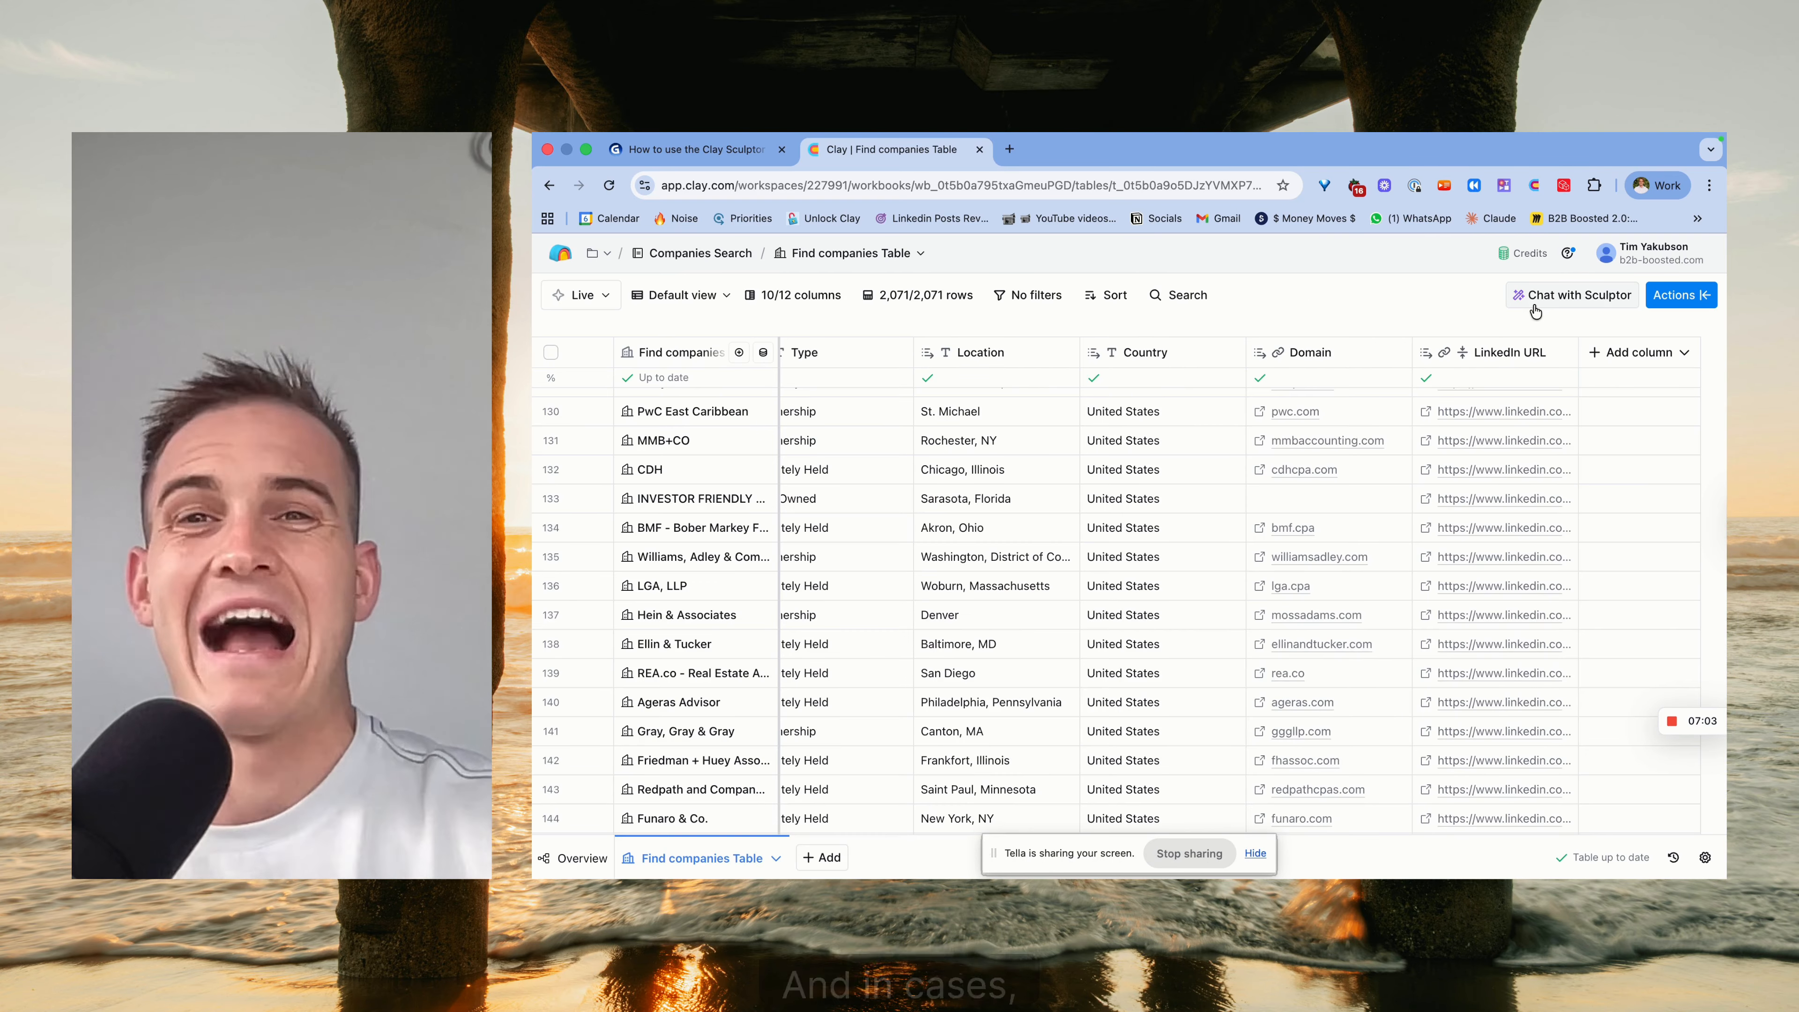
{"action": "scroll", "coordinate": [1147, 613], "scroll_direction": "left", "scroll_amount": 2}
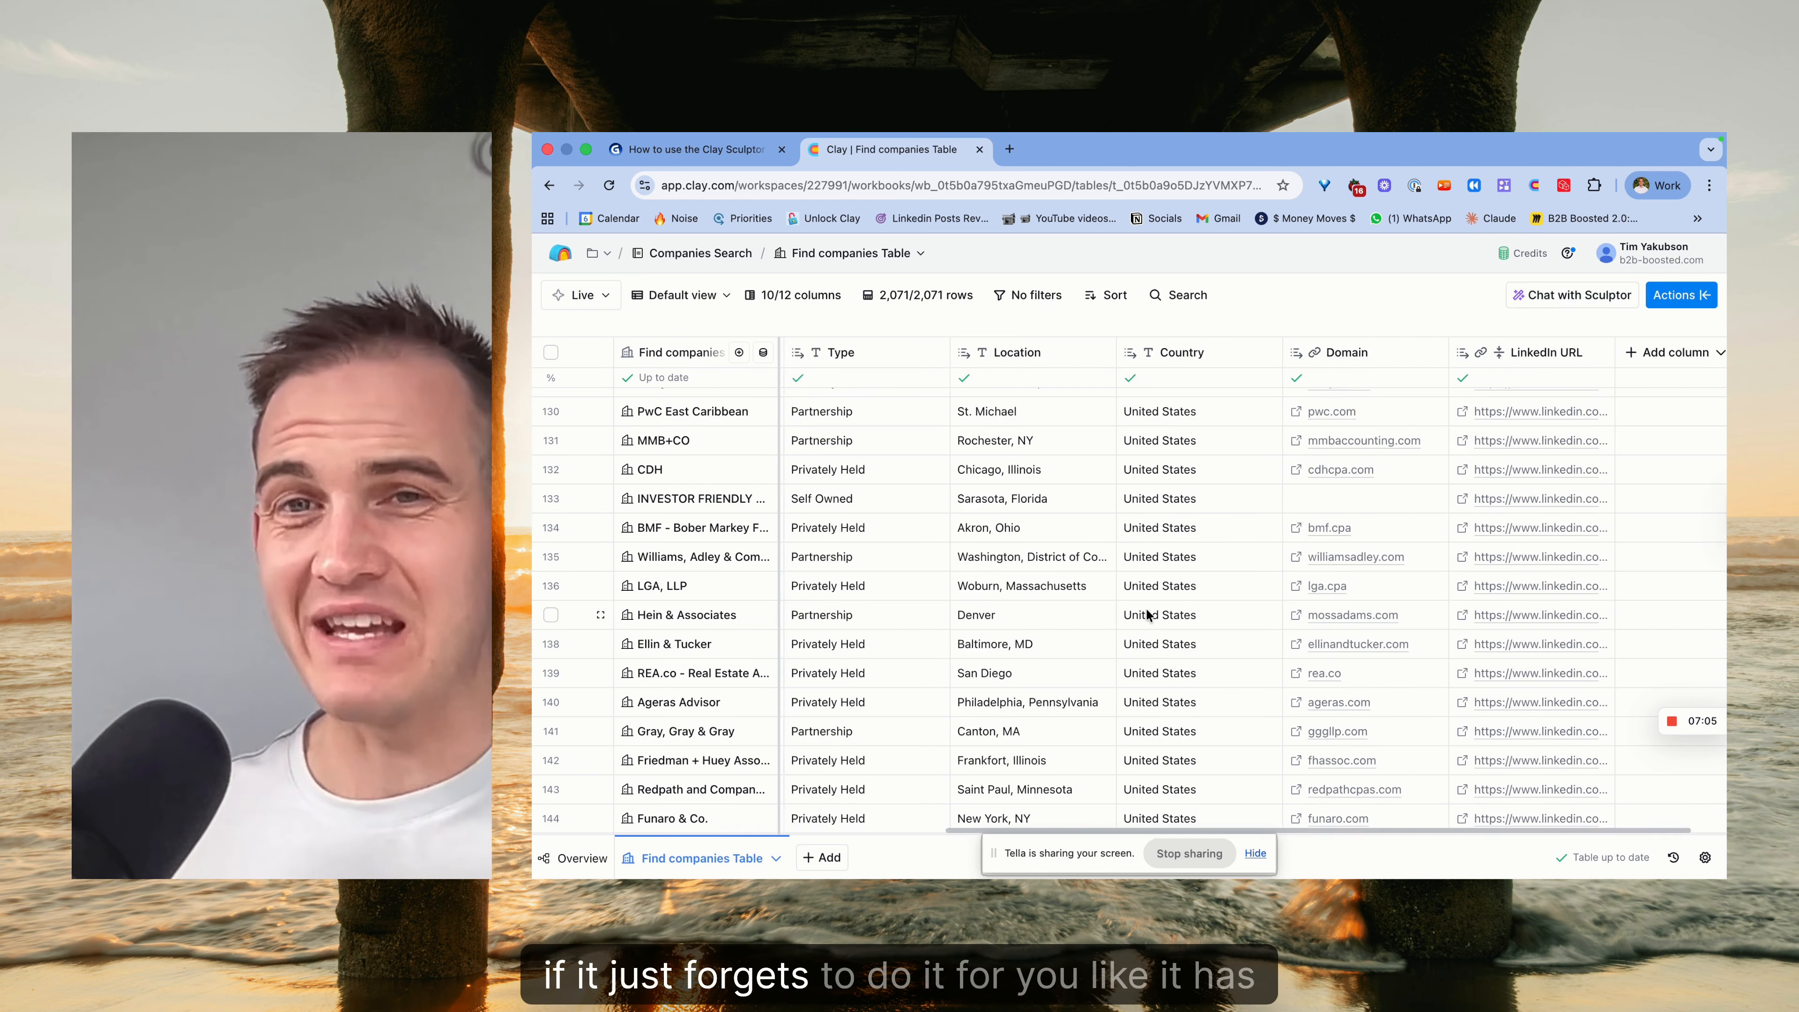
{"action": "scroll", "coordinate": [1147, 614], "scroll_direction": "left", "scroll_amount": 3}
{"action": "scroll", "coordinate": [1147, 614], "scroll_direction": "right", "scroll_amount": 4}
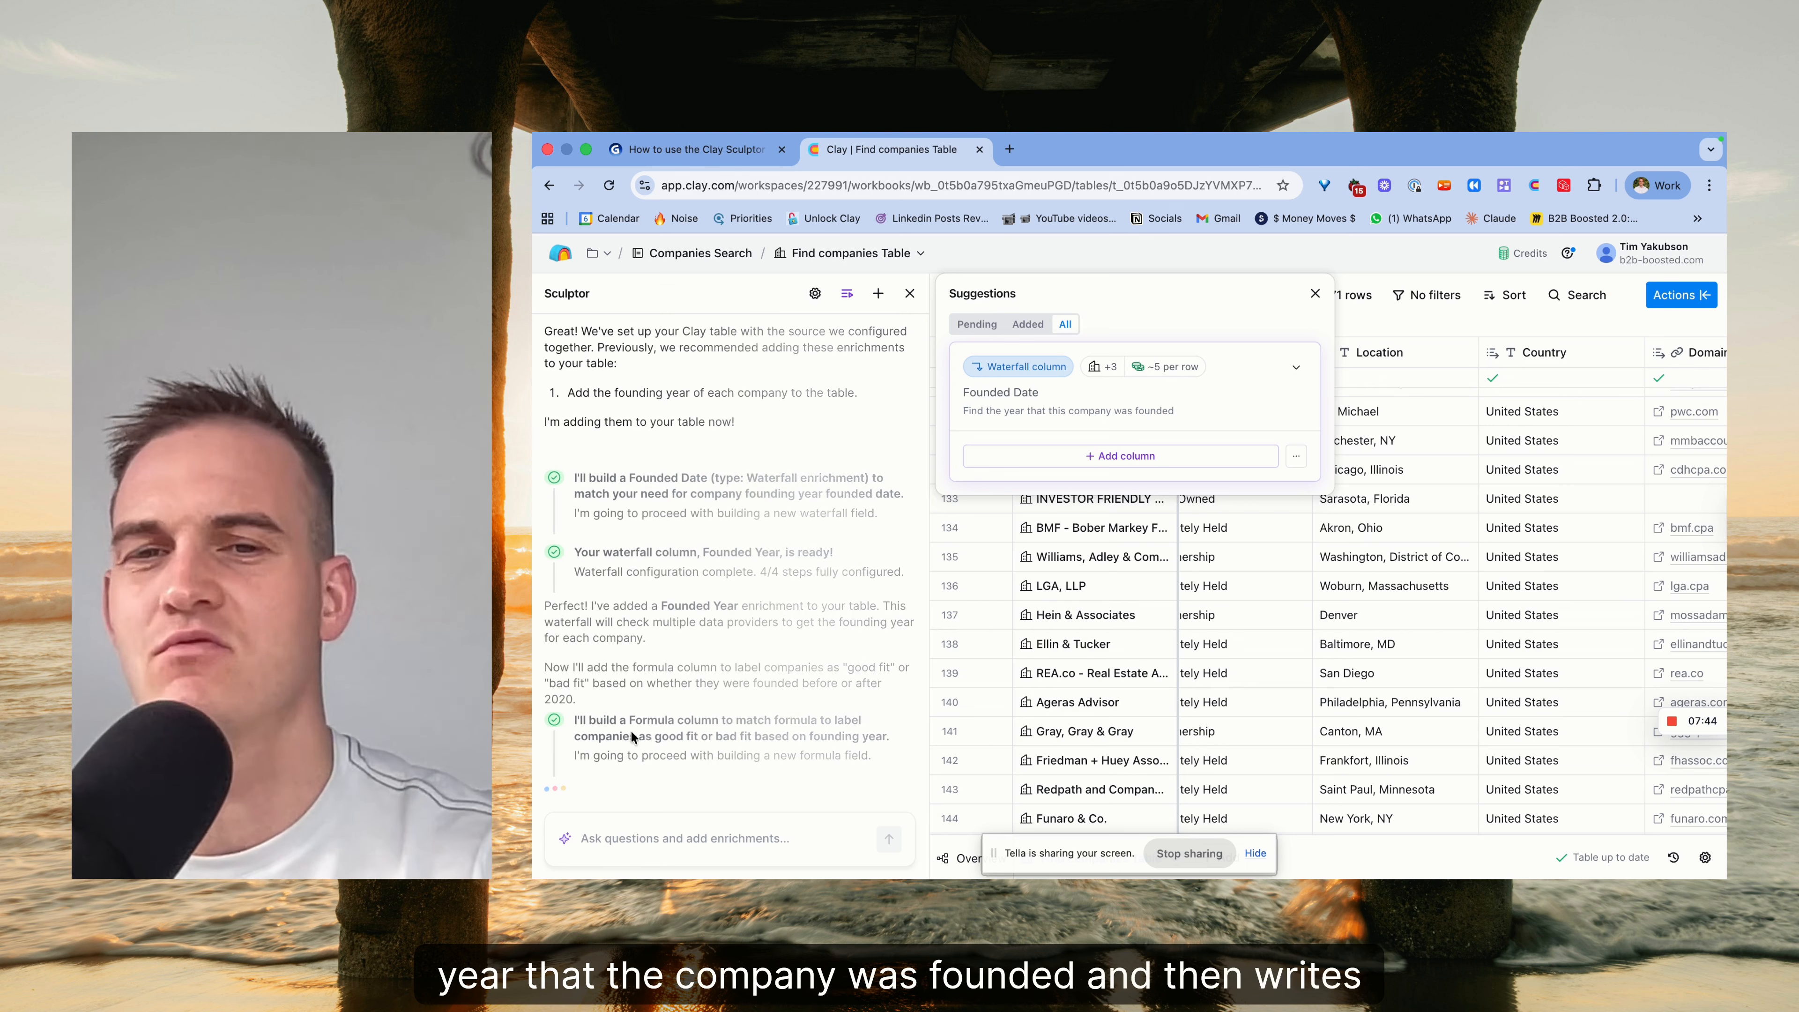
Add Sculptor's suggested Founded Year waterfall column to the companies table, saving and running it on 10 rows.
{"action": "scroll", "coordinate": [1174, 728], "scroll_direction": "right", "scroll_amount": 5}
{"action": "scroll", "coordinate": [1174, 727], "scroll_direction": "left", "scroll_amount": 10}
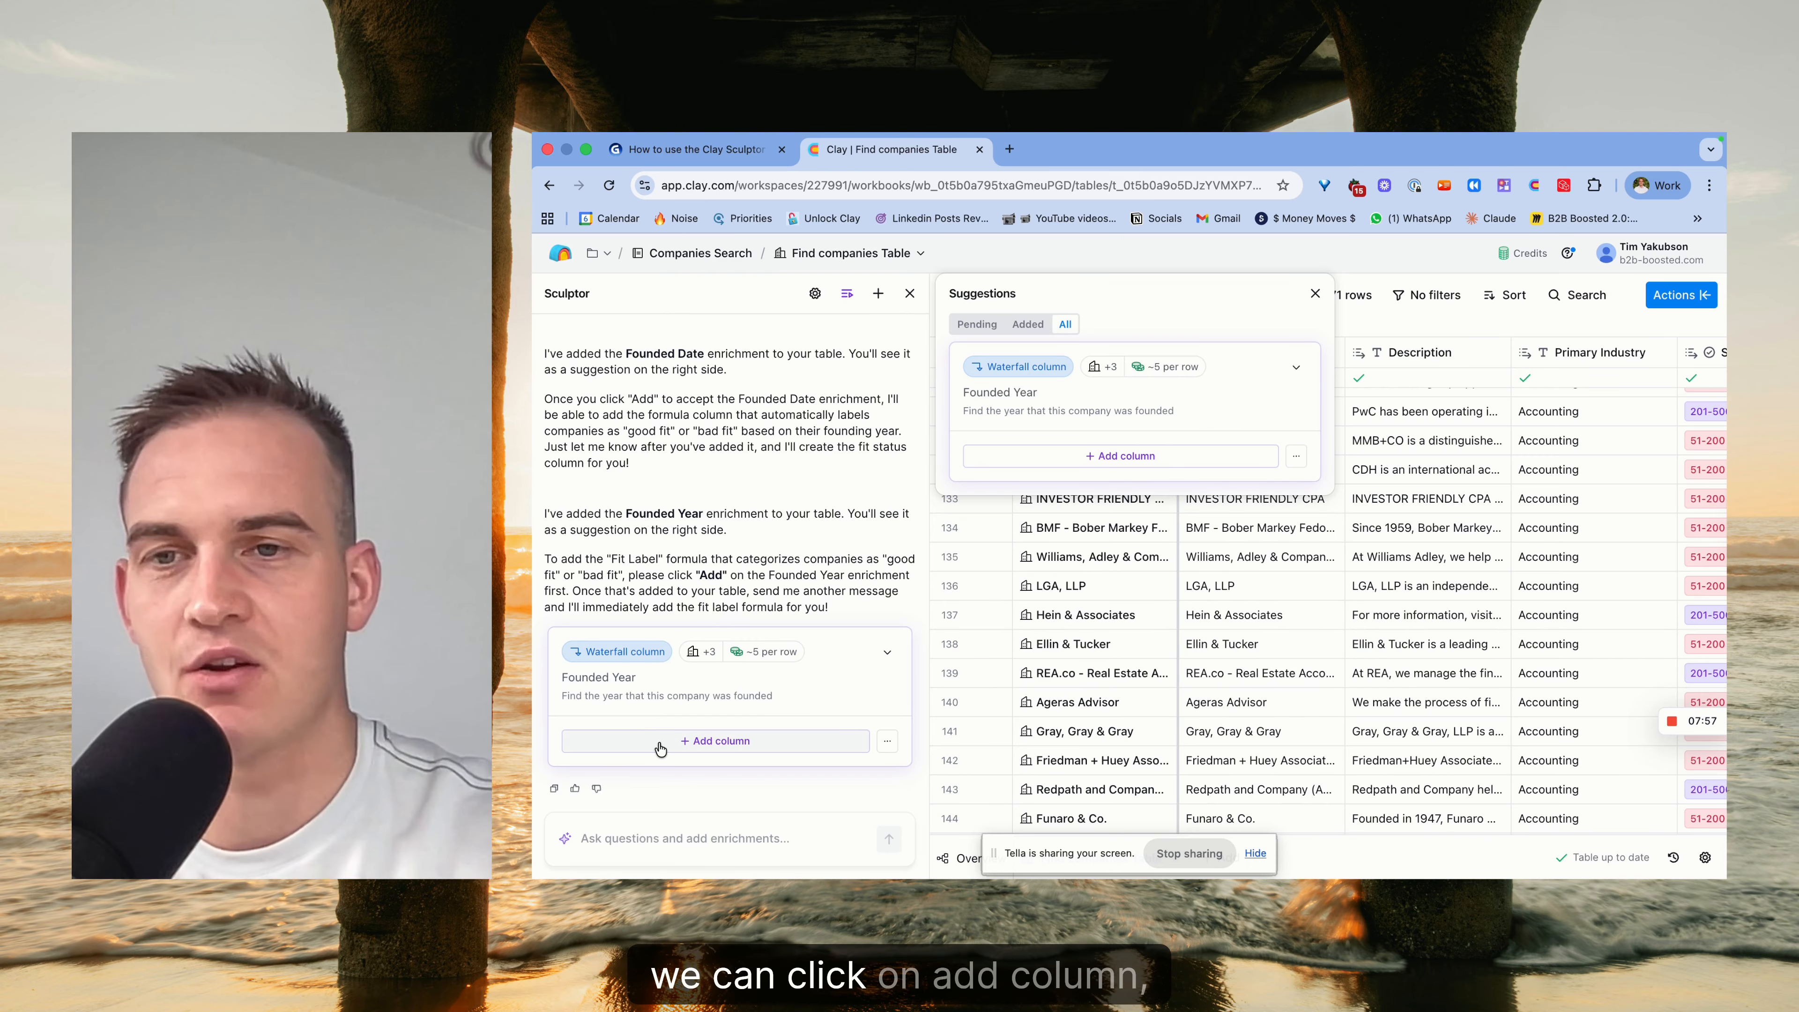
{"action": "left_click", "coordinate": [1114, 456]}
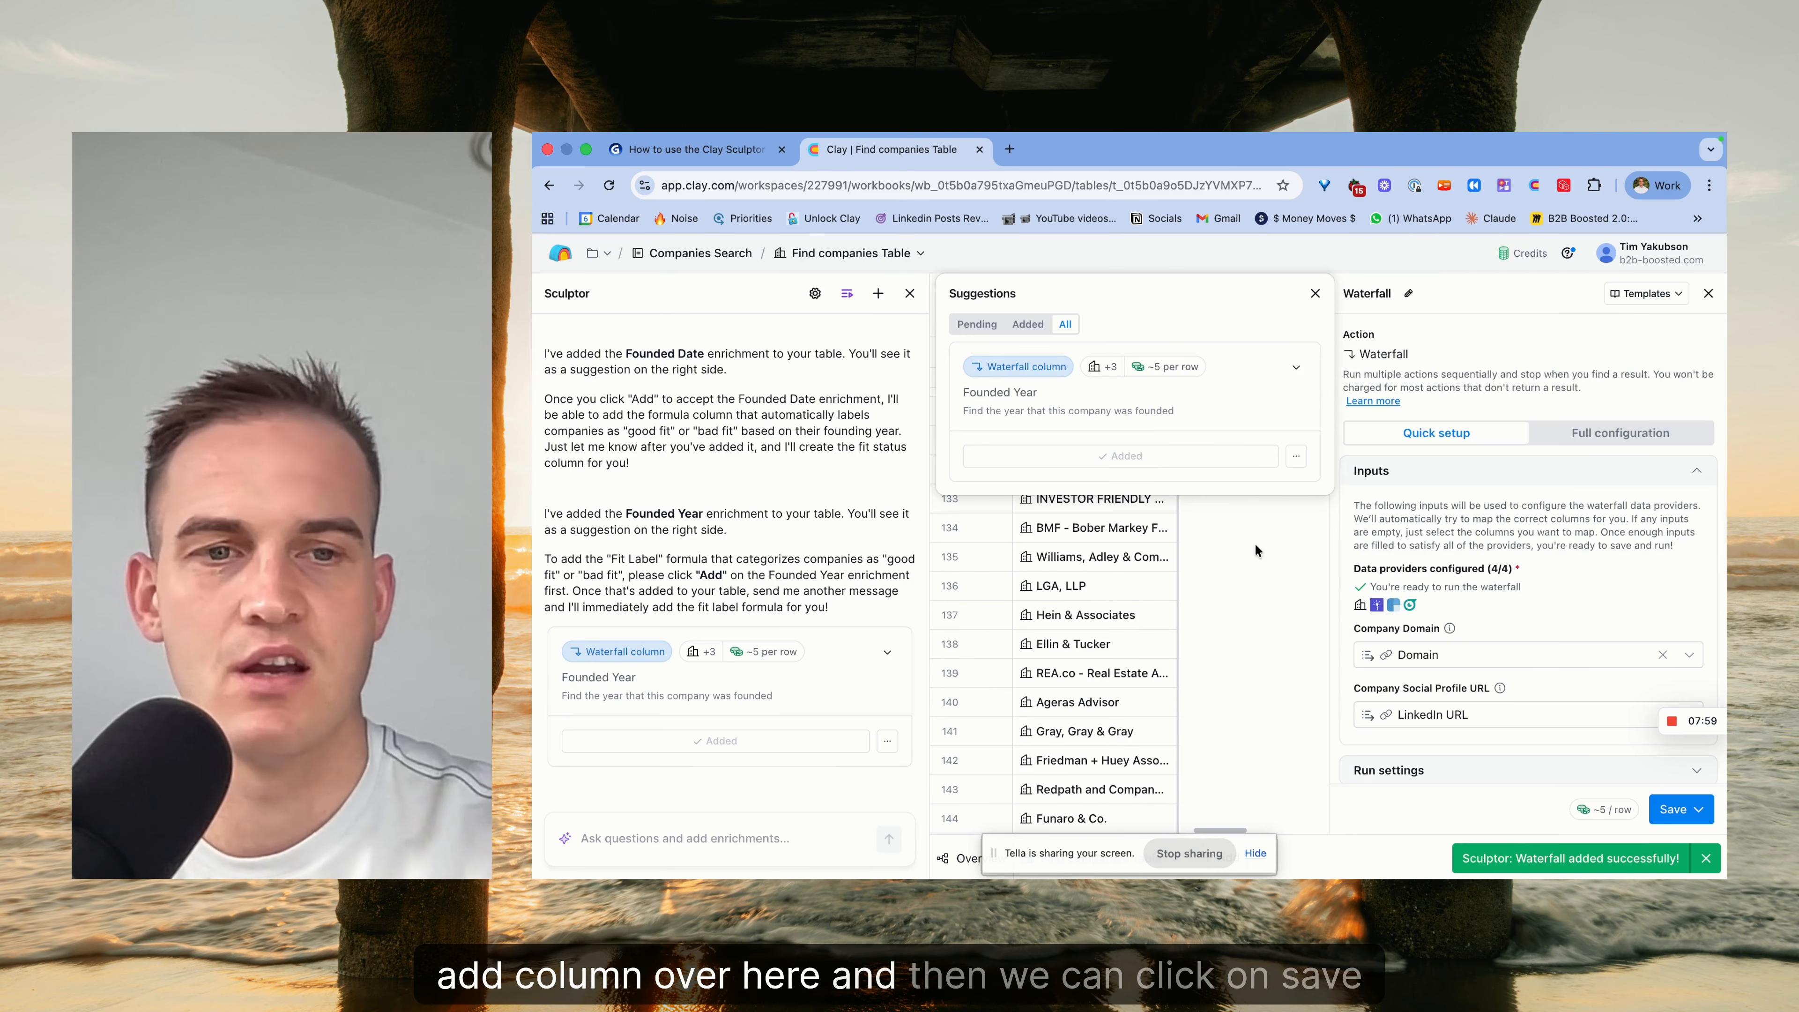
{"action": "left_click", "coordinate": [1677, 806]}
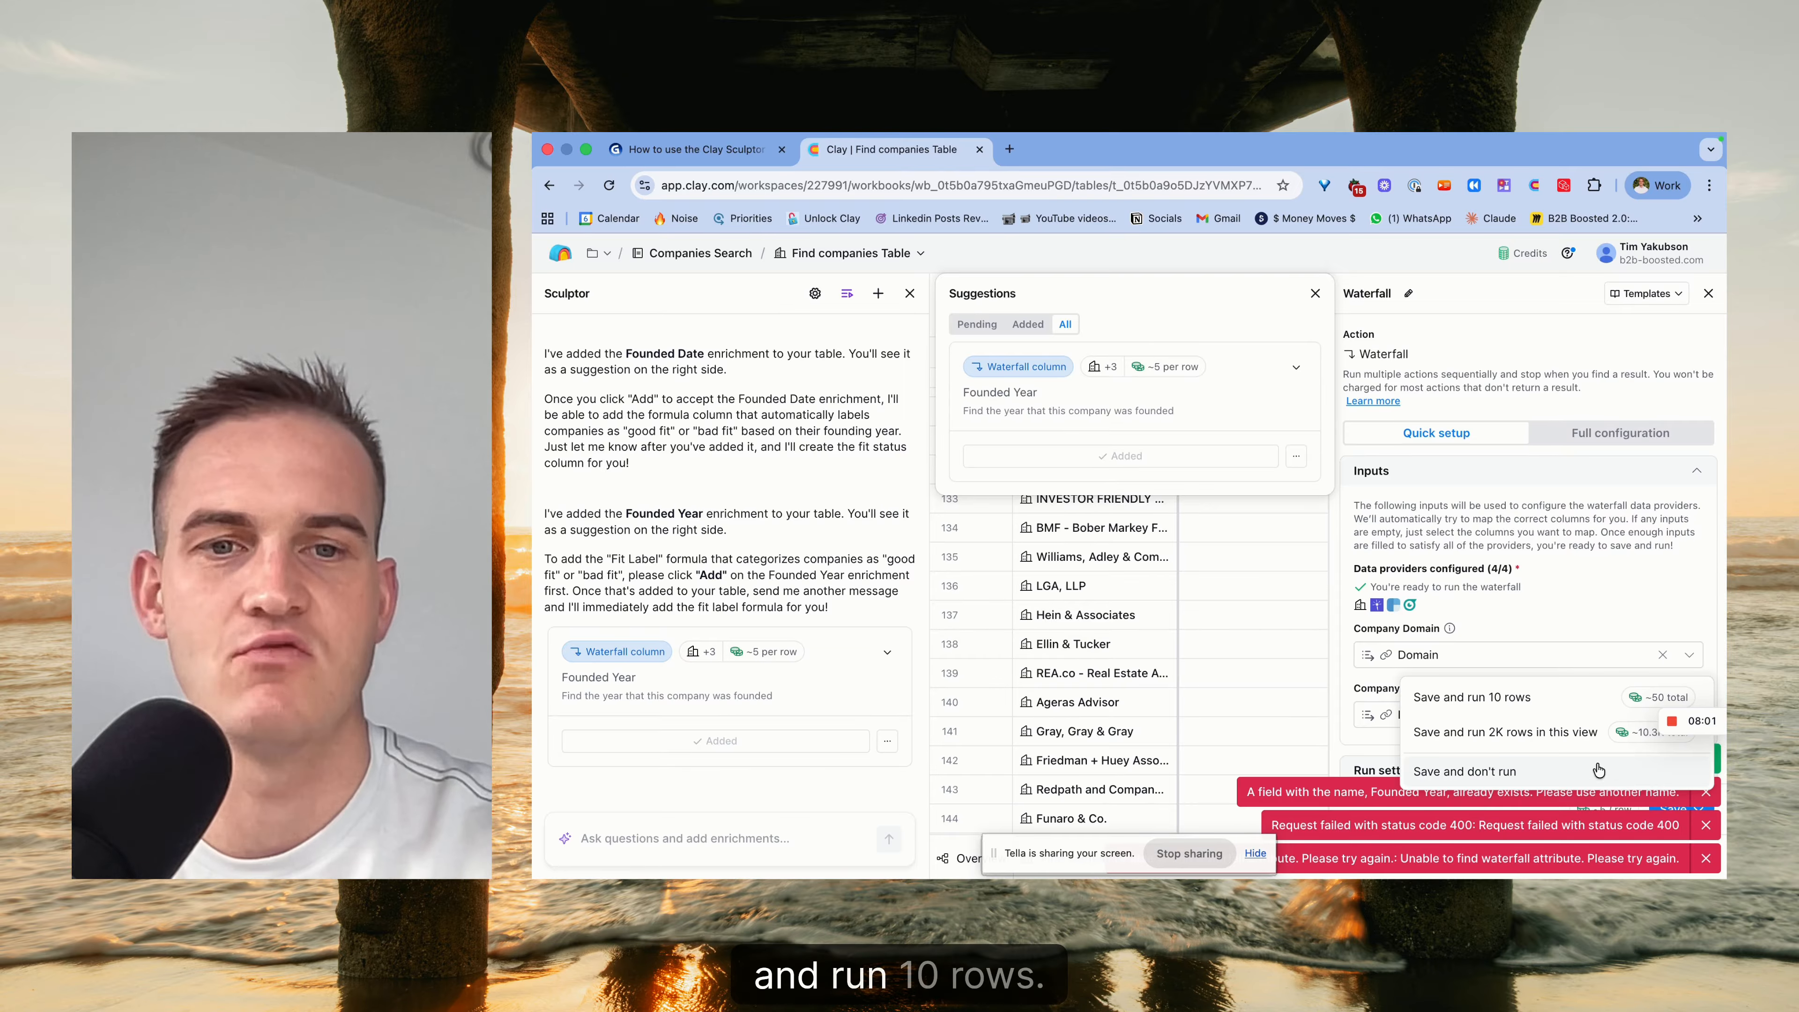
{"action": "left_click", "coordinate": [1509, 700]}
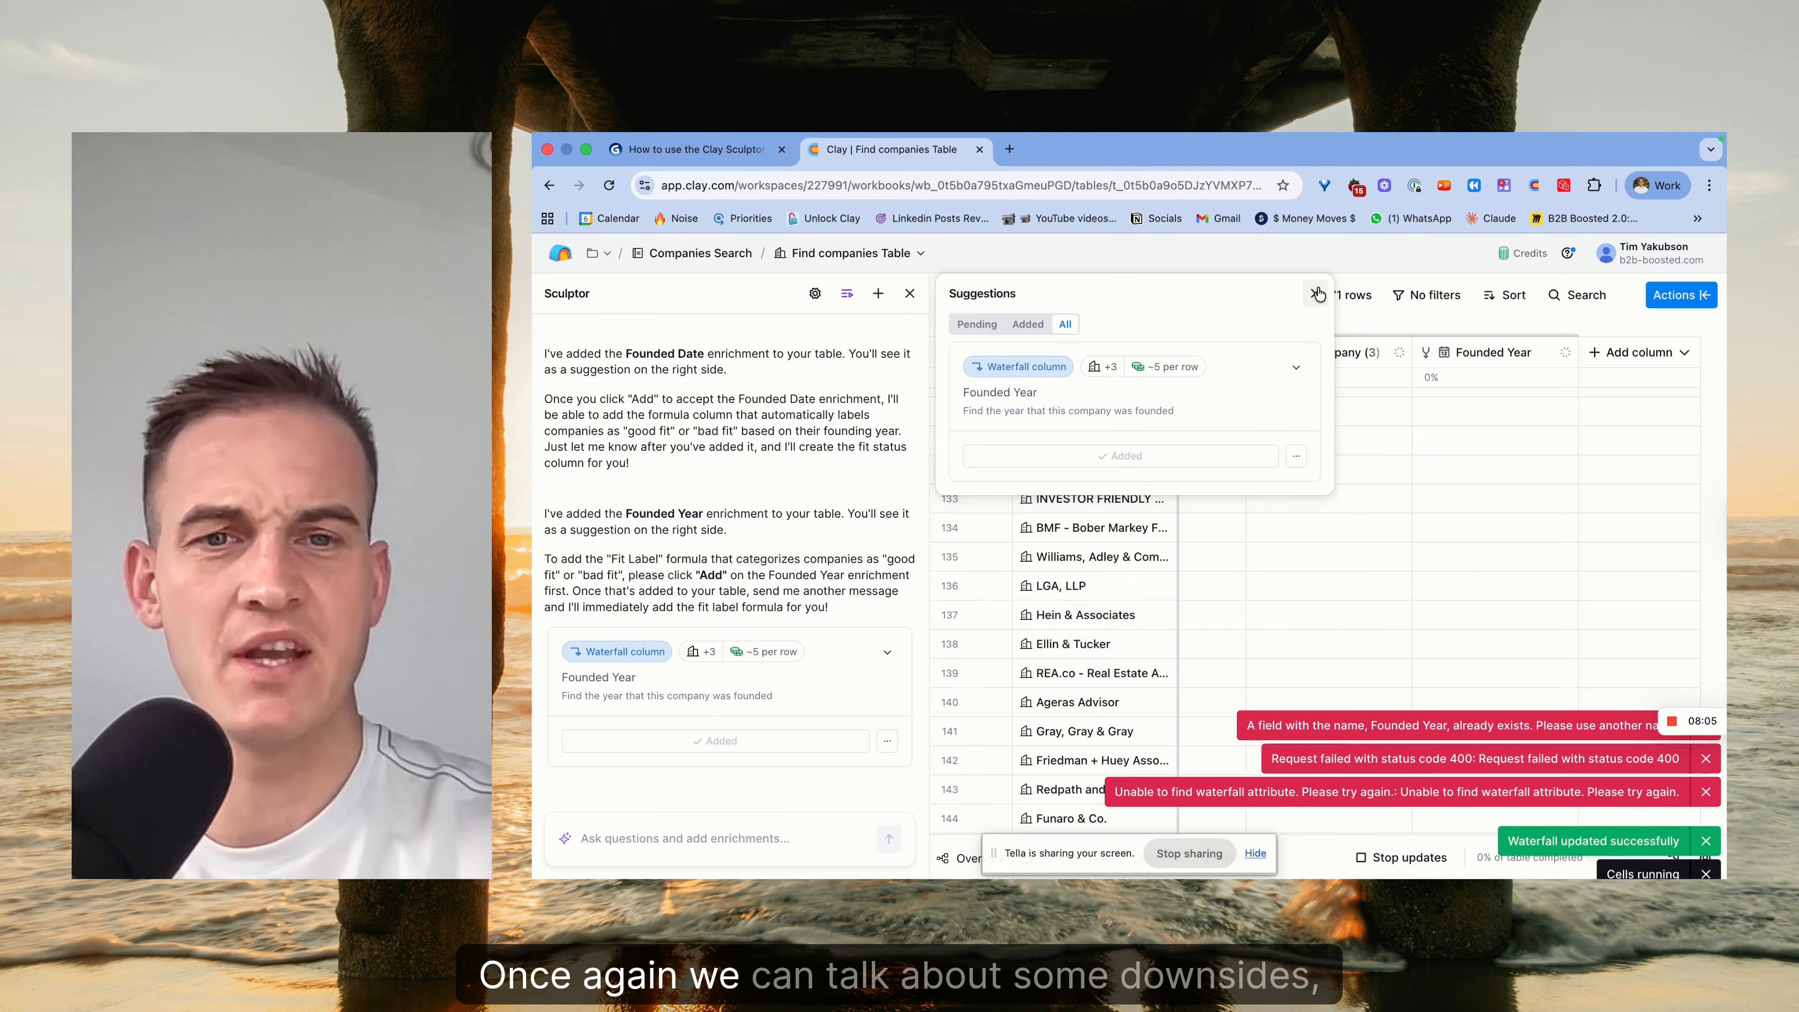
Close the column suggestions and widen the Founded Year column to show the full dates of the first ten companies.
{"action": "scroll", "coordinate": [1435, 457], "scroll_direction": "left", "scroll_amount": 5}
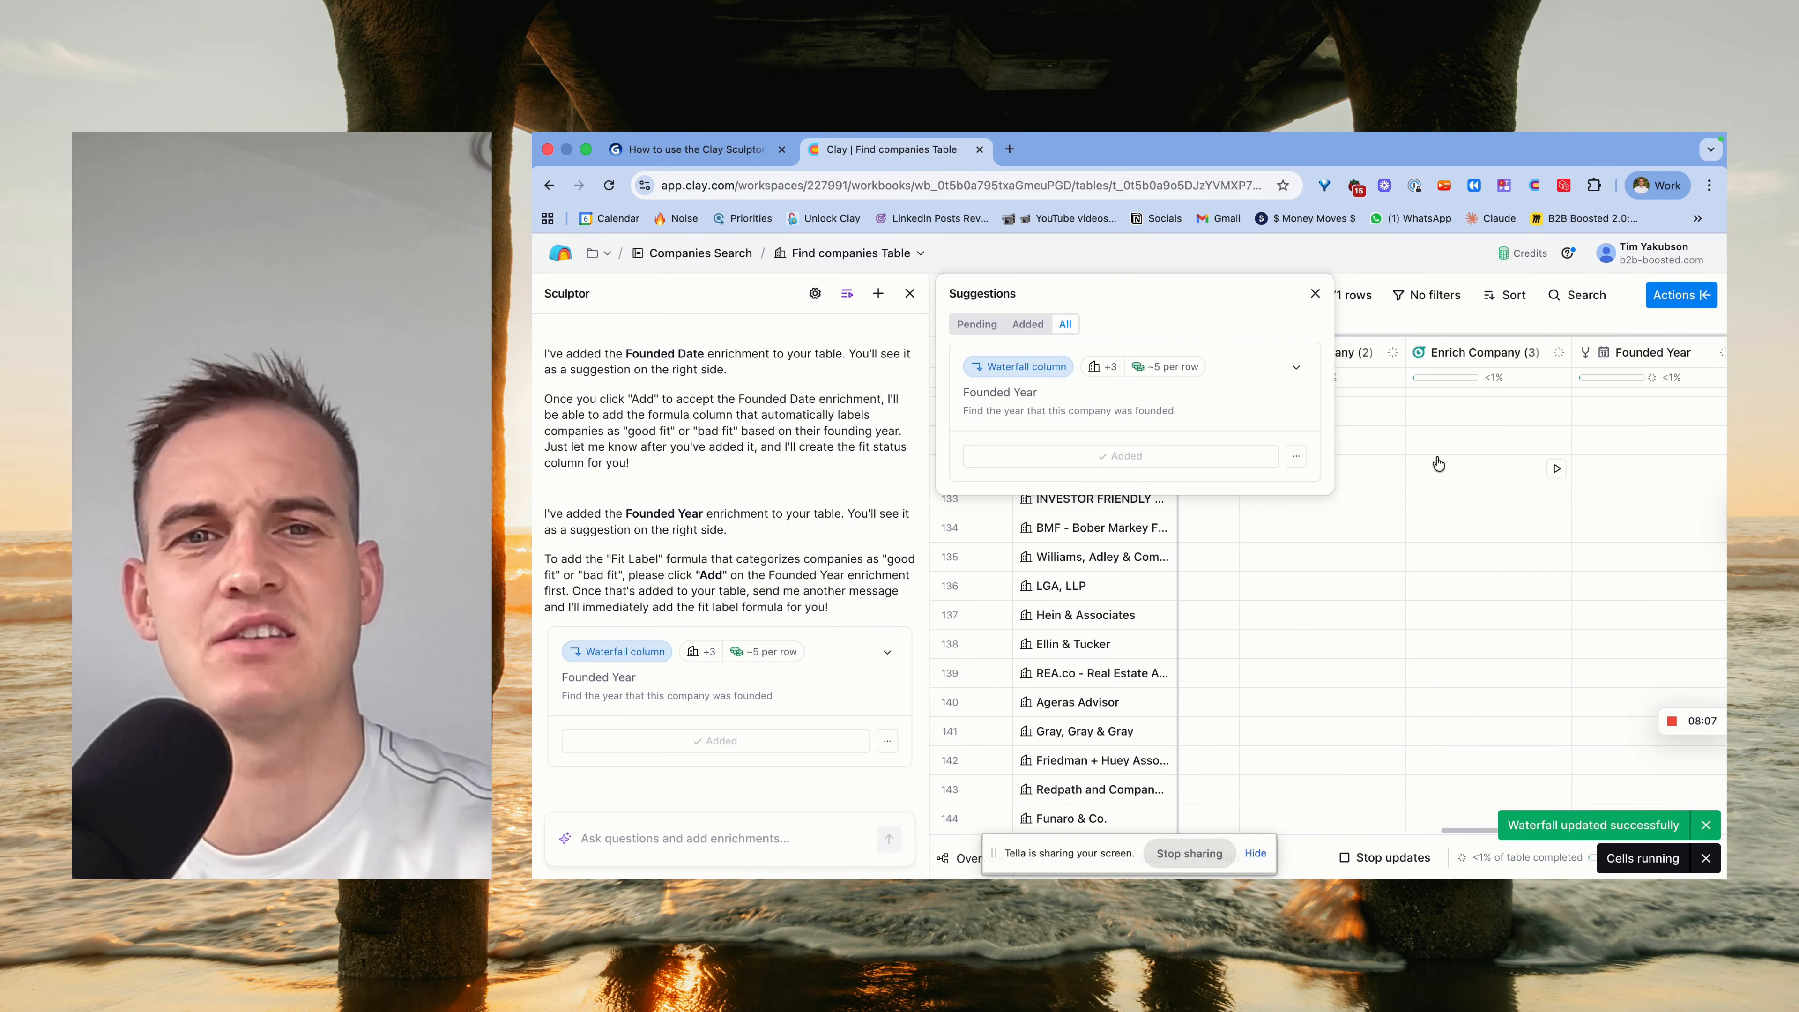
{"action": "scroll", "coordinate": [1436, 455], "scroll_direction": "left", "scroll_amount": 3}
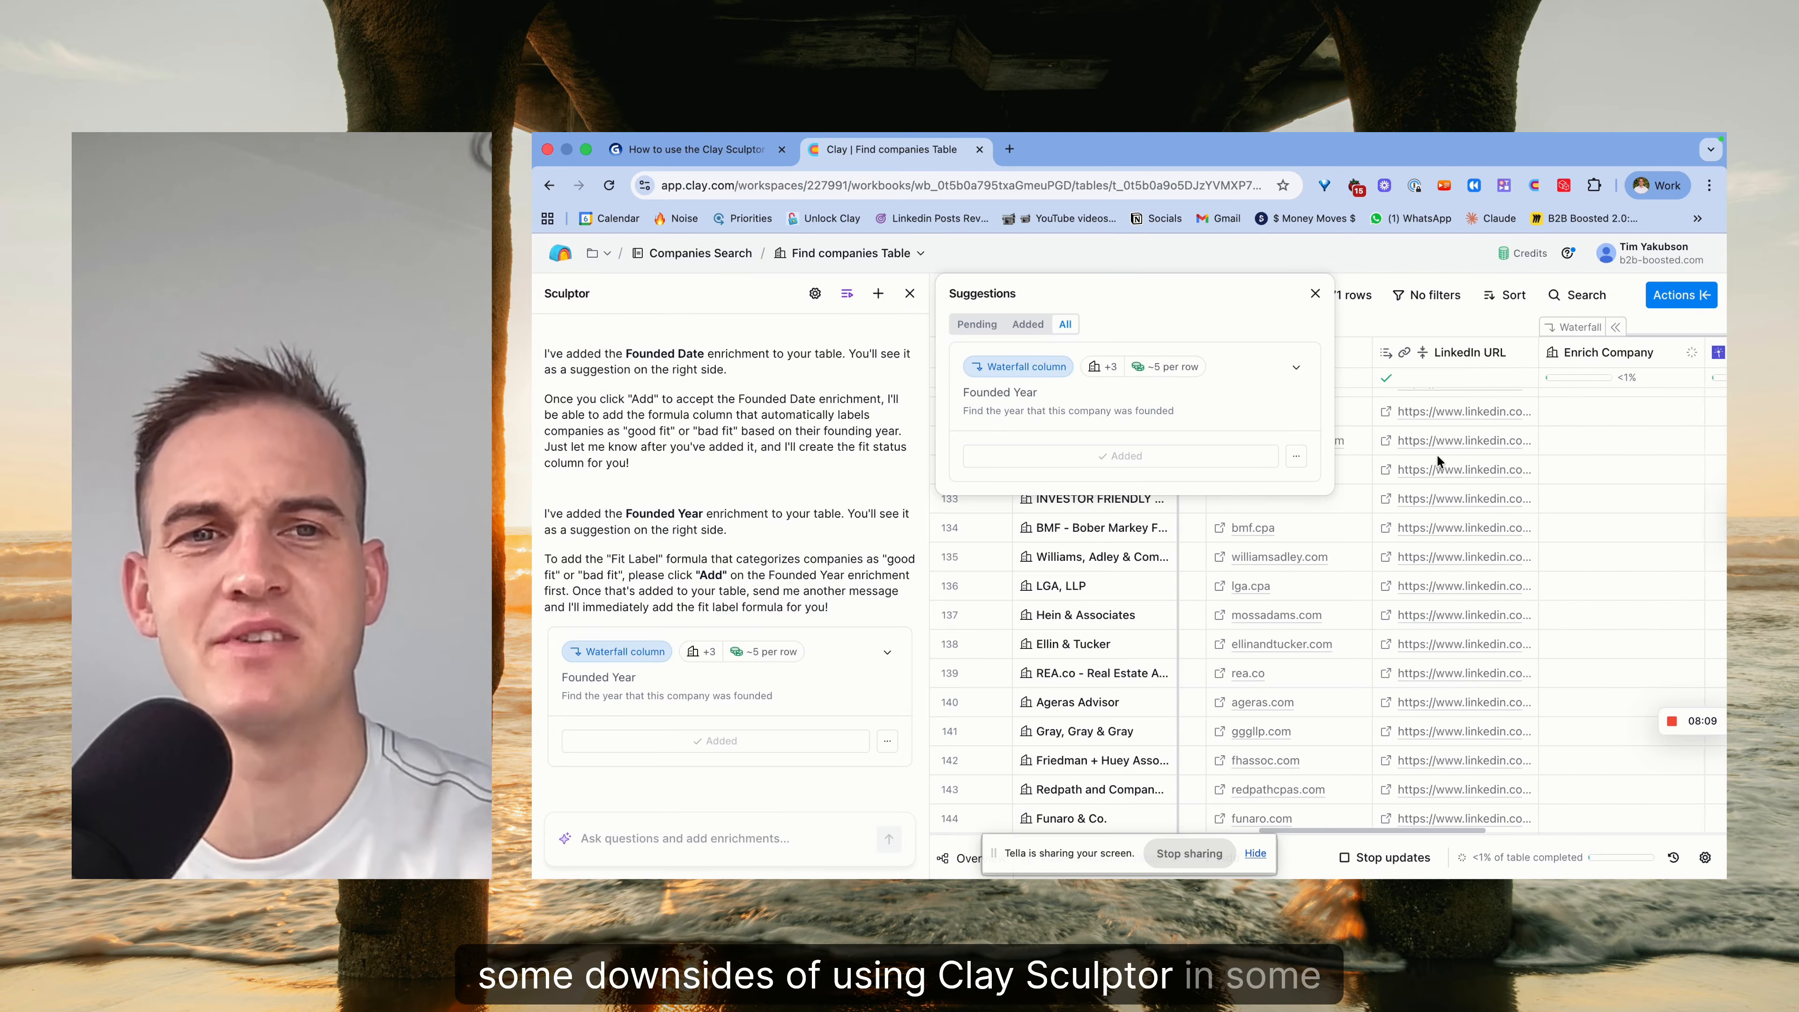
{"action": "scroll", "coordinate": [1436, 455], "scroll_direction": "right", "scroll_amount": 3}
{"action": "scroll", "coordinate": [1439, 459], "scroll_direction": "left", "scroll_amount": 3}
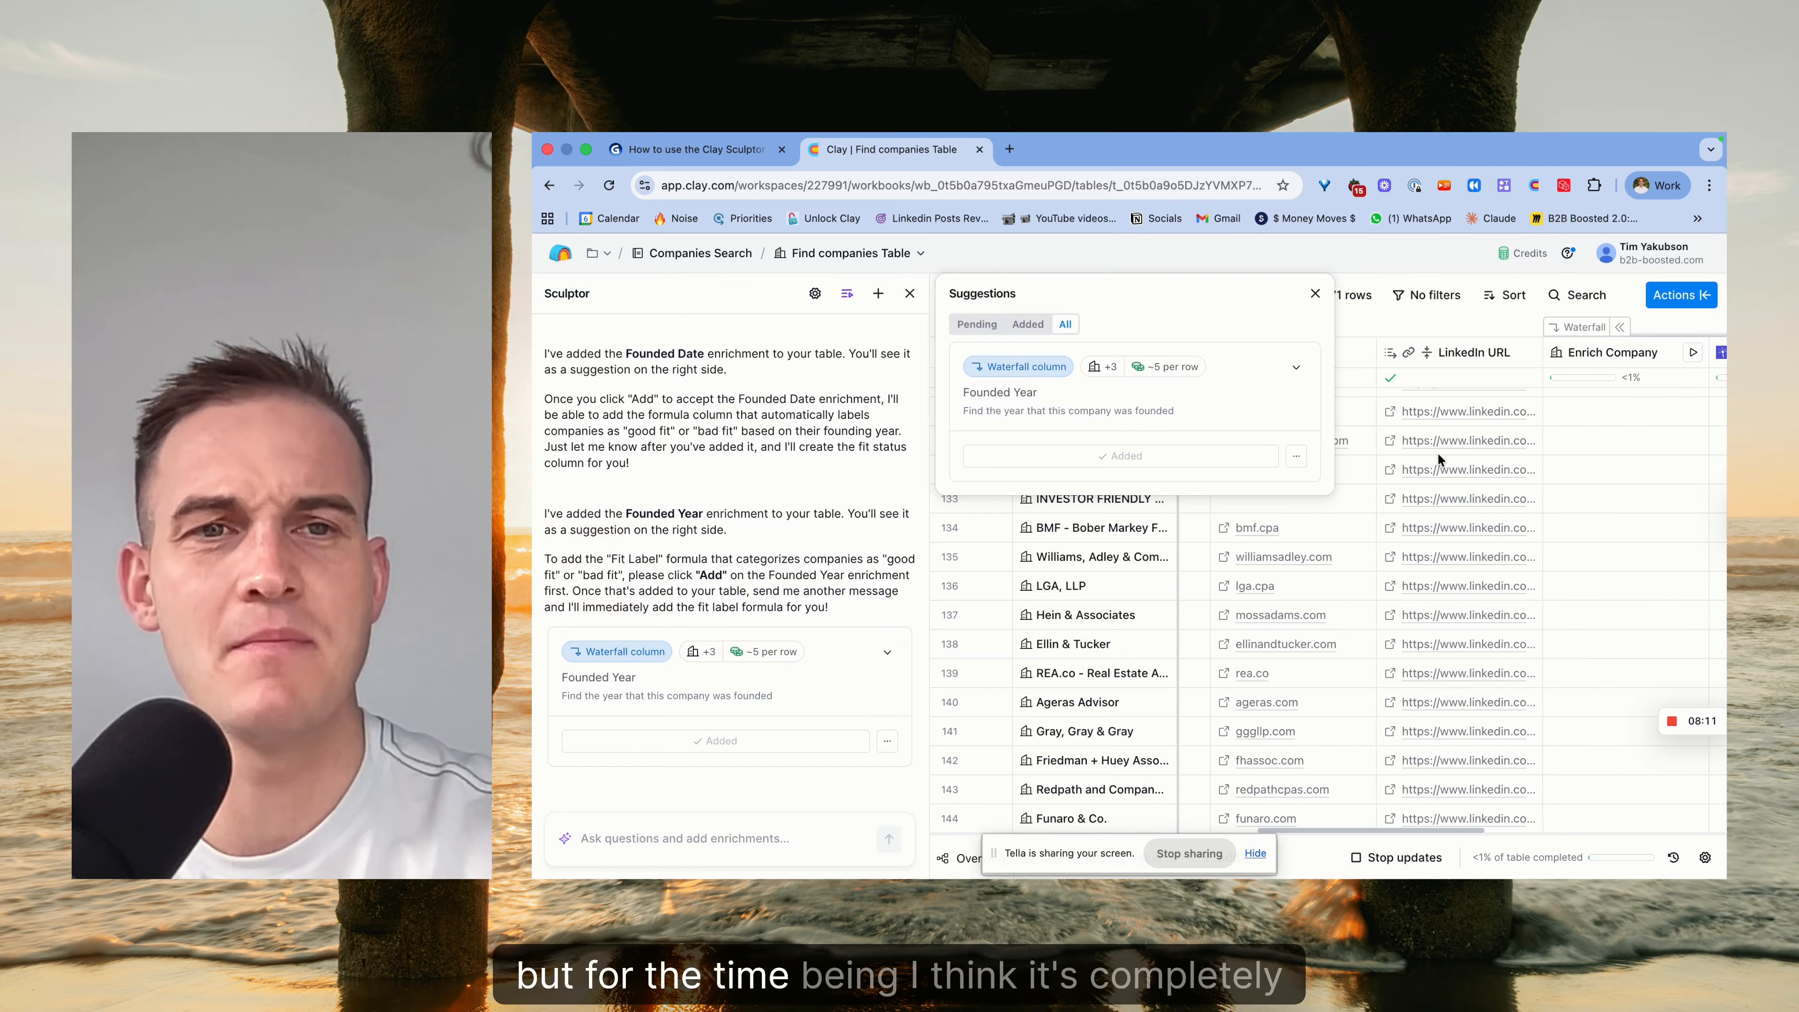
{"action": "left_click", "coordinate": [1314, 293]}
{"action": "scroll", "coordinate": [1469, 473], "scroll_direction": "right", "scroll_amount": 3}
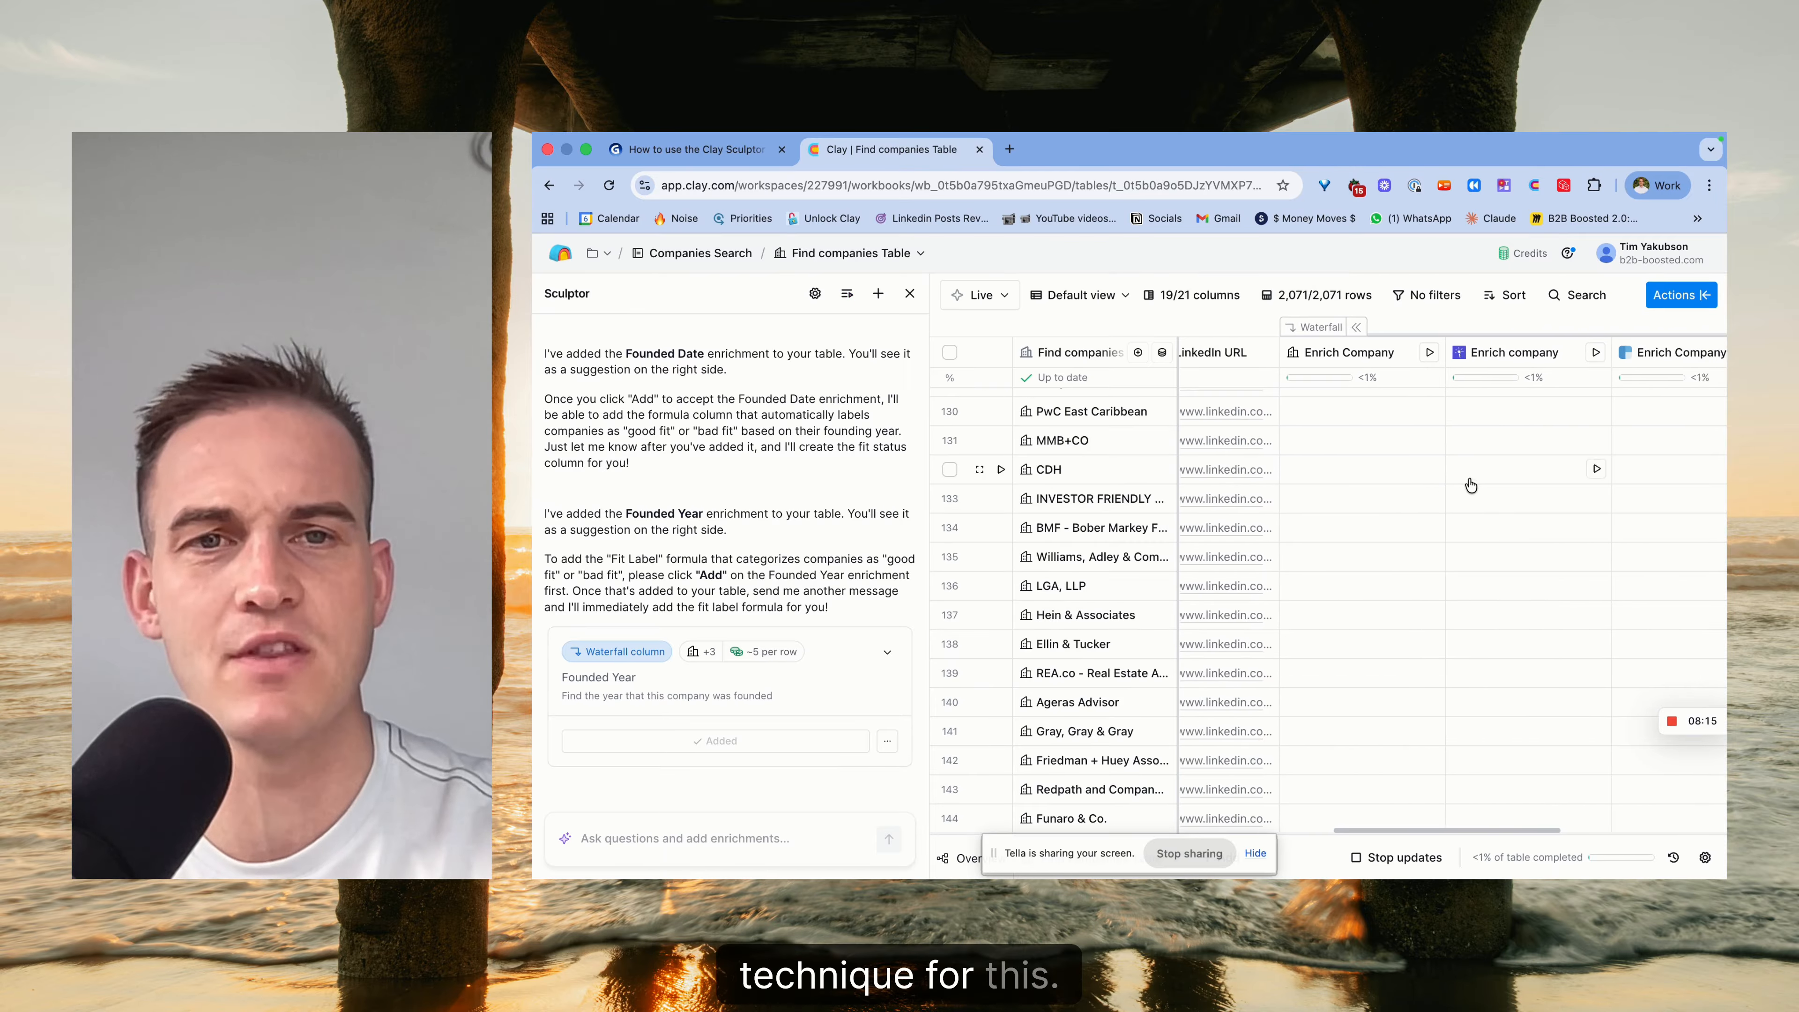
{"action": "scroll", "coordinate": [1469, 472], "scroll_direction": "up", "scroll_amount": 10}
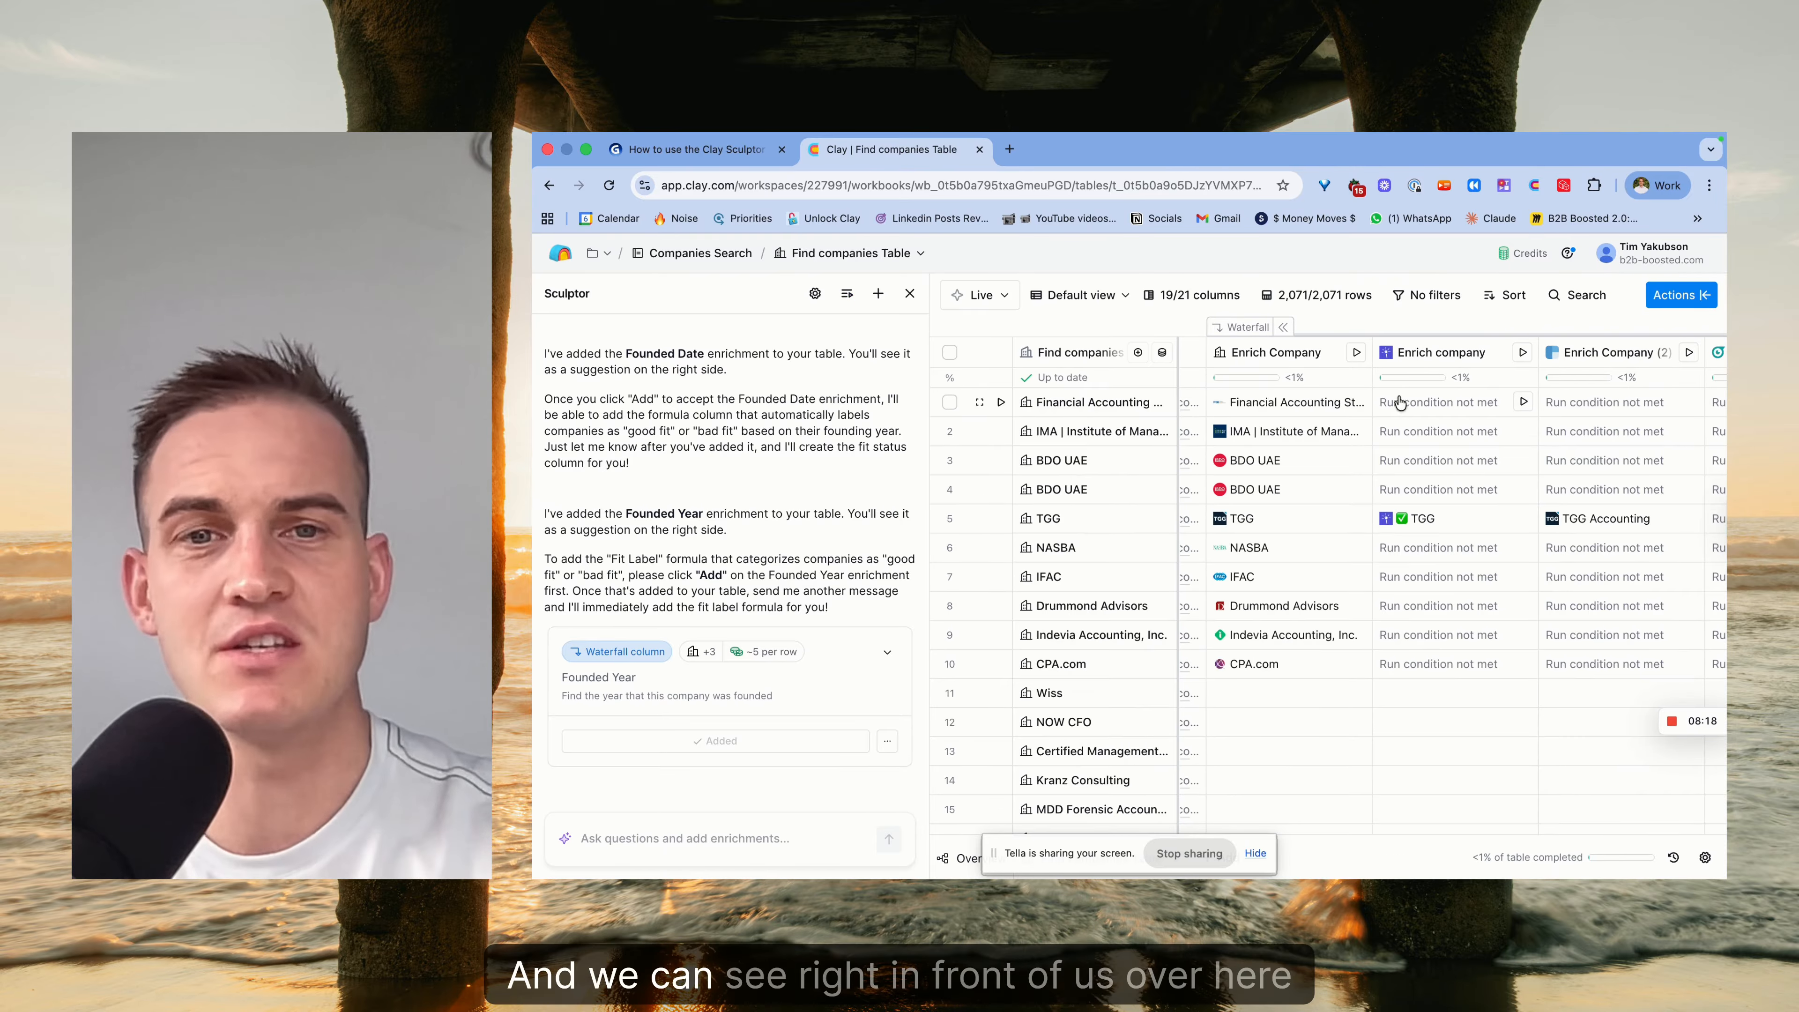
{"action": "scroll", "coordinate": [1266, 523], "scroll_direction": "right", "scroll_amount": 5}
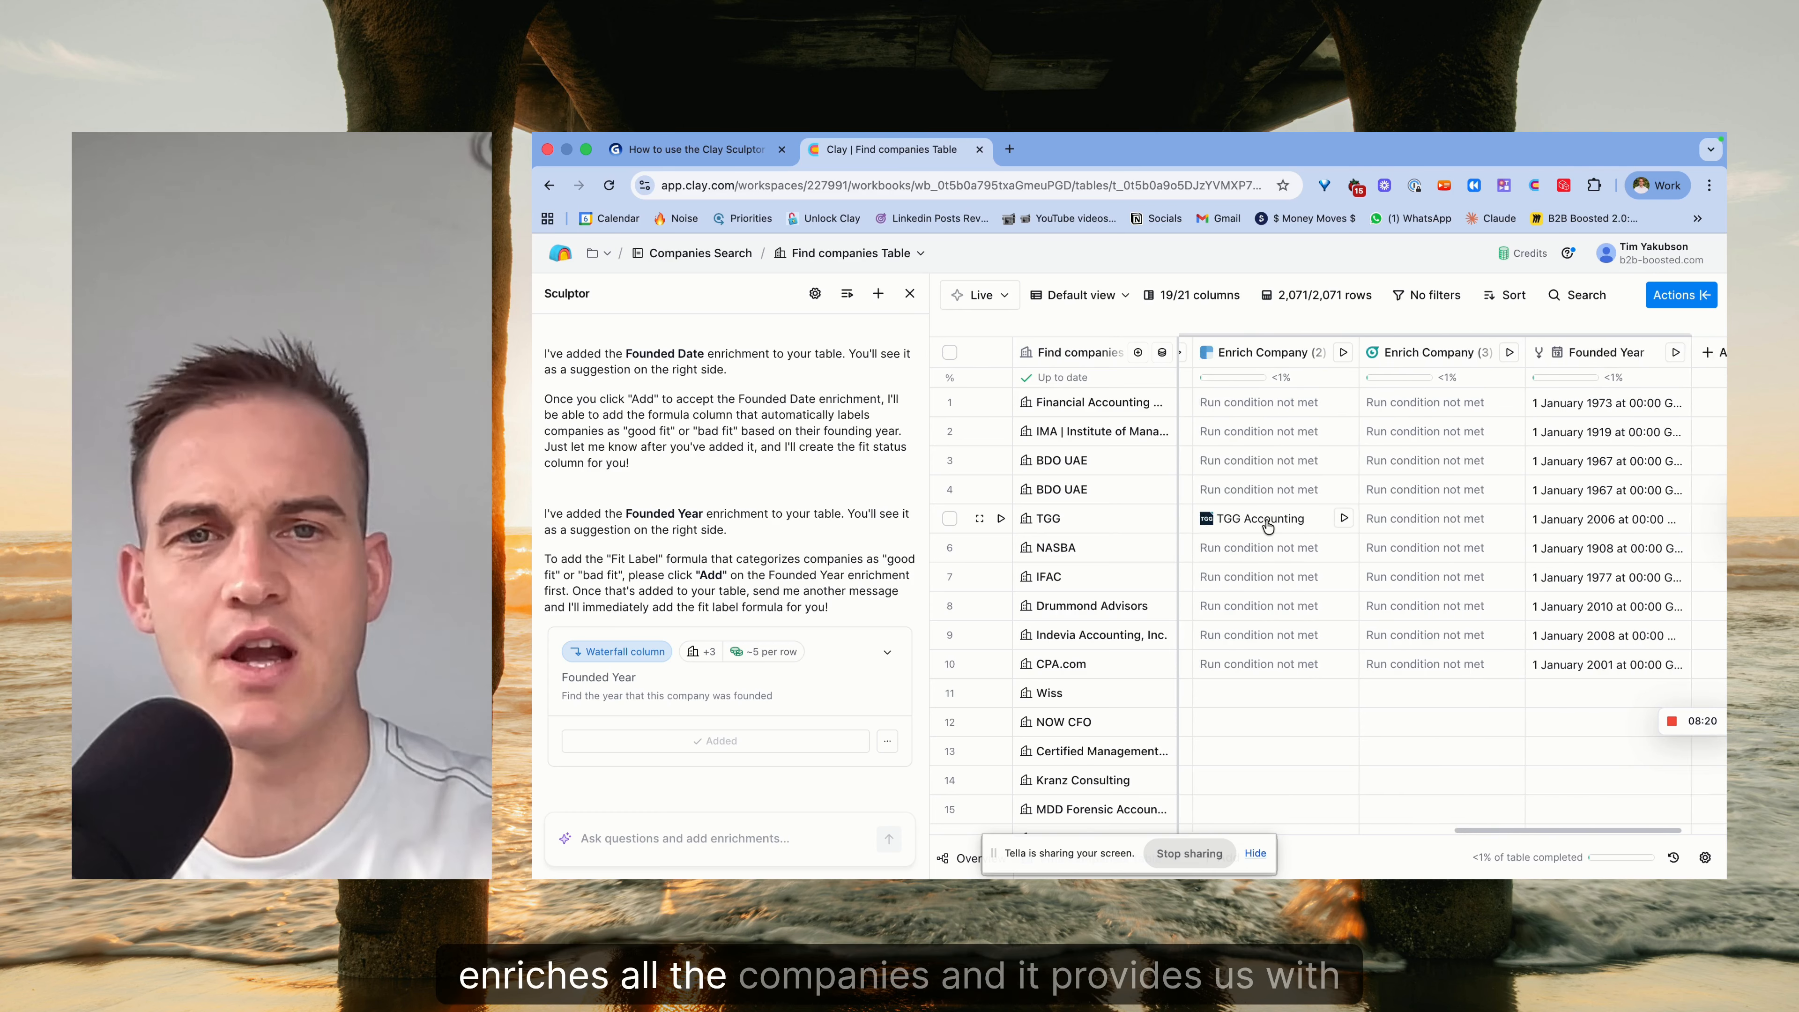
{"action": "scroll", "coordinate": [1266, 524], "scroll_direction": "right", "scroll_amount": 2}
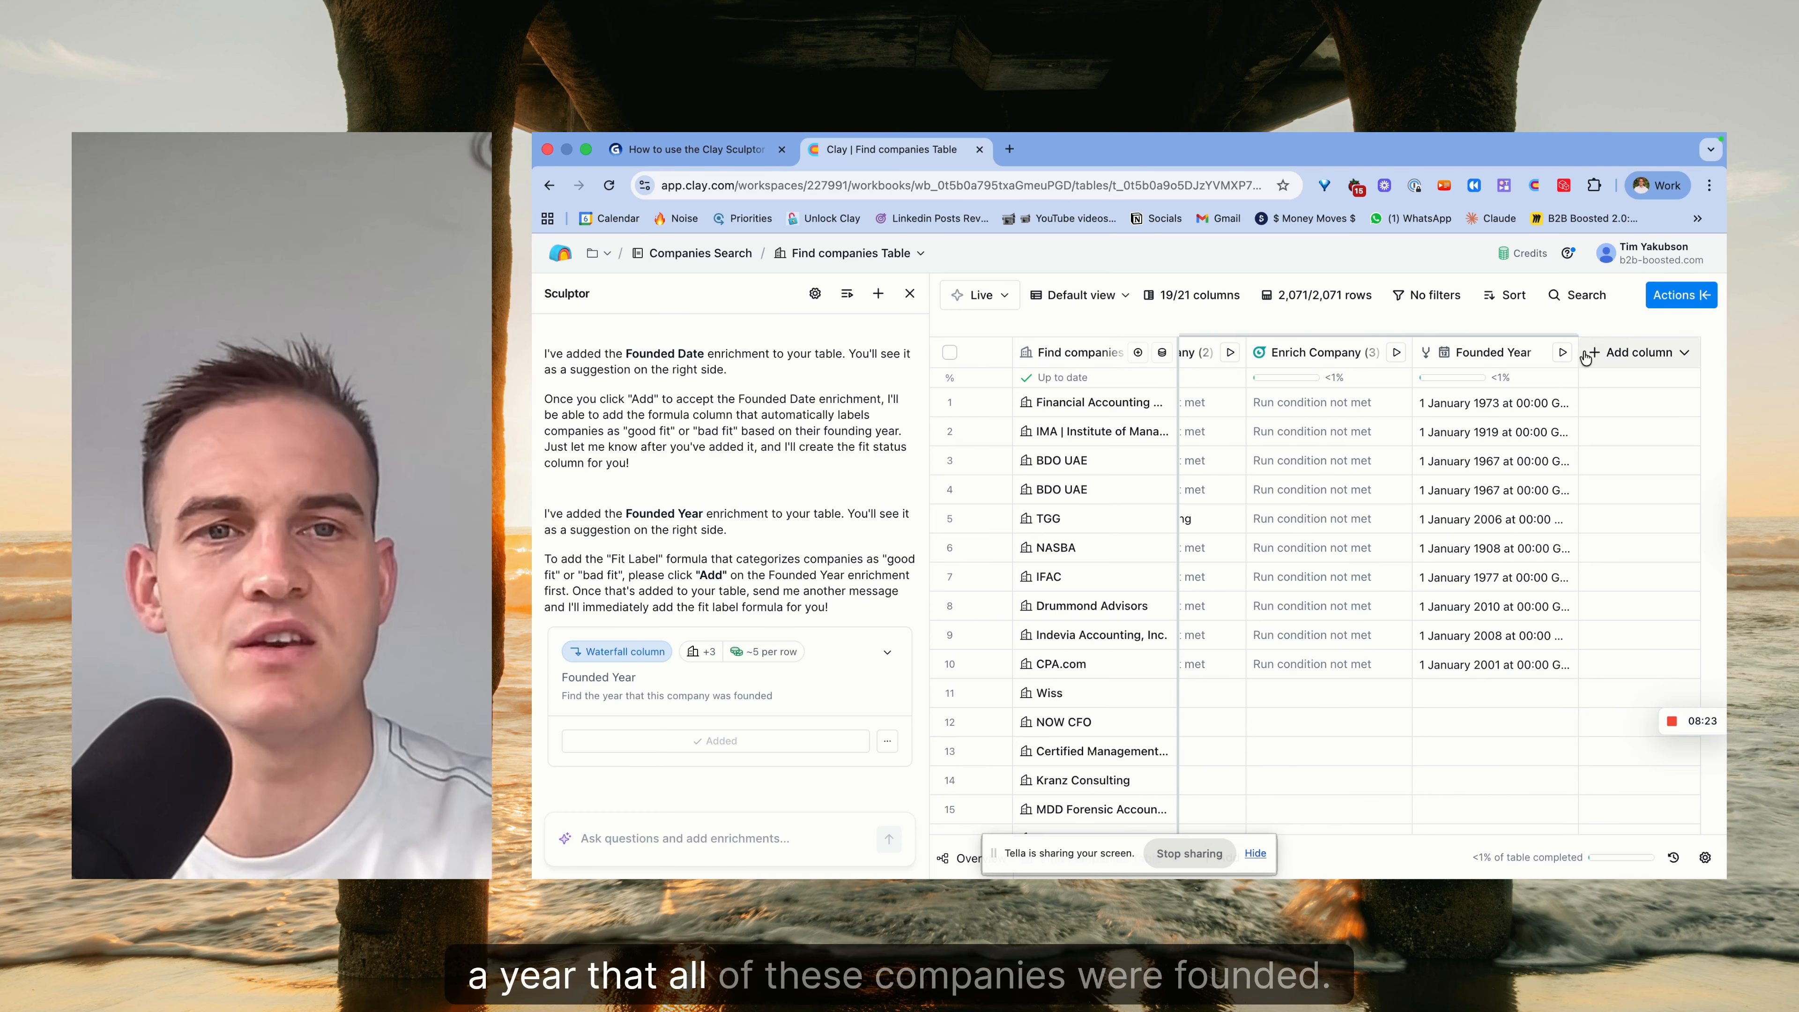
{"action": "left_click_drag", "start_coordinate": [1574, 352], "coordinate": [1721, 354]}
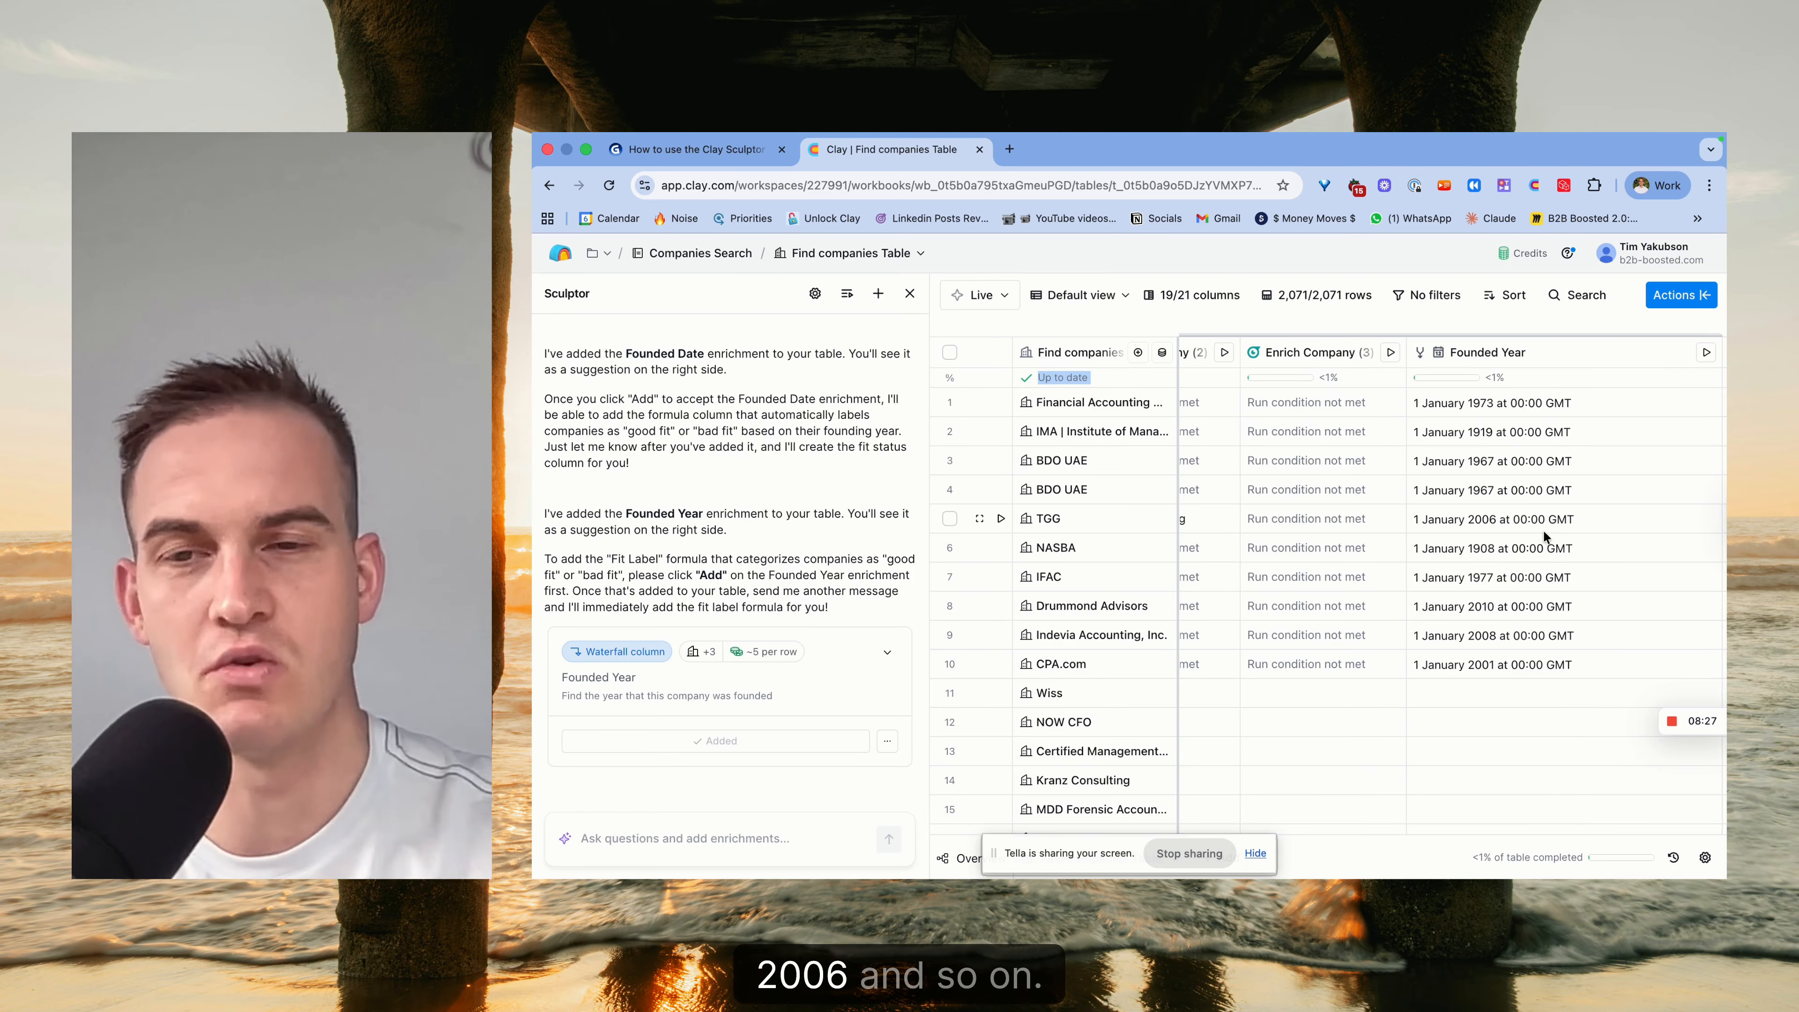
Copy the company qualification example from Gamma and send Sculptor in Clay "IF they were founded after 2020, say bad fit. if they were founded before 2020, say good fit".
{"action": "key", "text": "ctrl+shift+Tab"}
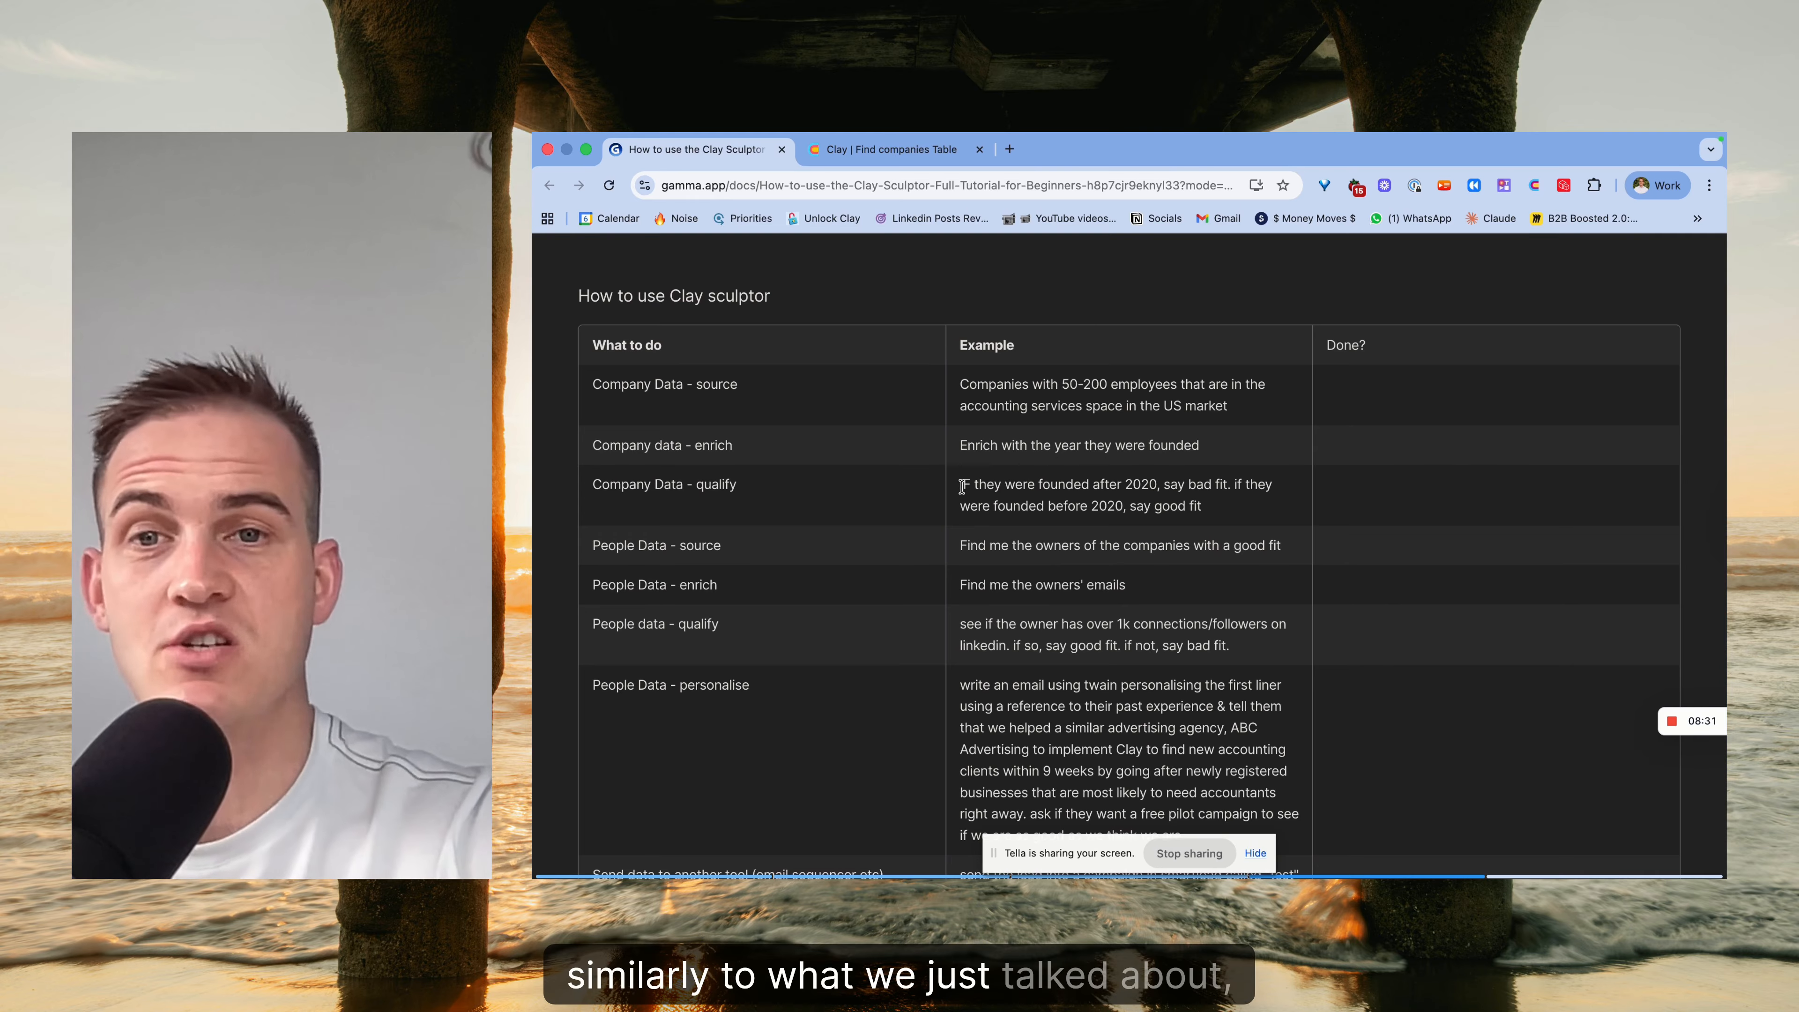
{"action": "left_click_drag", "start_coordinate": [1213, 514], "coordinate": [957, 486]}
{"action": "key", "text": "super+c"}
{"action": "left_click", "coordinate": [843, 145]}
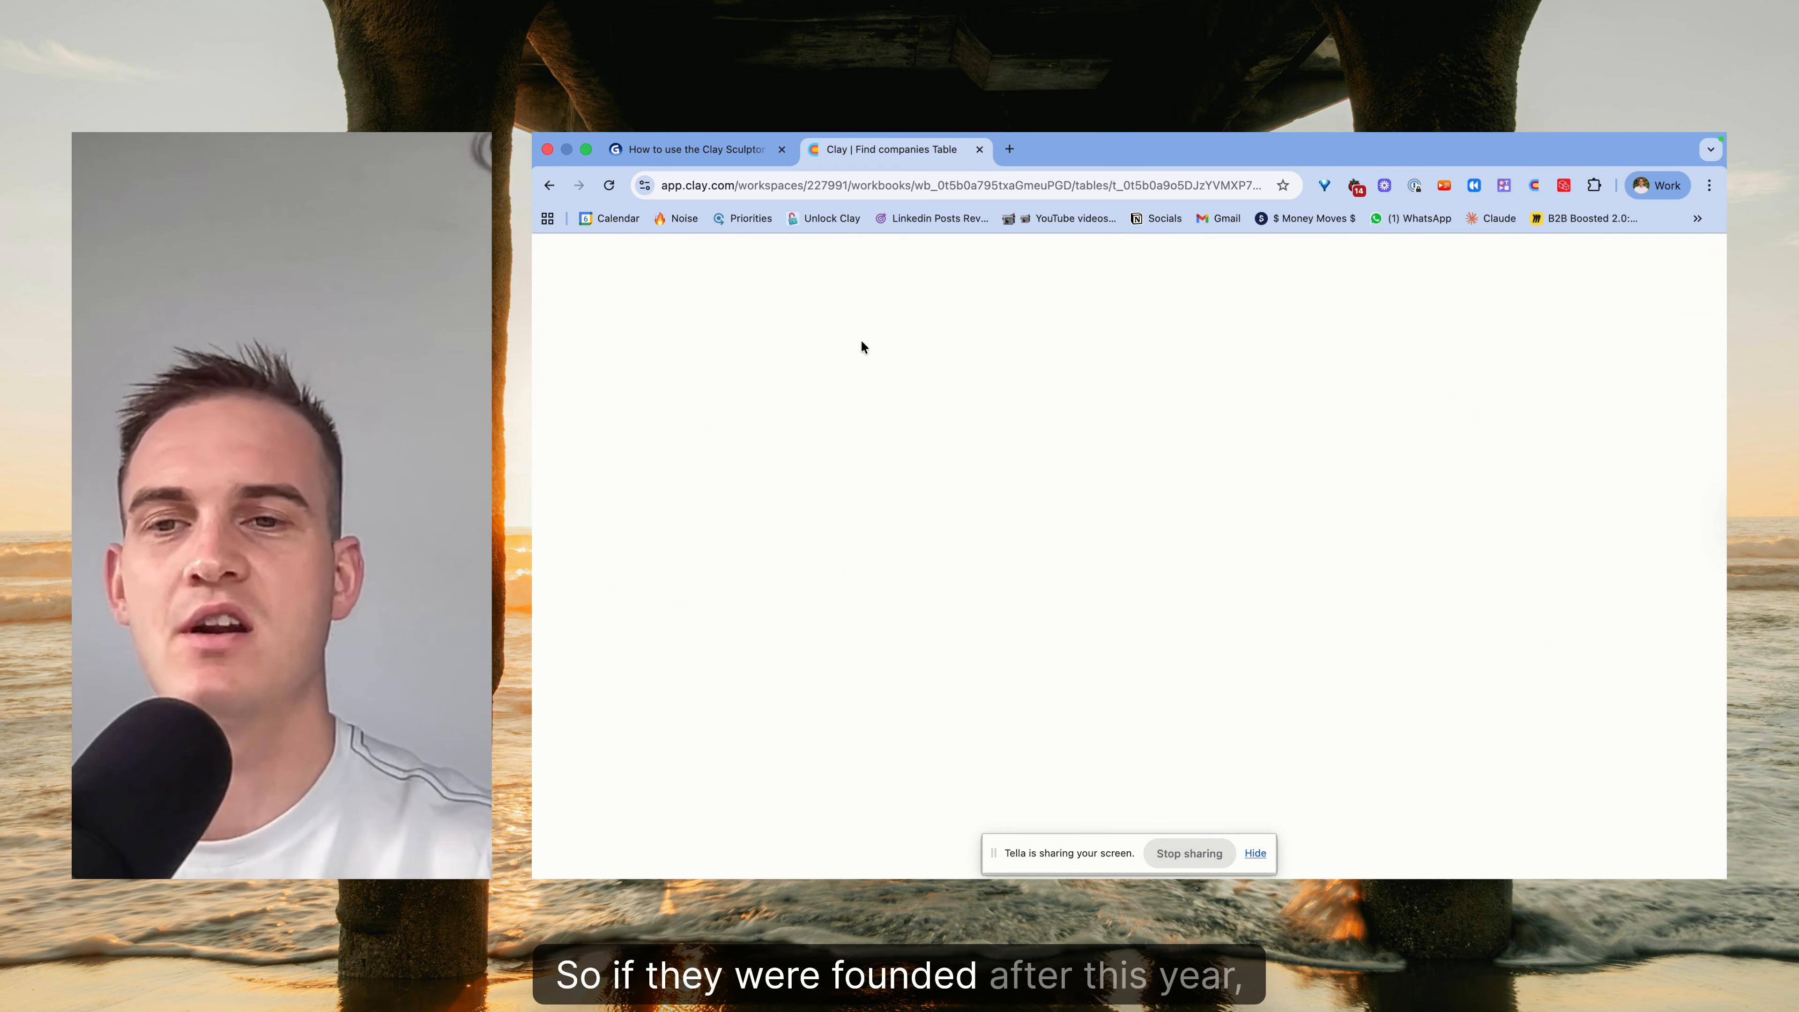
{"action": "left_click", "coordinate": [674, 841]}
{"action": "key", "text": "super+v"}
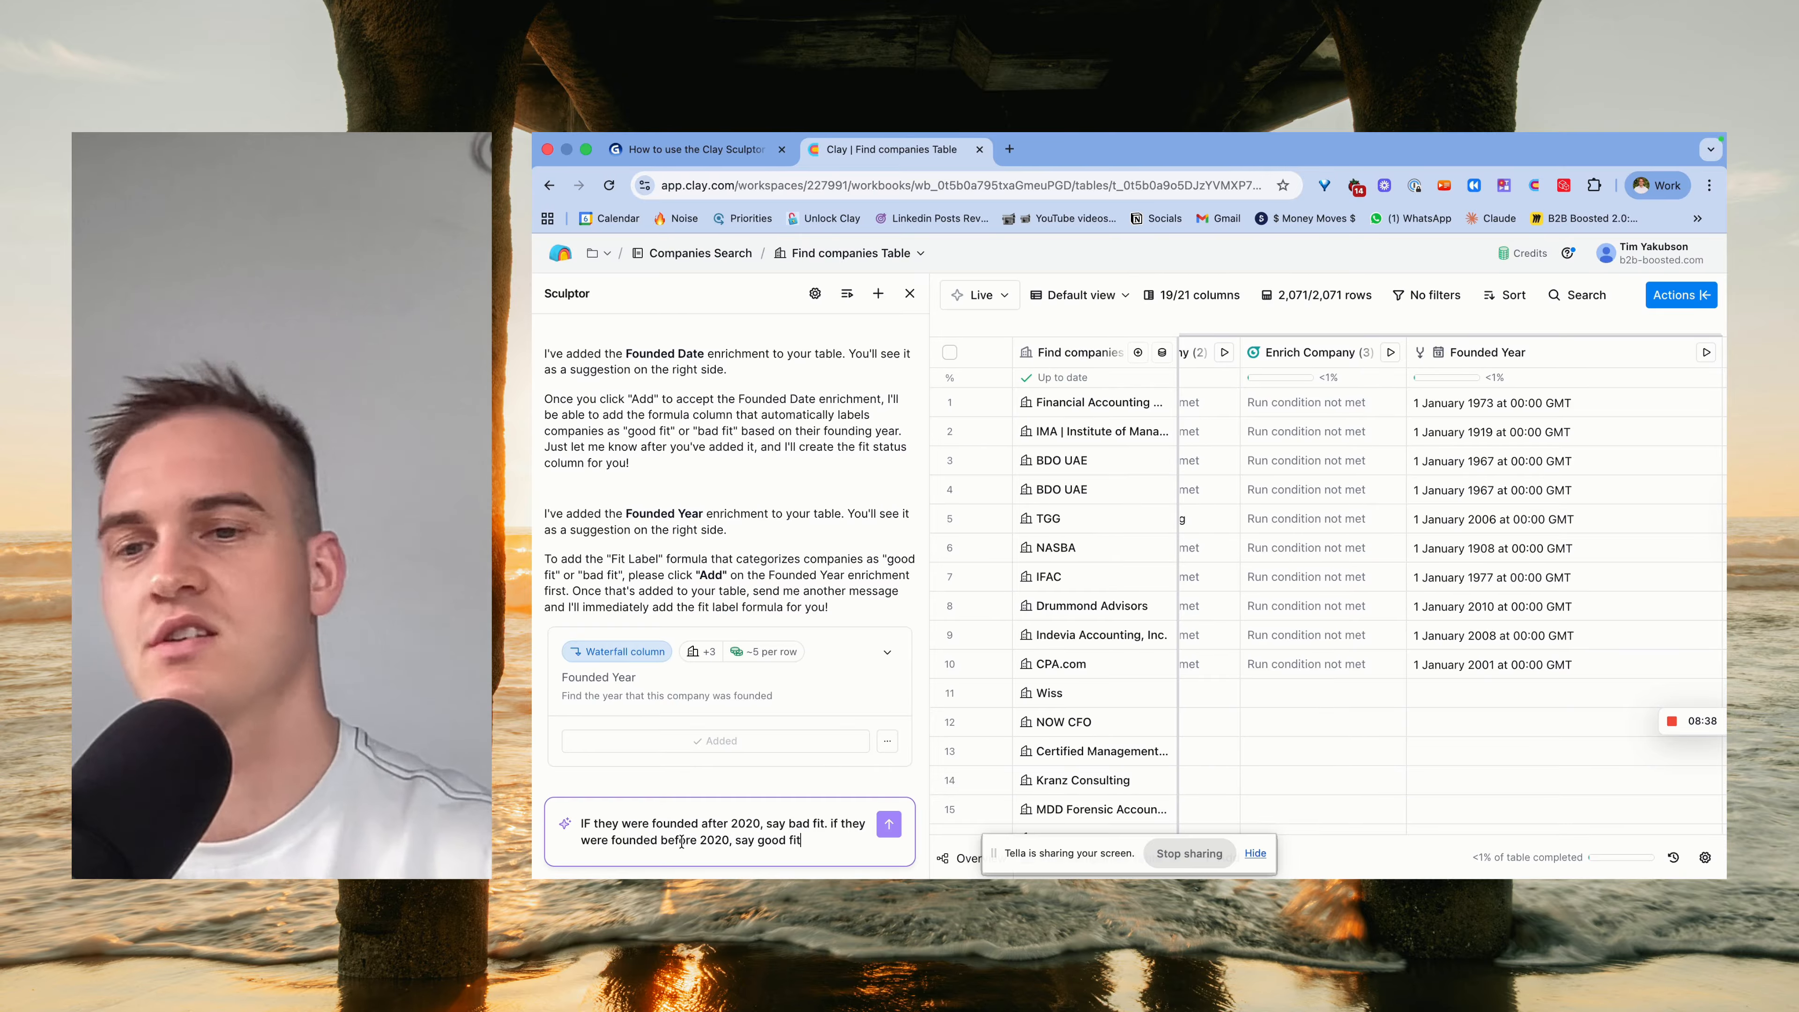
{"action": "left_click", "coordinate": [888, 838]}
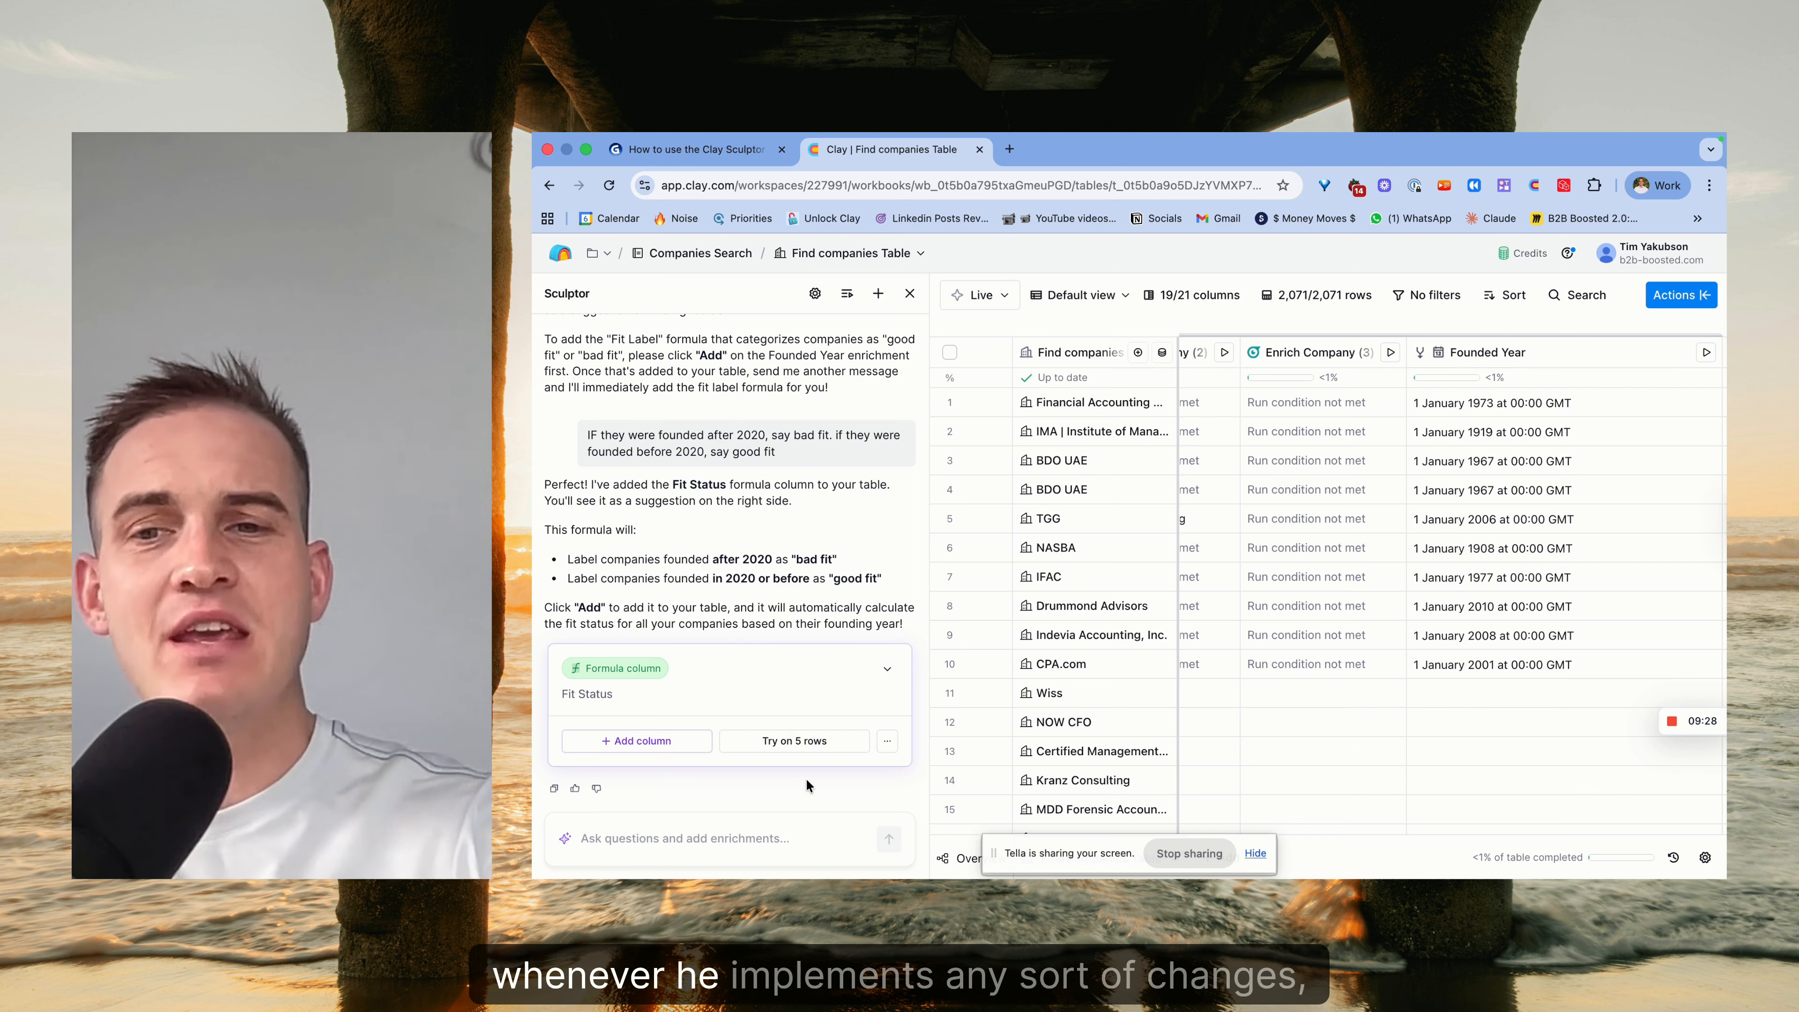
Preview Sculptor's suggested Fit Status formula on 5 rows and add it to the companies table as a column.
{"action": "left_click", "coordinate": [796, 742]}
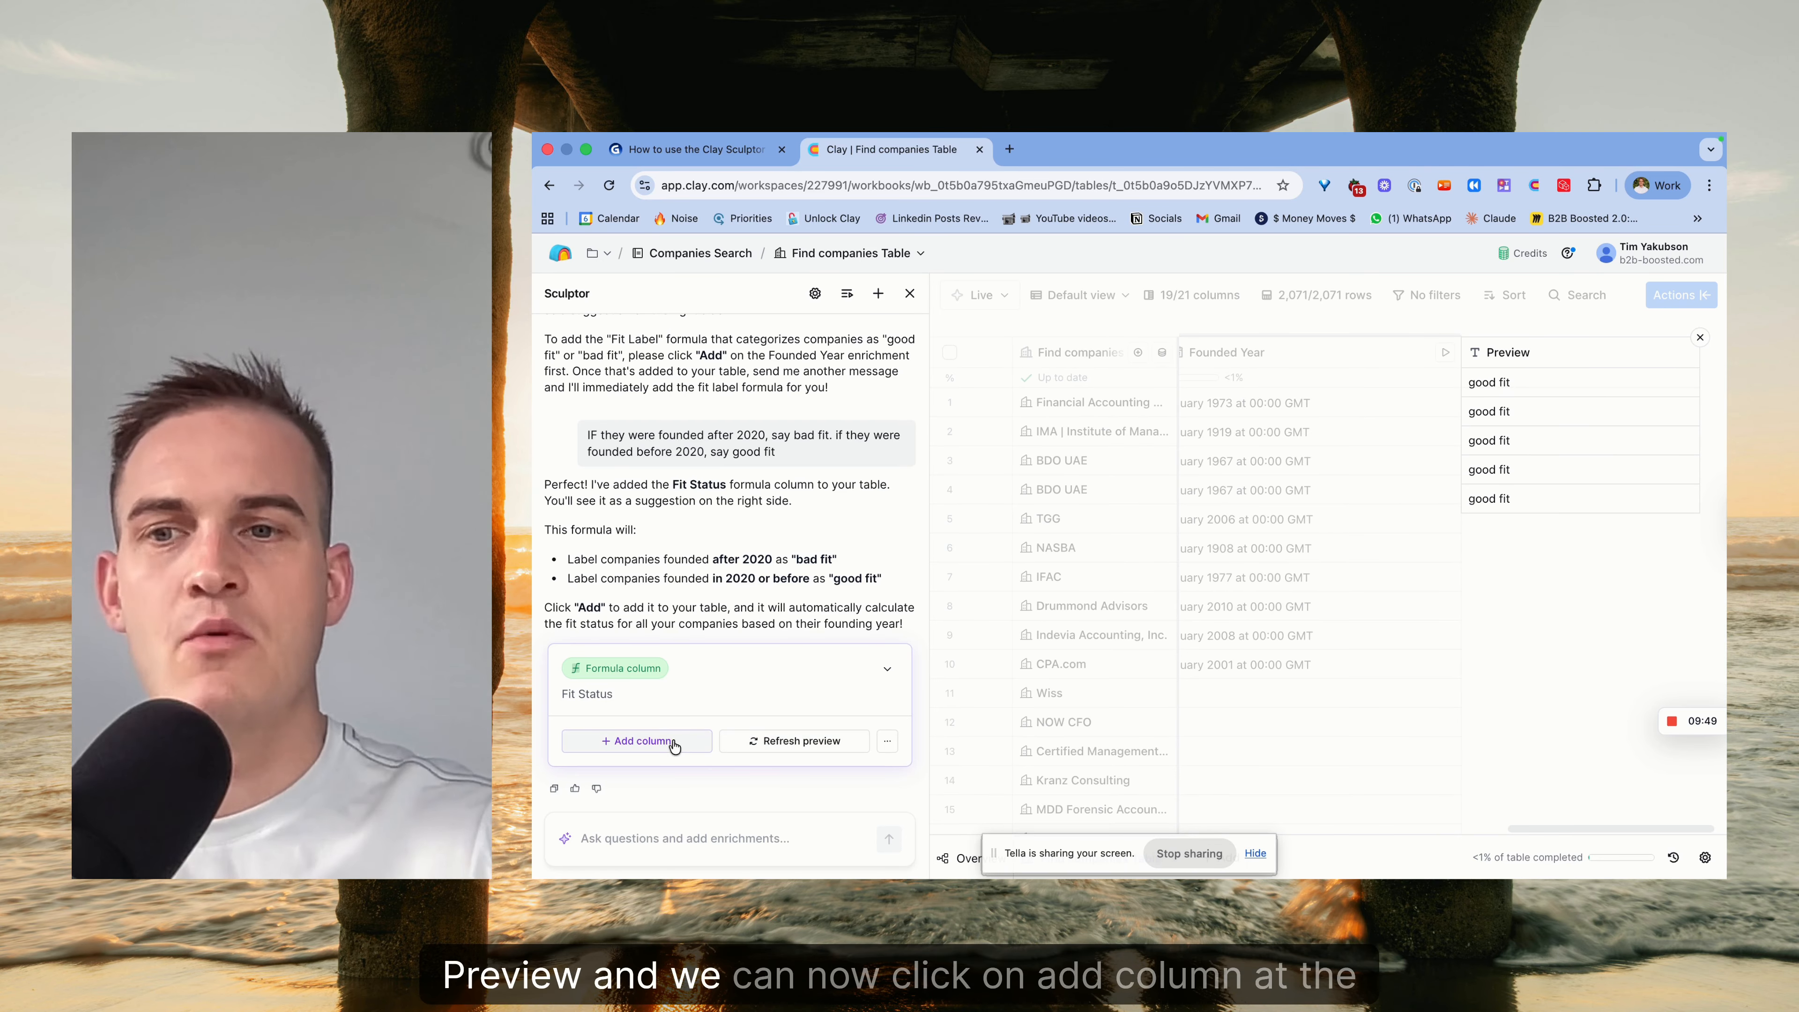
{"action": "left_click", "coordinate": [657, 747]}
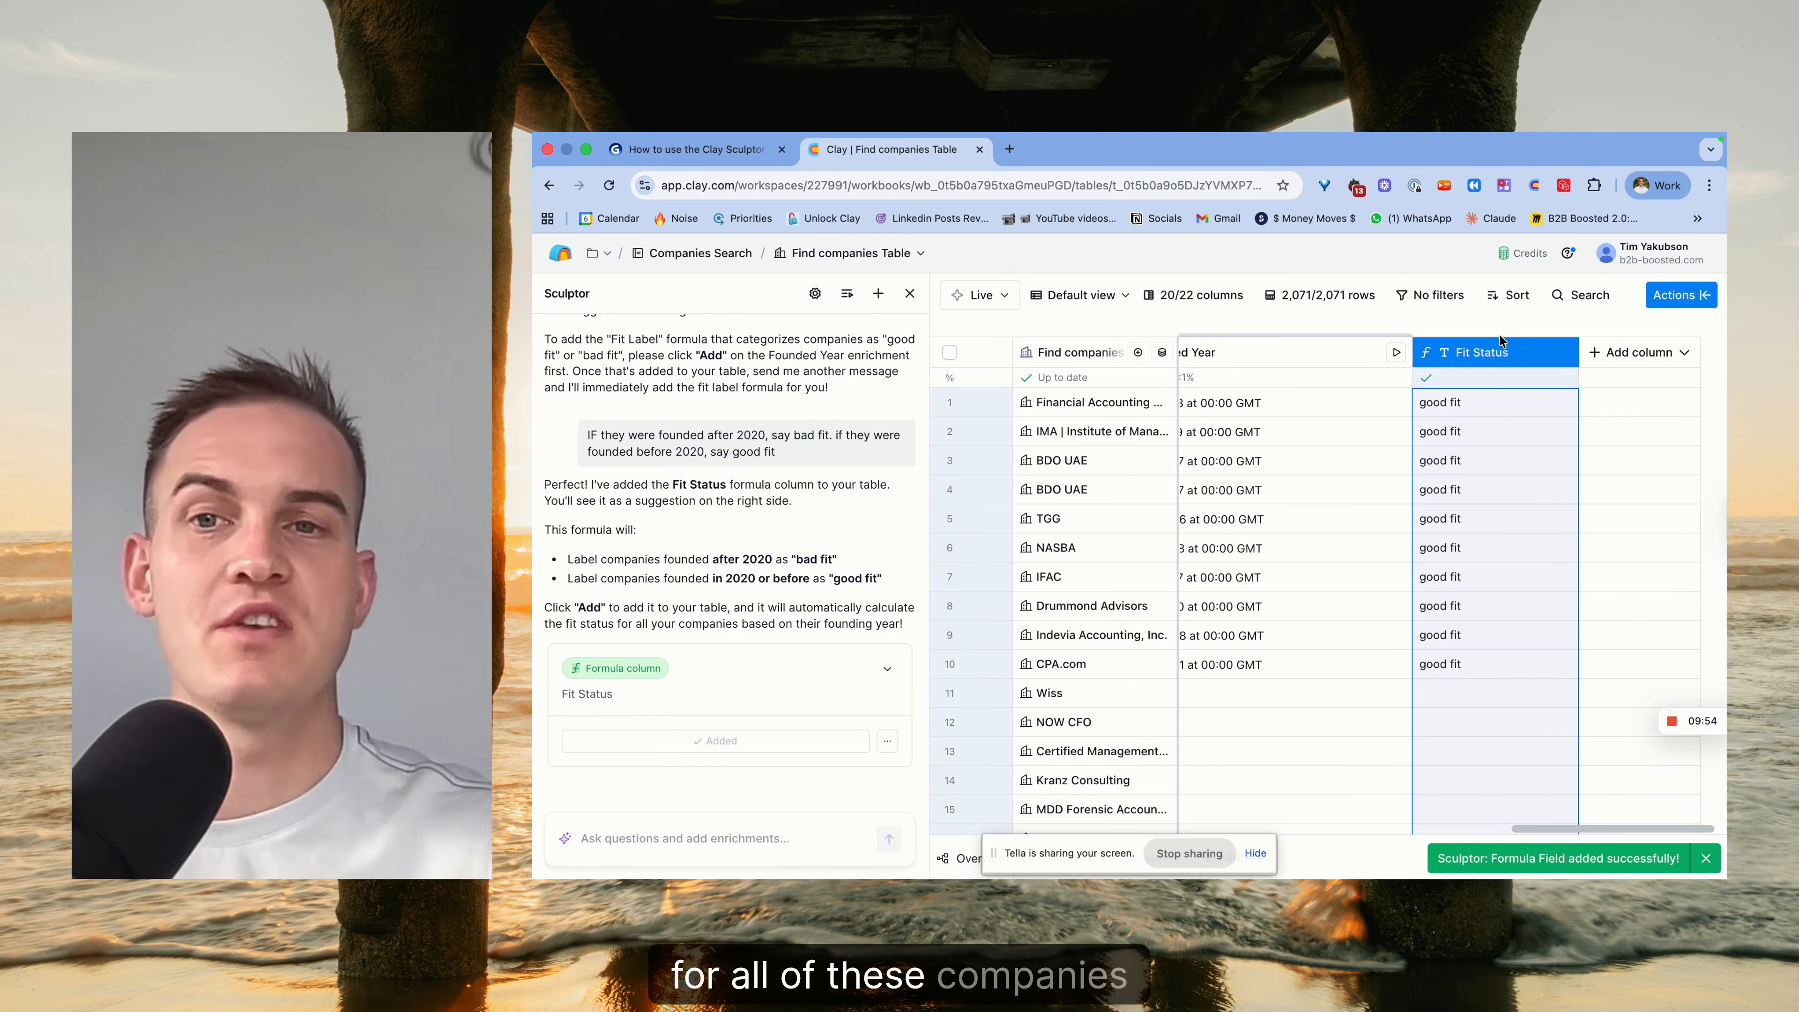
Copy the people sourcing example from Gamma into the Sculptor message in Clay: "Find me the owners of the companies with a good fit".
{"action": "left_click", "coordinate": [714, 150]}
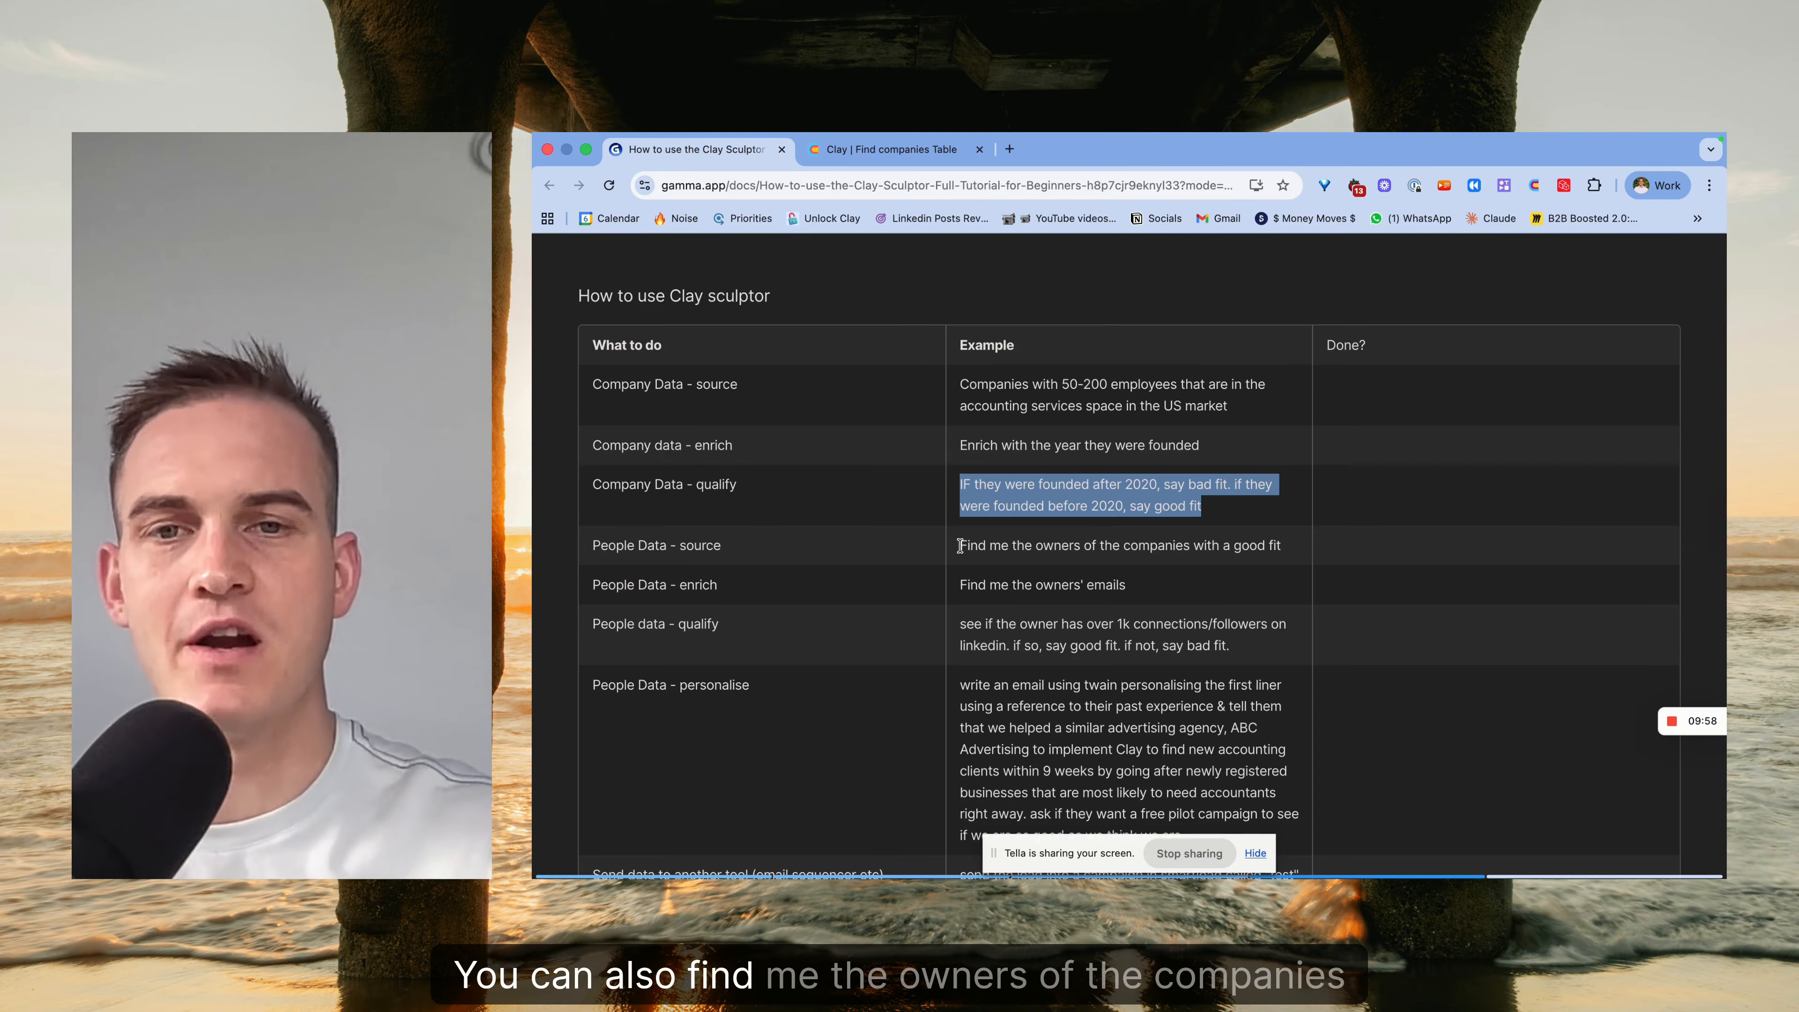
{"action": "left_click_drag", "start_coordinate": [960, 546], "coordinate": [1280, 546]}
{"action": "key", "text": "super+c"}
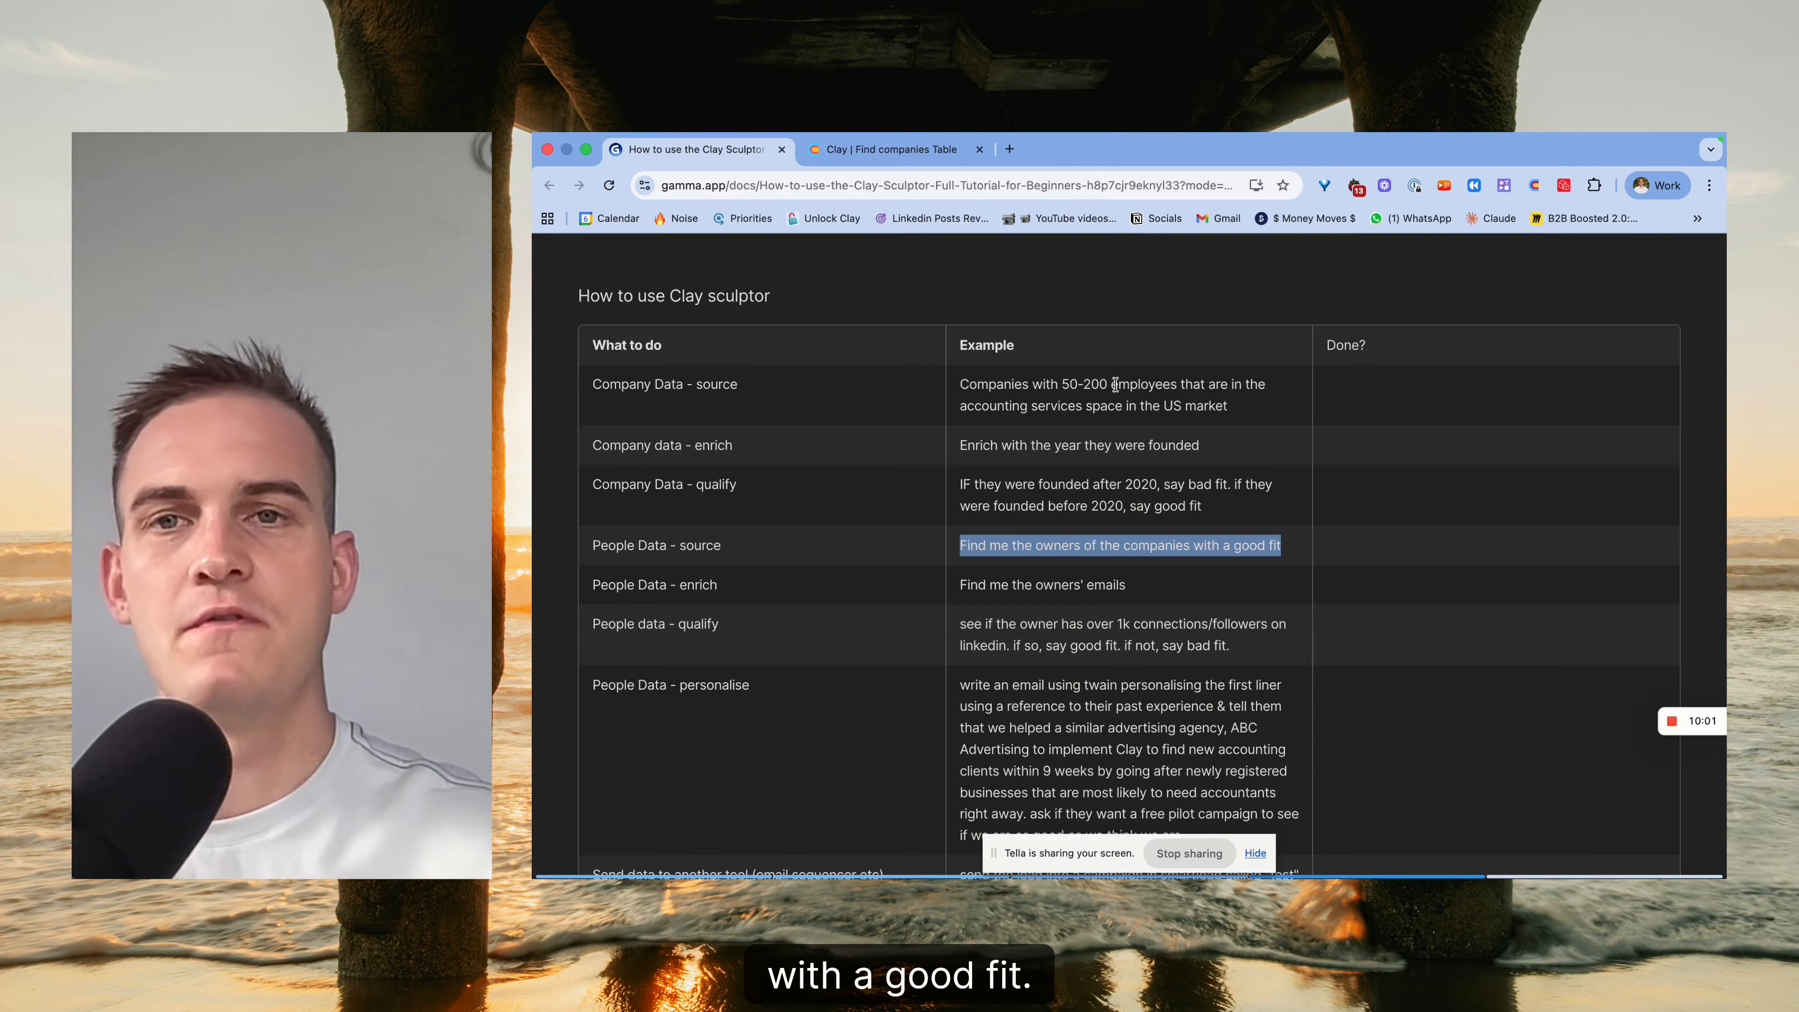
{"action": "left_click", "coordinate": [895, 150]}
{"action": "left_click", "coordinate": [677, 837]}
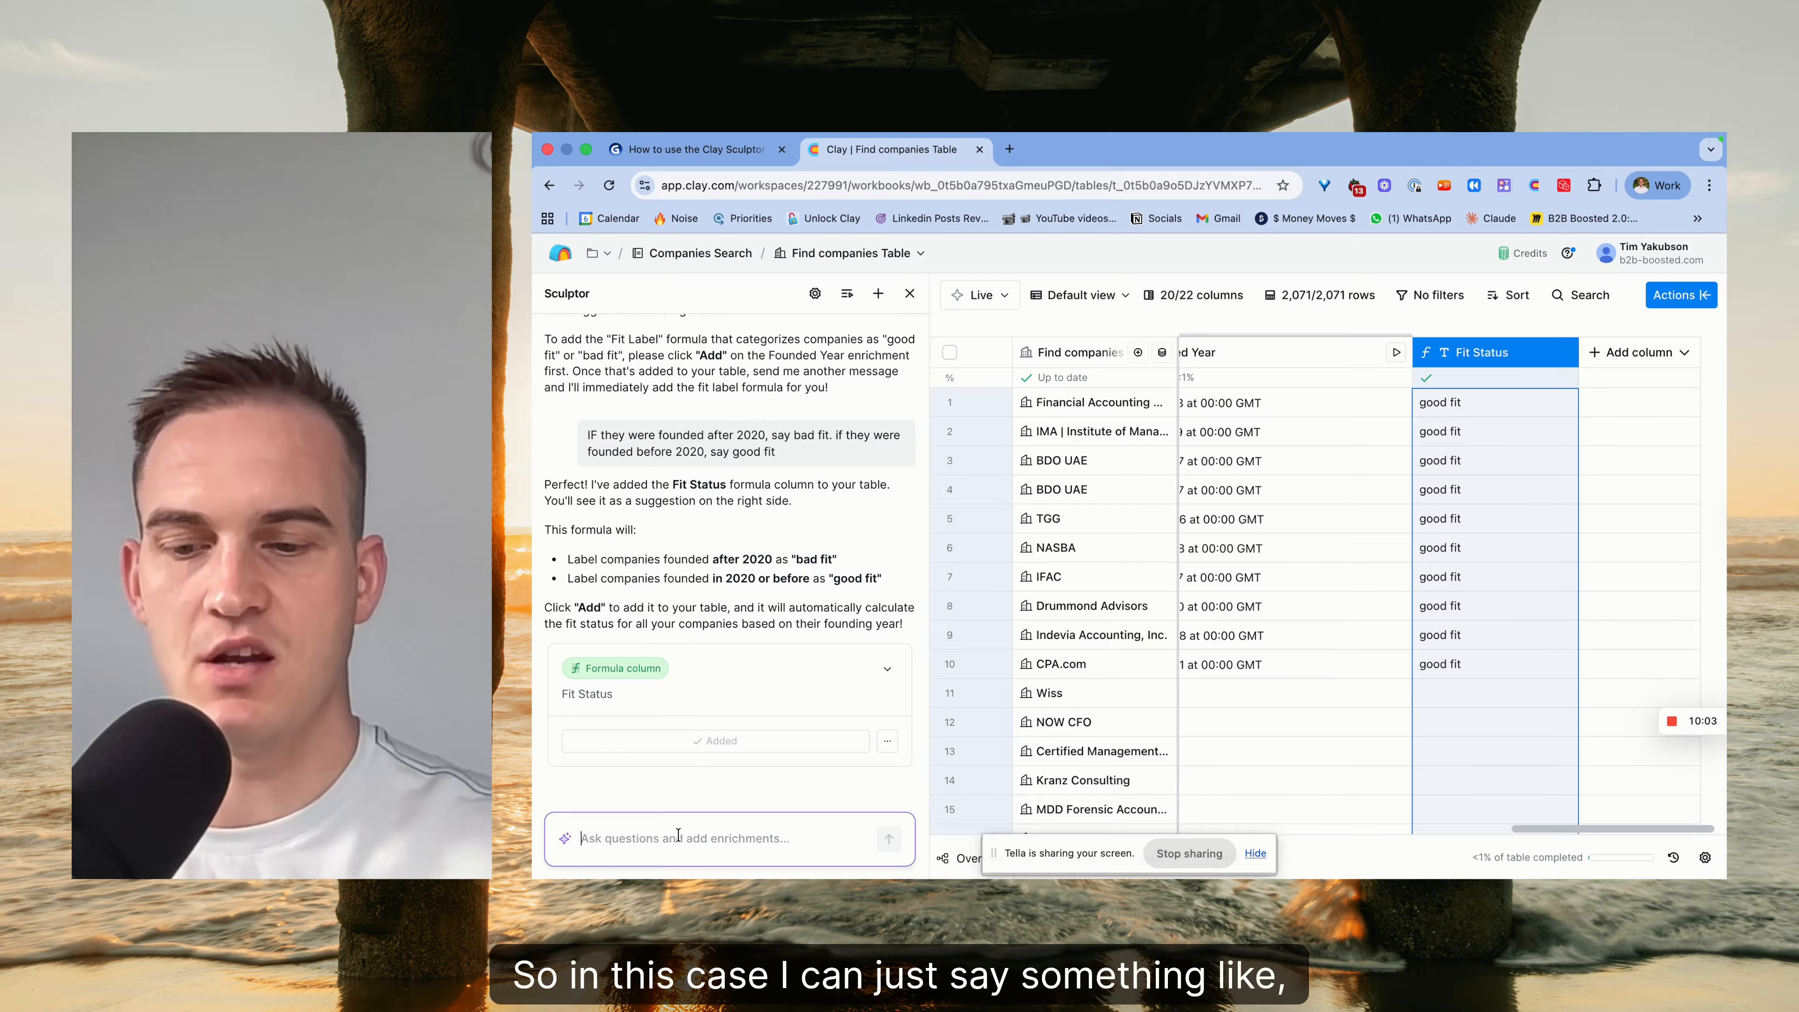
{"action": "key", "text": "super+v"}
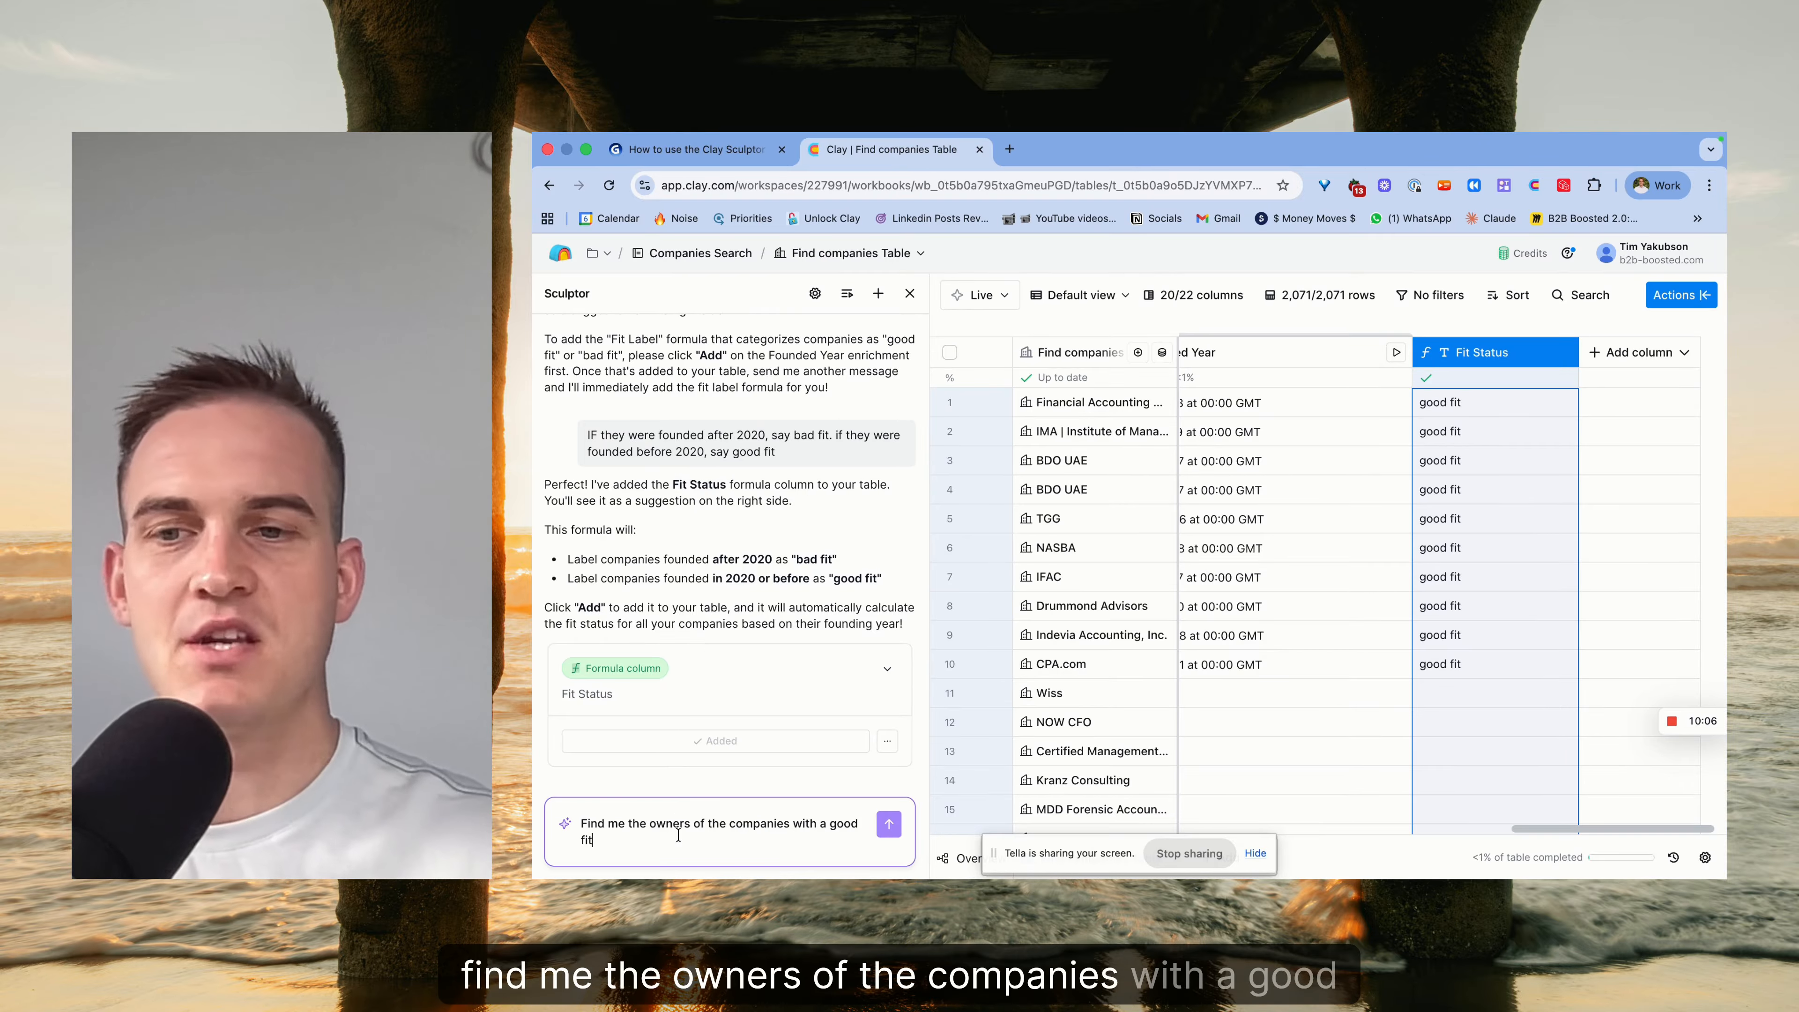
Extend the message with a request to find the owners' emails and add this to a new Clay table, and send it.
{"action": "type", "text": "and find their"}
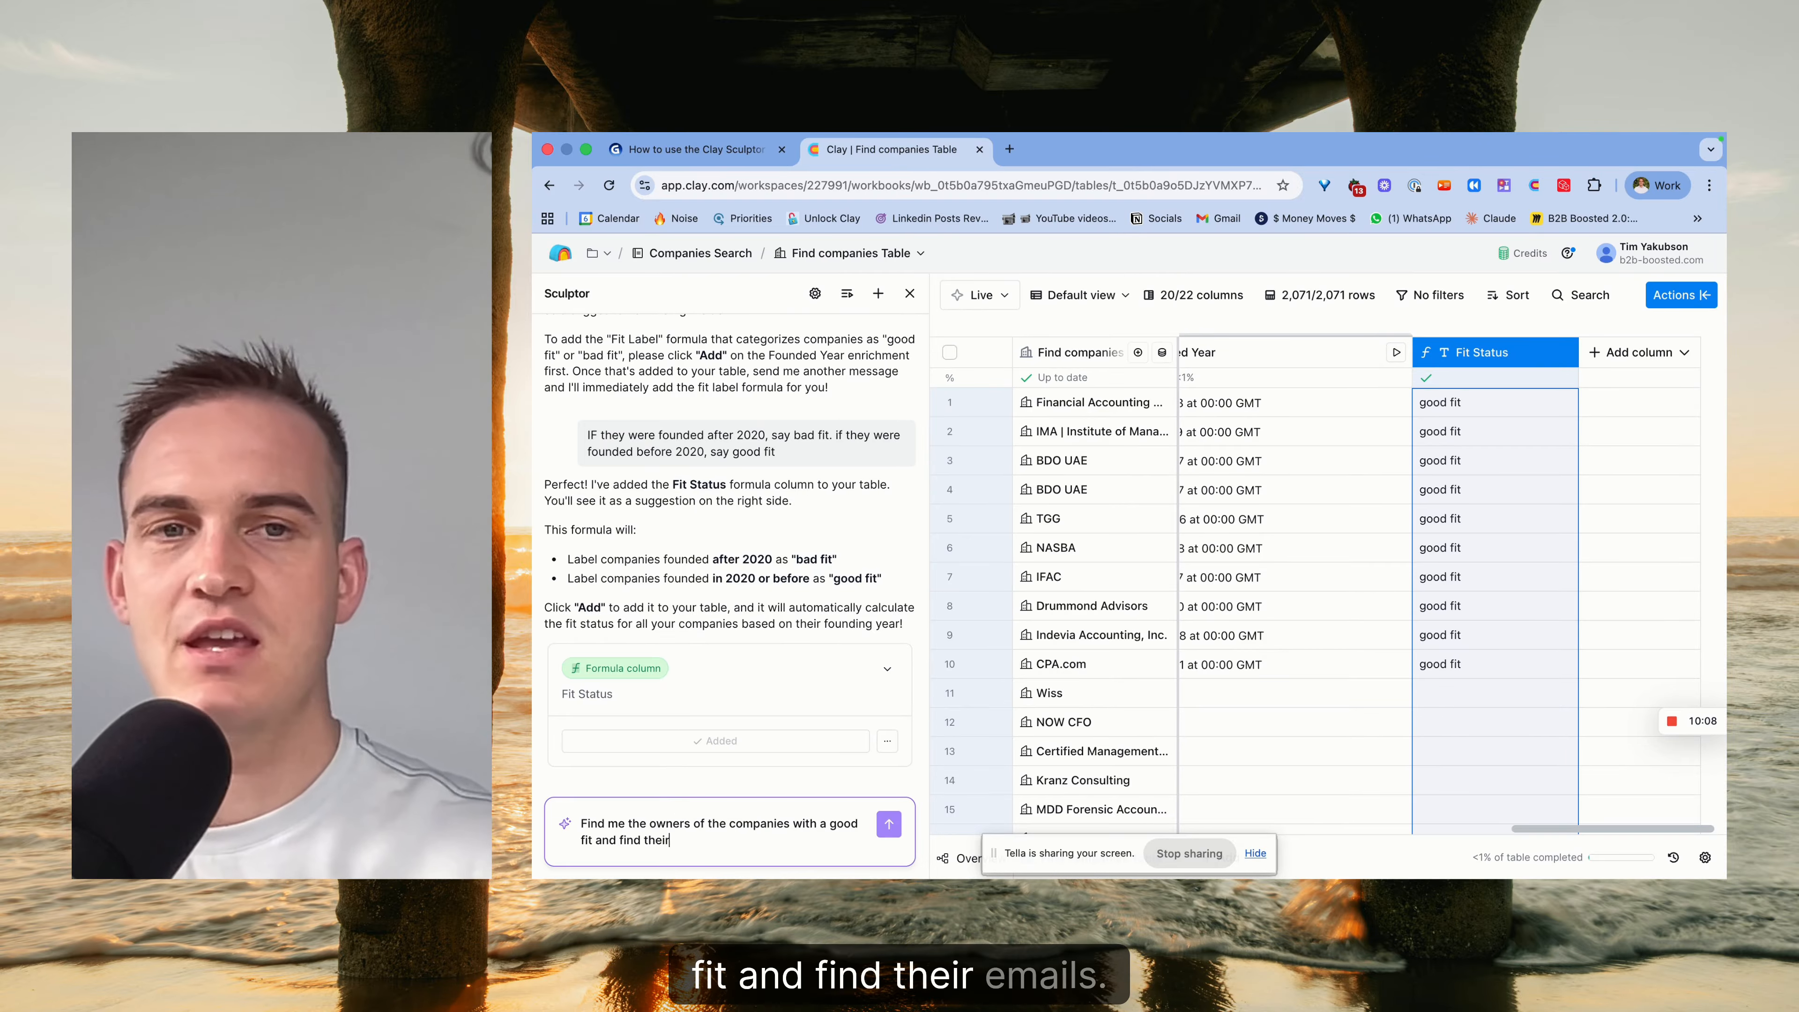
{"action": "type", "text": " emails. add this to"}
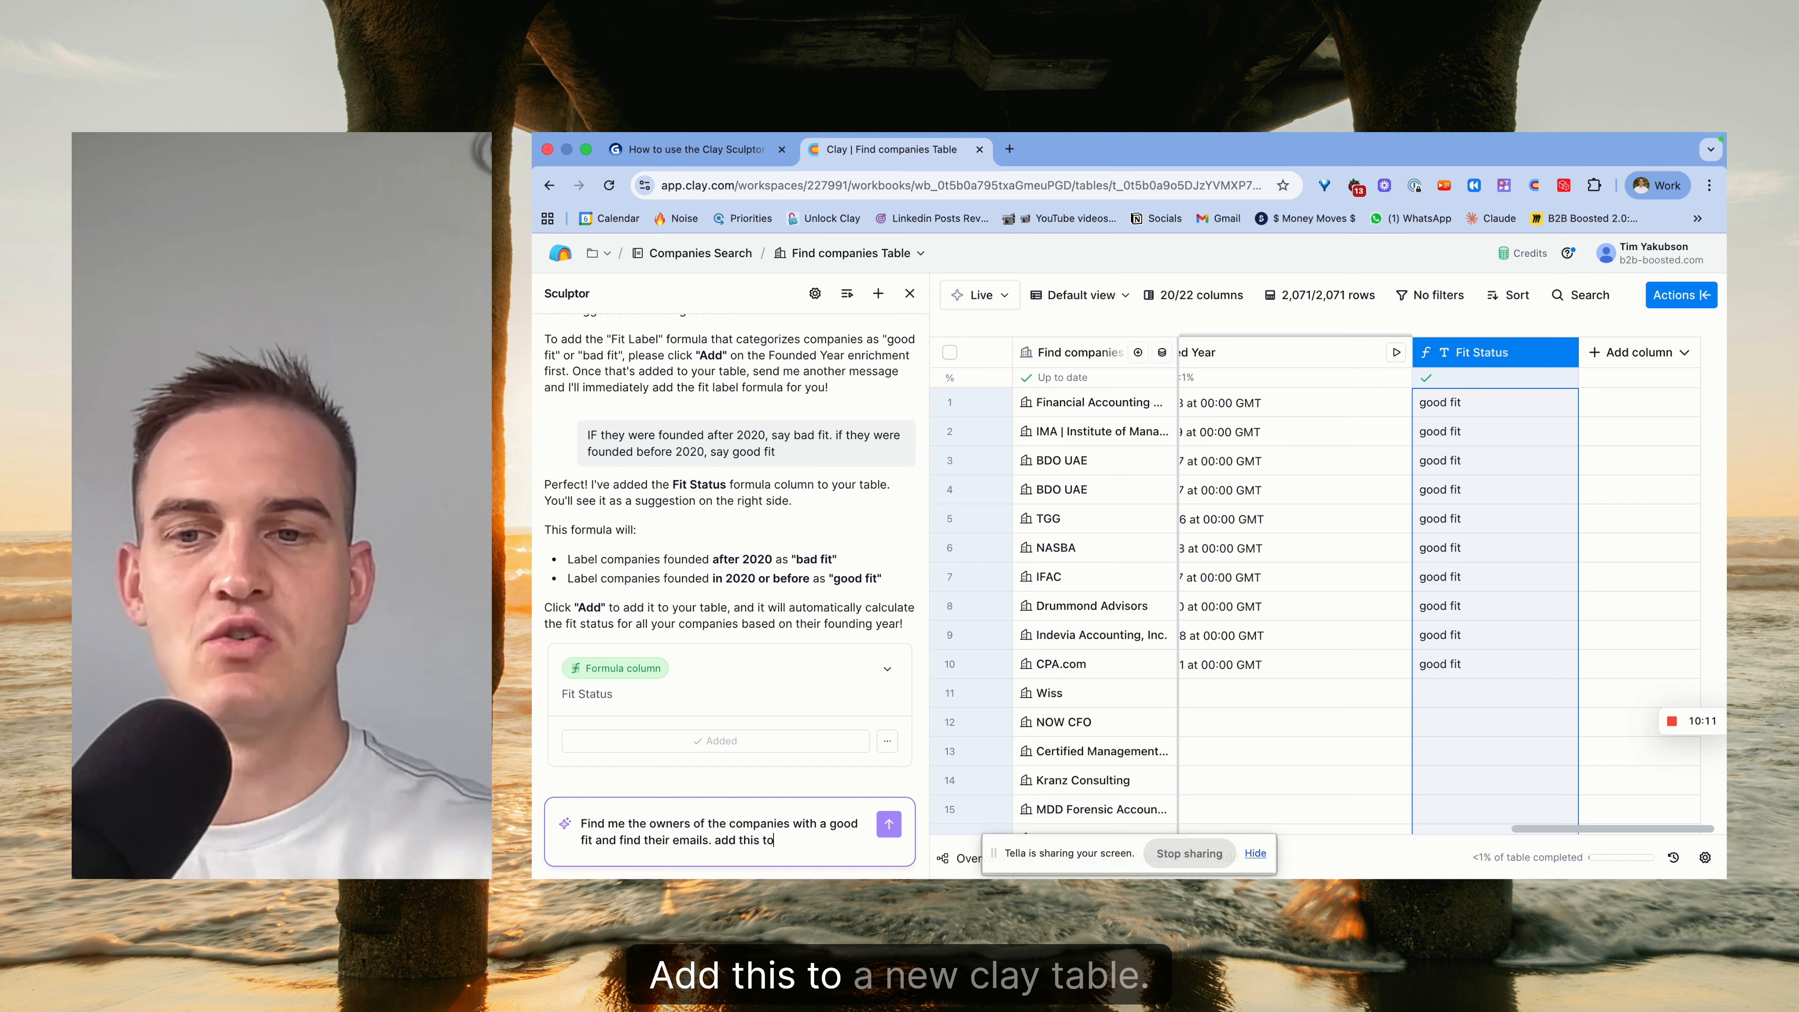
{"action": "type", "text": " a new."}
{"action": "key", "text": "BackSpace"}
{"action": "type", "text": "clau"}
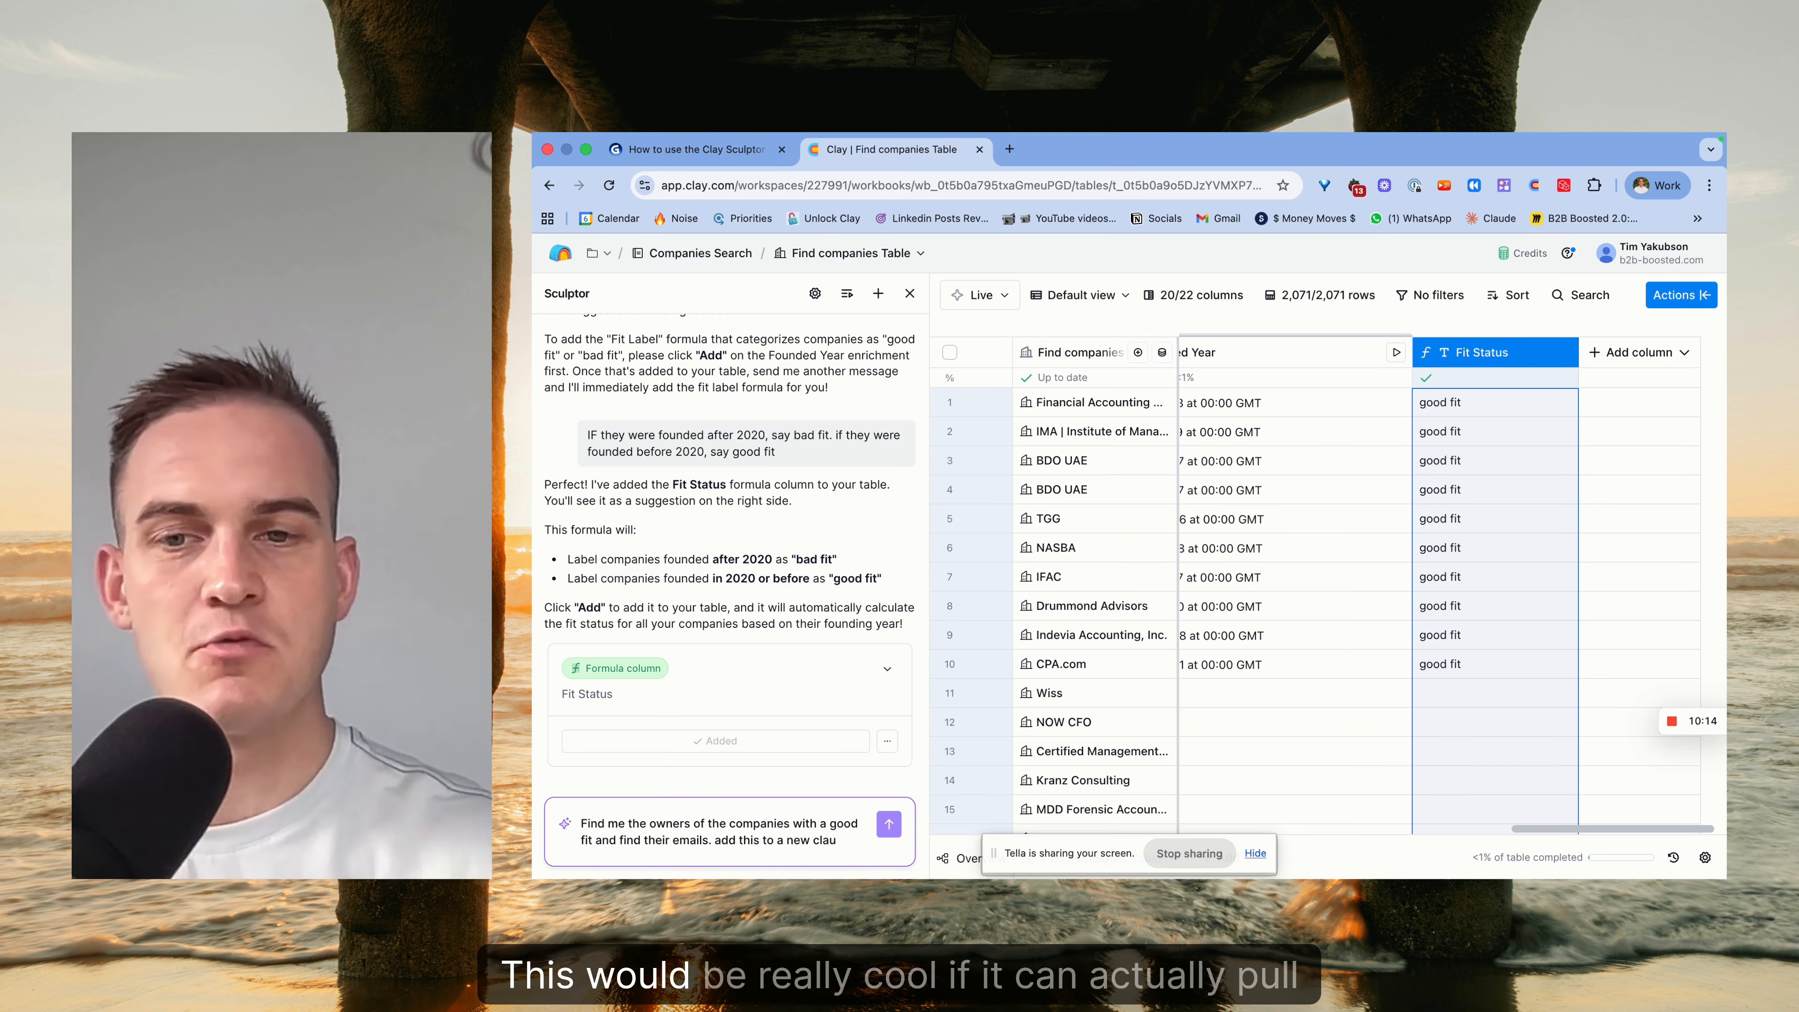
{"action": "type", "text": " table."}
{"action": "key", "text": "Return"}
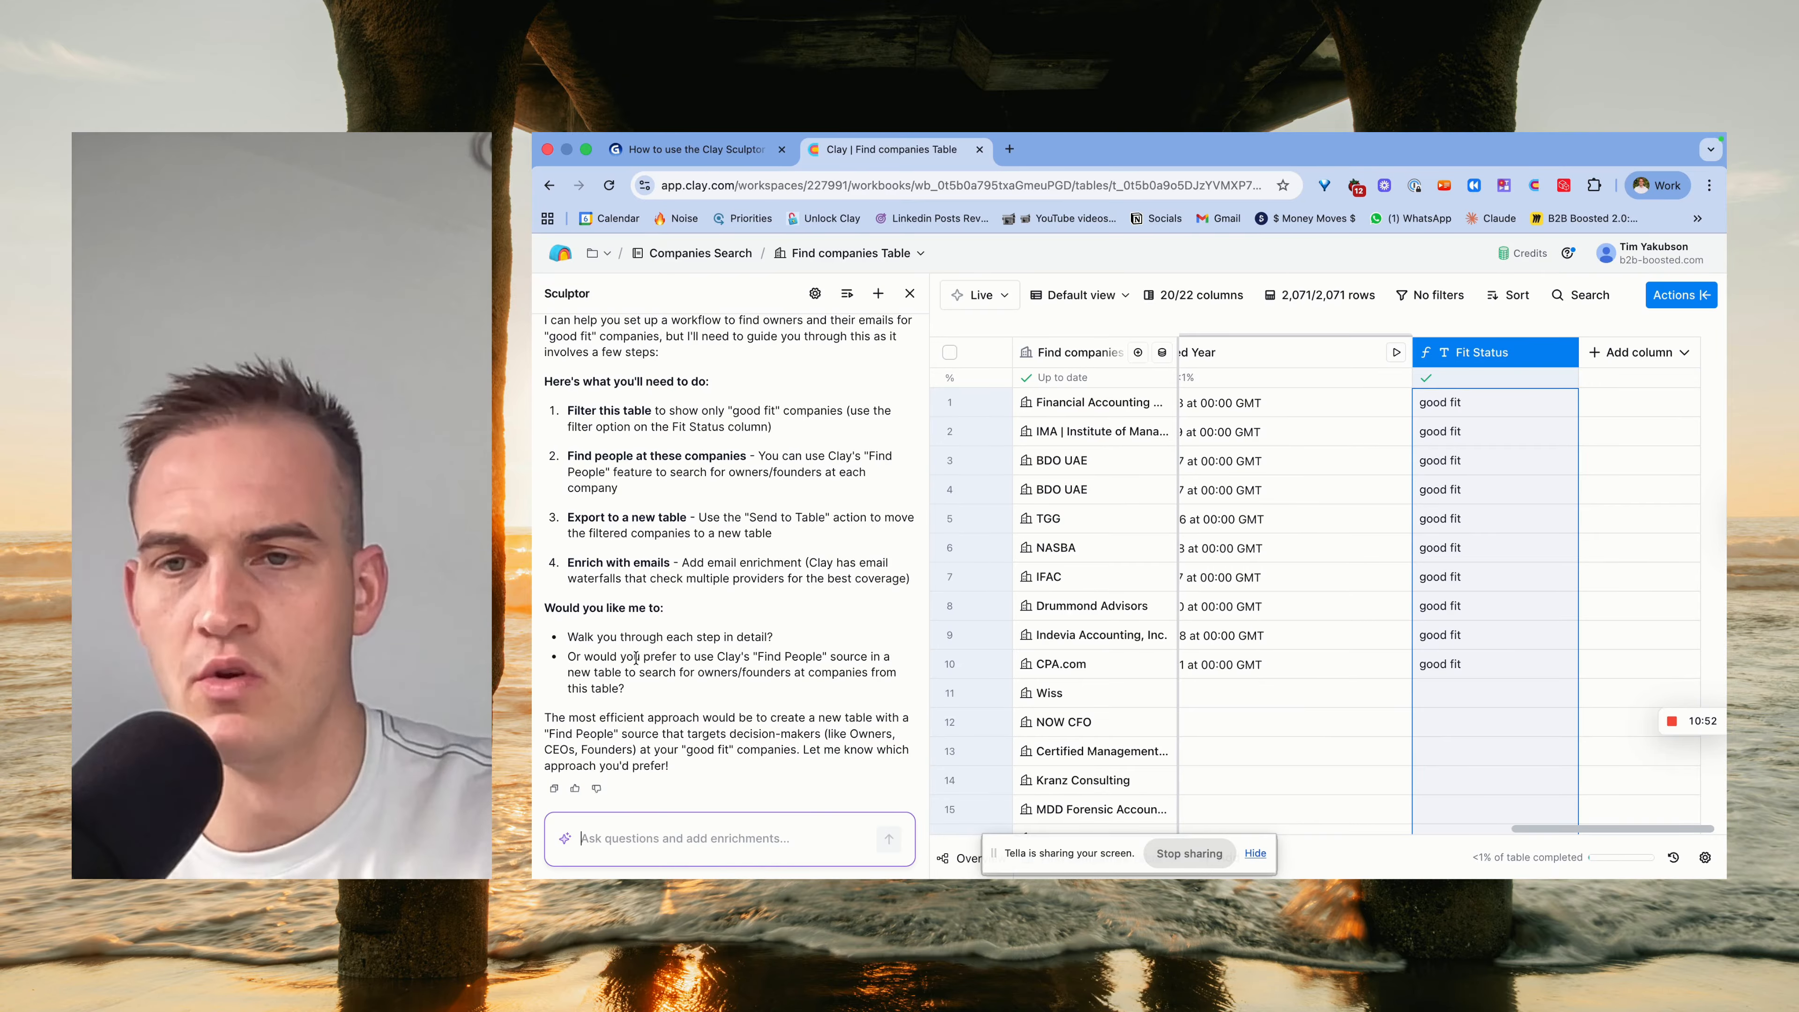
Answer Sculptor's question about the approach by replying that the Find People source is preferred.
{"action": "left_click_drag", "start_coordinate": [643, 656], "coordinate": [677, 704]}
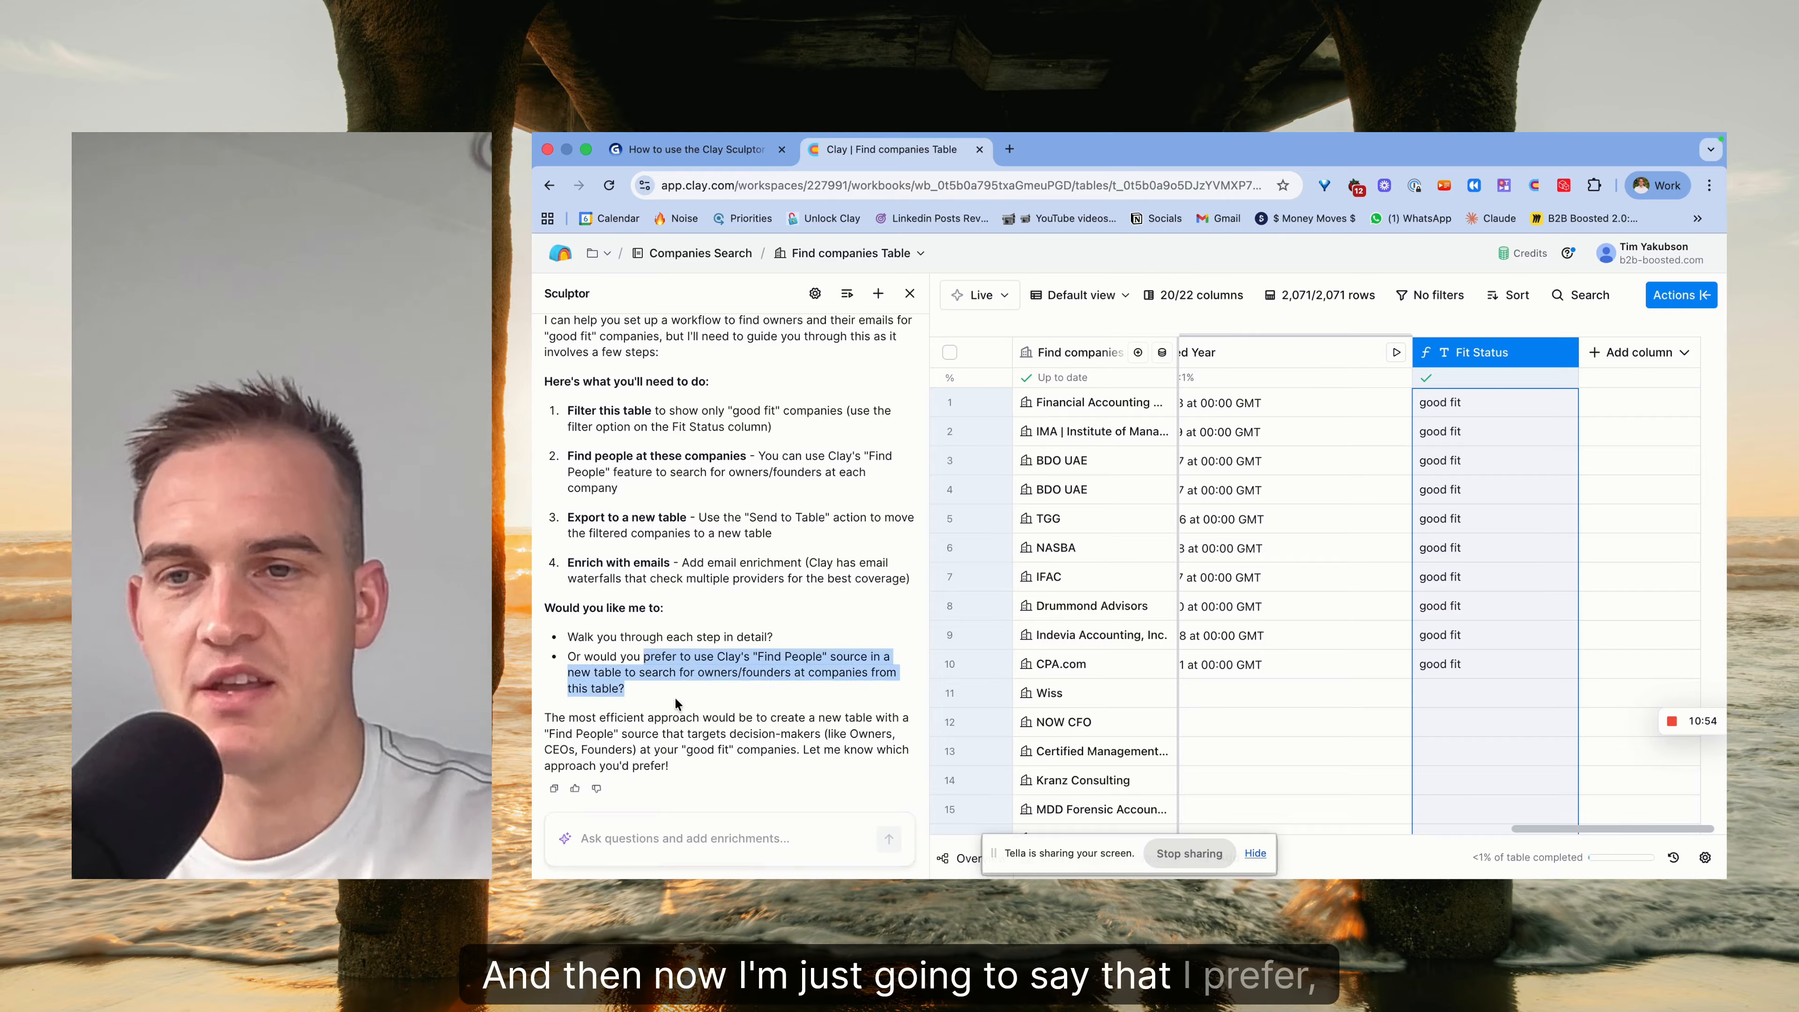
{"action": "left_click", "coordinate": [687, 843]}
{"action": "type", "text": "i prefer to"}
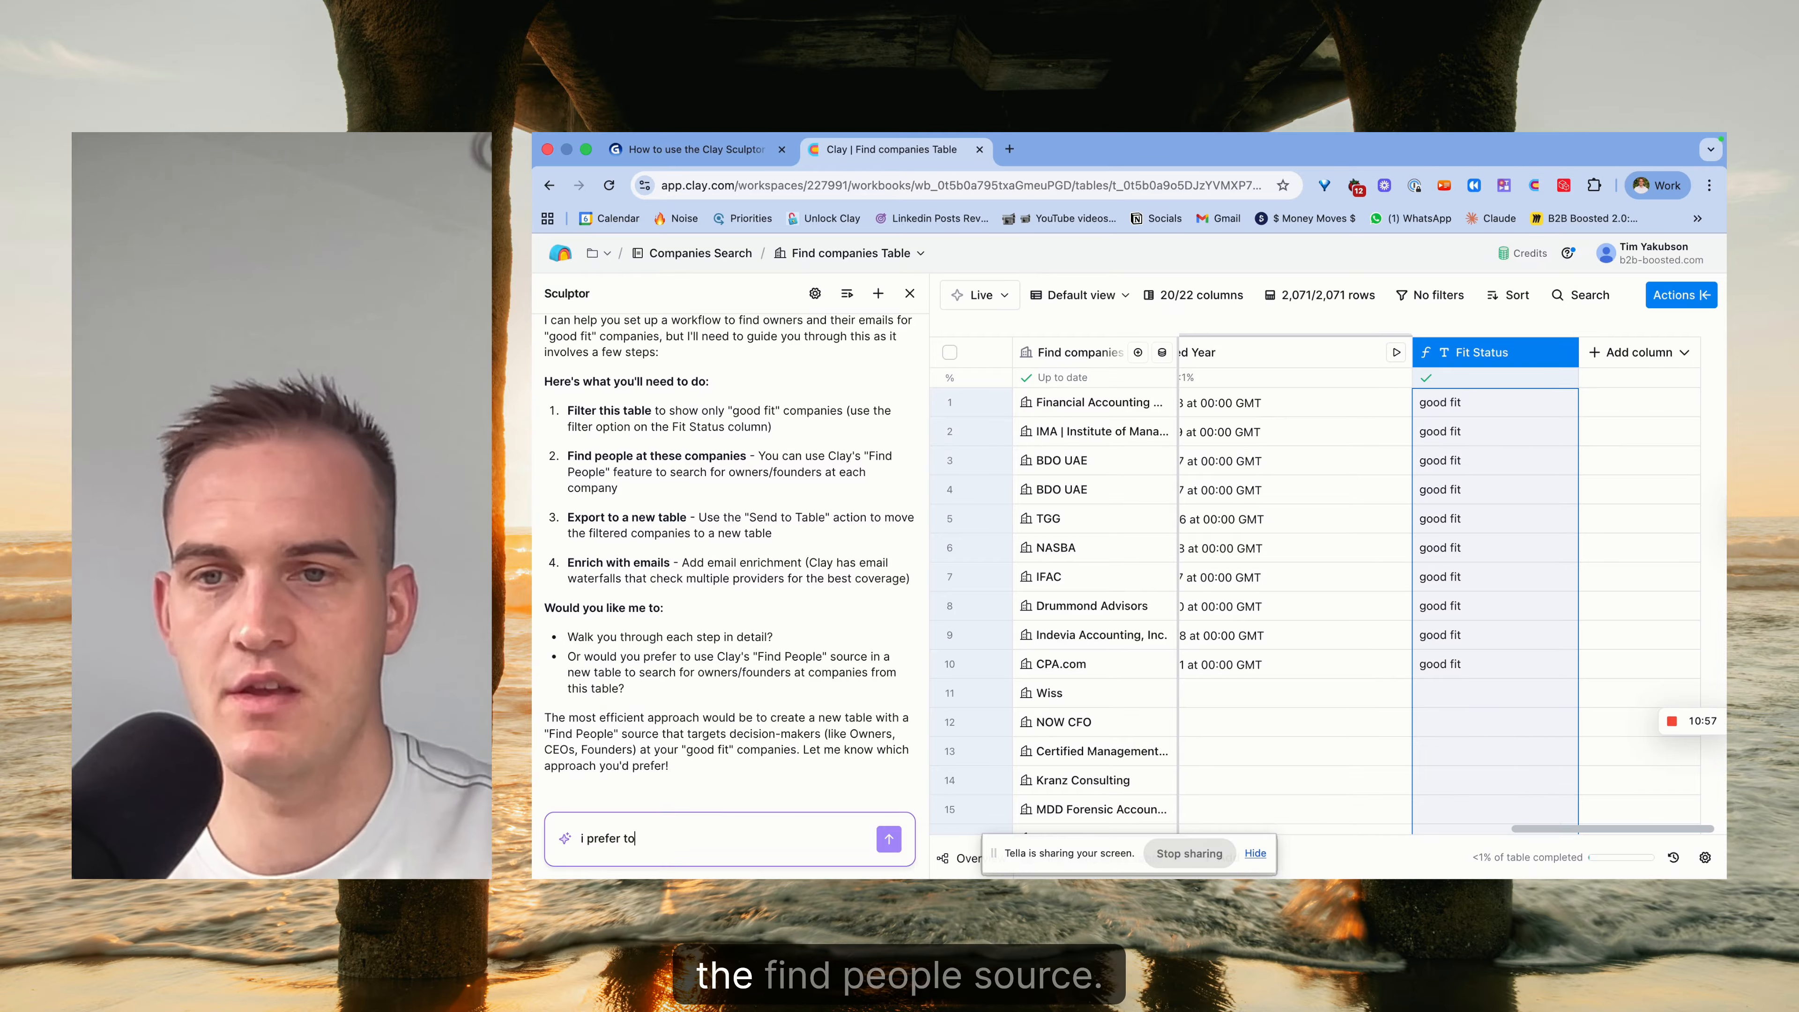
{"action": "type", "text": "e fin"}
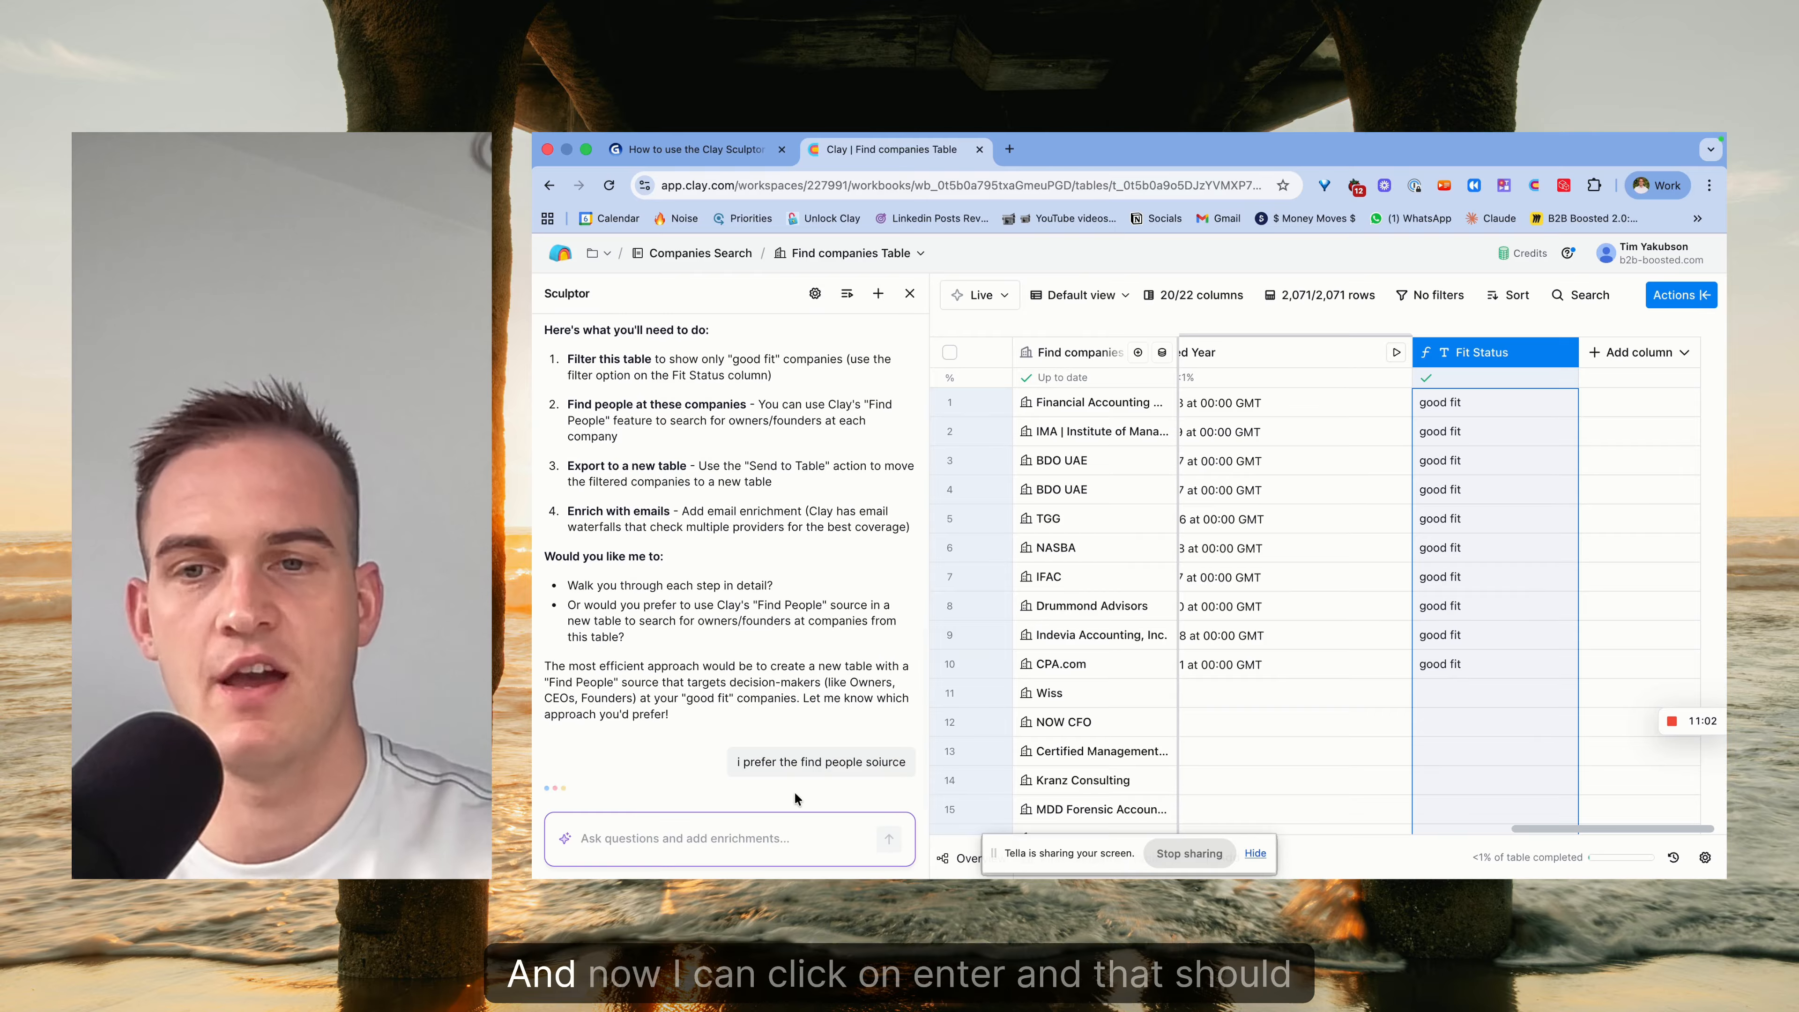
{"action": "key", "text": "Return"}
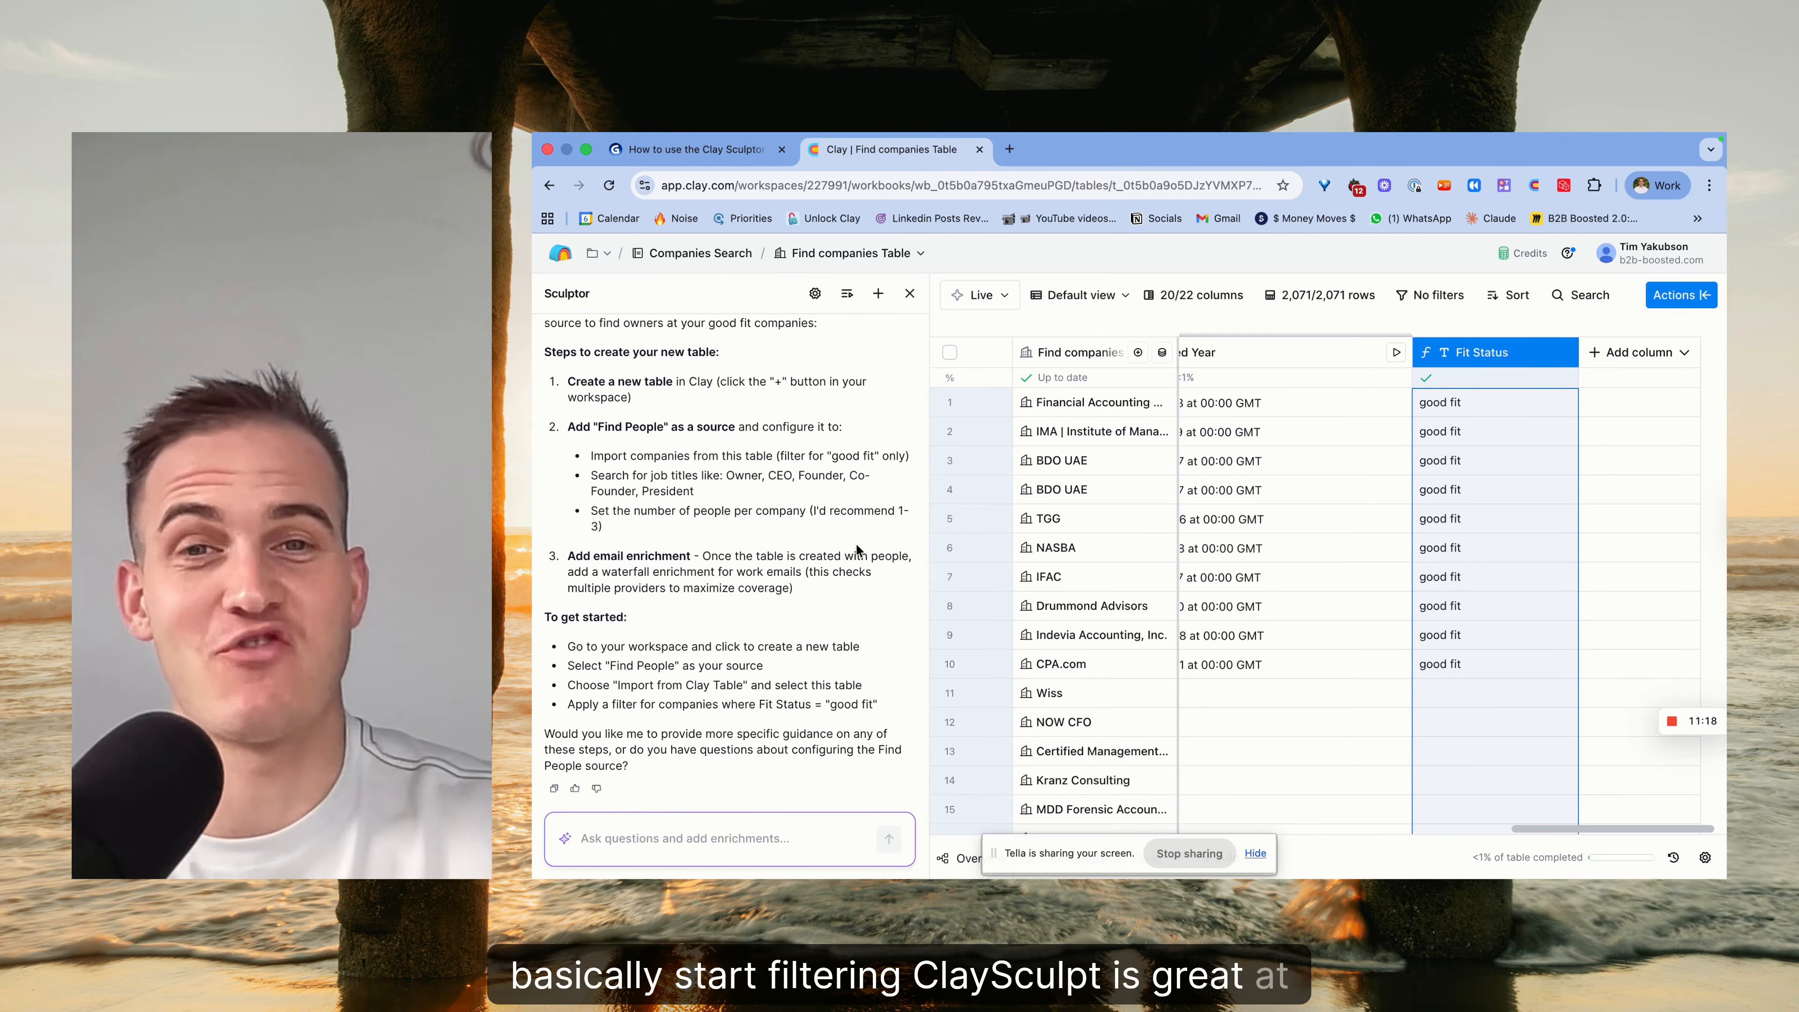
{"action": "scroll", "coordinate": [1373, 500], "scroll_direction": "left", "scroll_amount": 10}
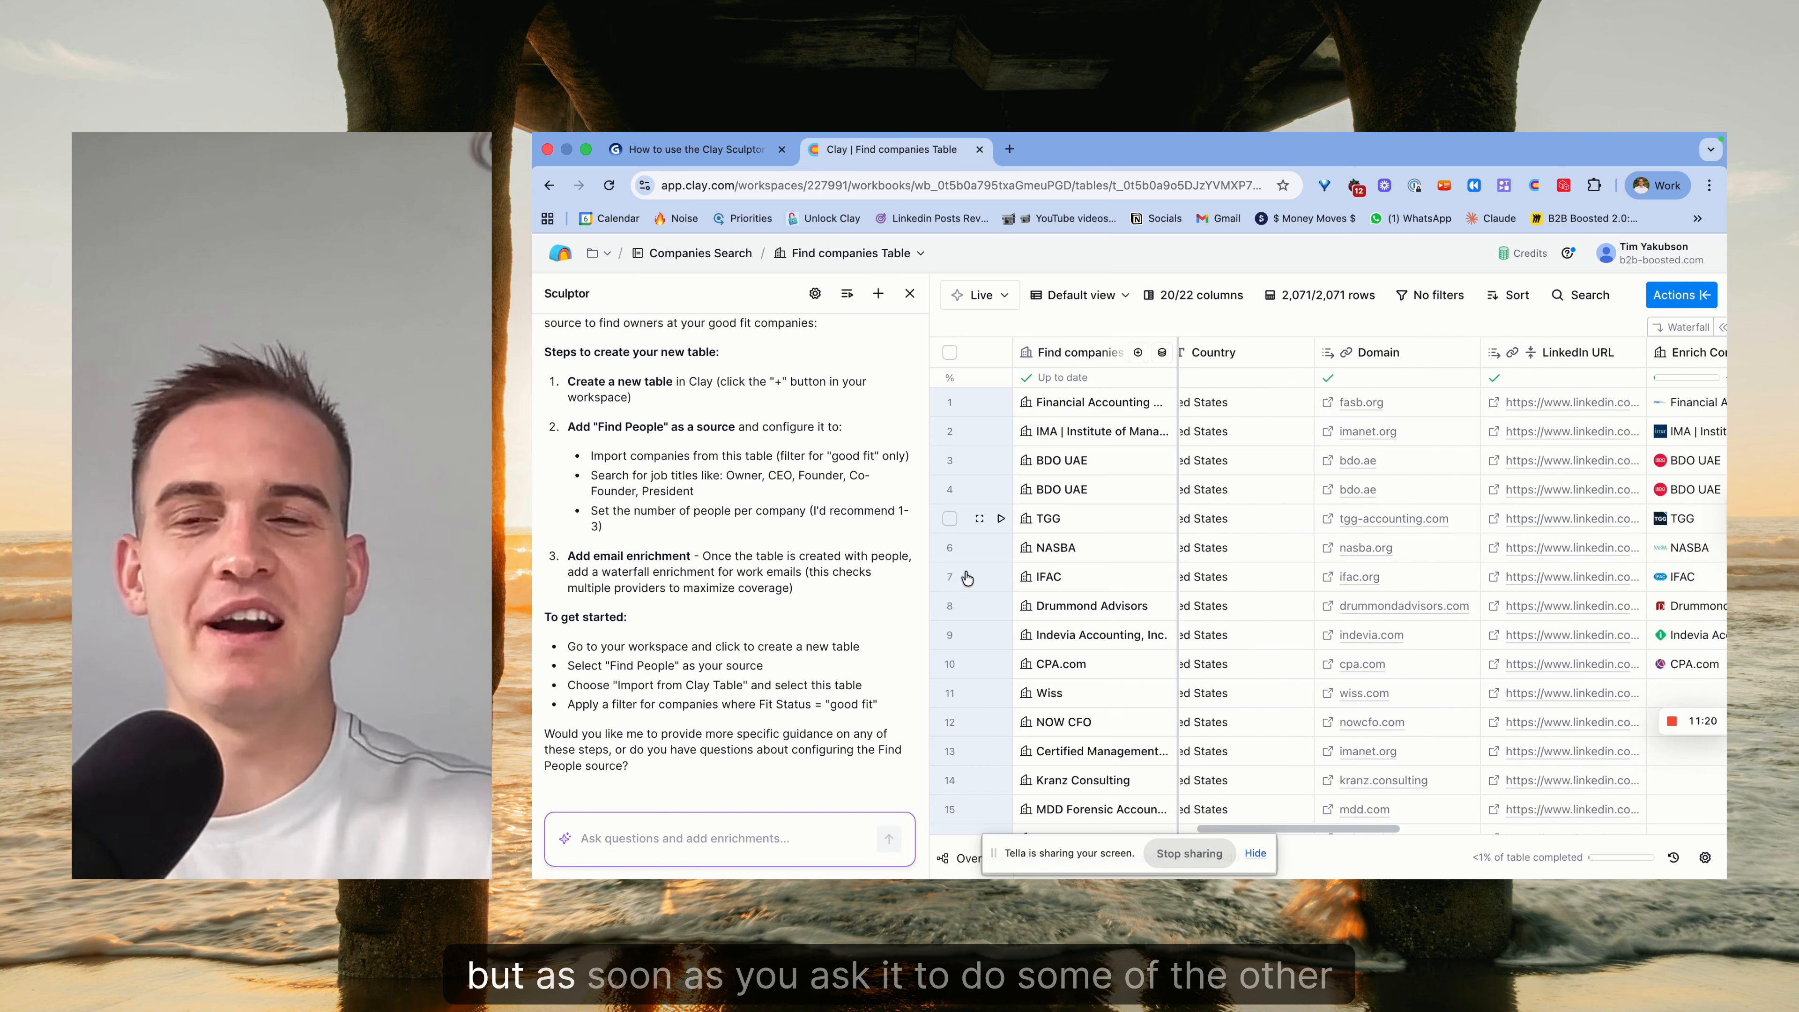
{"action": "scroll", "coordinate": [966, 578], "scroll_direction": "left", "scroll_amount": 2}
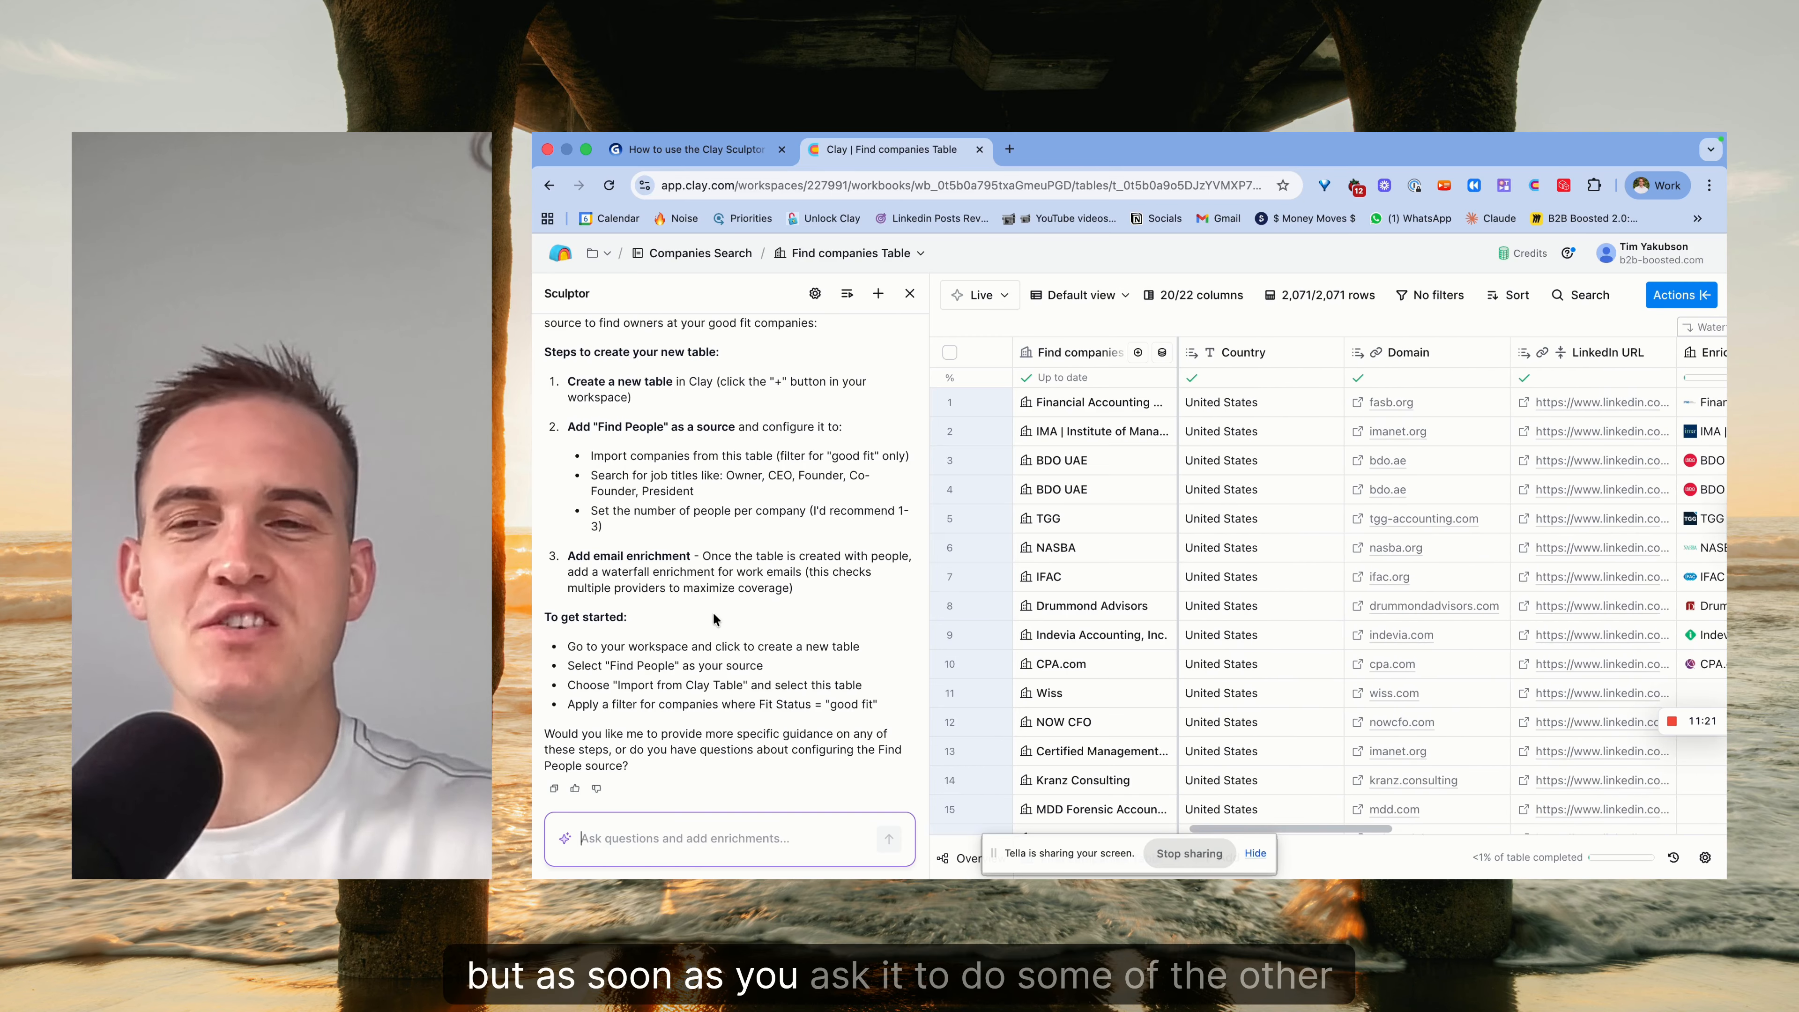
{"action": "left_click", "coordinate": [763, 152]}
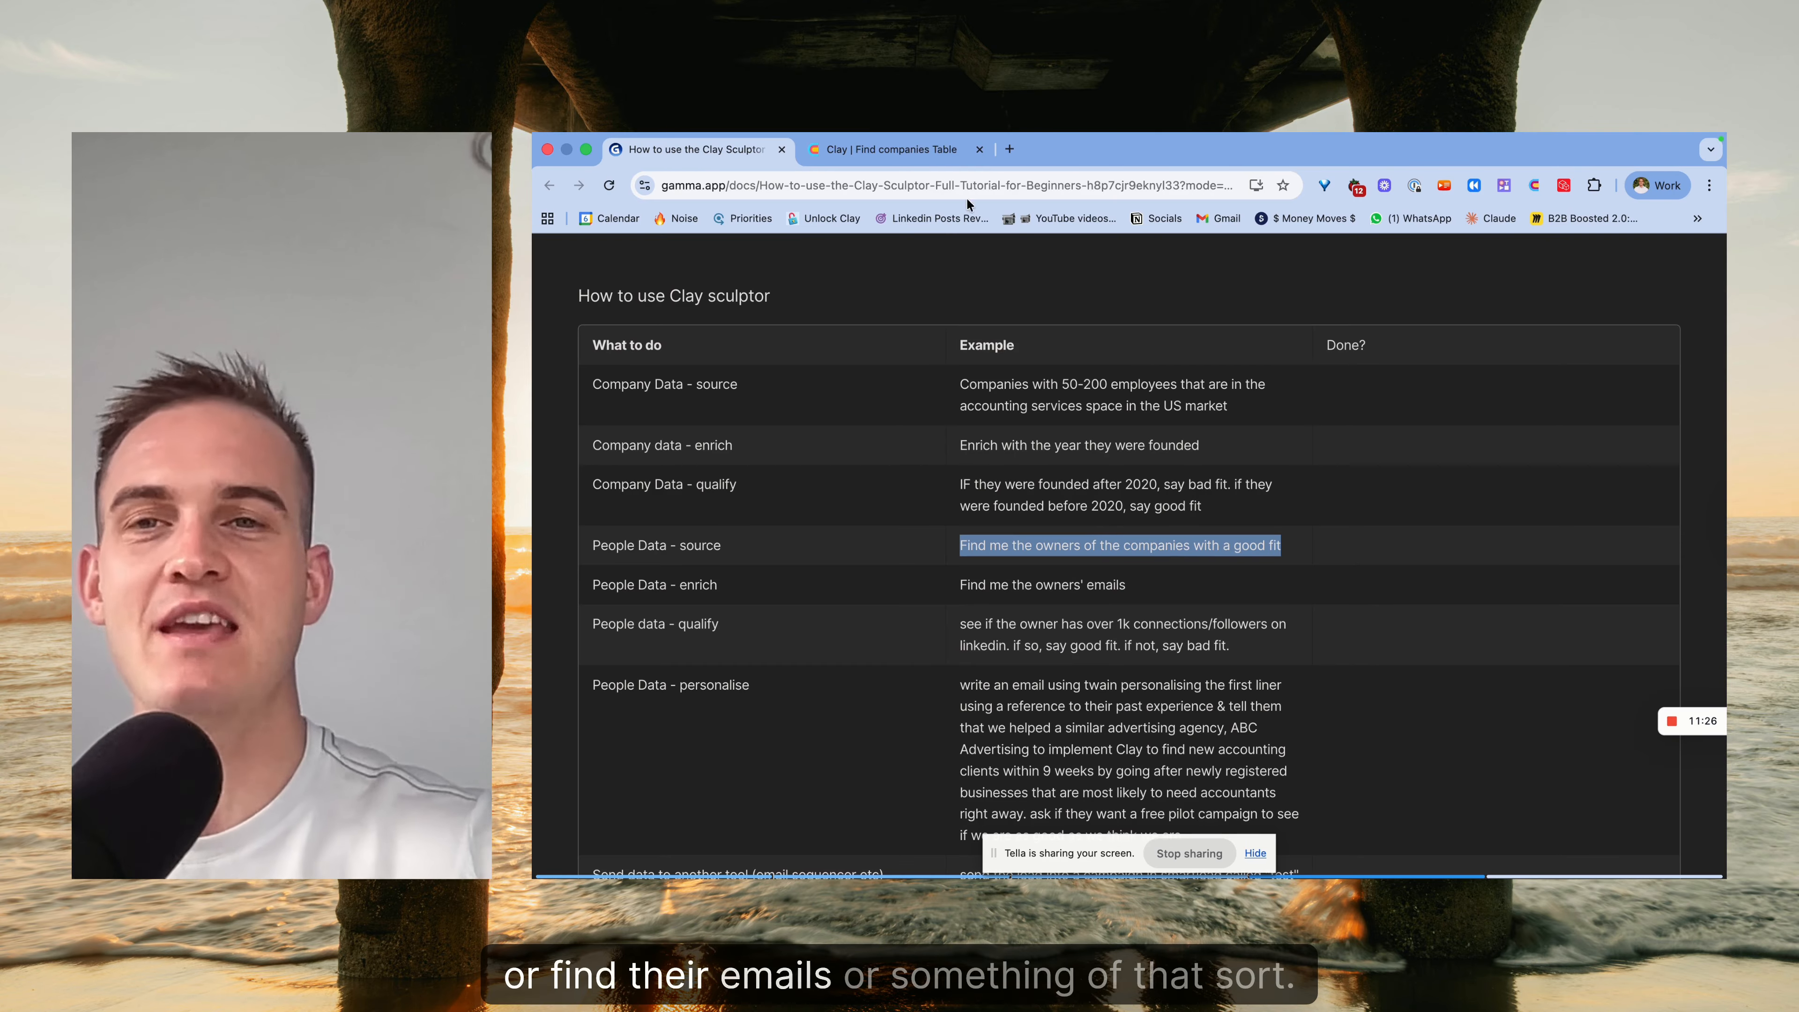
{"action": "left_click", "coordinate": [876, 149]}
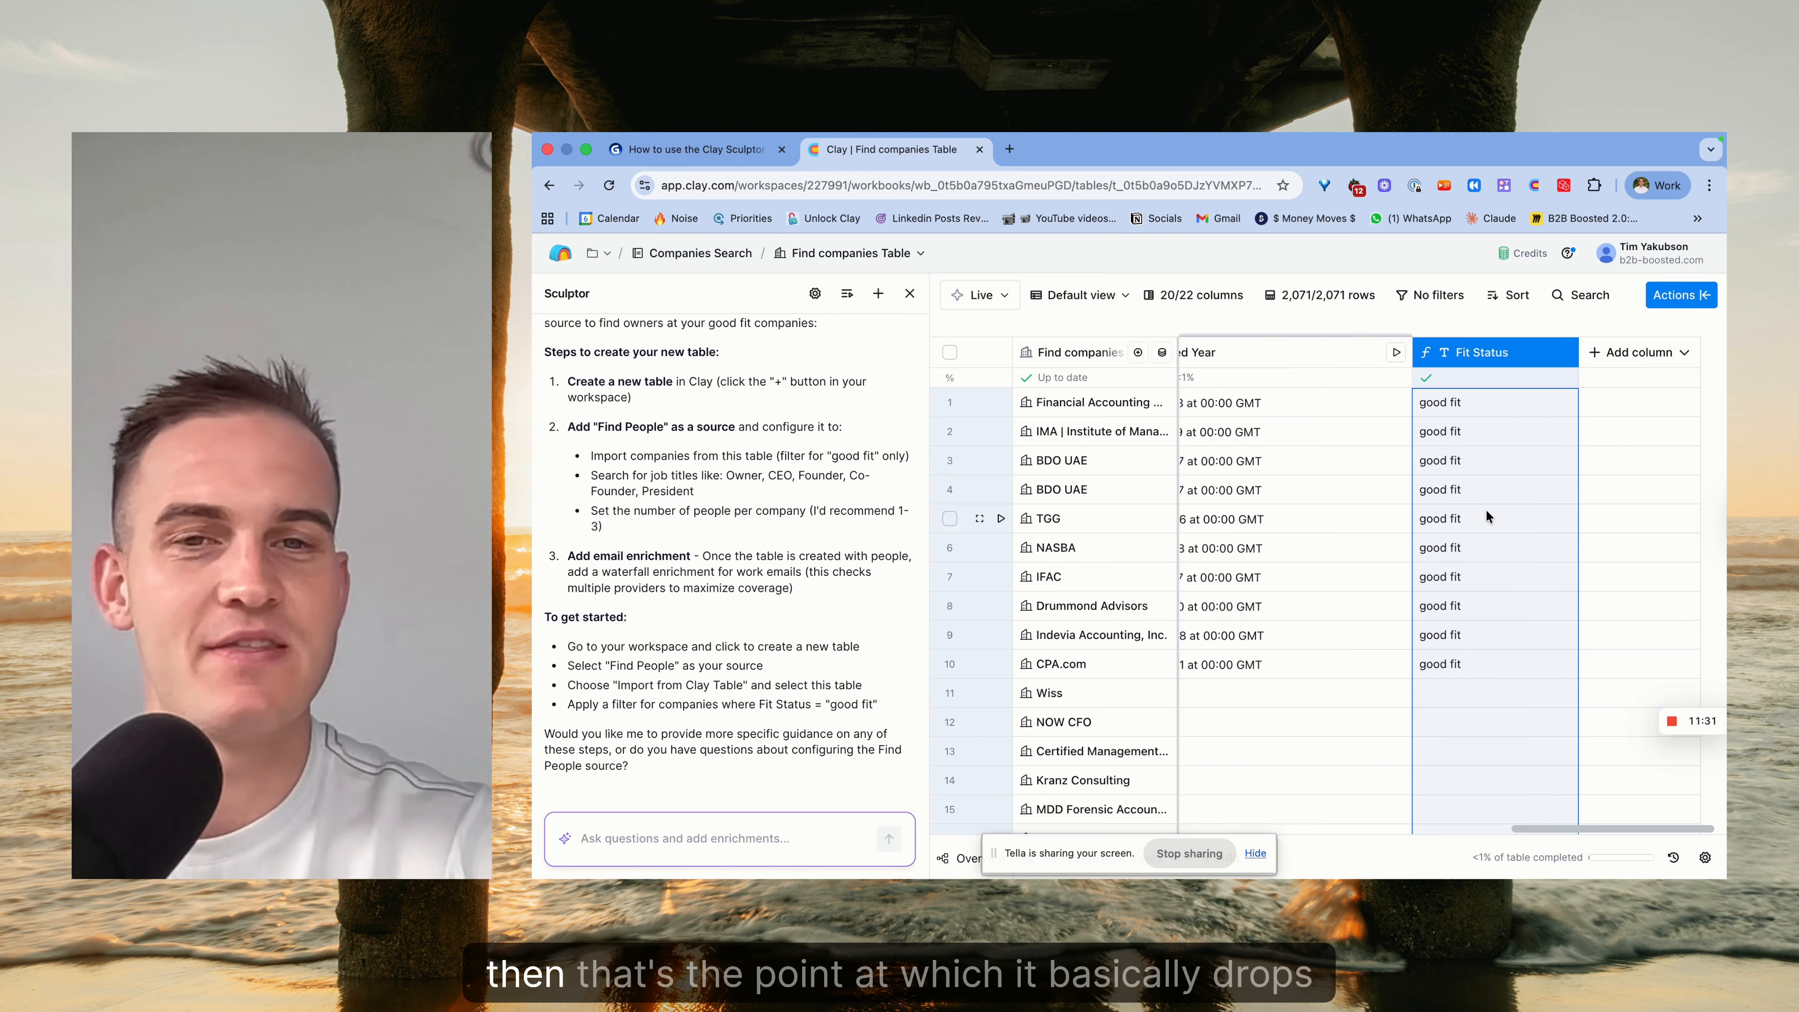
{"action": "scroll", "coordinate": [1447, 577], "scroll_direction": "left", "scroll_amount": 10}
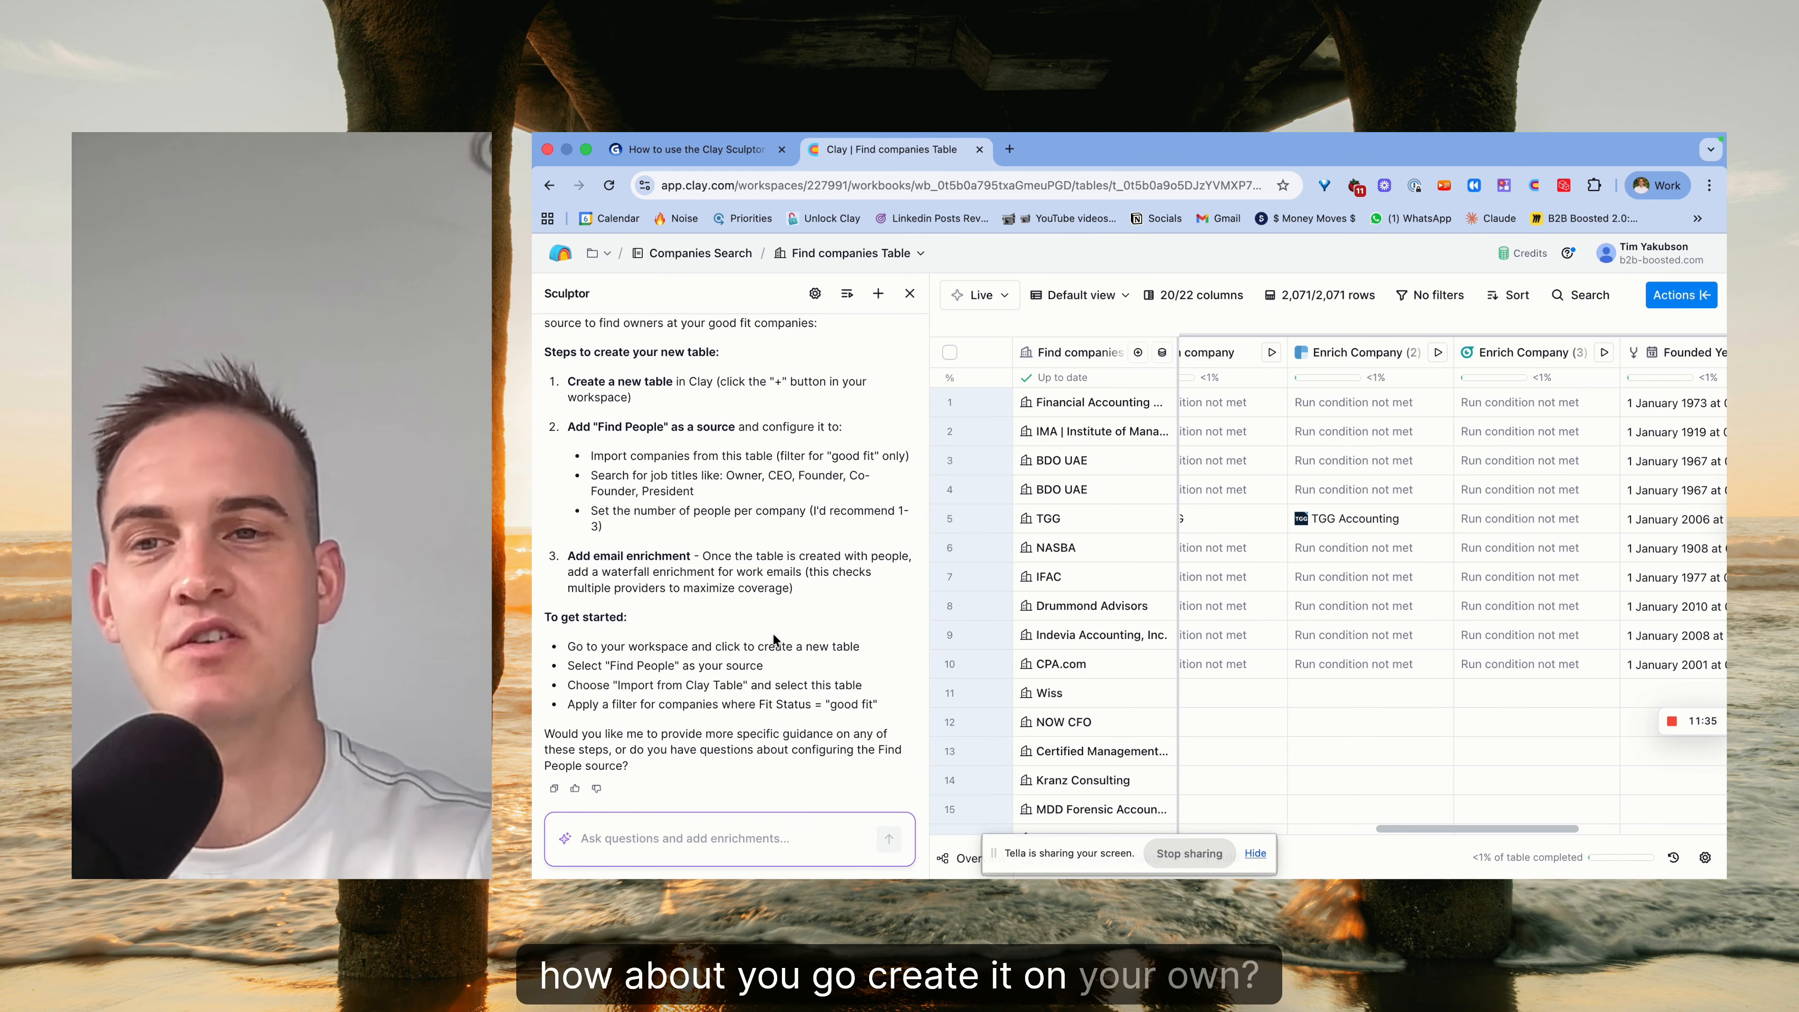
Close the Sculptor chat after reviewing its setup instructions and rename the companies table as "Table 1 -> Company list".
{"action": "scroll", "coordinate": [659, 560], "scroll_direction": "up", "scroll_amount": 2}
{"action": "left_click_drag", "start_coordinate": [567, 476], "coordinate": [627, 715]}
{"action": "left_click", "coordinate": [905, 301]}
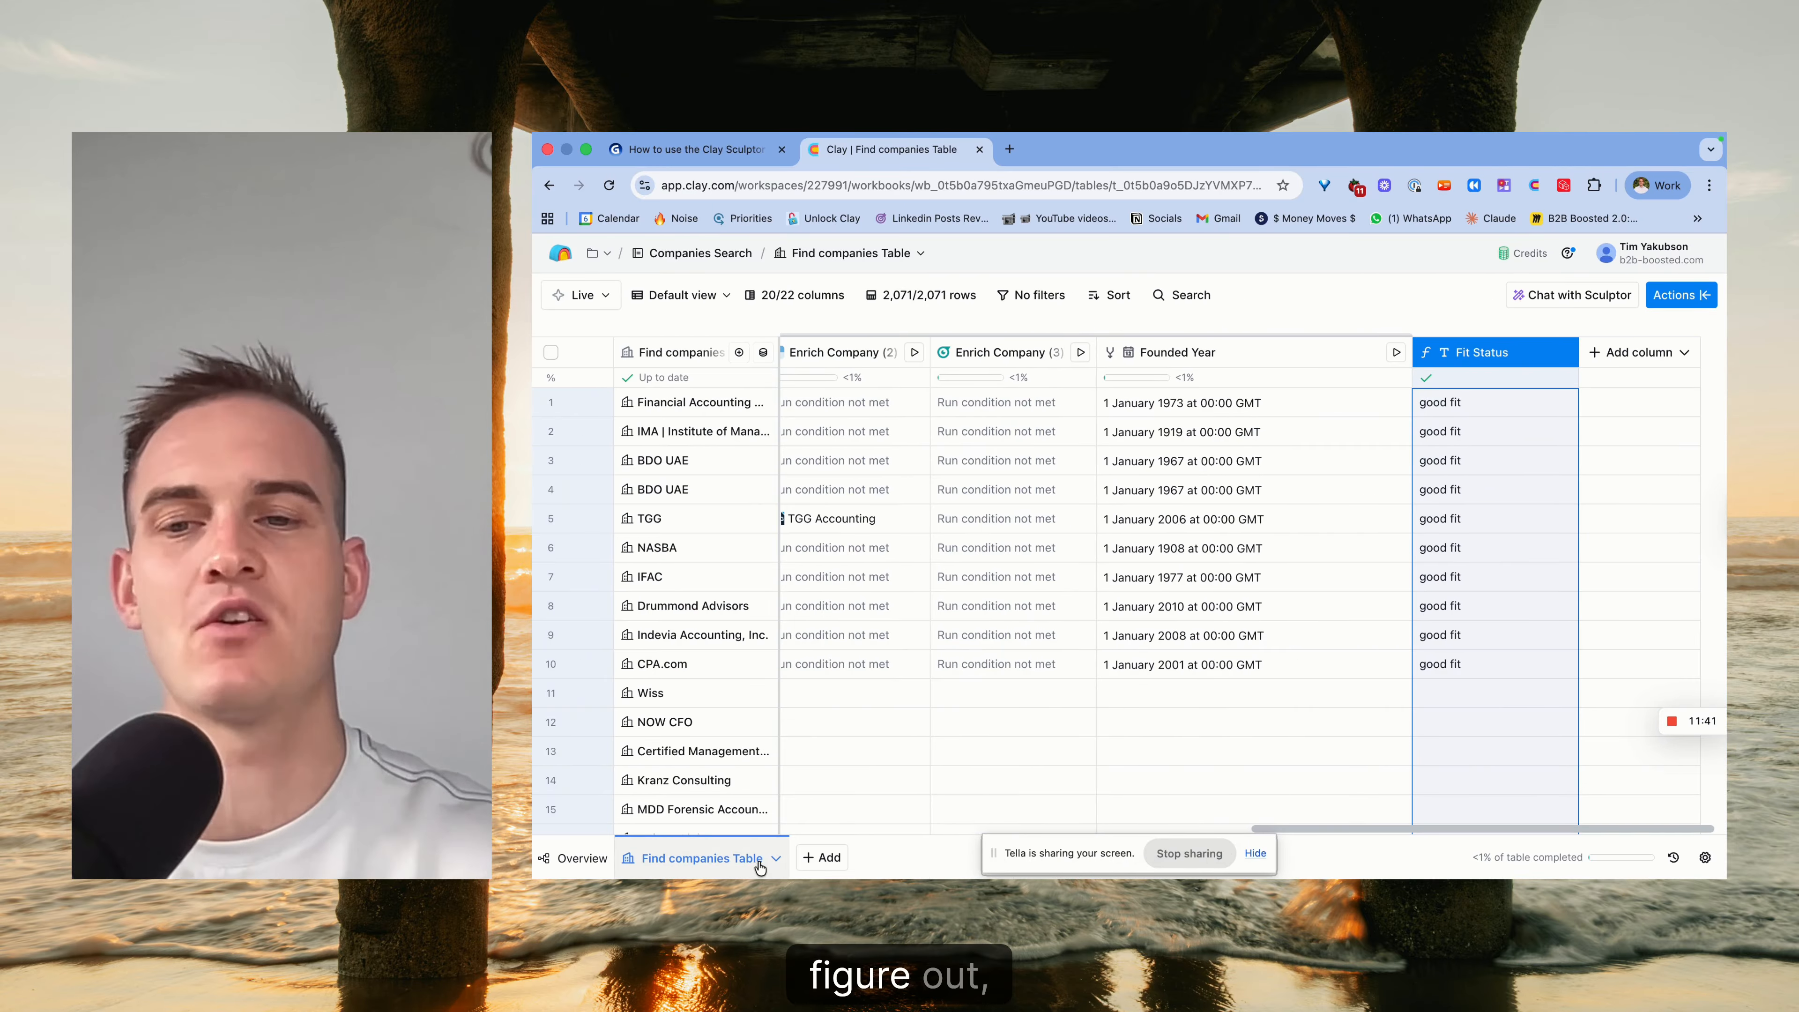
{"action": "left_click", "coordinate": [776, 858]}
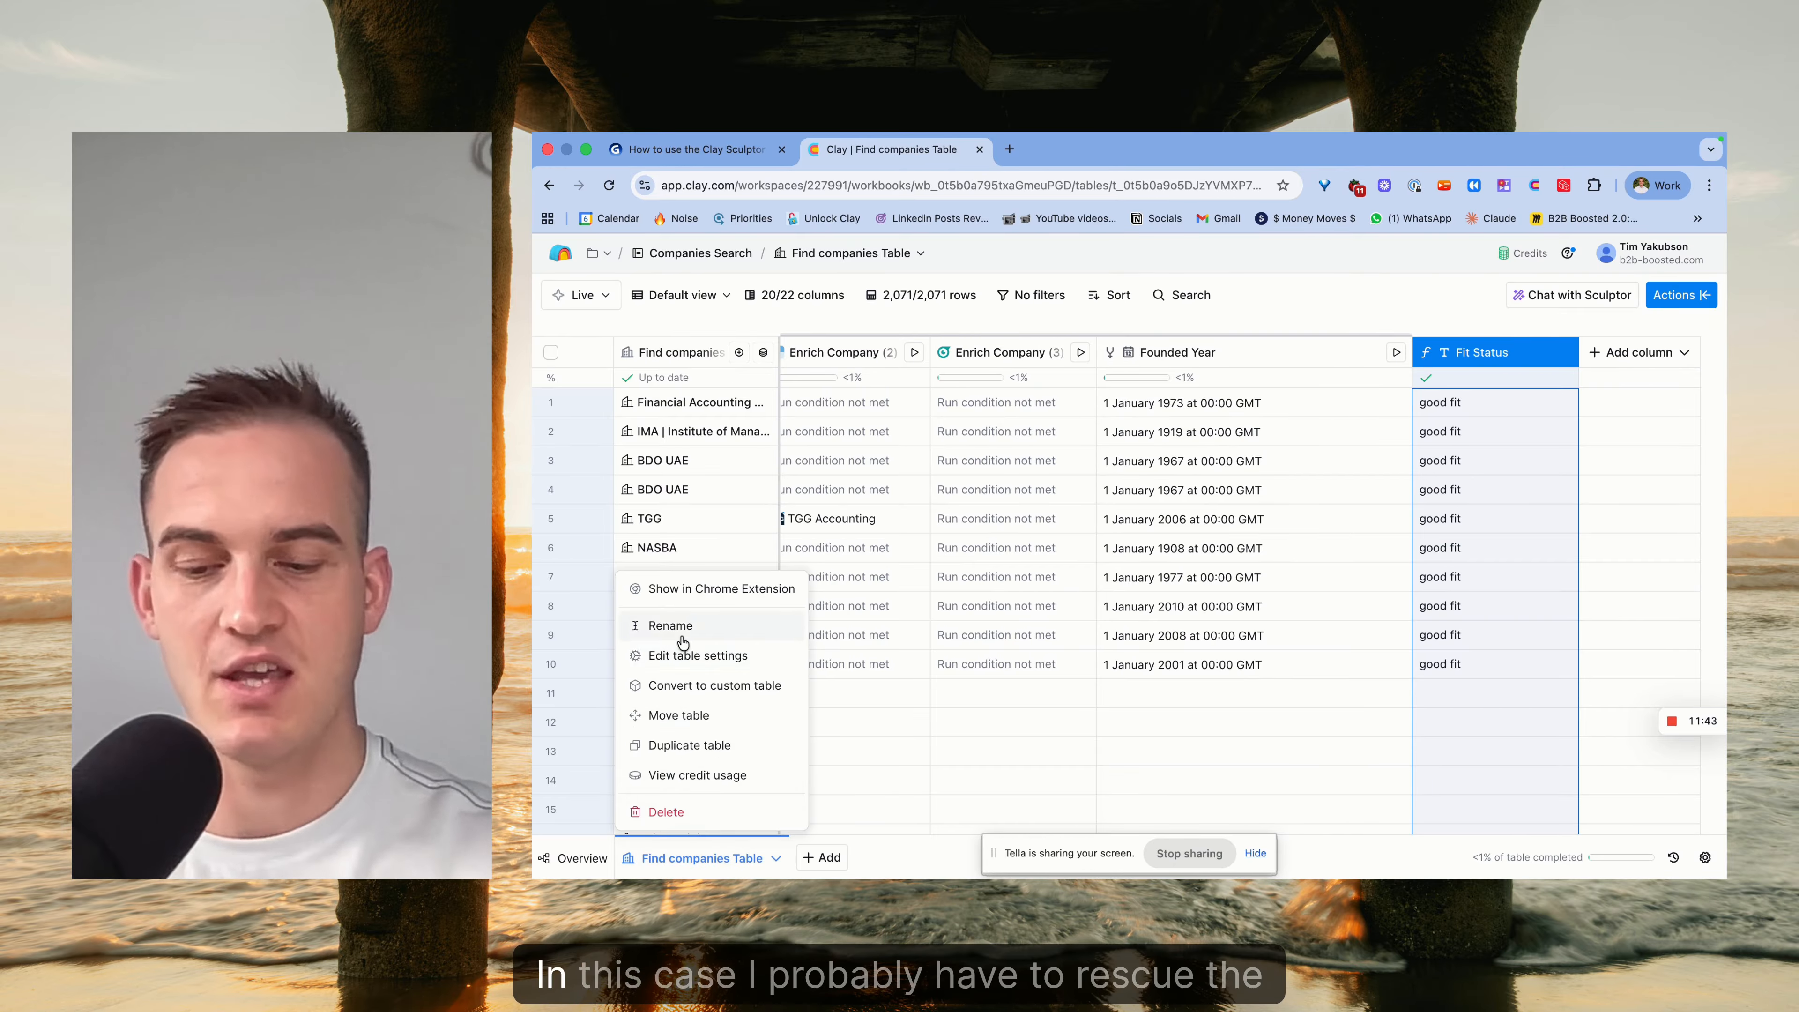
{"action": "left_click", "coordinate": [670, 625]}
{"action": "type", "text": "Table 1 -"}
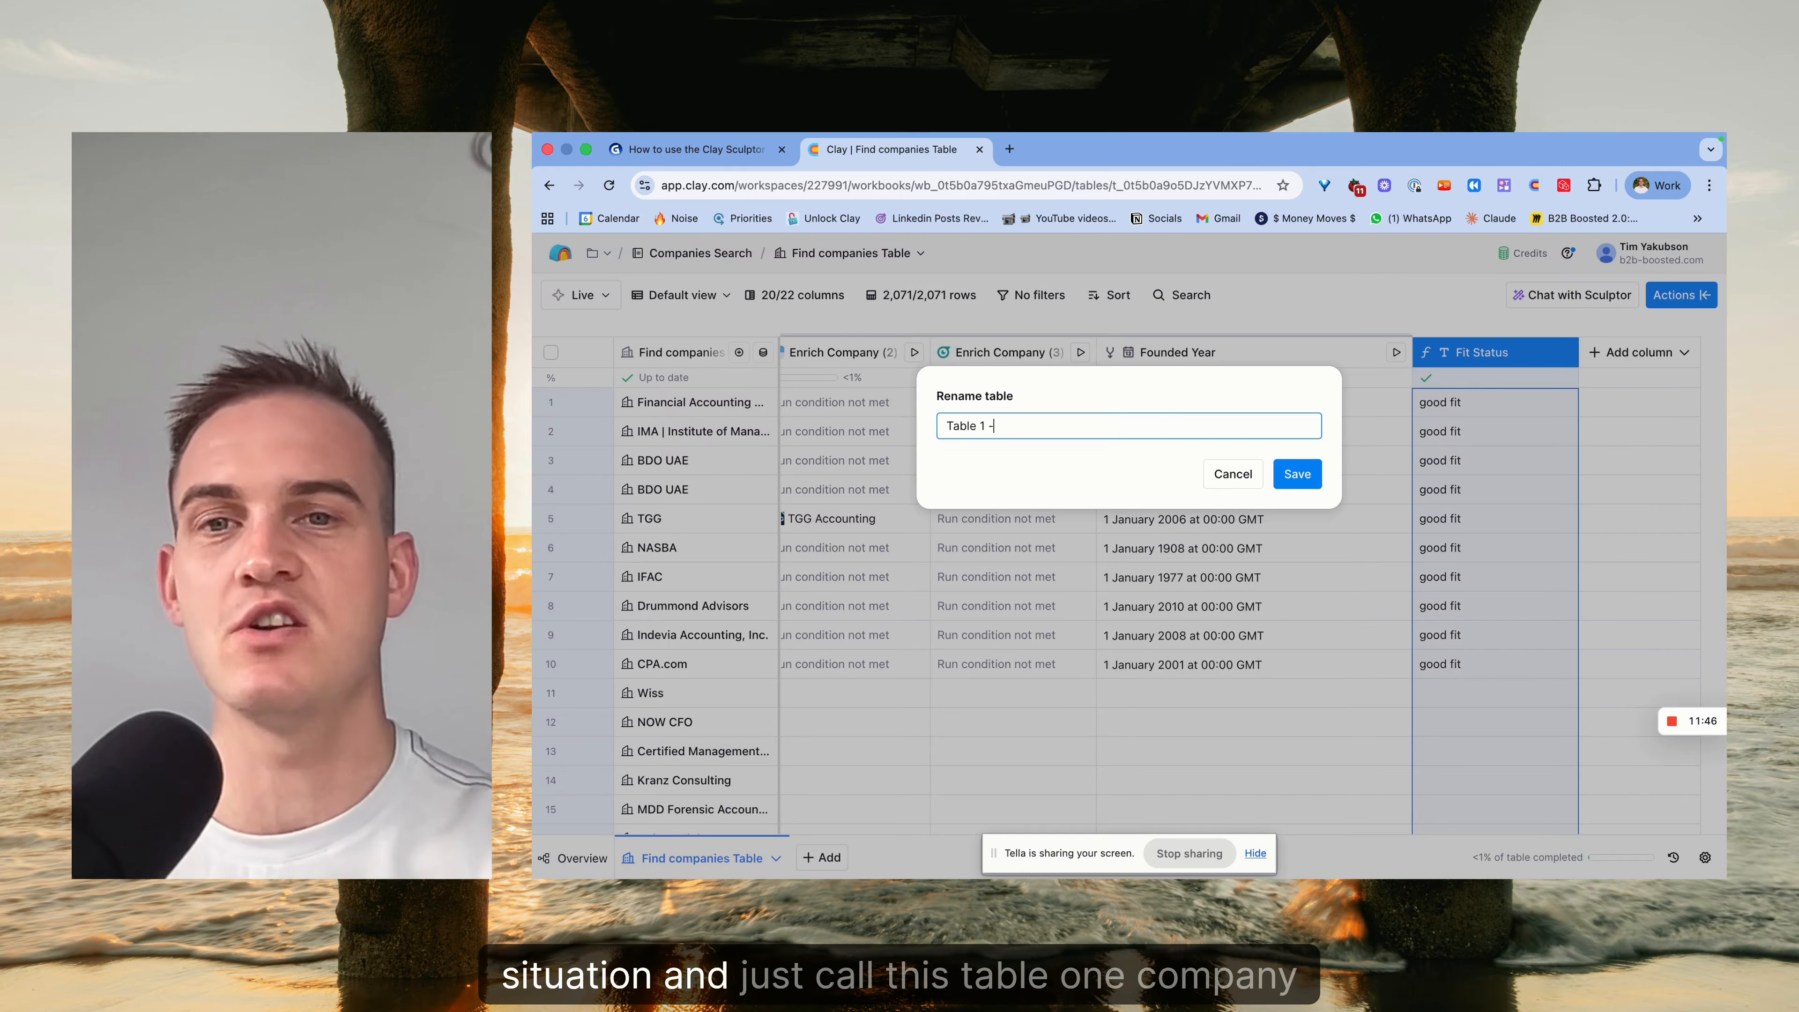
{"action": "type", "text": "> Company list"}
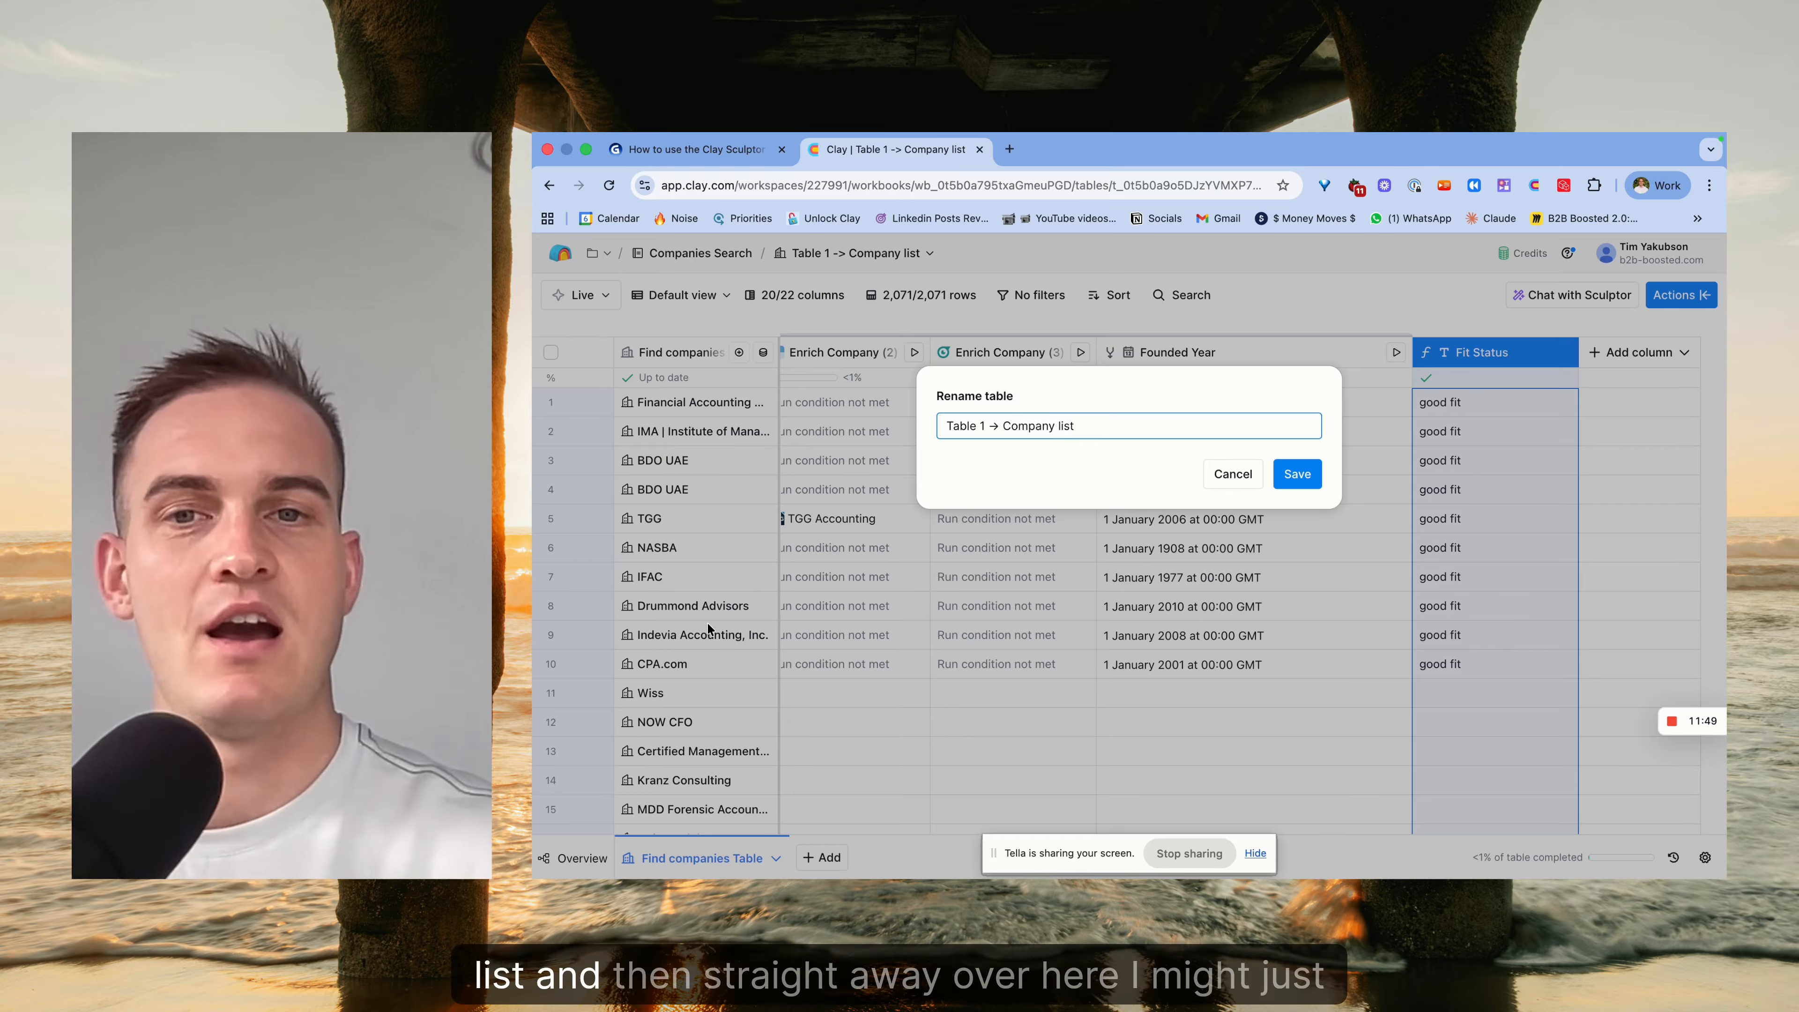
{"action": "left_click", "coordinate": [1297, 473]}
Search the available actions for "claygent" and open the AI web research enrichment for the company list.
{"action": "scroll", "coordinate": [1573, 367], "scroll_direction": "right", "scroll_amount": 10}
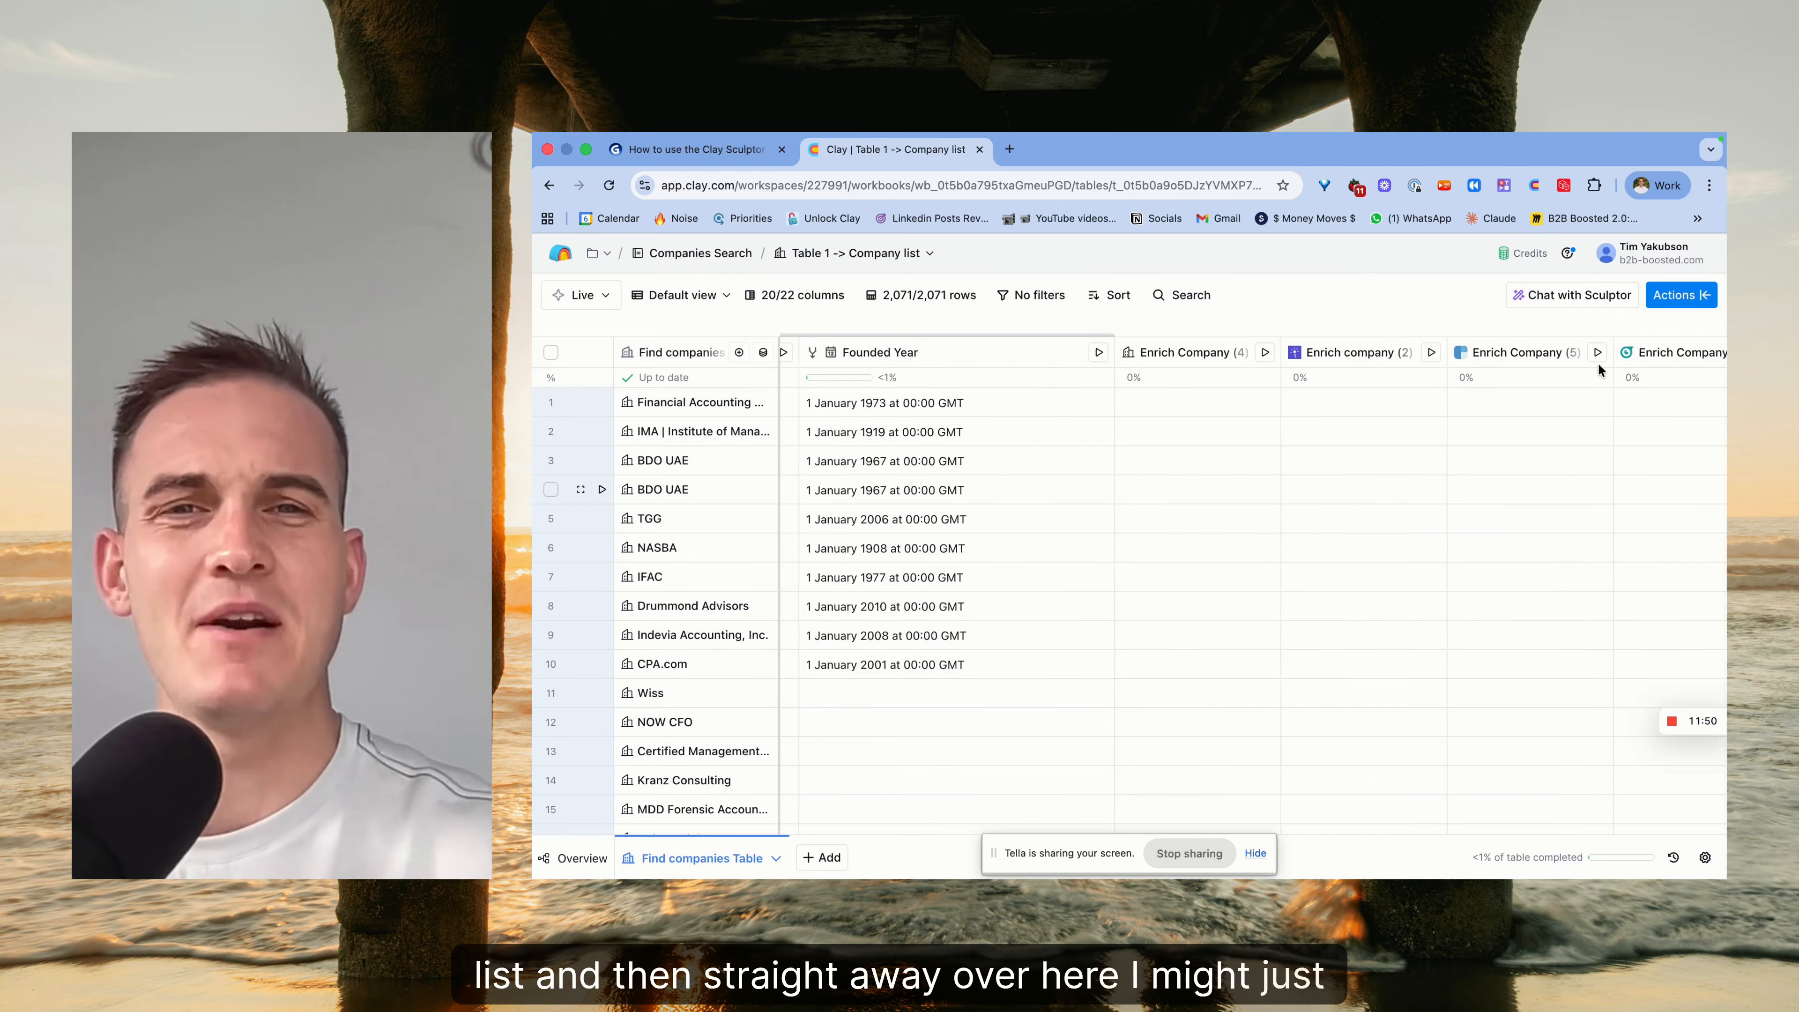
{"action": "left_click", "coordinate": [1683, 294]}
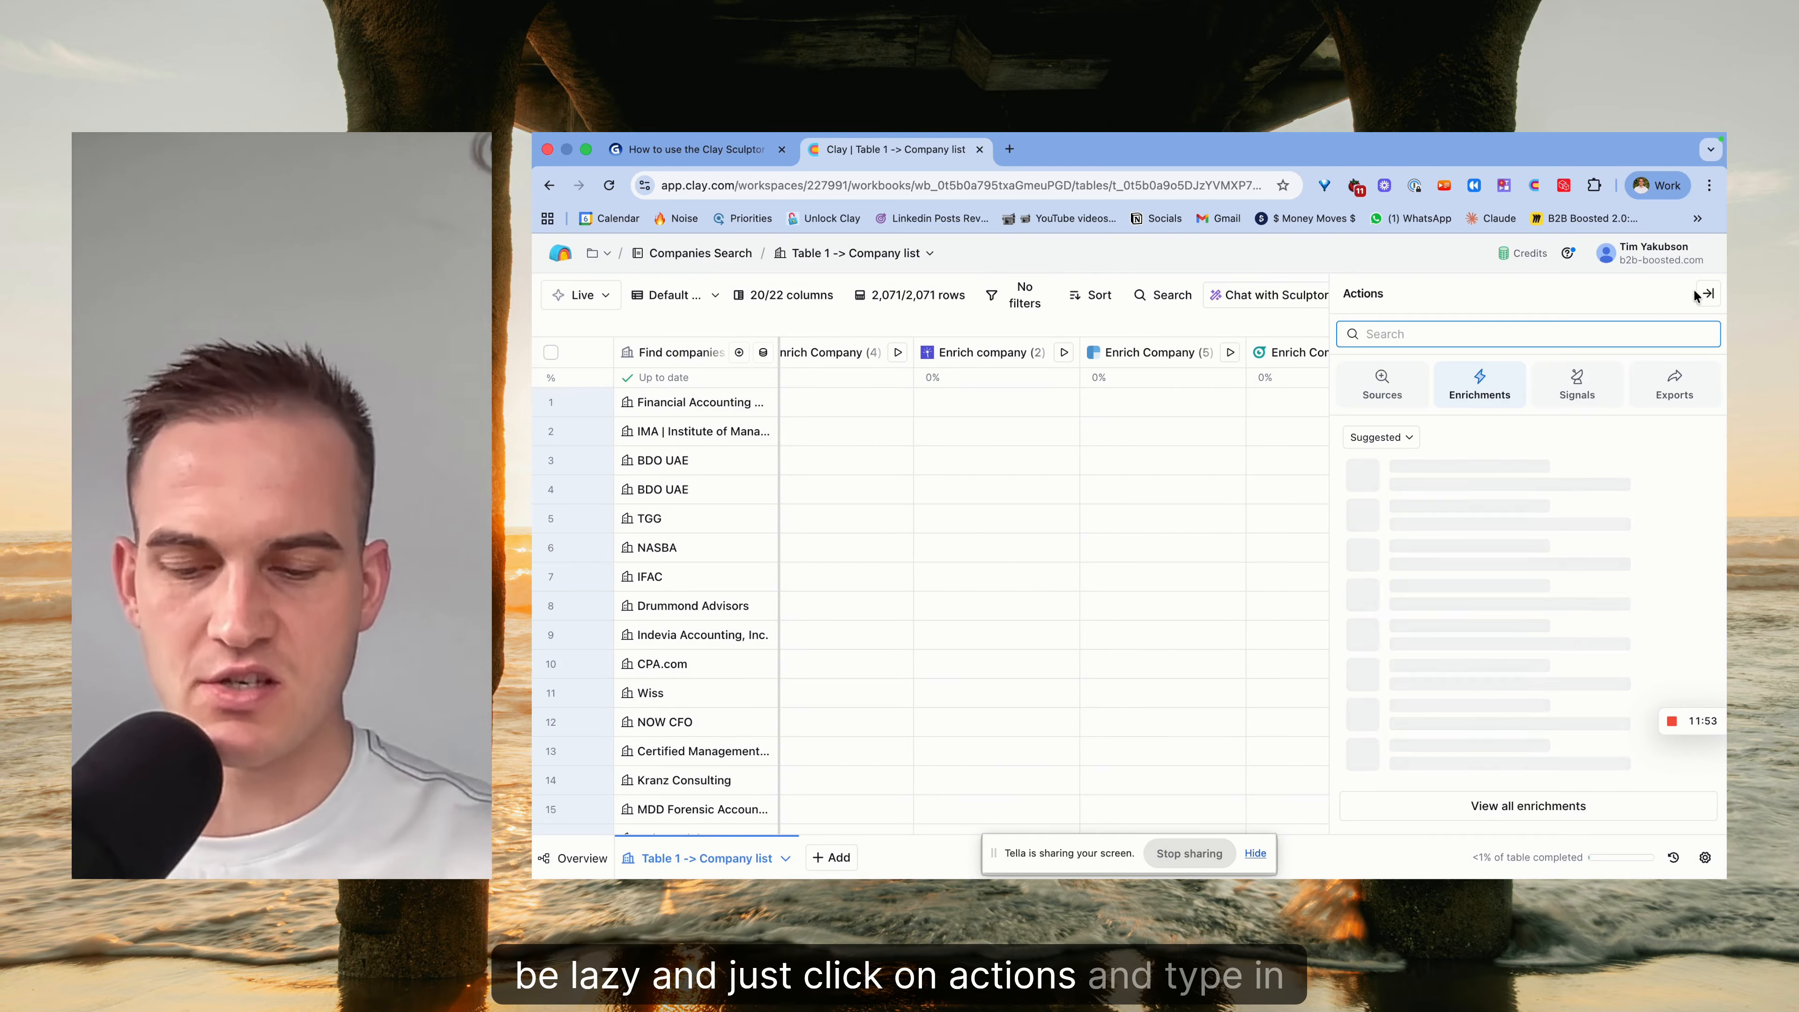
{"action": "type", "text": "claygent"}
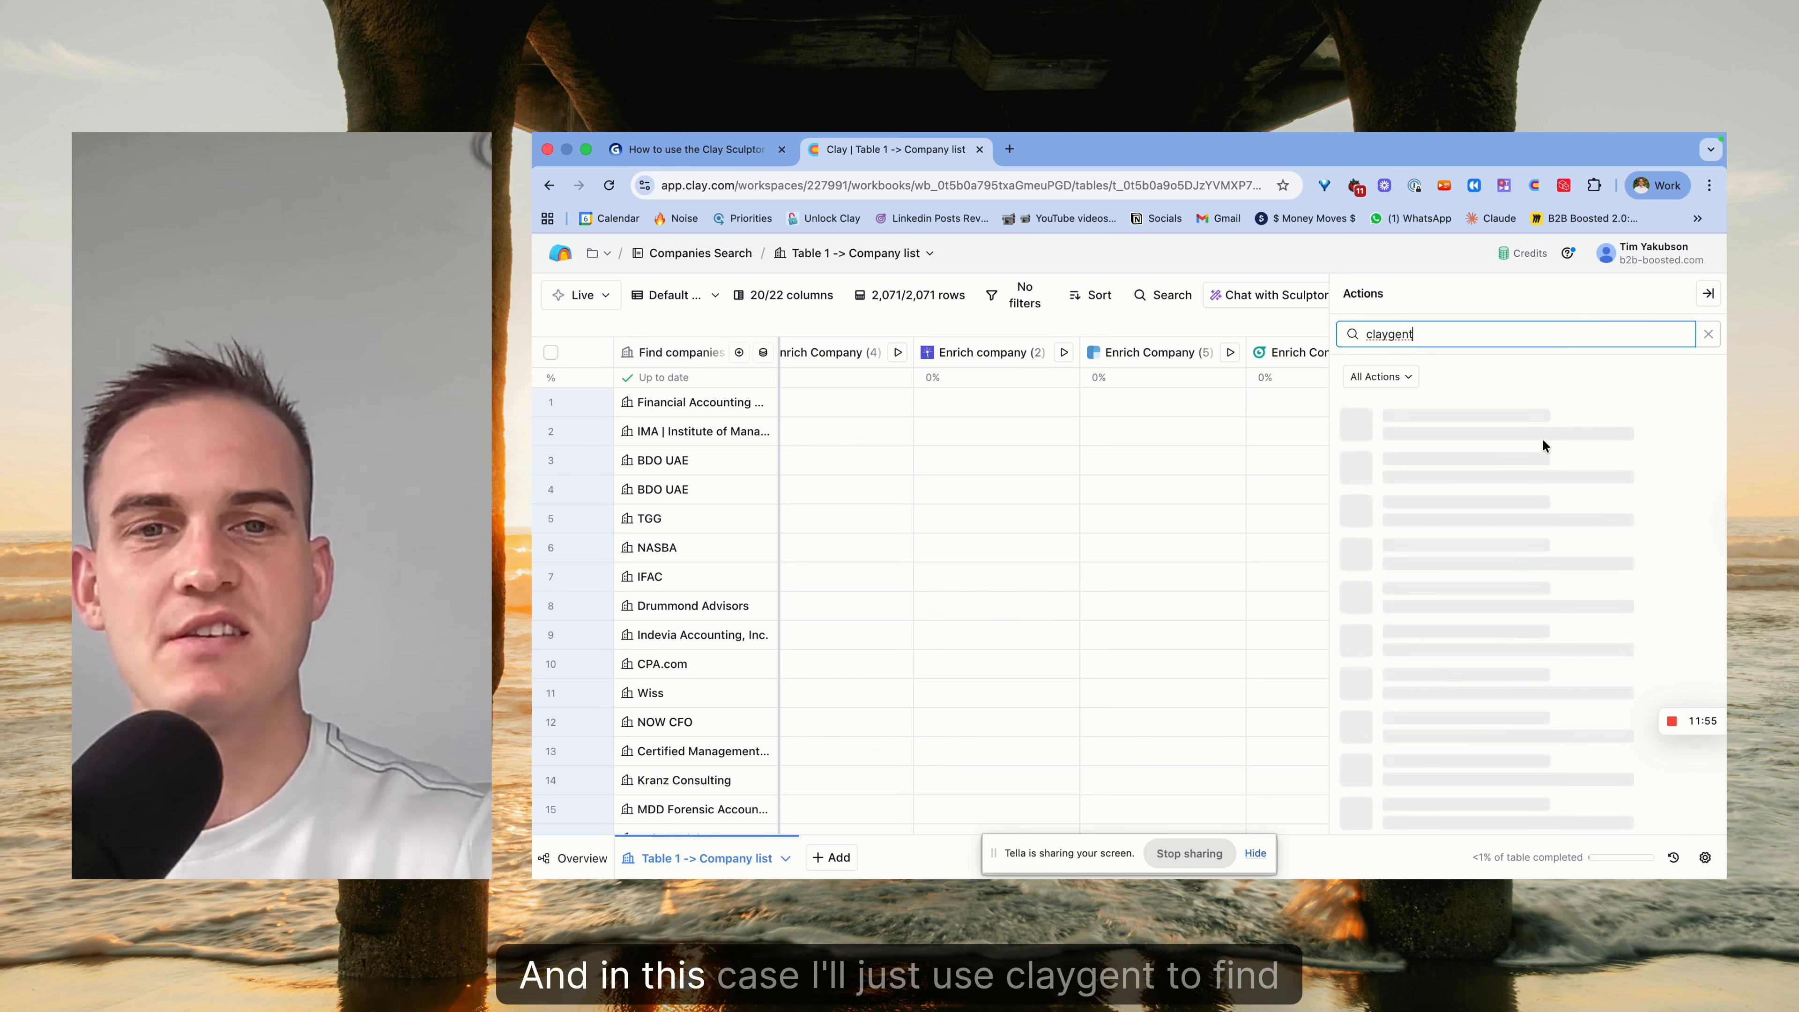
{"action": "left_click", "coordinate": [1487, 414]}
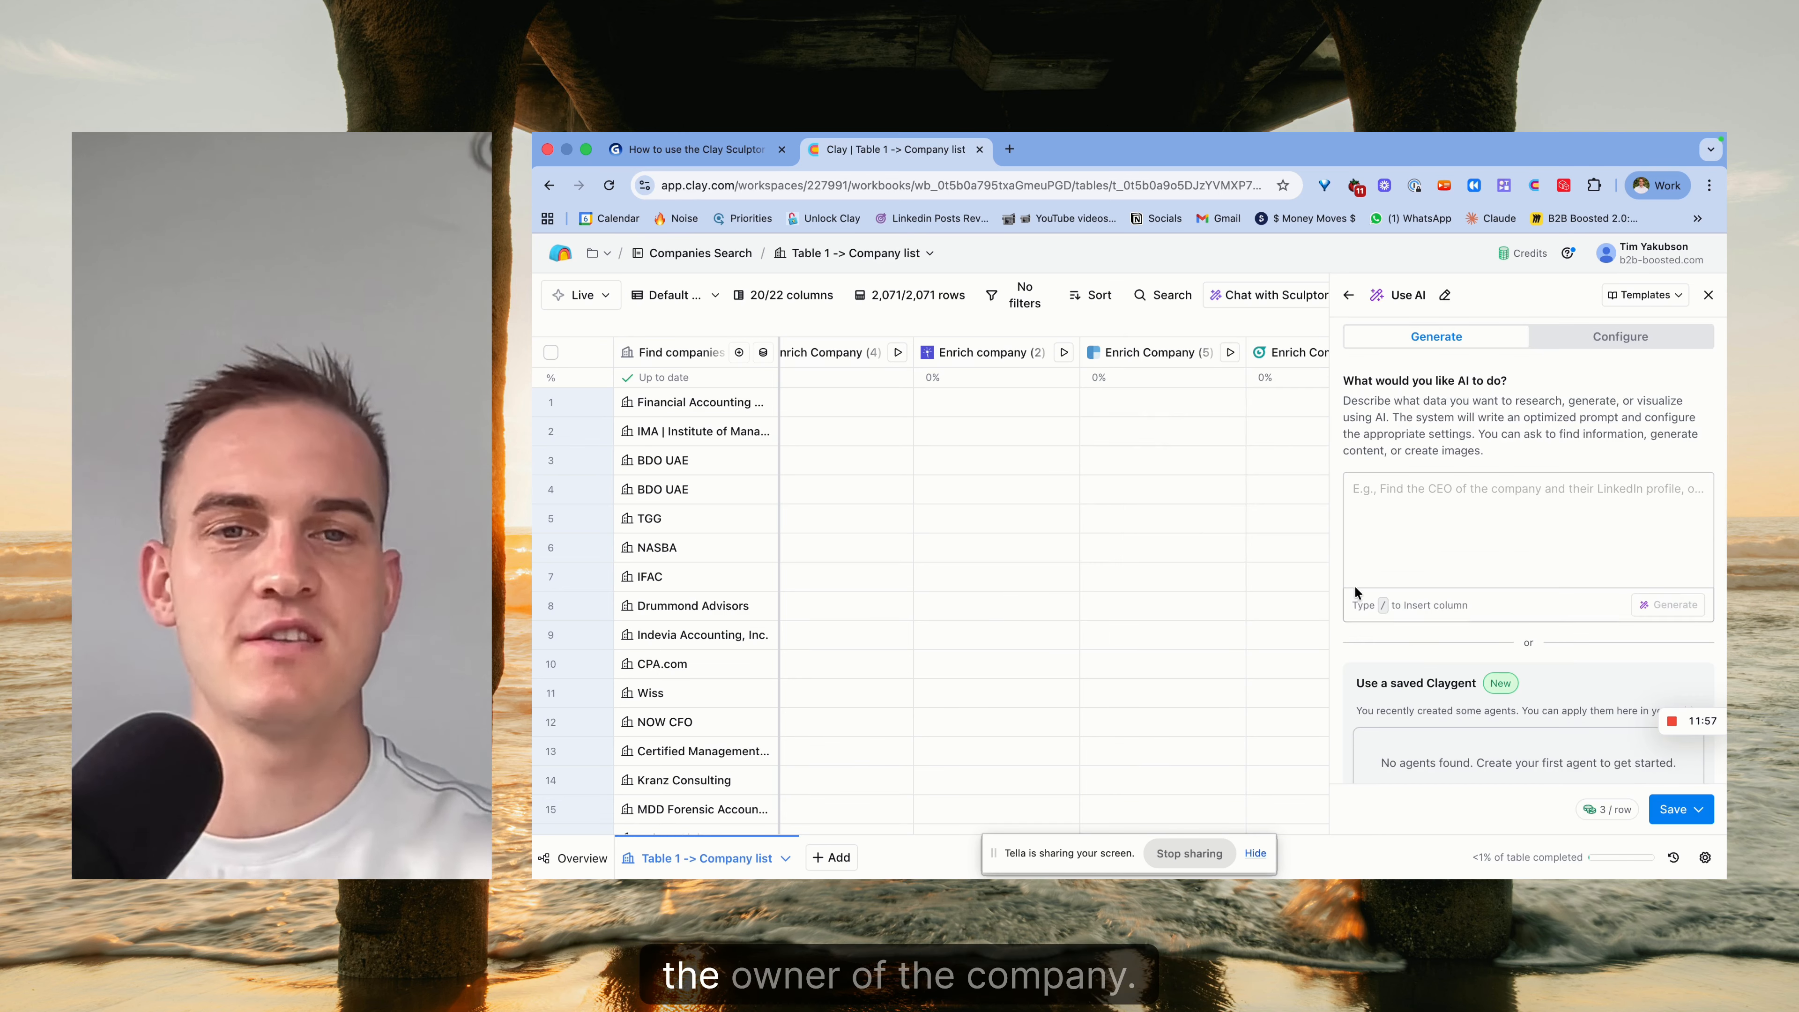
Write the AI prompt "find the full name of the company owner that owns [Name] and output the full name only and nothing else", inserting the Name column.
{"action": "type", "text": "find the fu"}
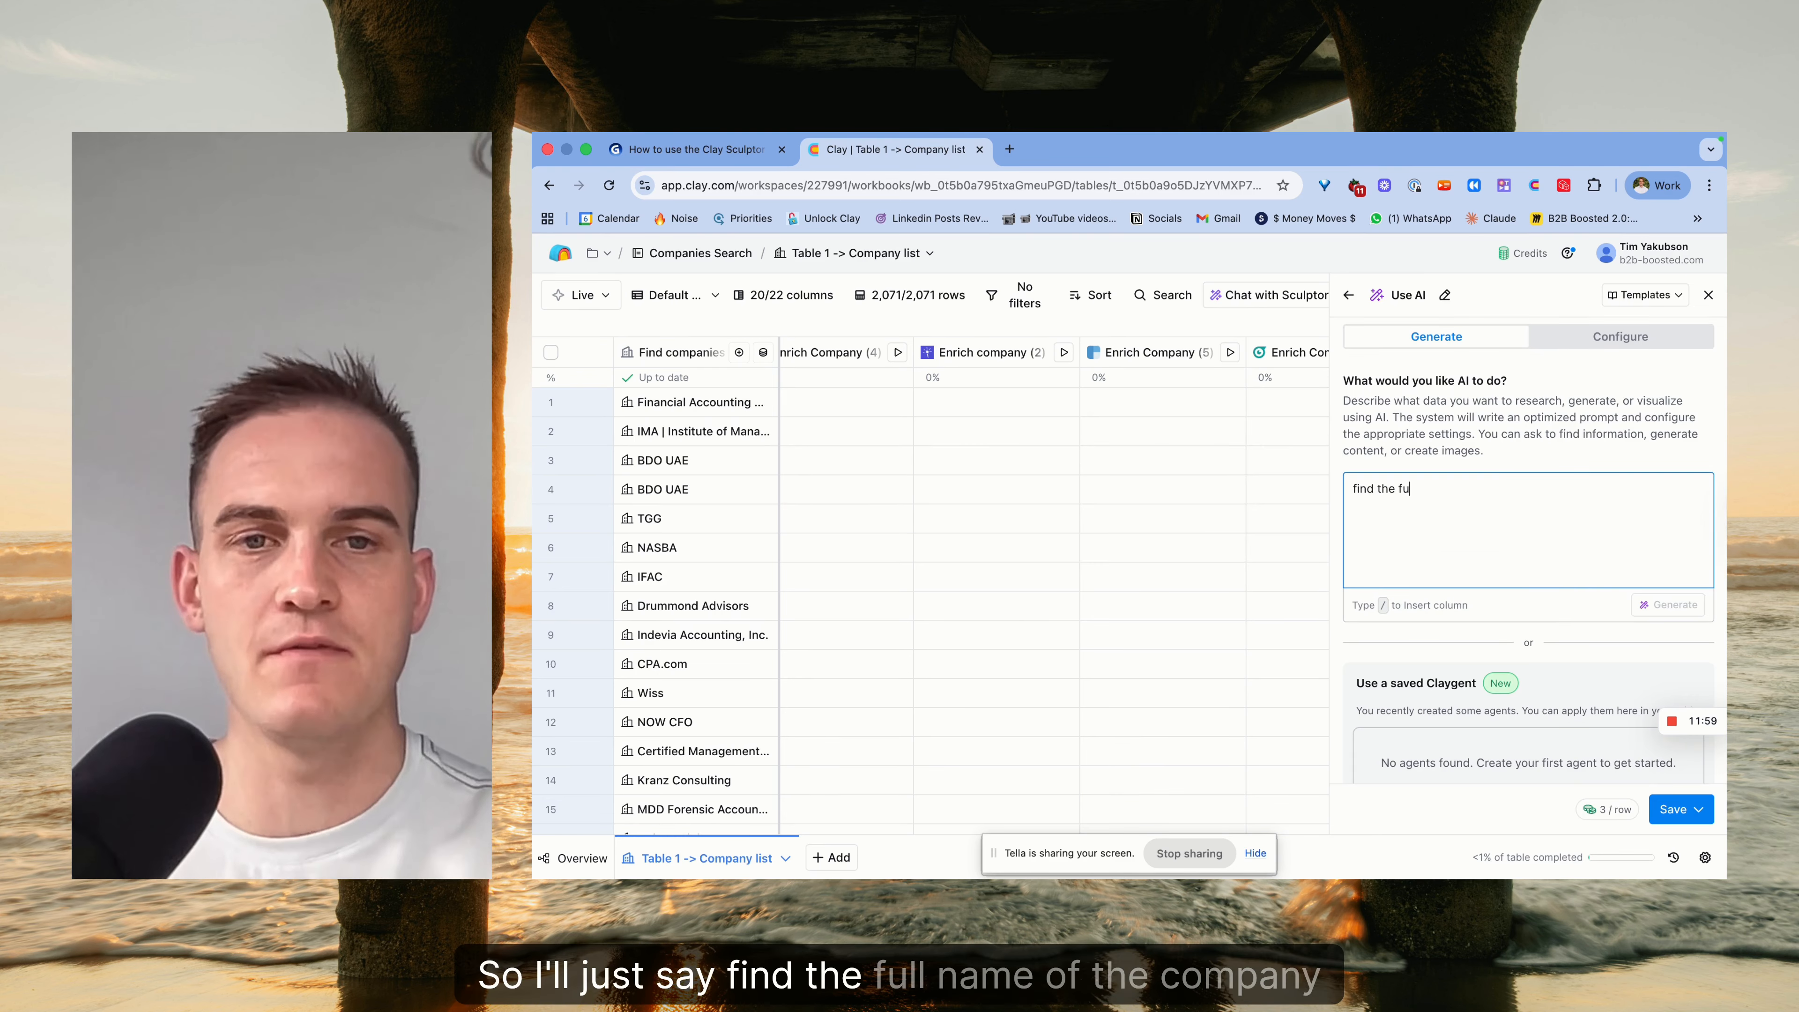
{"action": "type", "text": "ll name of the company "}
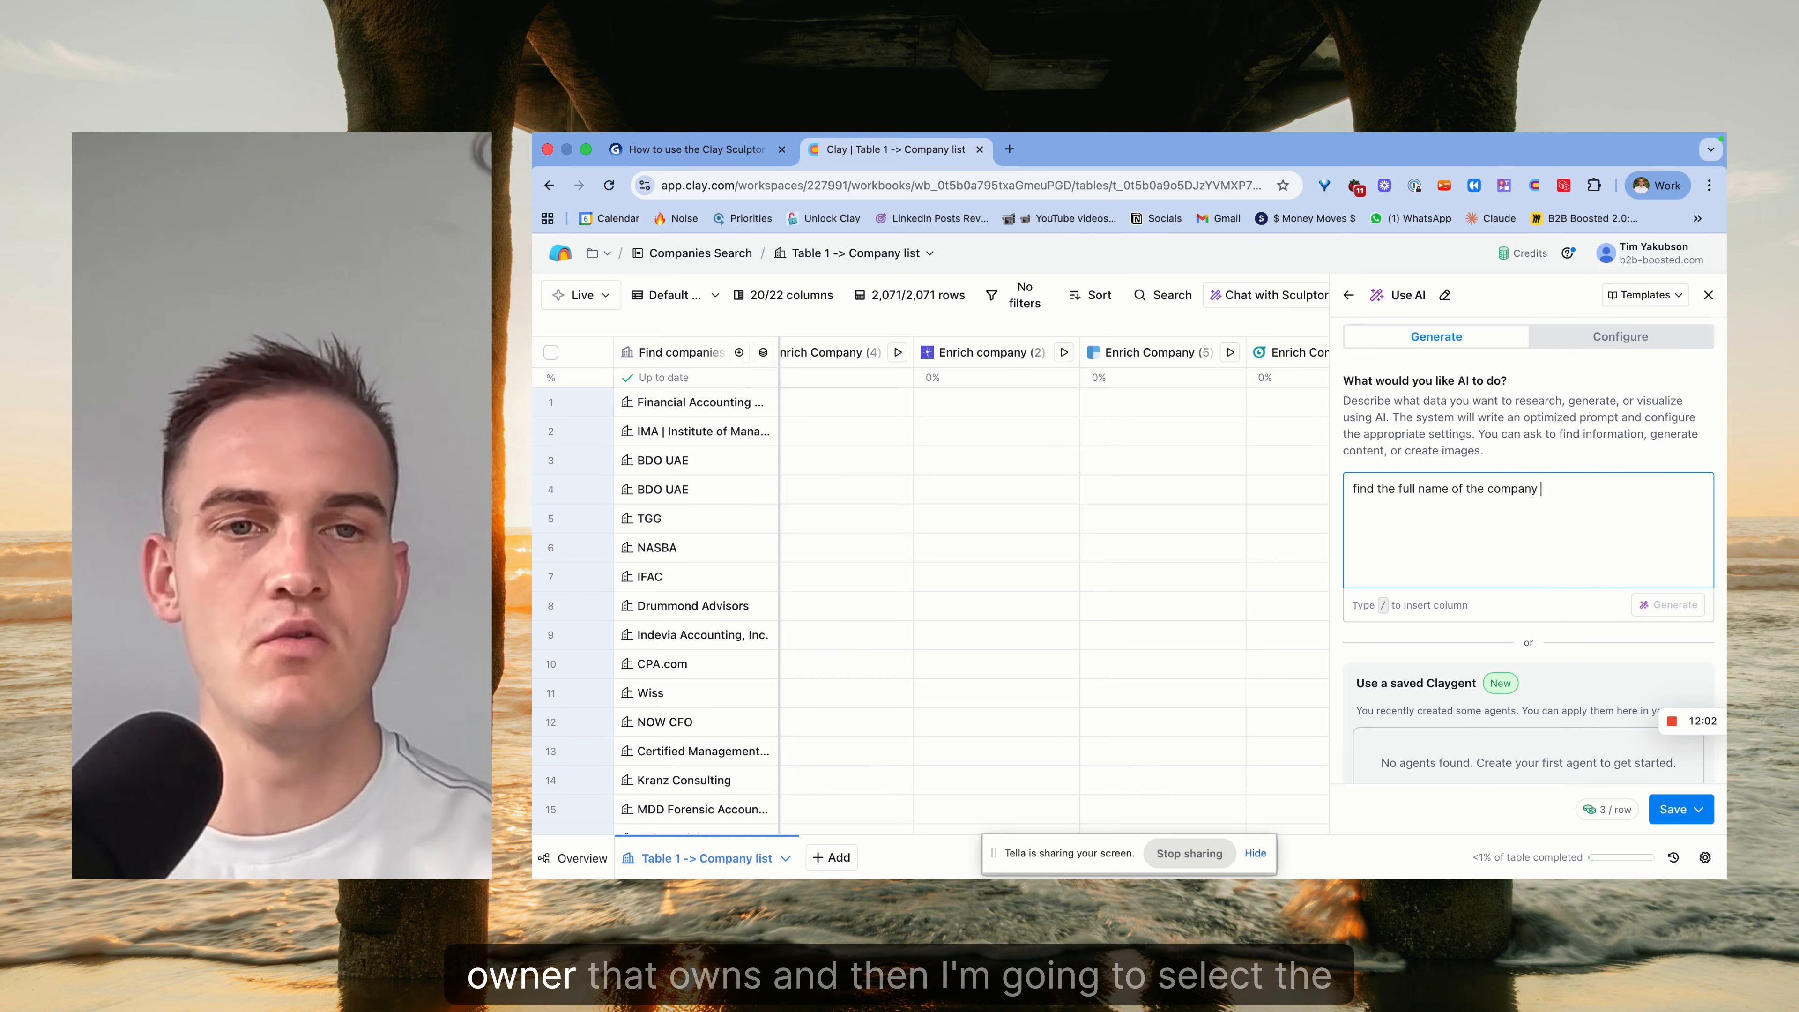
{"action": "type", "text": "owner that owns /"}
{"action": "key", "text": "Down"}
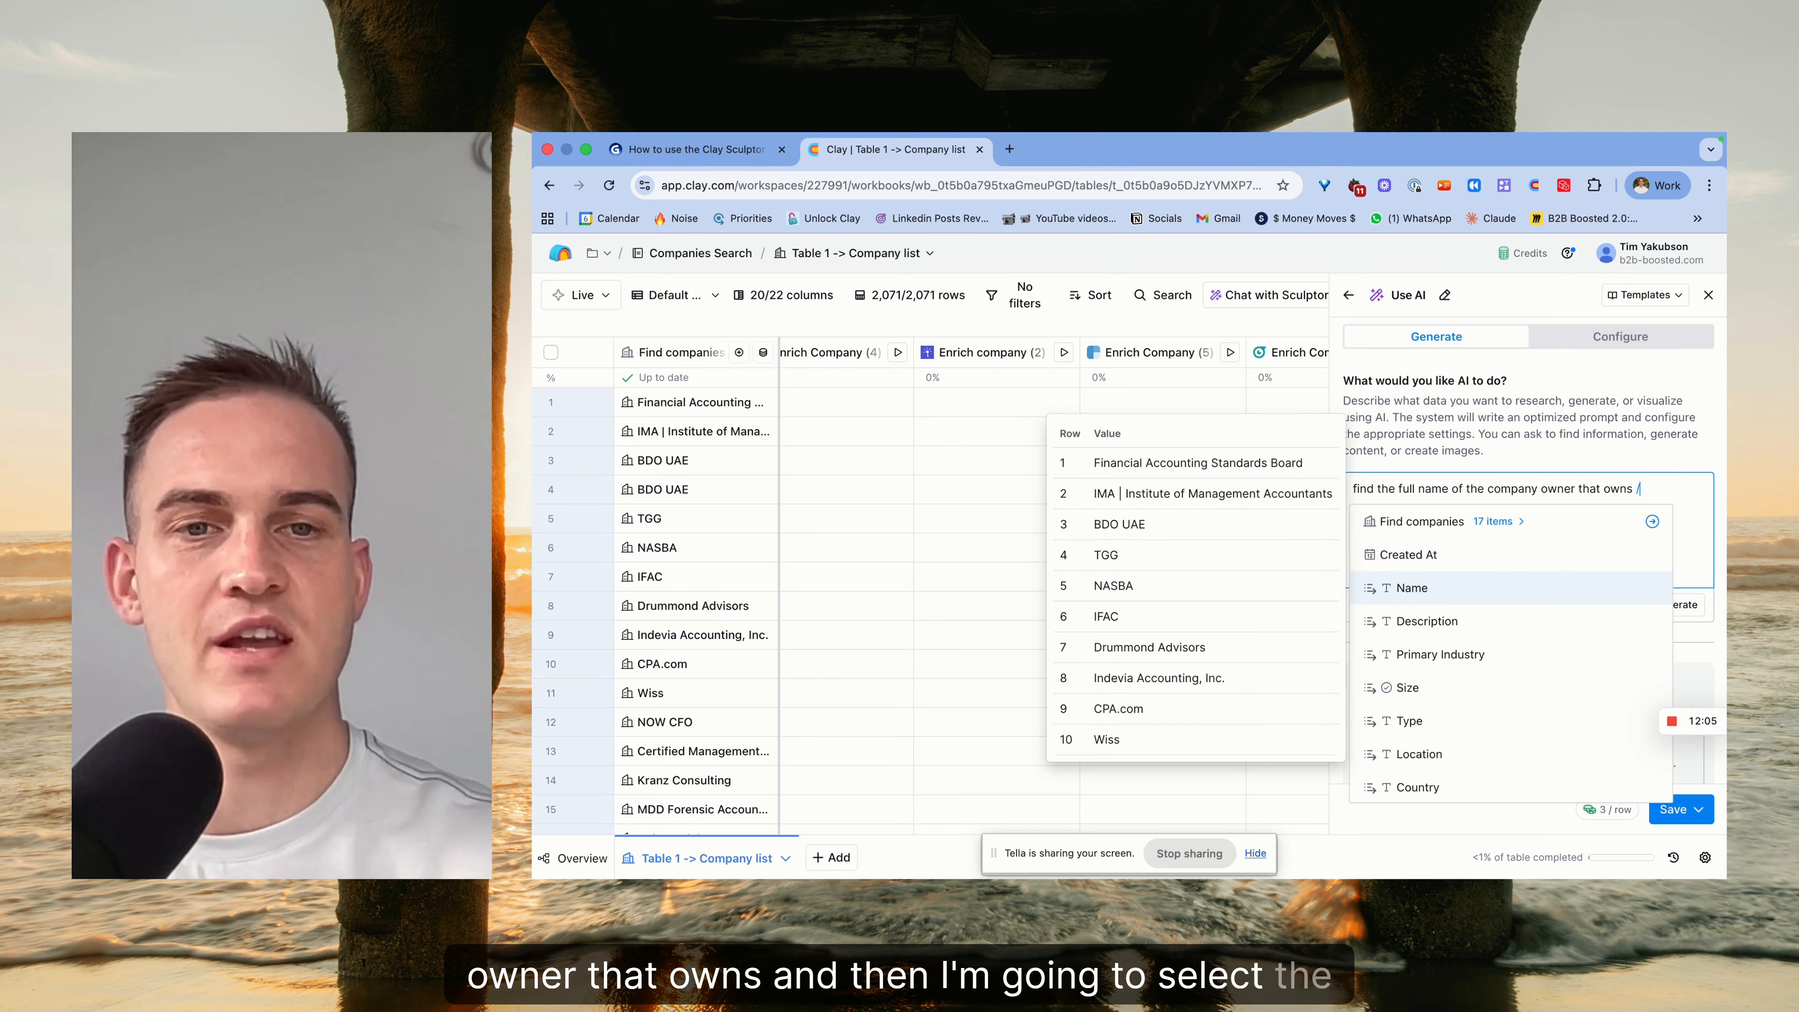
{"action": "key", "text": "Return"}
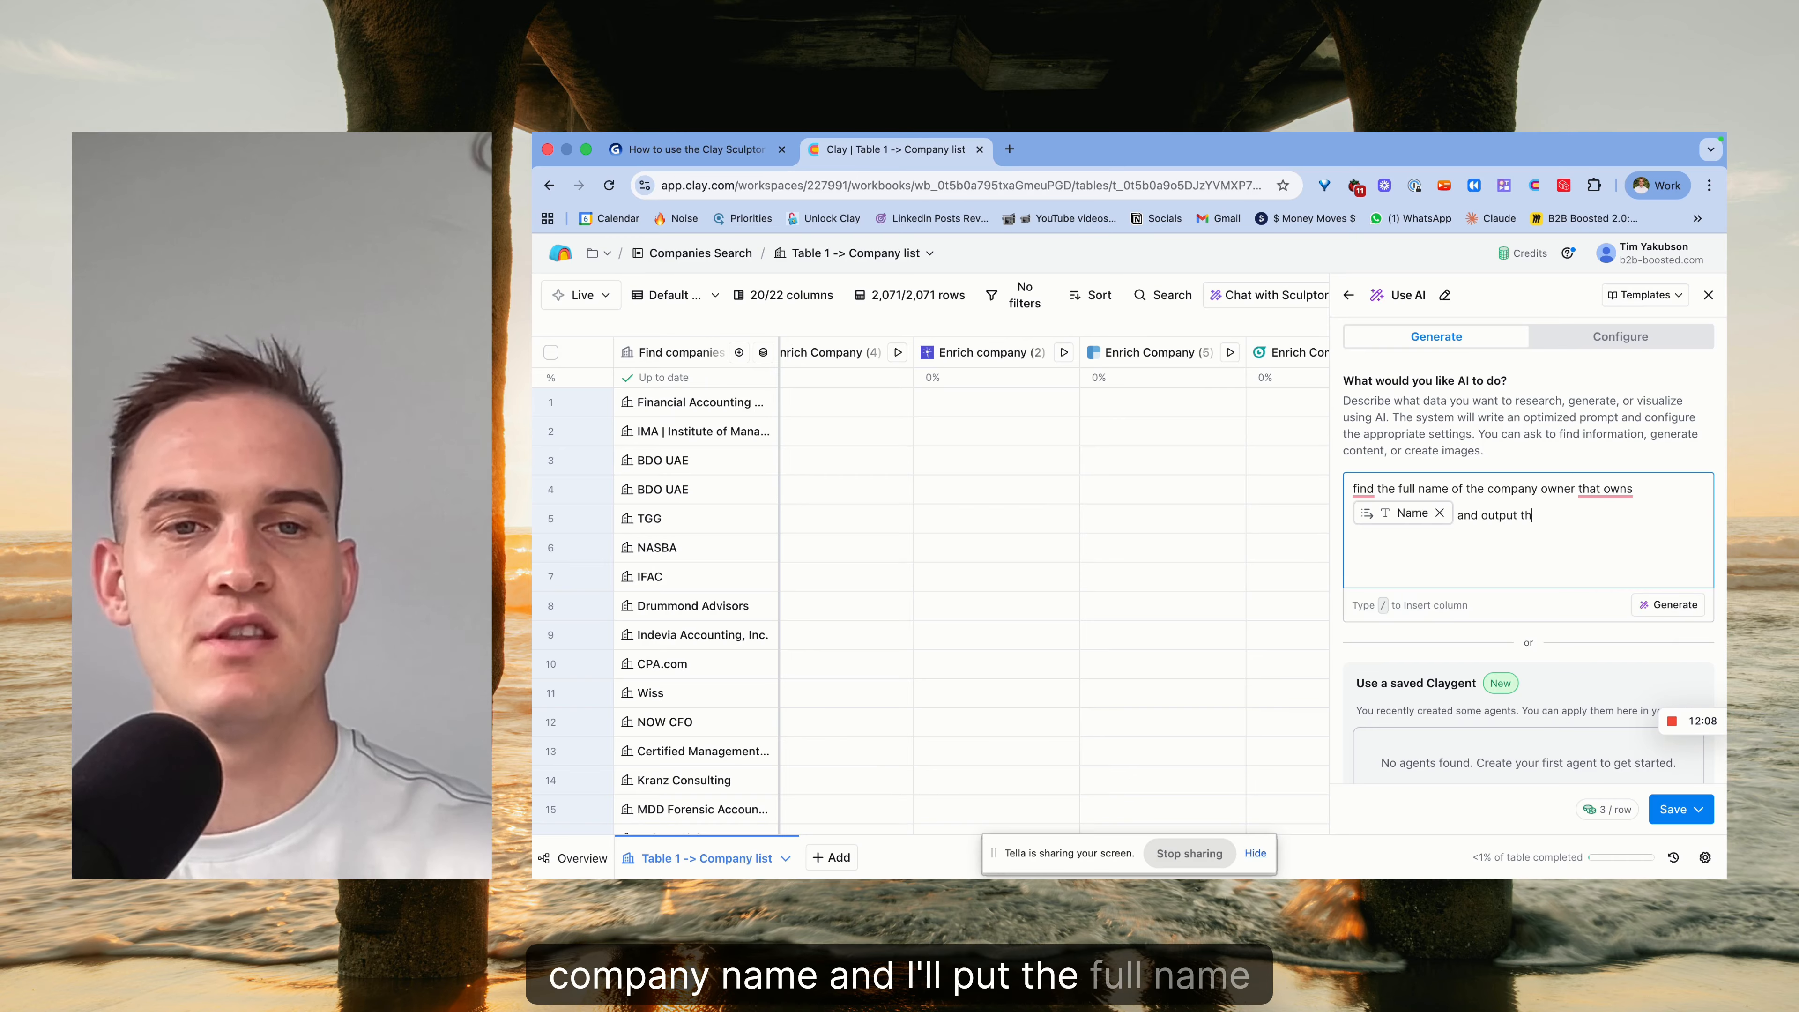
{"action": "type", "text": "ll name only and noth"}
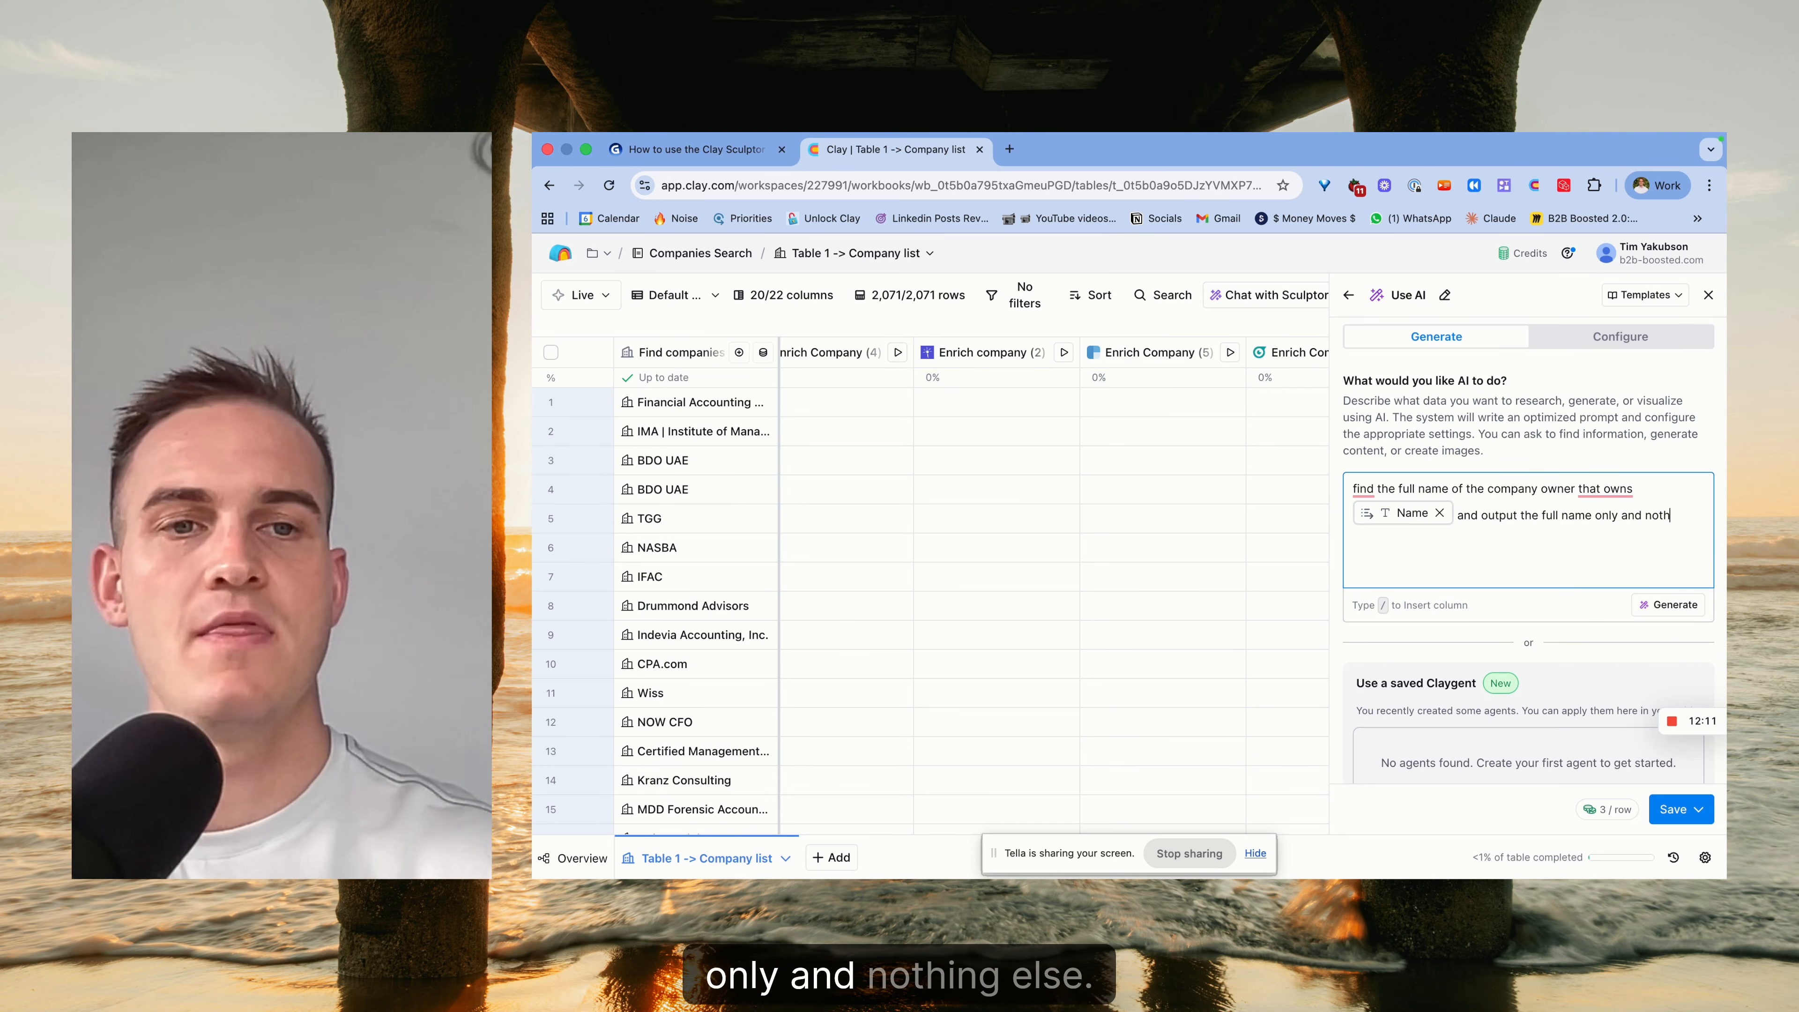
{"action": "type", "text": "ing else"}
Select the whole prompt text, switch to manual configuration and set the web research model to GPT 4o Mini.
{"action": "key", "text": "super+a"}
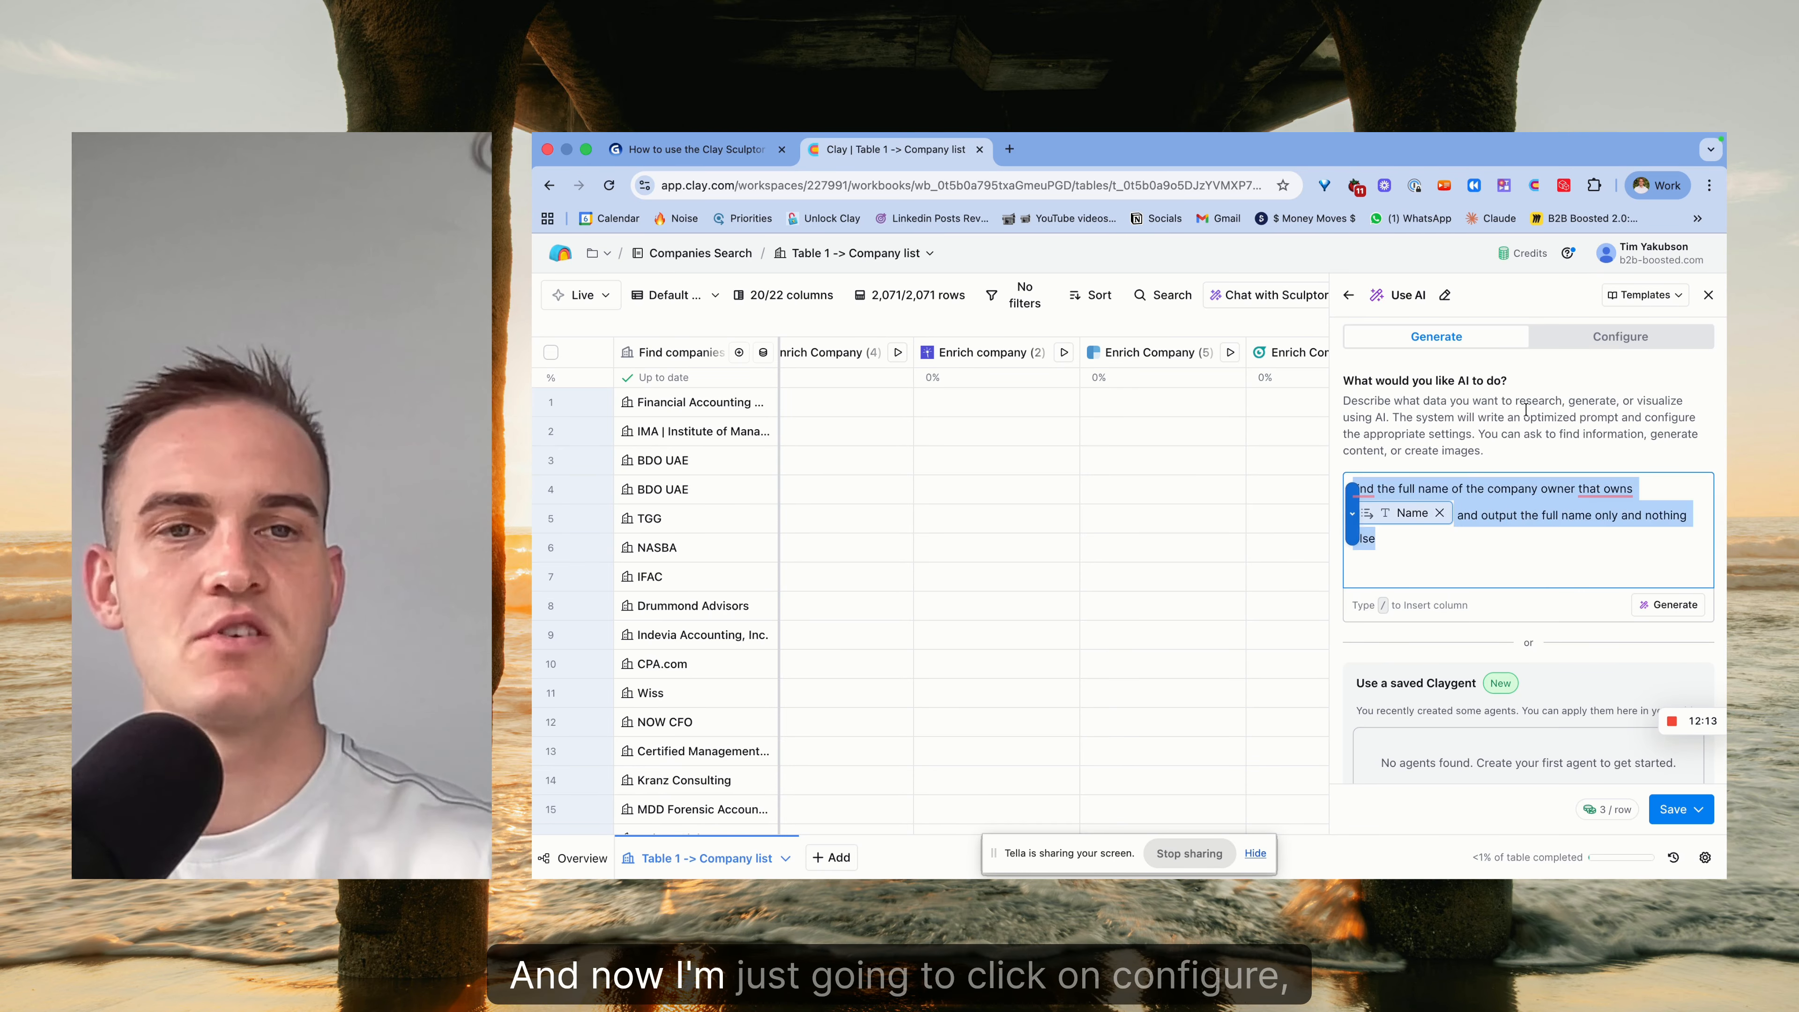
{"action": "left_click", "coordinate": [1574, 348]}
{"action": "left_click", "coordinate": [1487, 456]}
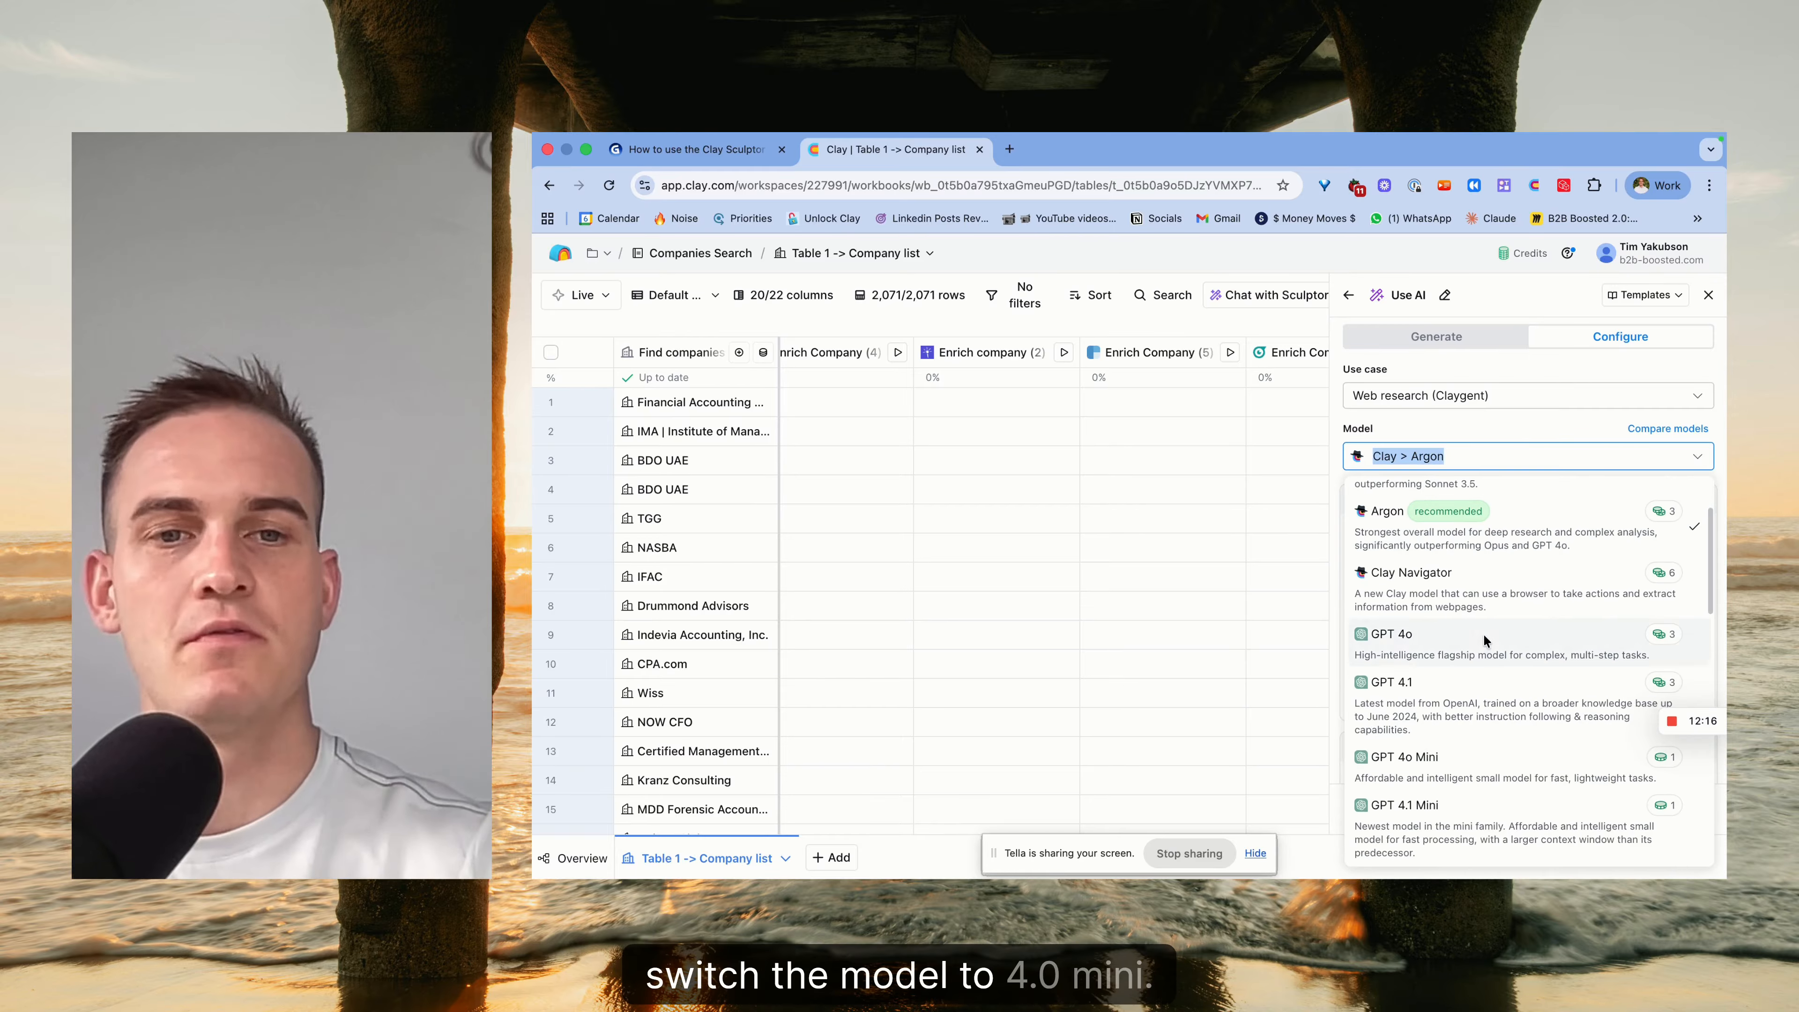
{"action": "left_click", "coordinate": [1511, 751]}
Generate and save a conditional run formula from "only run if [Fit Status] contains "good"", inserting the Fit Status column.
{"action": "scroll", "coordinate": [1496, 715], "scroll_direction": "down", "scroll_amount": 10}
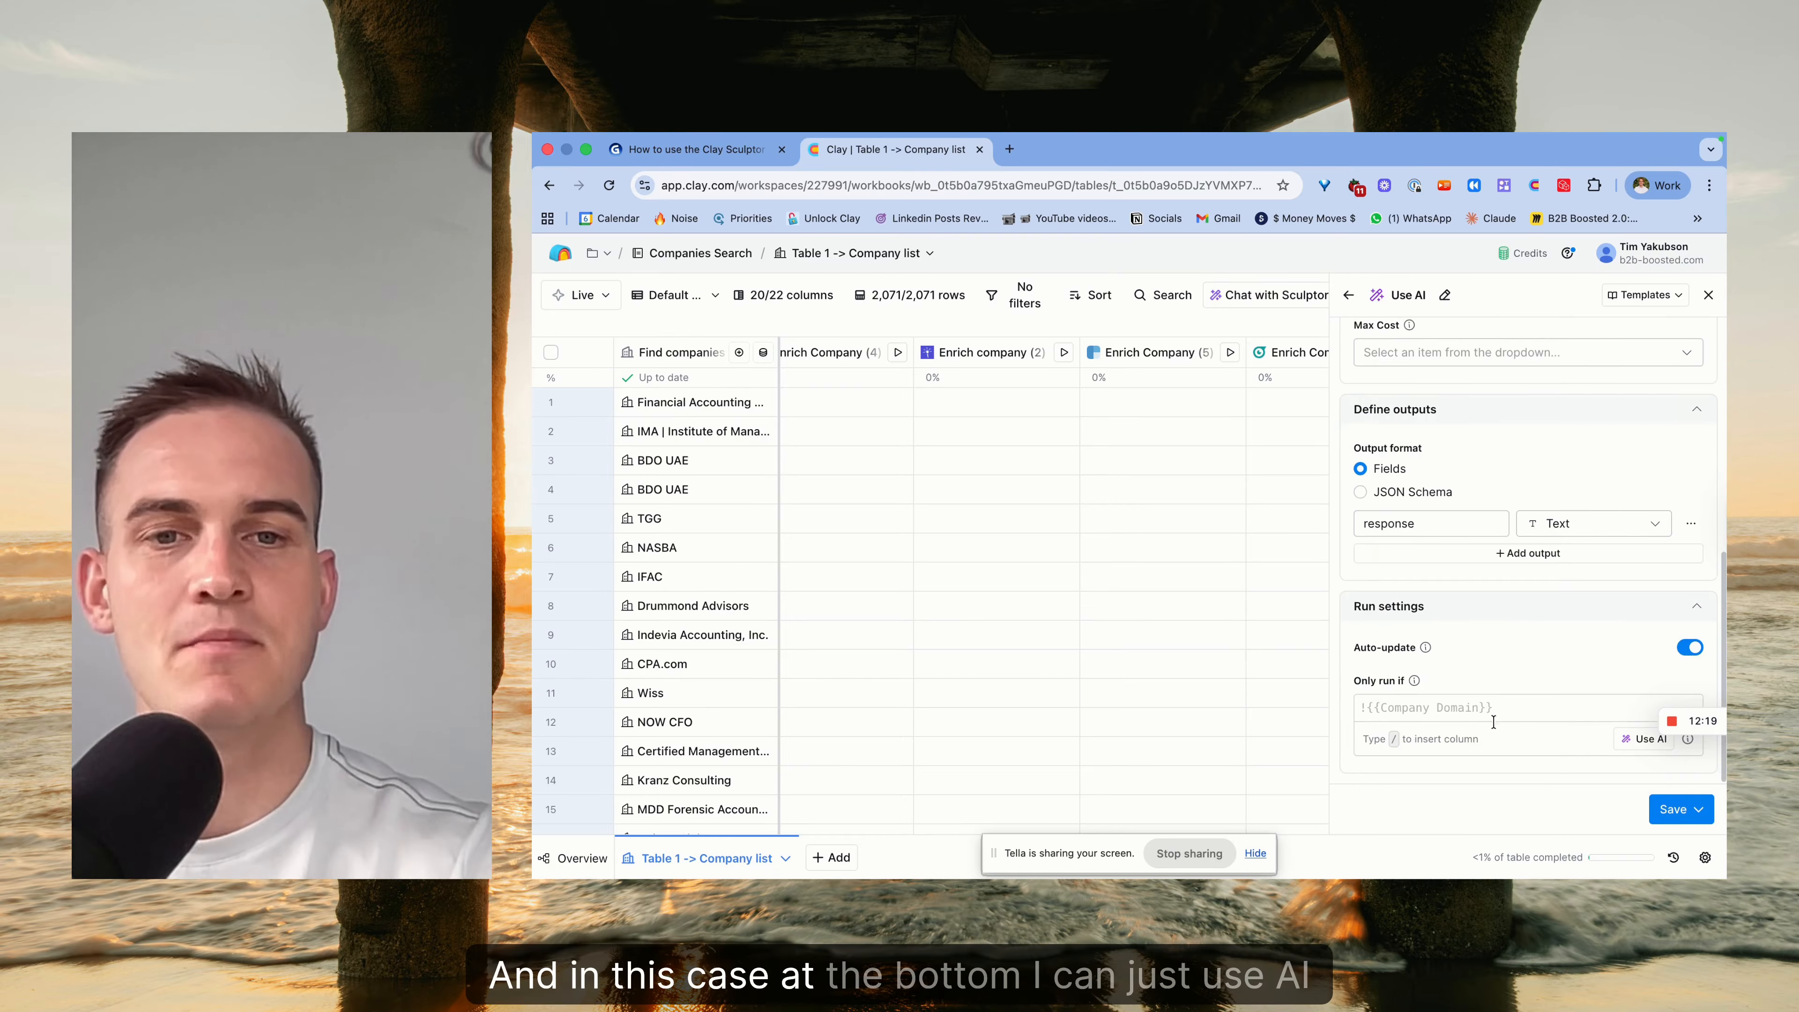
{"action": "left_click", "coordinate": [1630, 741]}
{"action": "type", "text": "only r"}
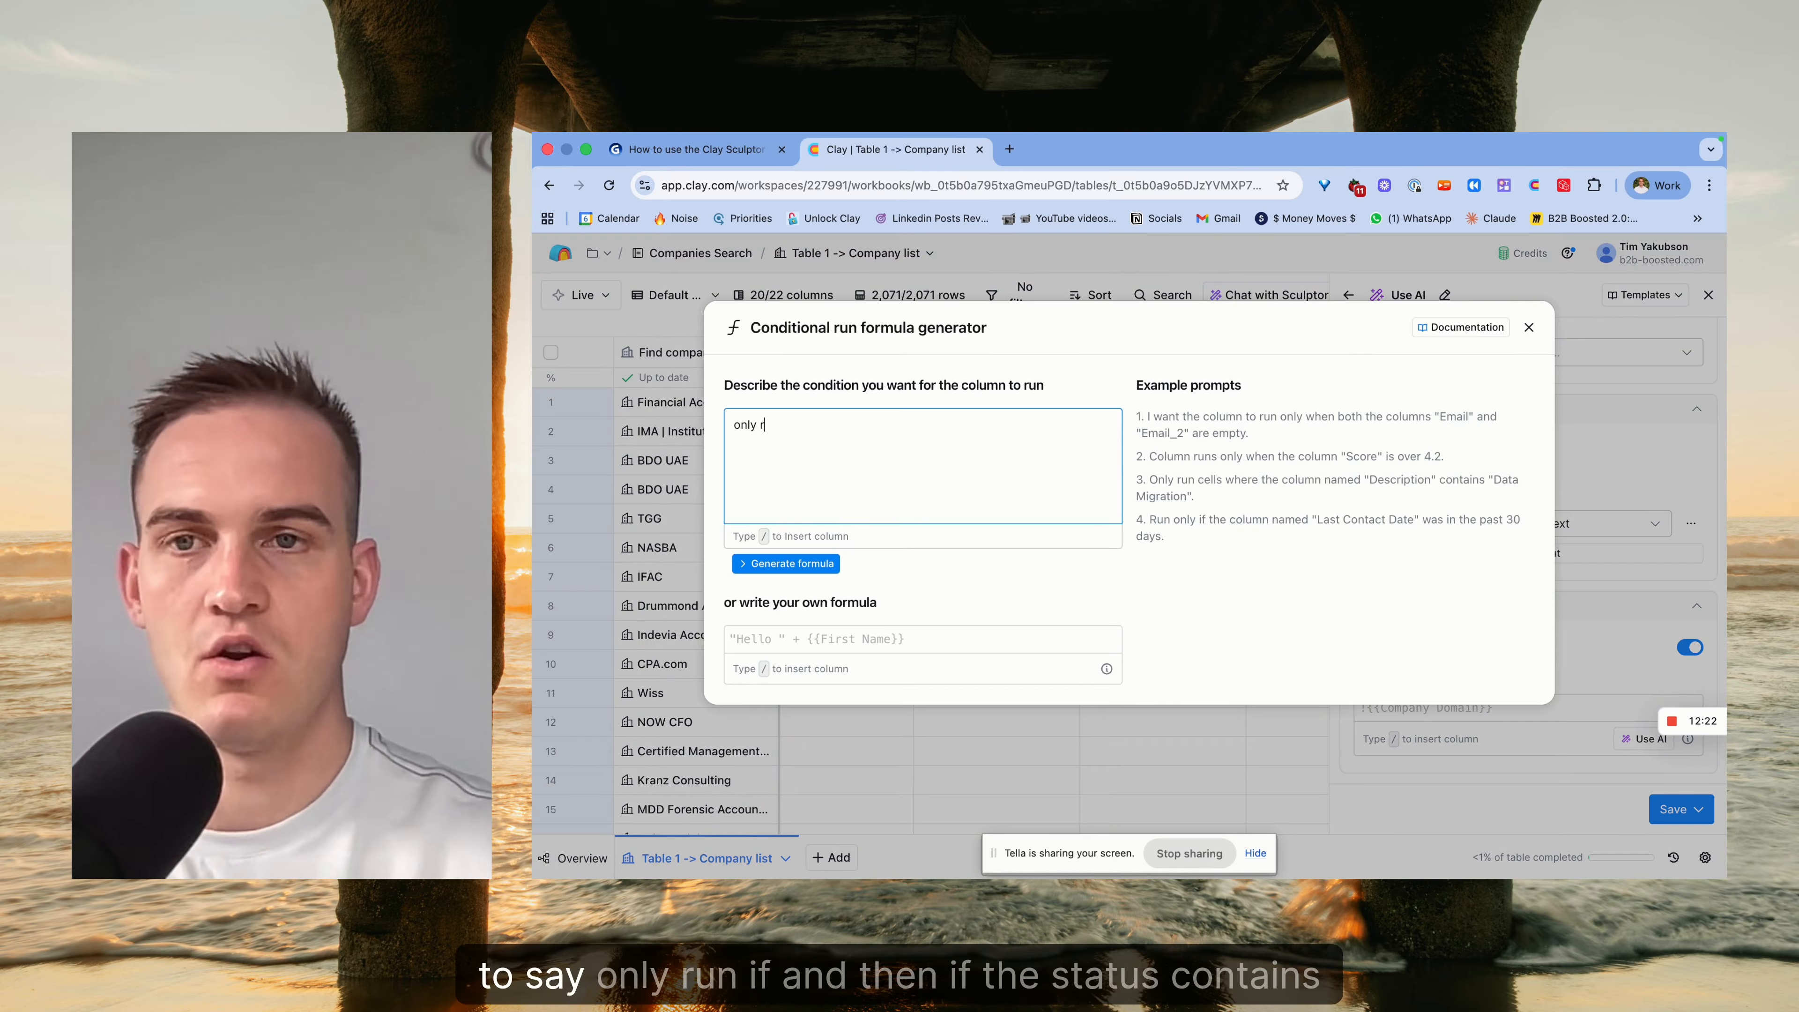
{"action": "type", "text": "un if /"}
{"action": "scroll", "coordinate": [879, 637], "scroll_direction": "down", "scroll_amount": 5}
{"action": "left_click", "coordinate": [894, 689]}
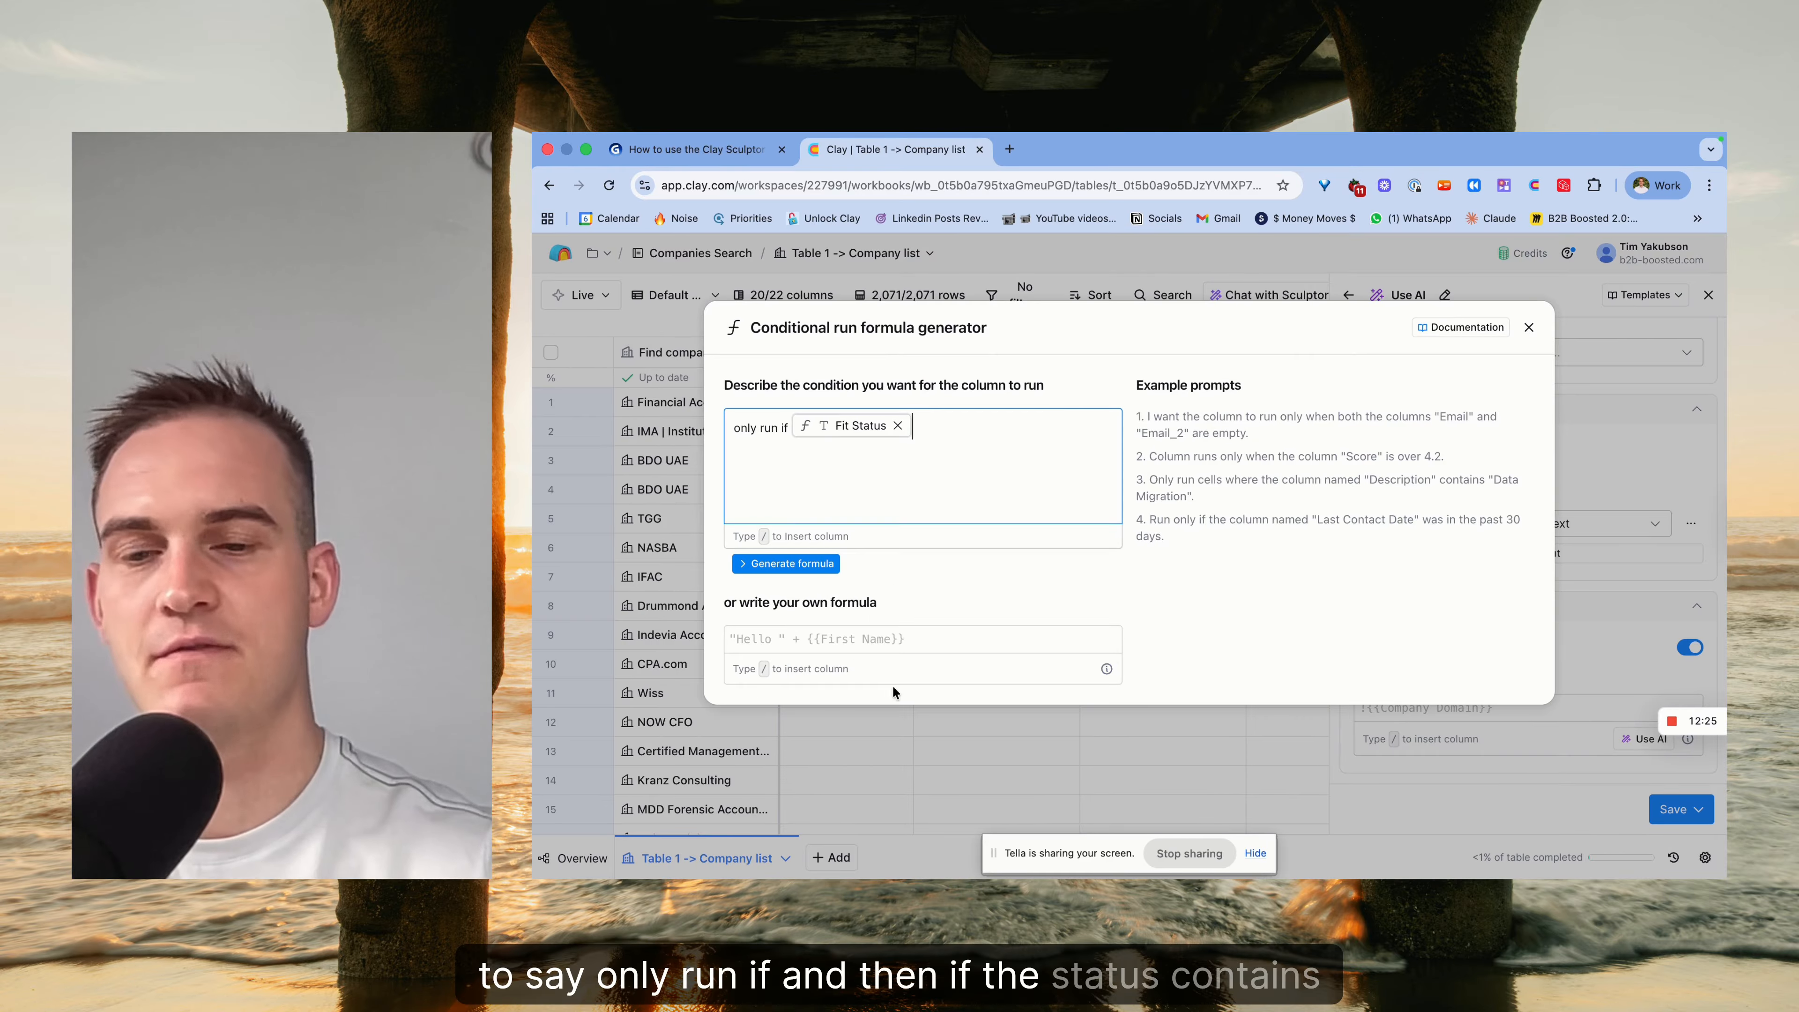
{"action": "type", "text": "contains \"good\""}
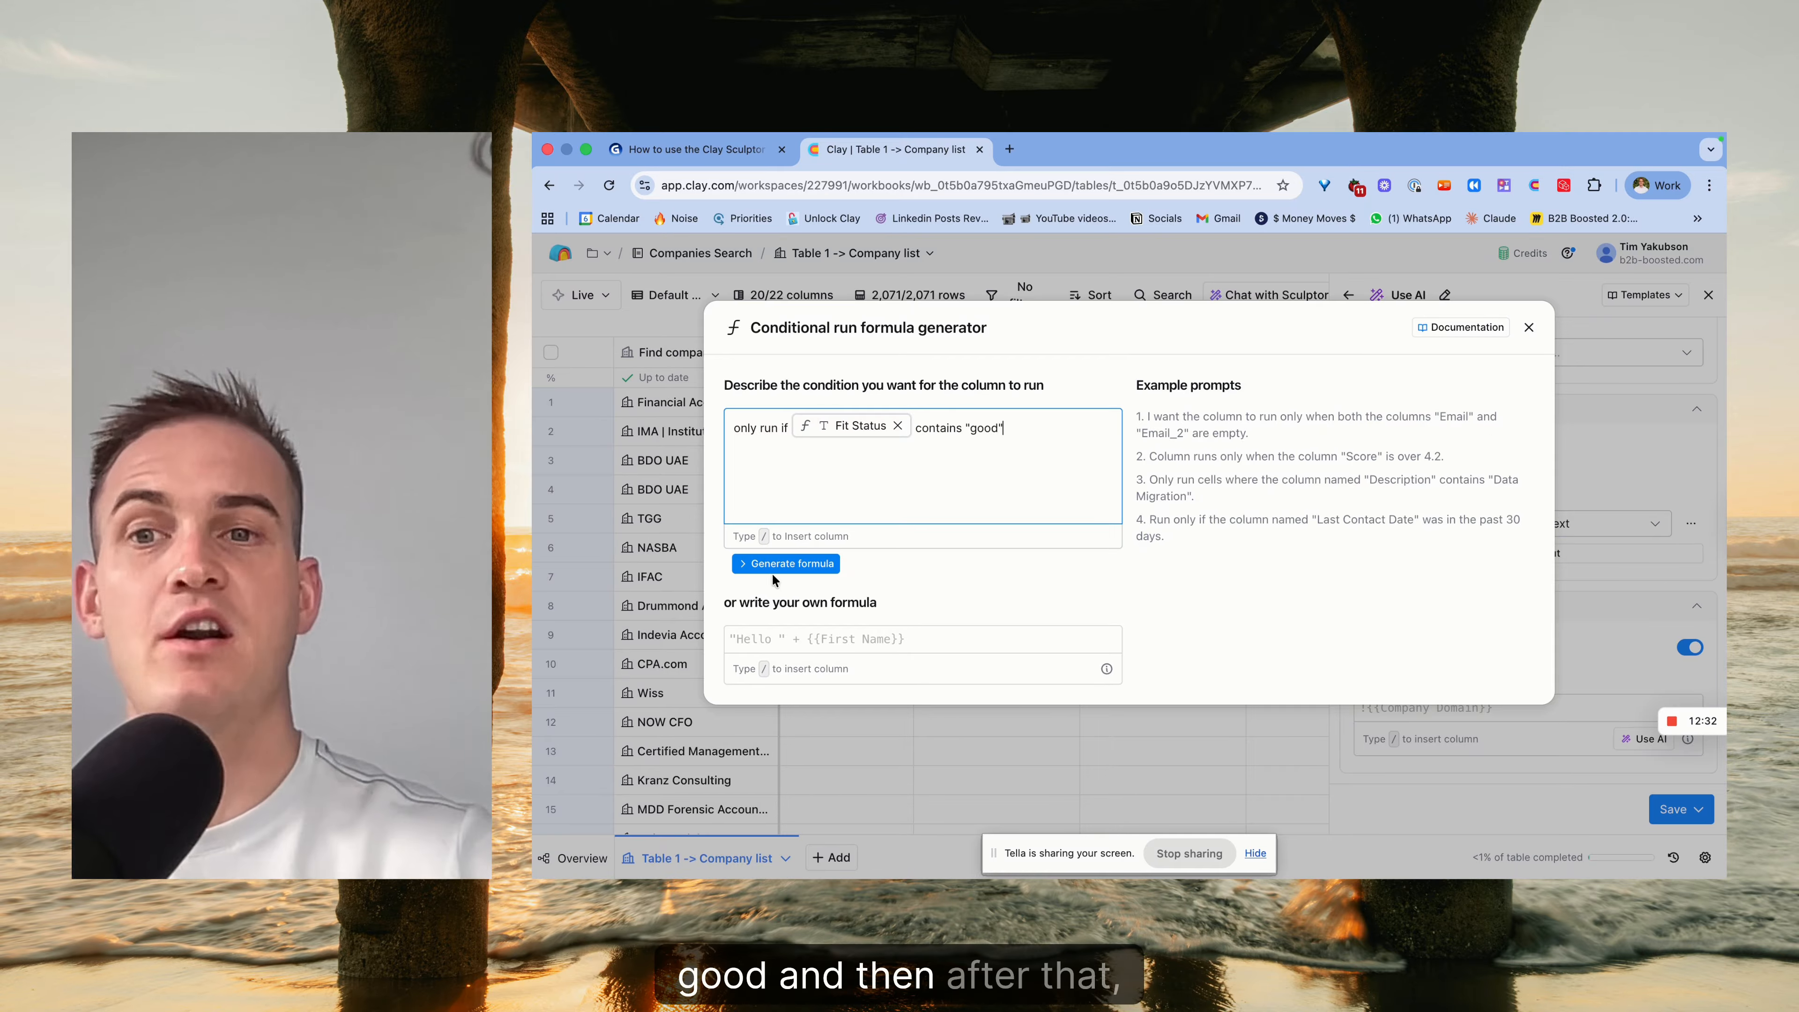
{"action": "left_click", "coordinate": [768, 564]}
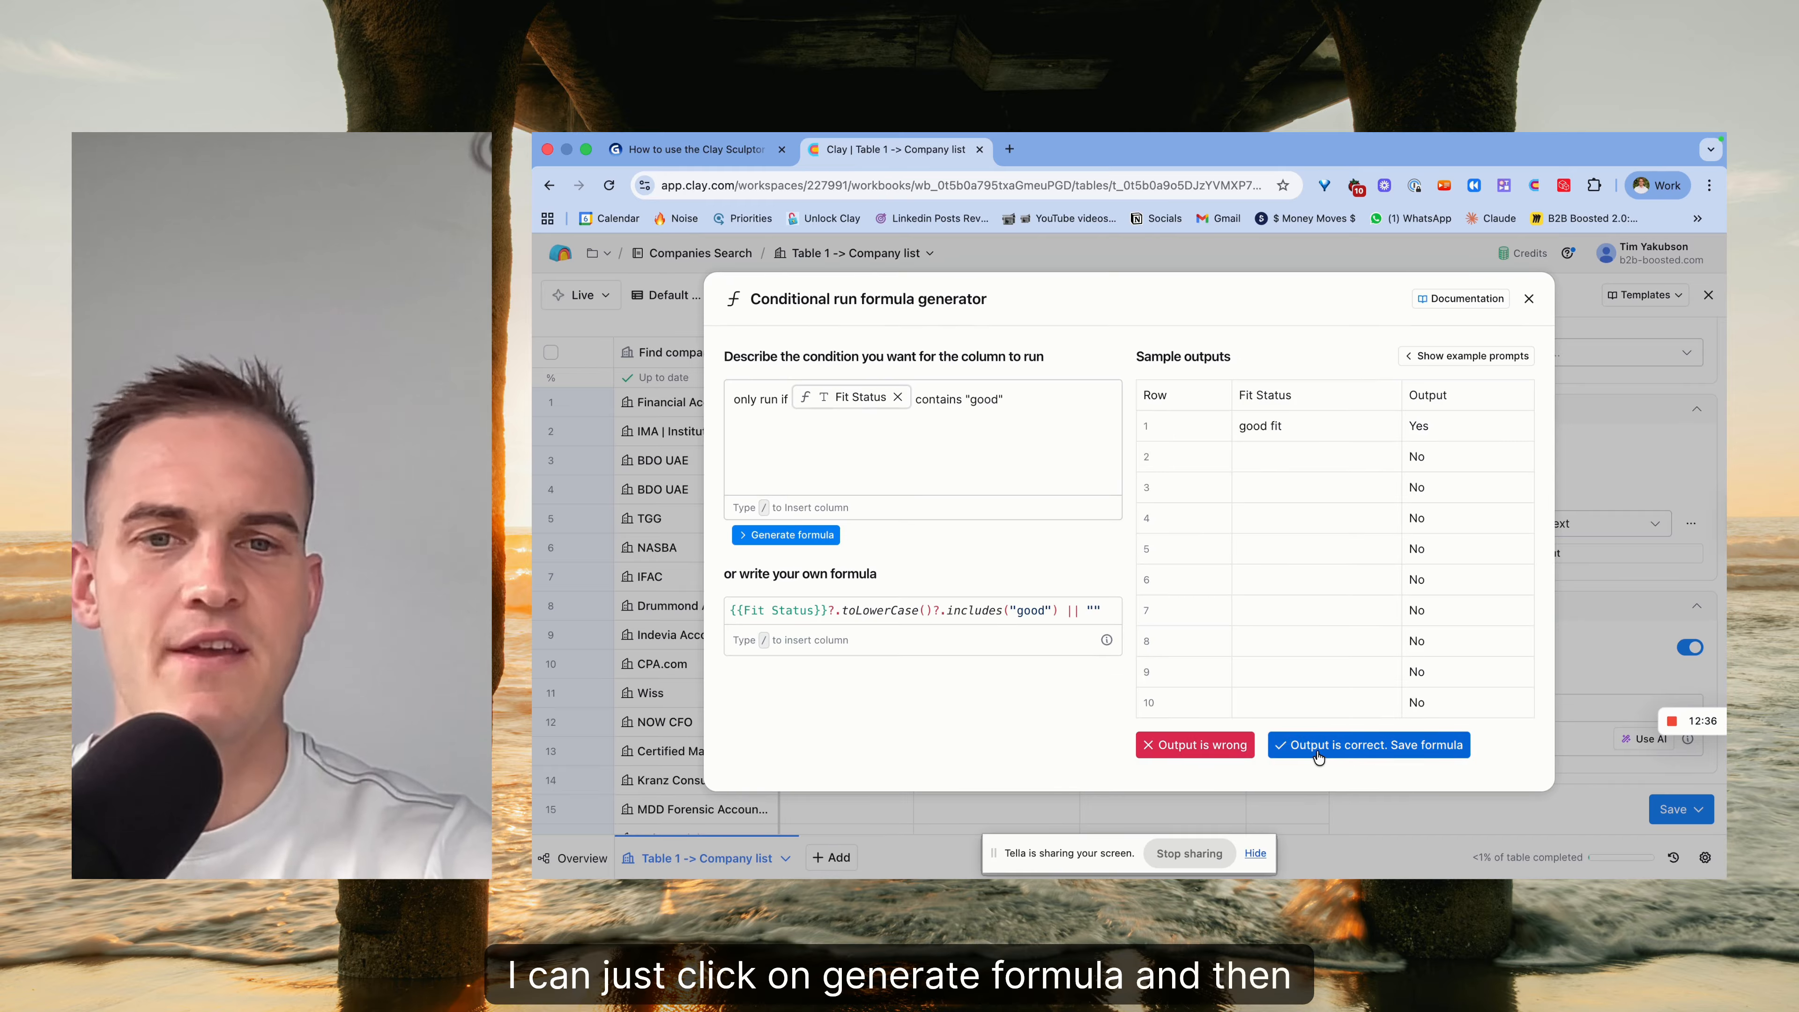
{"action": "left_click", "coordinate": [1371, 743]}
Save the Claygent enrichment without running it, and run its Owner Full Name column individually for the first five rows.
{"action": "left_click", "coordinate": [1698, 808]}
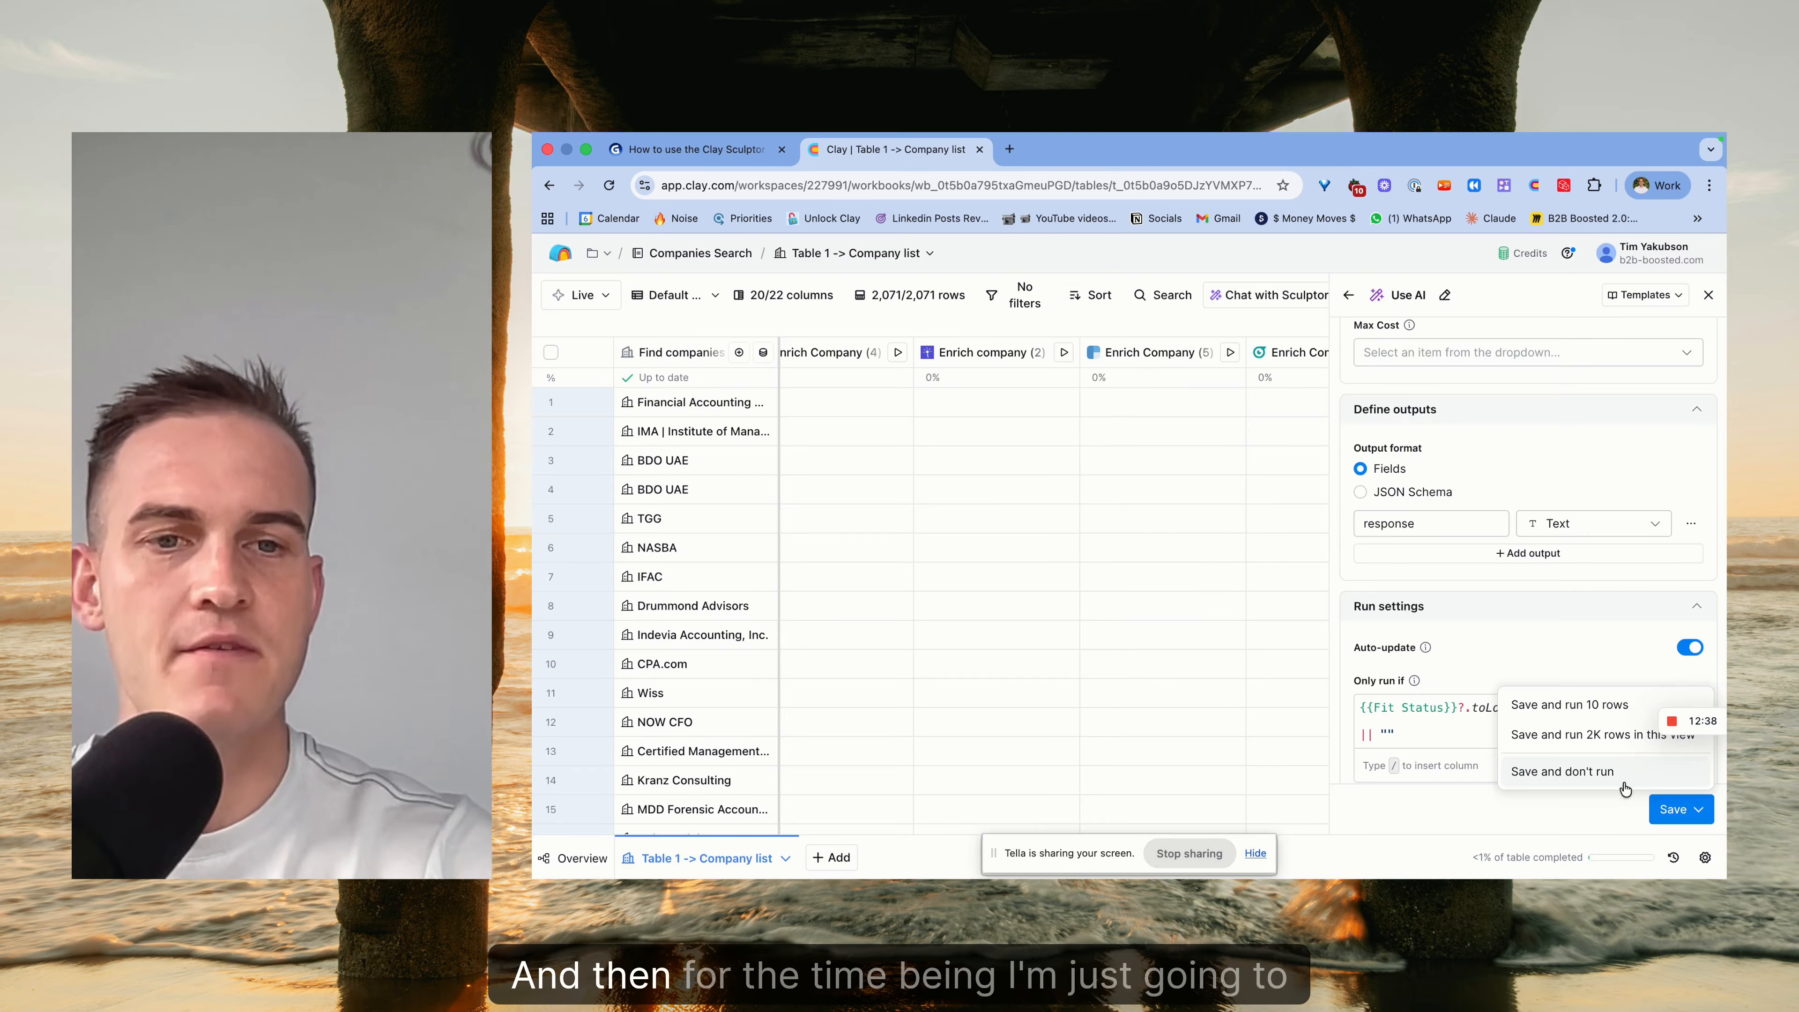
{"action": "left_click", "coordinate": [1558, 769]}
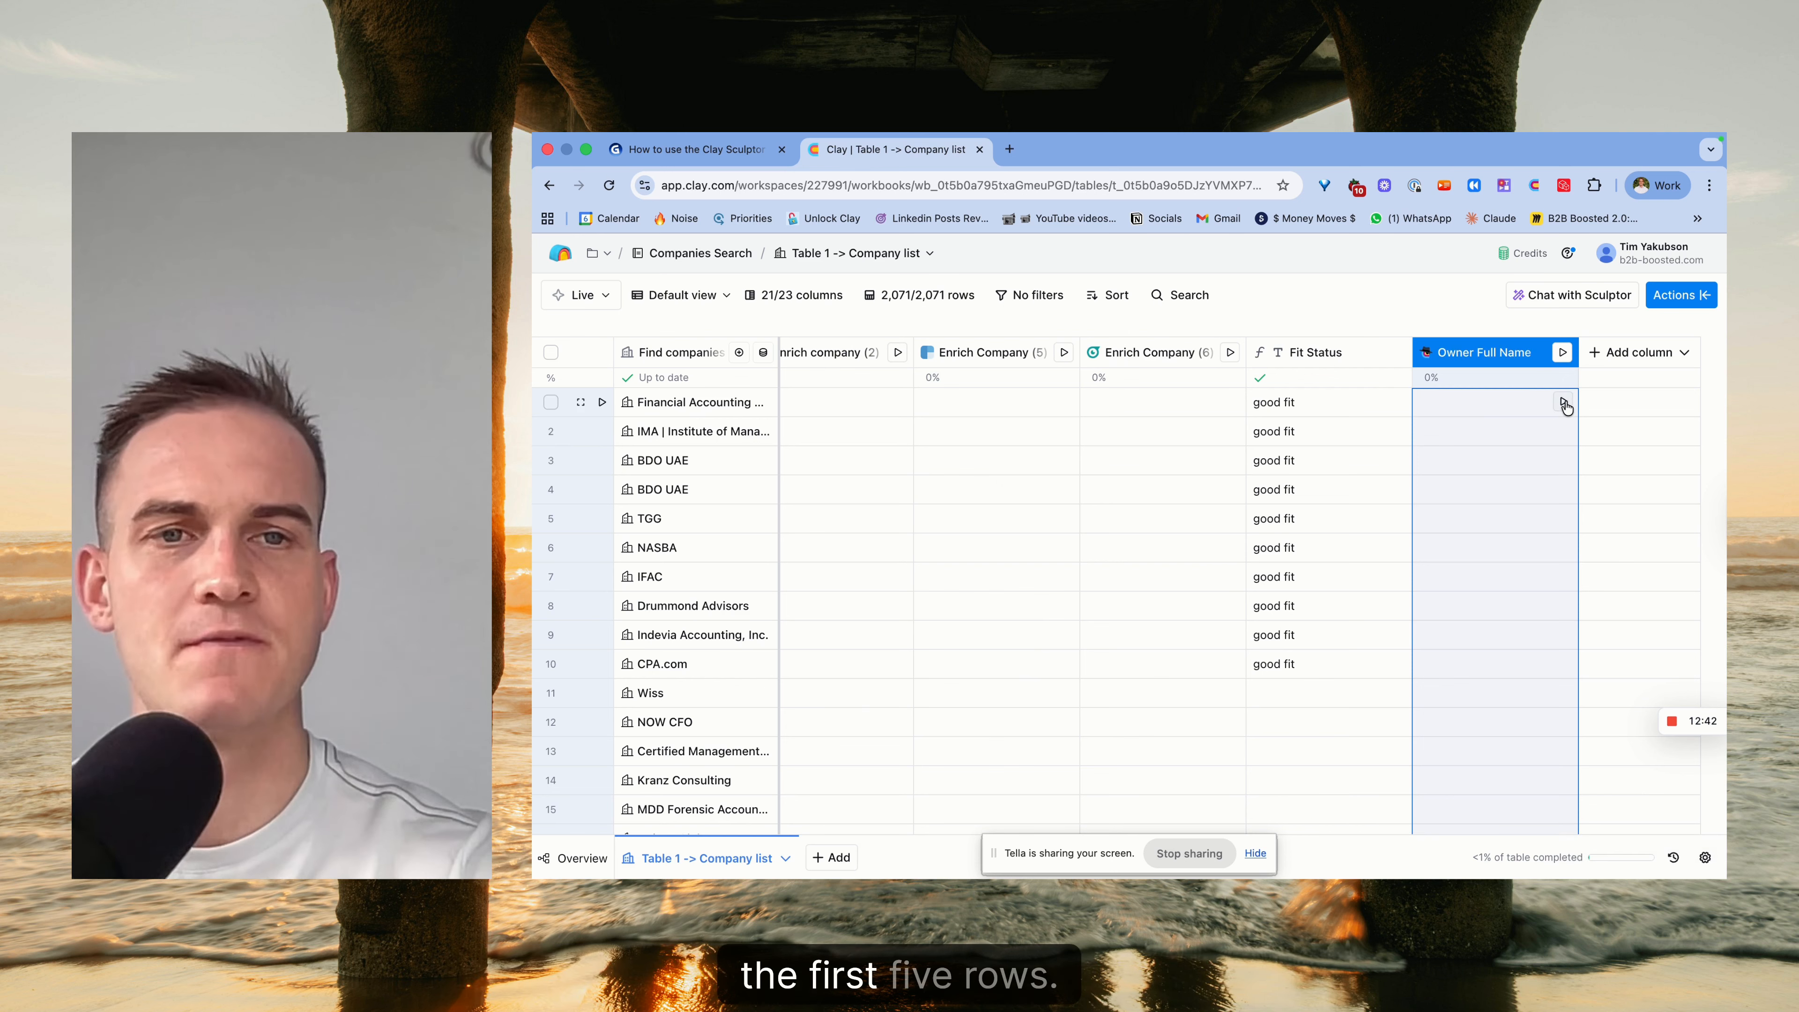
{"action": "left_click", "coordinate": [1558, 430]}
{"action": "left_click", "coordinate": [1587, 462]}
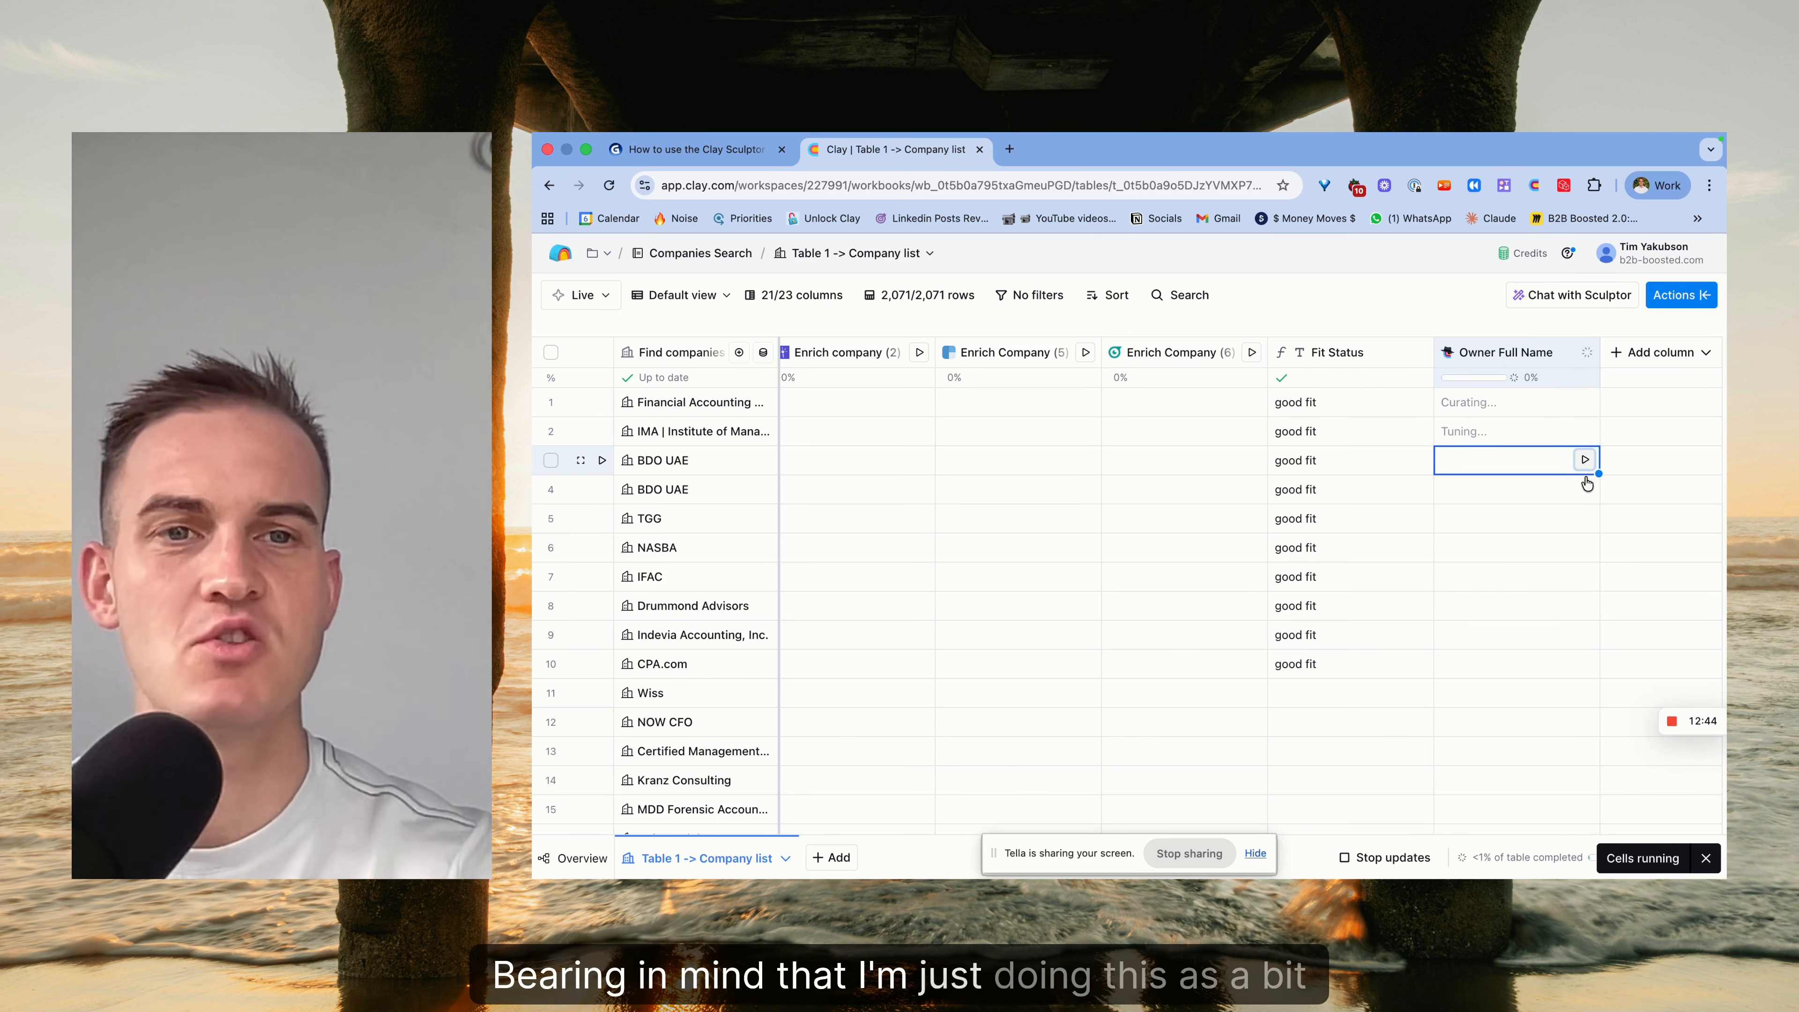
{"action": "left_click", "coordinate": [1586, 488]}
{"action": "left_click", "coordinate": [1578, 516]}
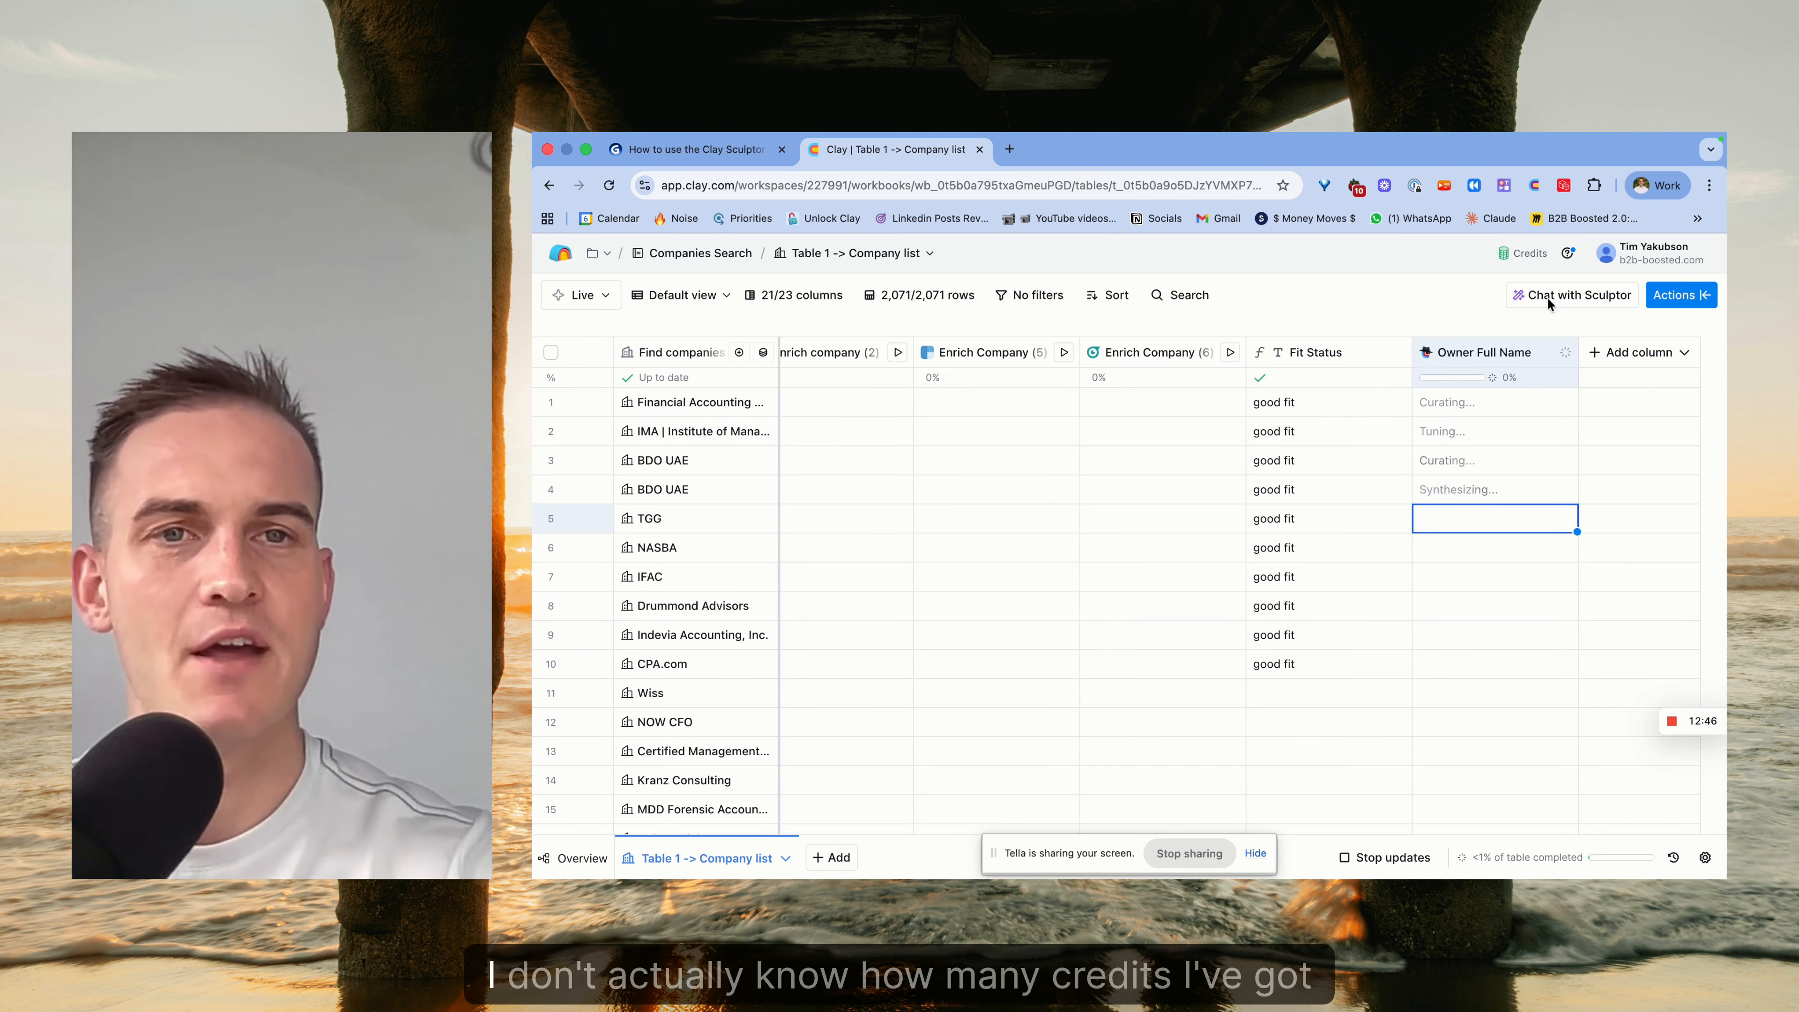
Check the workspace's available credits and widen the Owner Full Name column slightly.
{"action": "left_click", "coordinate": [1517, 256]}
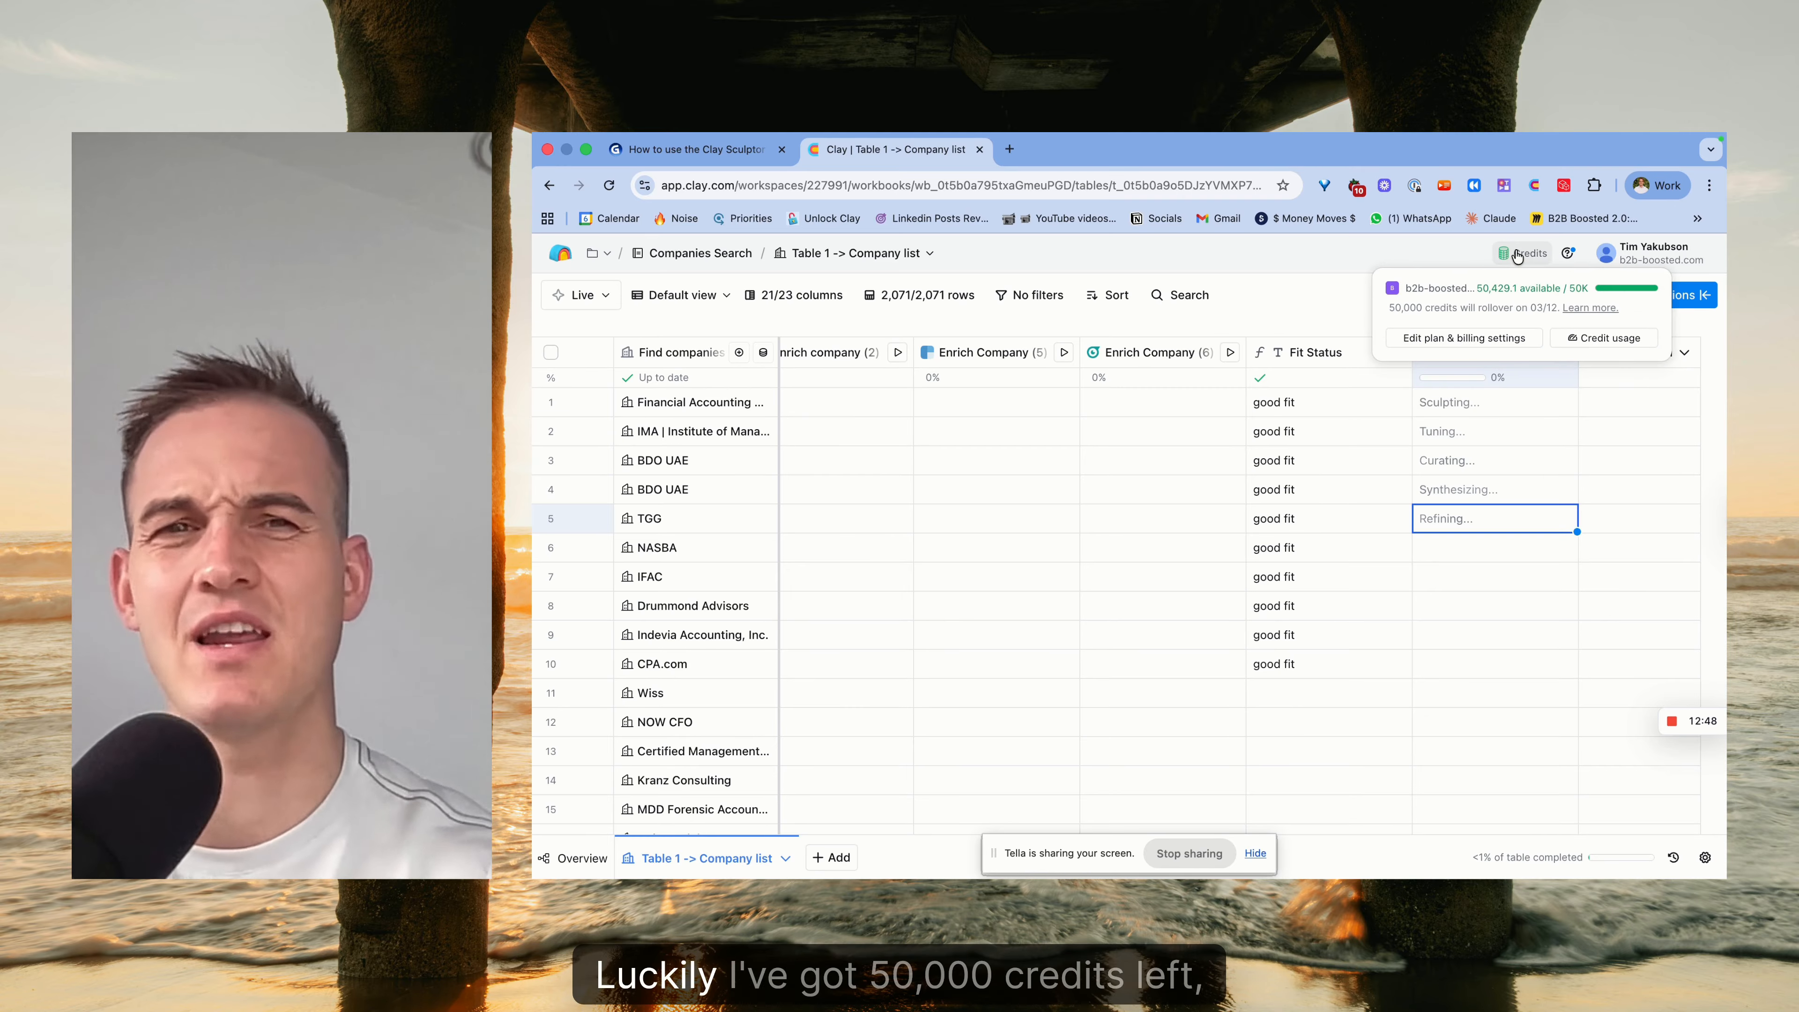
{"action": "left_click", "coordinate": [1517, 255]}
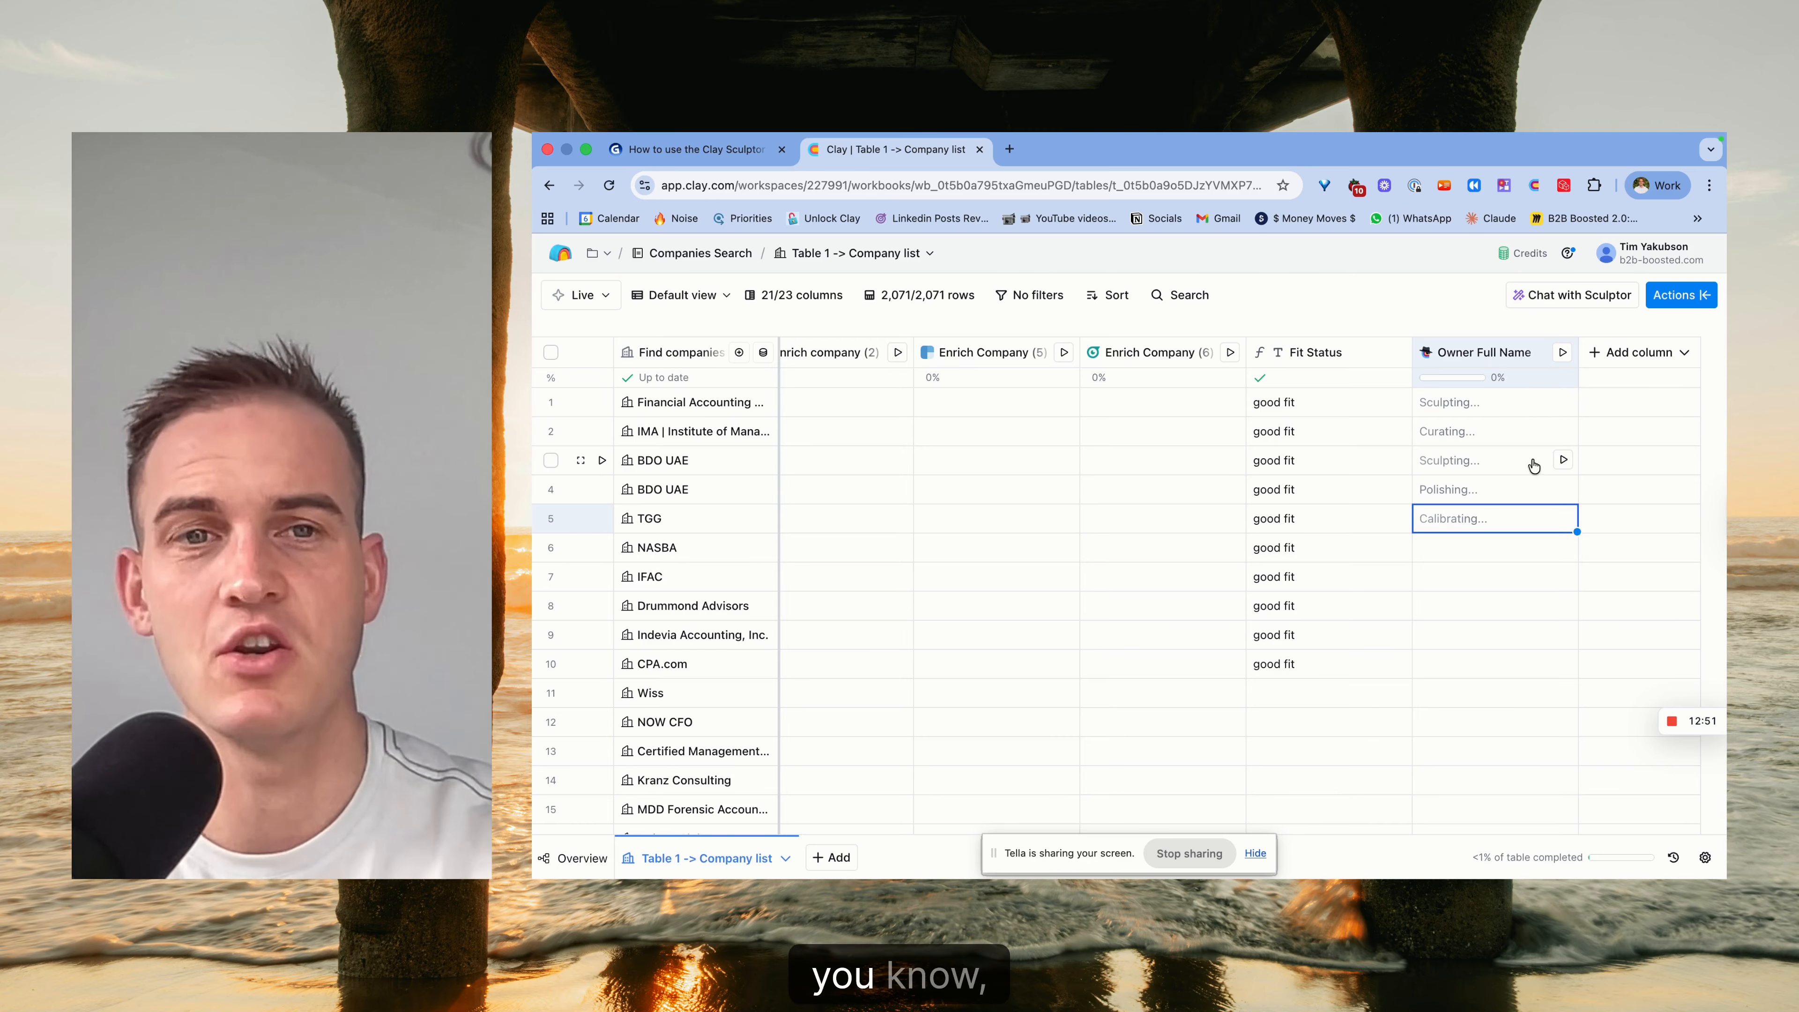
{"action": "left_click_drag", "start_coordinate": [1577, 354], "coordinate": [1622, 354]}
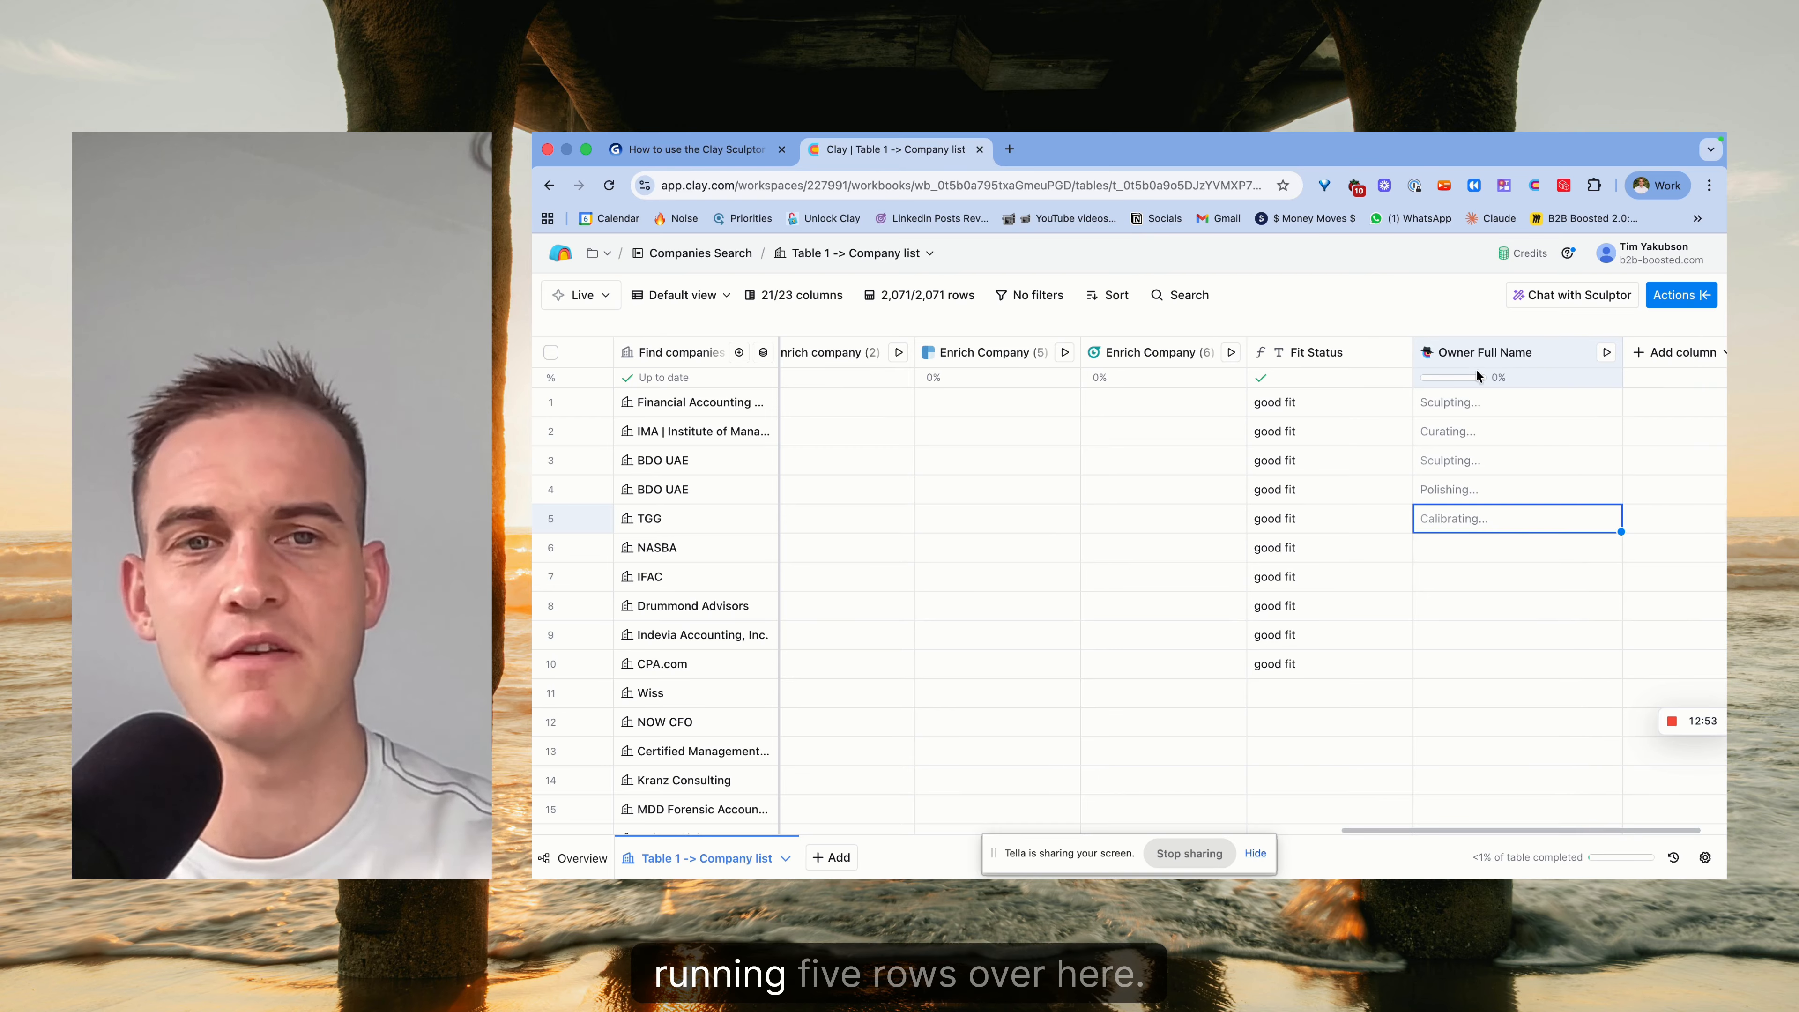
{"action": "scroll", "coordinate": [1496, 553], "scroll_direction": "down", "scroll_amount": 1}
{"action": "scroll", "coordinate": [1497, 556], "scroll_direction": "right", "scroll_amount": 1}
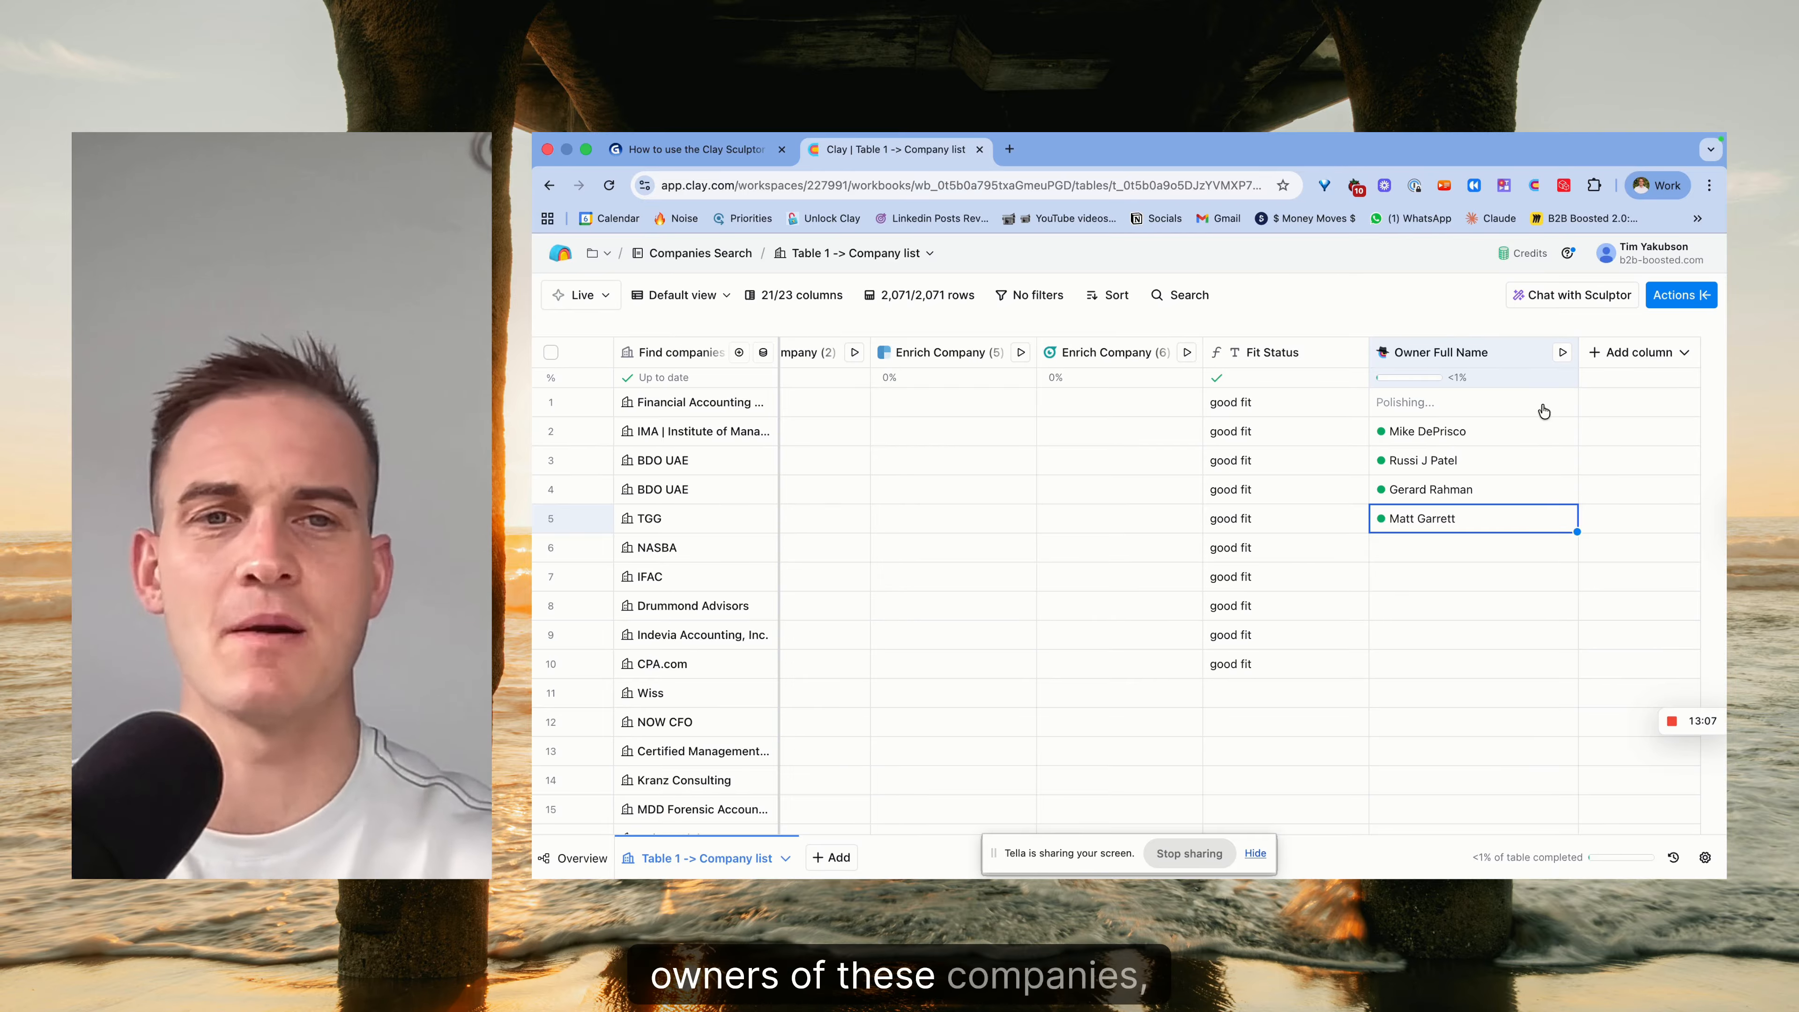
Add the Response field from the second row's owner result as a new column named "OWNER FULL NAME".
{"action": "left_click", "coordinate": [1476, 431]}
{"action": "mouse_move", "coordinate": [1454, 382]}
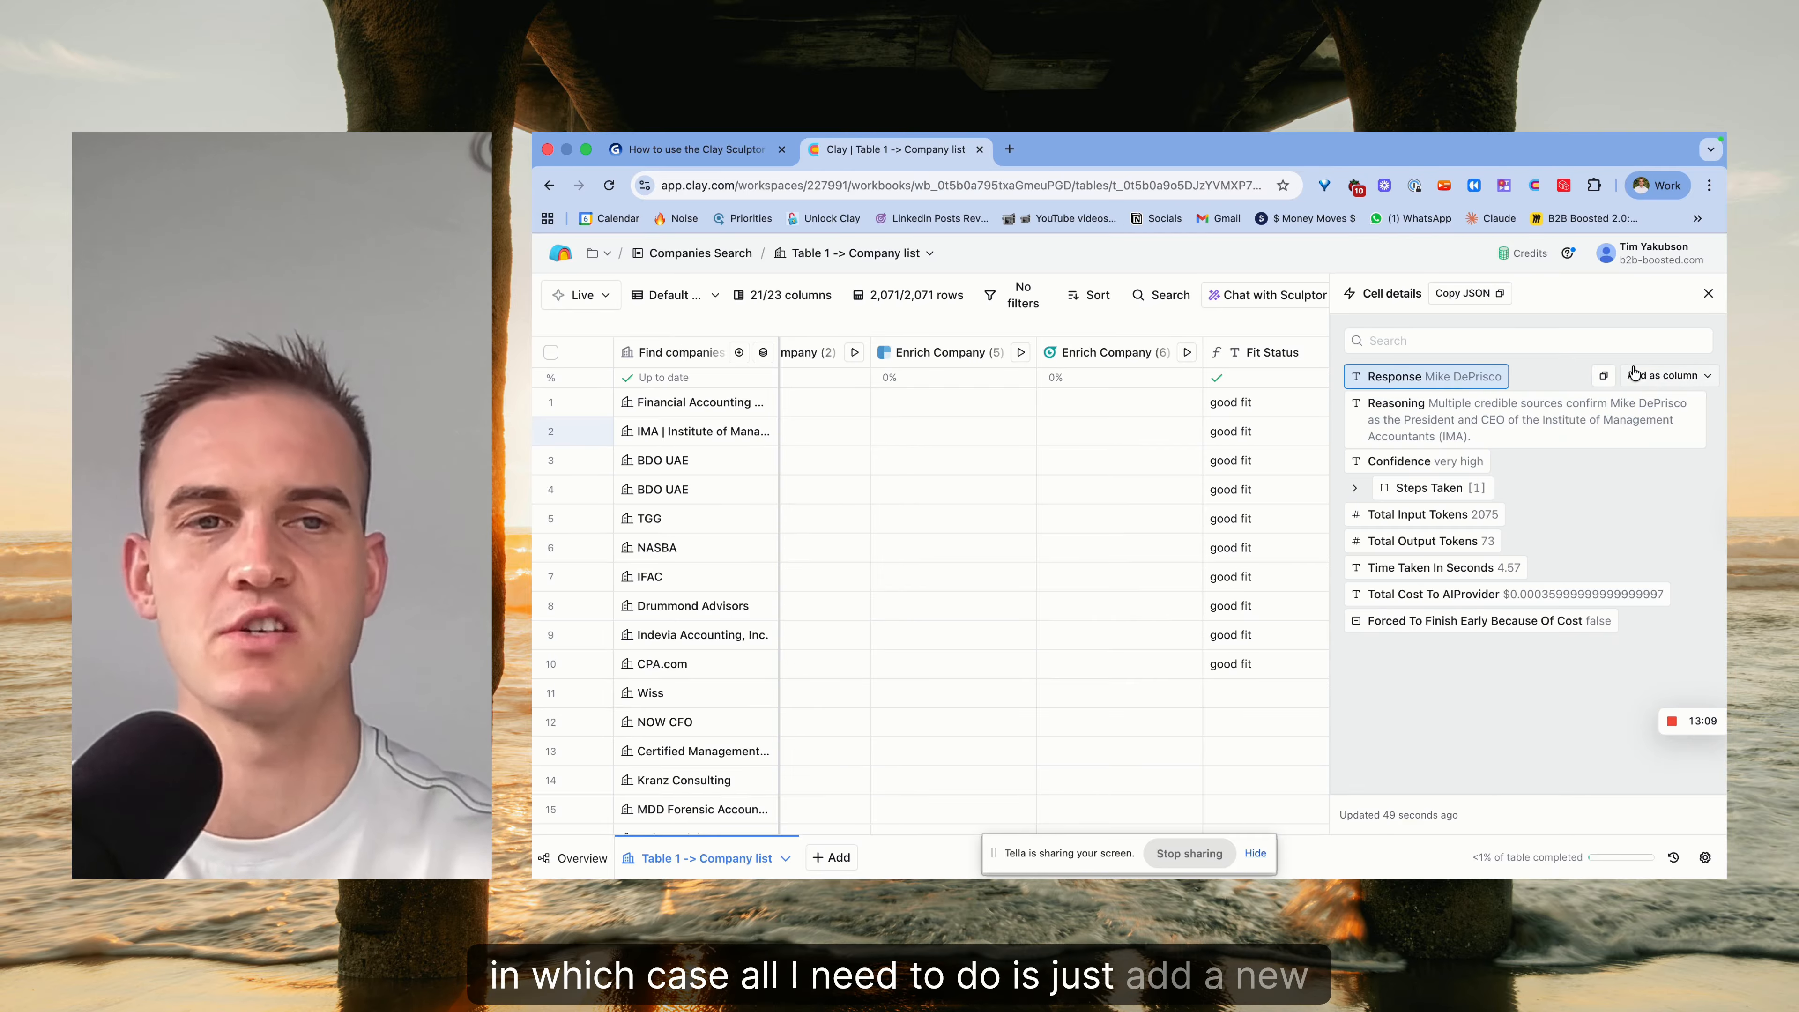
{"action": "left_click", "coordinate": [1655, 377]}
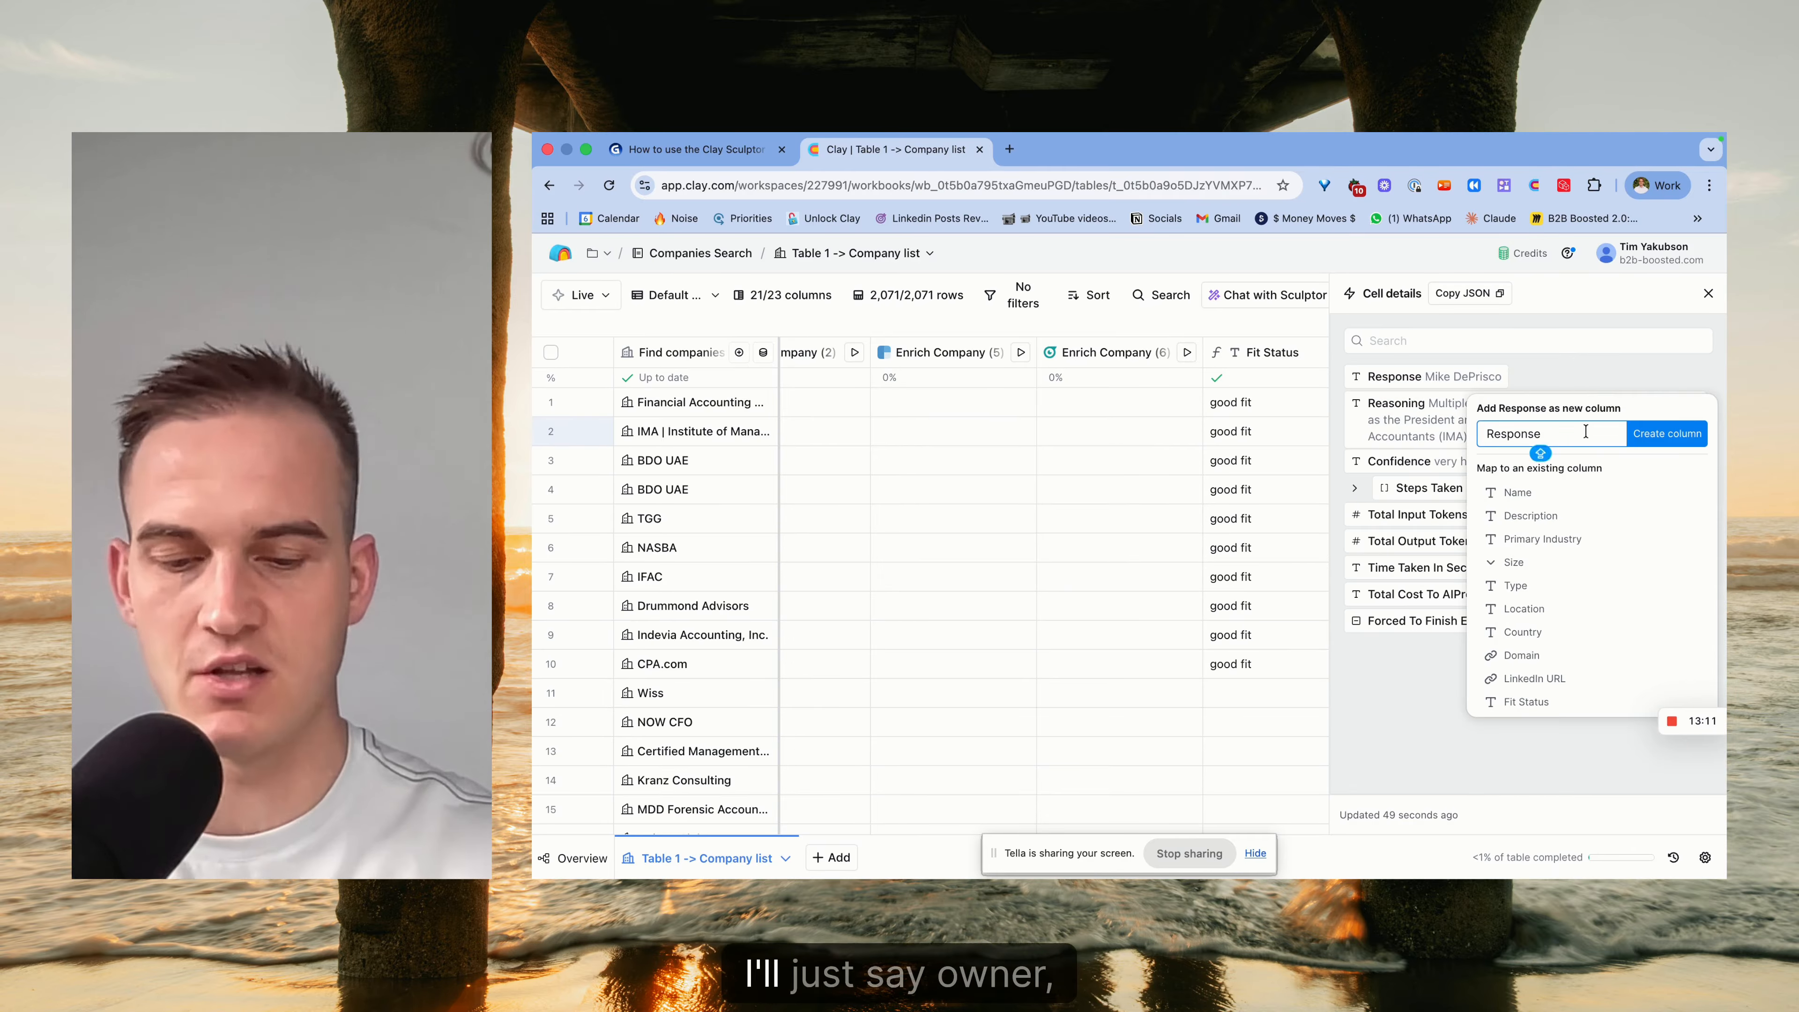
{"action": "type", "text": "OWN"}
{"action": "key", "text": "super+a"}
{"action": "type", "text": "OWNER FULL NAME"}
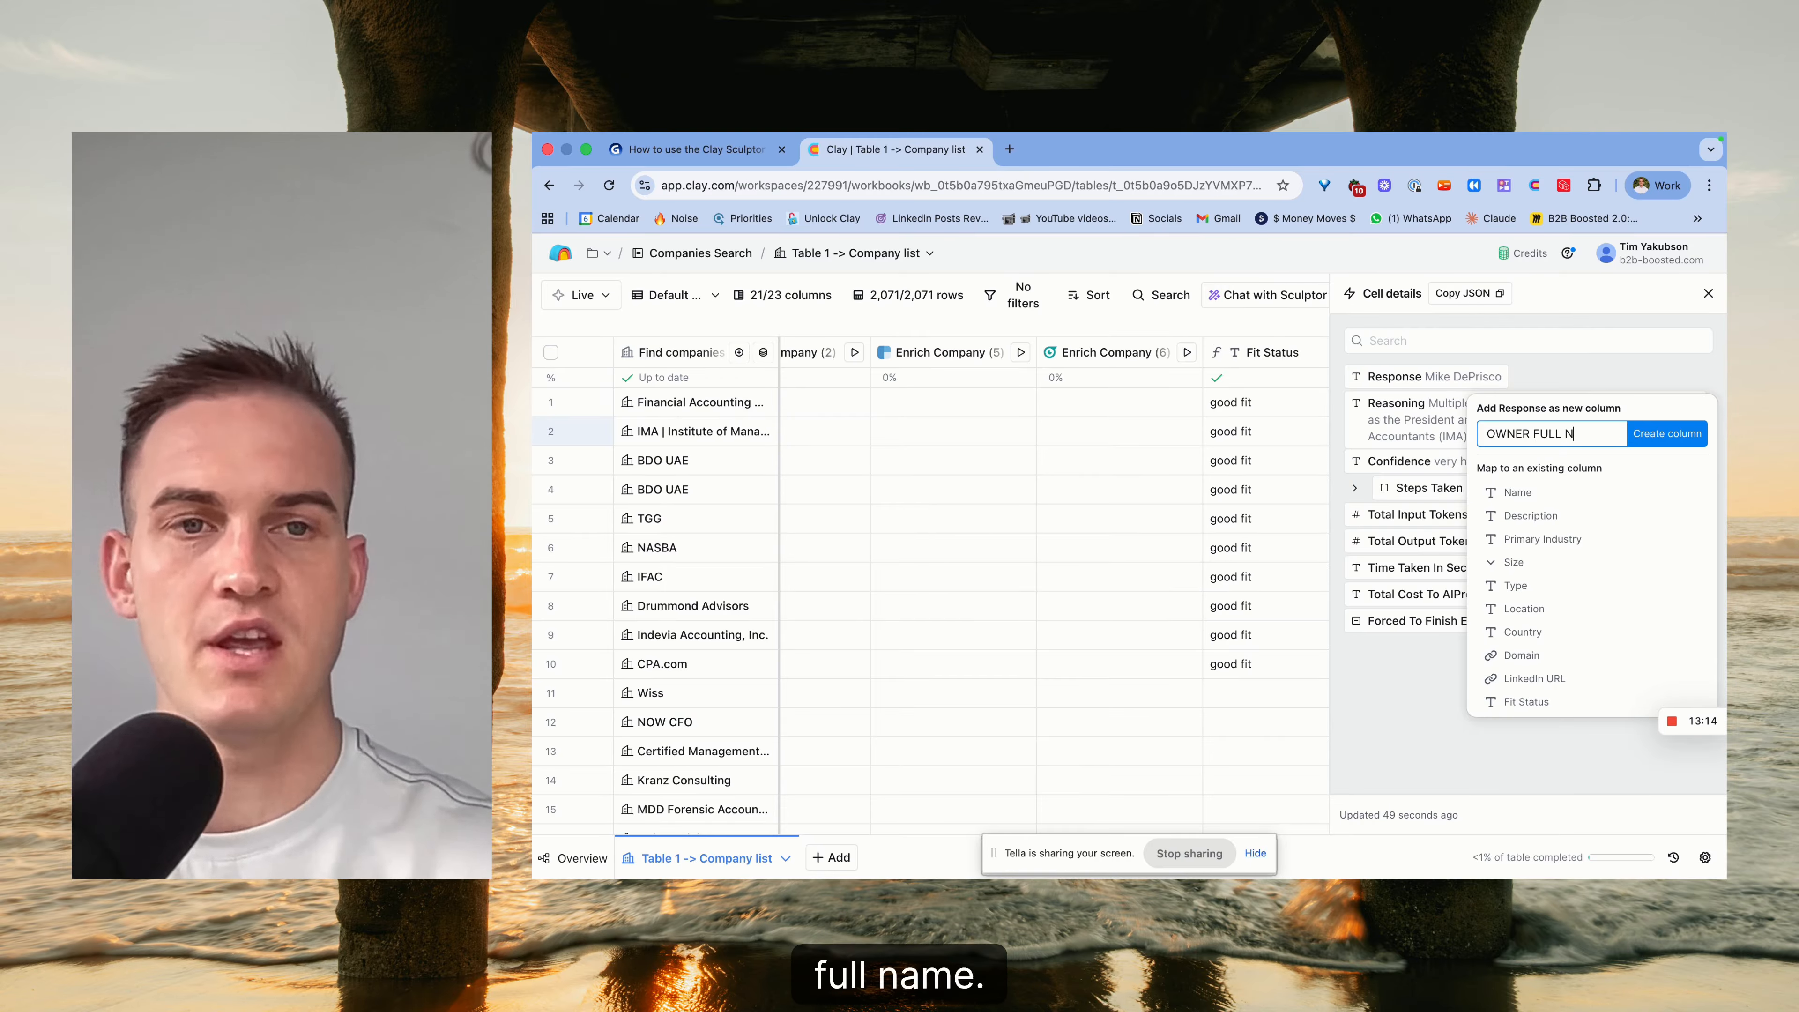
{"action": "key", "text": "Return"}
Reopen the Sculptor chat and send the request "FIND ME THE EMAILS OF THE OWNERS BASED ON THEIR FULL NAMES".
{"action": "left_click", "coordinate": [1566, 296]}
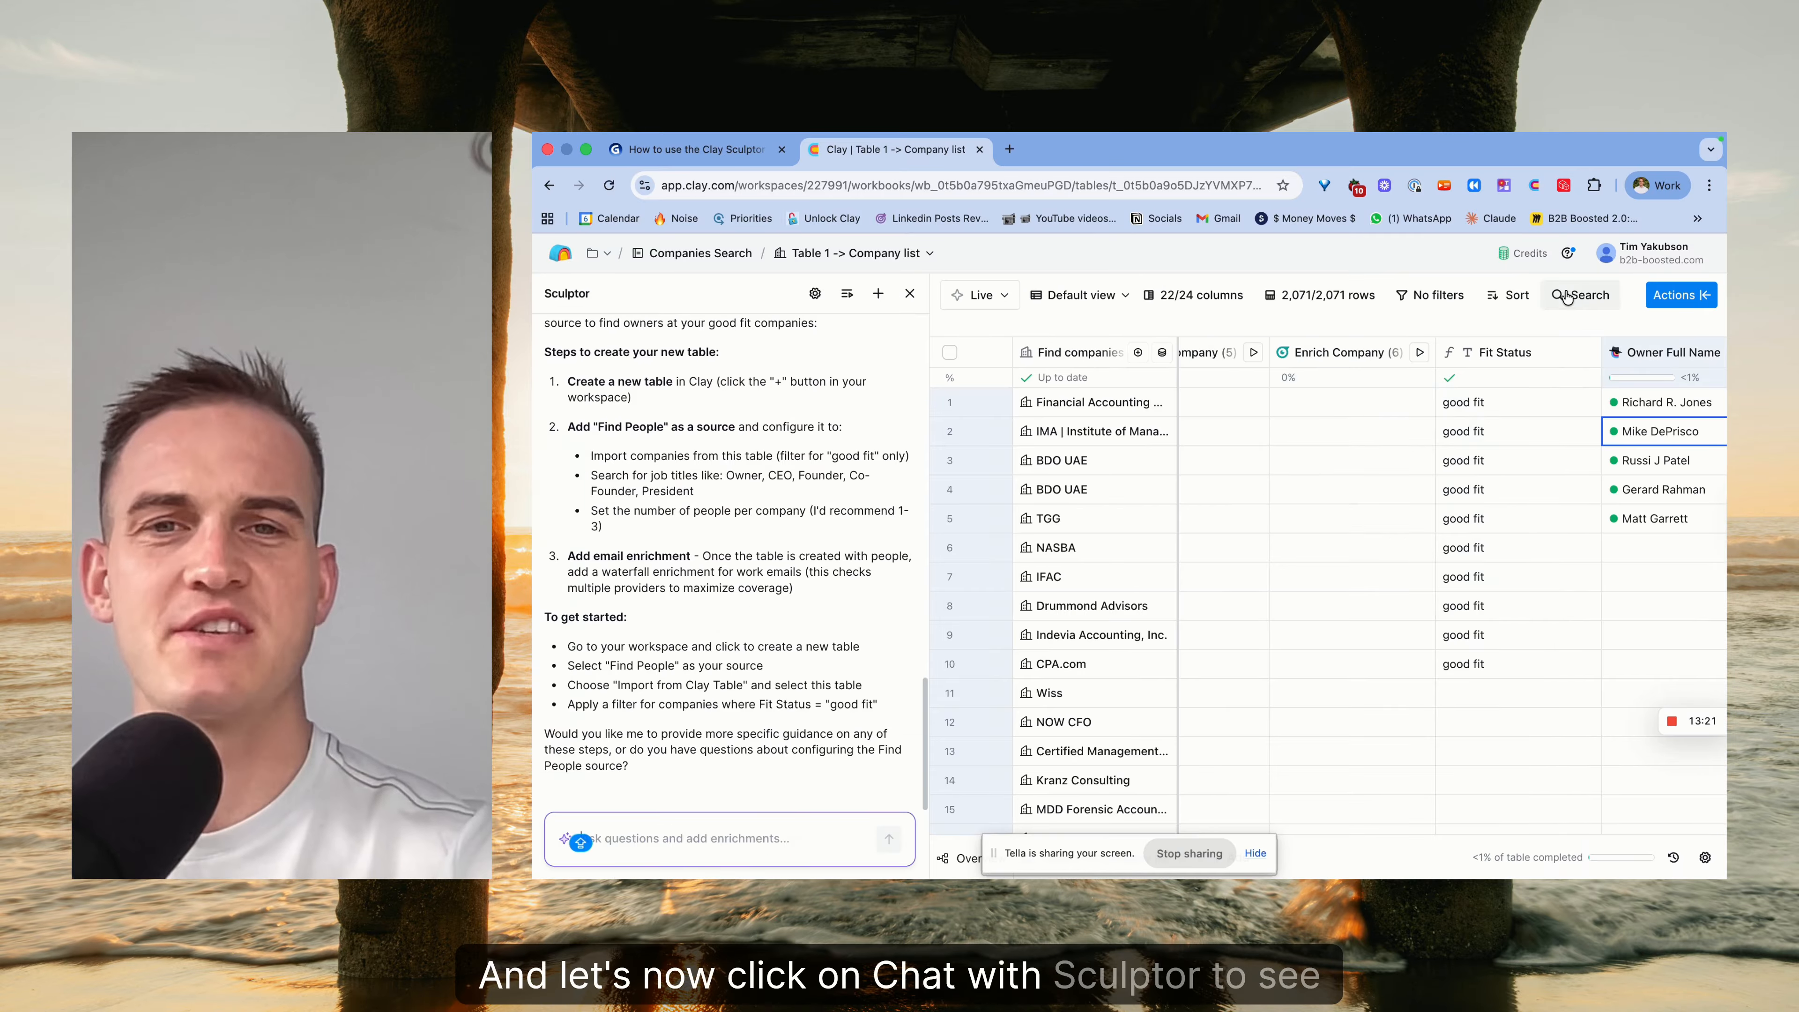
{"action": "type", "text": "F"}
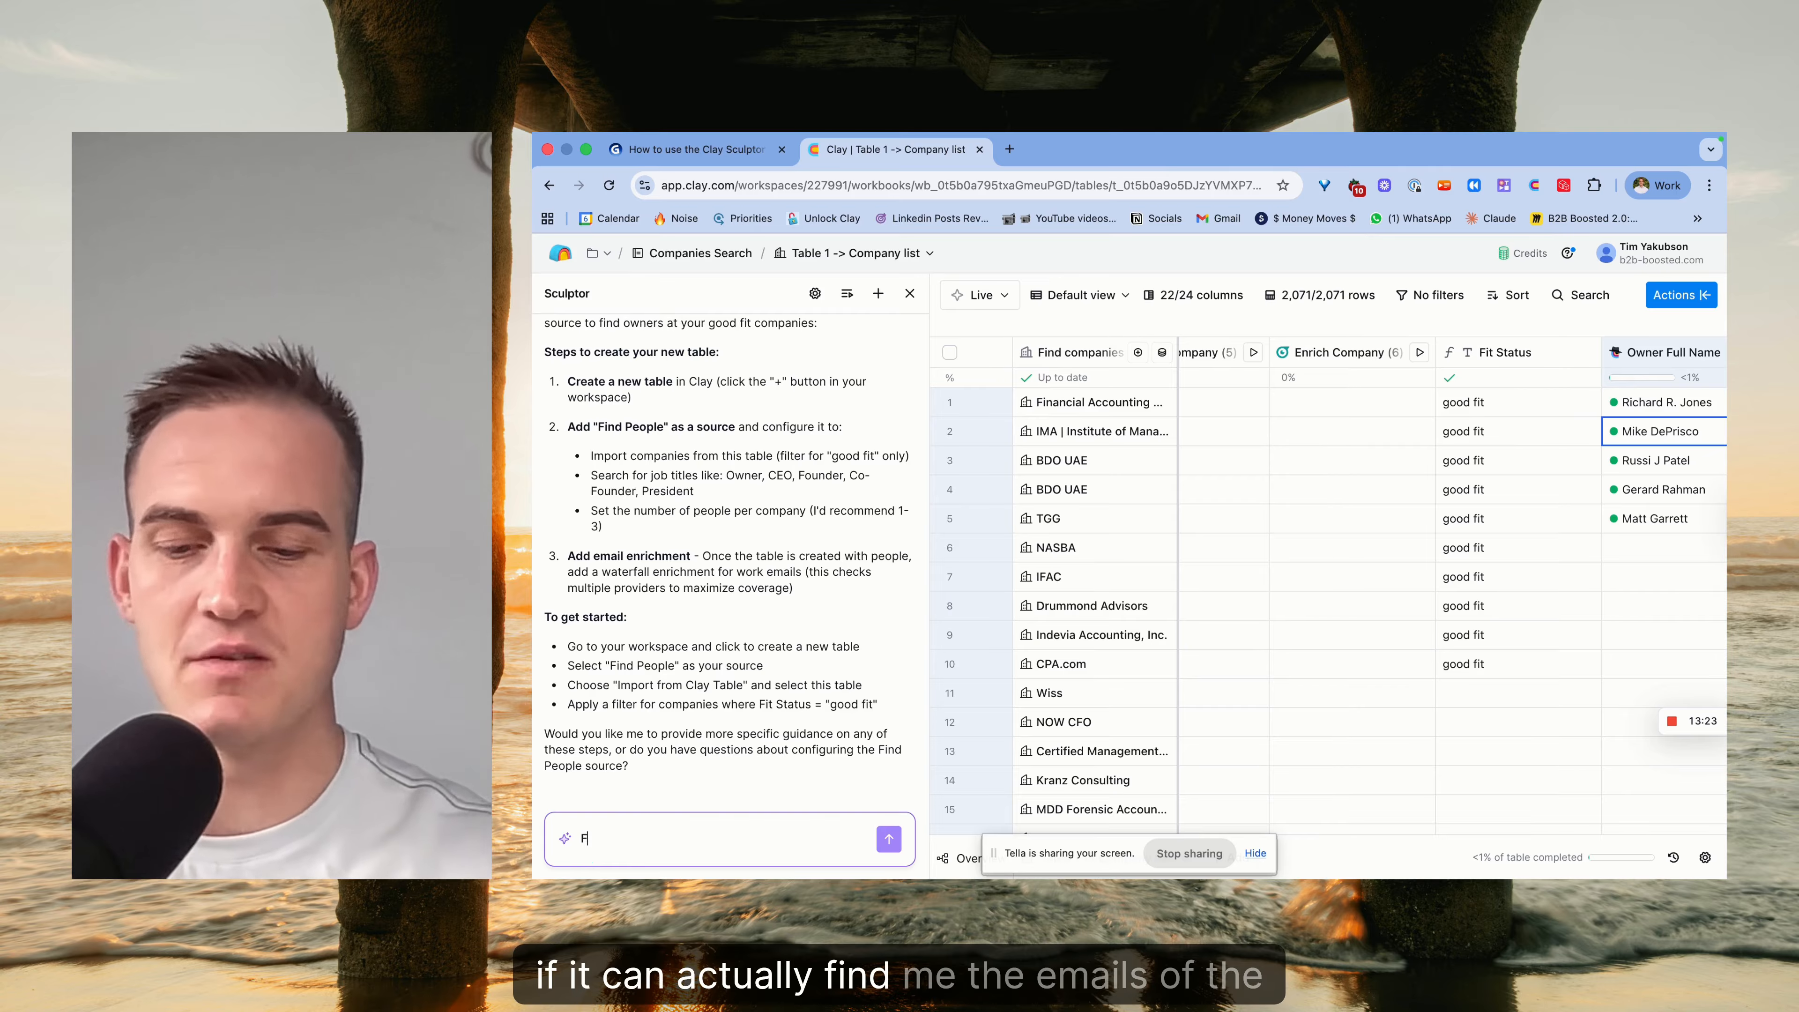
{"action": "type", "text": "IND ME THE EMAILS OF THE OWNER FUL"}
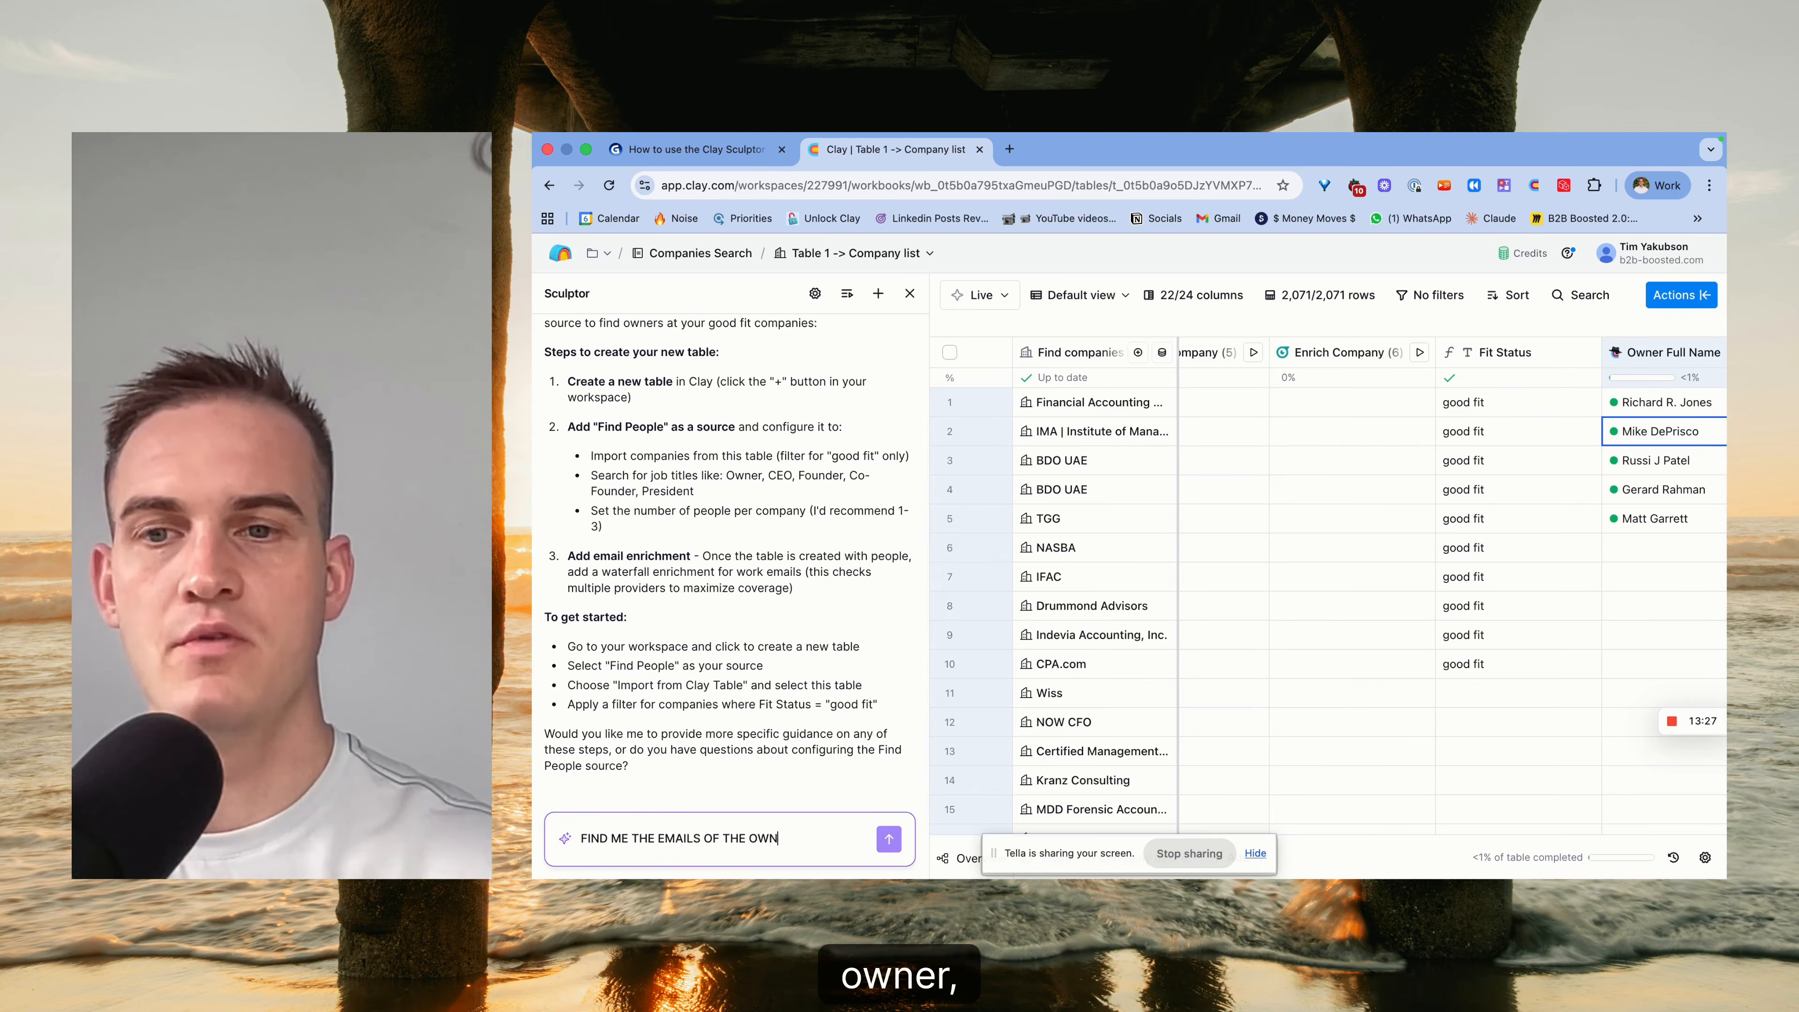
{"action": "key", "text": "BackSpace"}
{"action": "key", "text": "BackSpace"}
{"action": "type", "text": "S BASED ON T"}
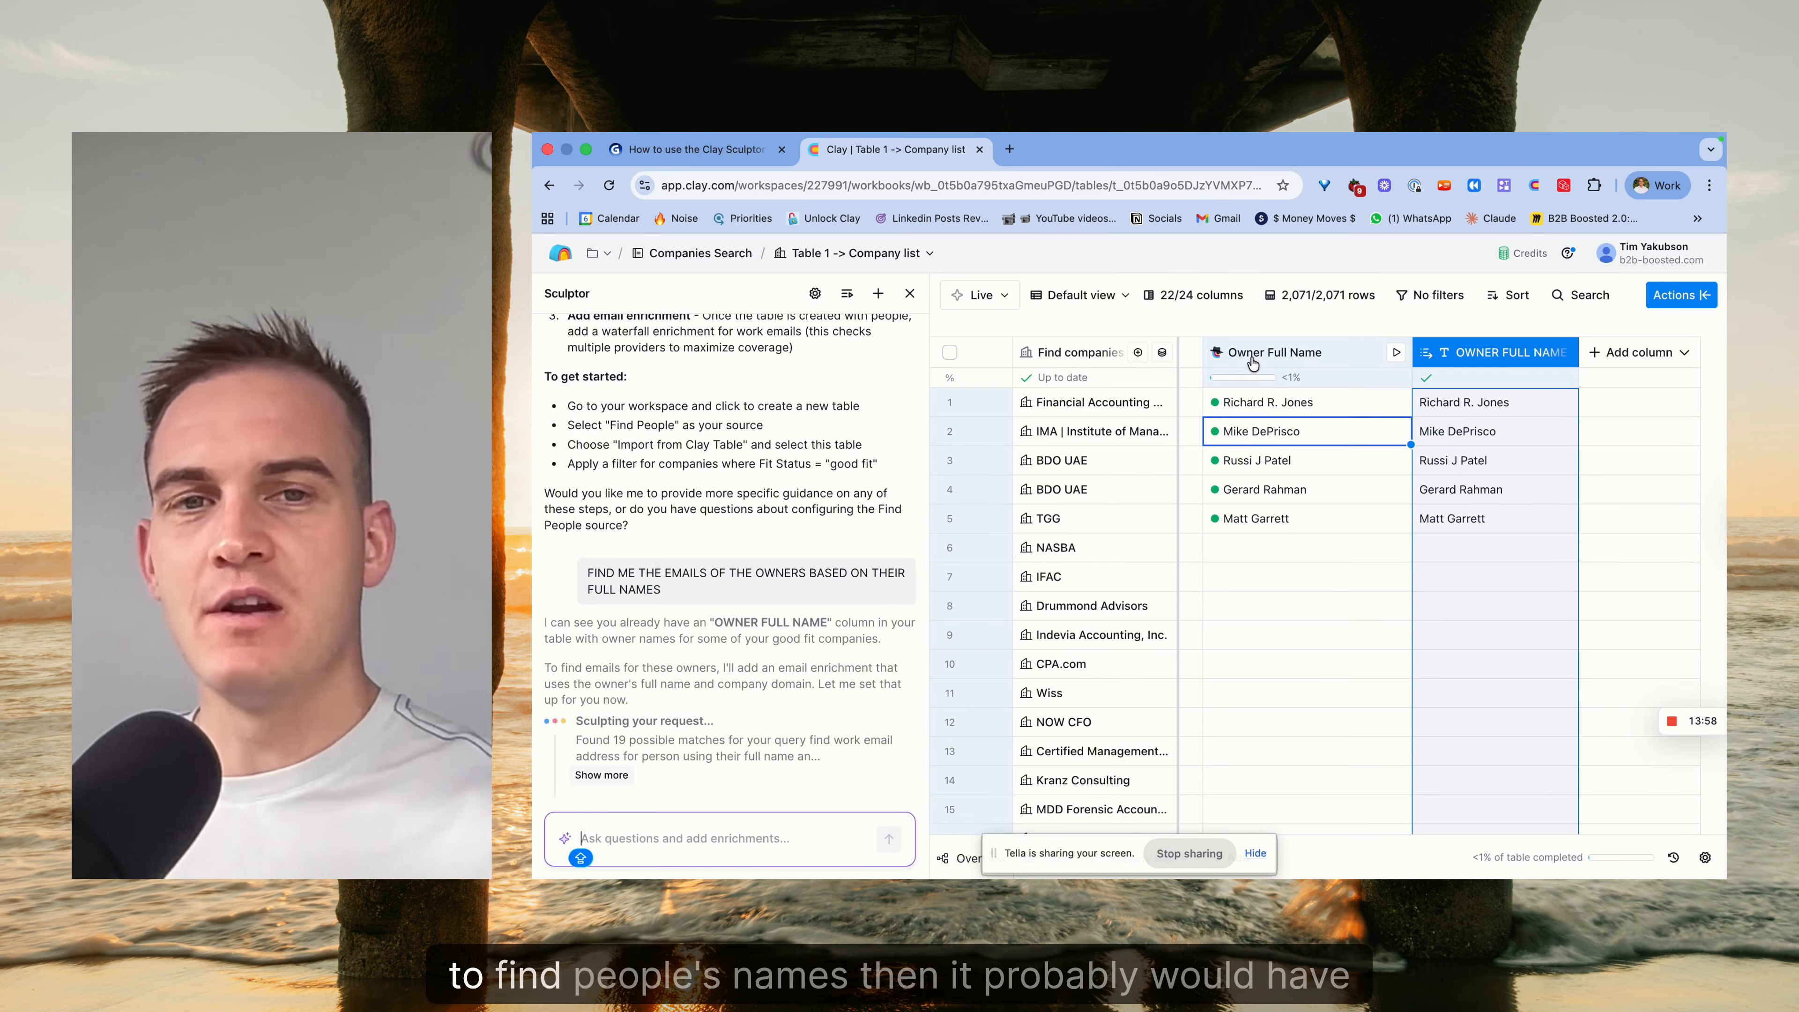
Inspect the cell details of the second row's owner result and Sculptor's expanded progress on the work email waterfall.
{"action": "left_click", "coordinate": [1246, 428]}
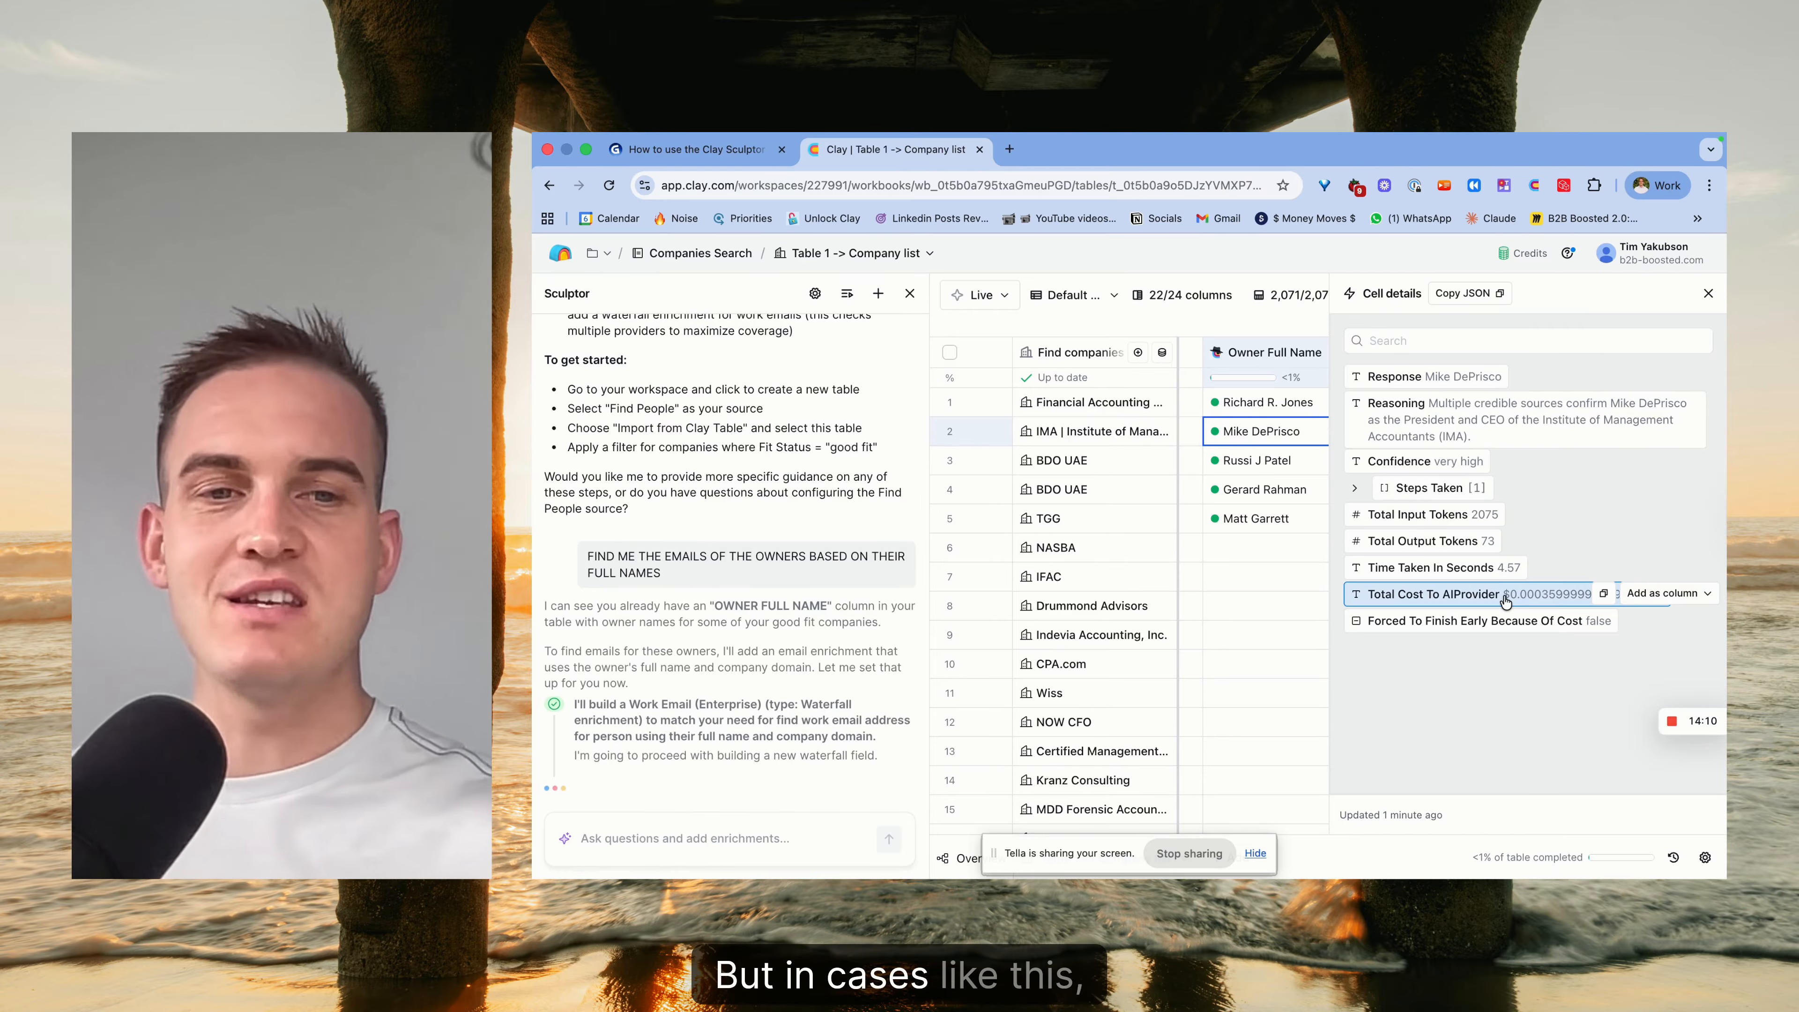
{"action": "left_click", "coordinate": [1708, 292]}
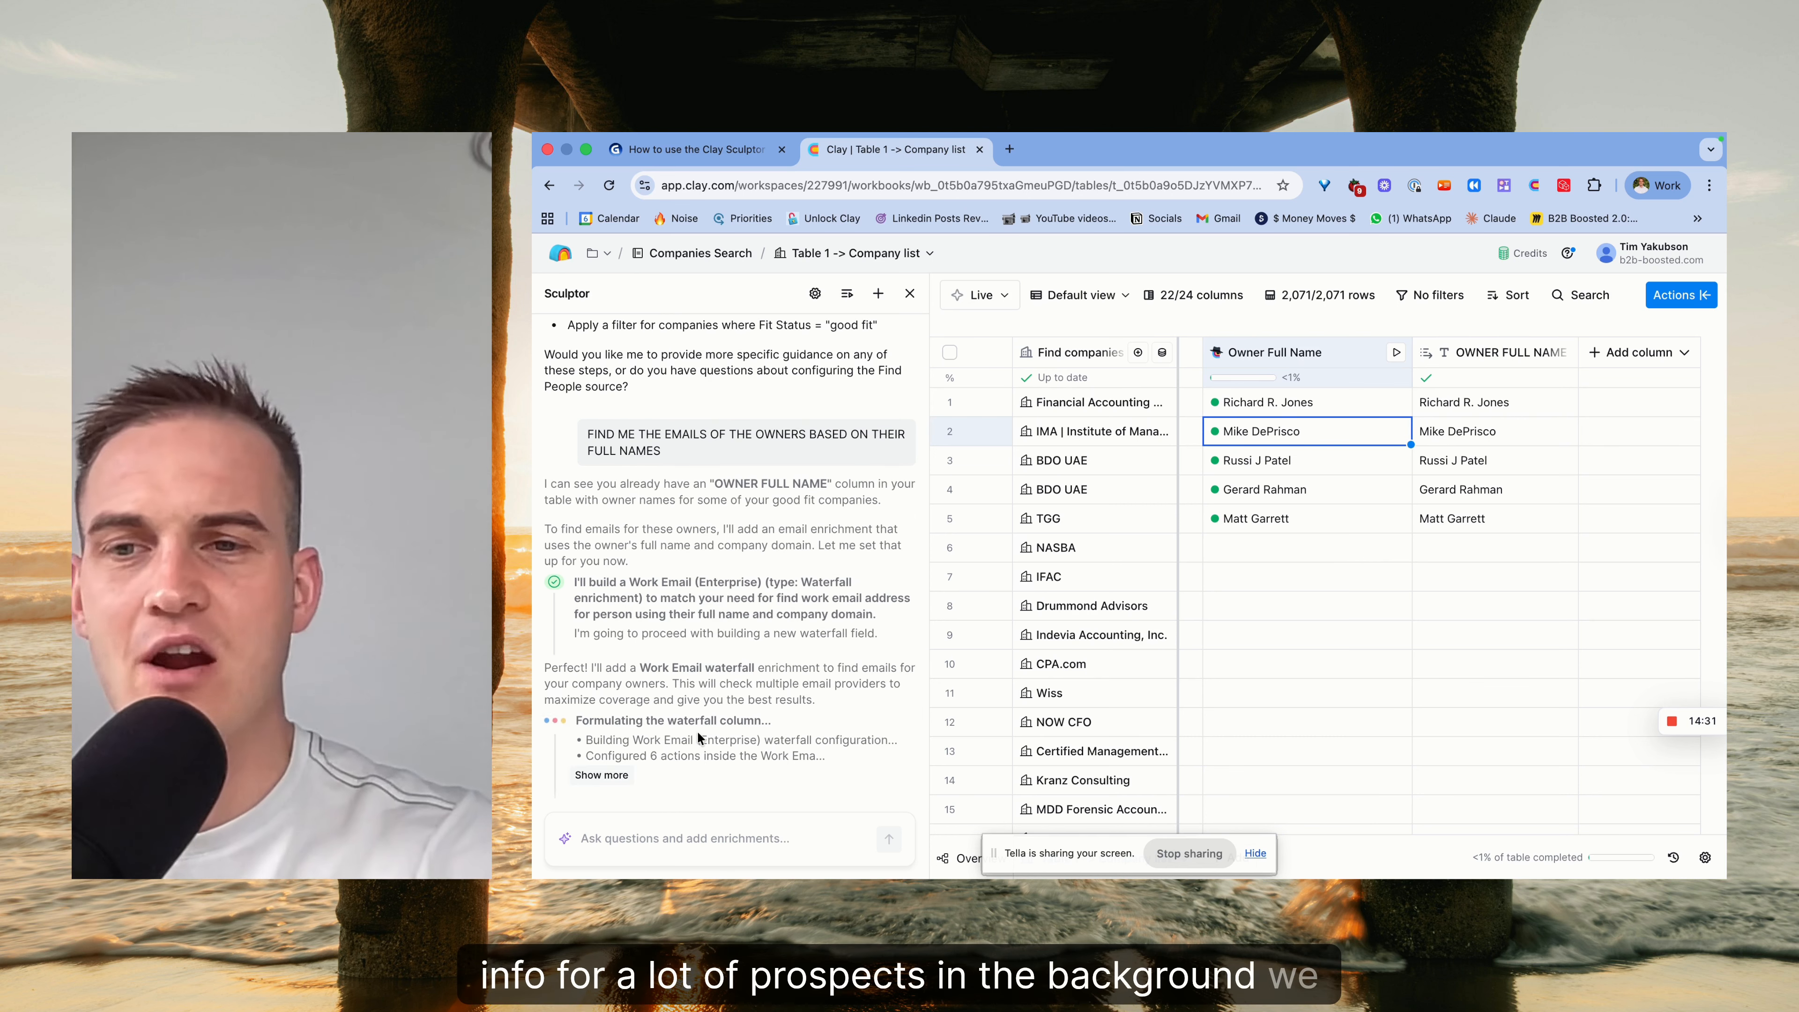
{"action": "left_click", "coordinate": [594, 775]}
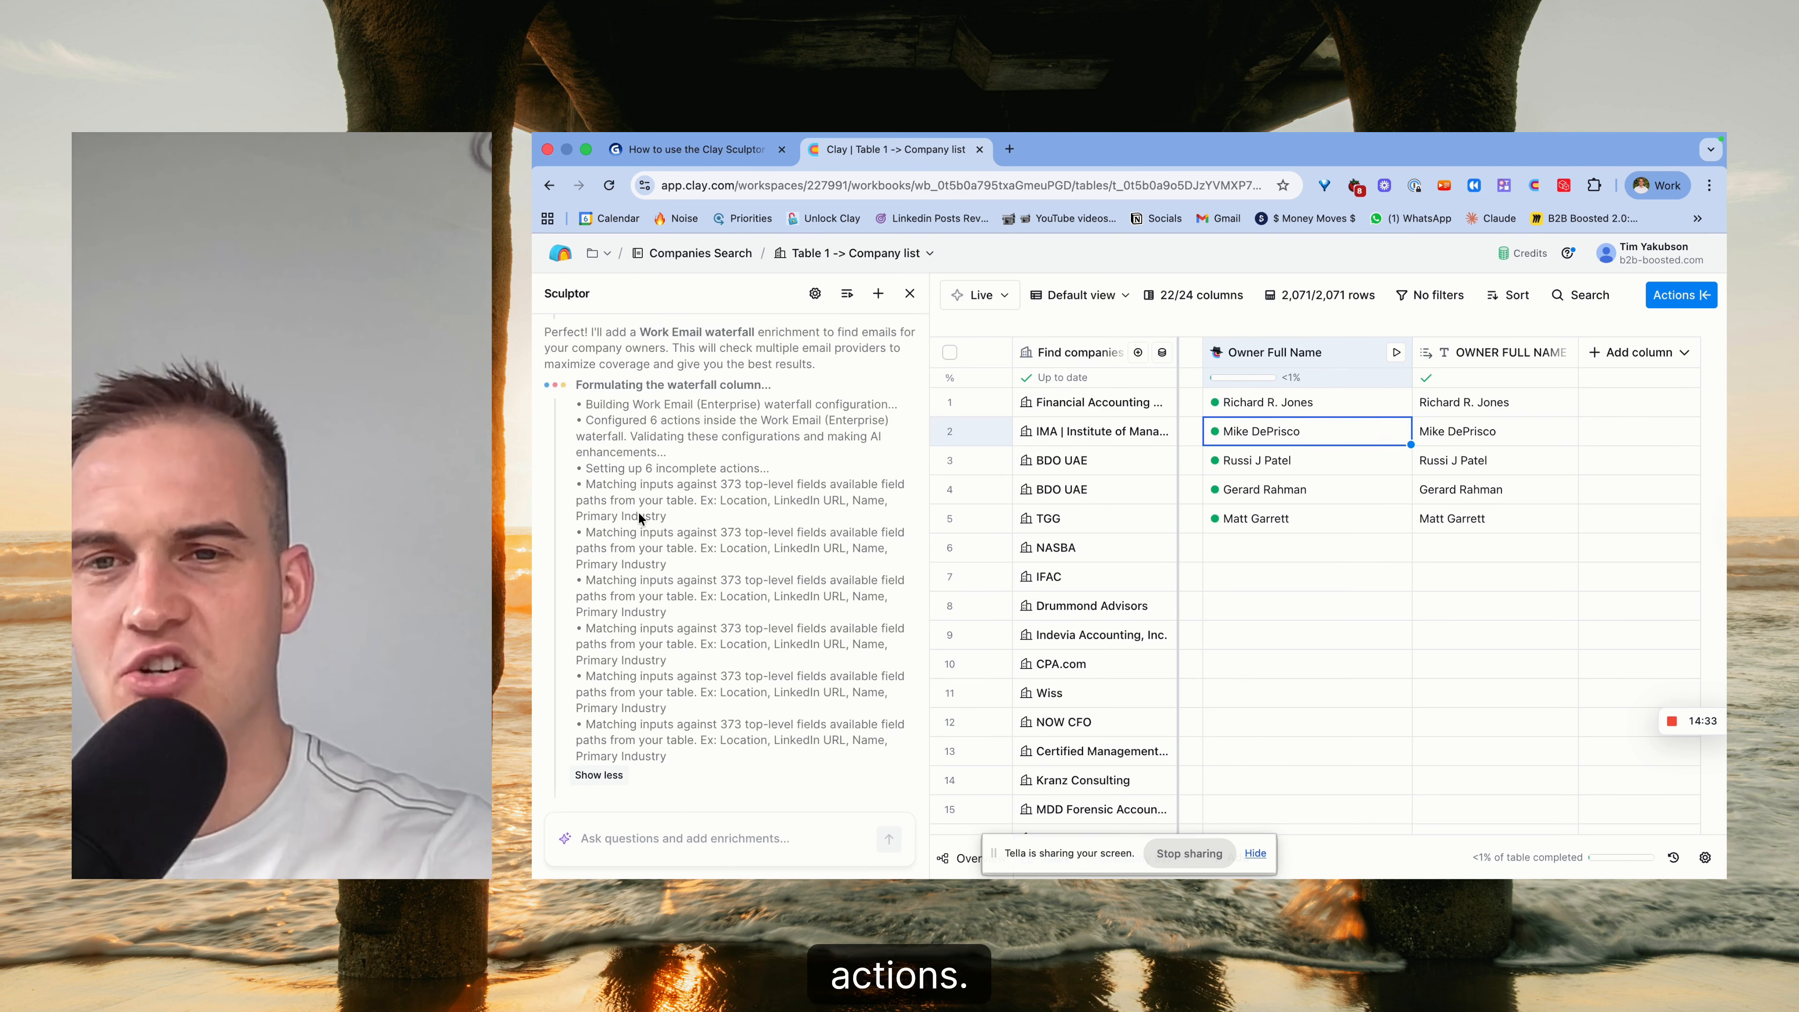
{"action": "scroll", "coordinate": [634, 546], "scroll_direction": "up", "scroll_amount": 3}
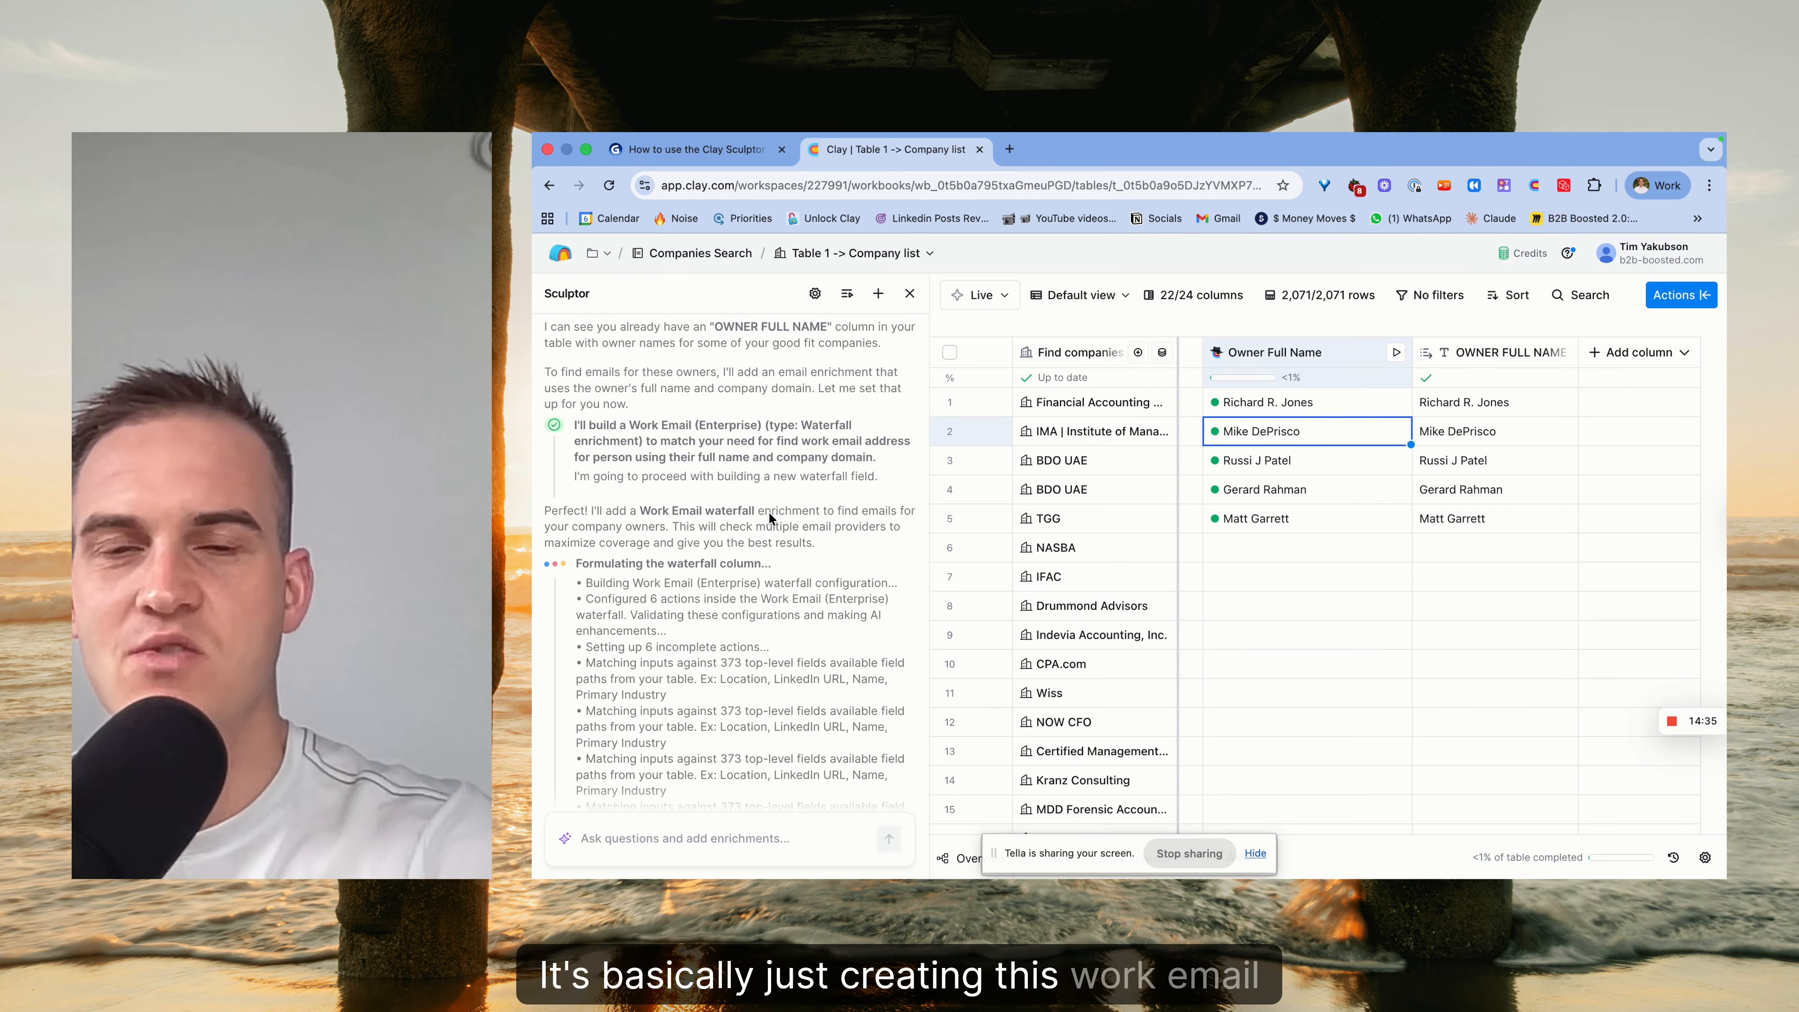
{"action": "scroll", "coordinate": [748, 629], "scroll_direction": "down", "scroll_amount": 3}
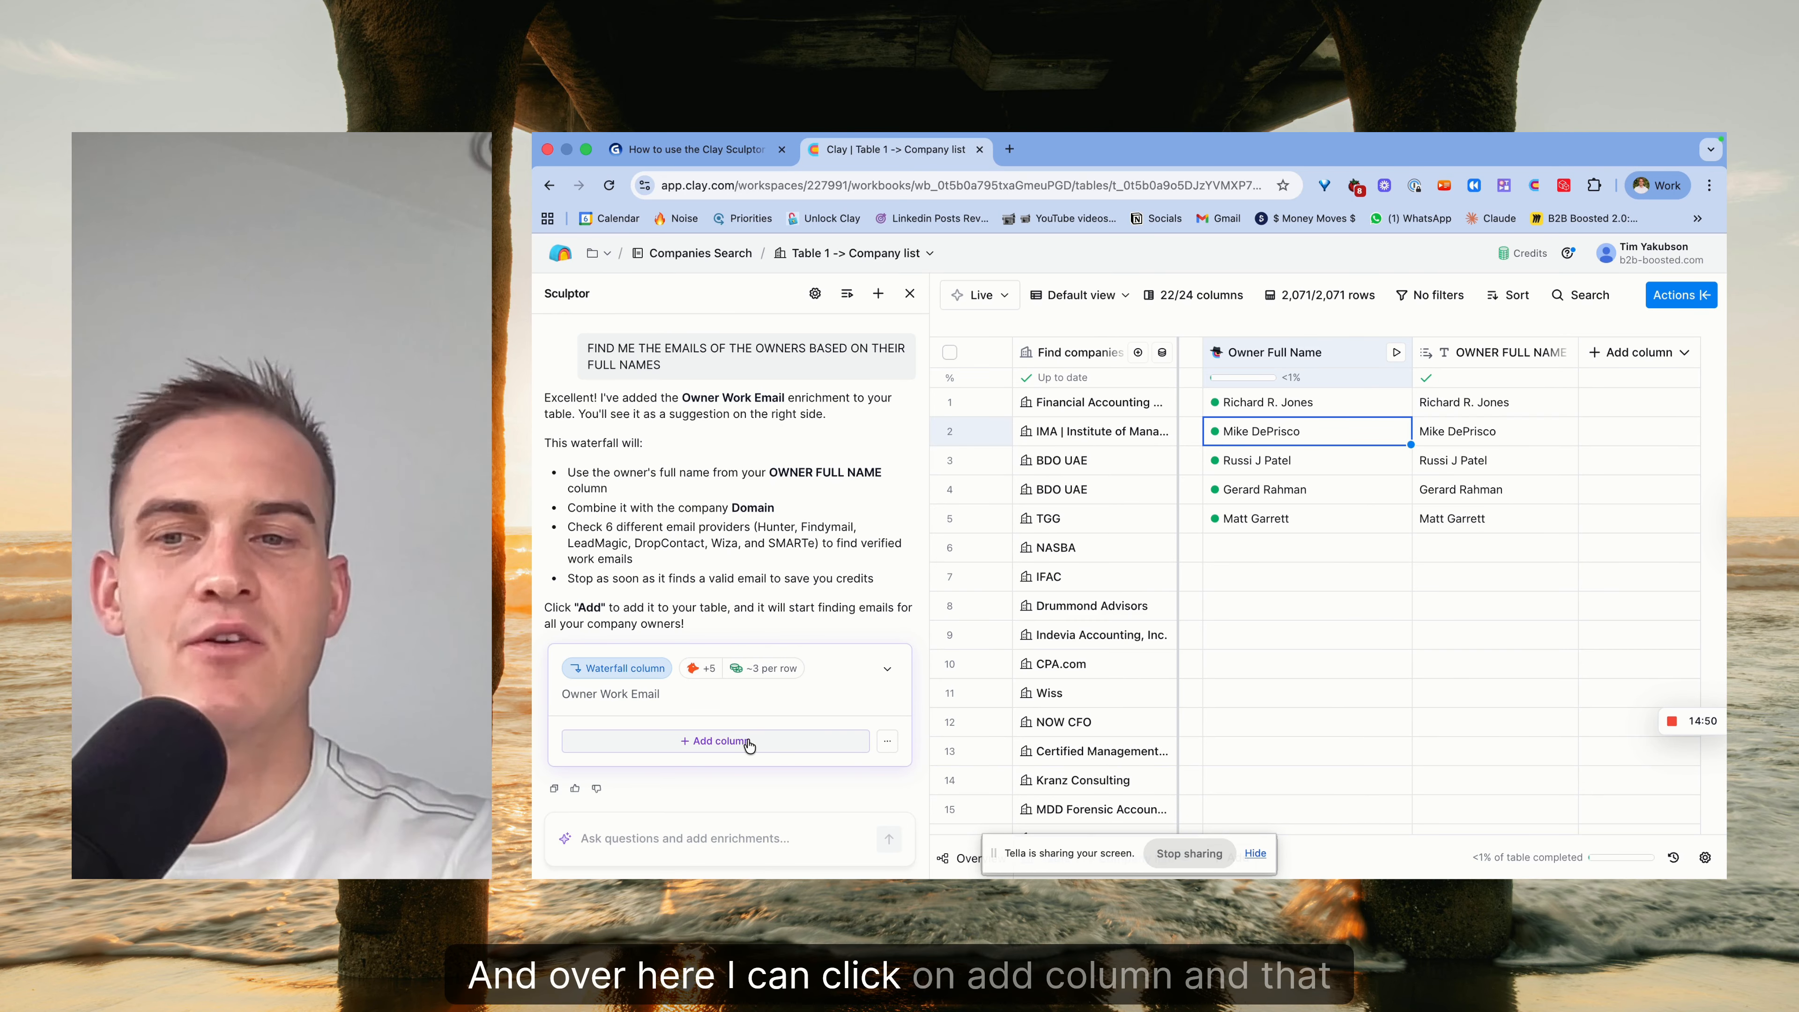
Add Sculptor's suggested Owner Work Email waterfall, map Full Name to the OWNER FULL NAME column, and save it without running.
{"action": "left_click", "coordinate": [749, 741]}
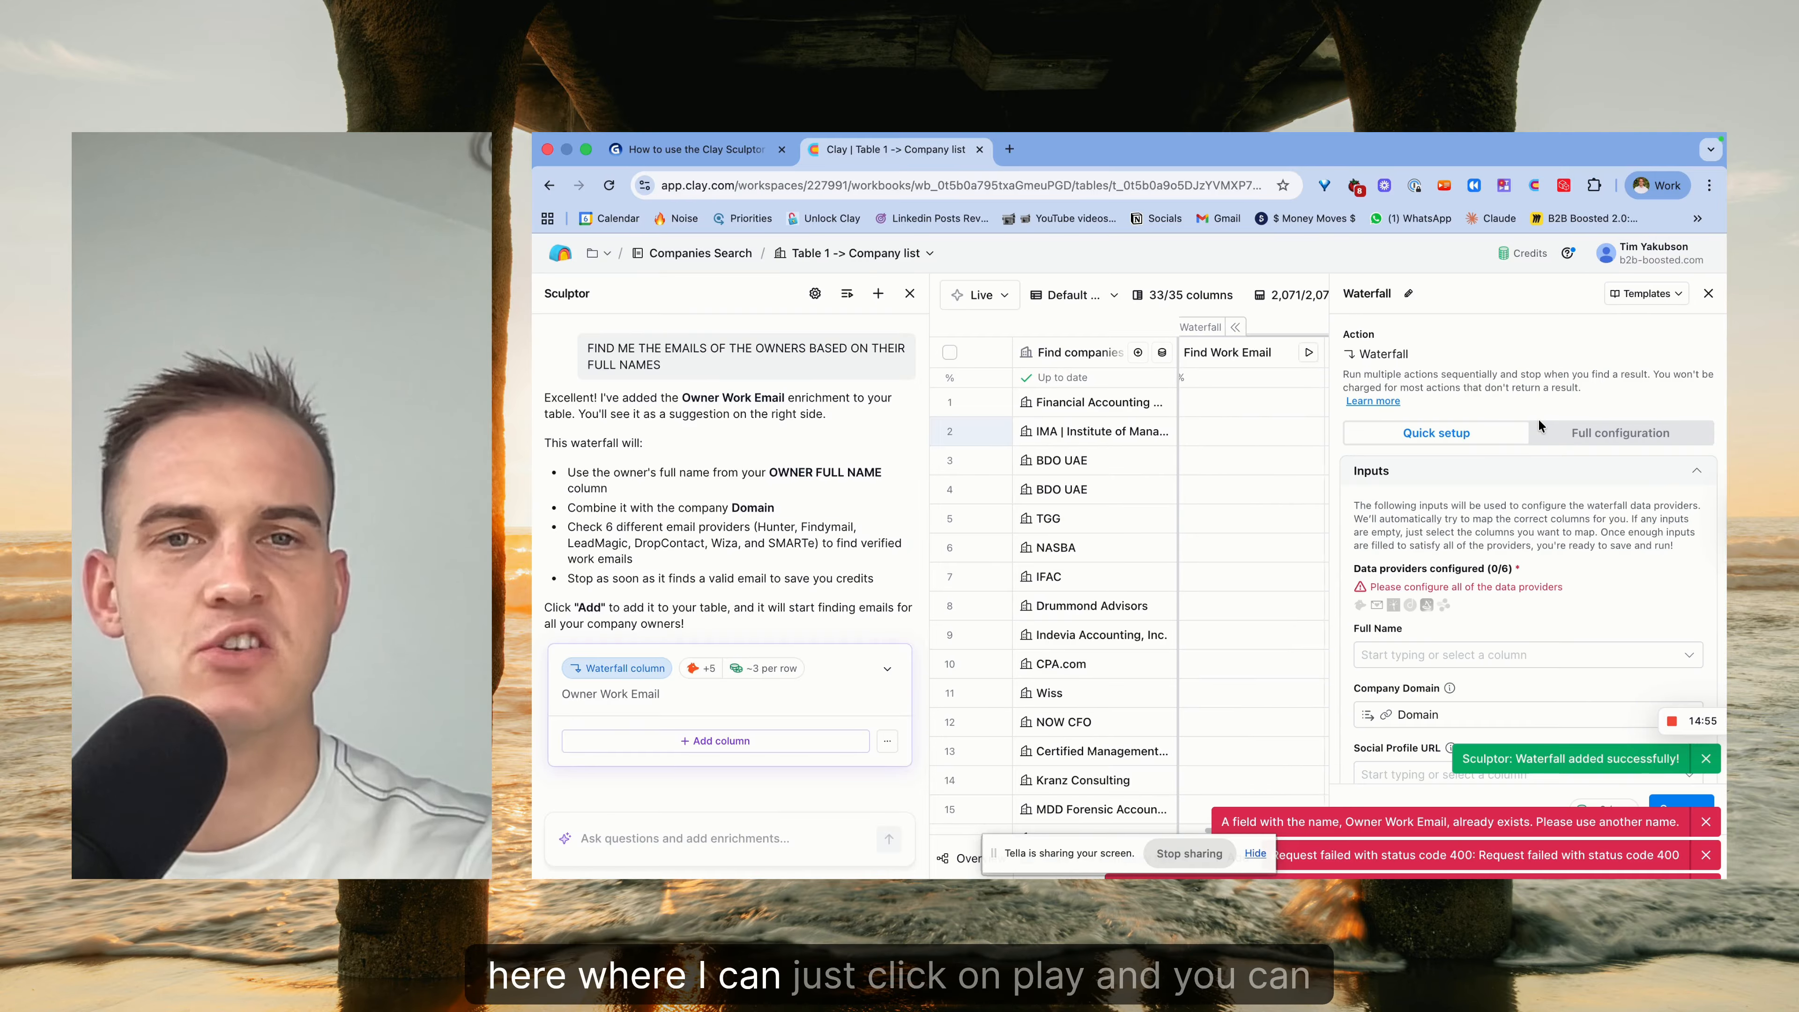
{"action": "left_click", "coordinate": [1487, 654]}
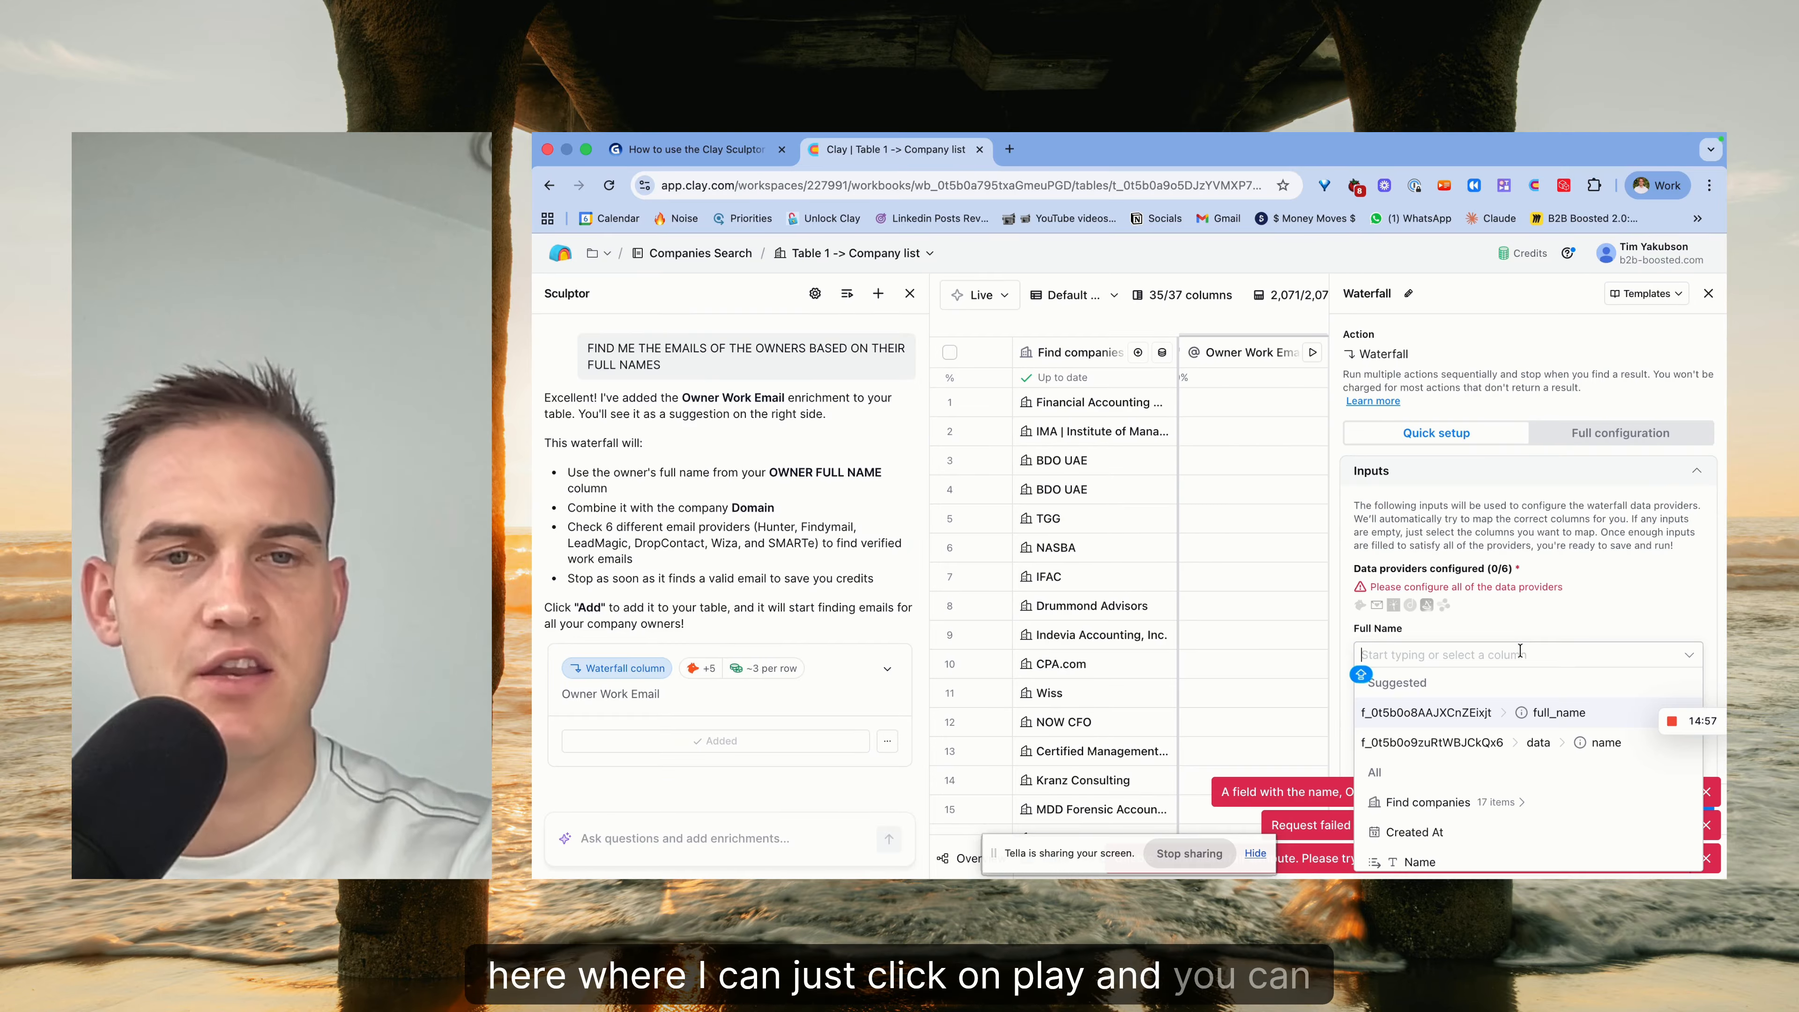
{"action": "left_click", "coordinate": [1477, 710]}
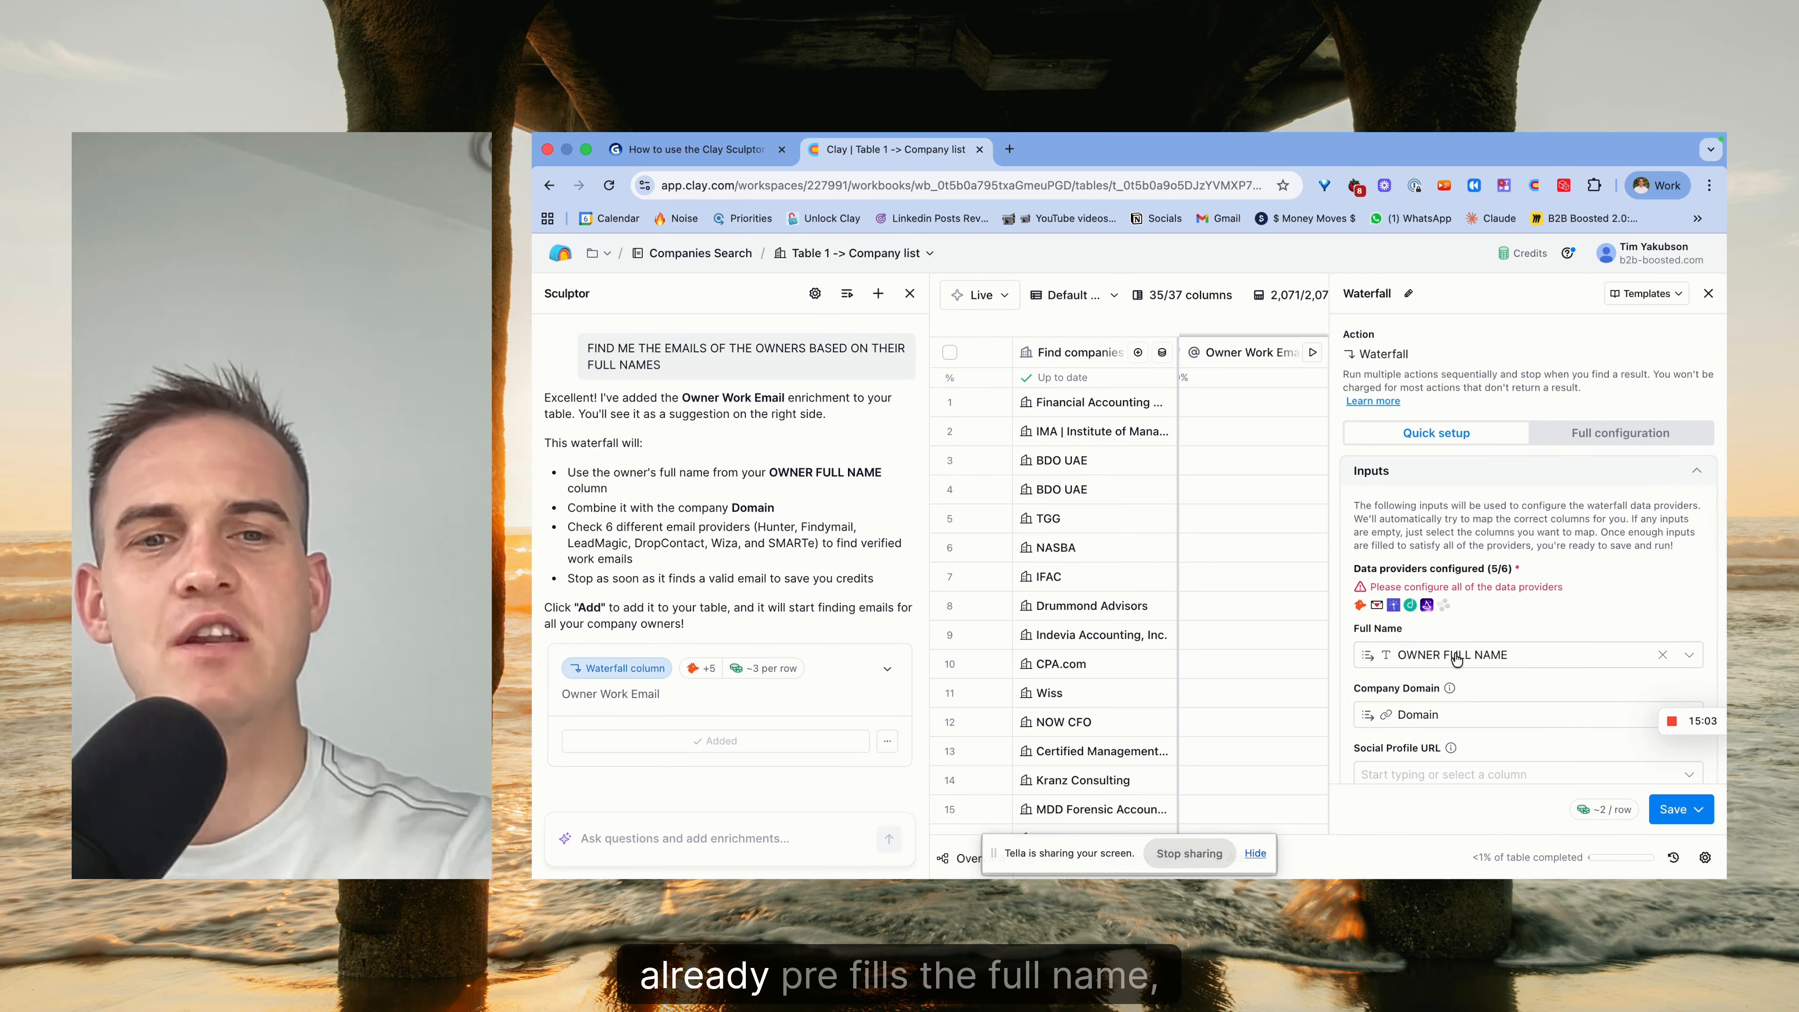
{"action": "left_click", "coordinate": [1680, 810]}
{"action": "left_click", "coordinate": [1519, 738]}
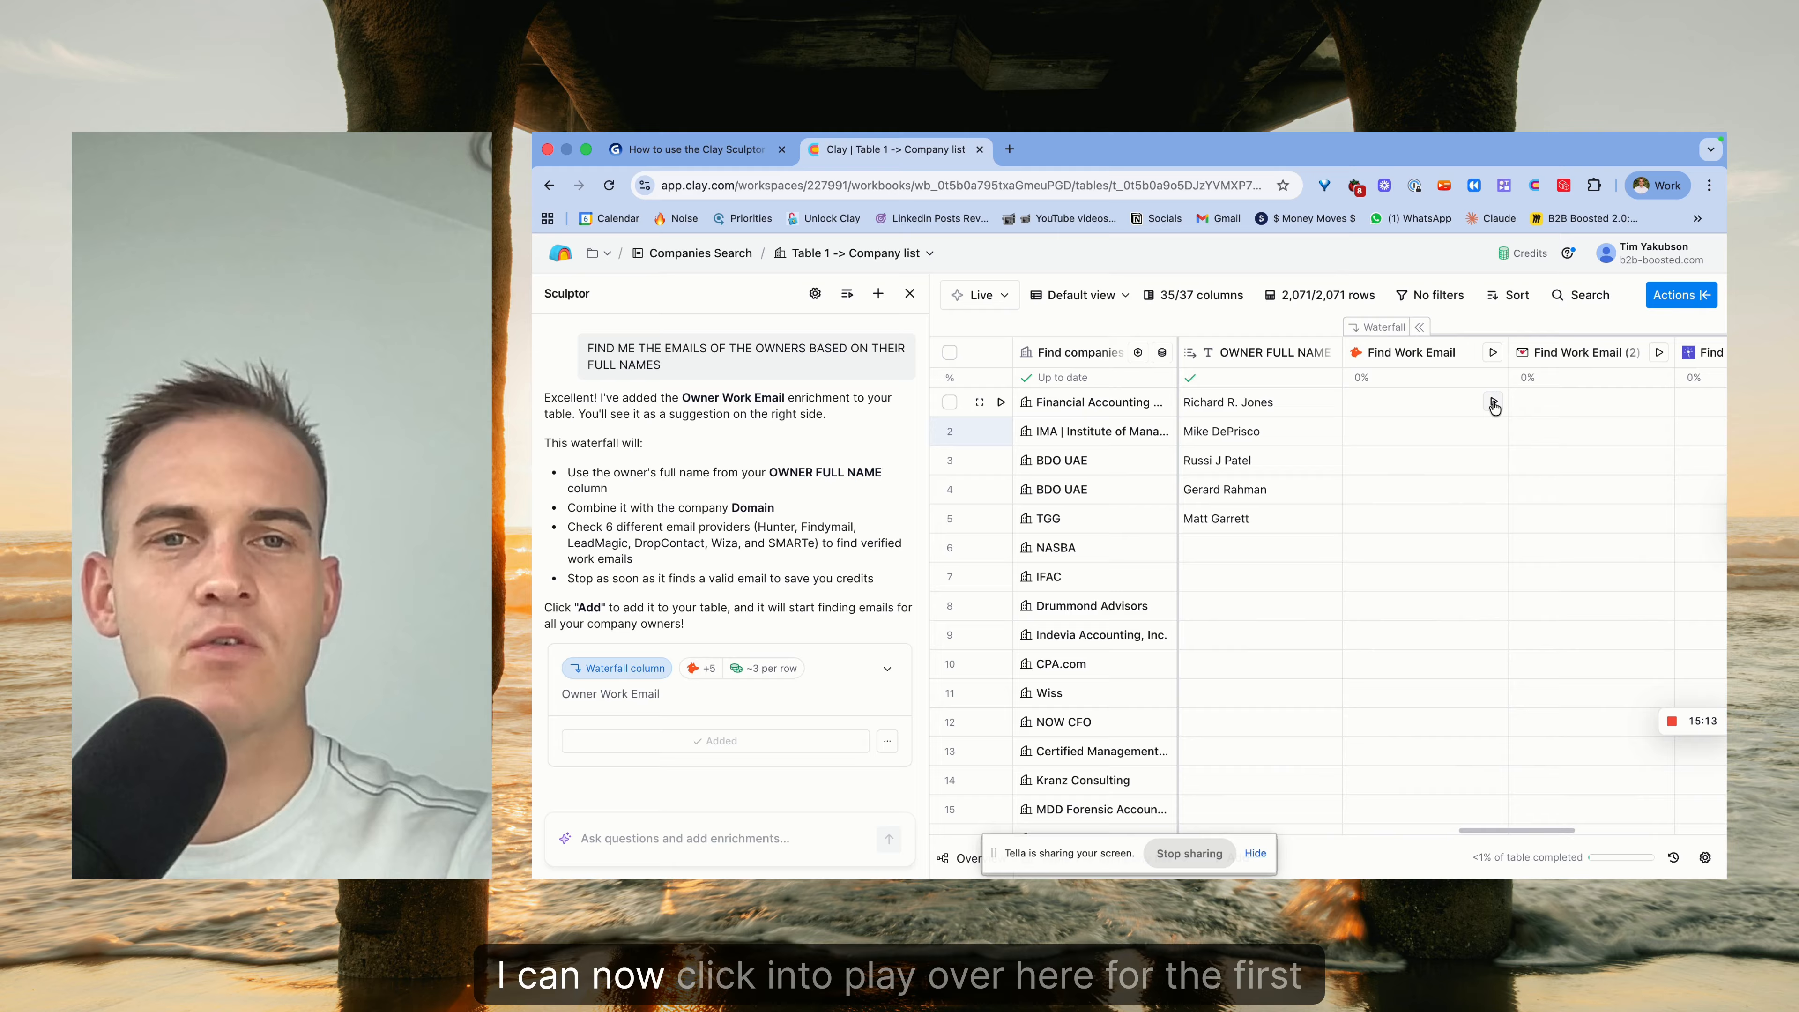
Run the waterfall's first Find Work Email column individually for the first five rows.
{"action": "left_click", "coordinate": [1489, 403]}
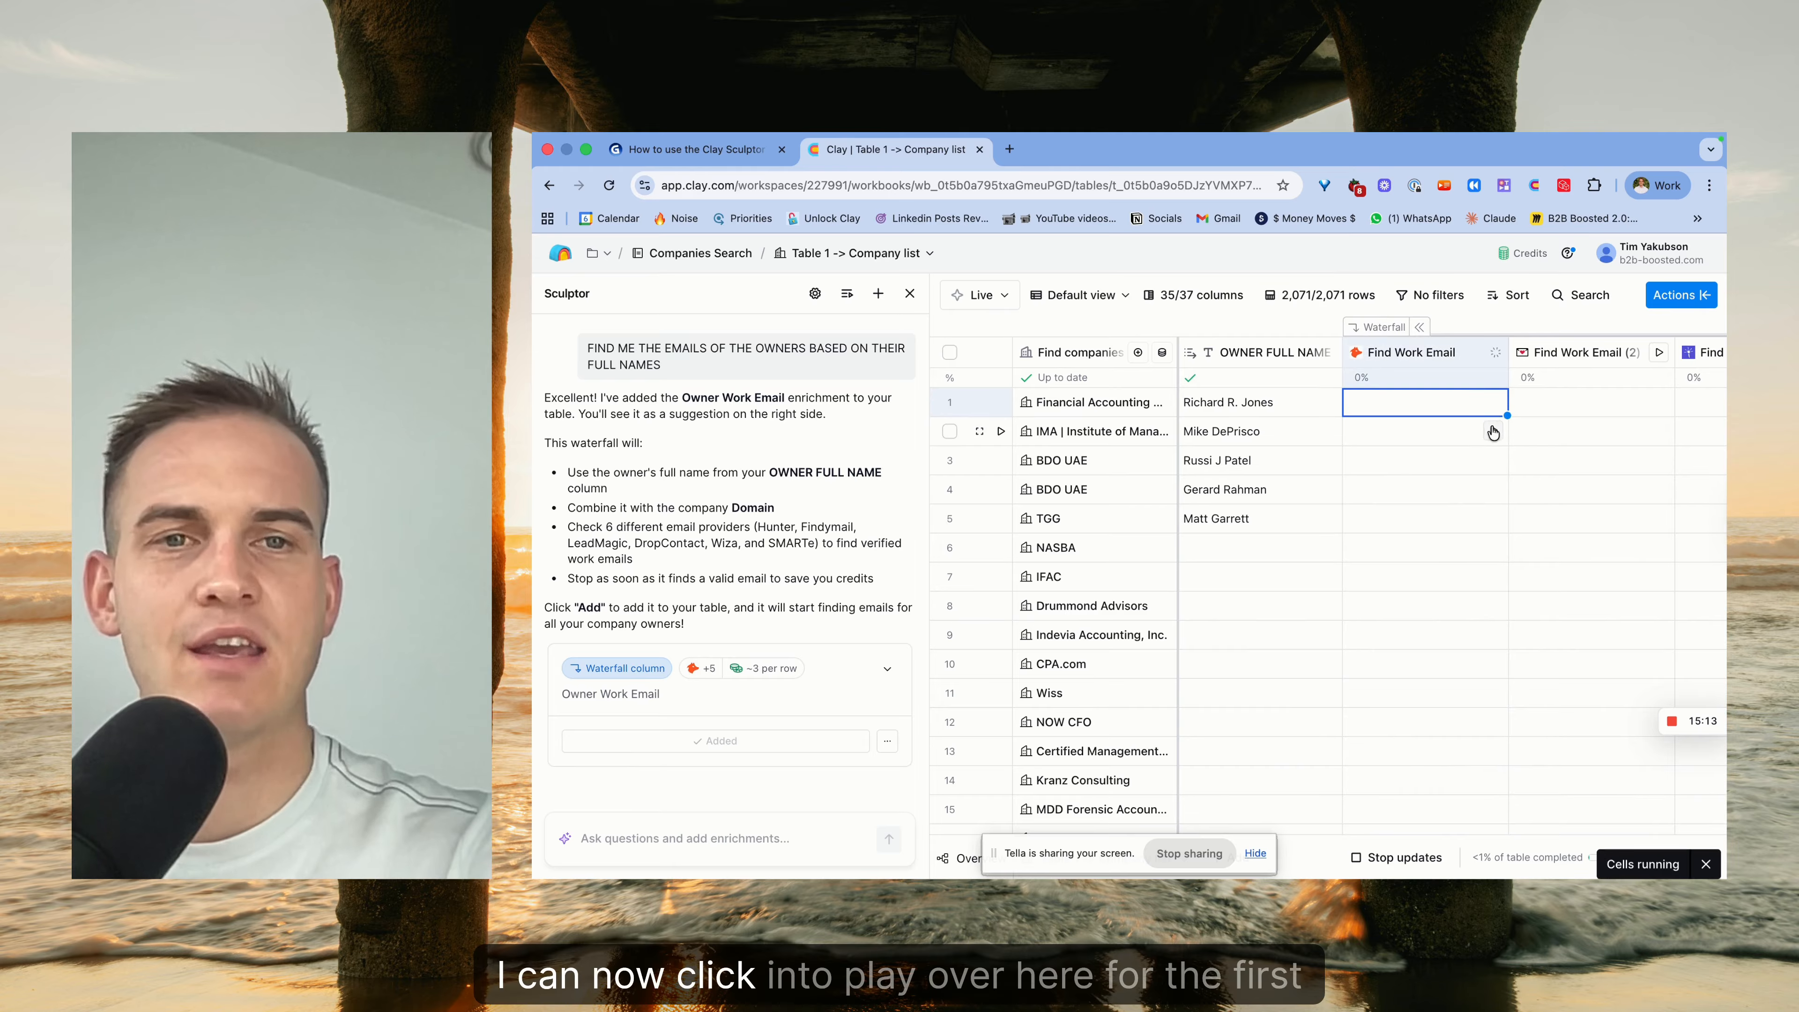
{"action": "left_click", "coordinate": [1491, 431]}
{"action": "left_click", "coordinate": [1491, 461]}
{"action": "left_click", "coordinate": [1491, 489]}
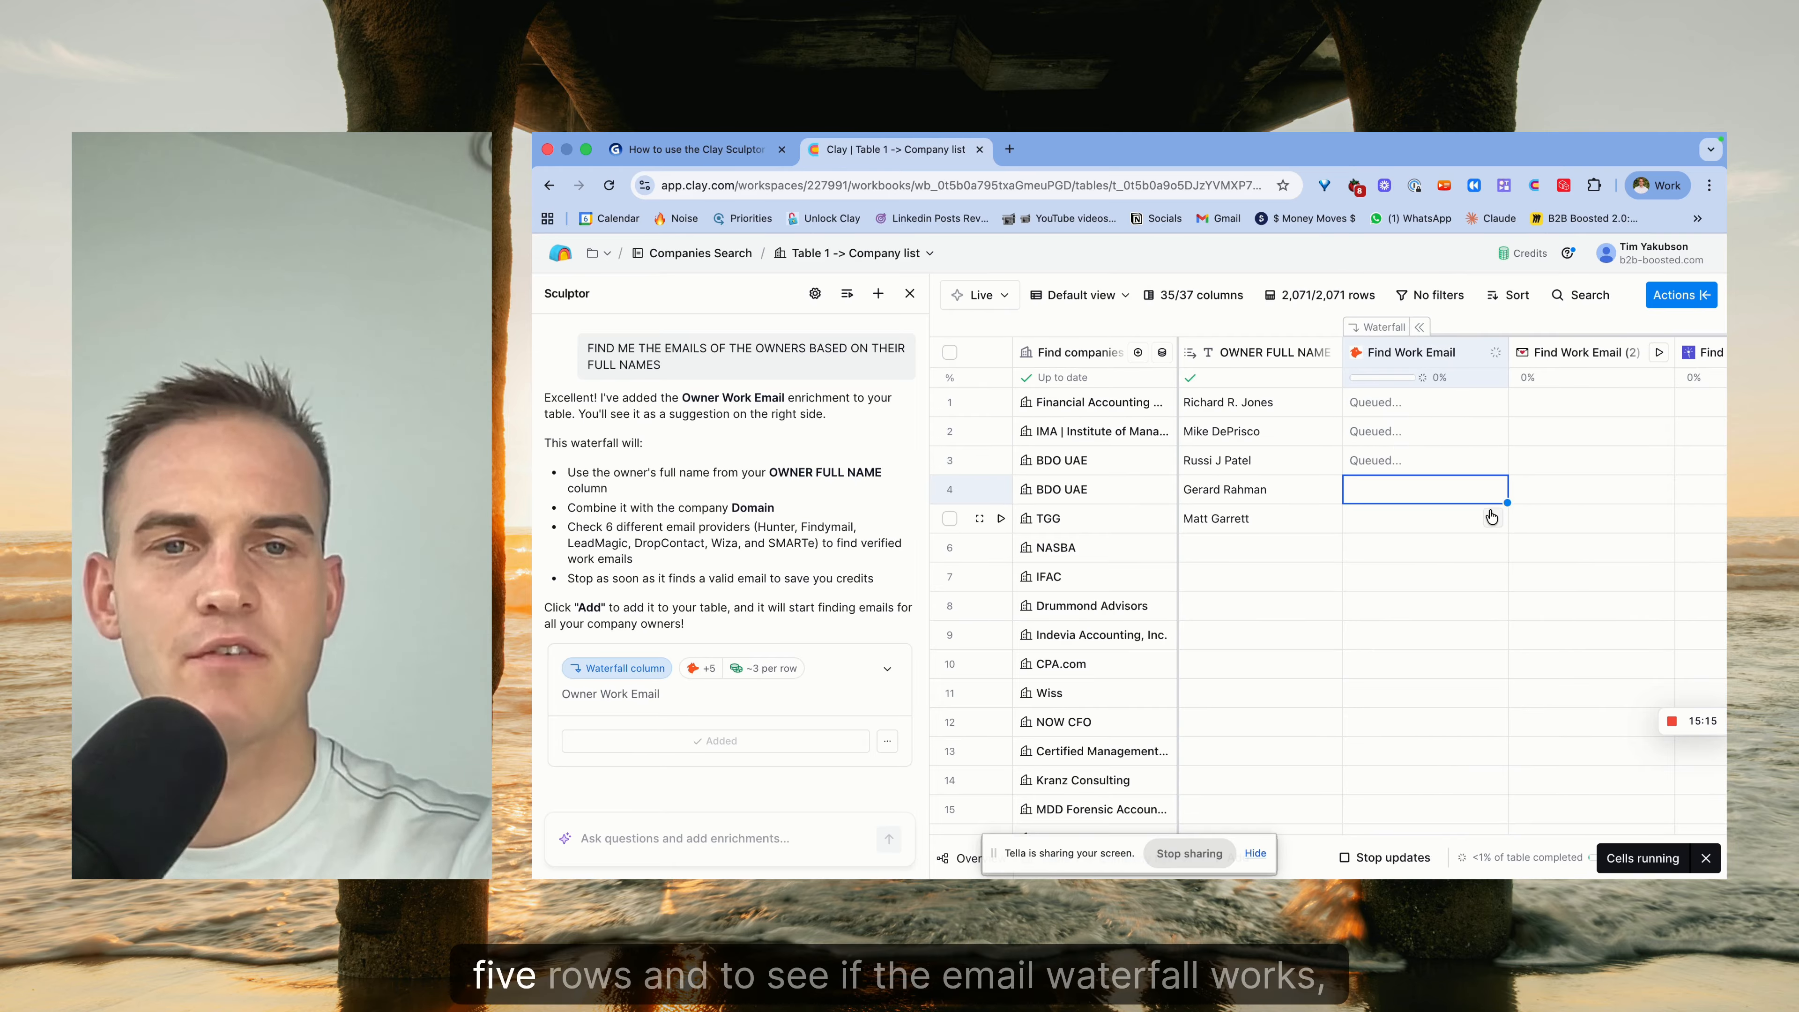
{"action": "left_click", "coordinate": [1491, 518]}
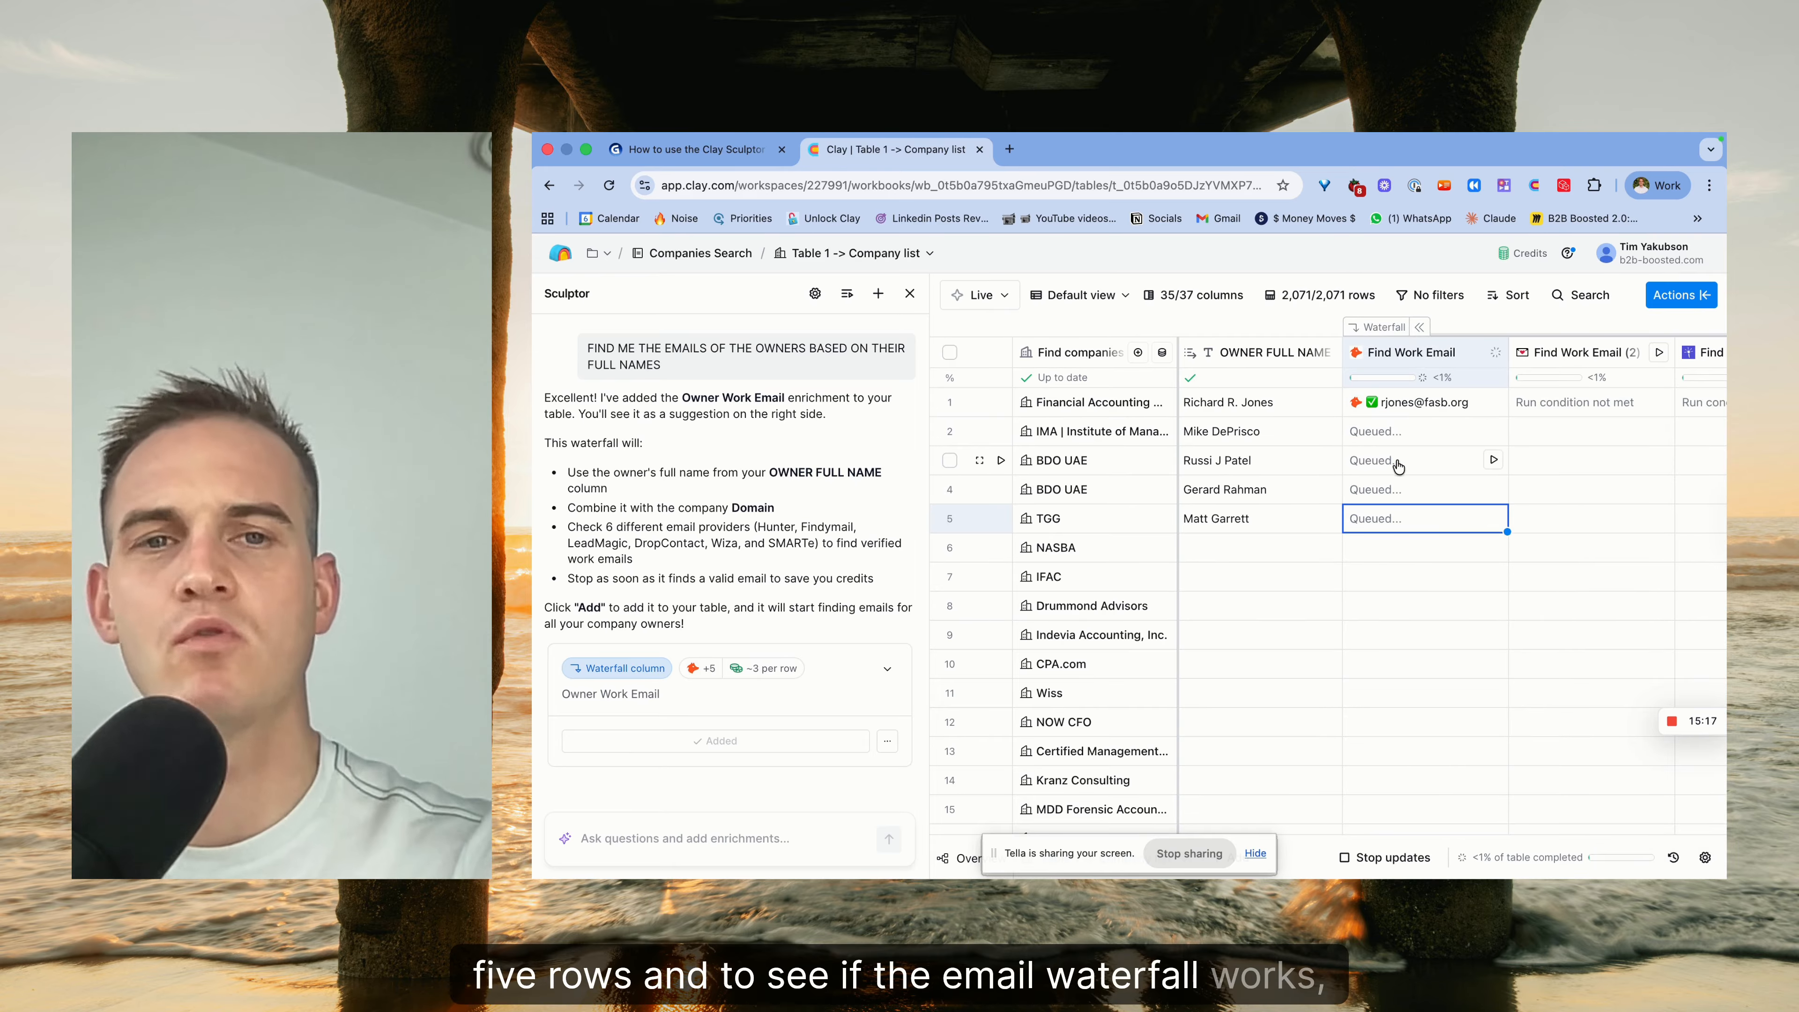
Collapse the waterfall's provider columns and widen the Owner Work Email column to fit the full addresses.
{"action": "scroll", "coordinate": [1398, 454], "scroll_direction": "right", "scroll_amount": 2}
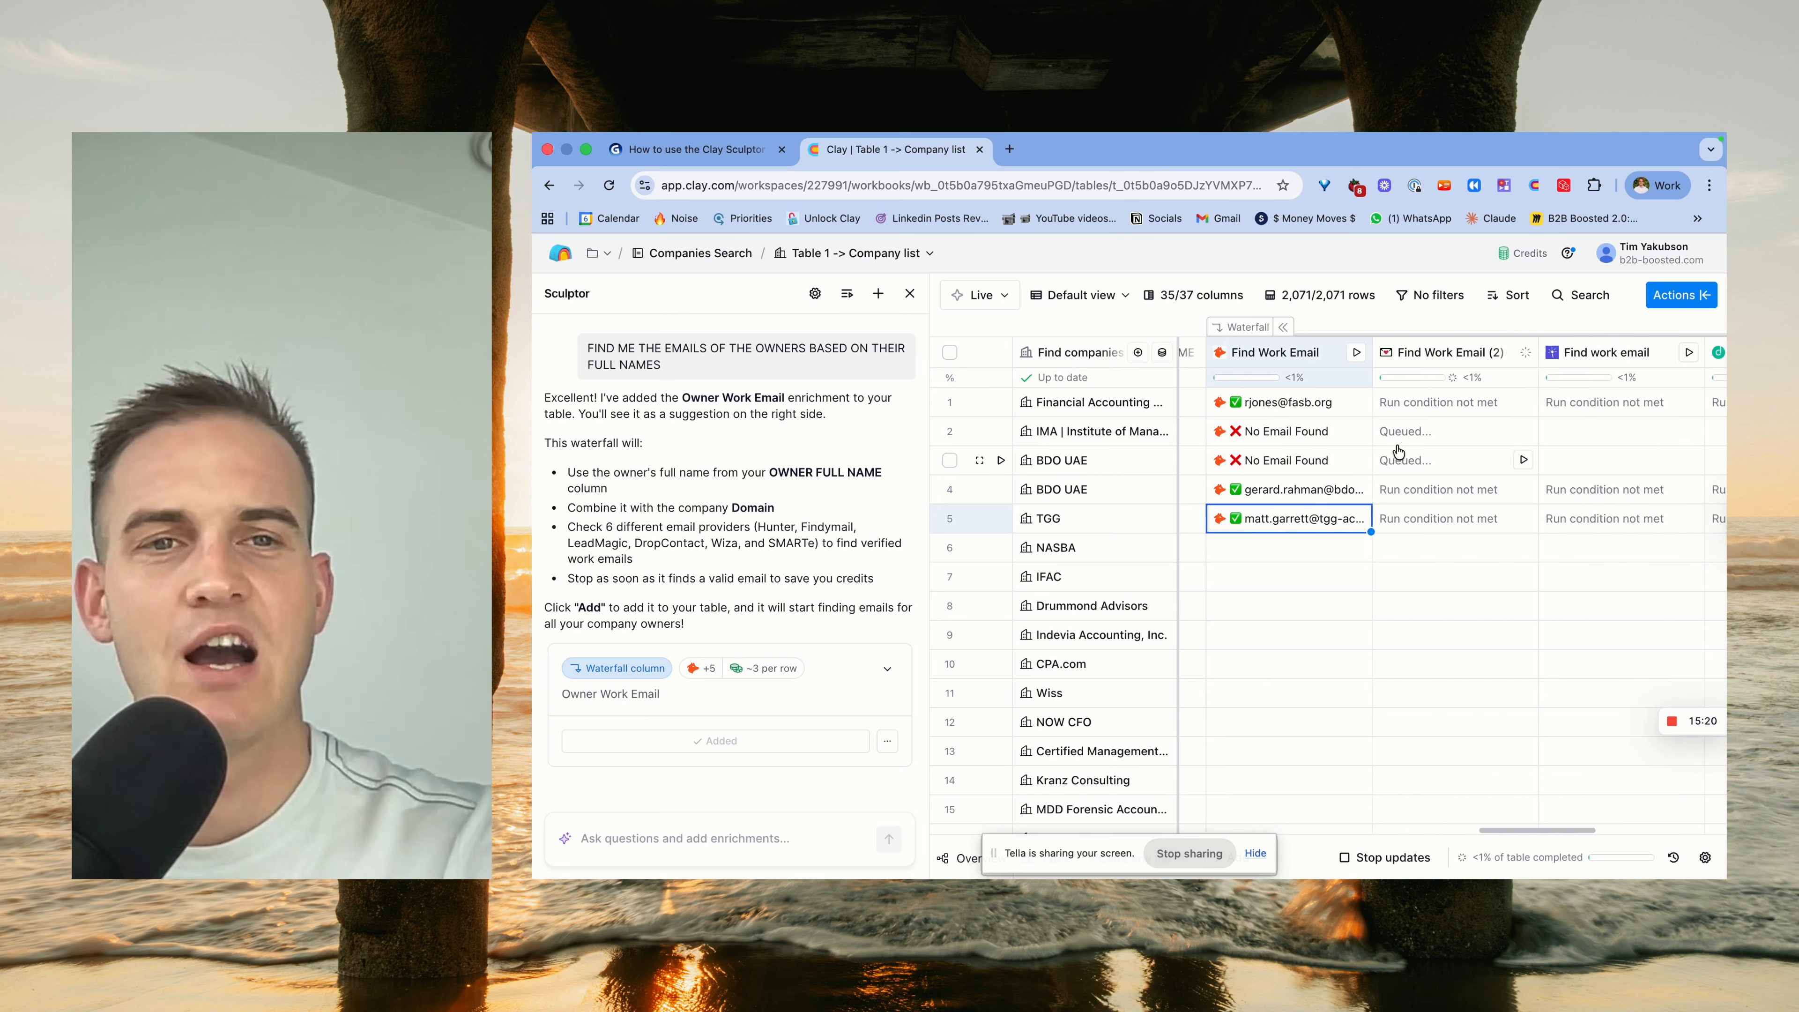
{"action": "scroll", "coordinate": [1398, 450], "scroll_direction": "right", "scroll_amount": 2}
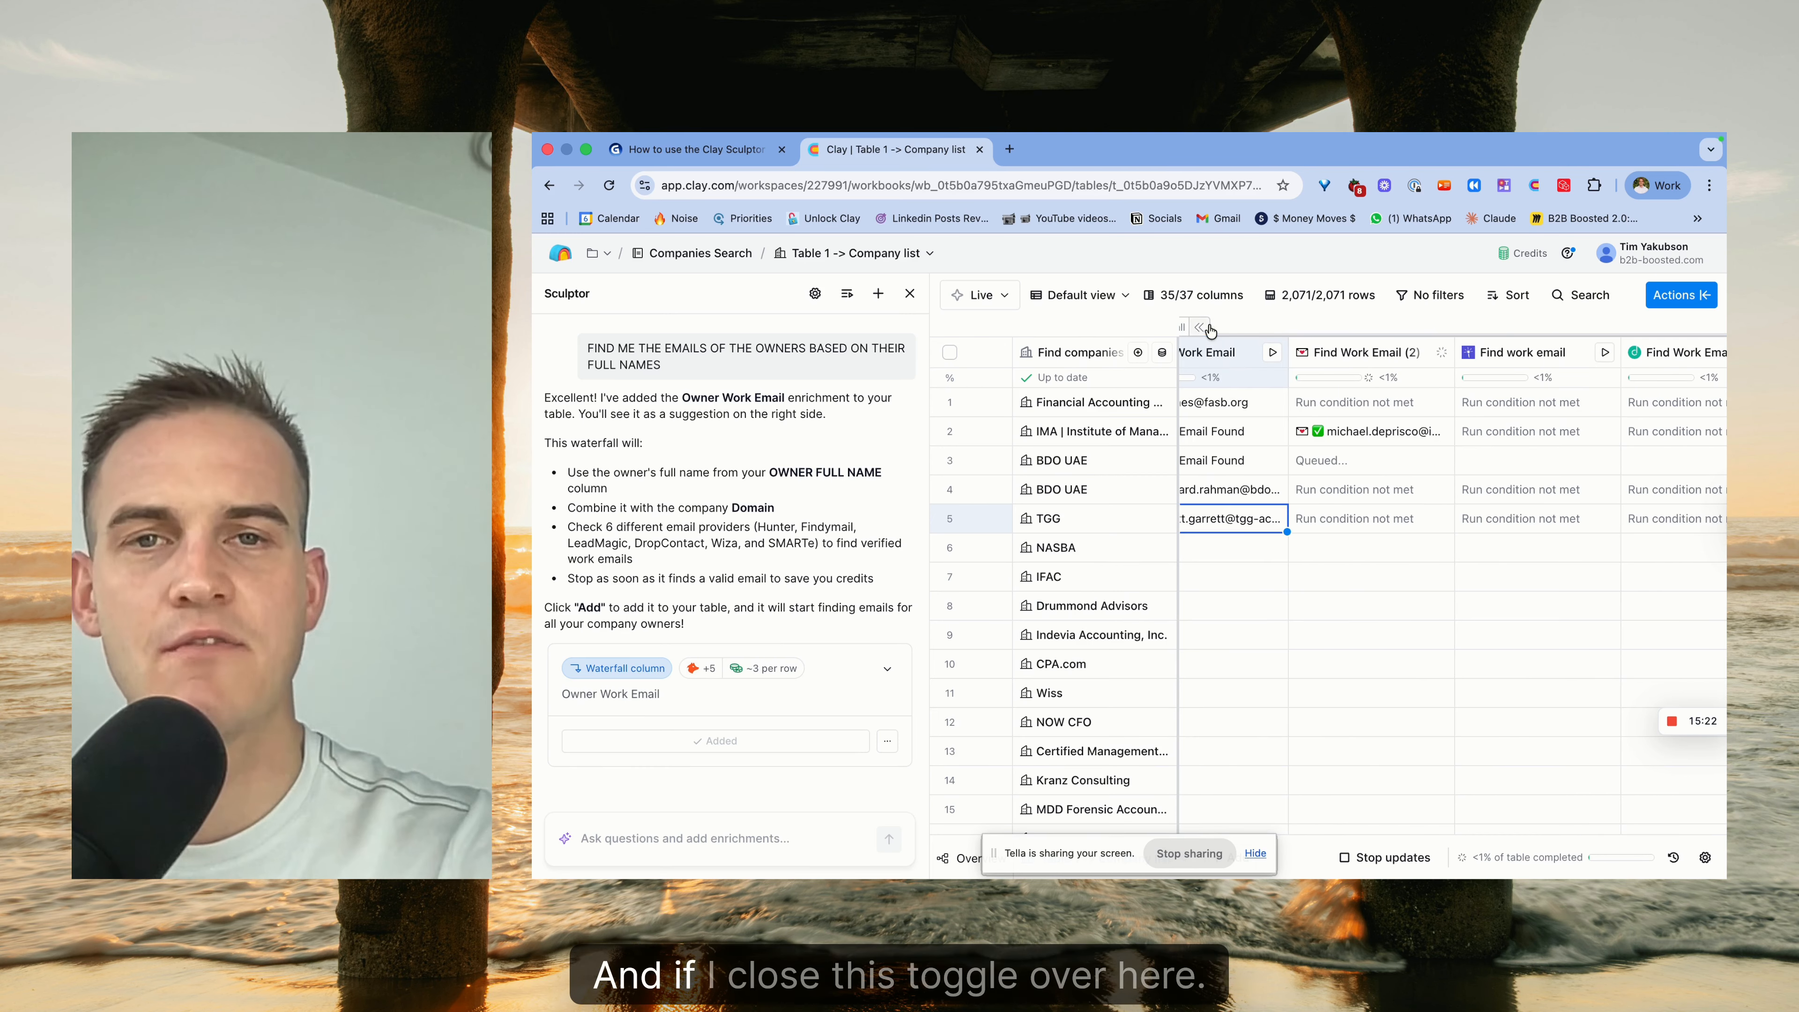
{"action": "left_click", "coordinate": [1202, 328]}
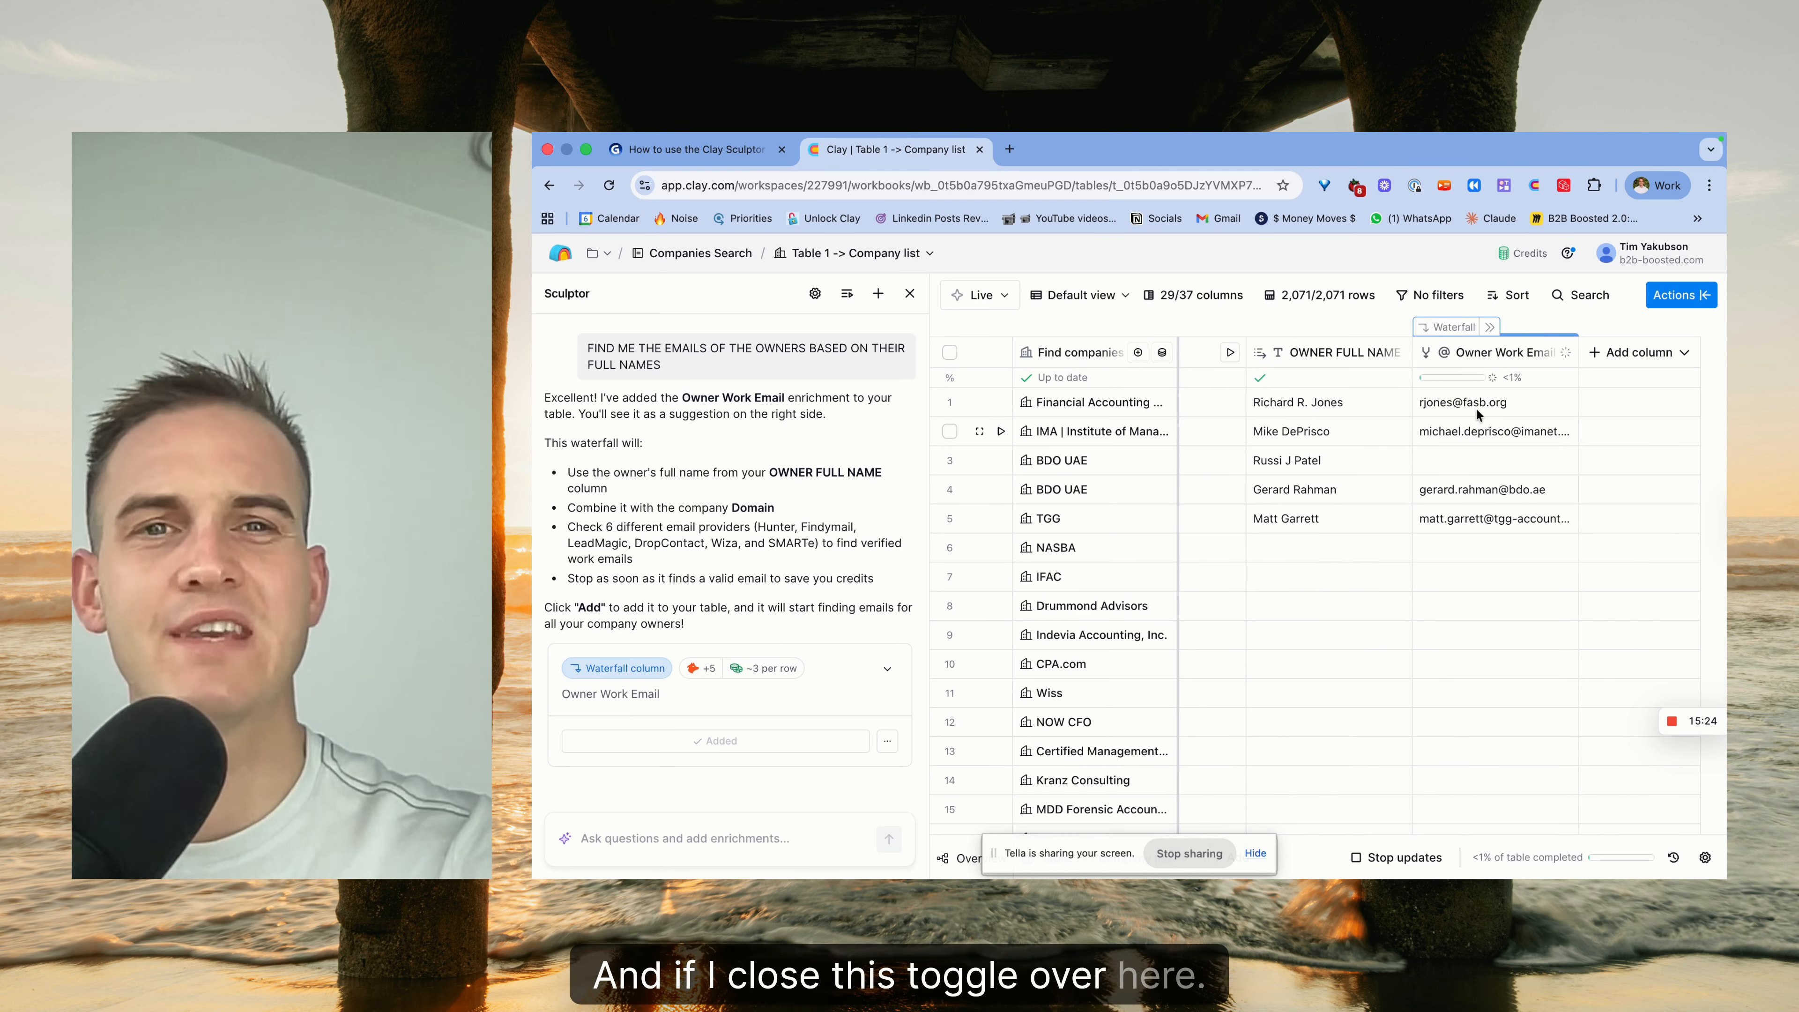
{"action": "left_click_drag", "start_coordinate": [1566, 352], "coordinate": [1625, 361]}
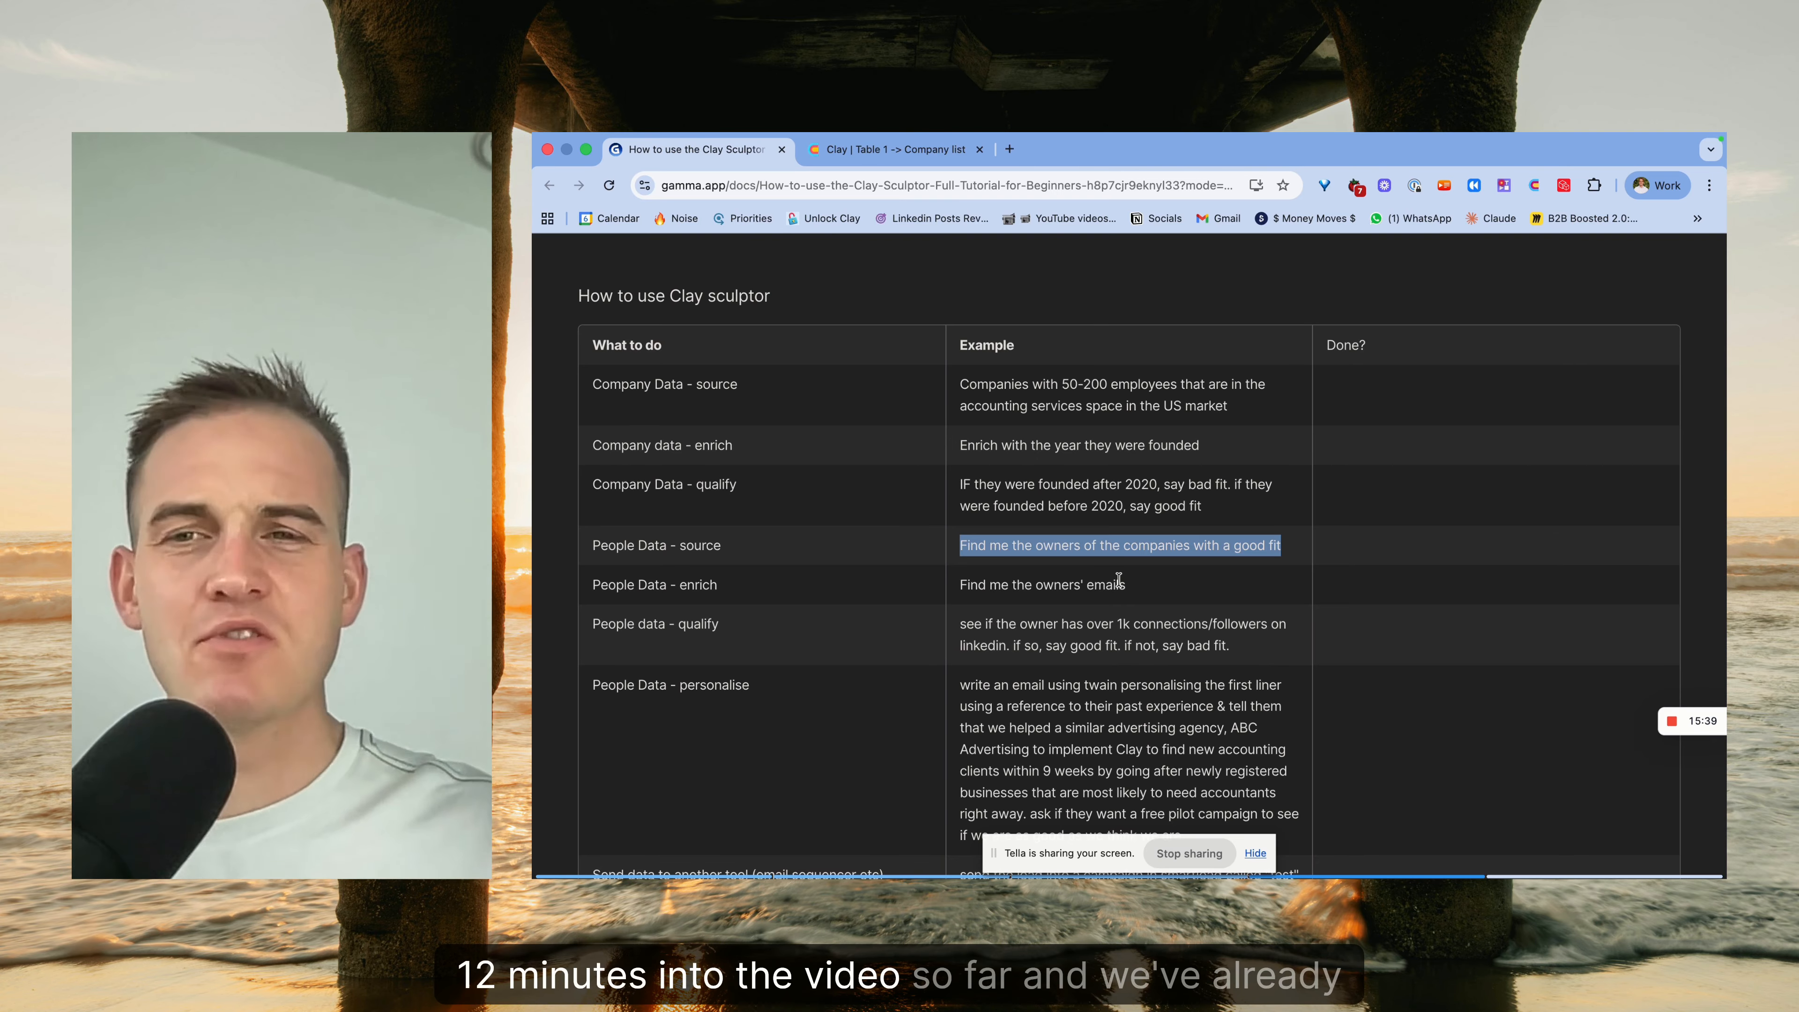
Review the checklist examples in the Gamma document, from sourcing companies through finding the owners' emails.
{"action": "left_click_drag", "start_coordinate": [961, 386], "coordinate": [1196, 406]}
{"action": "left_click", "coordinate": [989, 447]}
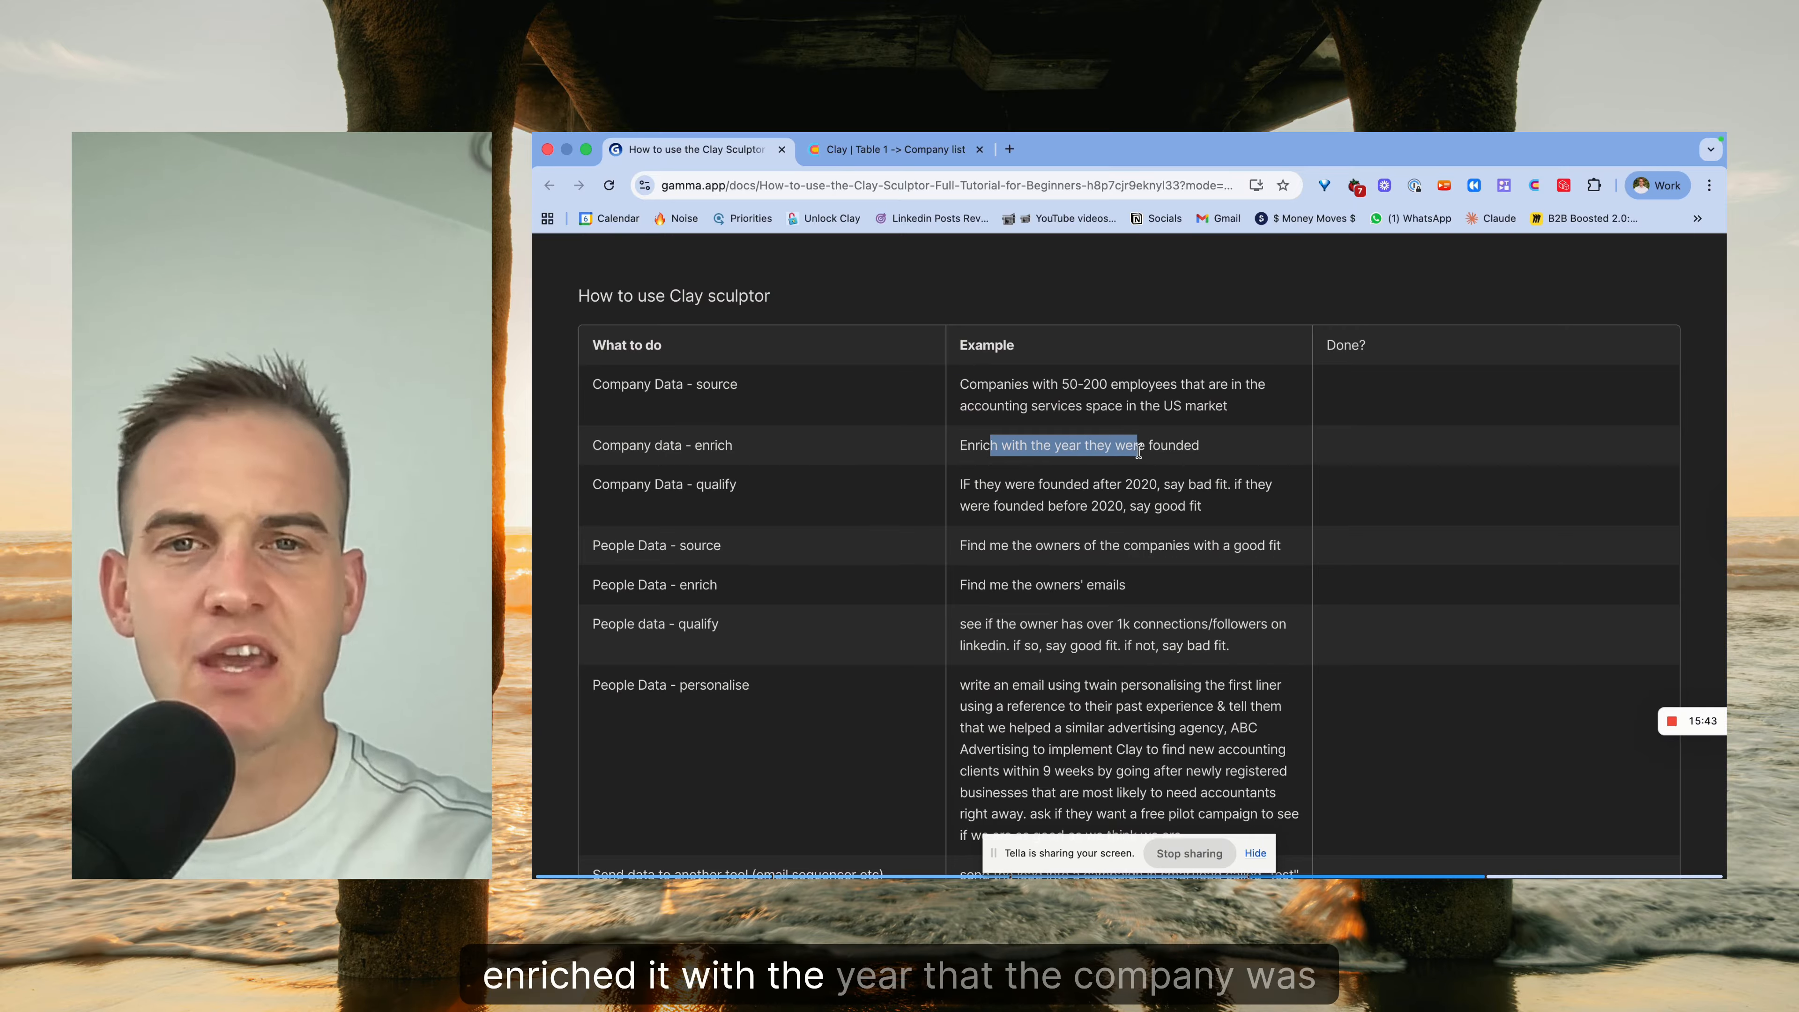
{"action": "left_click_drag", "start_coordinate": [971, 487], "coordinate": [1150, 499]}
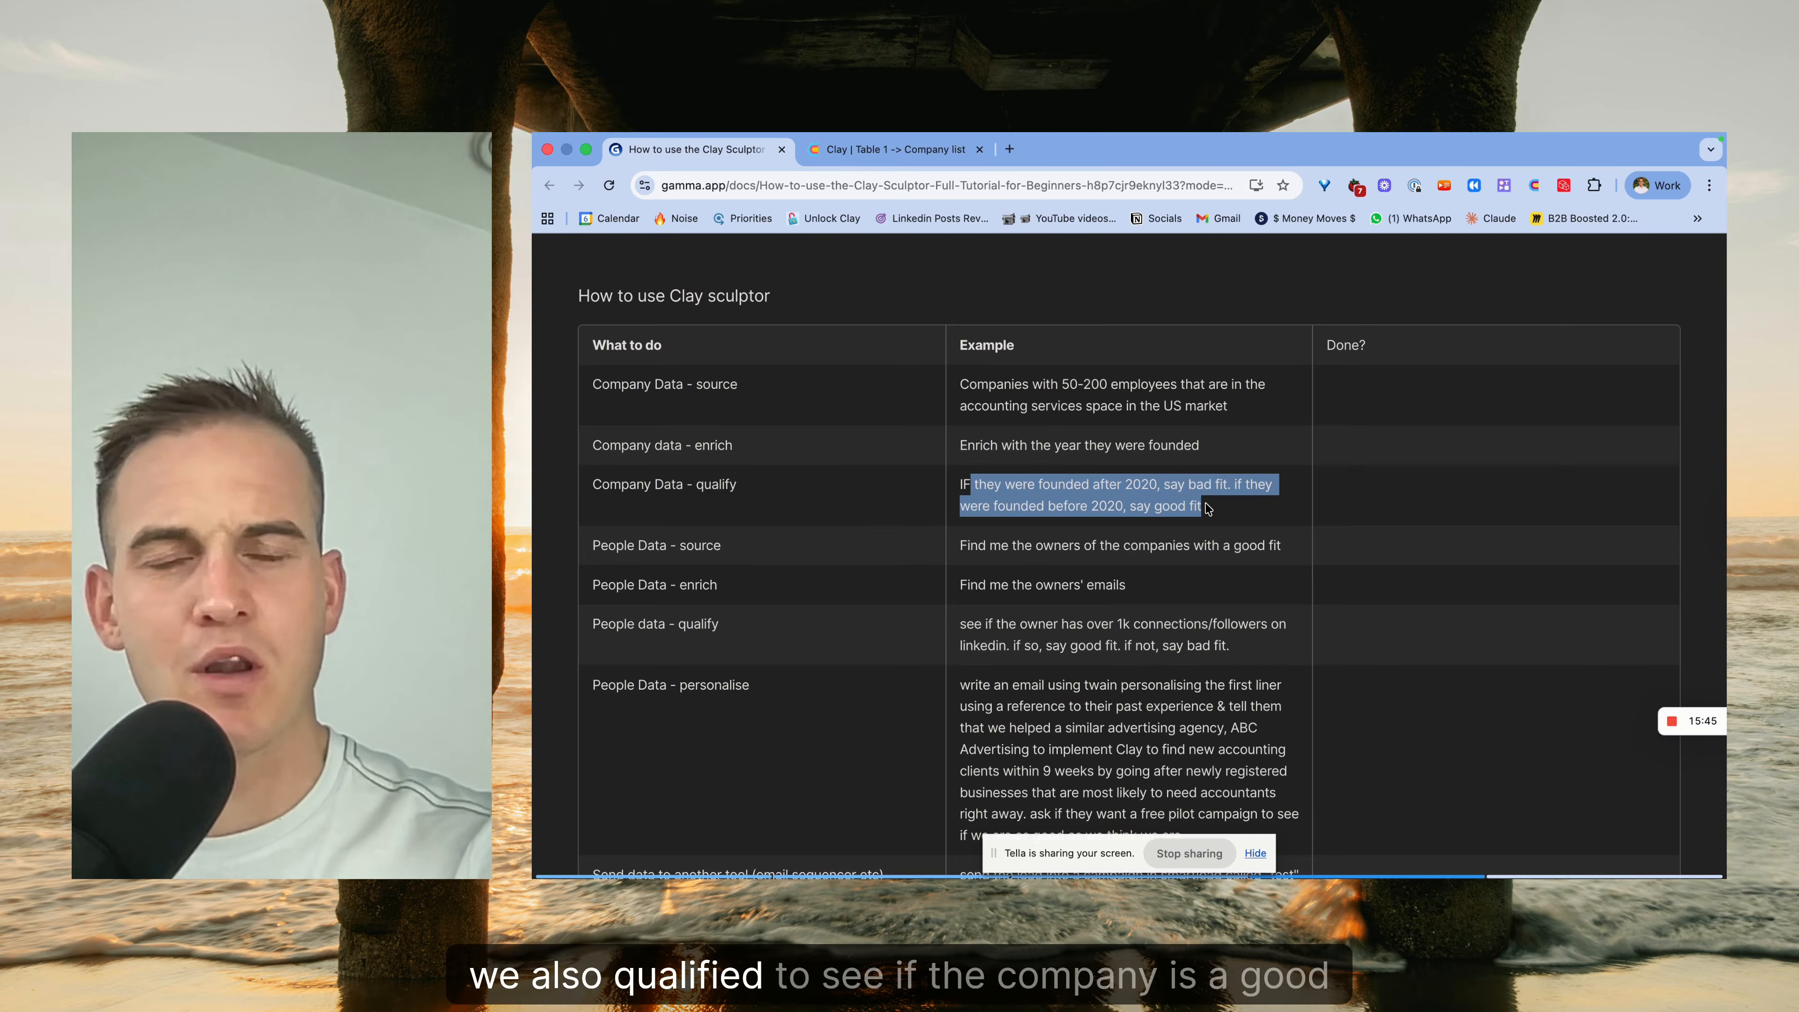
{"action": "left_click_drag", "start_coordinate": [1000, 546], "coordinate": [1158, 545]}
{"action": "left_click_drag", "start_coordinate": [1037, 585], "coordinate": [1127, 586]}
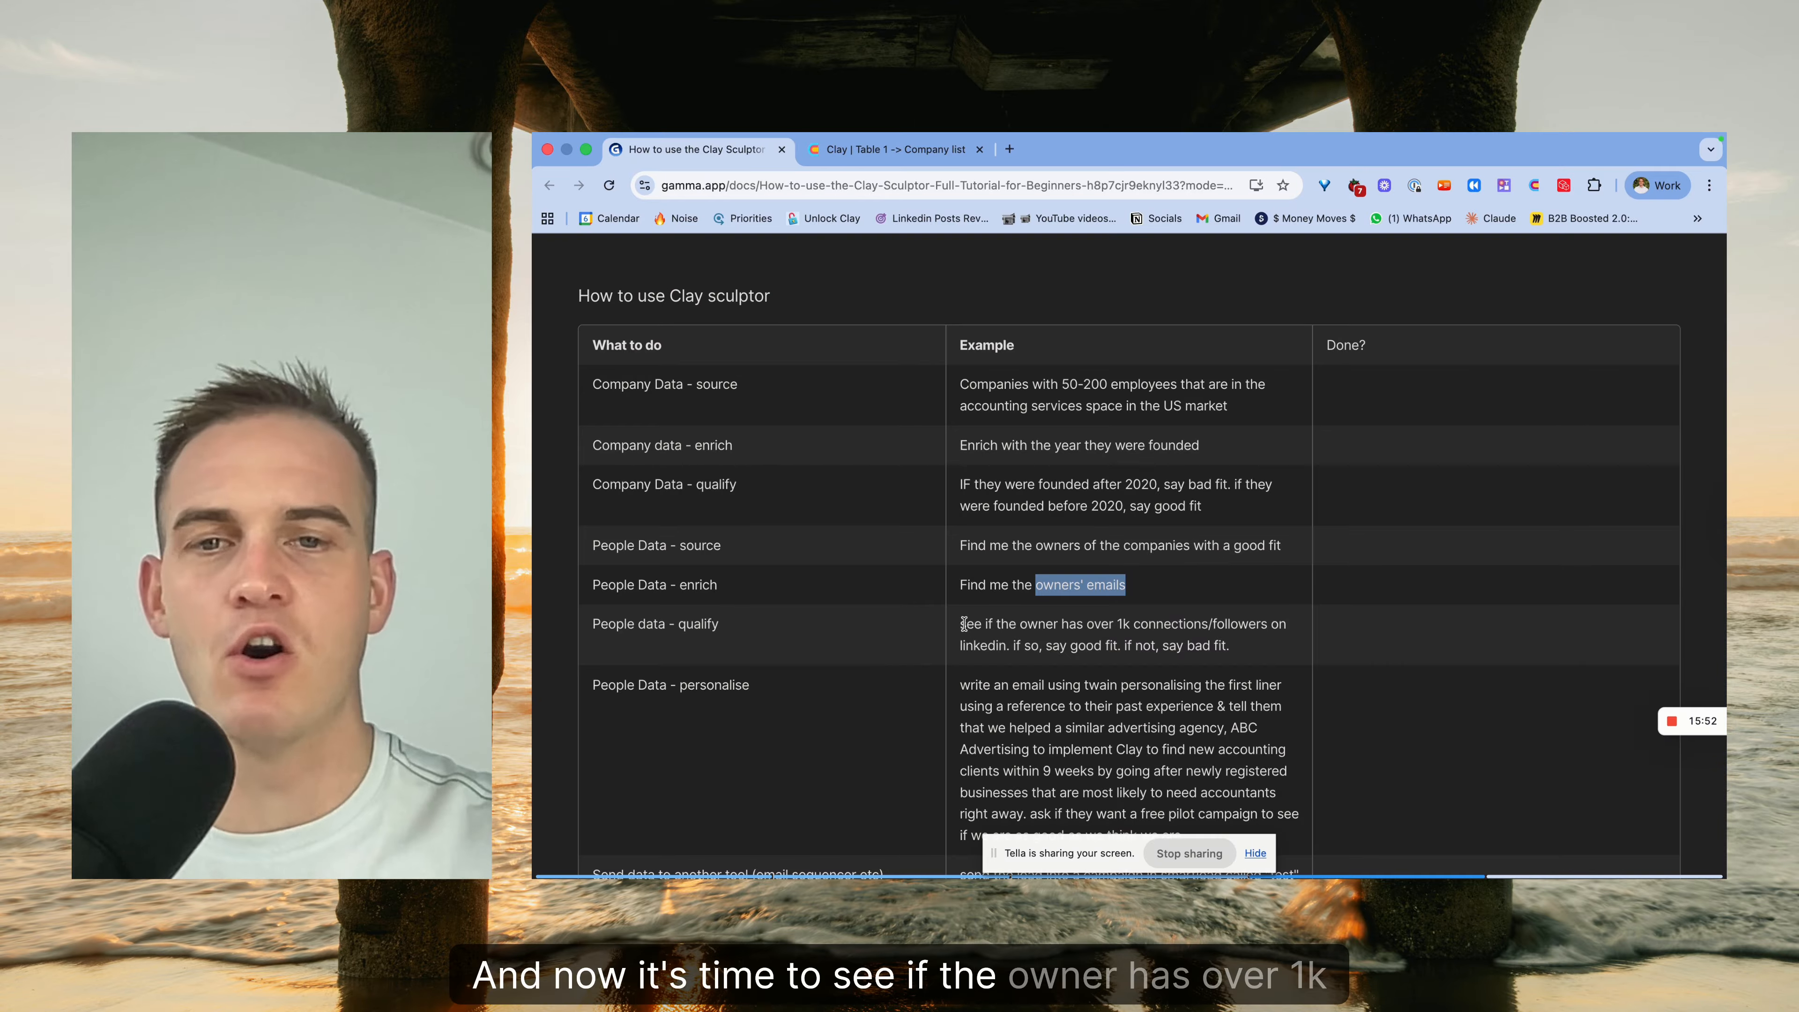
Copy the "People data - qualify" example into Clay's Sculptor chat, prefix it with "I WANT TO S", and send it.
{"action": "left_click_drag", "start_coordinate": [964, 624], "coordinate": [1183, 645]}
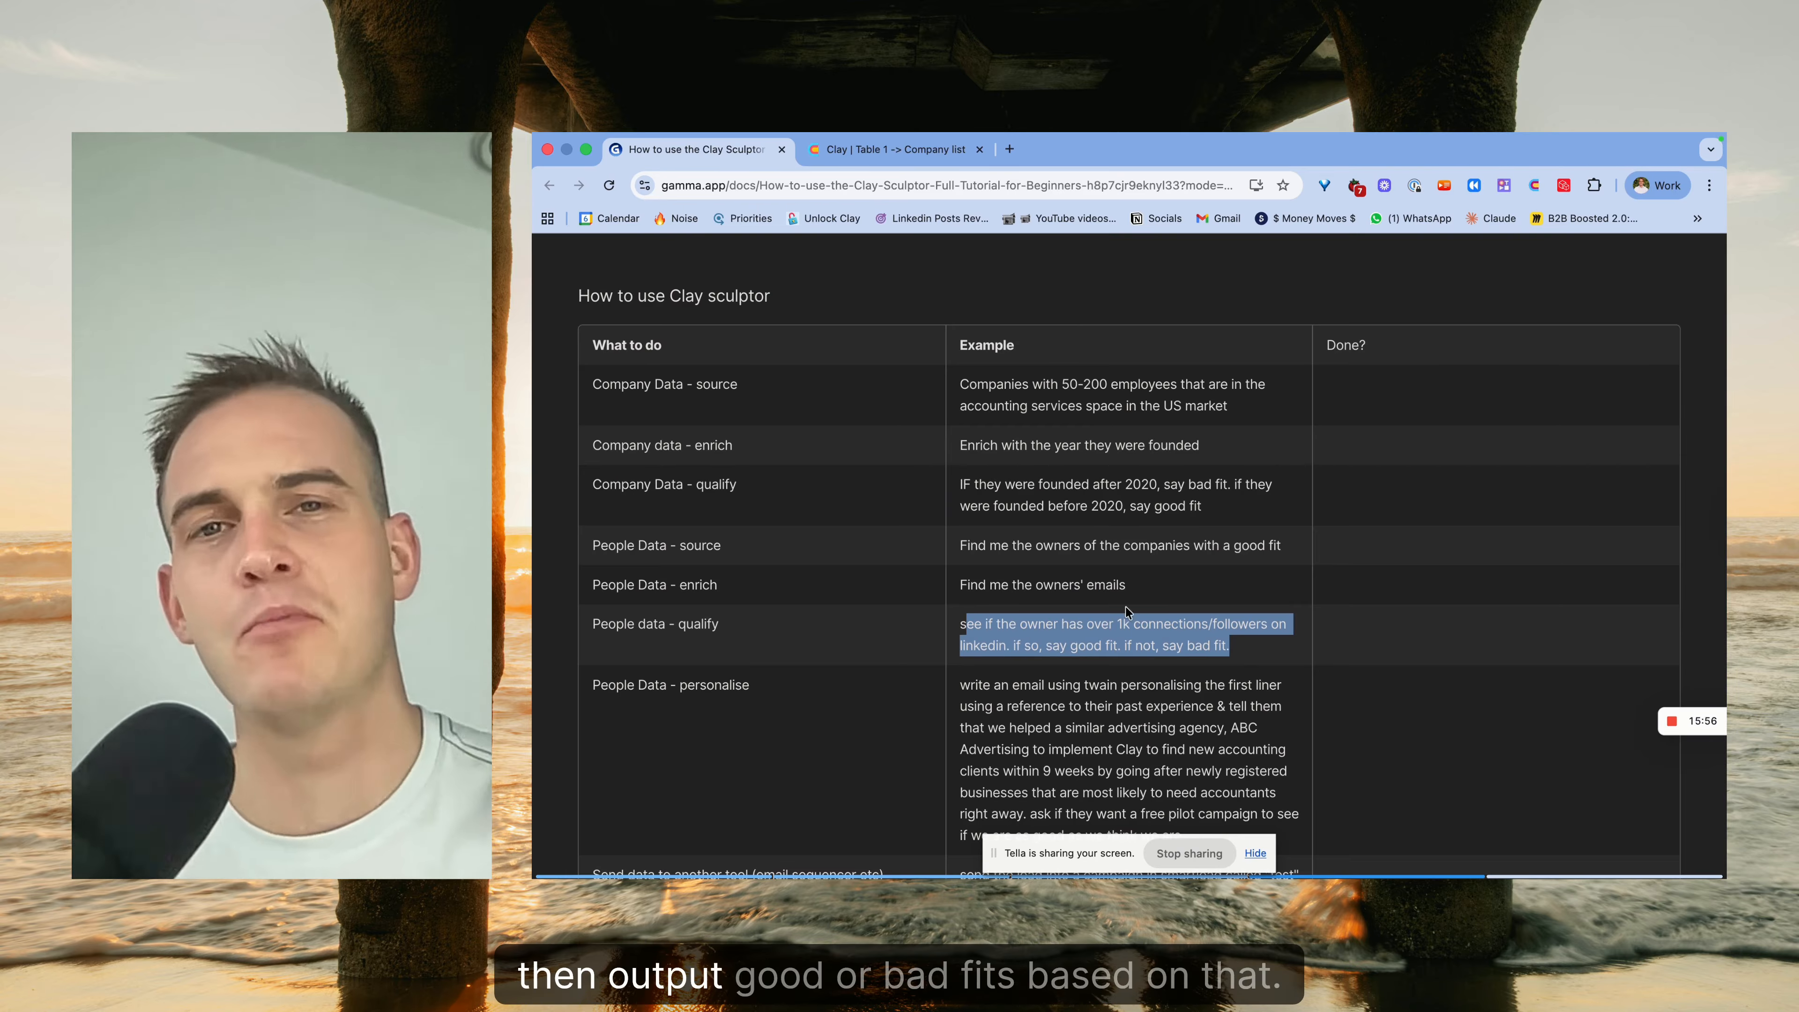
{"action": "left_click", "coordinate": [902, 151]}
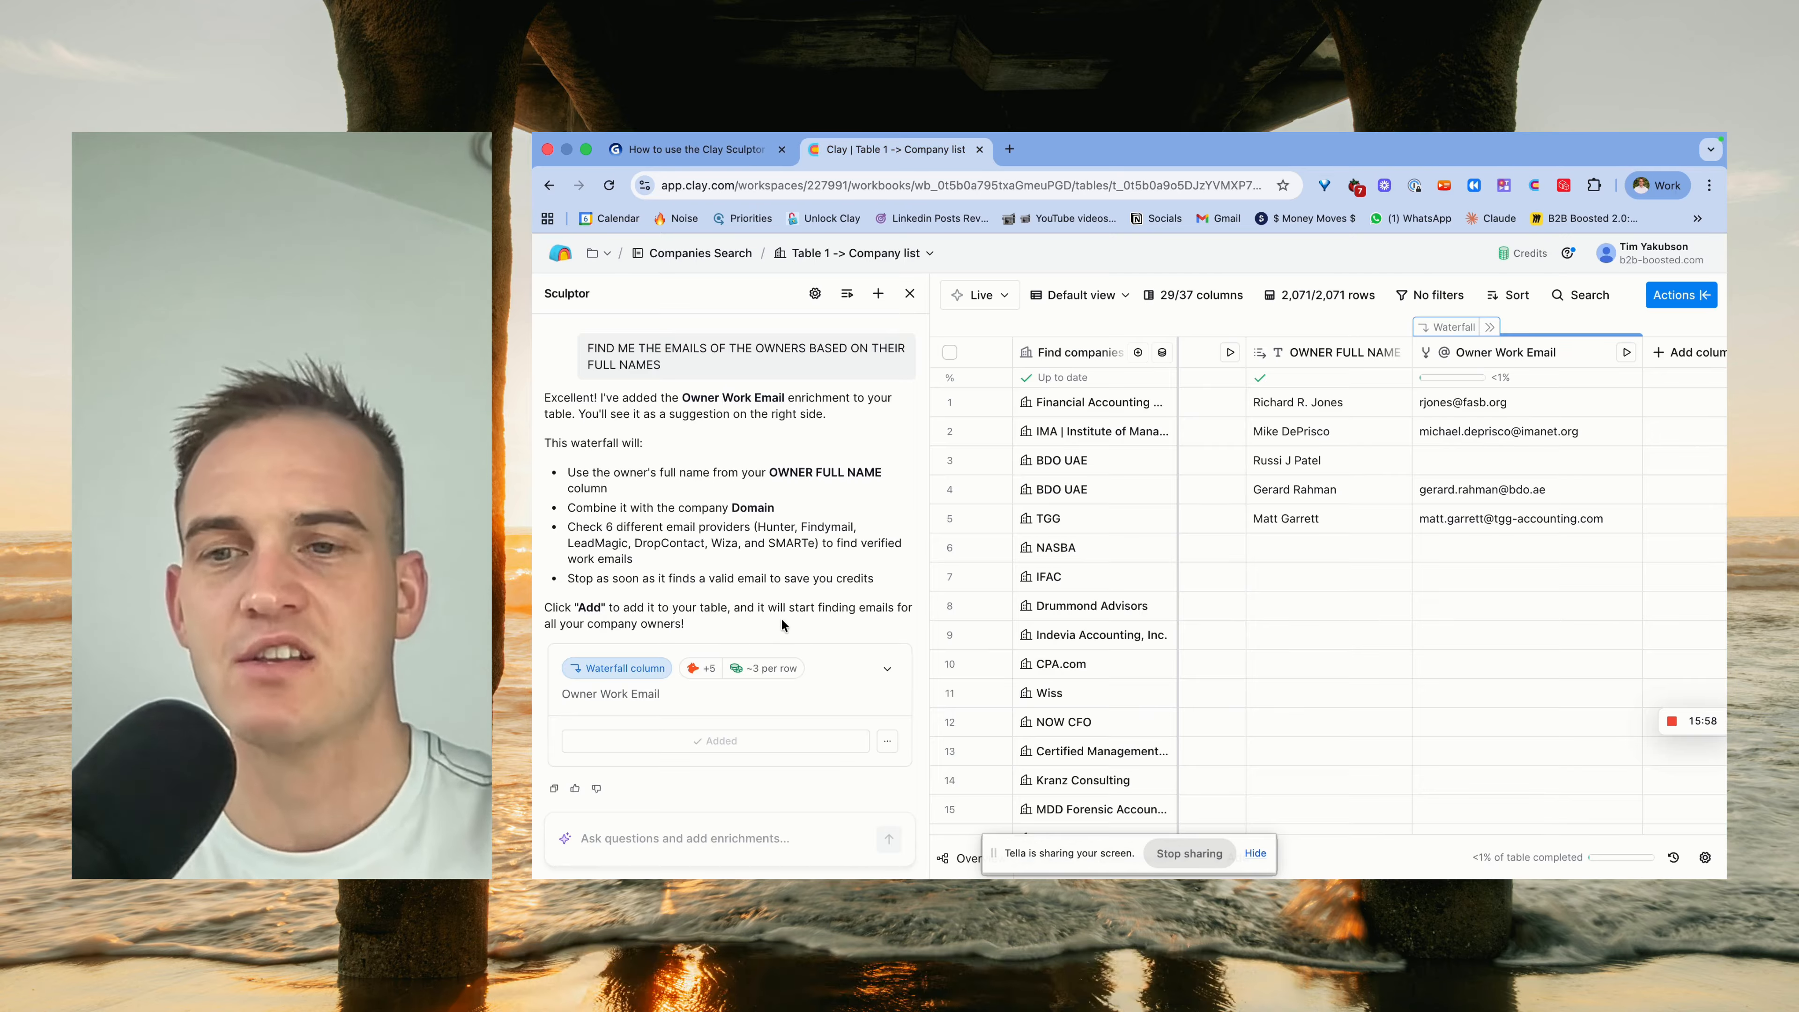
{"action": "left_click", "coordinate": [723, 847]}
{"action": "type", "text": "ee if the owner has over 1k connections/followers on linkedin. if so, say good fit. if not, say bad fit."}
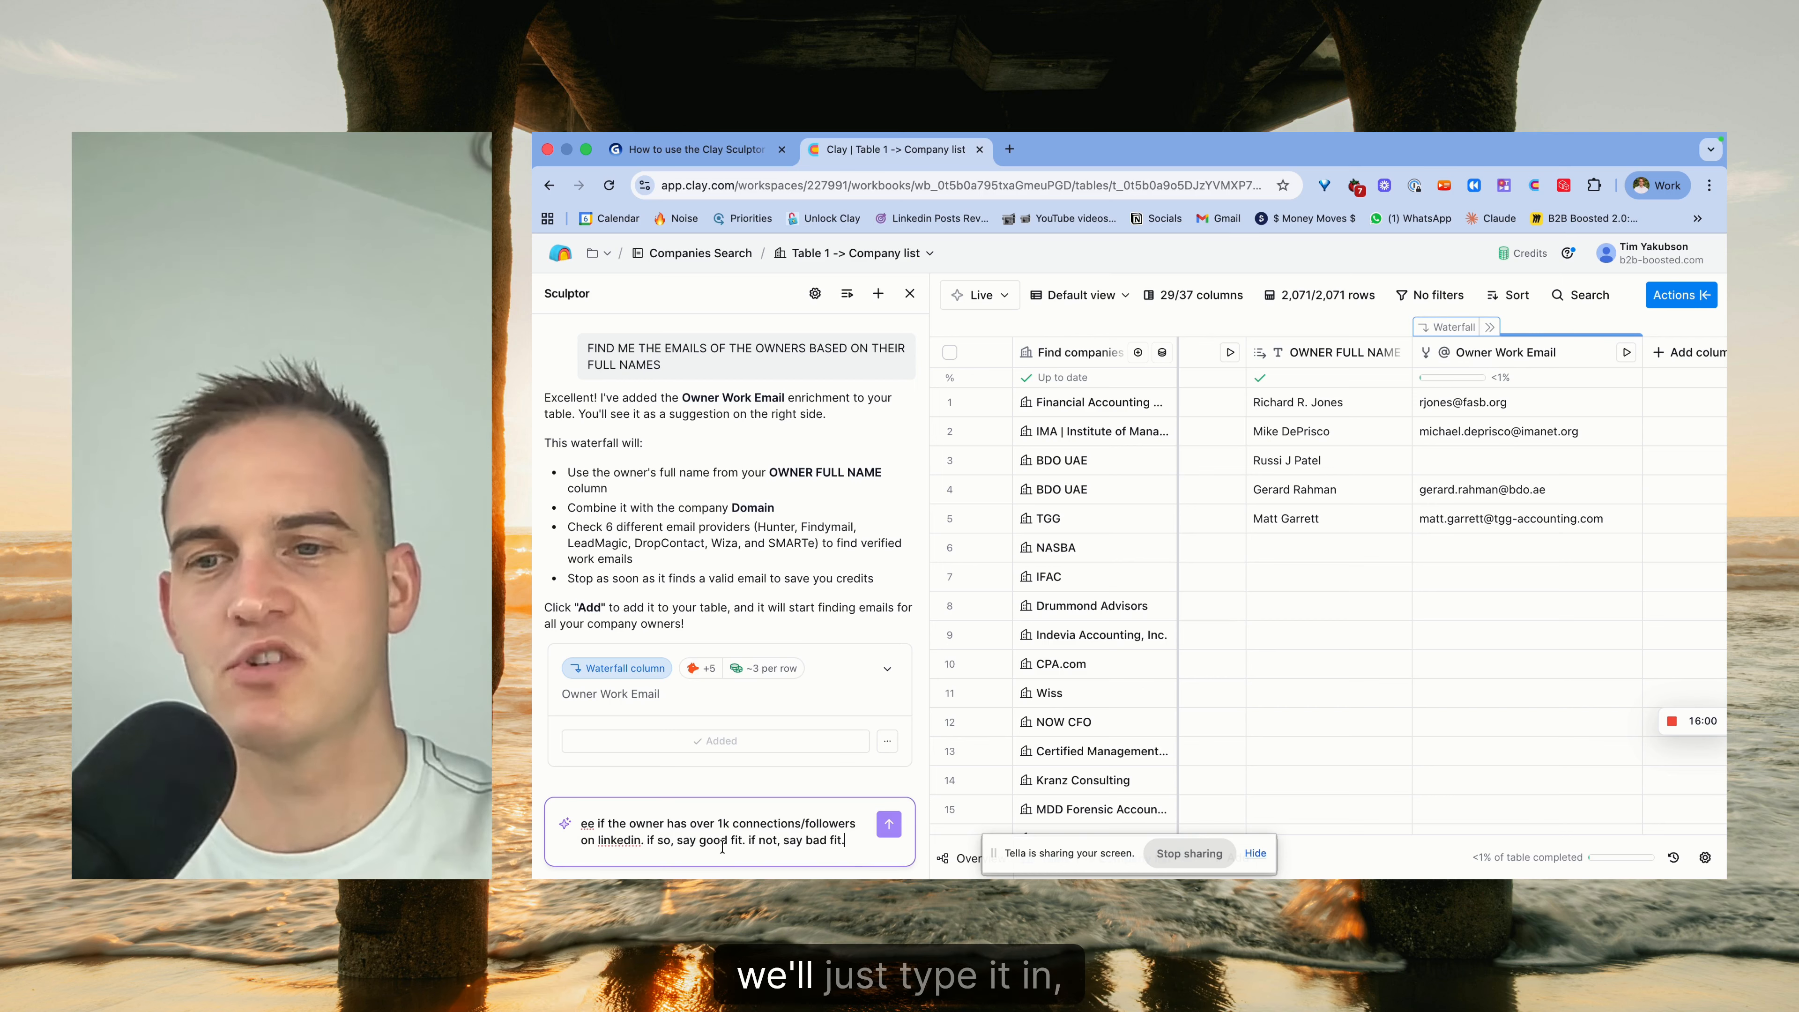
{"action": "type", "text": "I WANT TO S"}
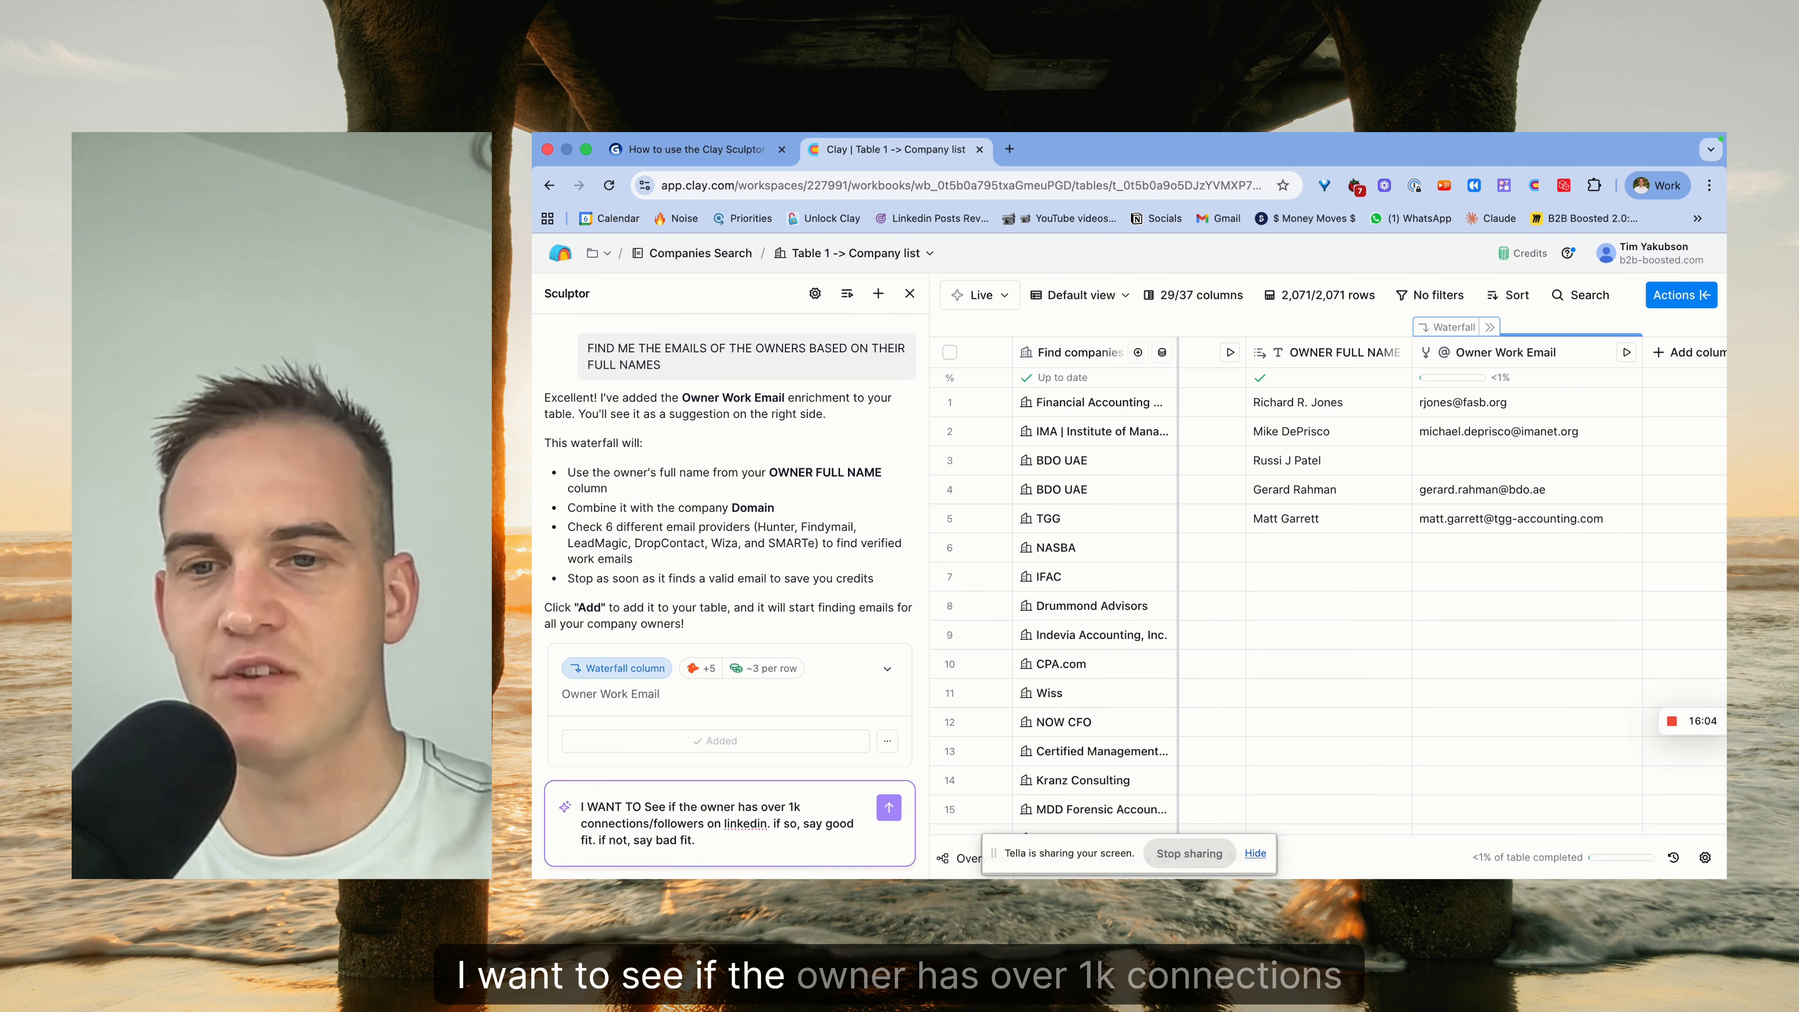
{"action": "key", "text": "Return"}
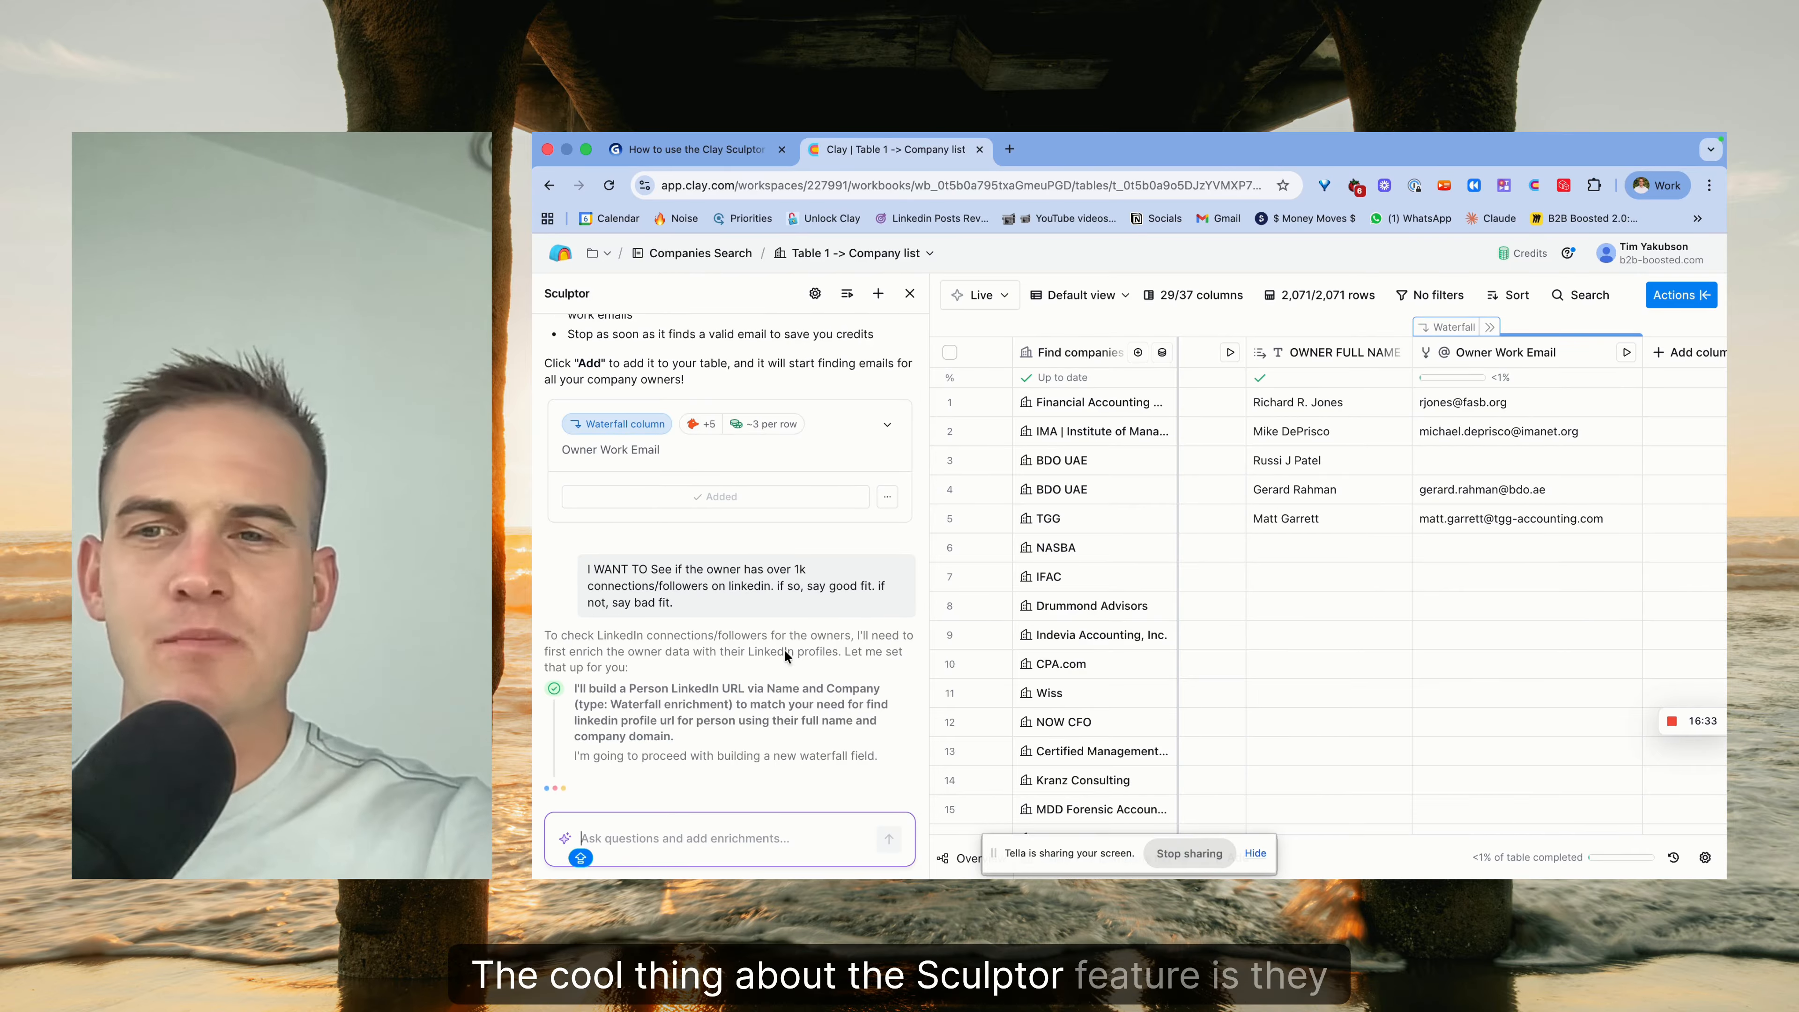
{"action": "left_click", "coordinate": [545, 637]}
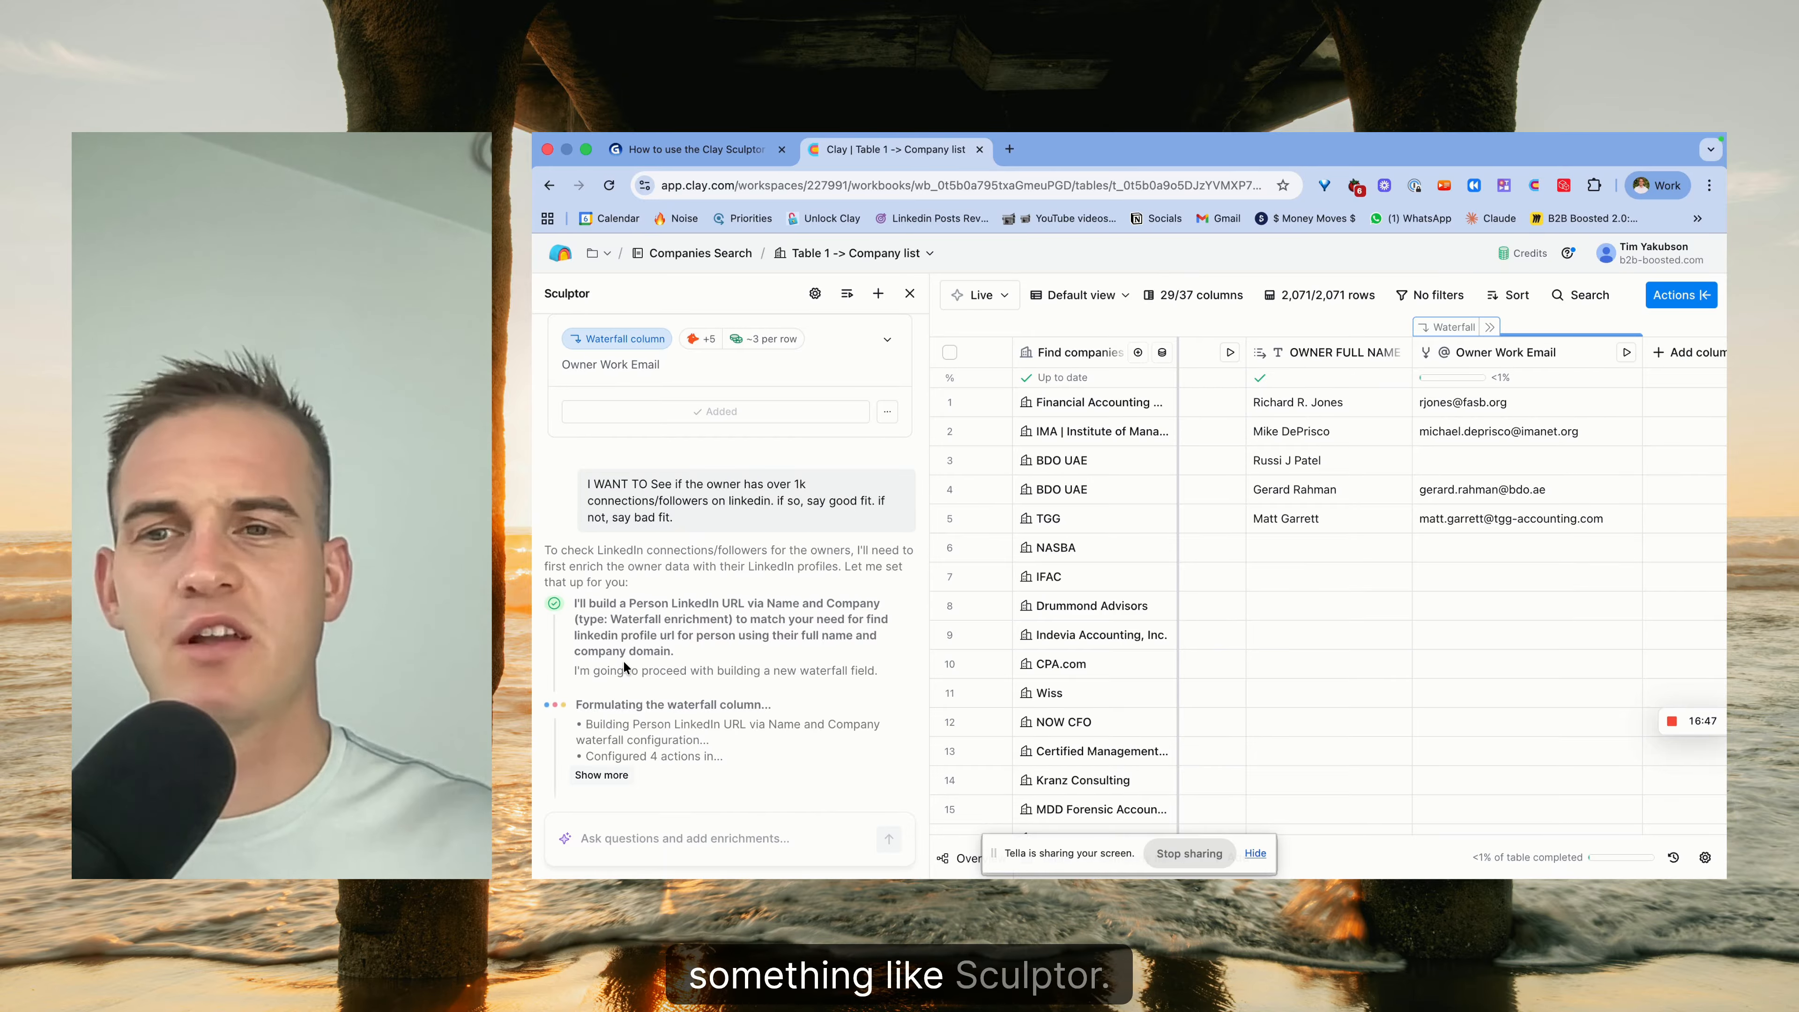
Open unlockclay.com in a new browser tab and look through the course page down to the testimonials and proof.
{"action": "left_click", "coordinate": [1014, 149]}
{"action": "type", "text": "UN"}
{"action": "key", "text": "Return"}
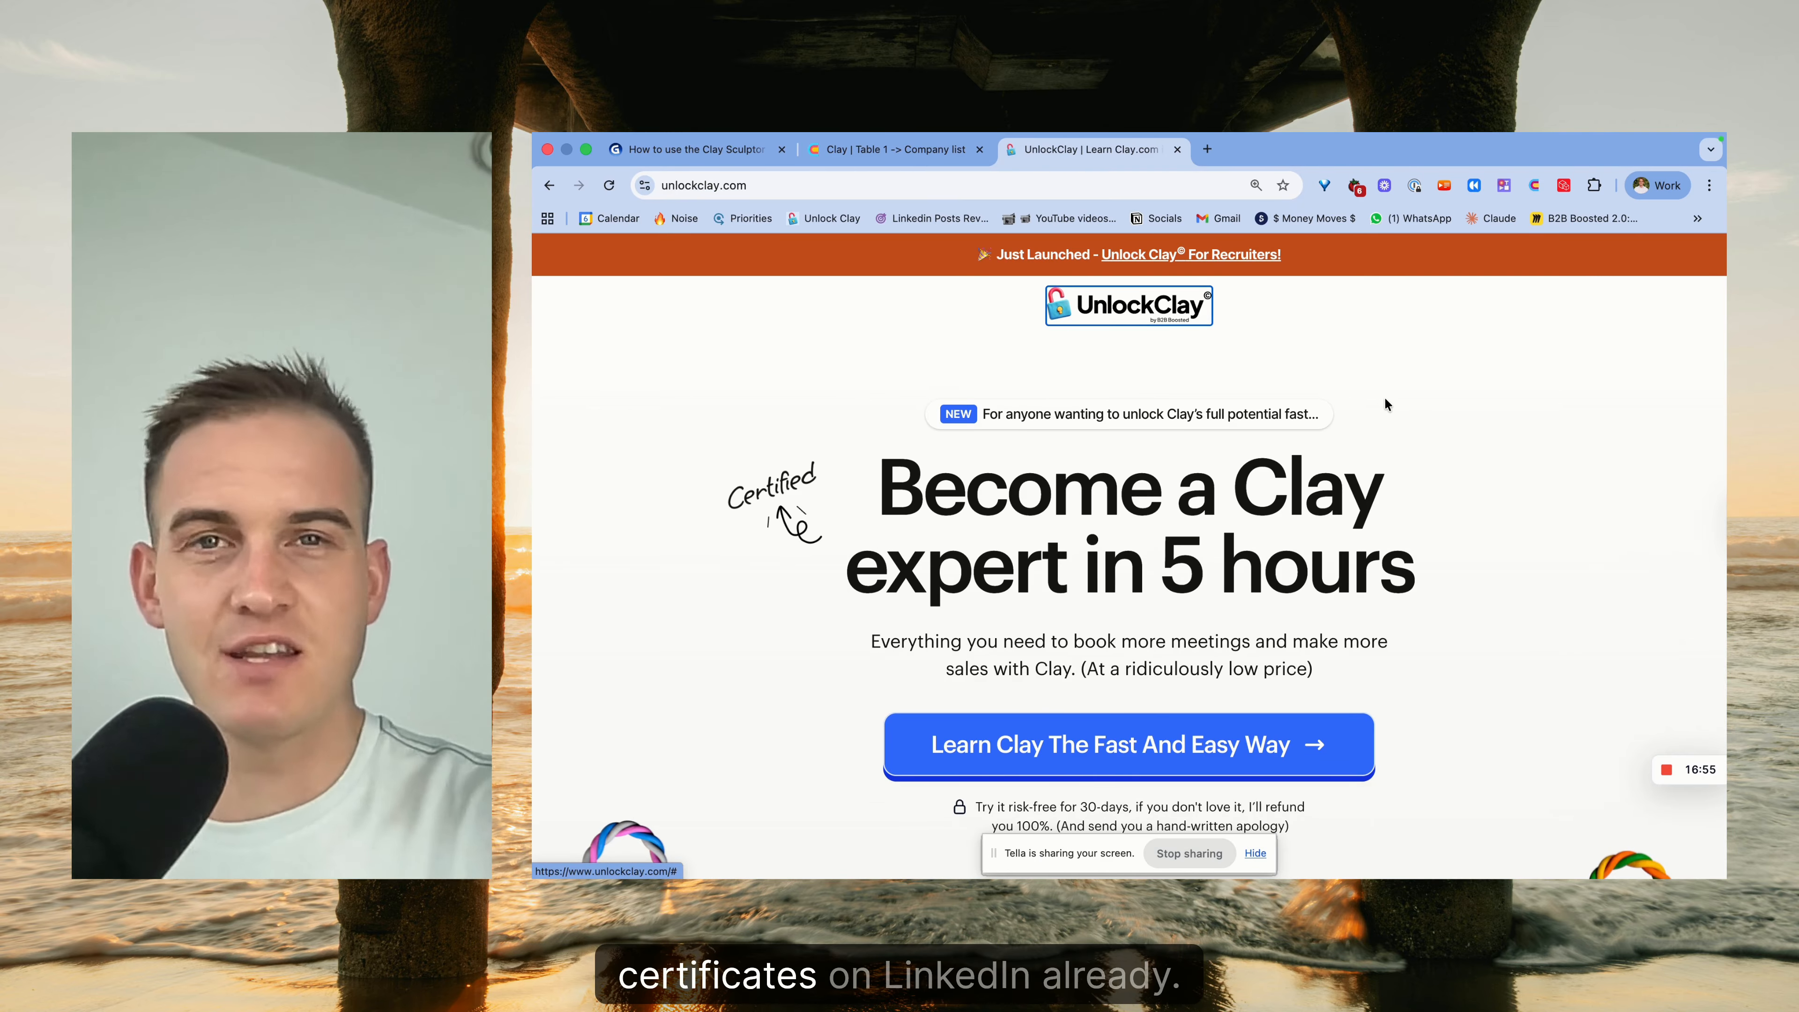
{"action": "scroll", "coordinate": [1384, 407], "scroll_direction": "down", "scroll_amount": 15}
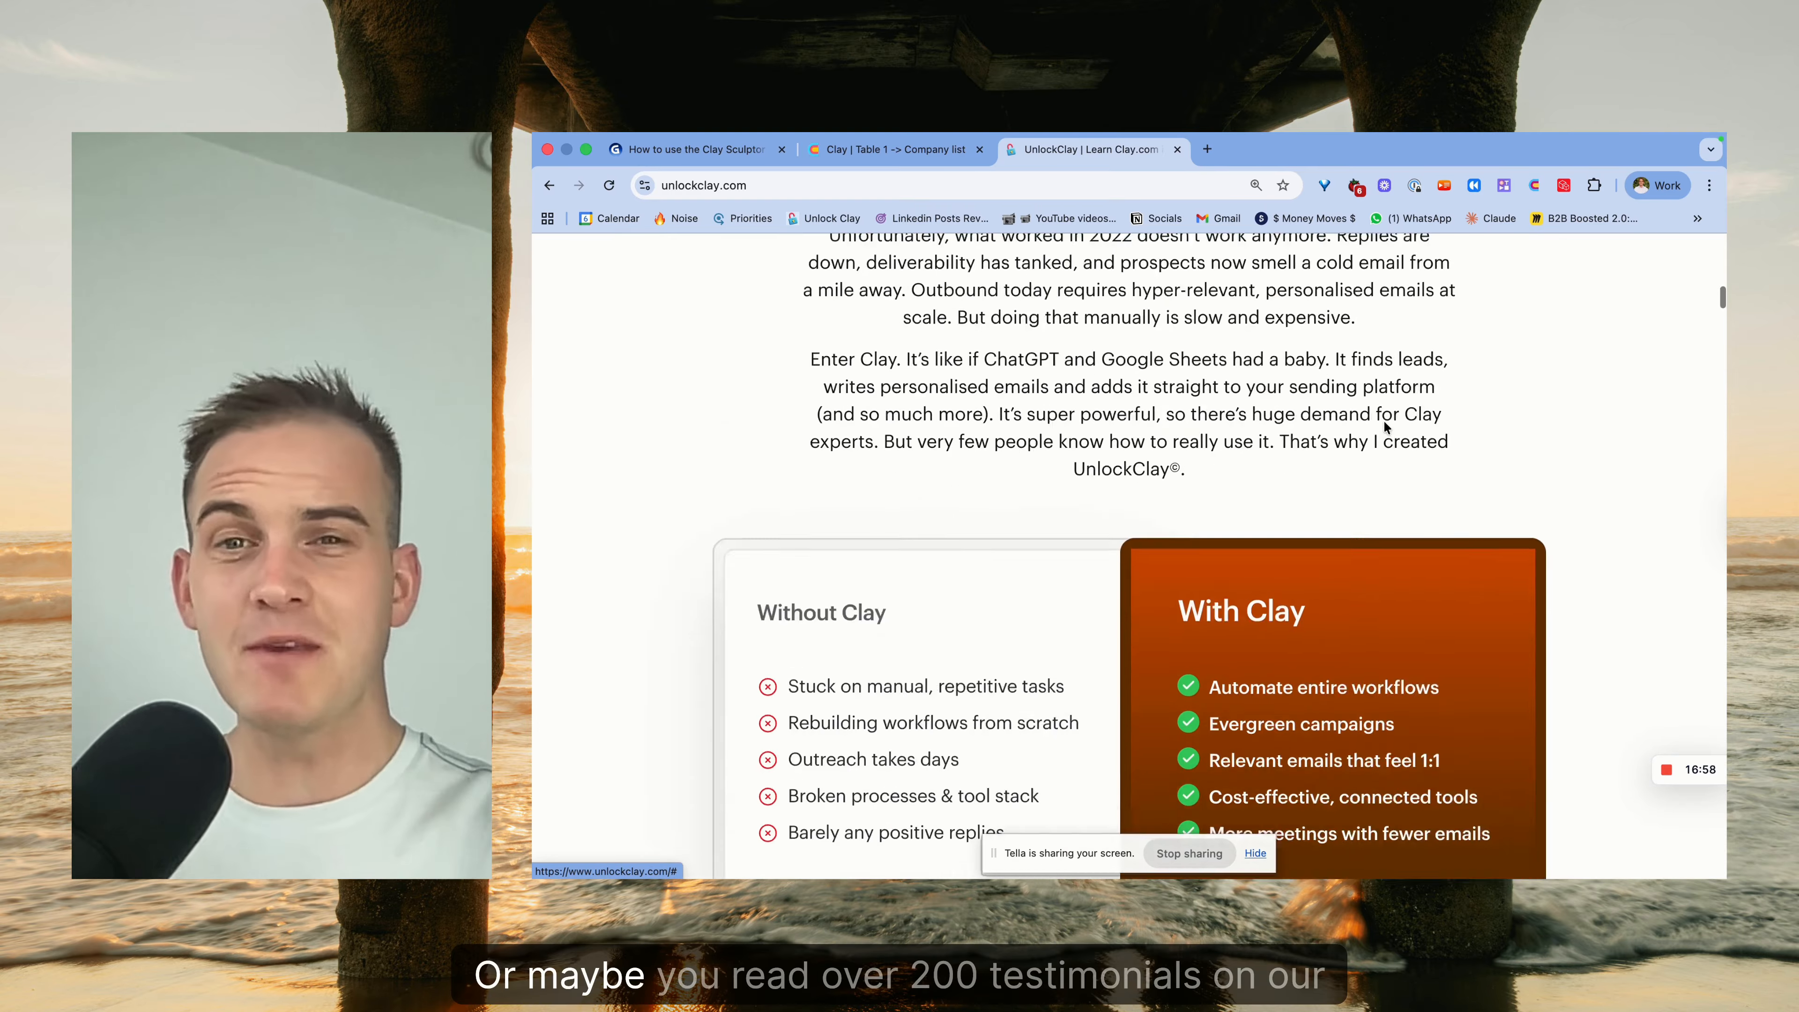
{"action": "scroll", "coordinate": [1385, 421], "scroll_direction": "down", "scroll_amount": 20}
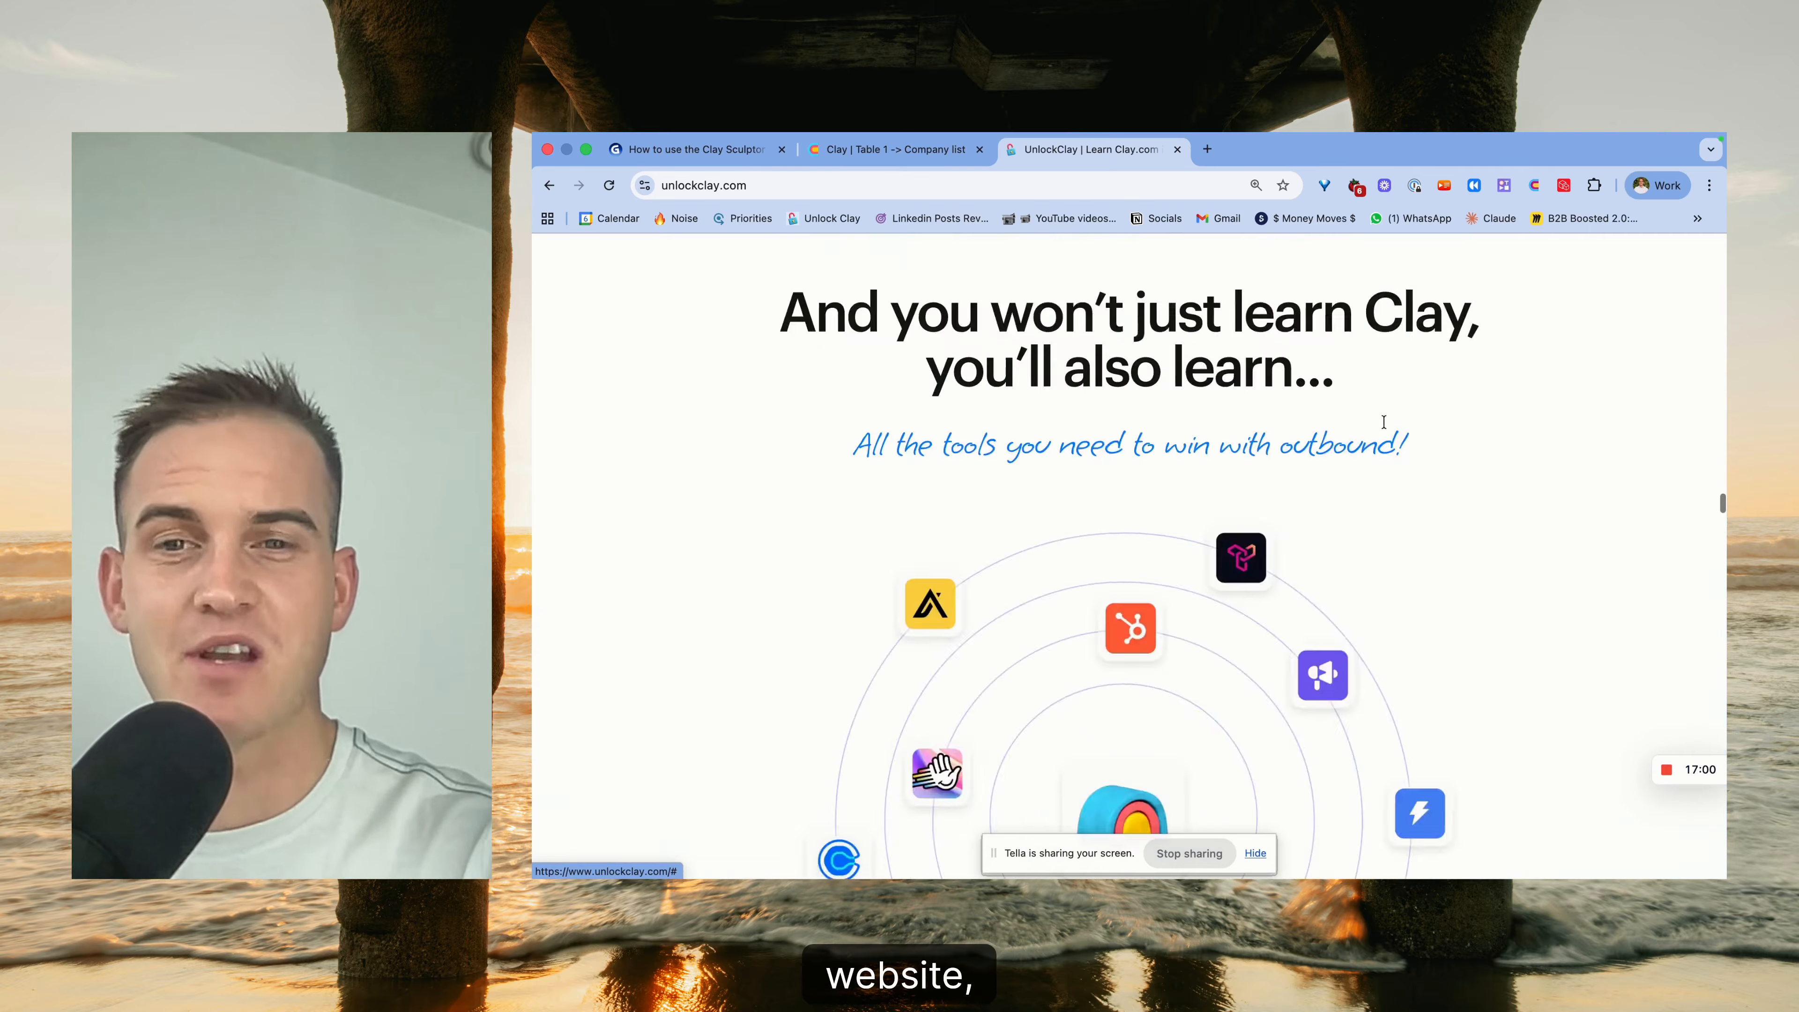
{"action": "scroll", "coordinate": [1385, 426], "scroll_direction": "down", "scroll_amount": 20}
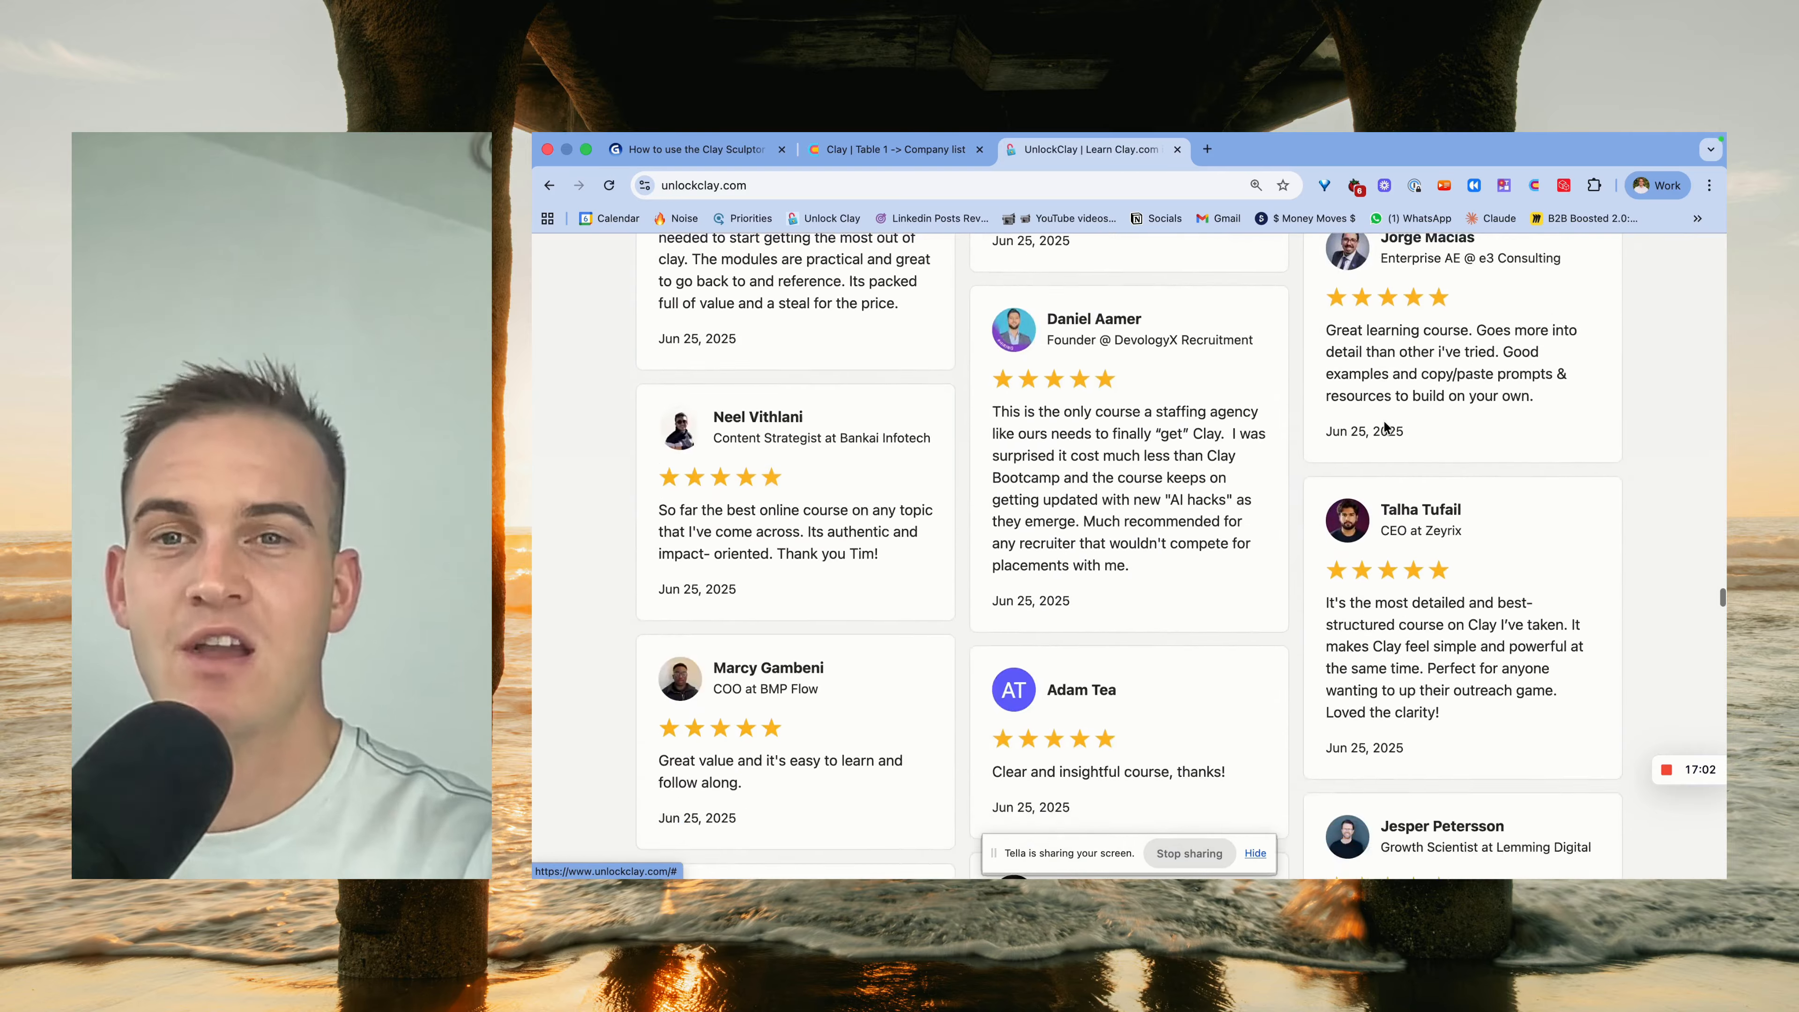
{"action": "scroll", "coordinate": [1386, 426], "scroll_direction": "down", "scroll_amount": 20}
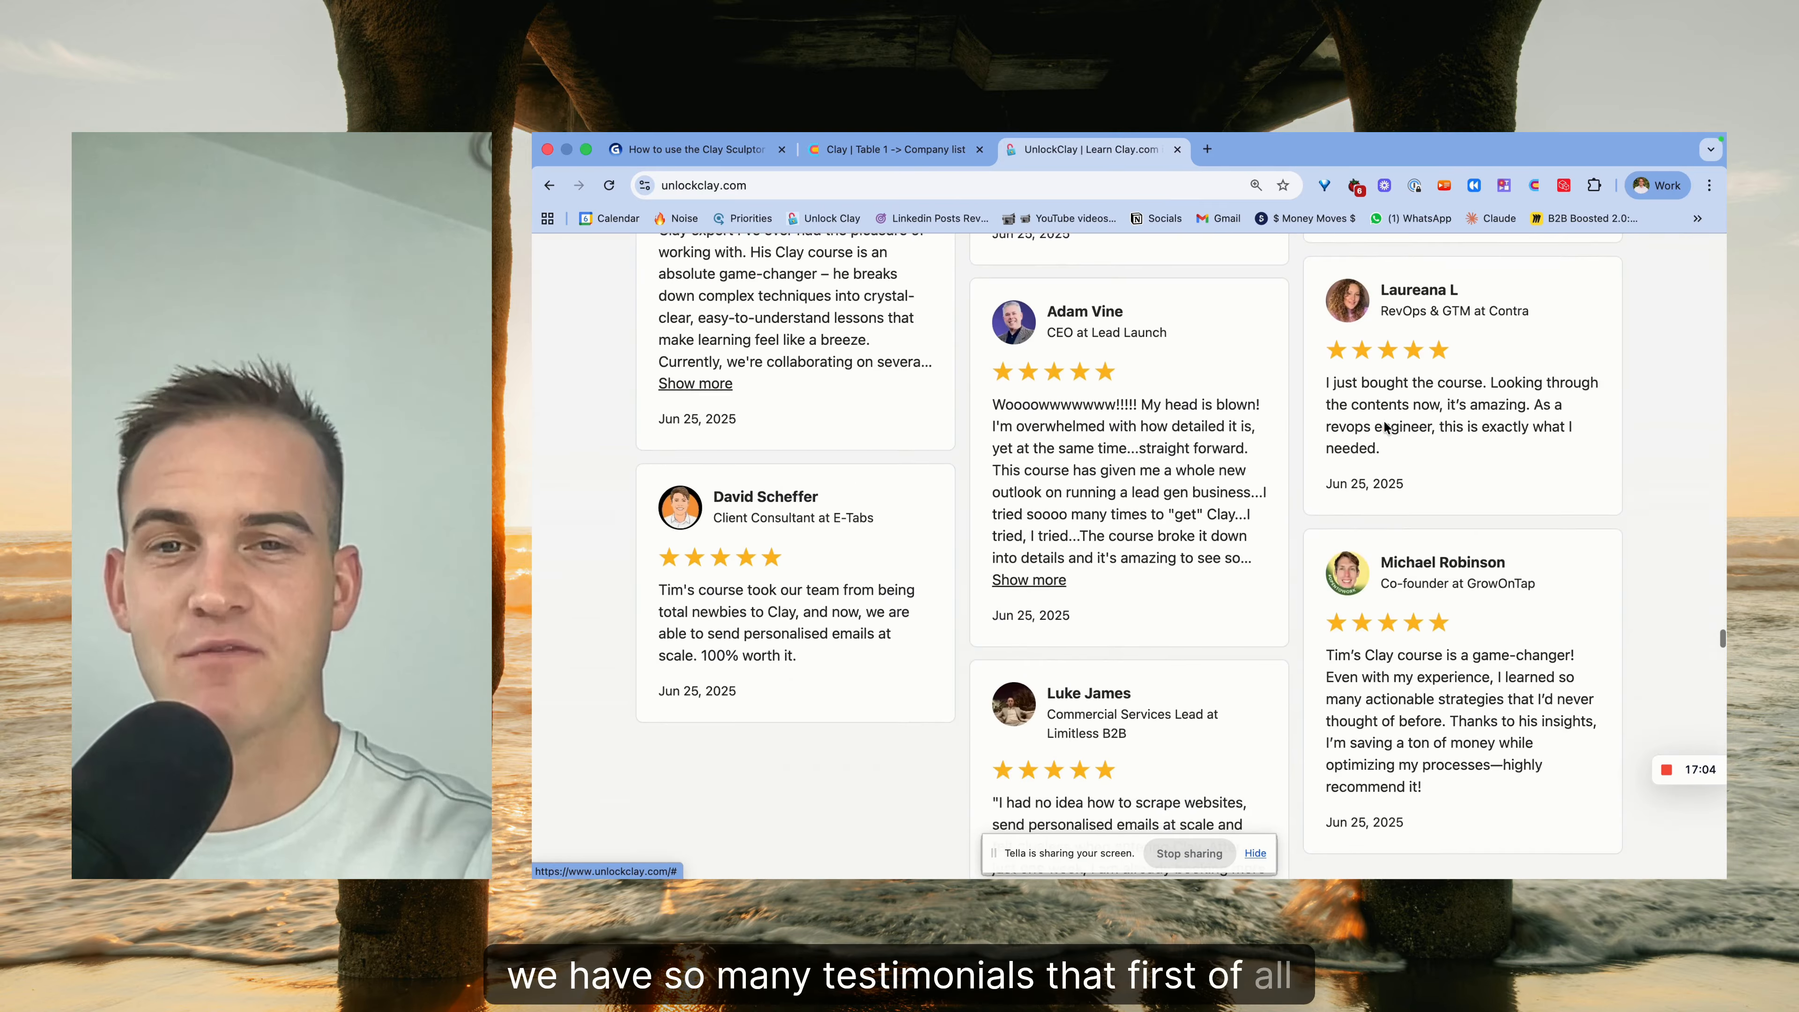
{"action": "scroll", "coordinate": [1385, 424], "scroll_direction": "down", "scroll_amount": 20}
{"action": "scroll", "coordinate": [1385, 422], "scroll_direction": "up", "scroll_amount": 5}
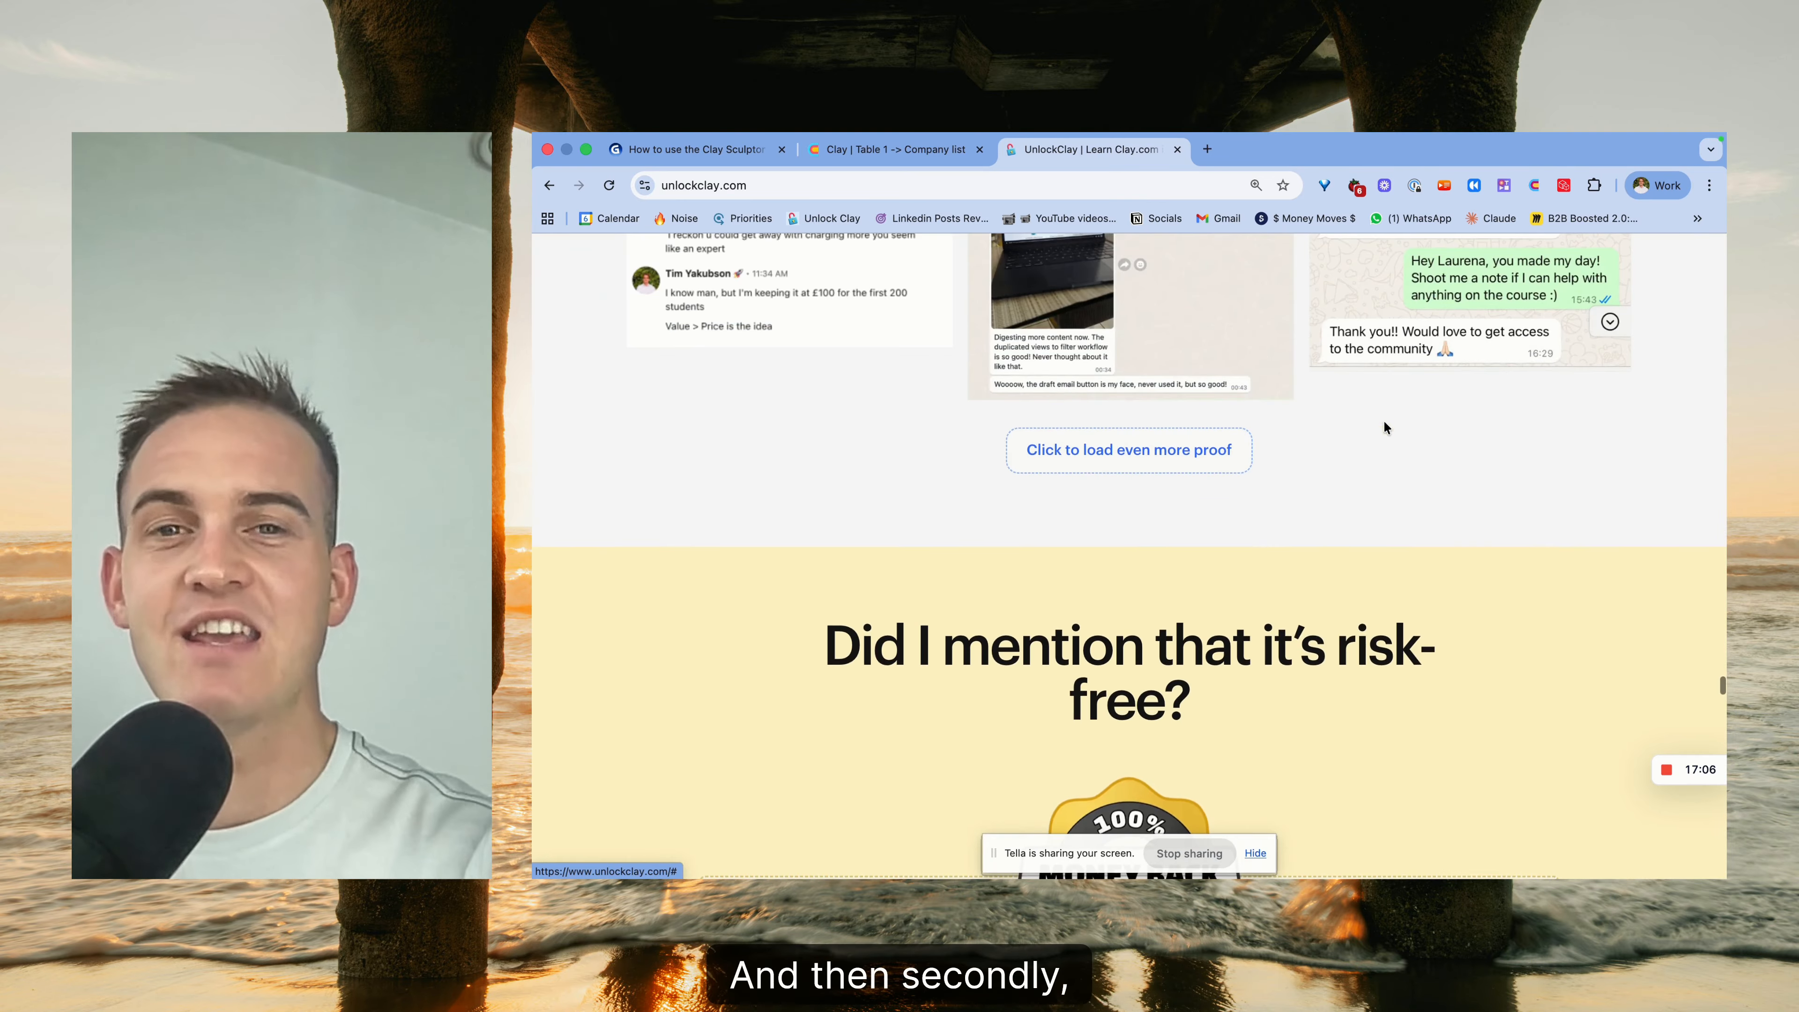
Load more proof on the course page, dismiss the exit pop-up, and go back to the list of what the course includes.
{"action": "left_click", "coordinate": [1116, 452]}
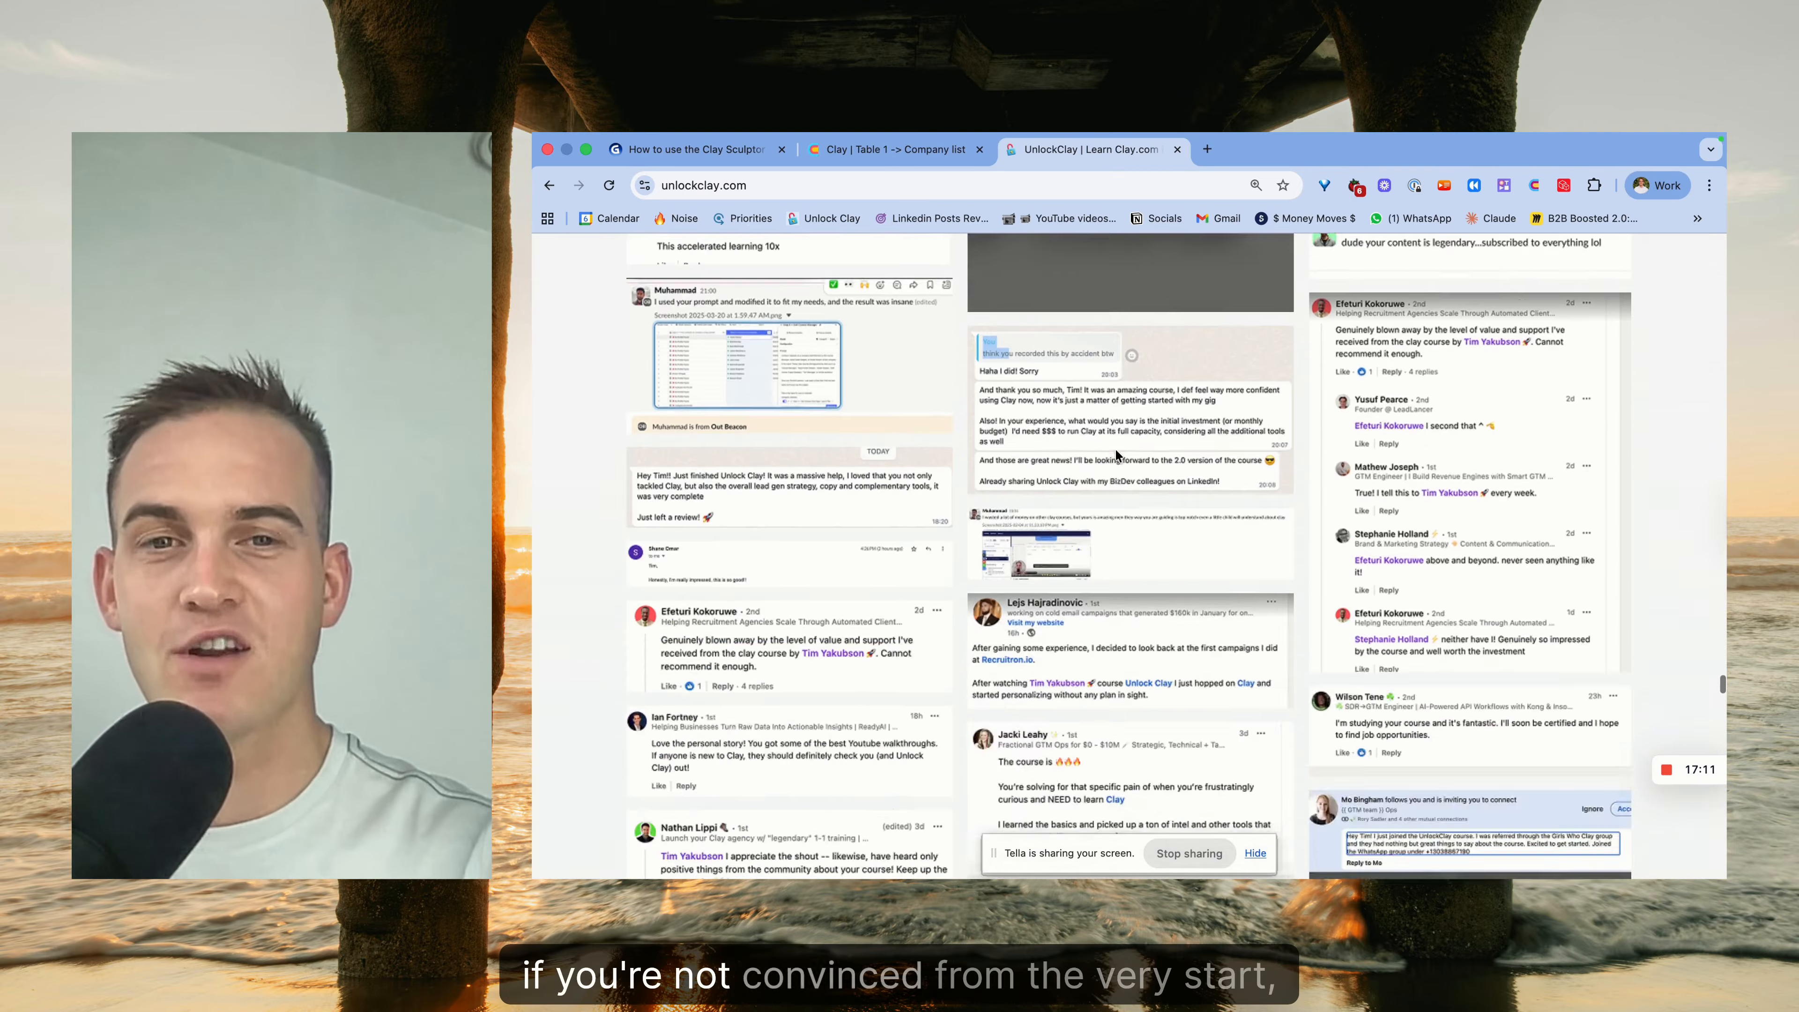
{"action": "mouse_move", "coordinate": [860, 162]}
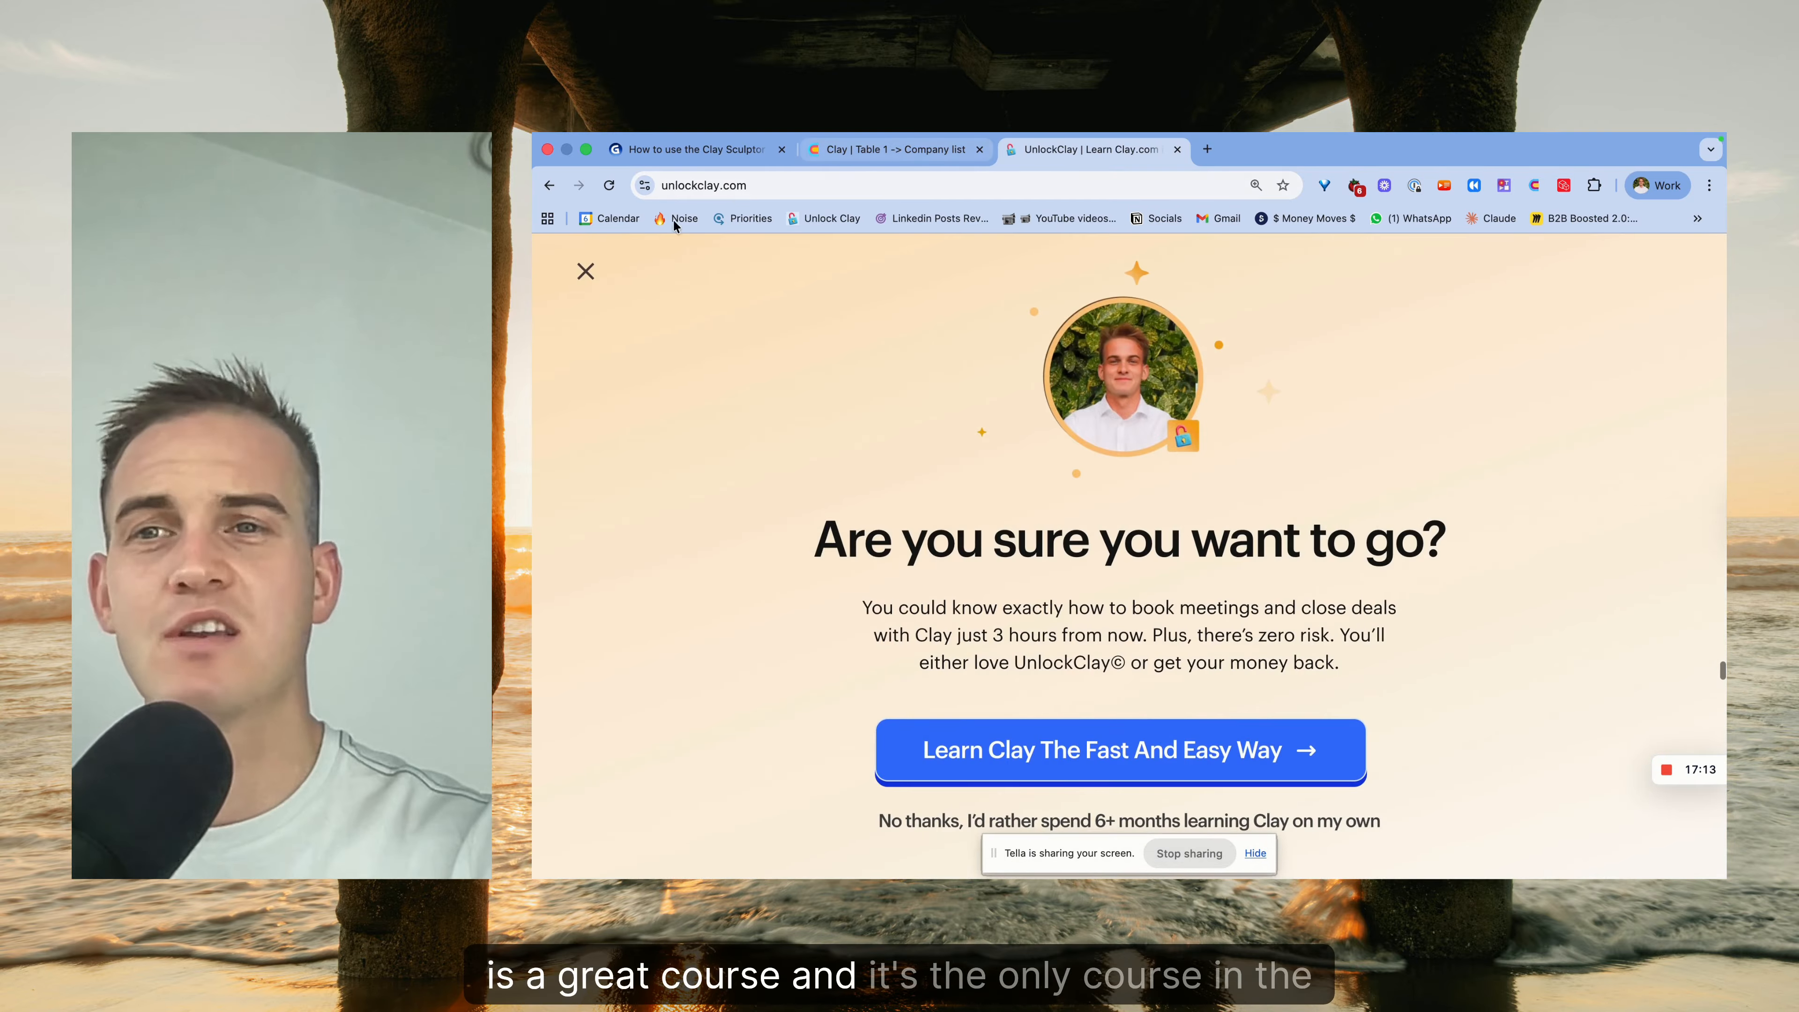
{"action": "left_click", "coordinate": [585, 271]}
{"action": "scroll", "coordinate": [967, 437], "scroll_direction": "up", "scroll_amount": 10}
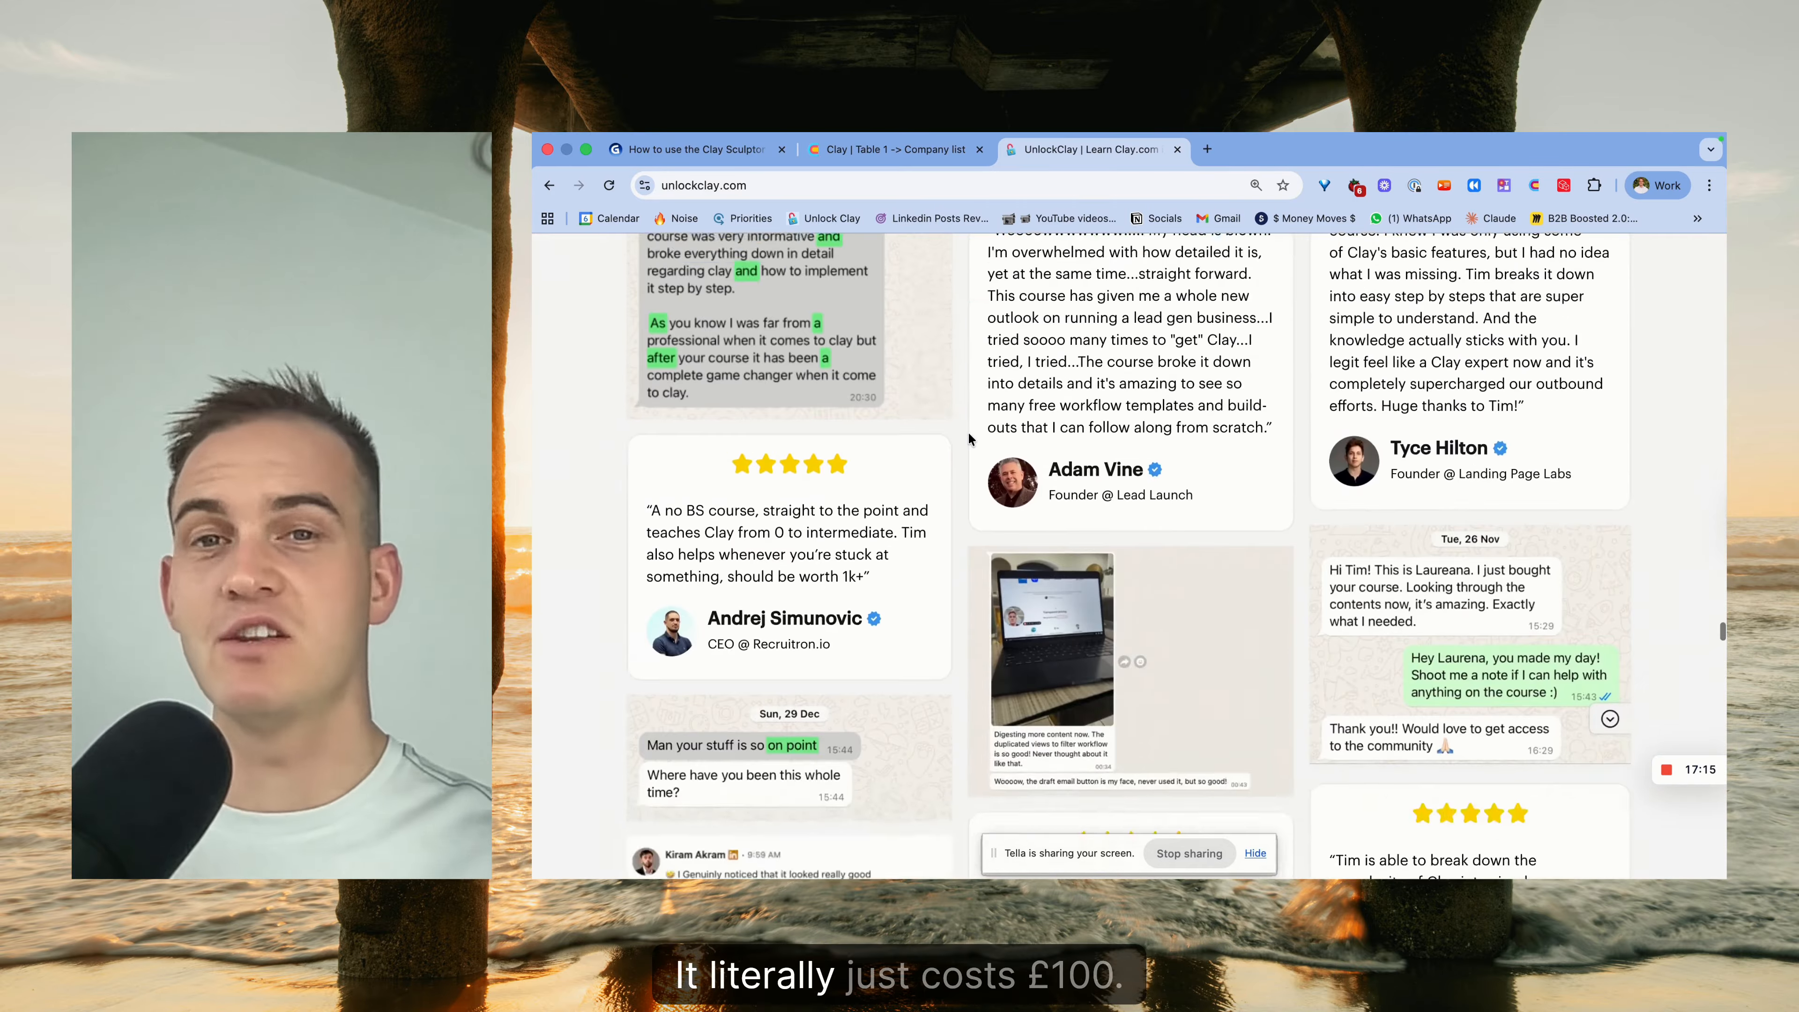
{"action": "scroll", "coordinate": [968, 437], "scroll_direction": "up", "scroll_amount": 15}
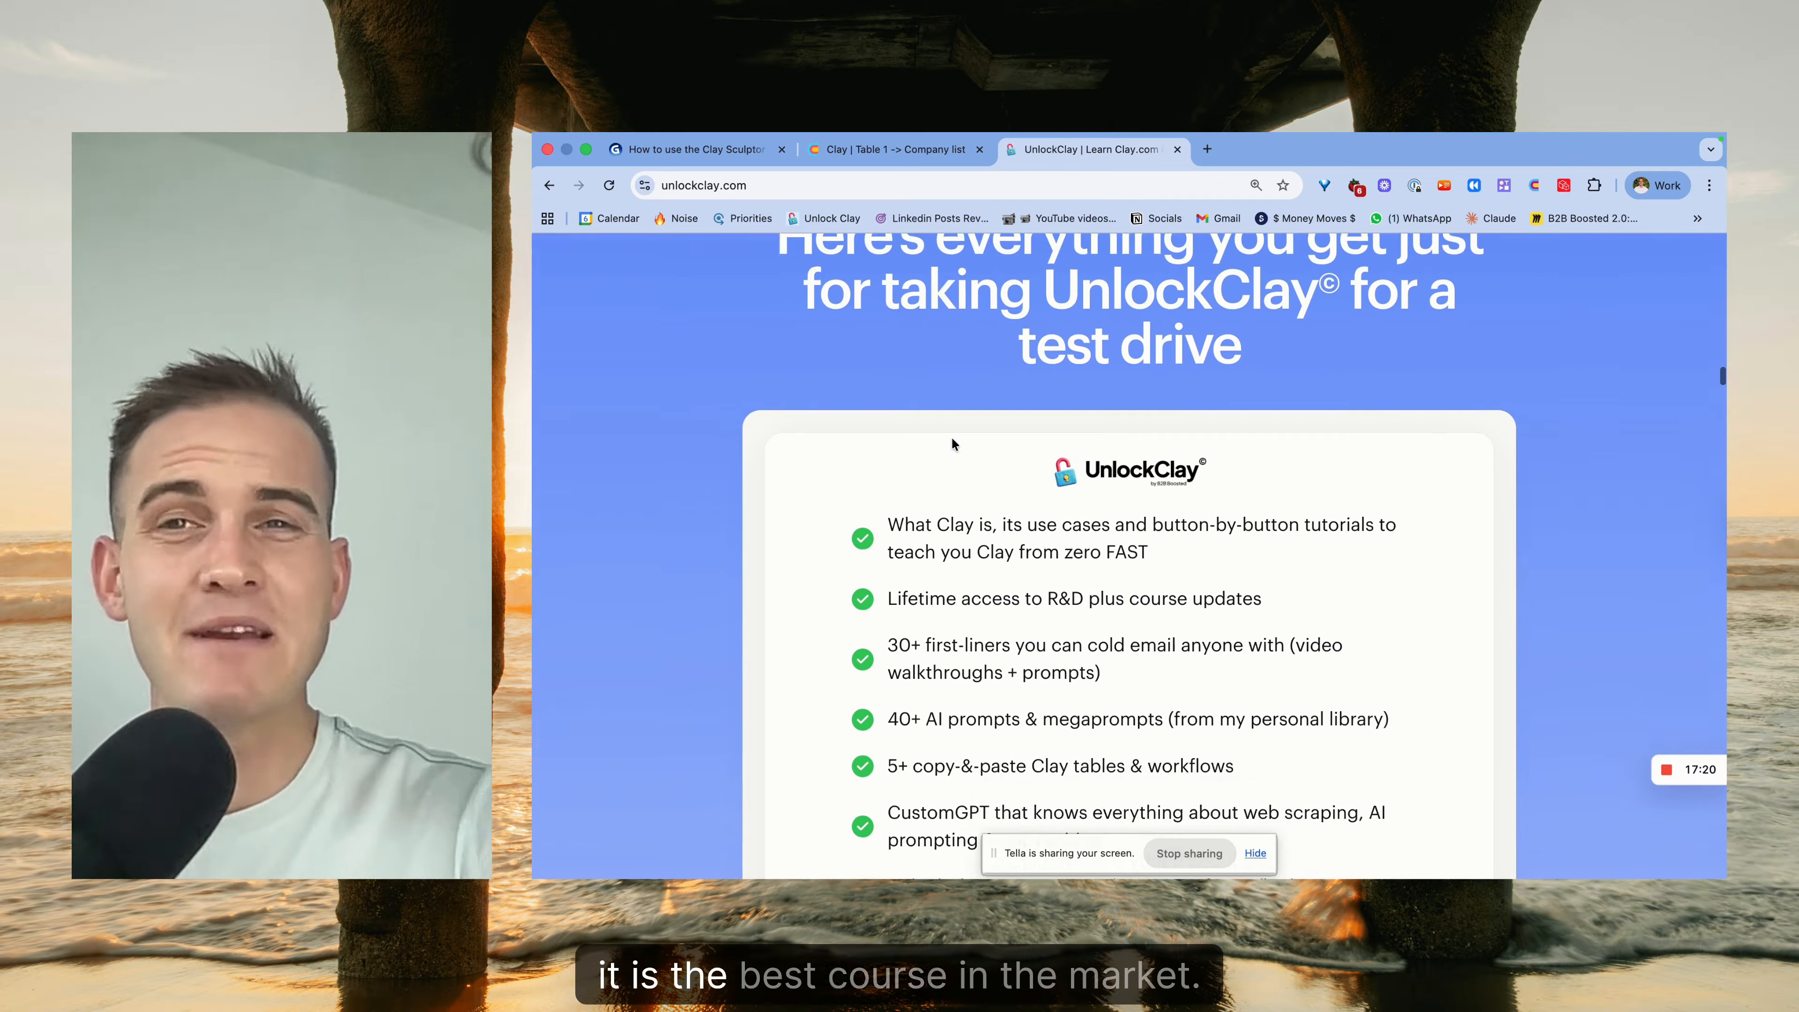
Look through the rest of the course's inclusions on unlockclay.com and return to the Clay company table.
{"action": "scroll", "coordinate": [920, 426], "scroll_direction": "up", "scroll_amount": 2}
{"action": "scroll", "coordinate": [885, 319], "scroll_direction": "down", "scroll_amount": 10}
{"action": "left_click", "coordinate": [841, 152]}
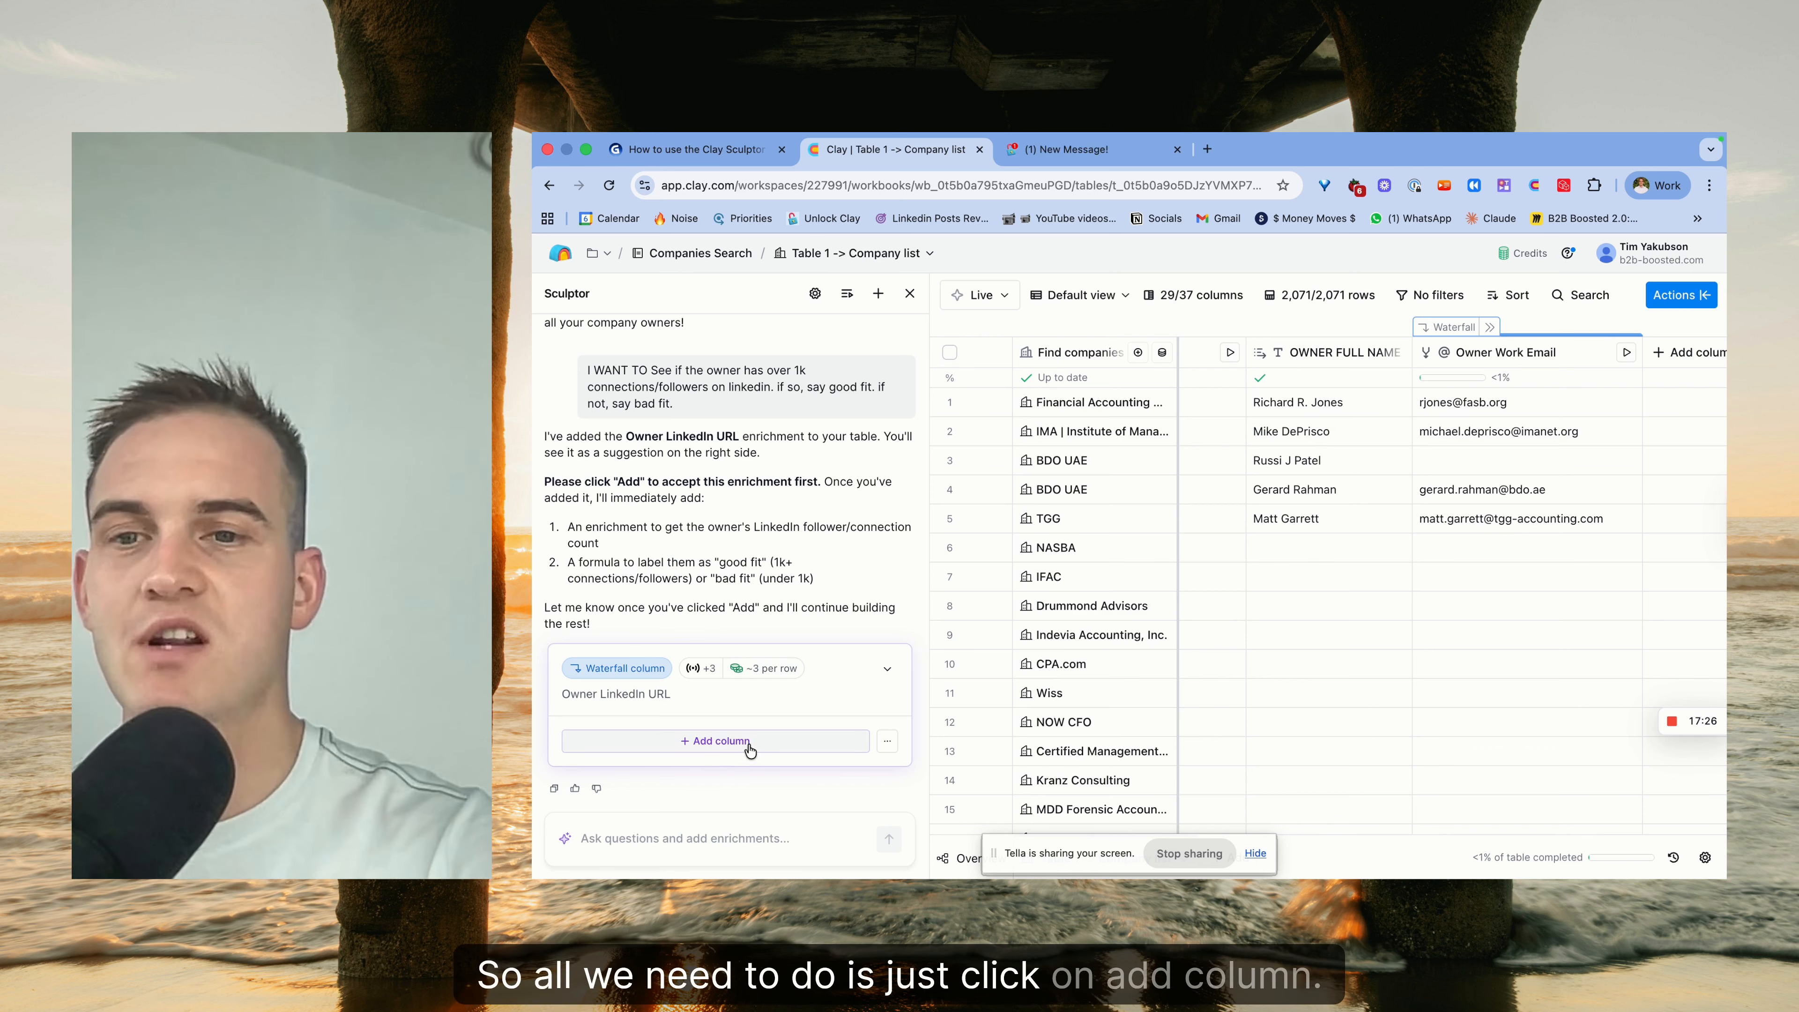
Add Sculptor's suggested Owner LinkedIn URL waterfall column, map Full Name to OWNER FULL NAME, and save it without running.
{"action": "left_click", "coordinate": [704, 744]}
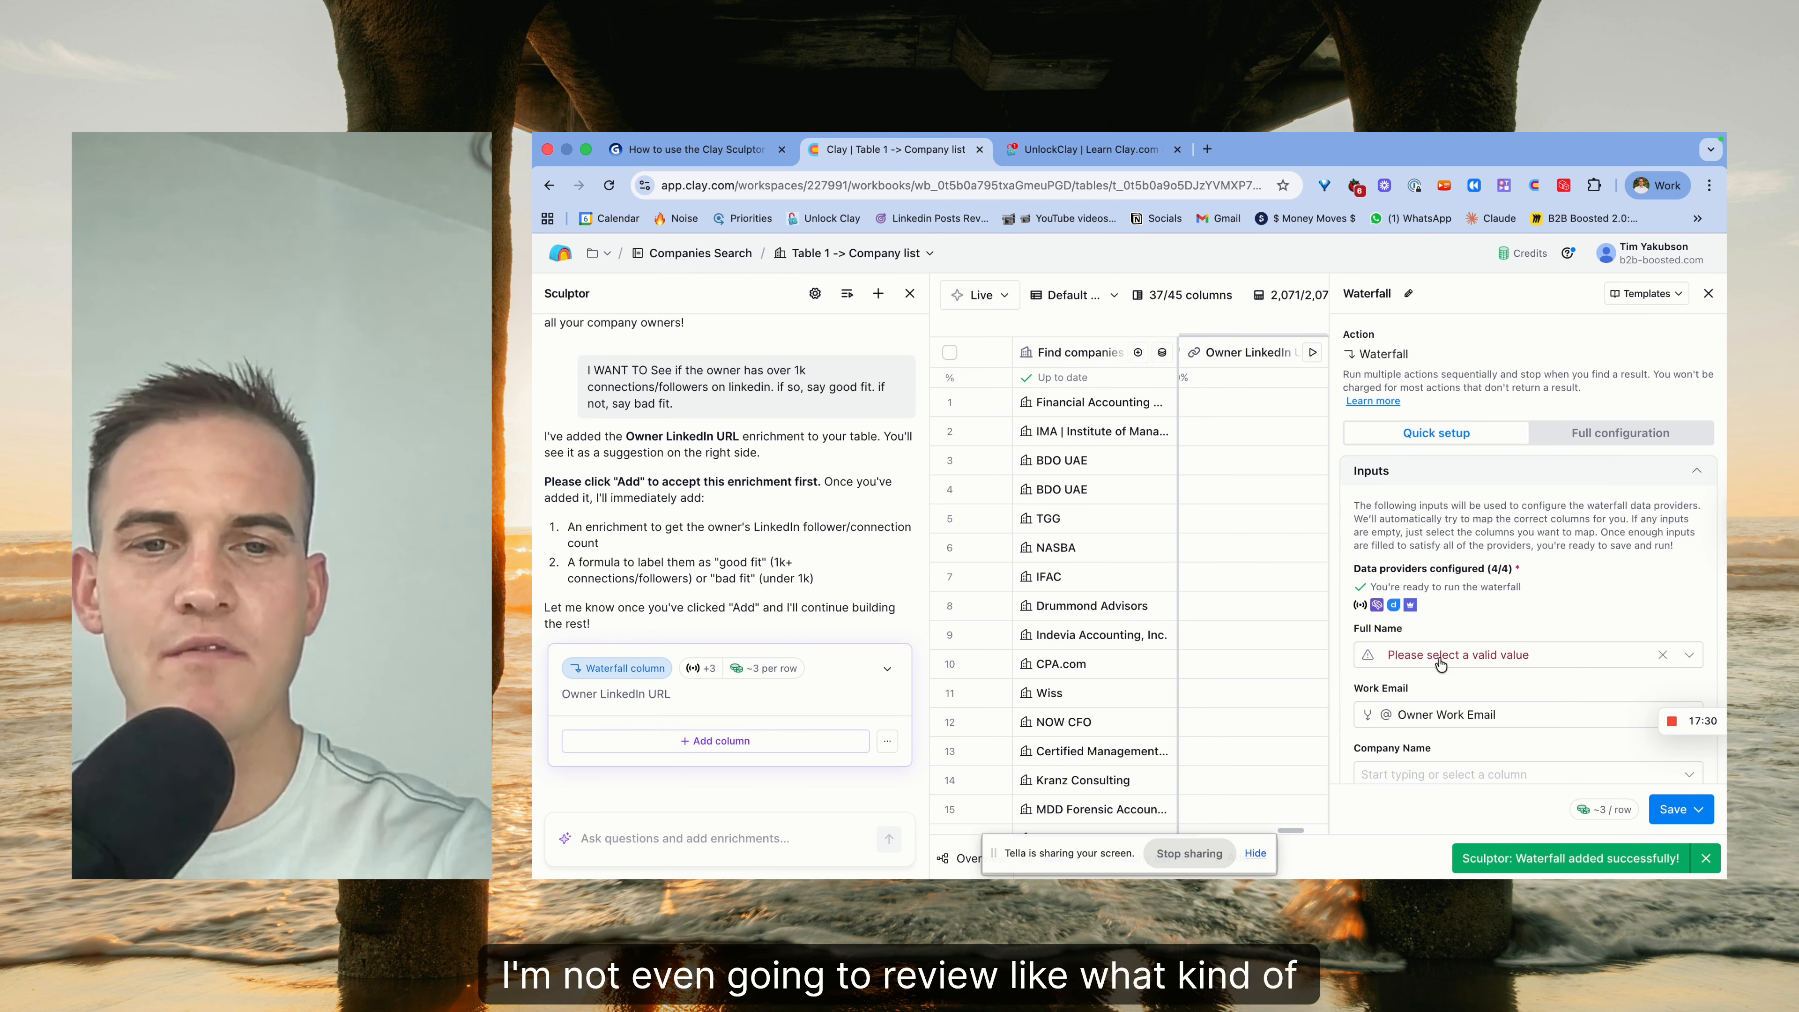
{"action": "left_click", "coordinate": [1440, 662]}
{"action": "left_click", "coordinate": [1579, 751]}
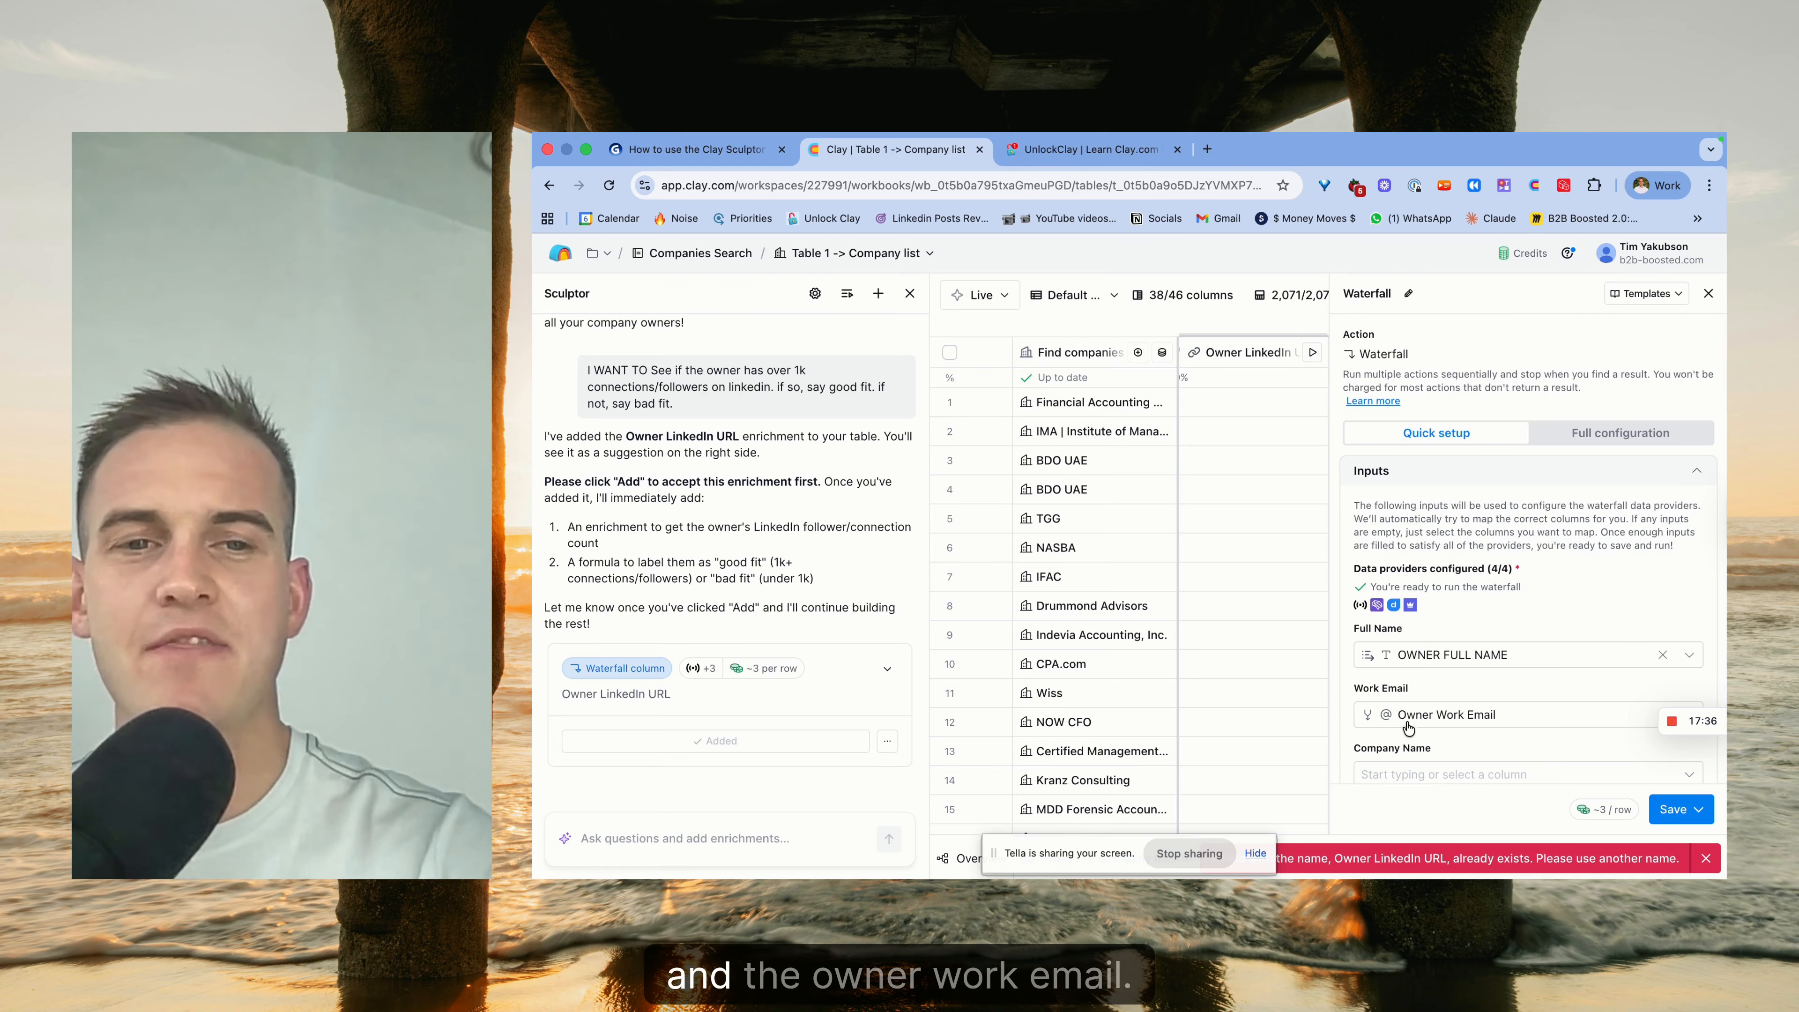
{"action": "left_click", "coordinate": [1698, 808]}
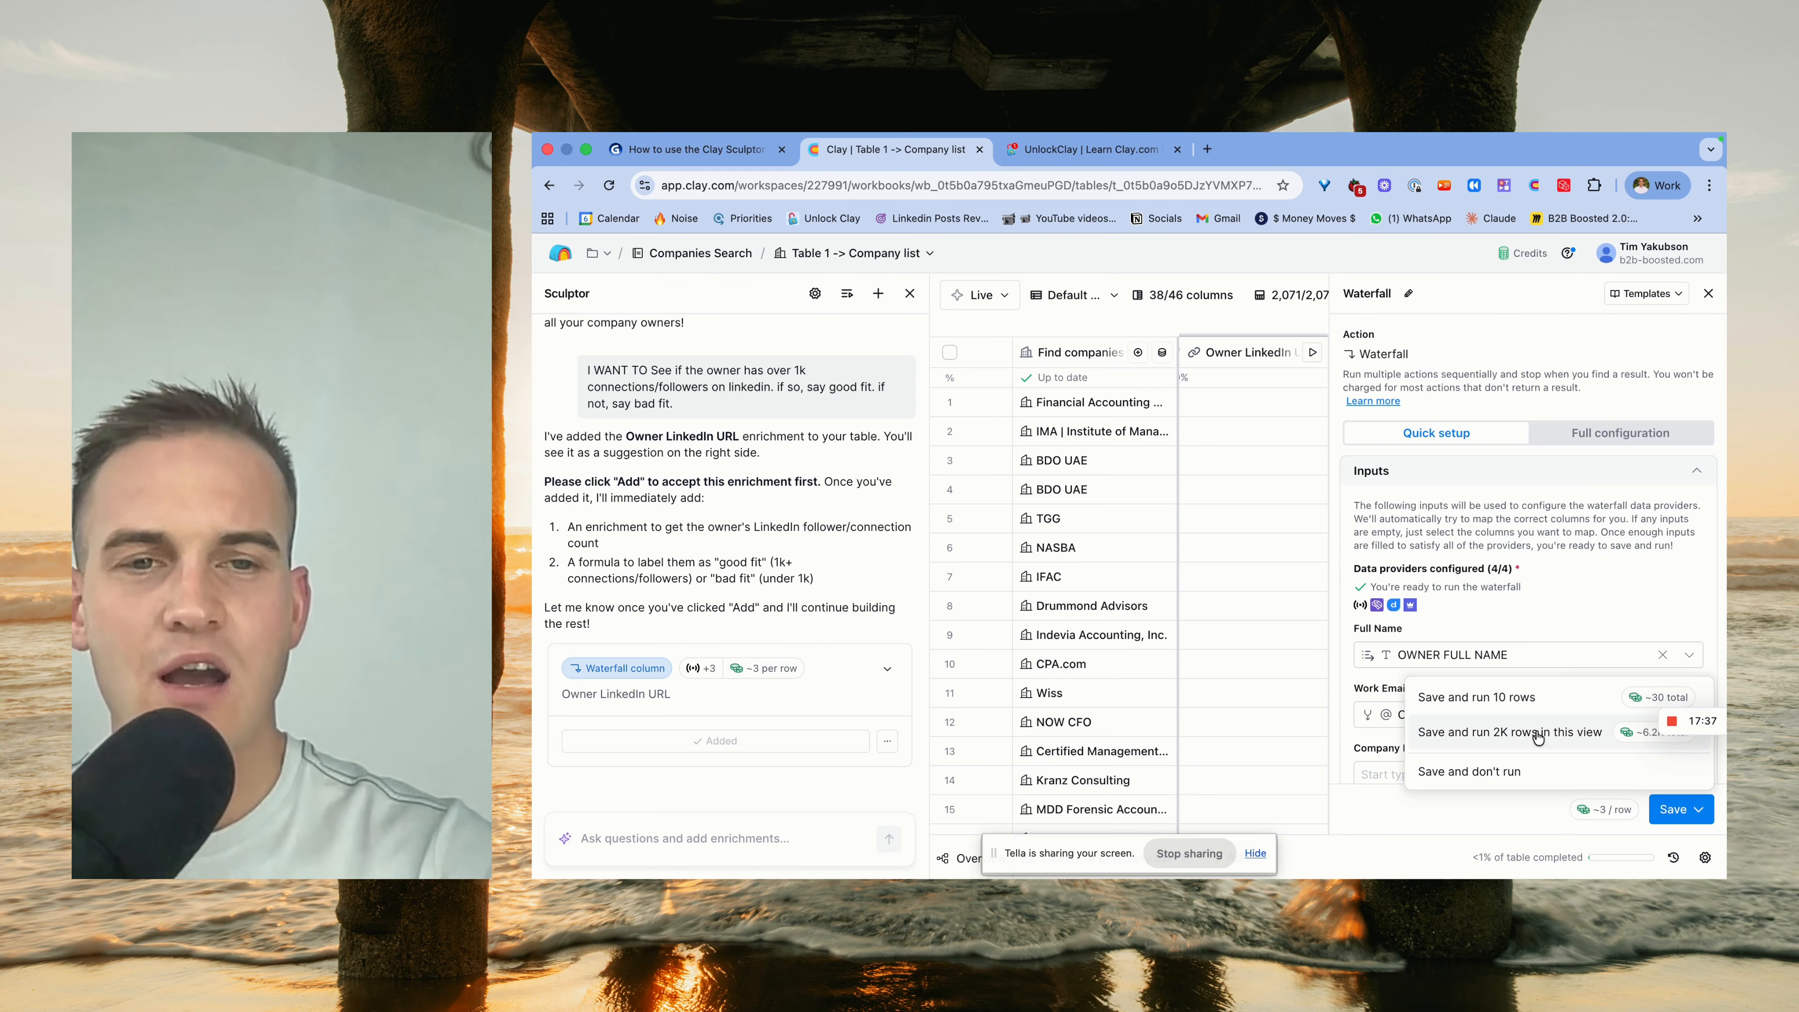
{"action": "left_click", "coordinate": [1524, 778]}
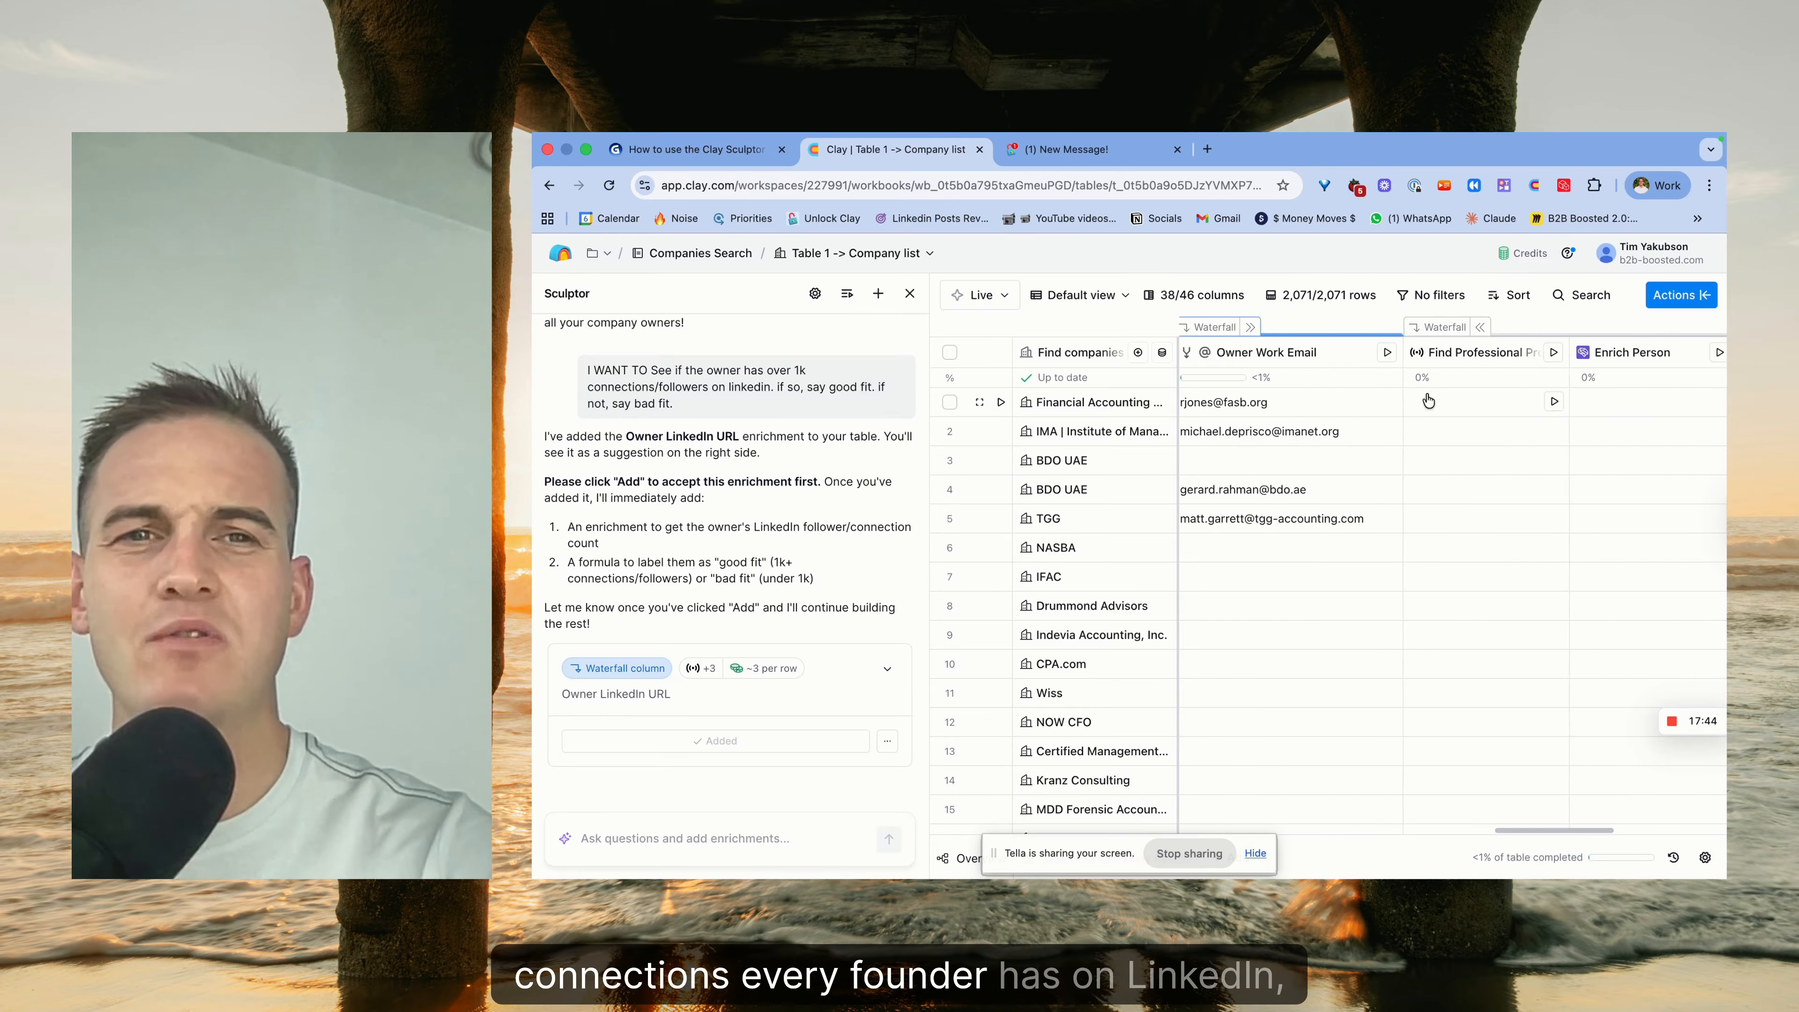
Run the Owner LinkedIn URL waterfall on the first five rows and check the results across its columns.
{"action": "left_click", "coordinate": [1558, 403]}
{"action": "left_click", "coordinate": [1558, 431]}
{"action": "left_click", "coordinate": [1558, 460]}
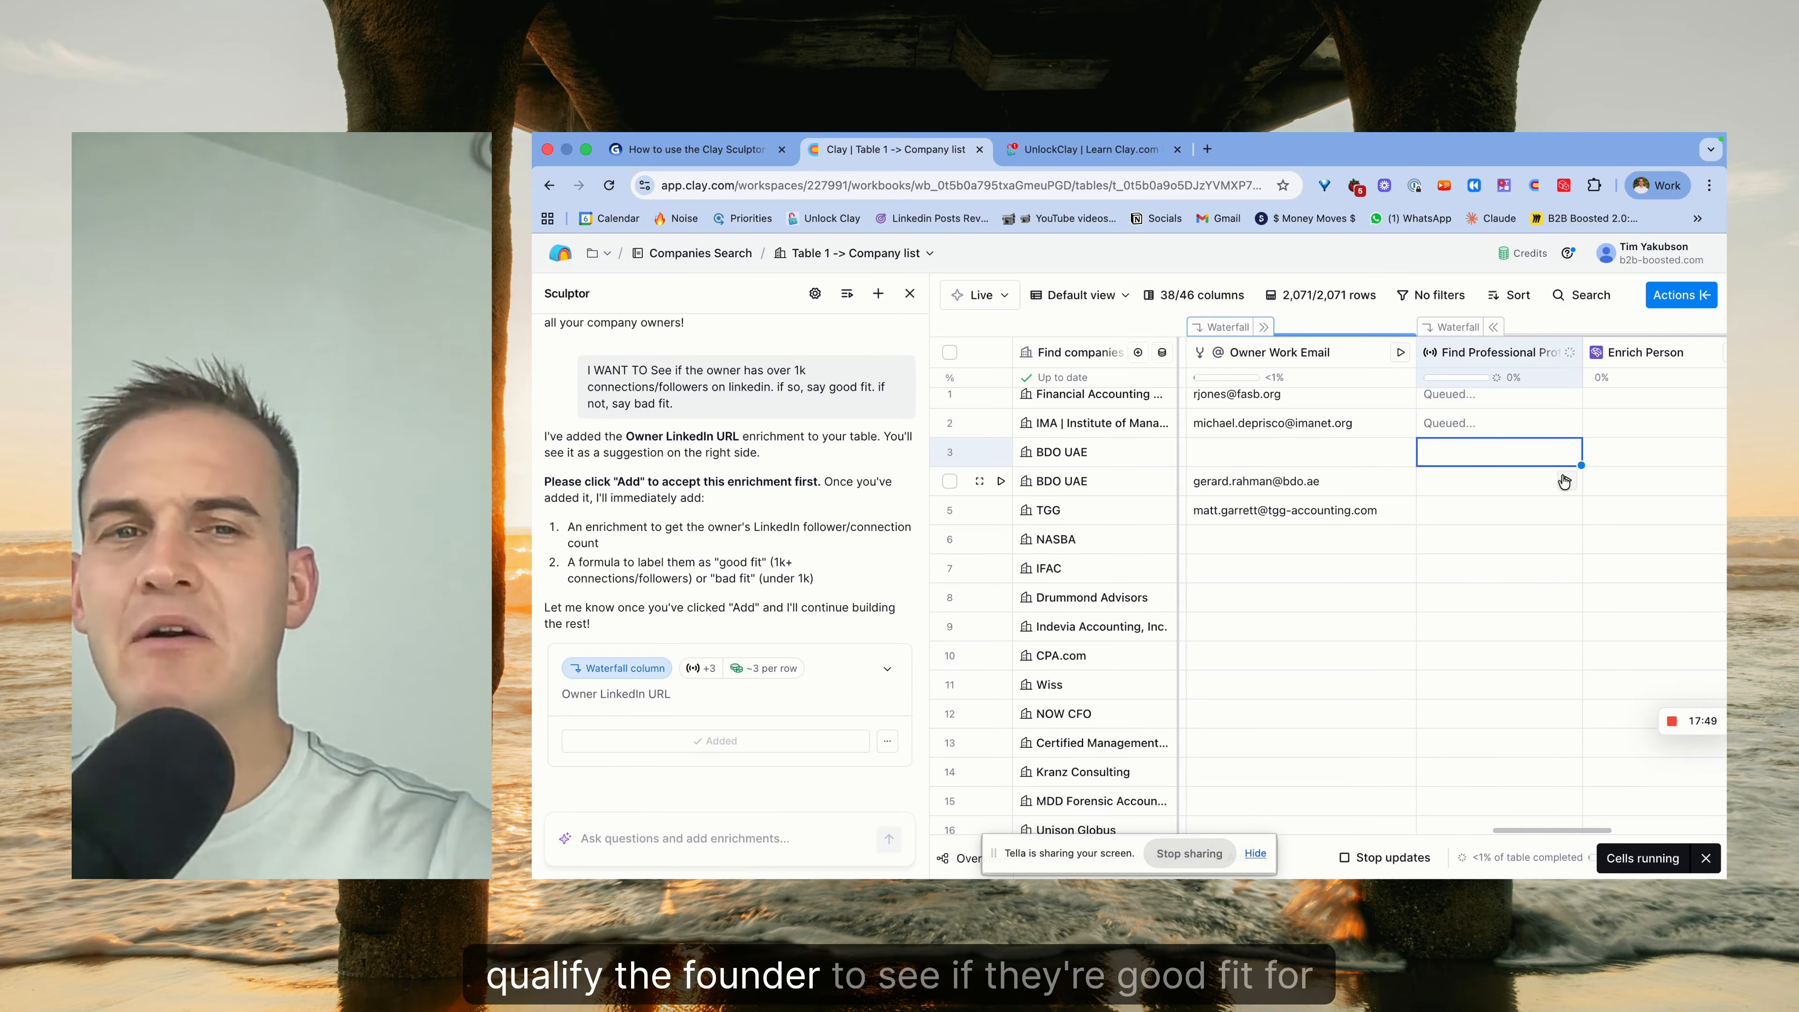
{"action": "left_click", "coordinate": [1564, 482]}
{"action": "left_click", "coordinate": [1564, 510]}
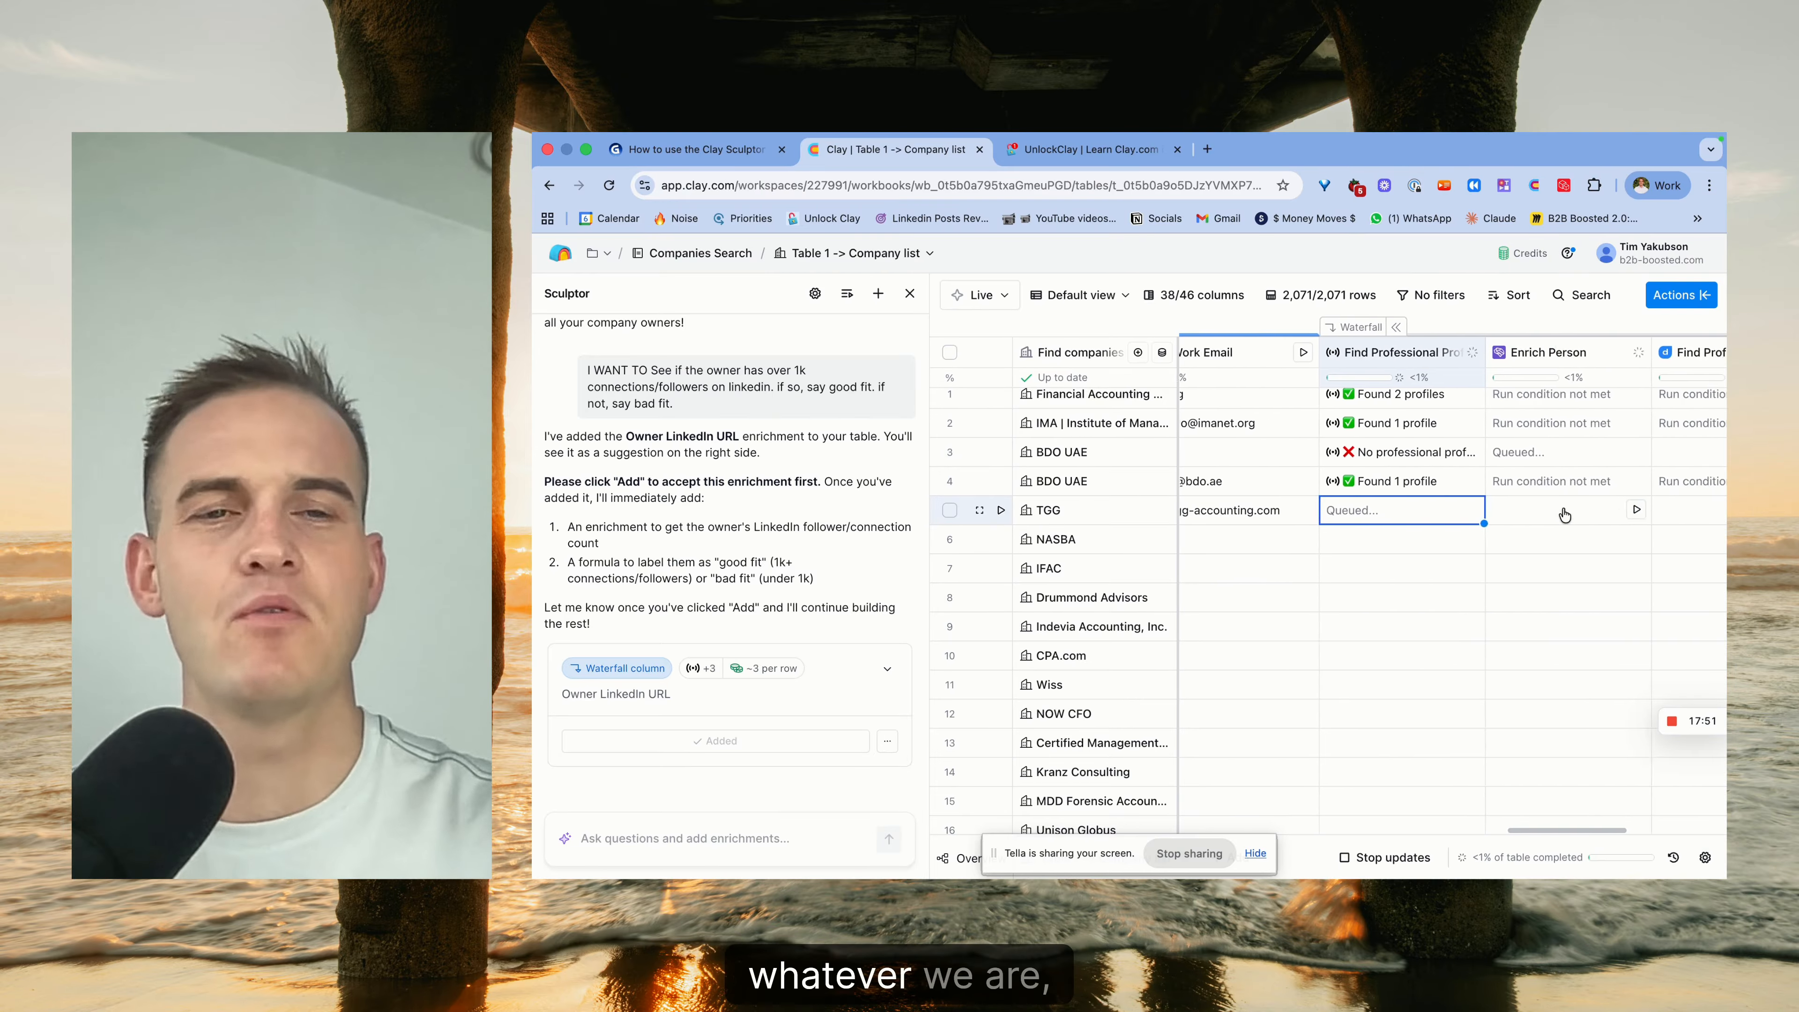
{"action": "scroll", "coordinate": [1402, 522], "scroll_direction": "right", "scroll_amount": 5}
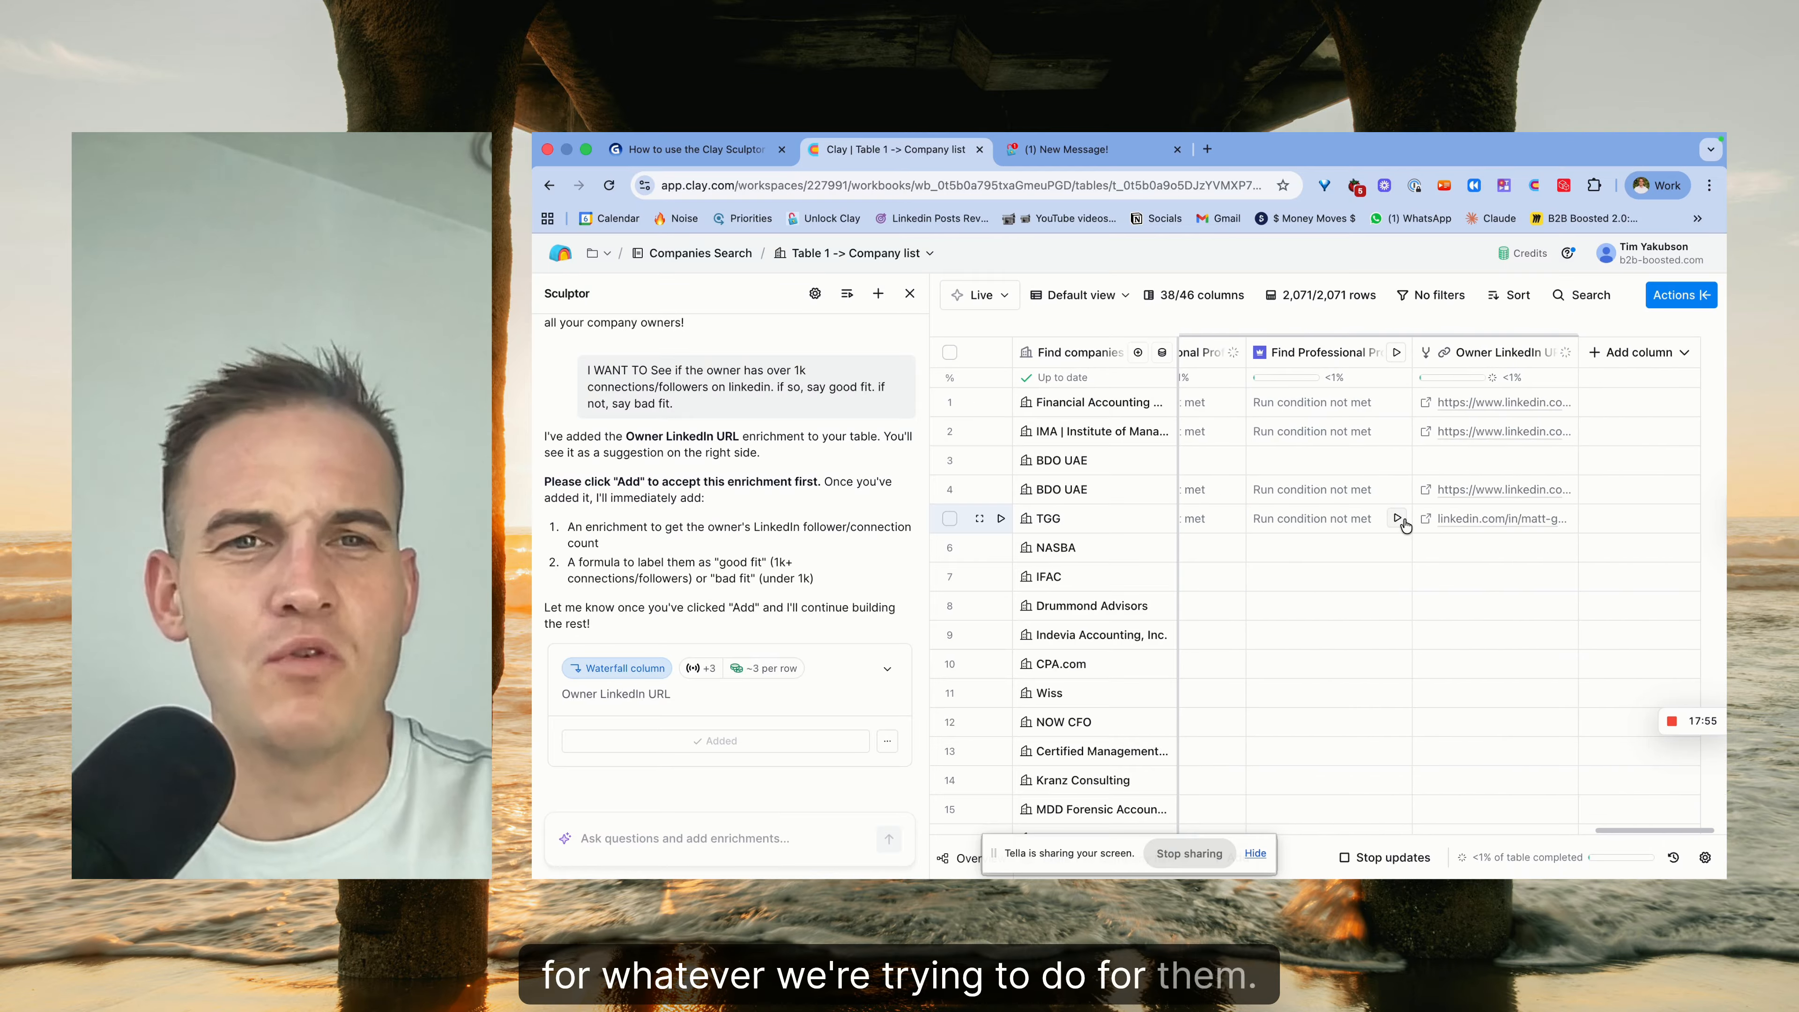
{"action": "scroll", "coordinate": [1404, 523], "scroll_direction": "left", "scroll_amount": 5}
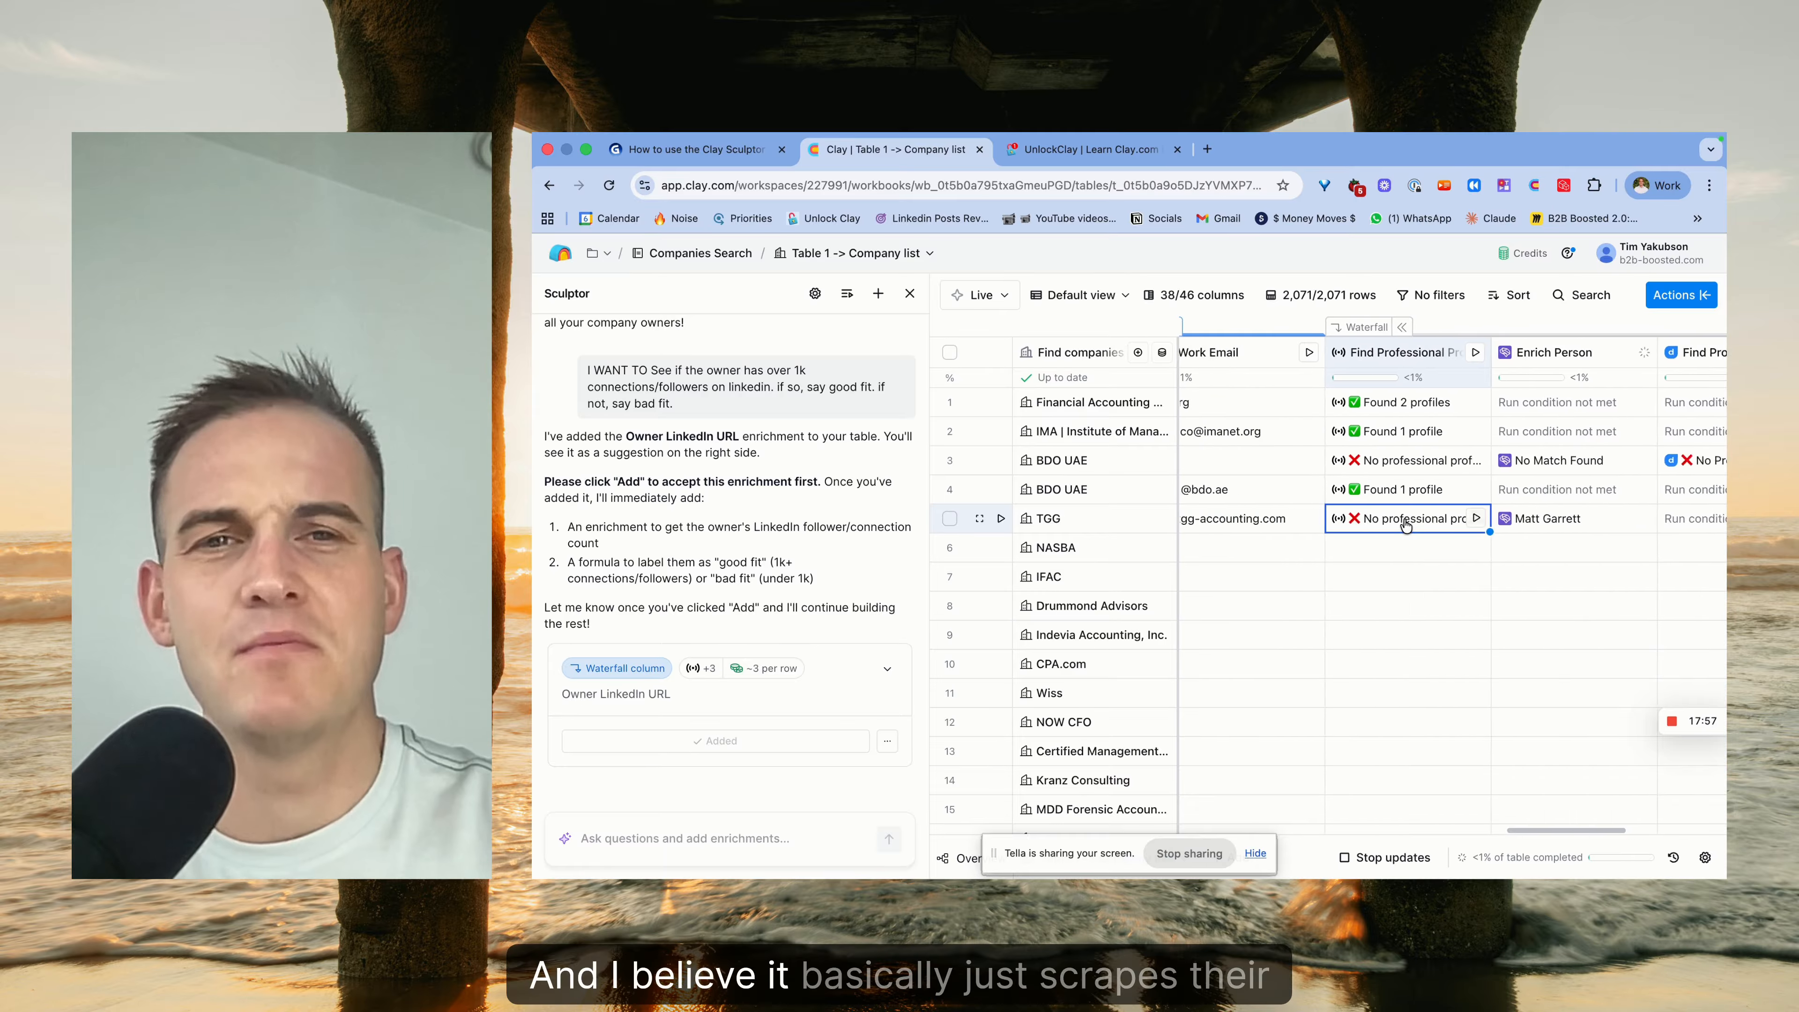
{"action": "scroll", "coordinate": [1406, 522], "scroll_direction": "right", "scroll_amount": 3}
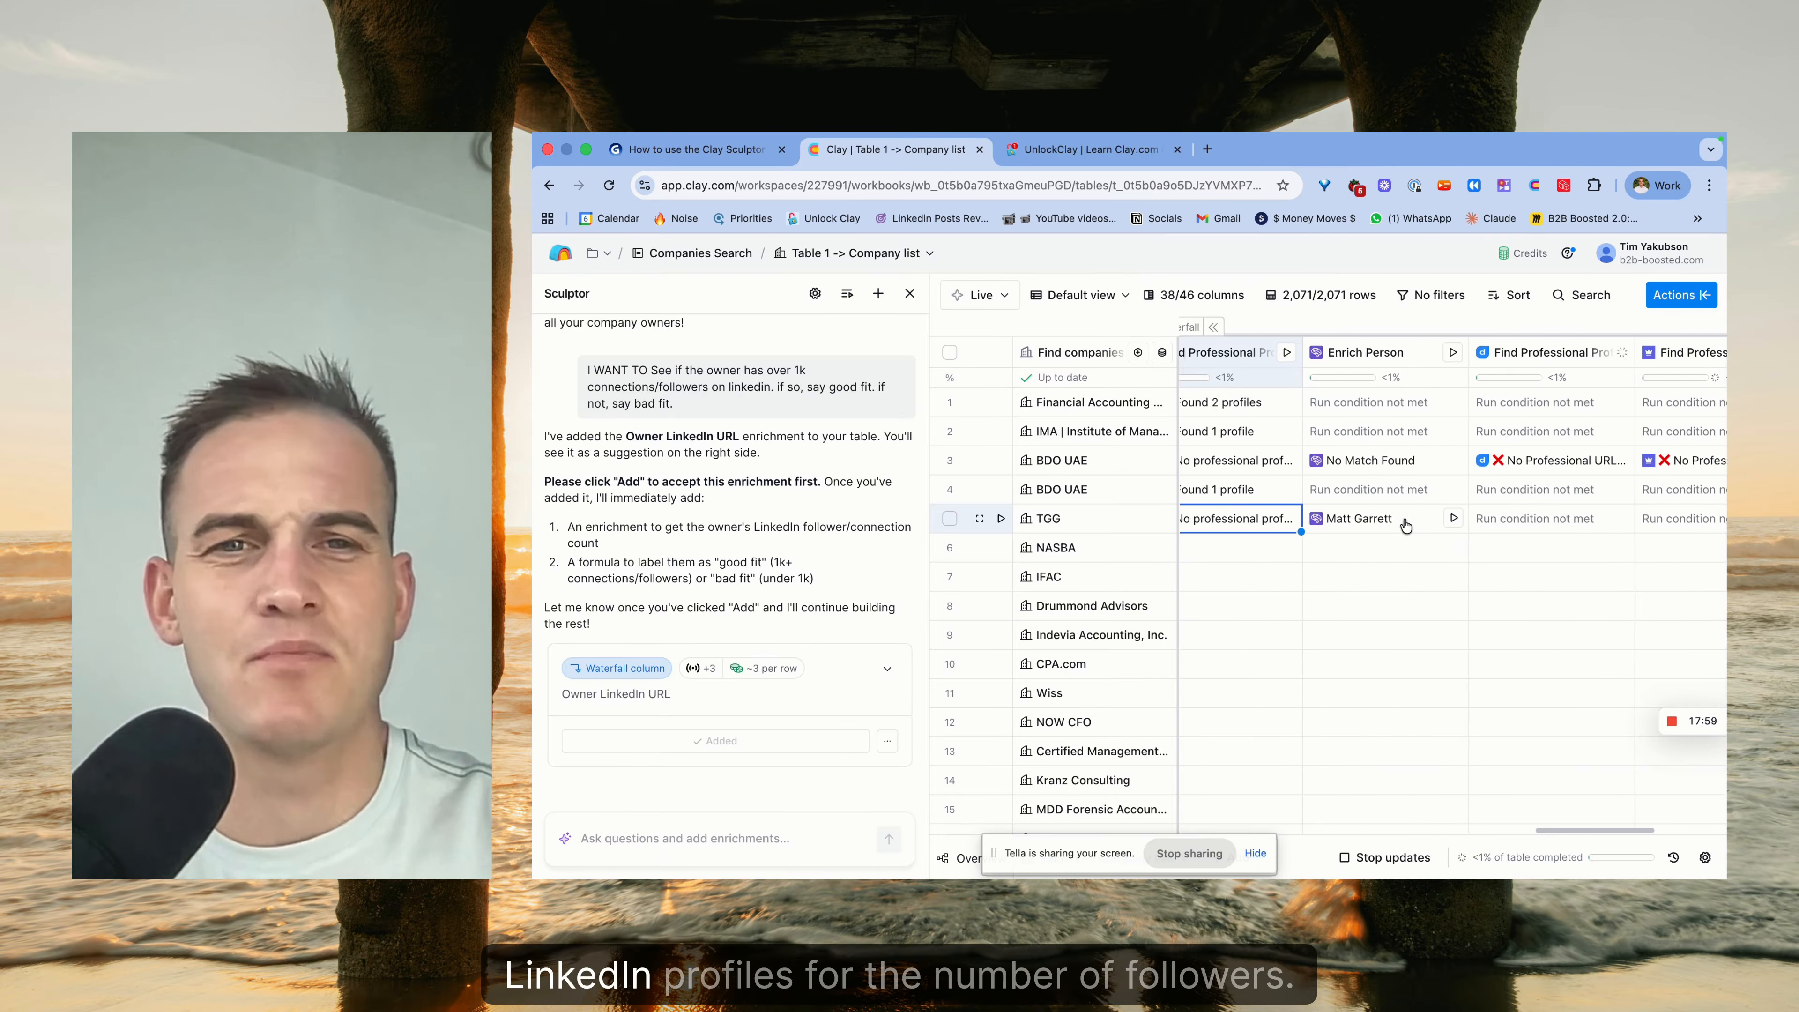
{"action": "scroll", "coordinate": [1399, 523], "scroll_direction": "left", "scroll_amount": 2}
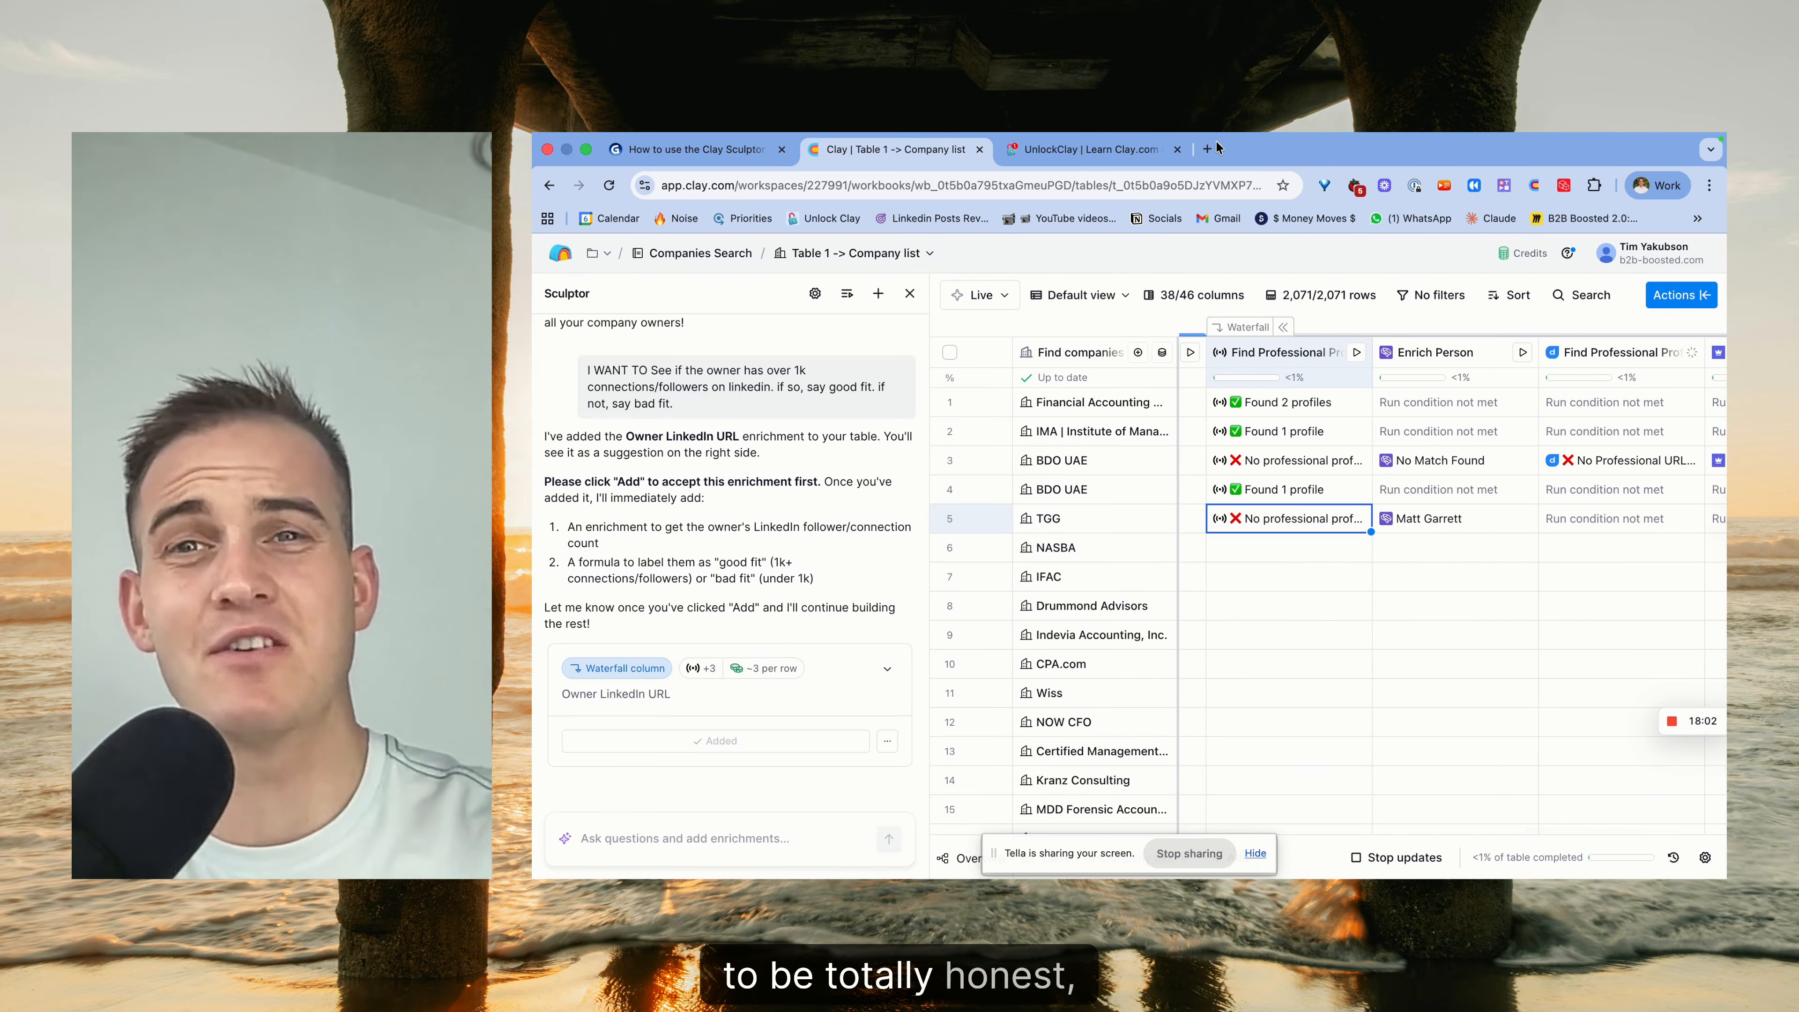
Close the unlockclay.com tab, confirming leaving the site, and look over the owner columns in the Clay table.
{"action": "left_click", "coordinate": [1174, 147]}
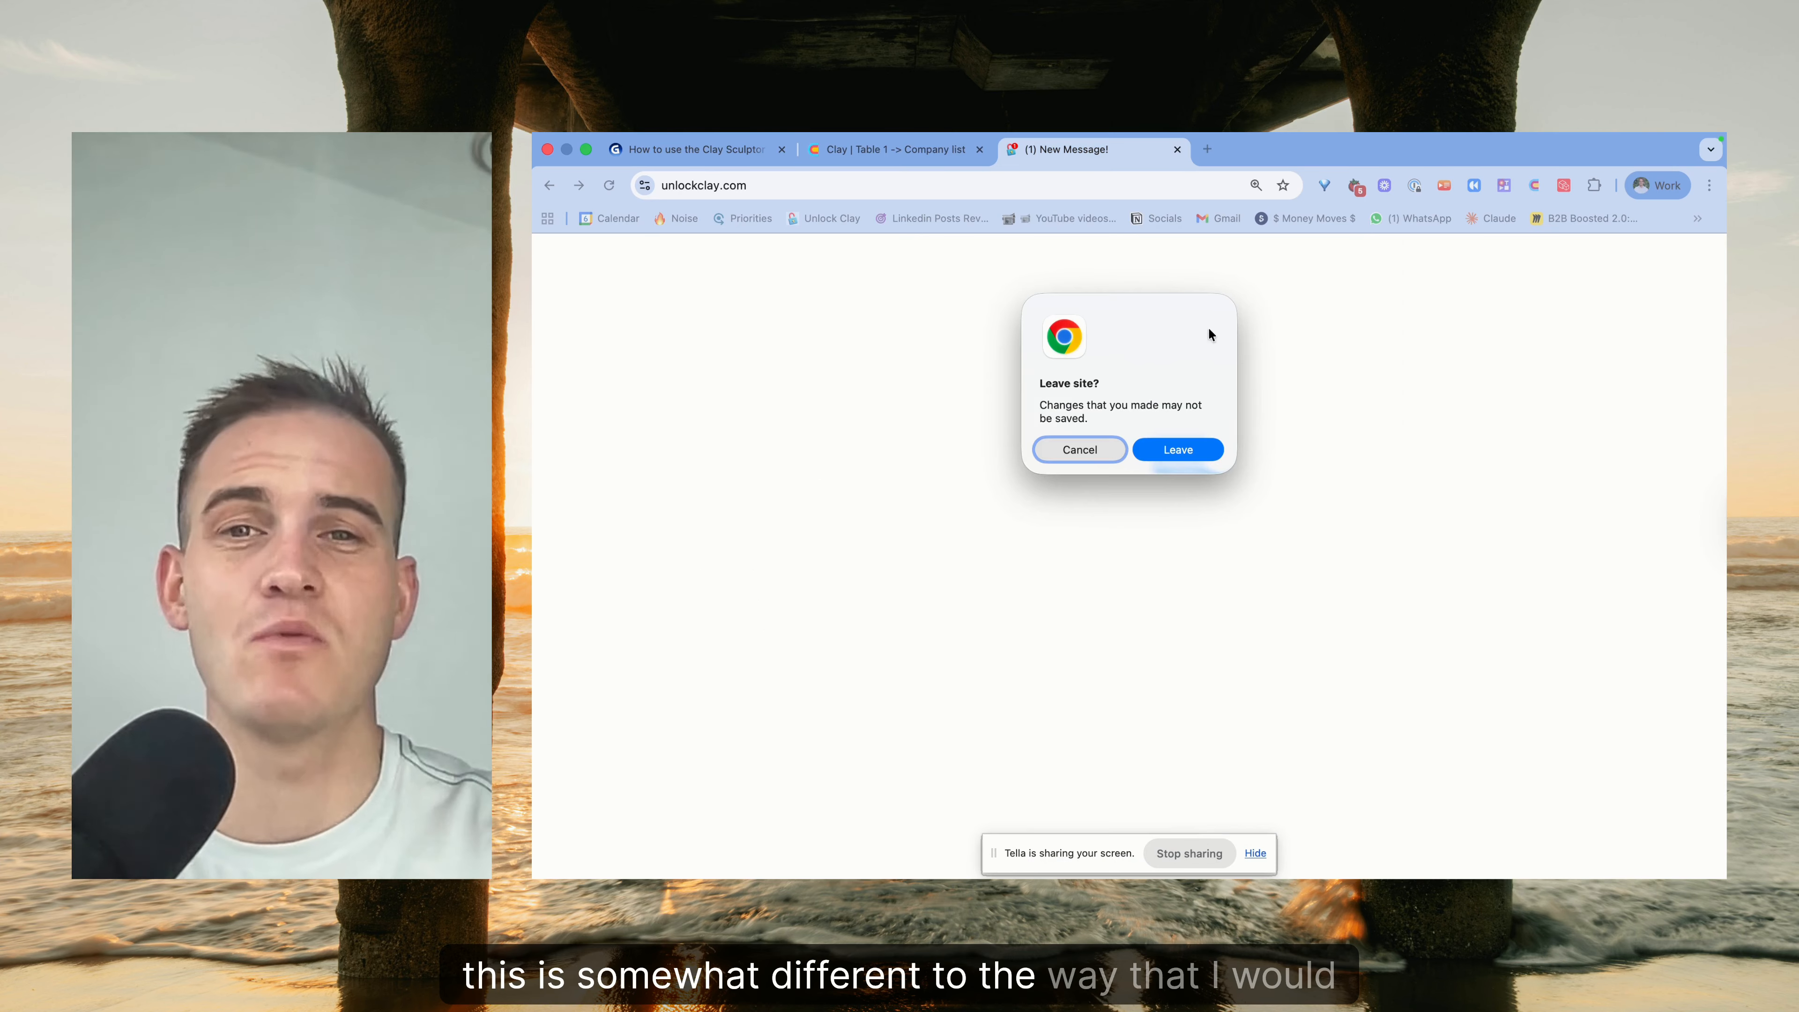
{"action": "left_click", "coordinate": [1209, 457]}
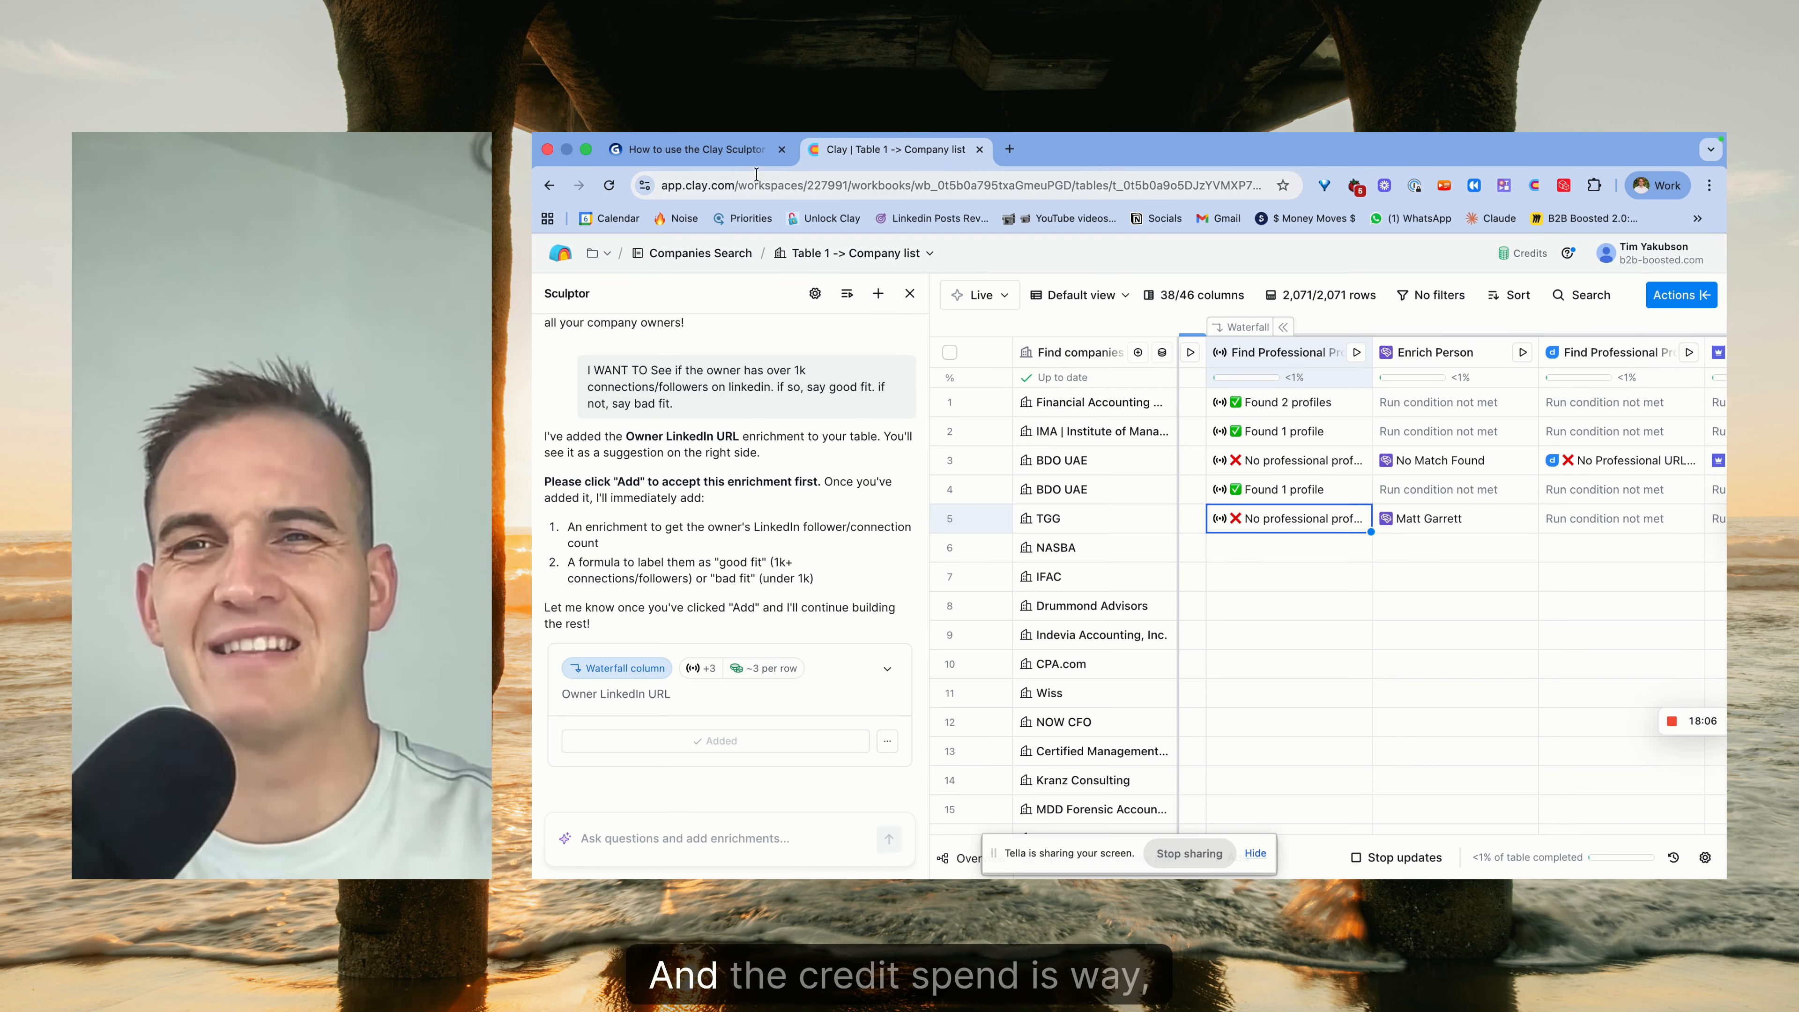
{"action": "left_click", "coordinate": [711, 149]}
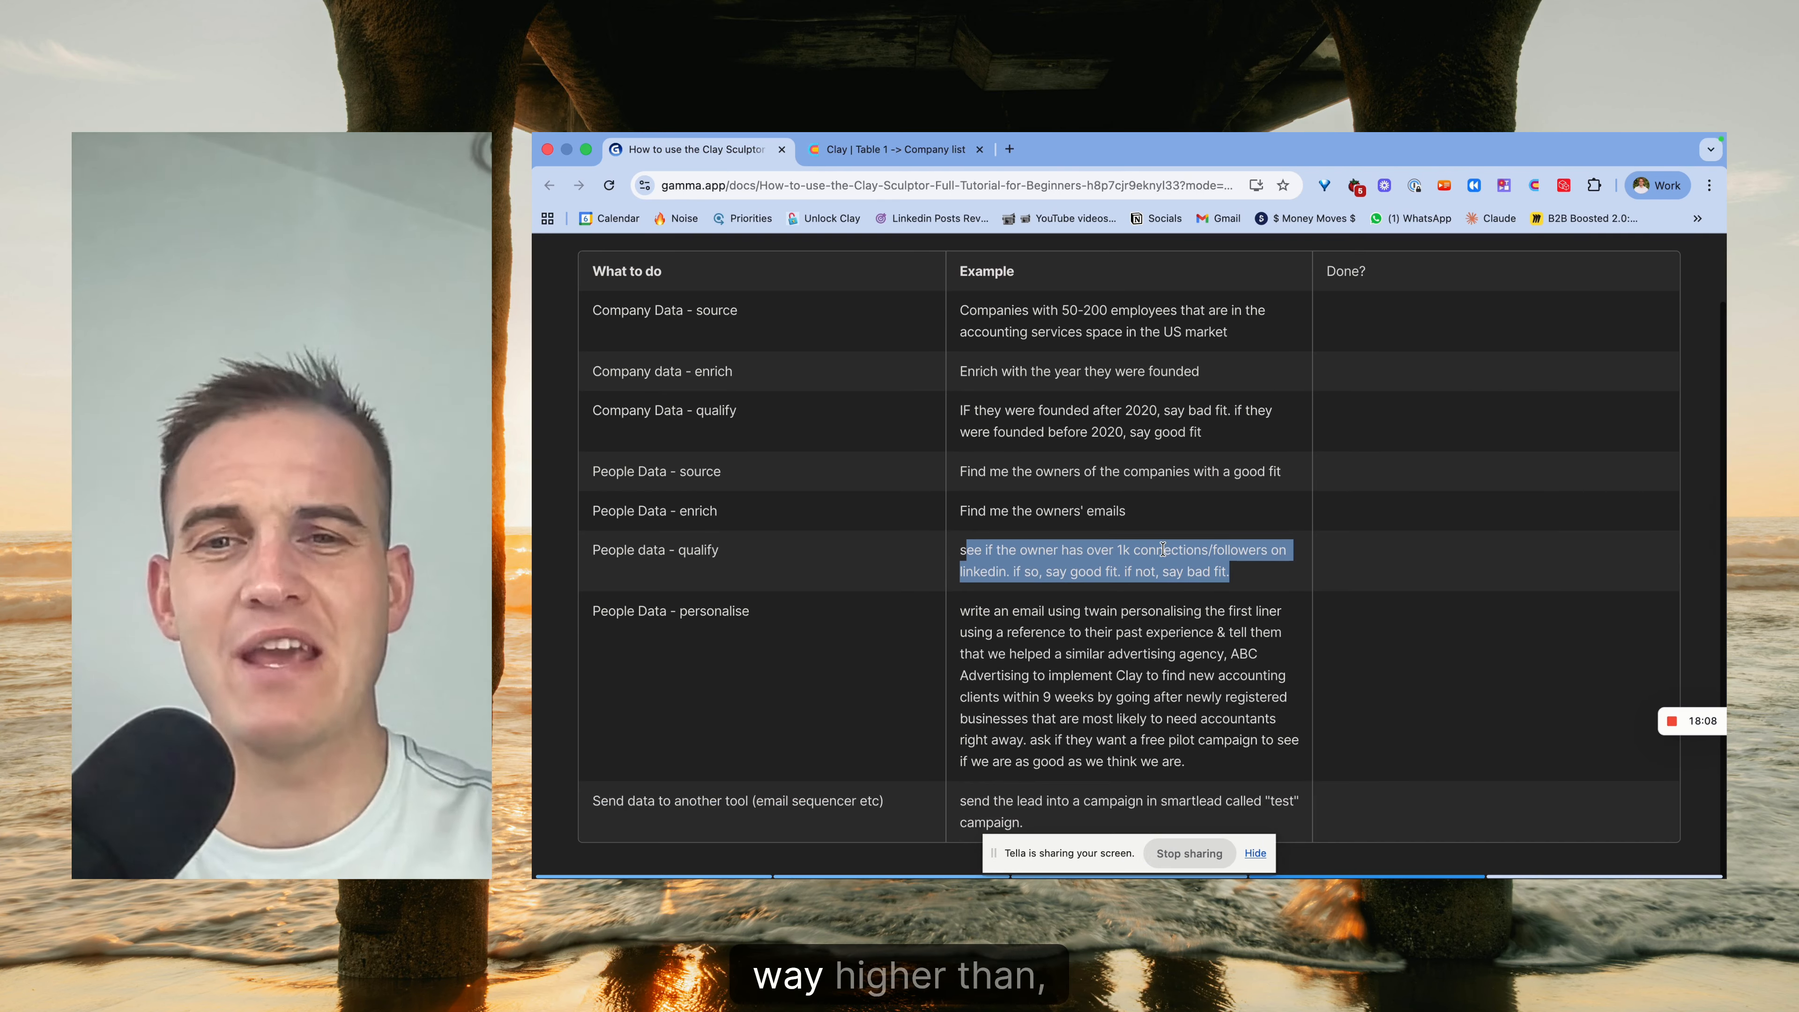
{"action": "left_click", "coordinate": [889, 149]}
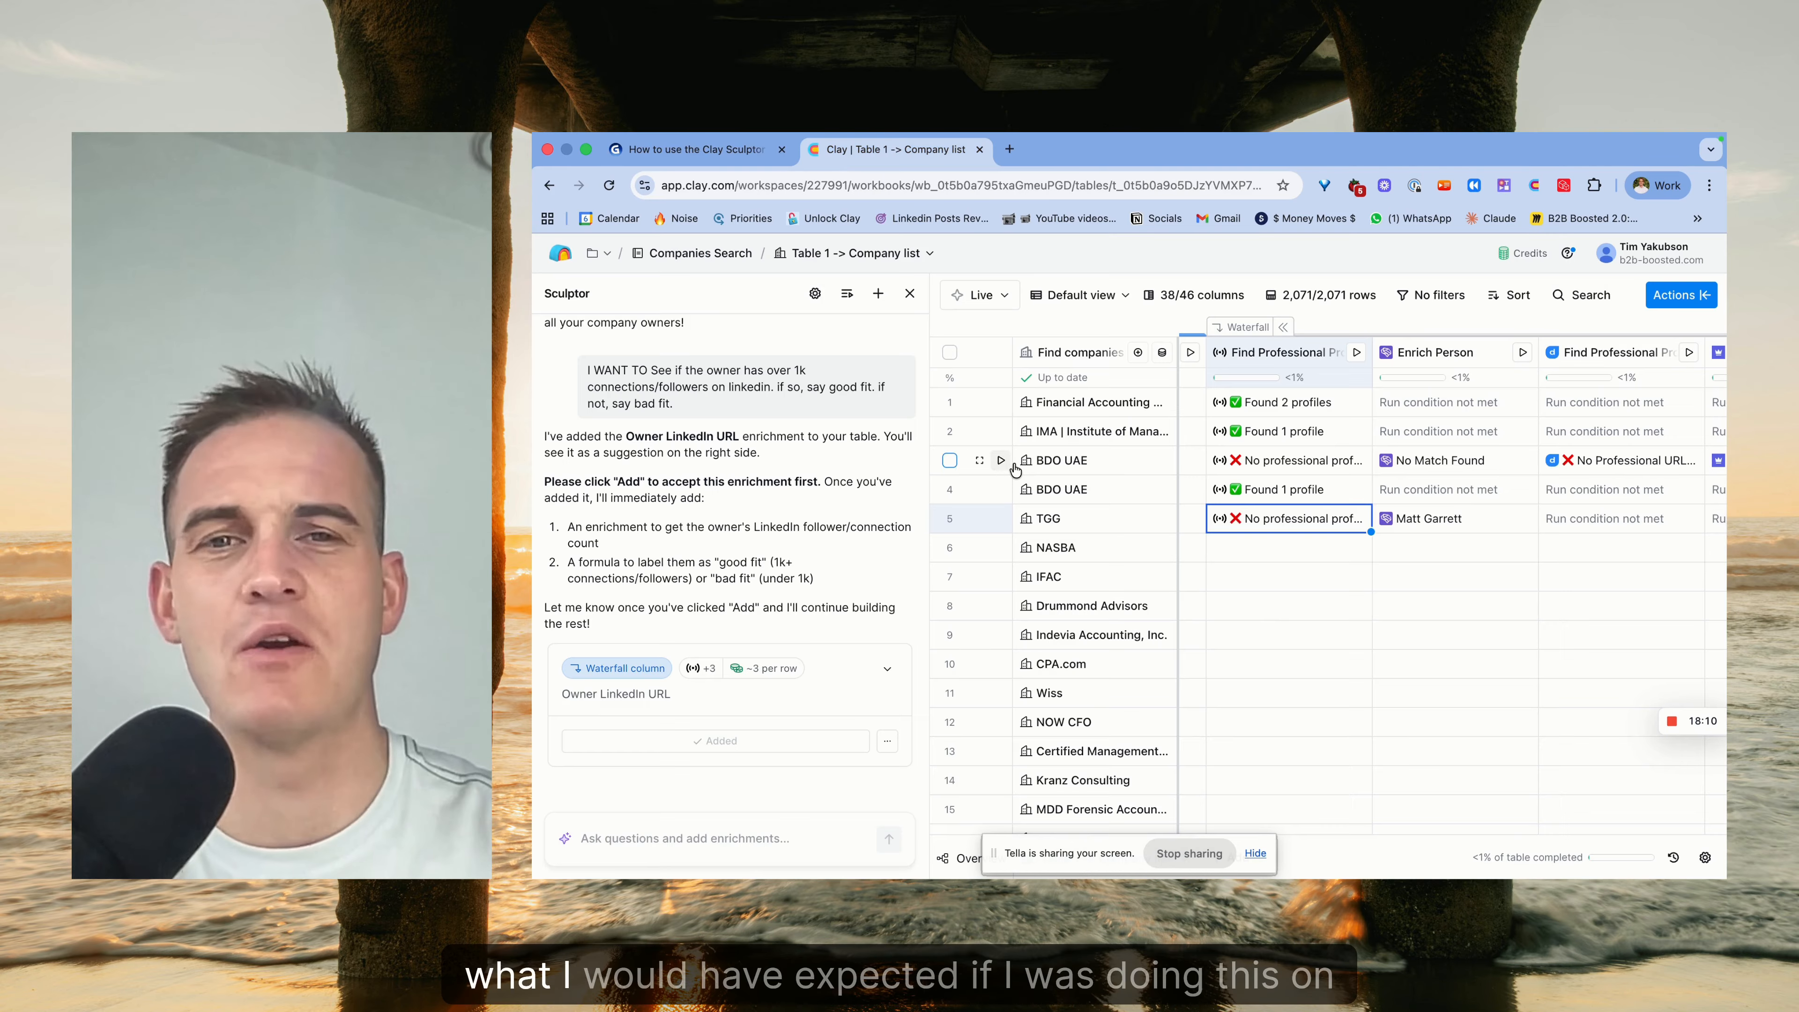
{"action": "scroll", "coordinate": [1321, 503], "scroll_direction": "right", "scroll_amount": 10}
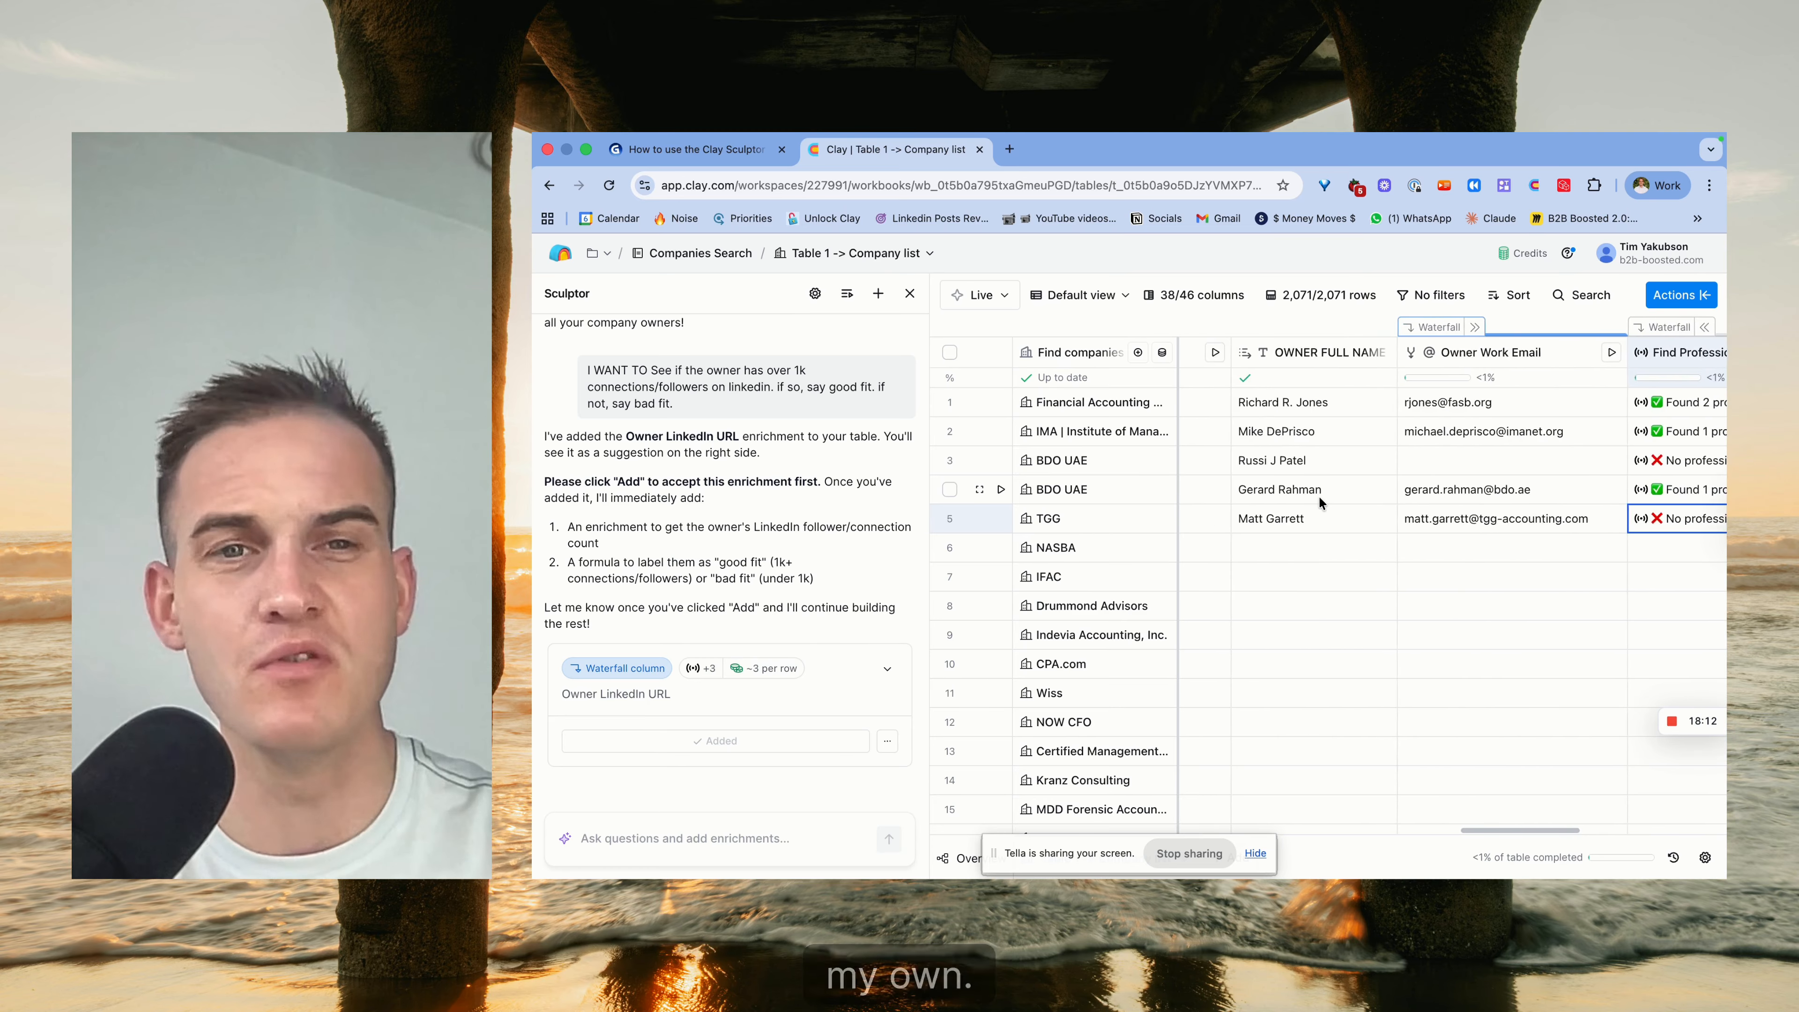
{"action": "scroll", "coordinate": [1321, 503], "scroll_direction": "left", "scroll_amount": 5}
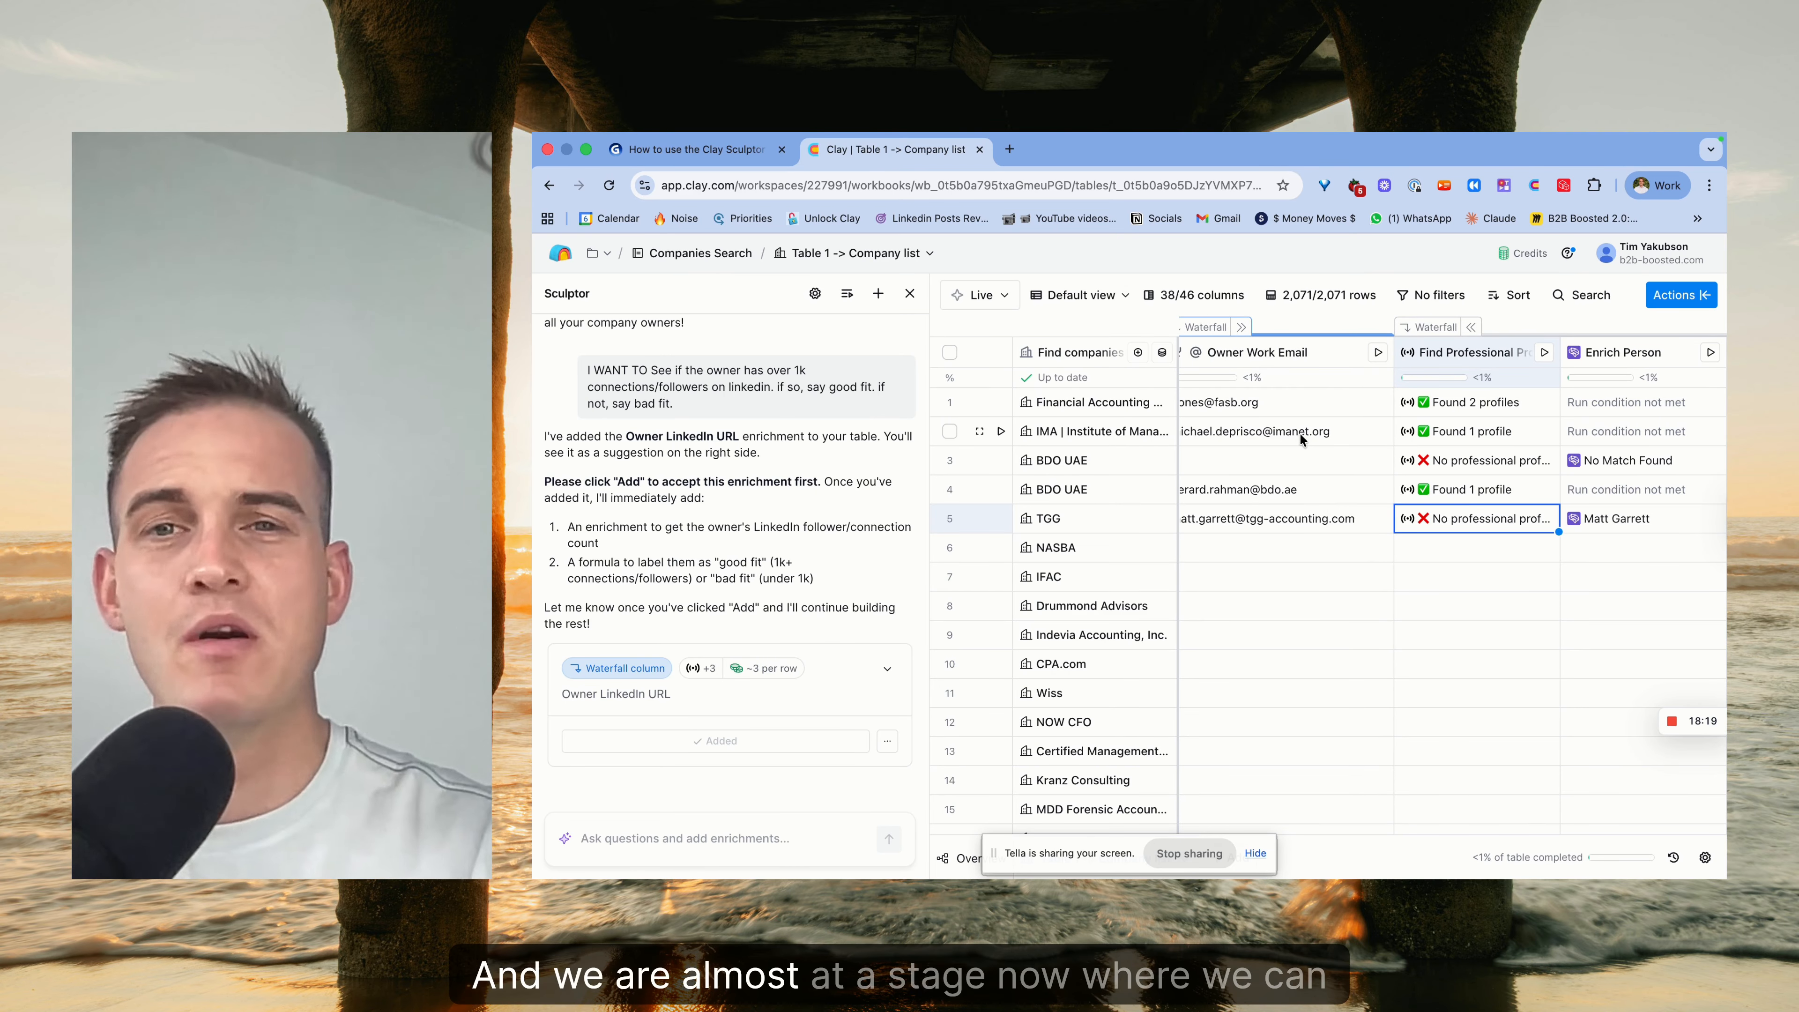
Copy the "People data - qualify" example from the Gamma checklist and send it to Clay's Sculptor chat again.
{"action": "key", "text": "ctrl+shift+Tab"}
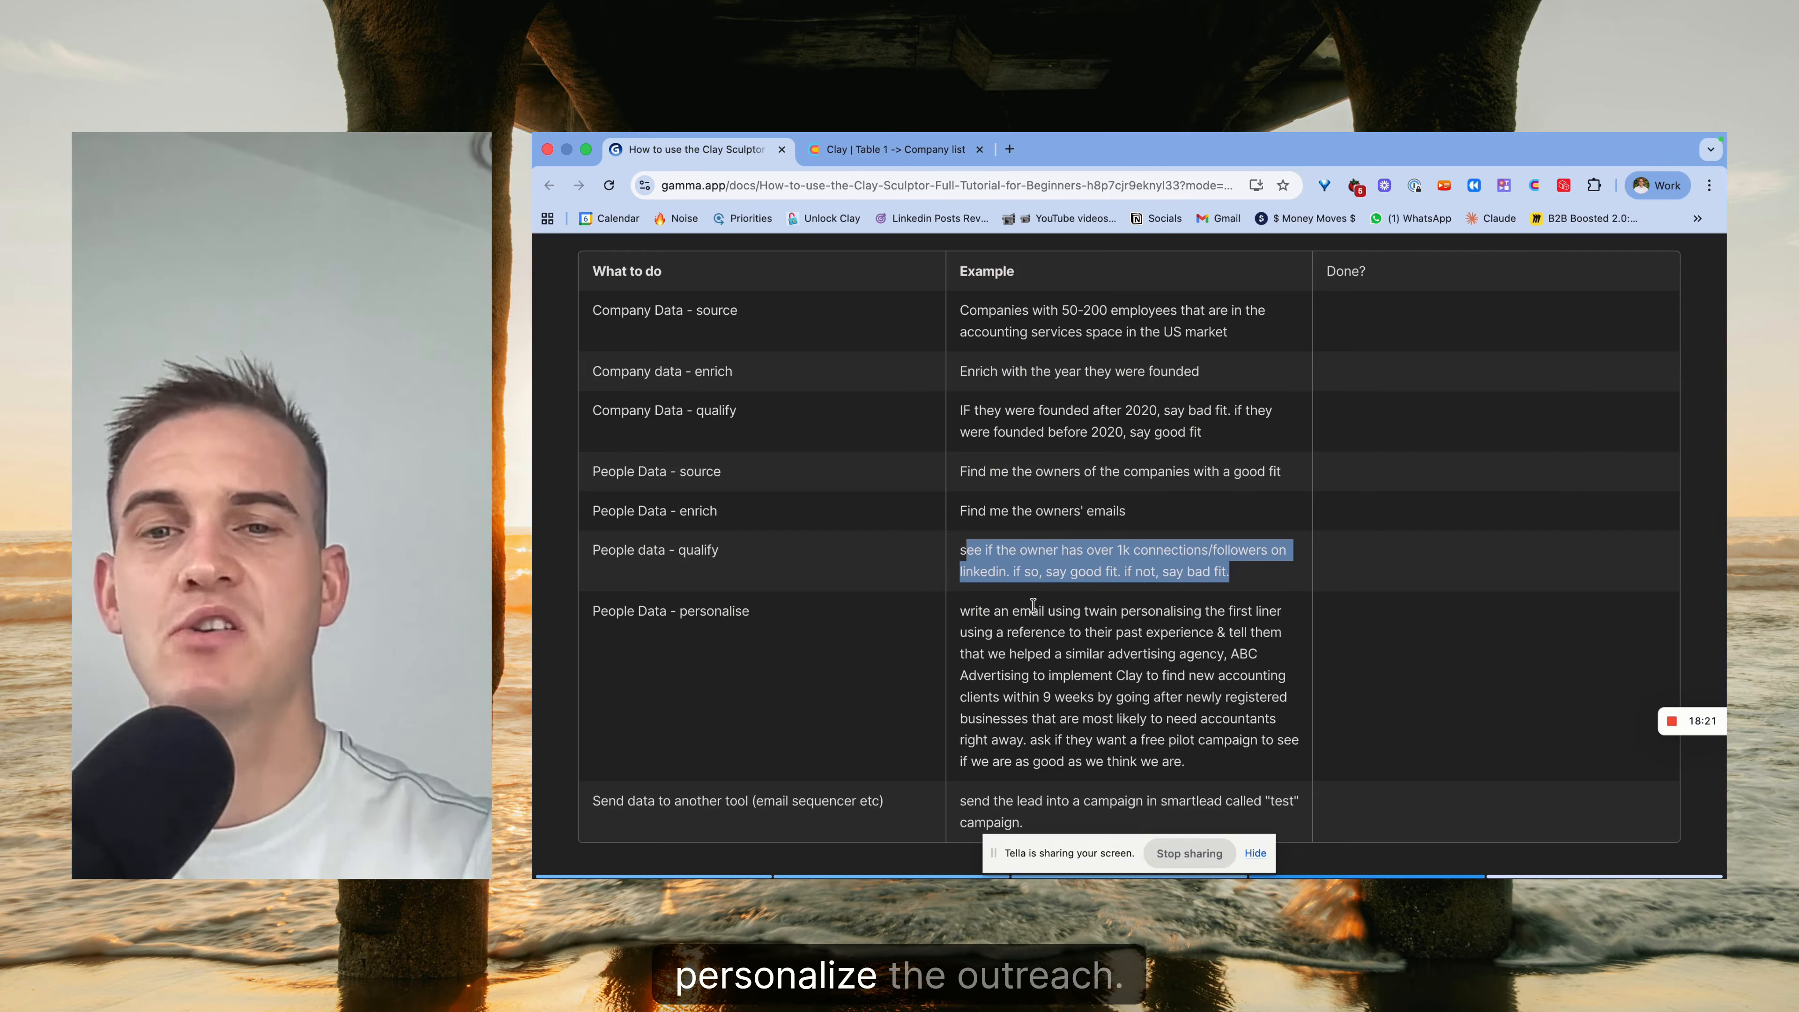
{"action": "left_click_drag", "start_coordinate": [1230, 571], "coordinate": [1025, 550]}
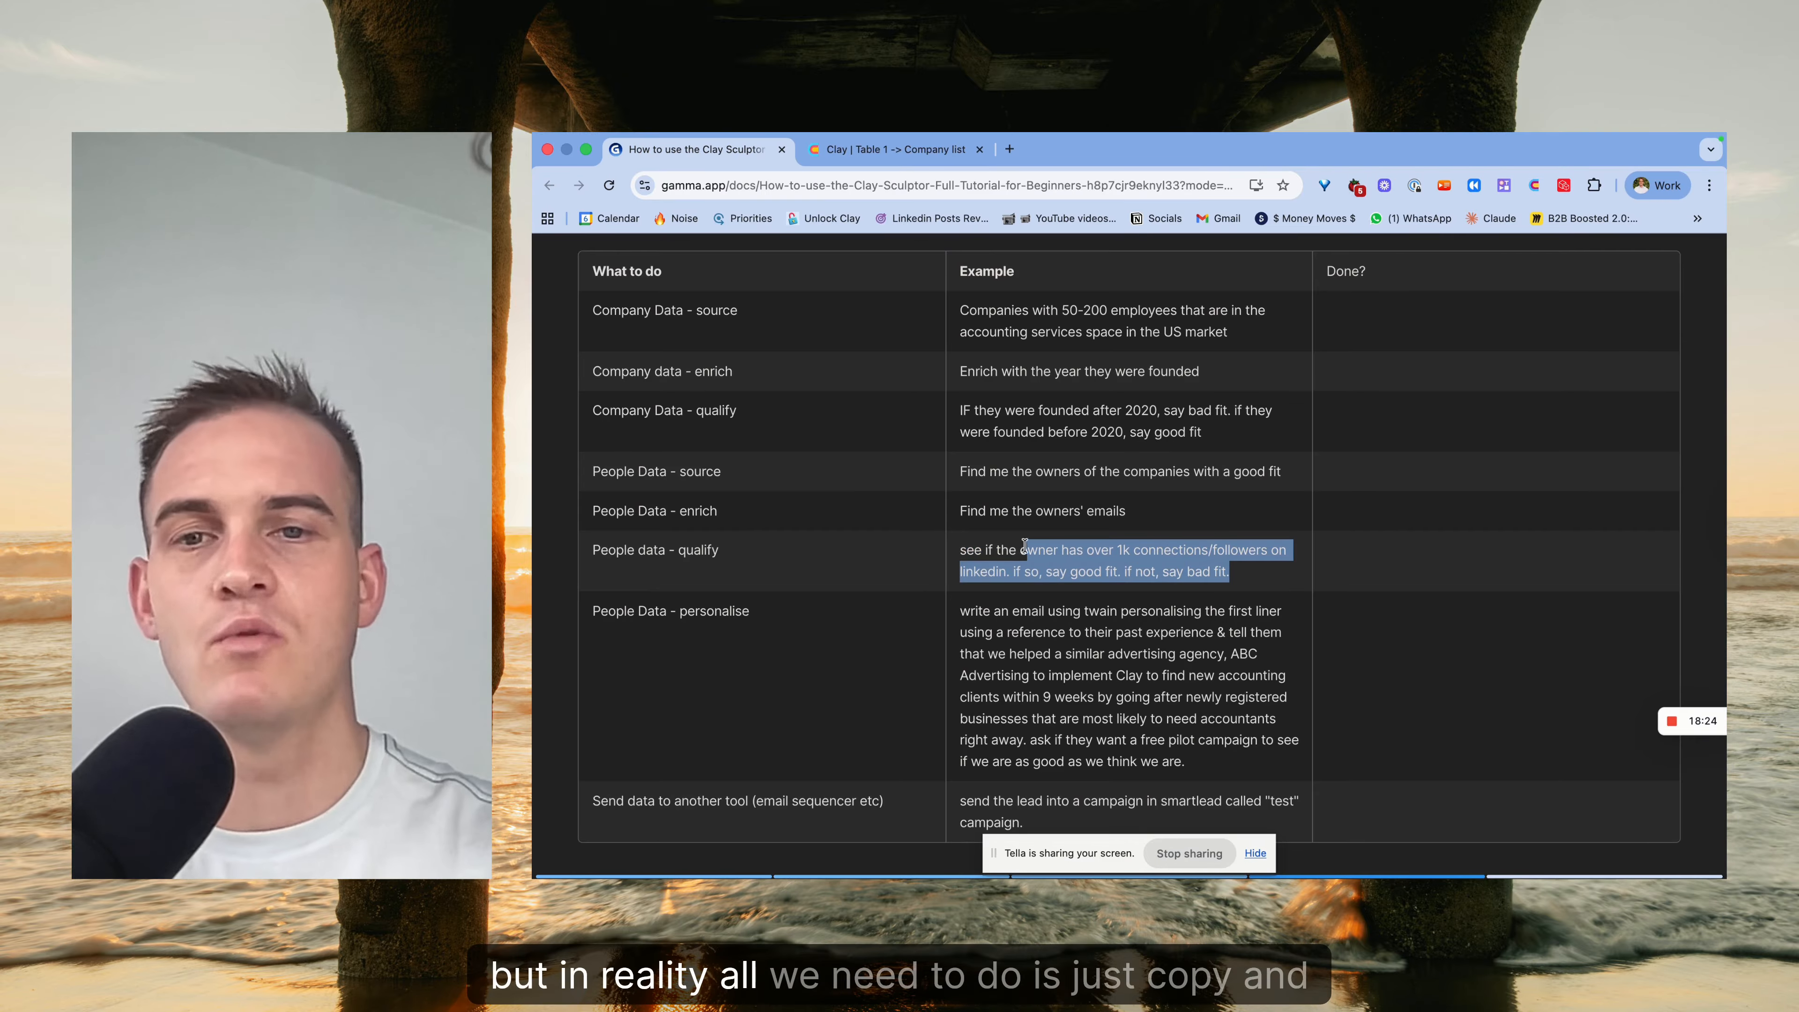
{"action": "key", "text": "ctrl+Tab"}
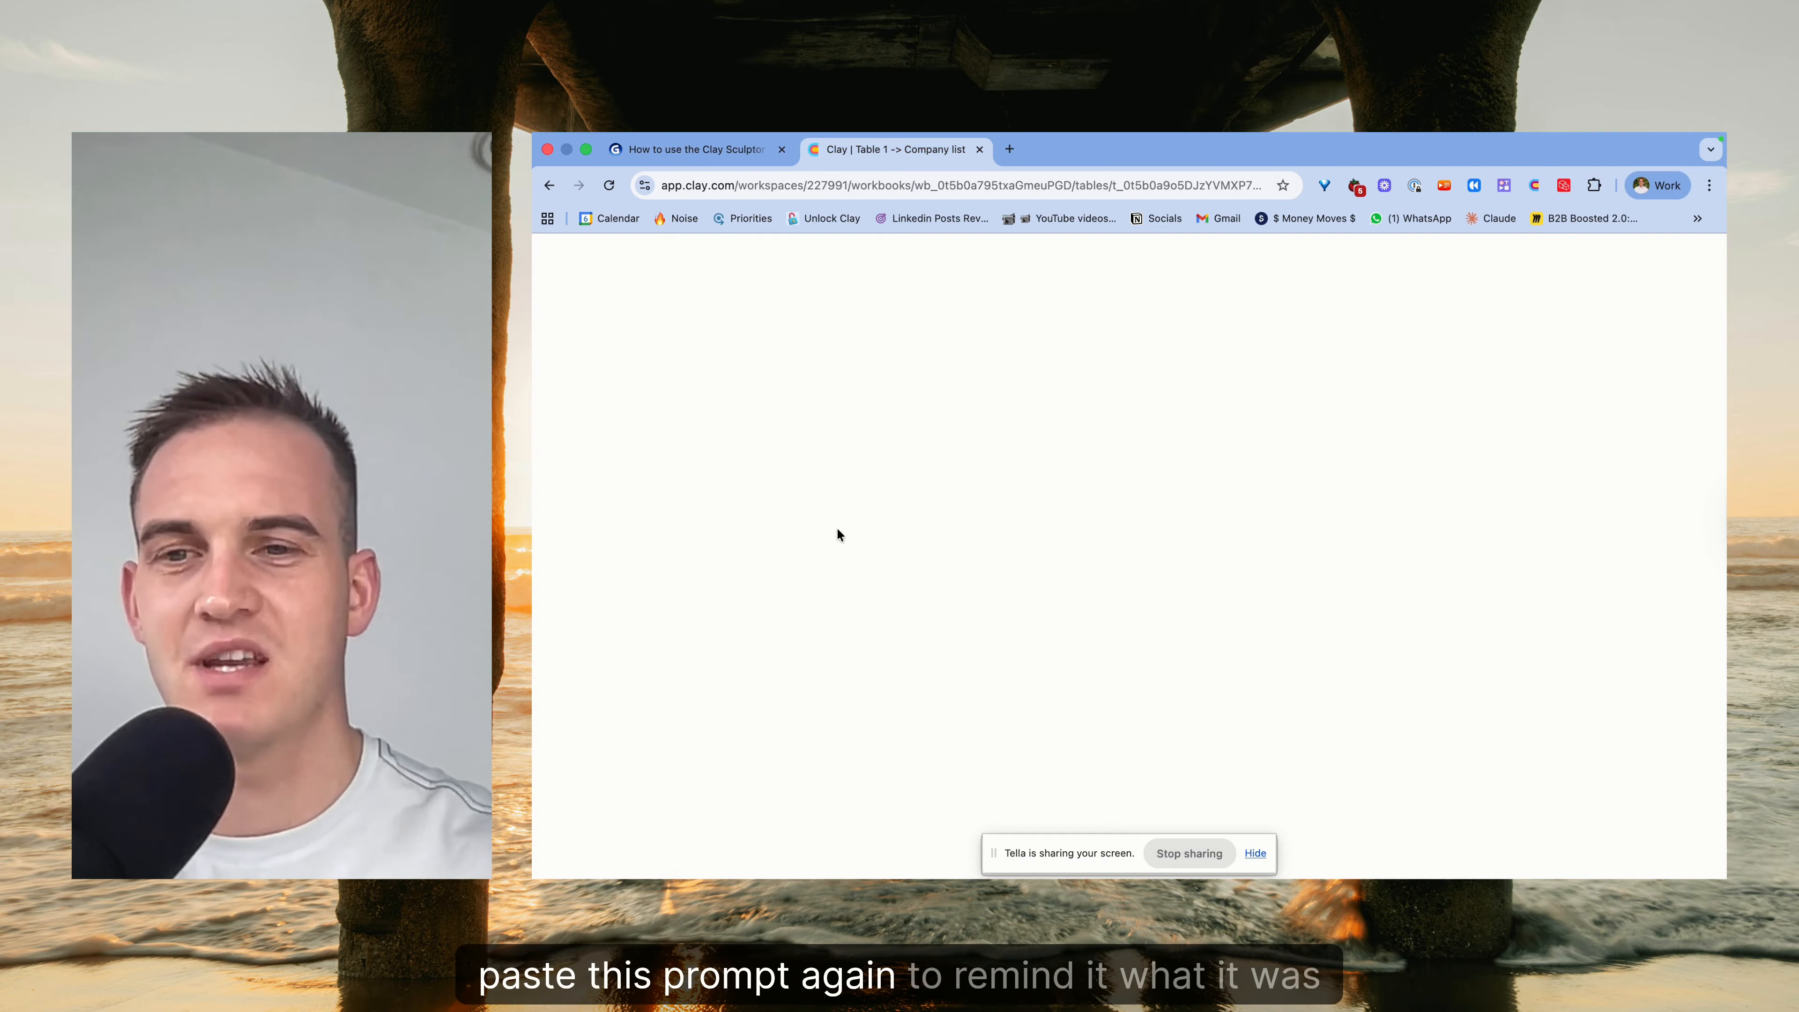
{"action": "left_click", "coordinate": [723, 824]}
{"action": "type", "text": "see if the owner has over 1k connections/followers on linkedin. if so, say good fit. if not, say bad fit."}
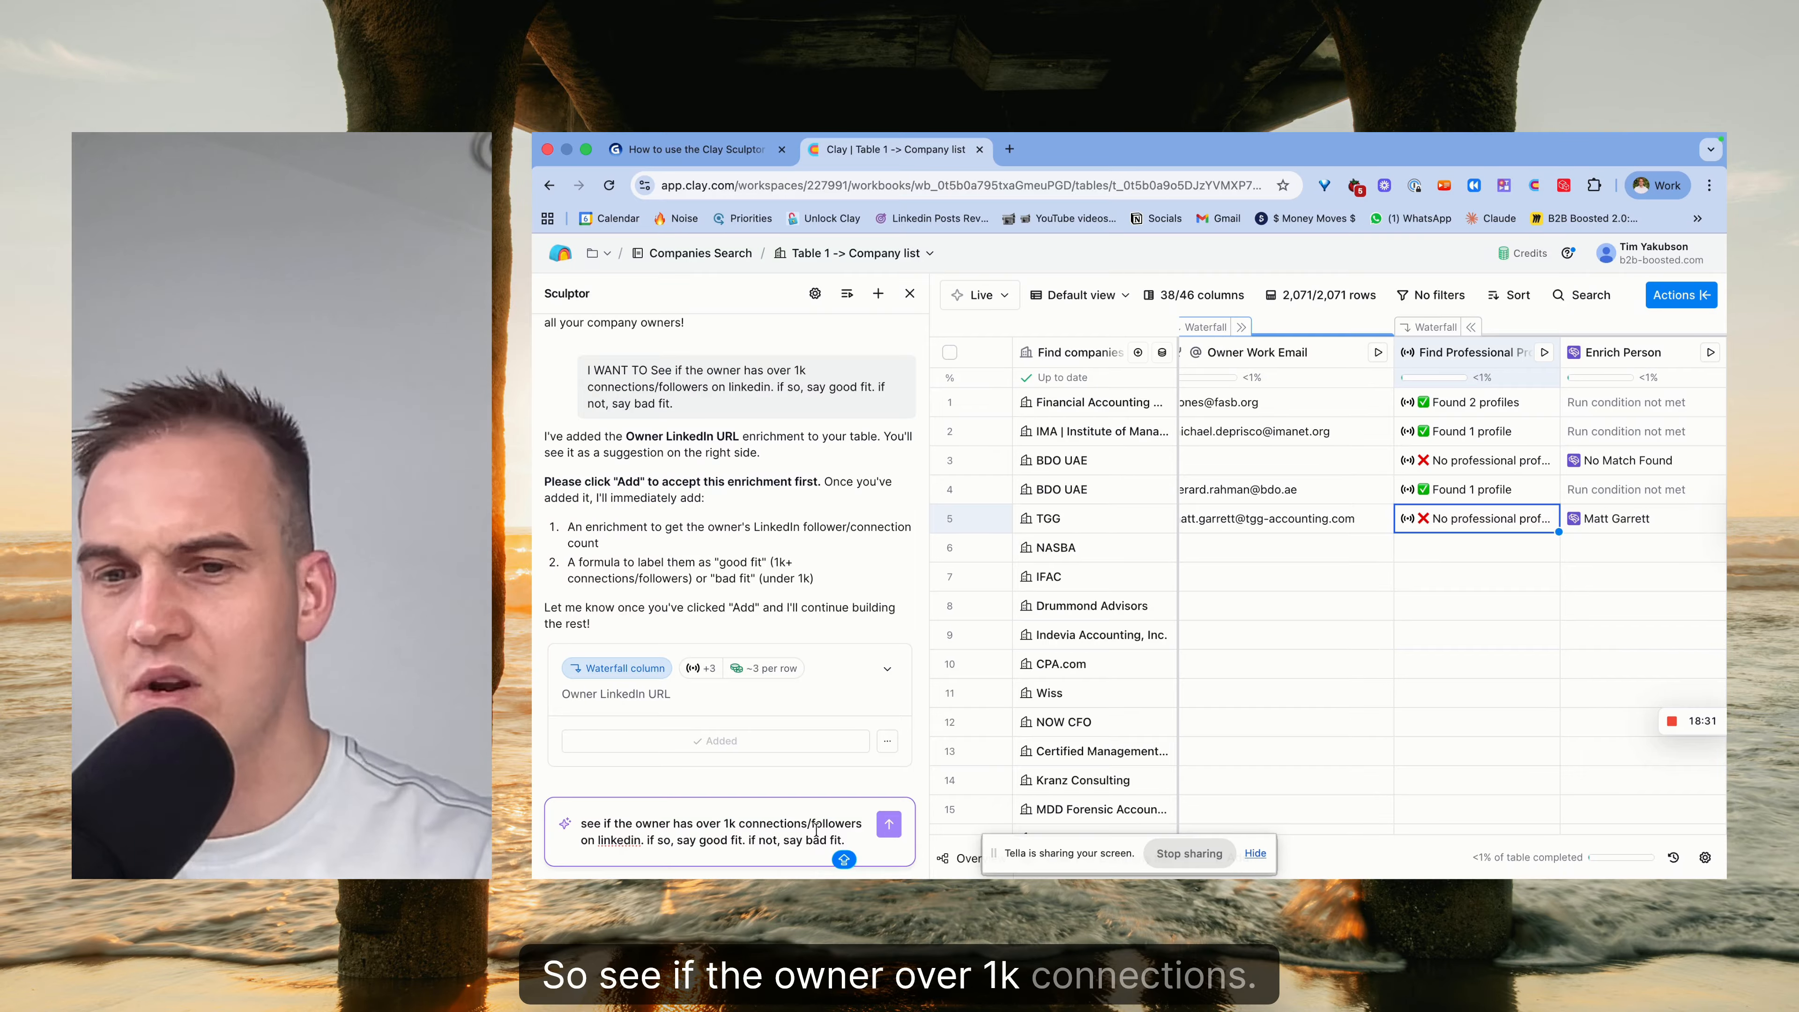
{"action": "left_click", "coordinate": [888, 825]}
Set up the suggested LinkedIn Connections AI research column and save it without running.
{"action": "scroll", "coordinate": [1410, 532], "scroll_direction": "right", "scroll_amount": 5}
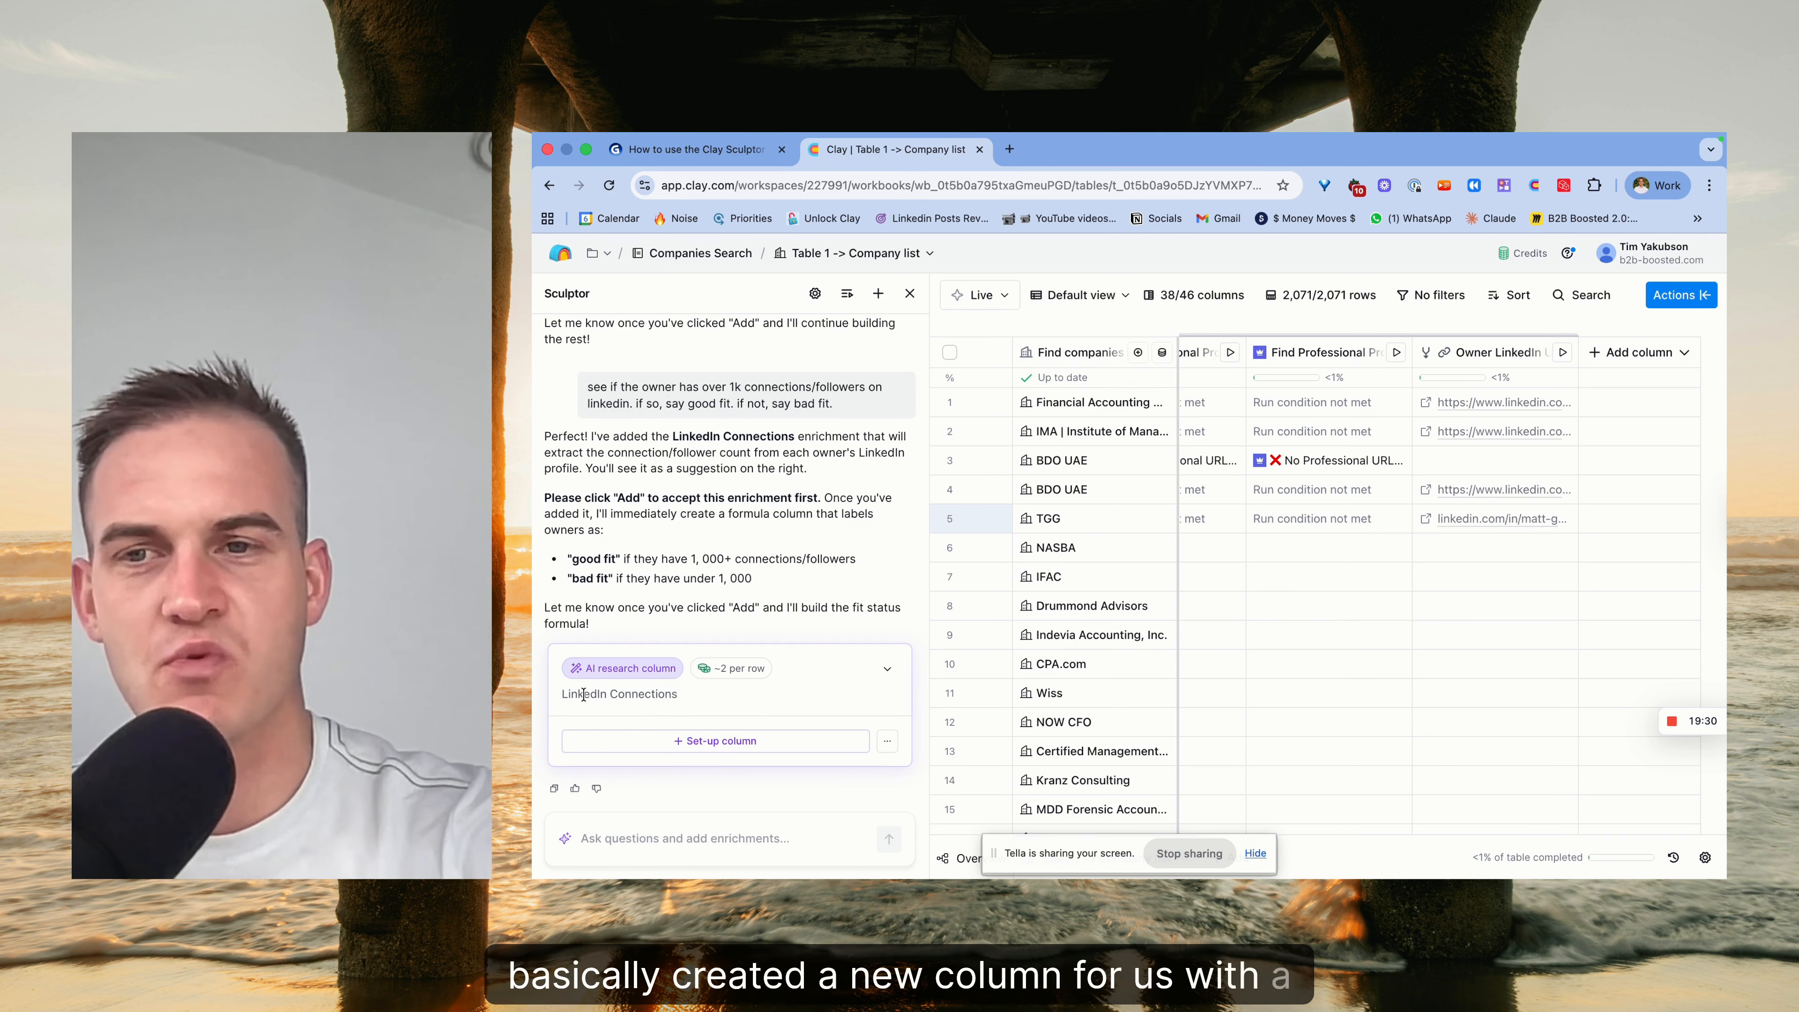
{"action": "left_click_drag", "start_coordinate": [582, 696], "coordinate": [662, 697]}
{"action": "left_click", "coordinate": [692, 747]}
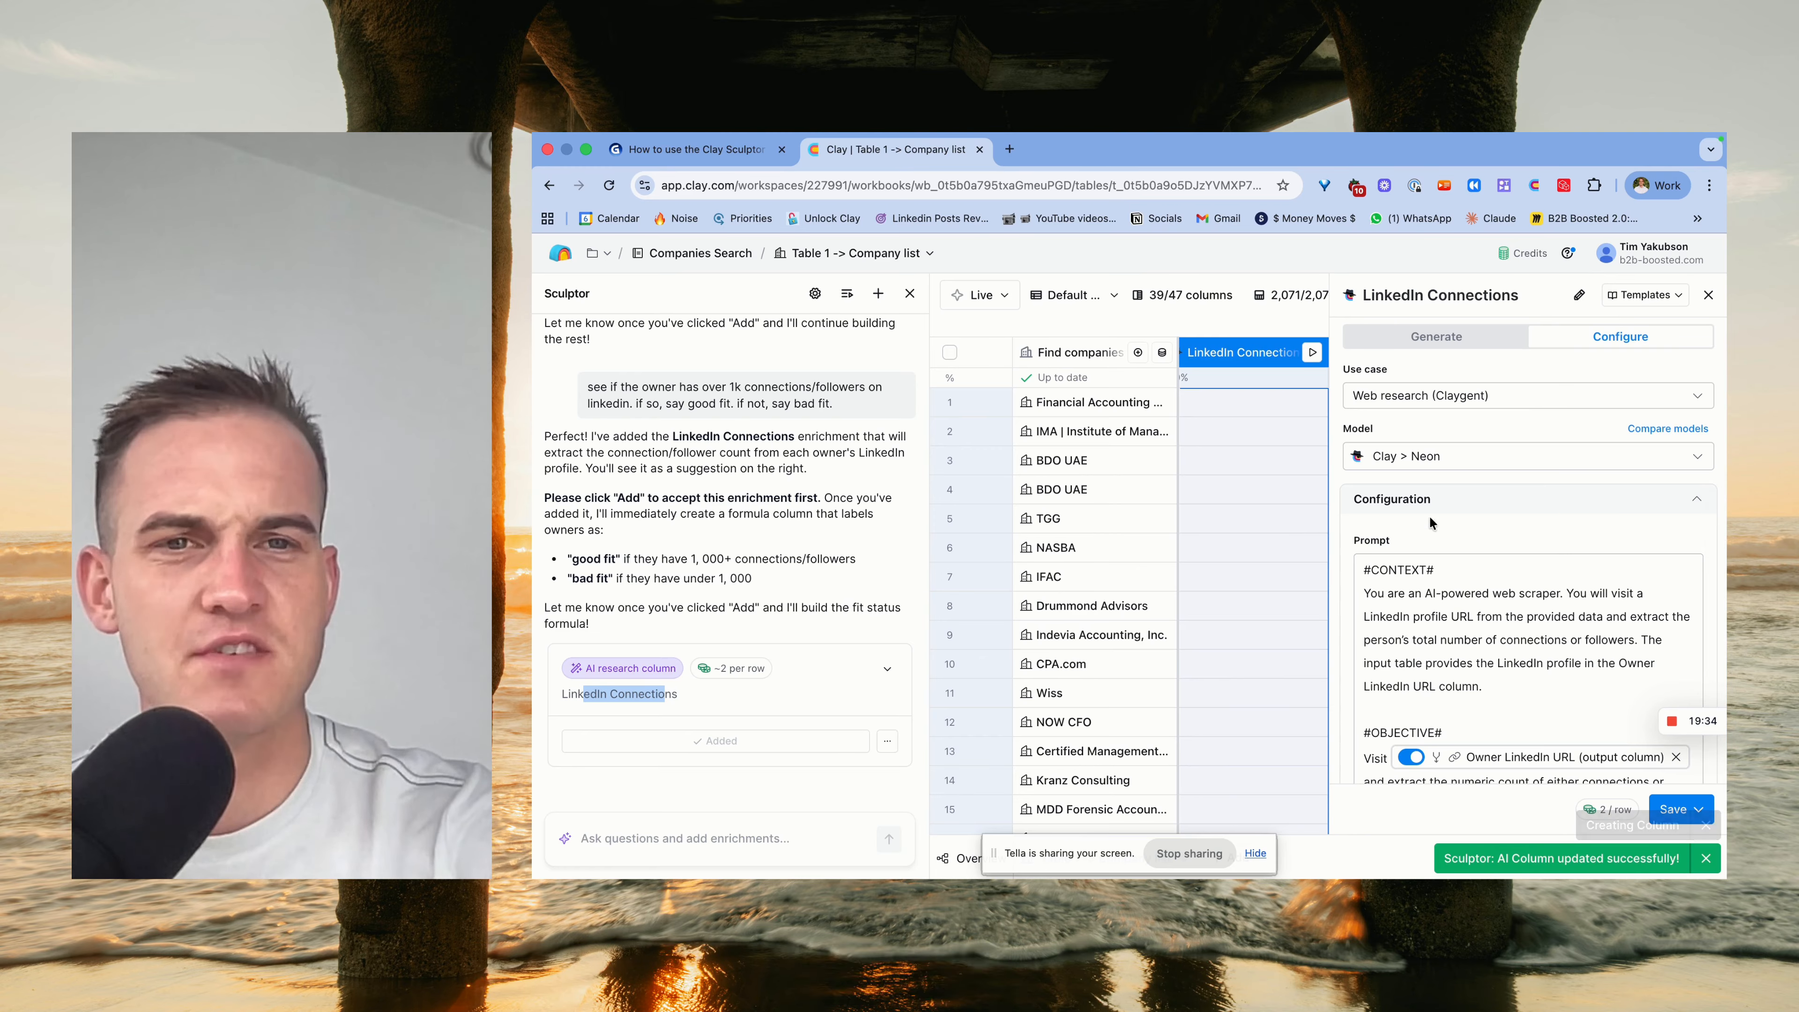
{"action": "scroll", "coordinate": [1508, 650], "scroll_direction": "down", "scroll_amount": 2}
{"action": "left_click", "coordinate": [1697, 809]}
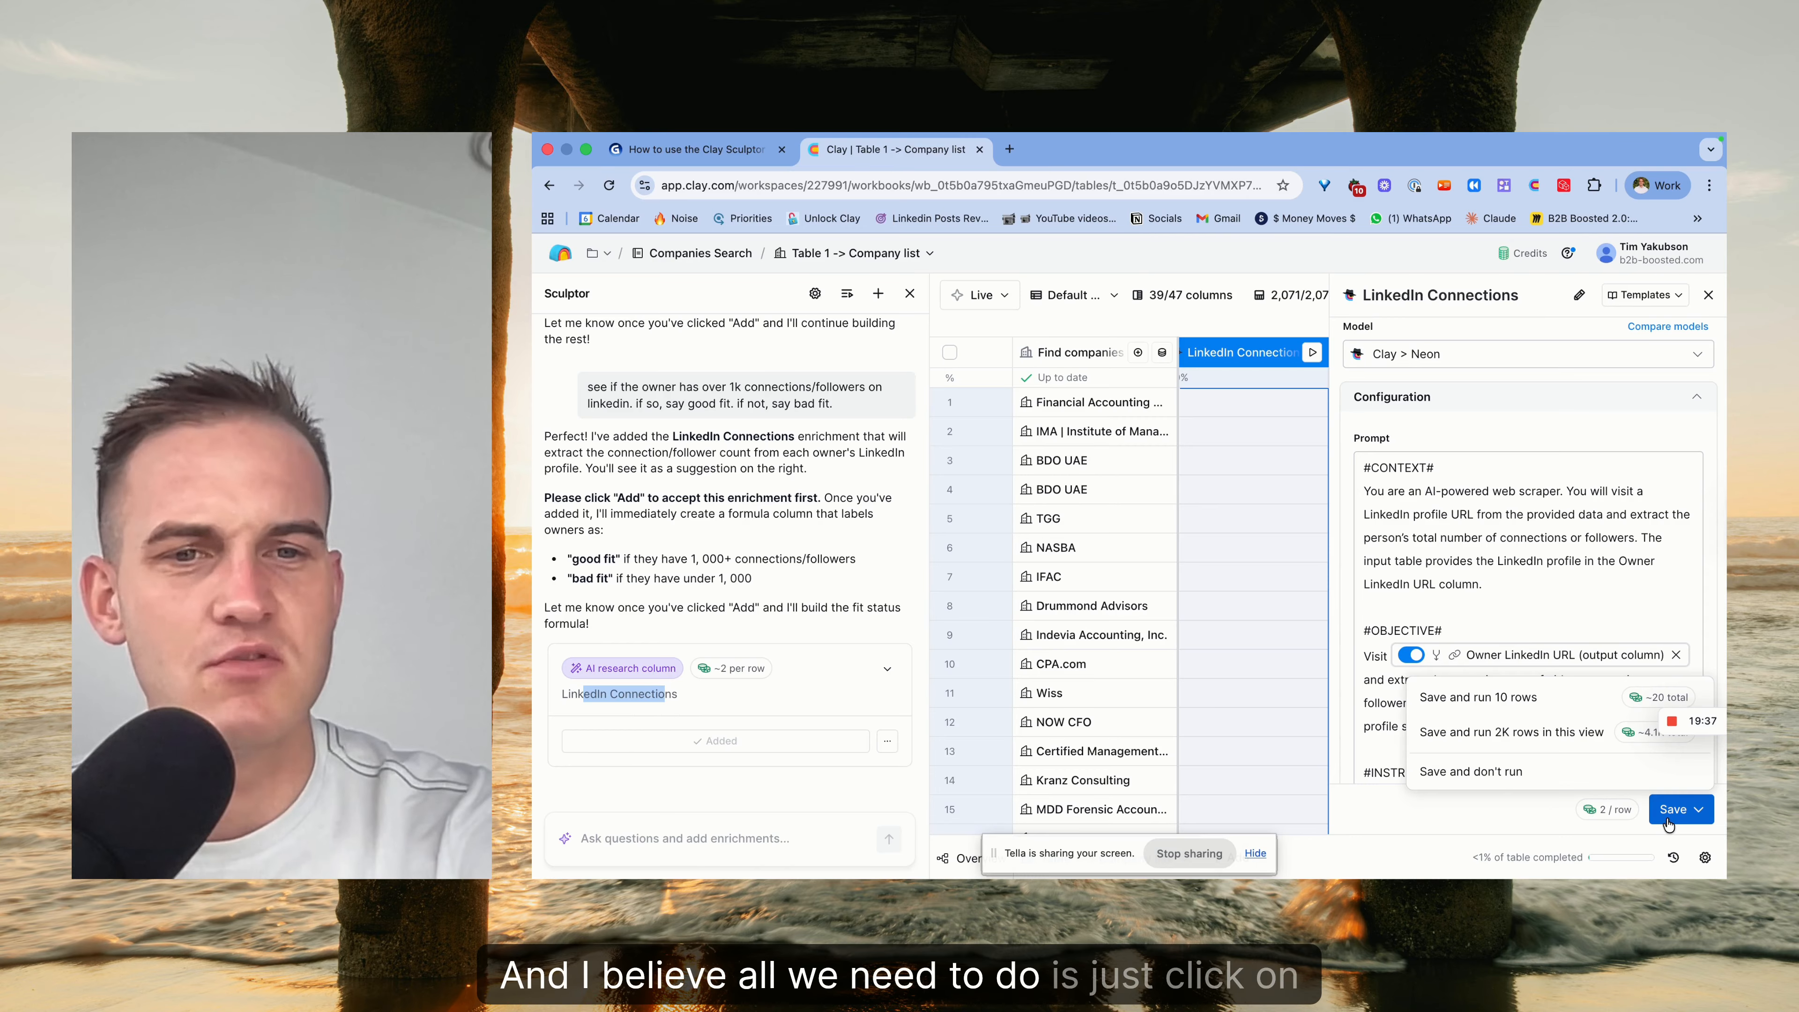
{"action": "left_click", "coordinate": [1537, 781]}
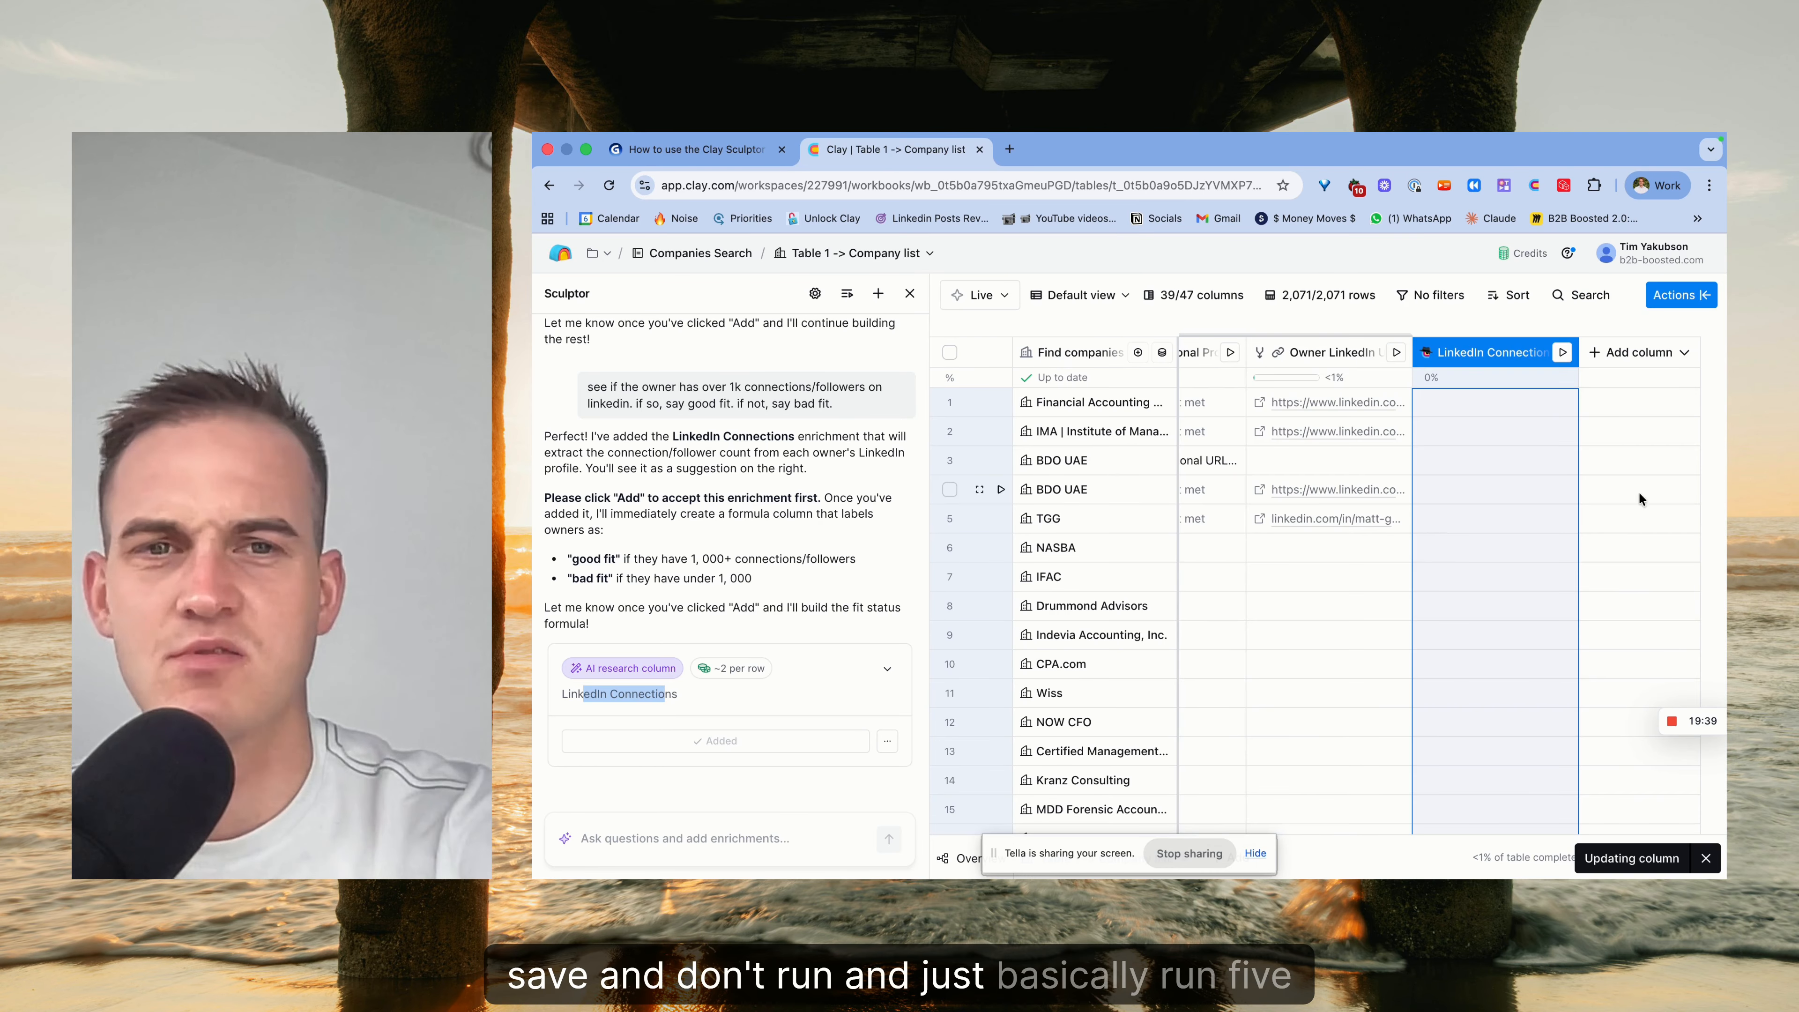
Run the LinkedIn Connections column on the first five rows and widen the column.
{"action": "left_click", "coordinate": [1563, 402]}
{"action": "left_click", "coordinate": [1563, 431]}
{"action": "left_click", "coordinate": [1563, 460]}
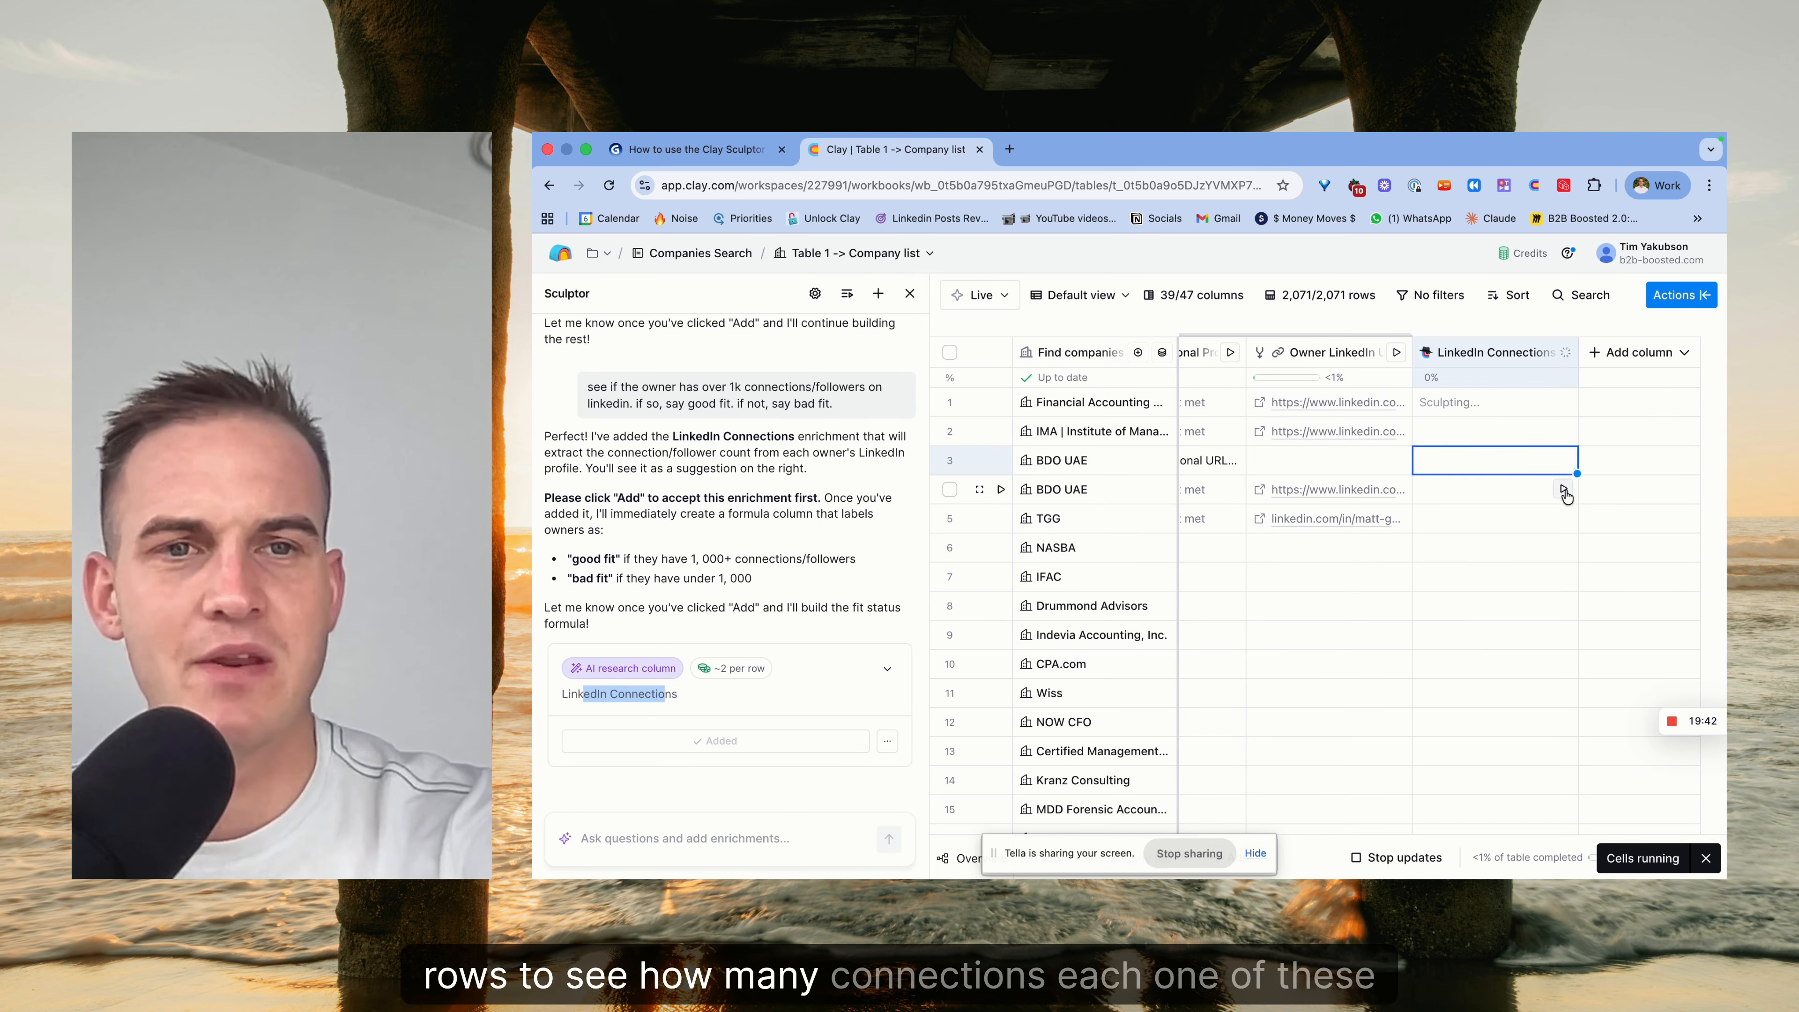
{"action": "left_click", "coordinate": [1563, 489]}
{"action": "left_click", "coordinate": [1563, 519]}
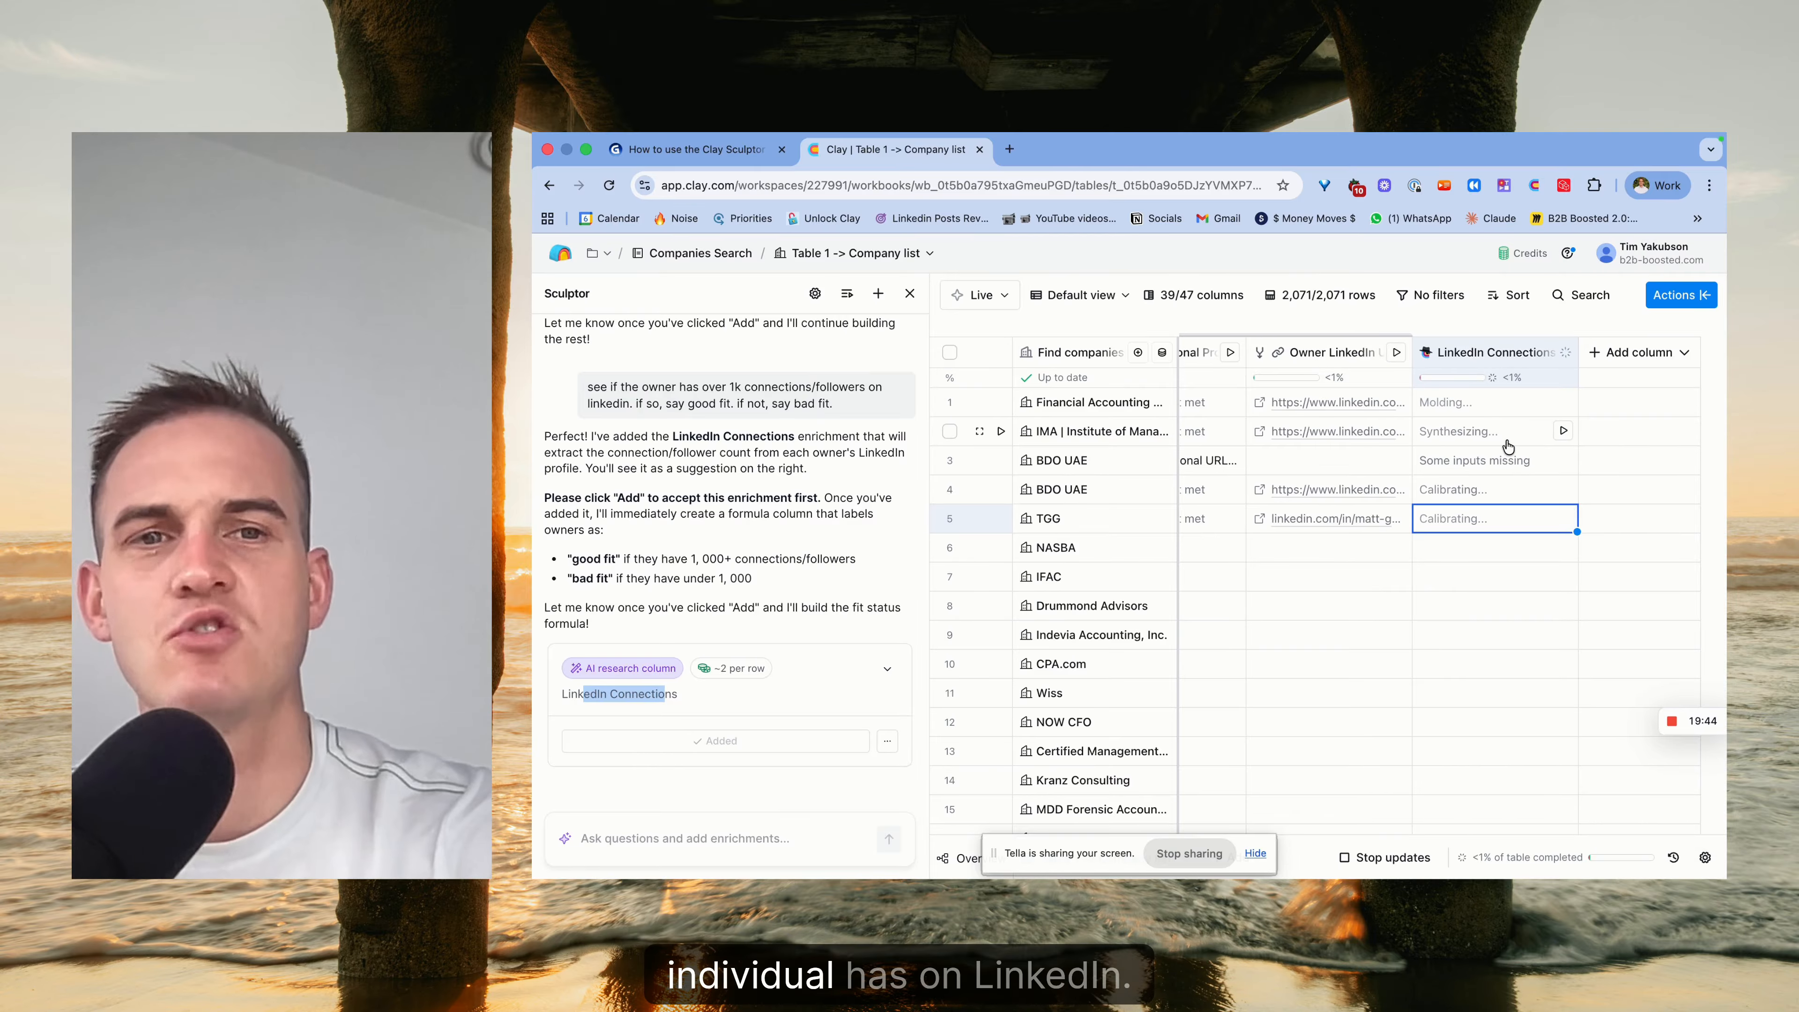
{"action": "left_click_drag", "start_coordinate": [1578, 351], "coordinate": [1653, 351]}
Copy the earlier message asking to label owners with over 1k LinkedIn connections/followers as good or bad fit, and resend it to Sculptor.
{"action": "left_click_drag", "start_coordinate": [588, 387], "coordinate": [852, 400]}
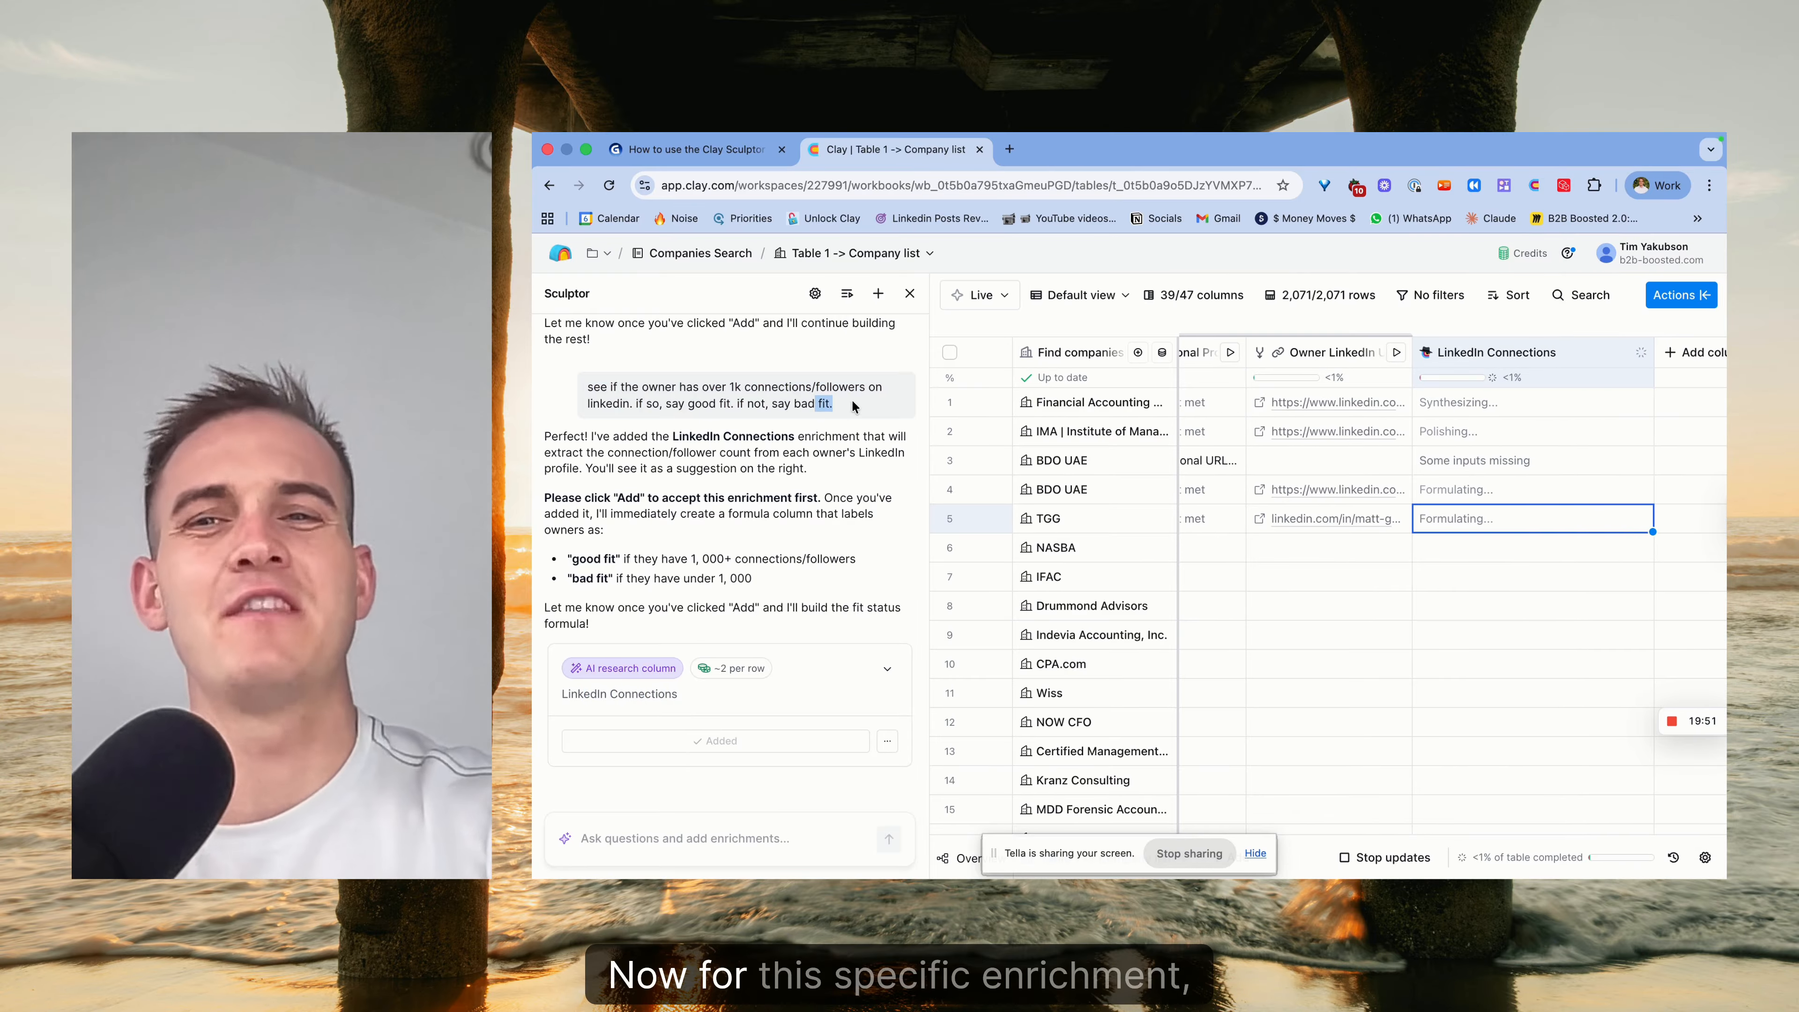
{"action": "left_click", "coordinate": [853, 400]}
{"action": "triple_click", "coordinate": [852, 401]}
{"action": "key", "text": "super+c"}
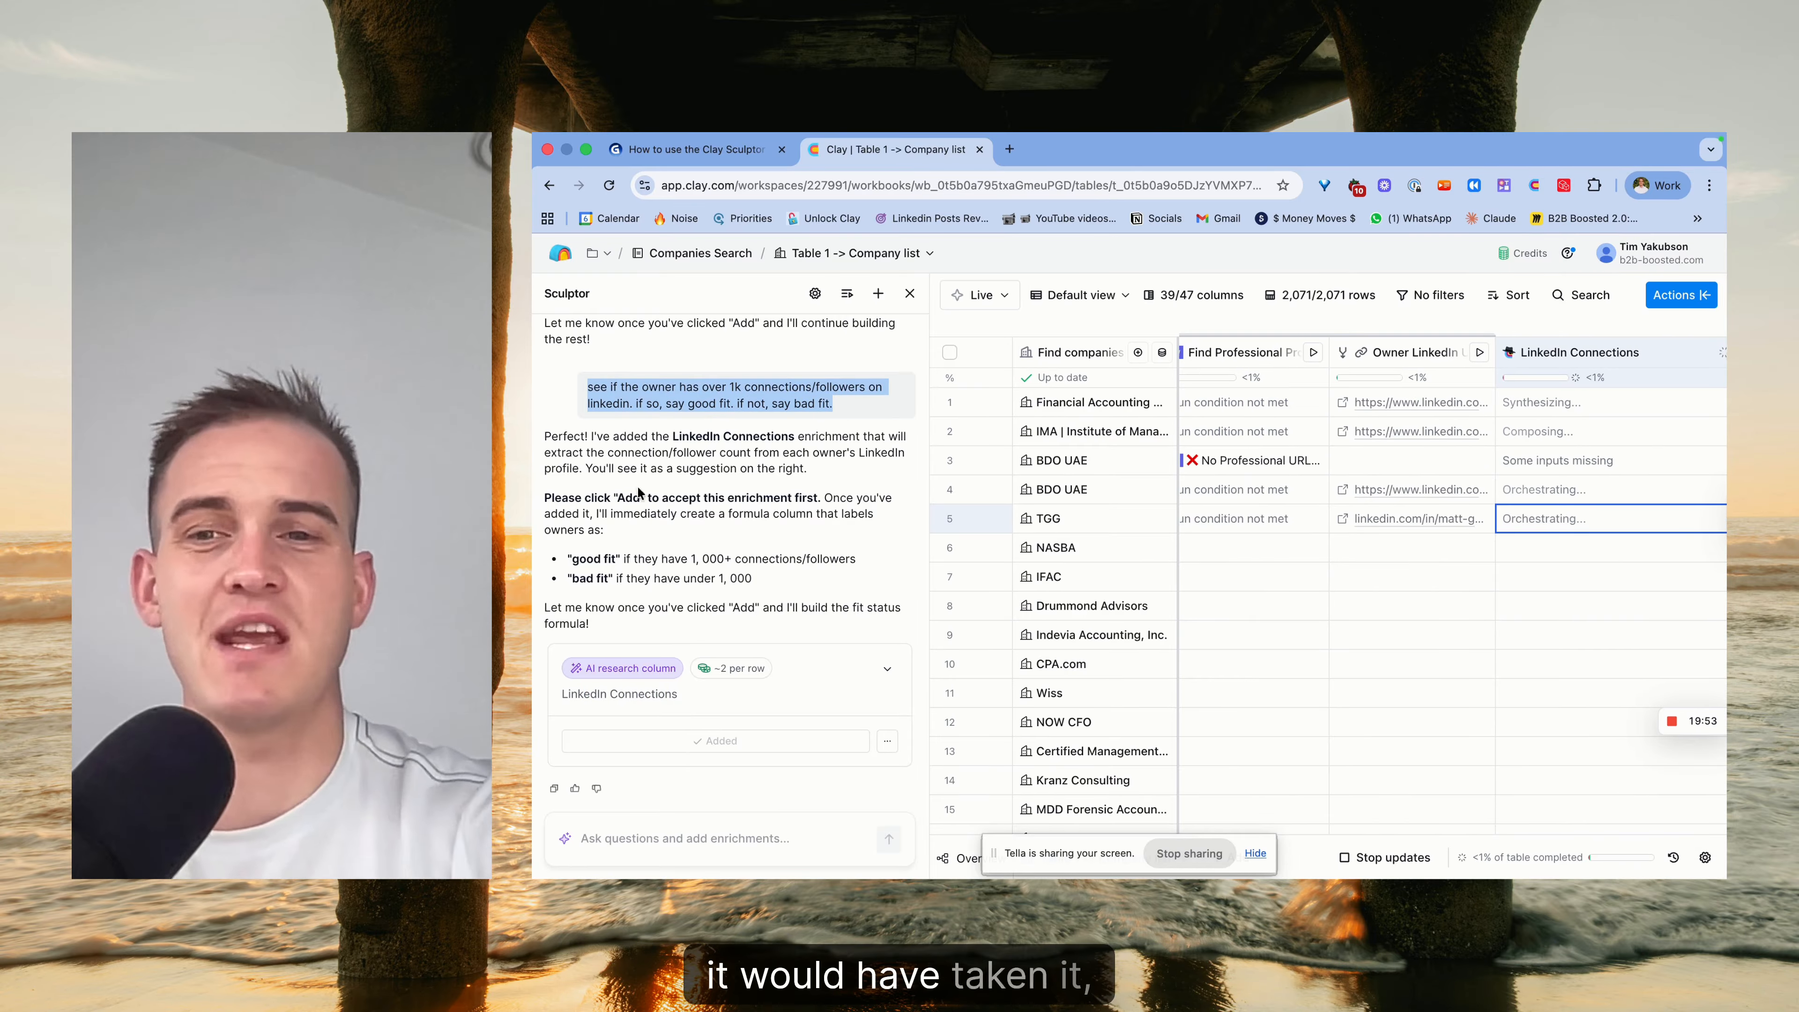
{"action": "left_click", "coordinate": [664, 832]}
{"action": "key", "text": "super+v"}
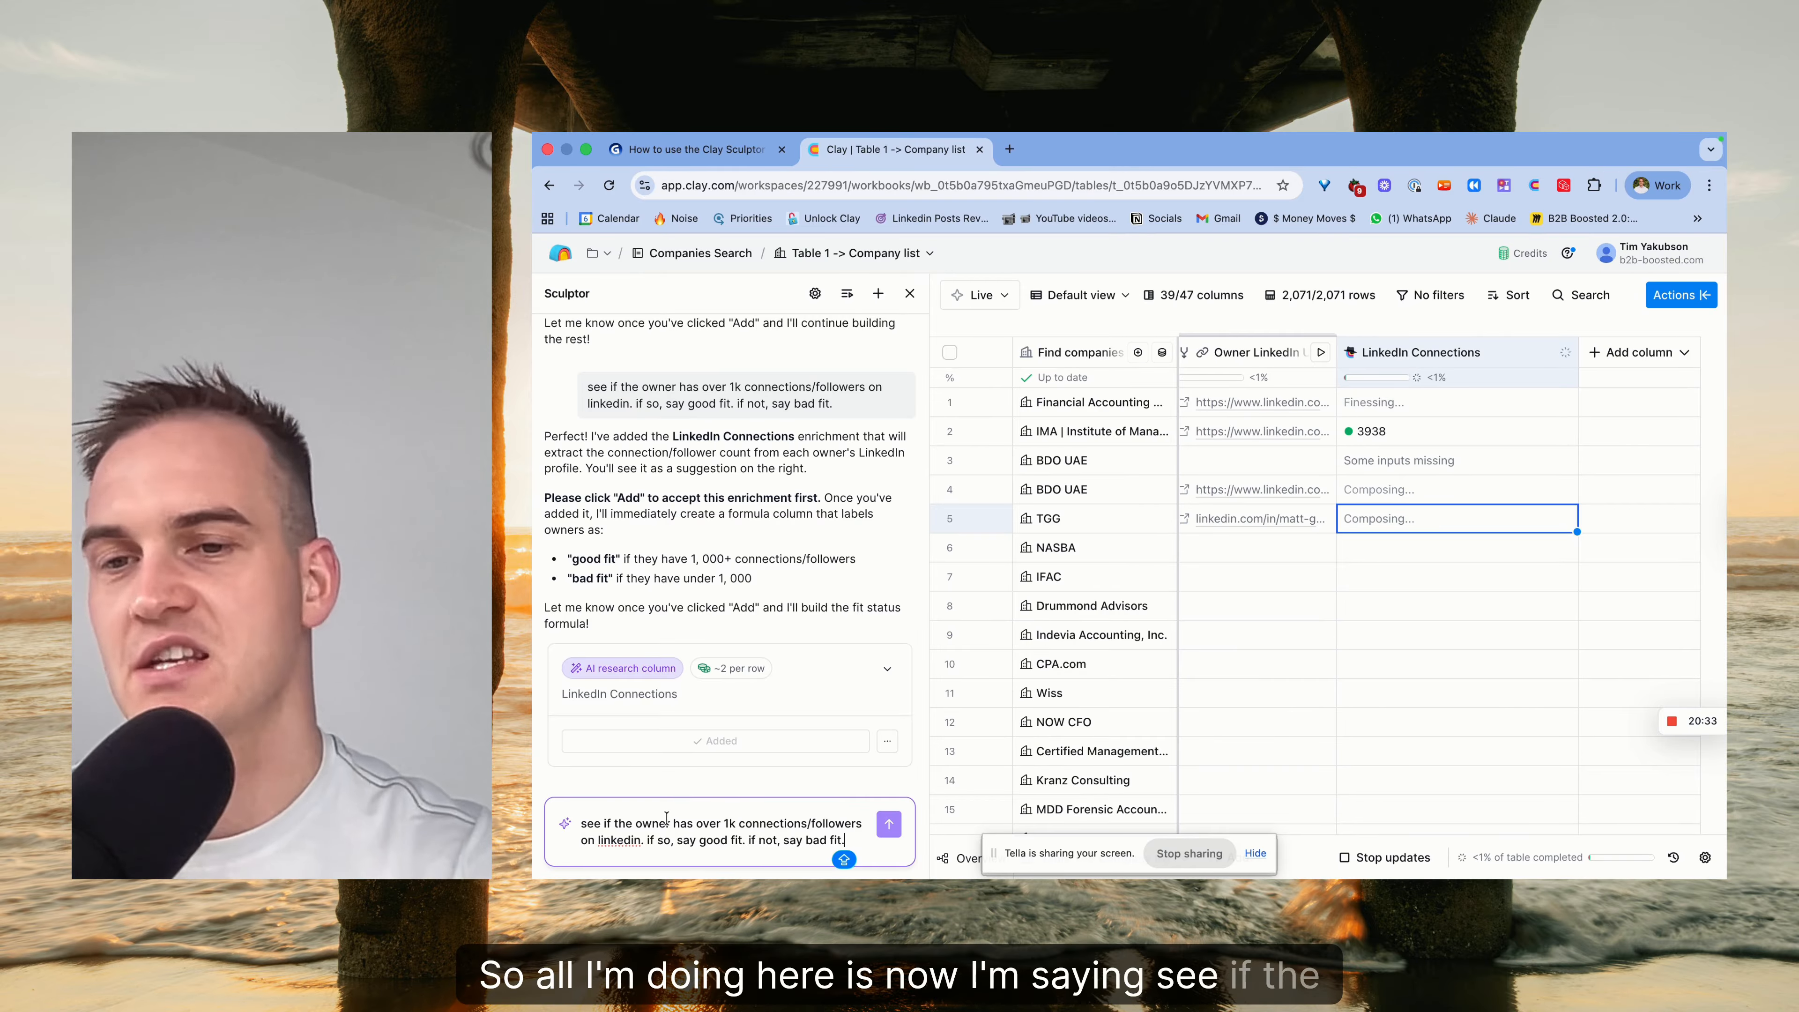
{"action": "left_click_drag", "start_coordinate": [666, 818], "coordinate": [724, 826]}
{"action": "left_click", "coordinate": [681, 836]}
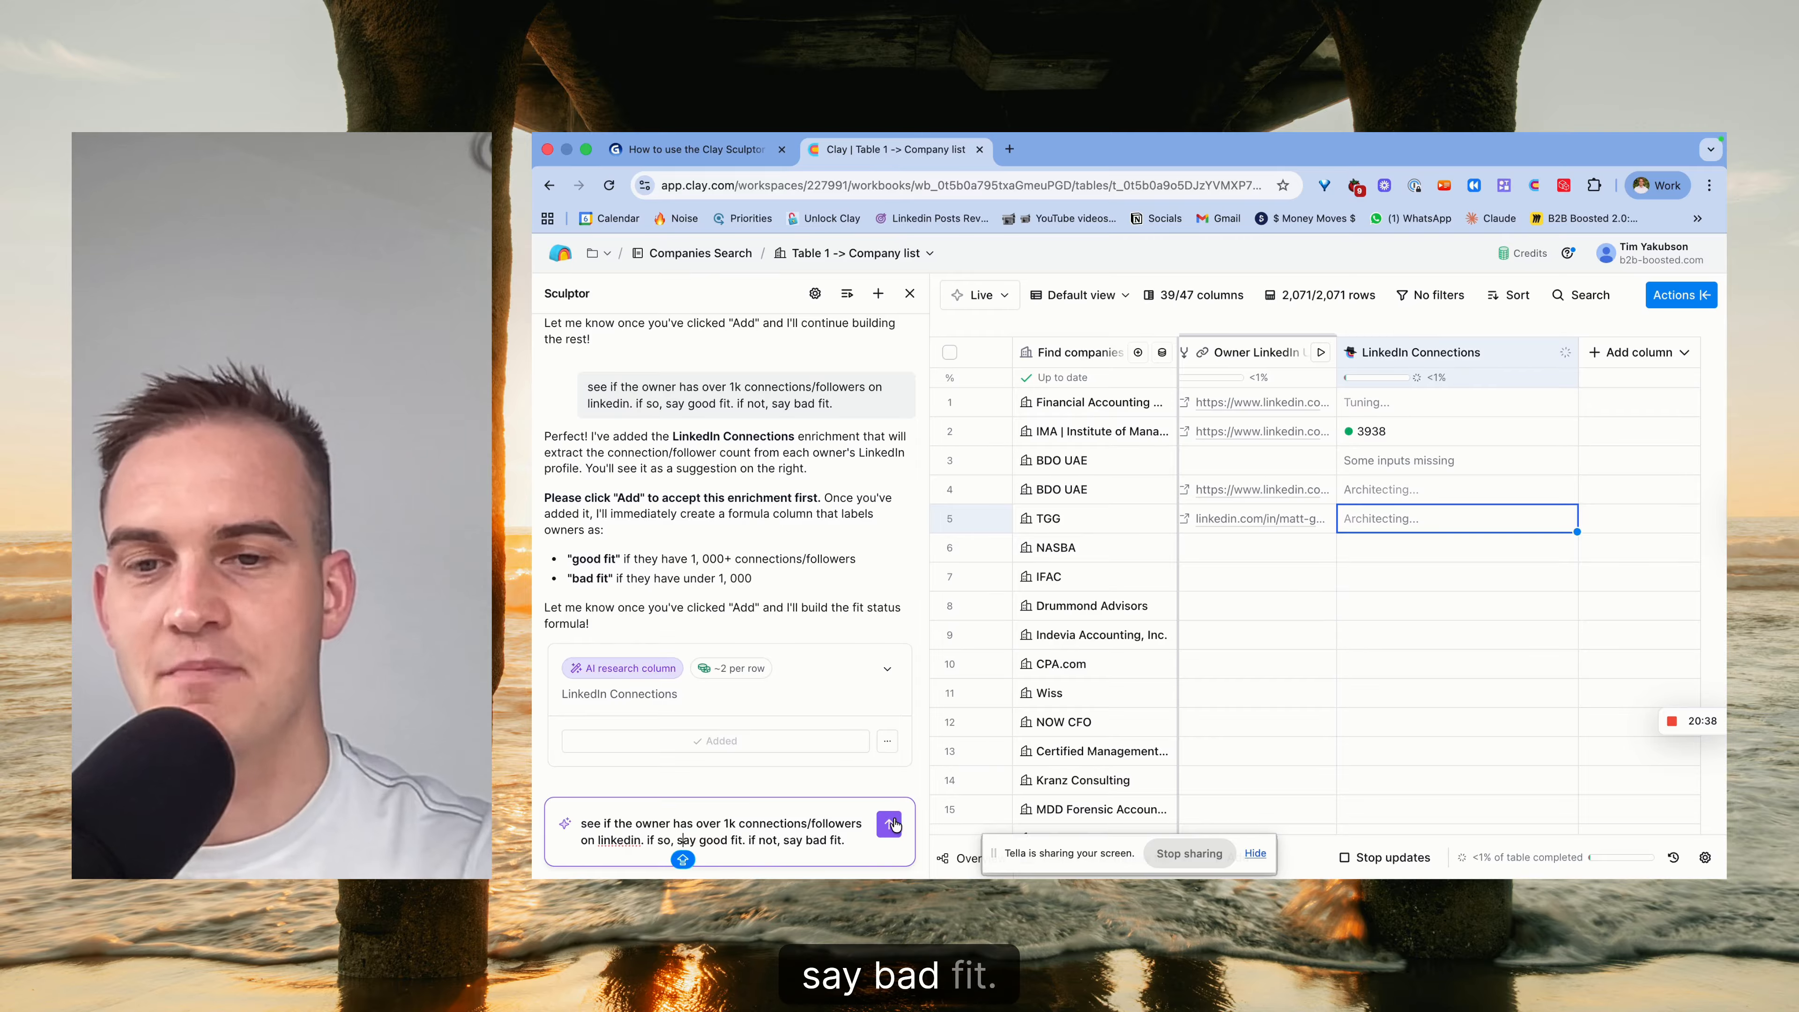
{"action": "left_click", "coordinate": [881, 822]}
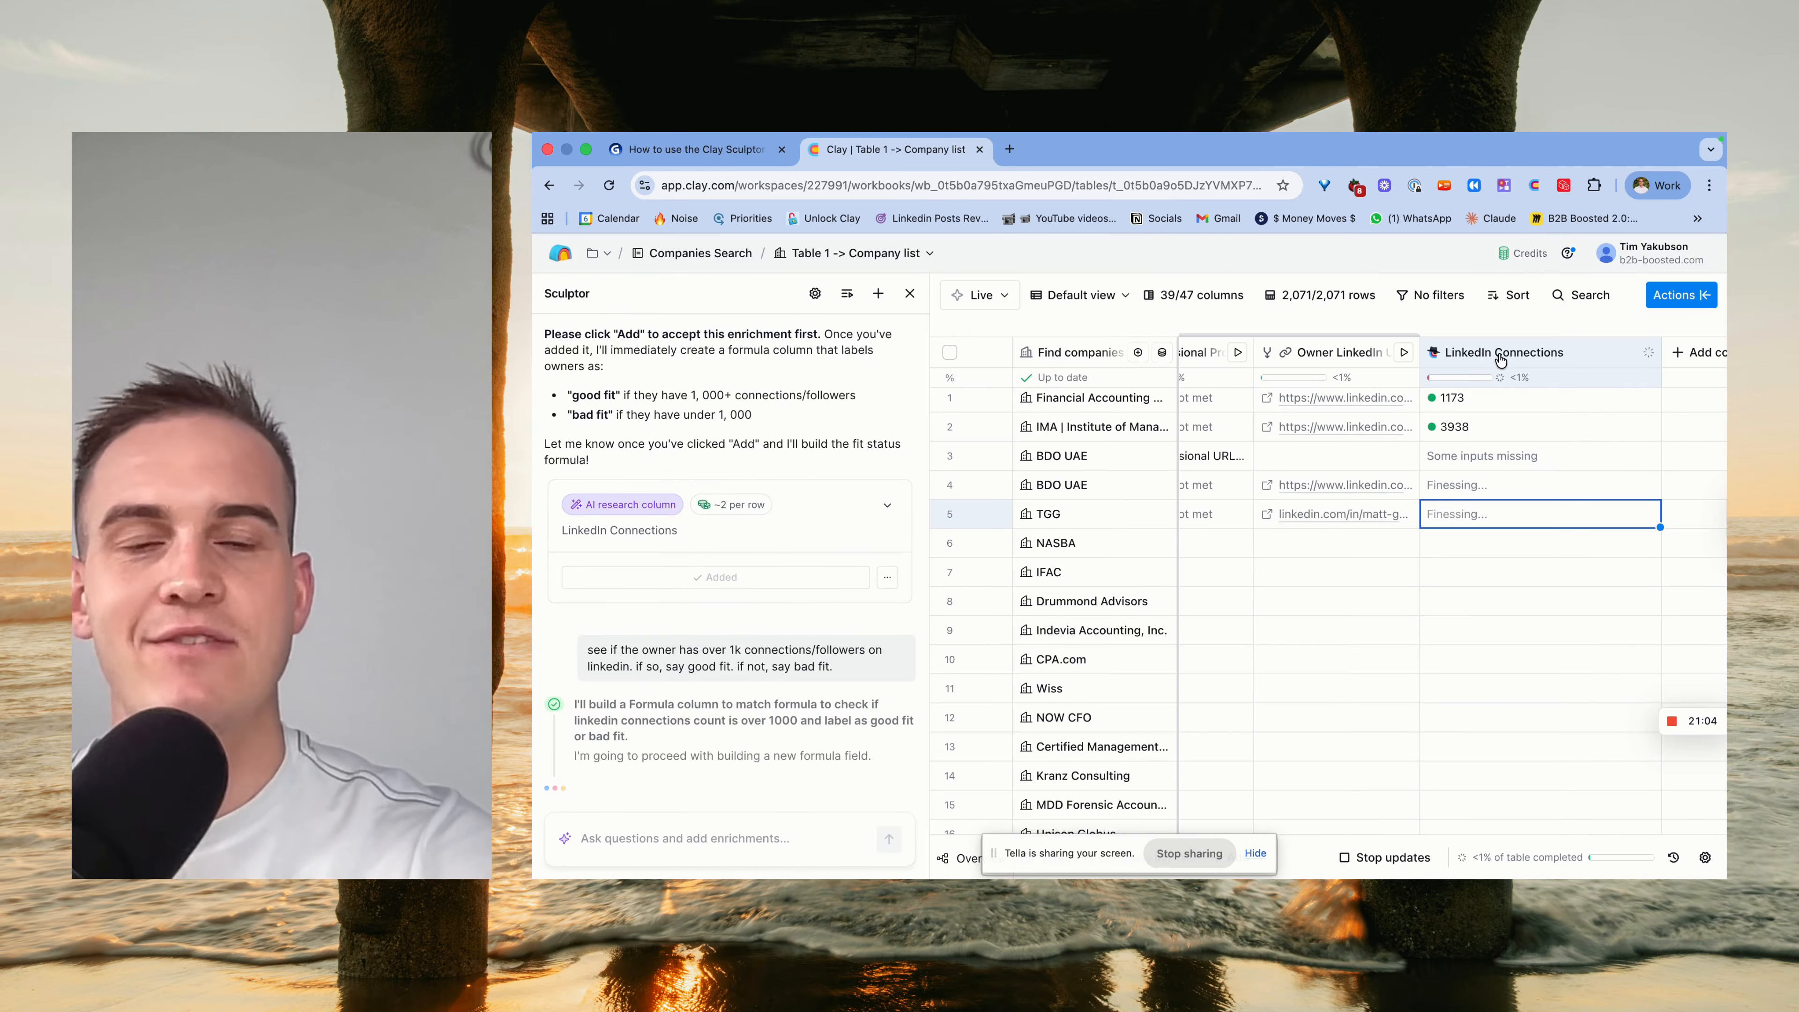
Review the "over 1k connections" criterion in the Gamma checklist's people qualification example and return to the Clay table.
{"action": "left_click", "coordinate": [716, 152]}
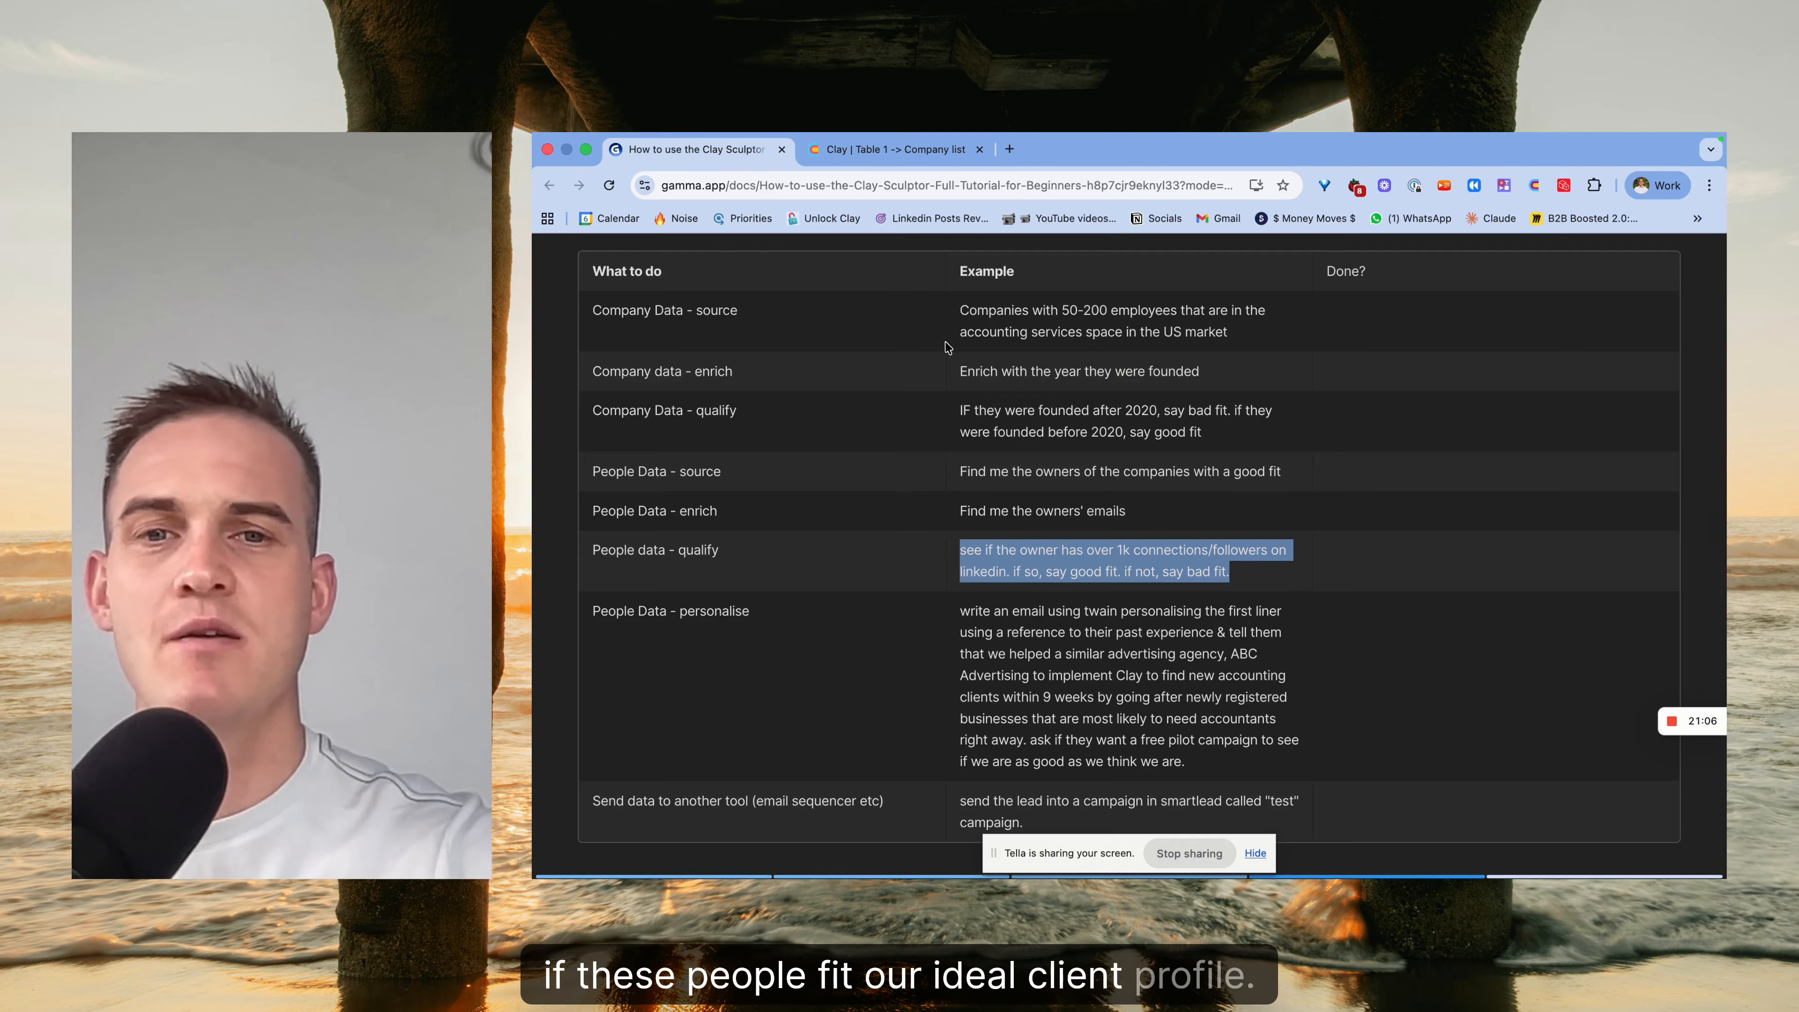
{"action": "left_click", "coordinate": [1115, 561]}
{"action": "left_click_drag", "start_coordinate": [1090, 550], "coordinate": [1092, 551]}
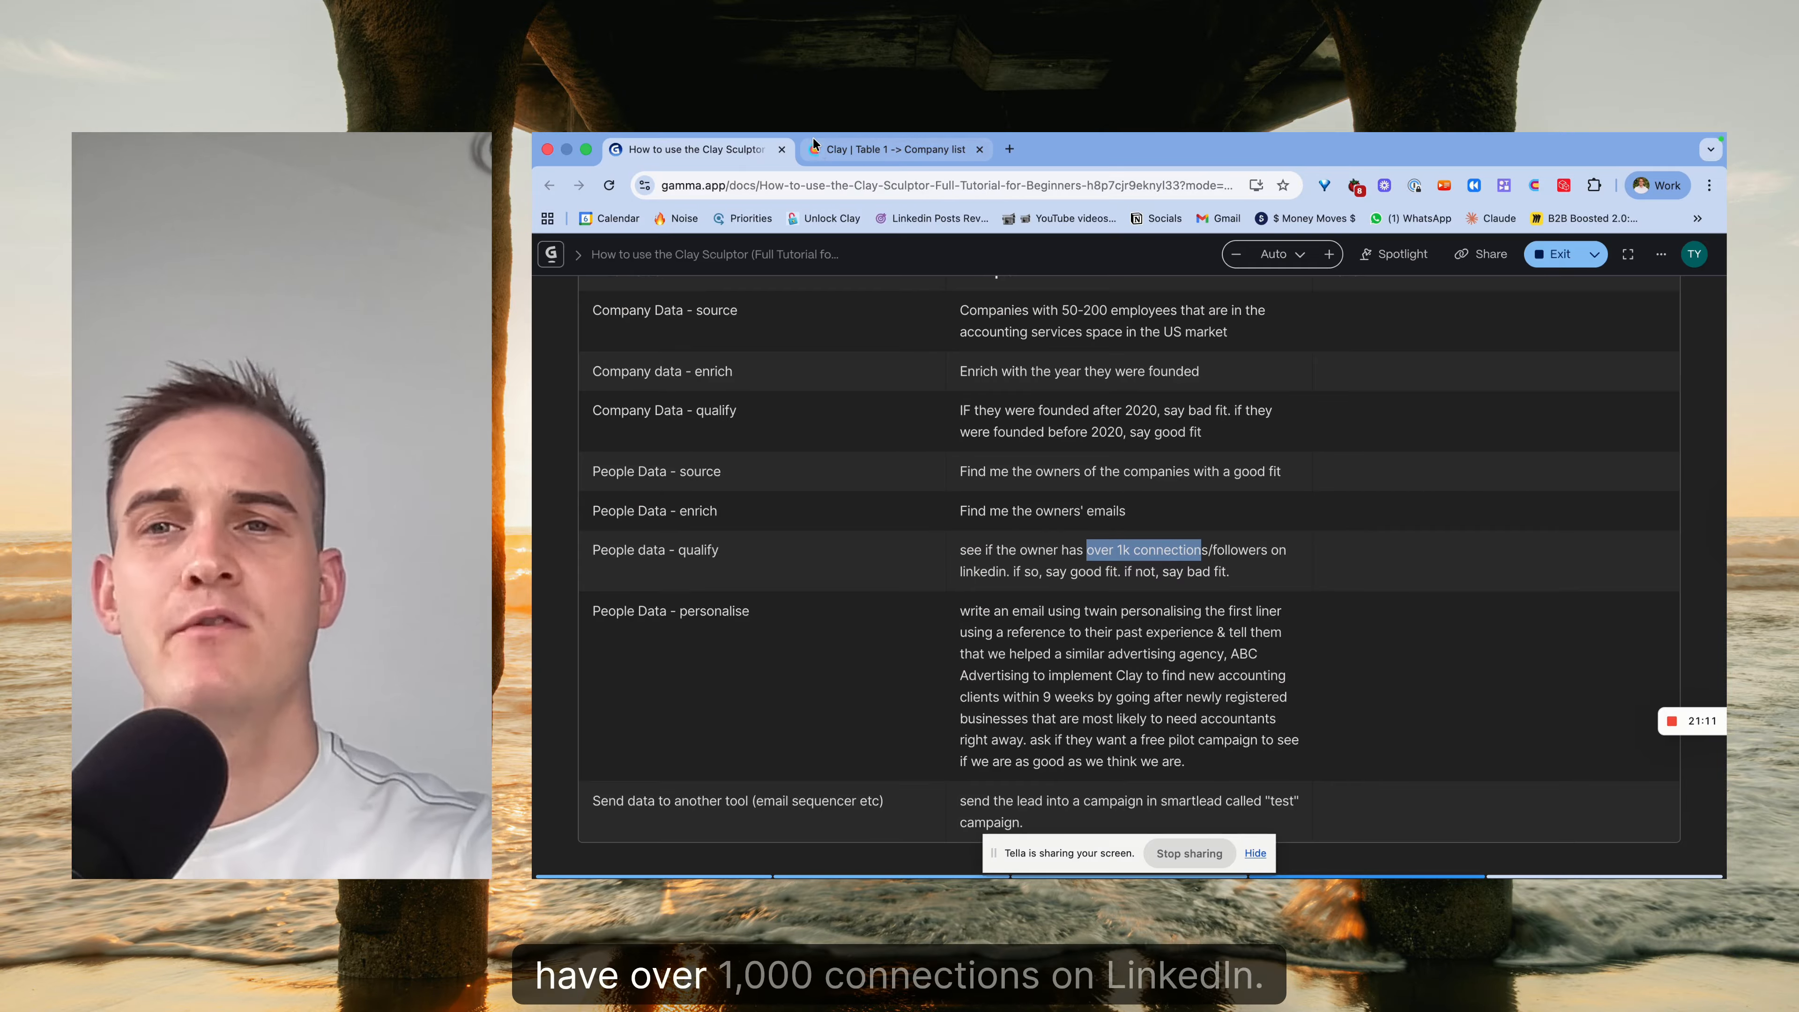
{"action": "left_click", "coordinate": [830, 153]}
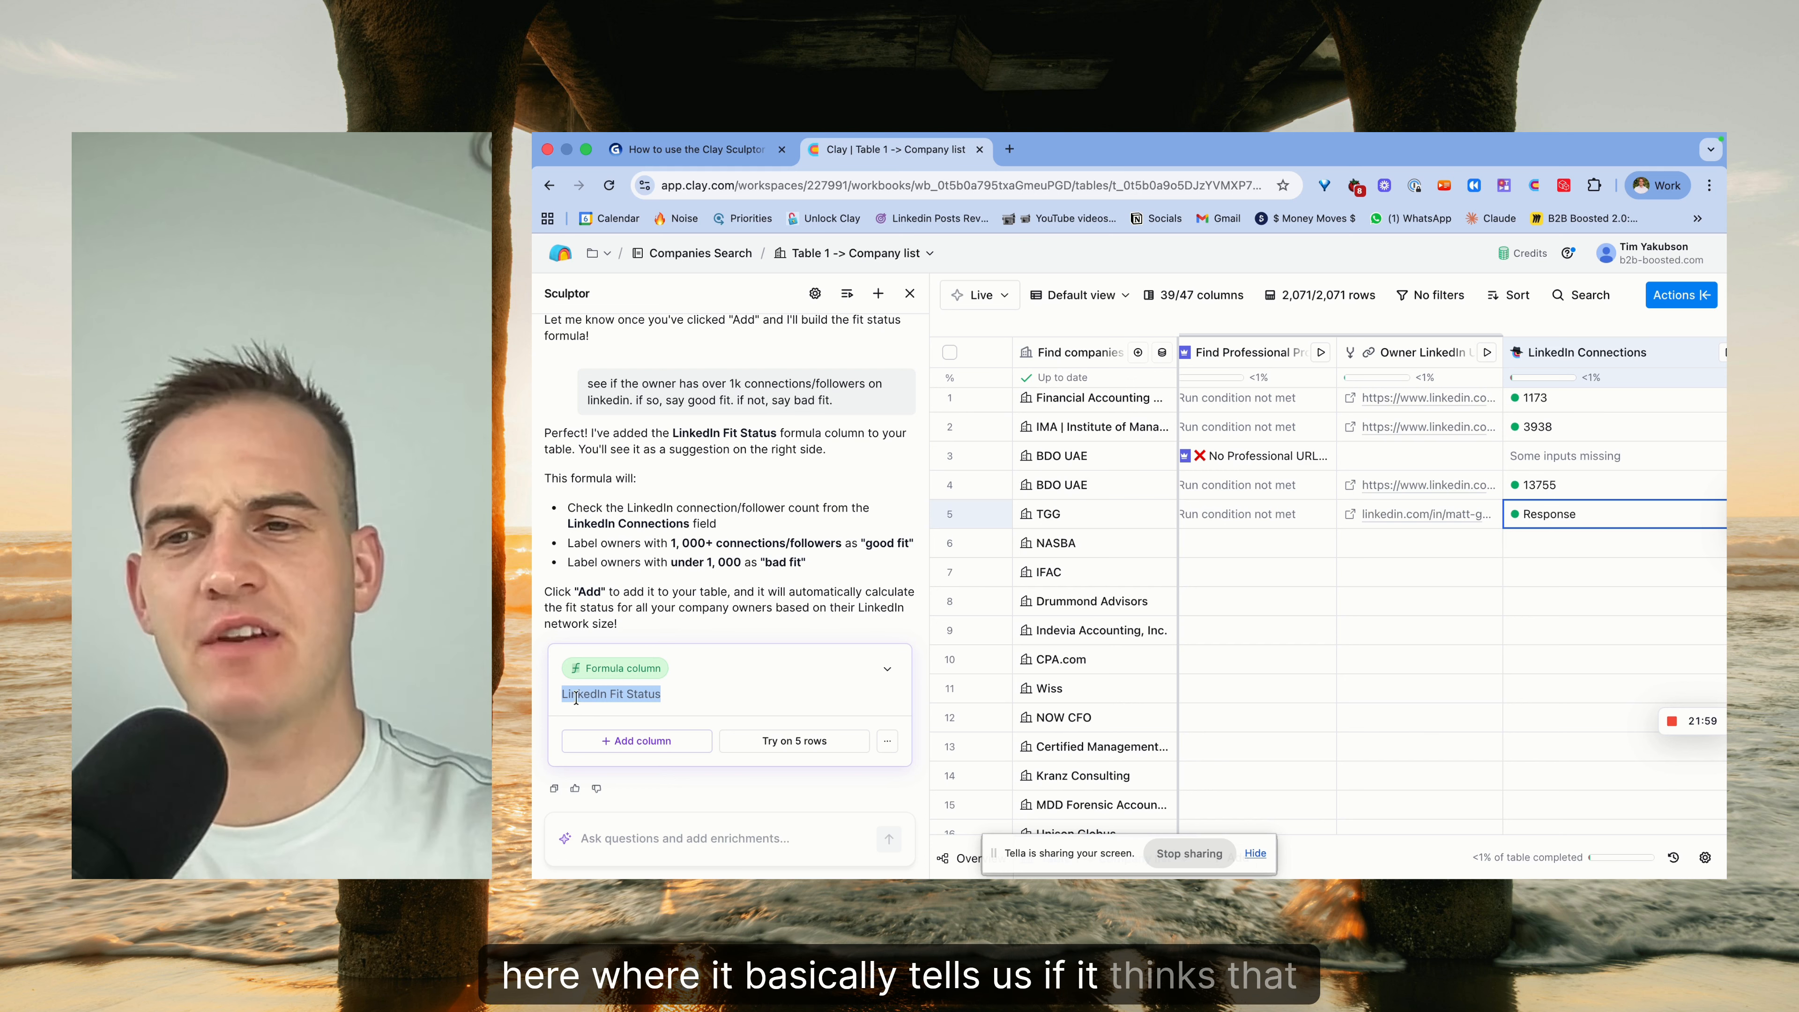
Add the suggested LinkedIn Fit Status formula column to the company table.
{"action": "left_click", "coordinate": [665, 742]}
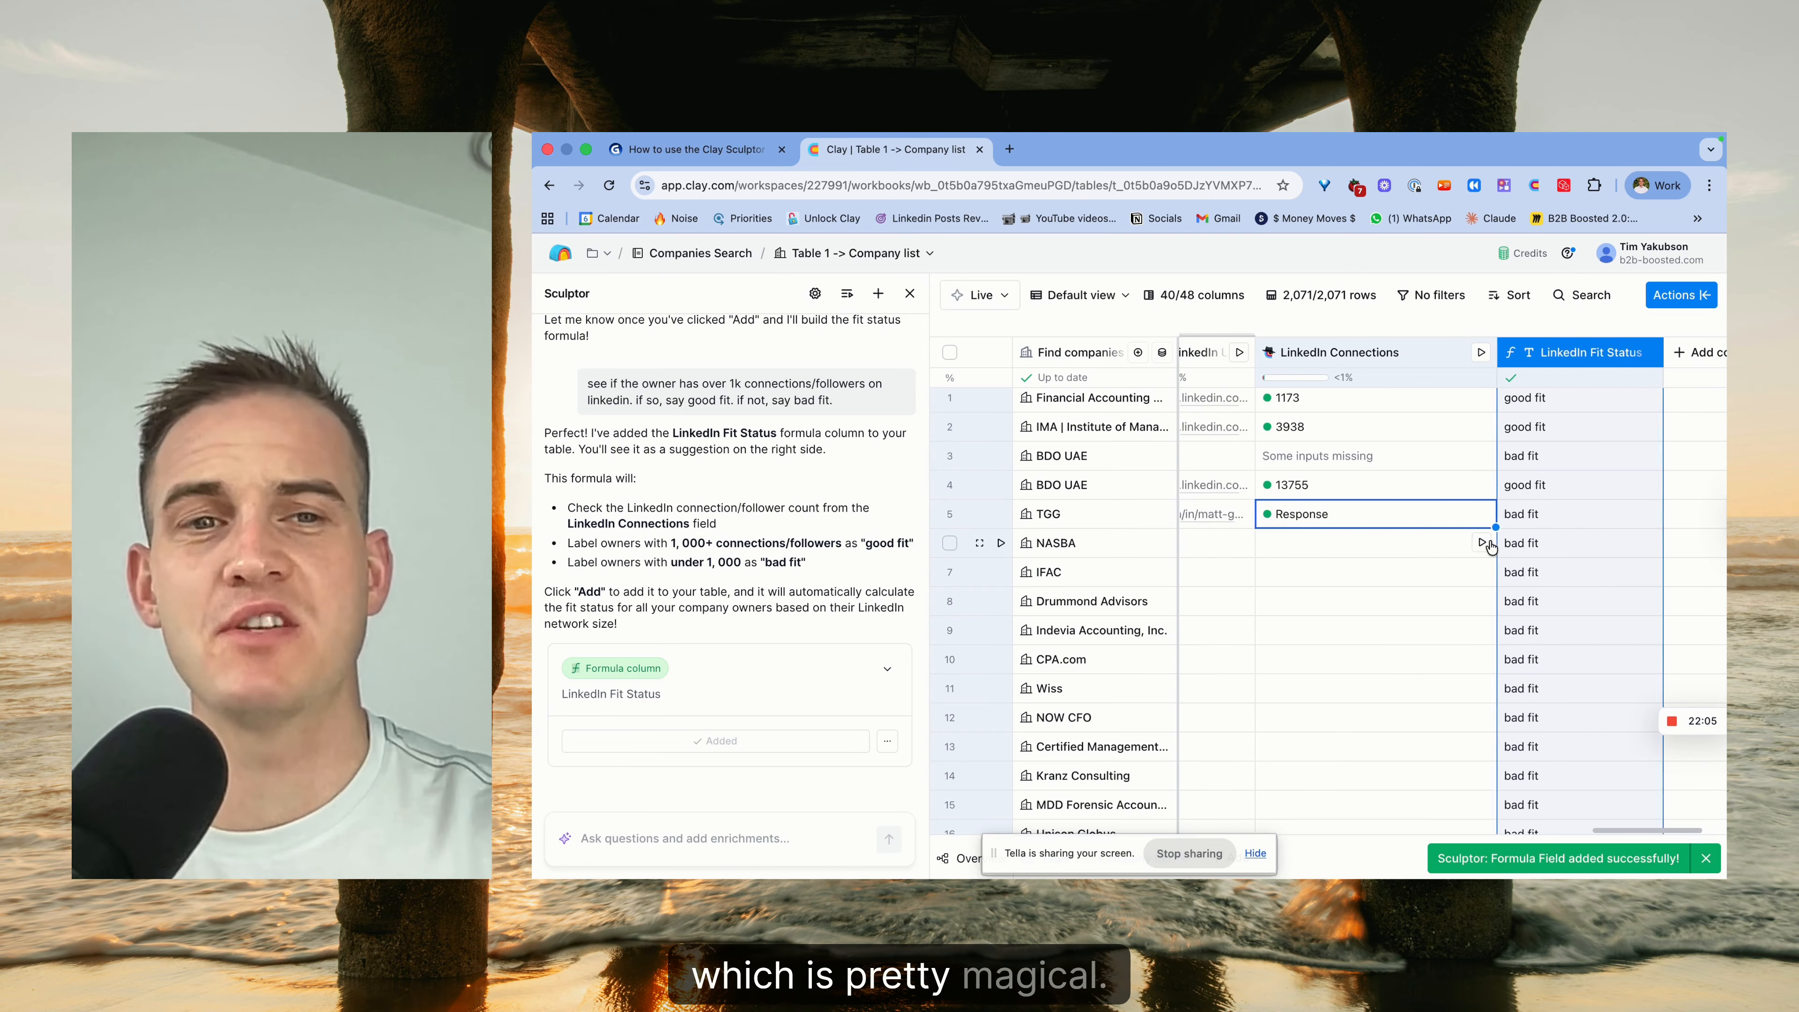
{"action": "left_click_drag", "start_coordinate": [1577, 354], "coordinate": [1614, 373]}
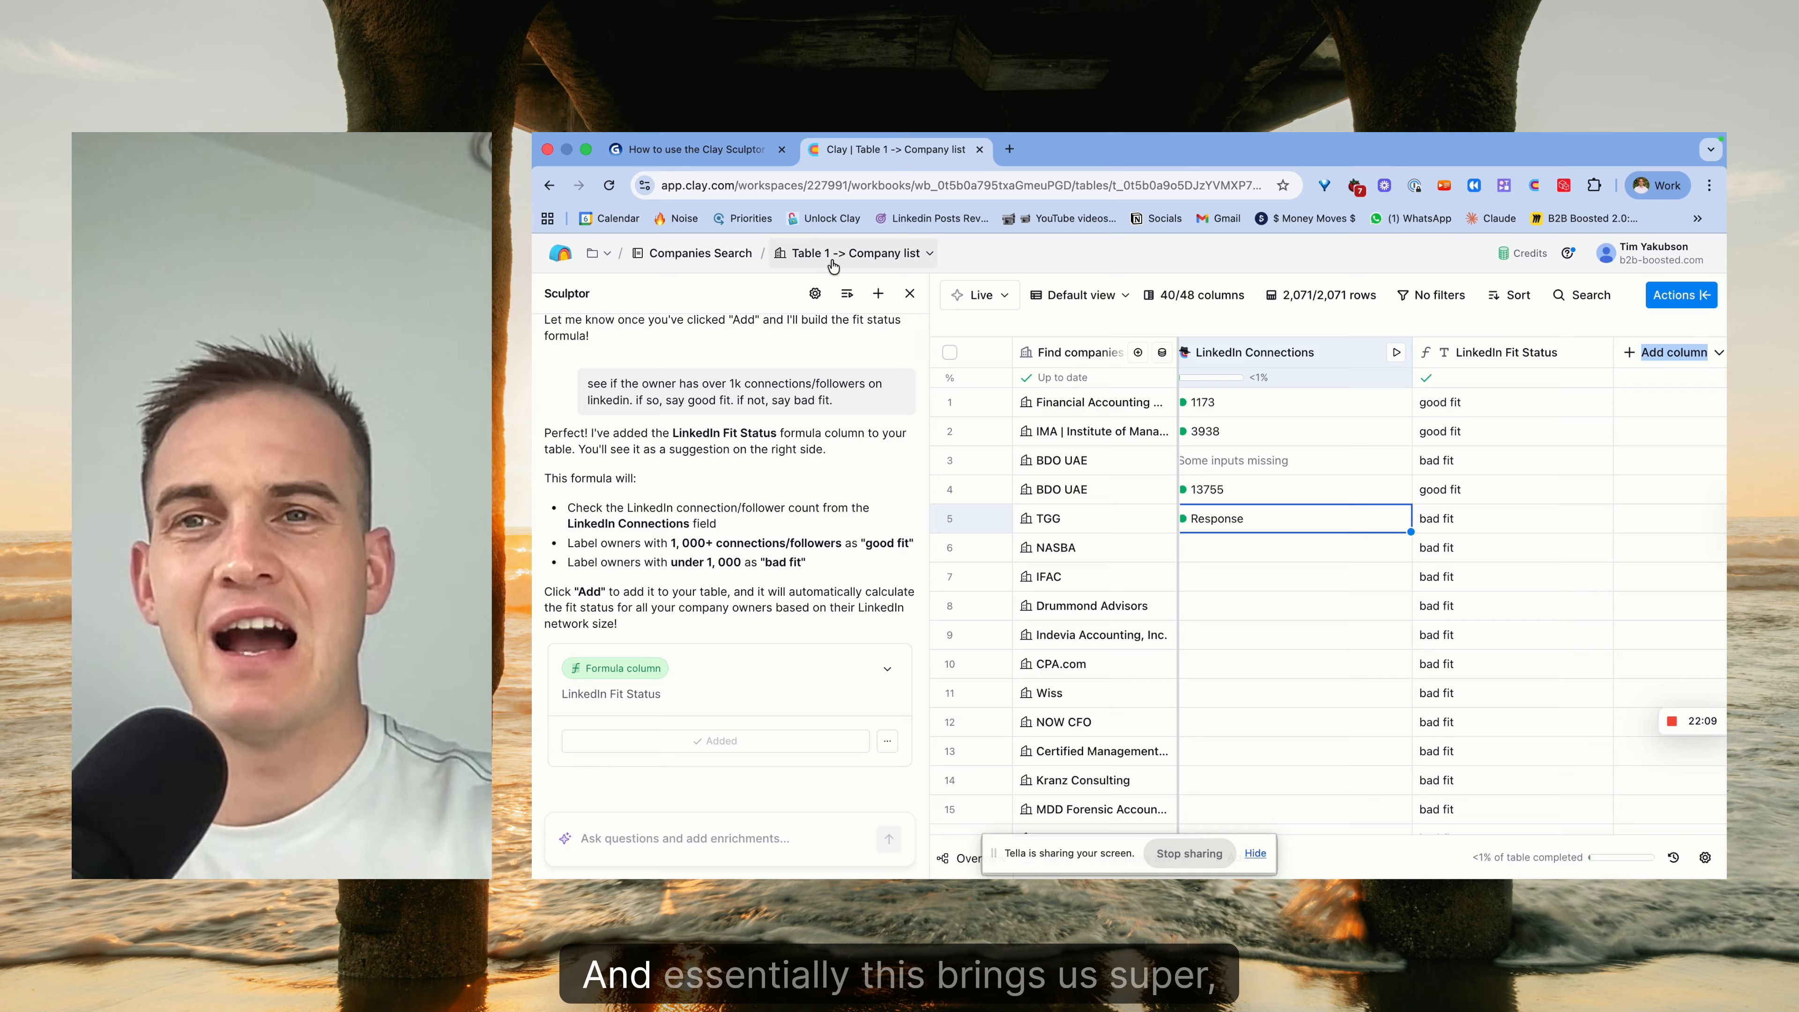
Copy the "People Data - personalise" example prompt from the Gamma checklist and return to the Clay table.
{"action": "left_click", "coordinate": [694, 148]}
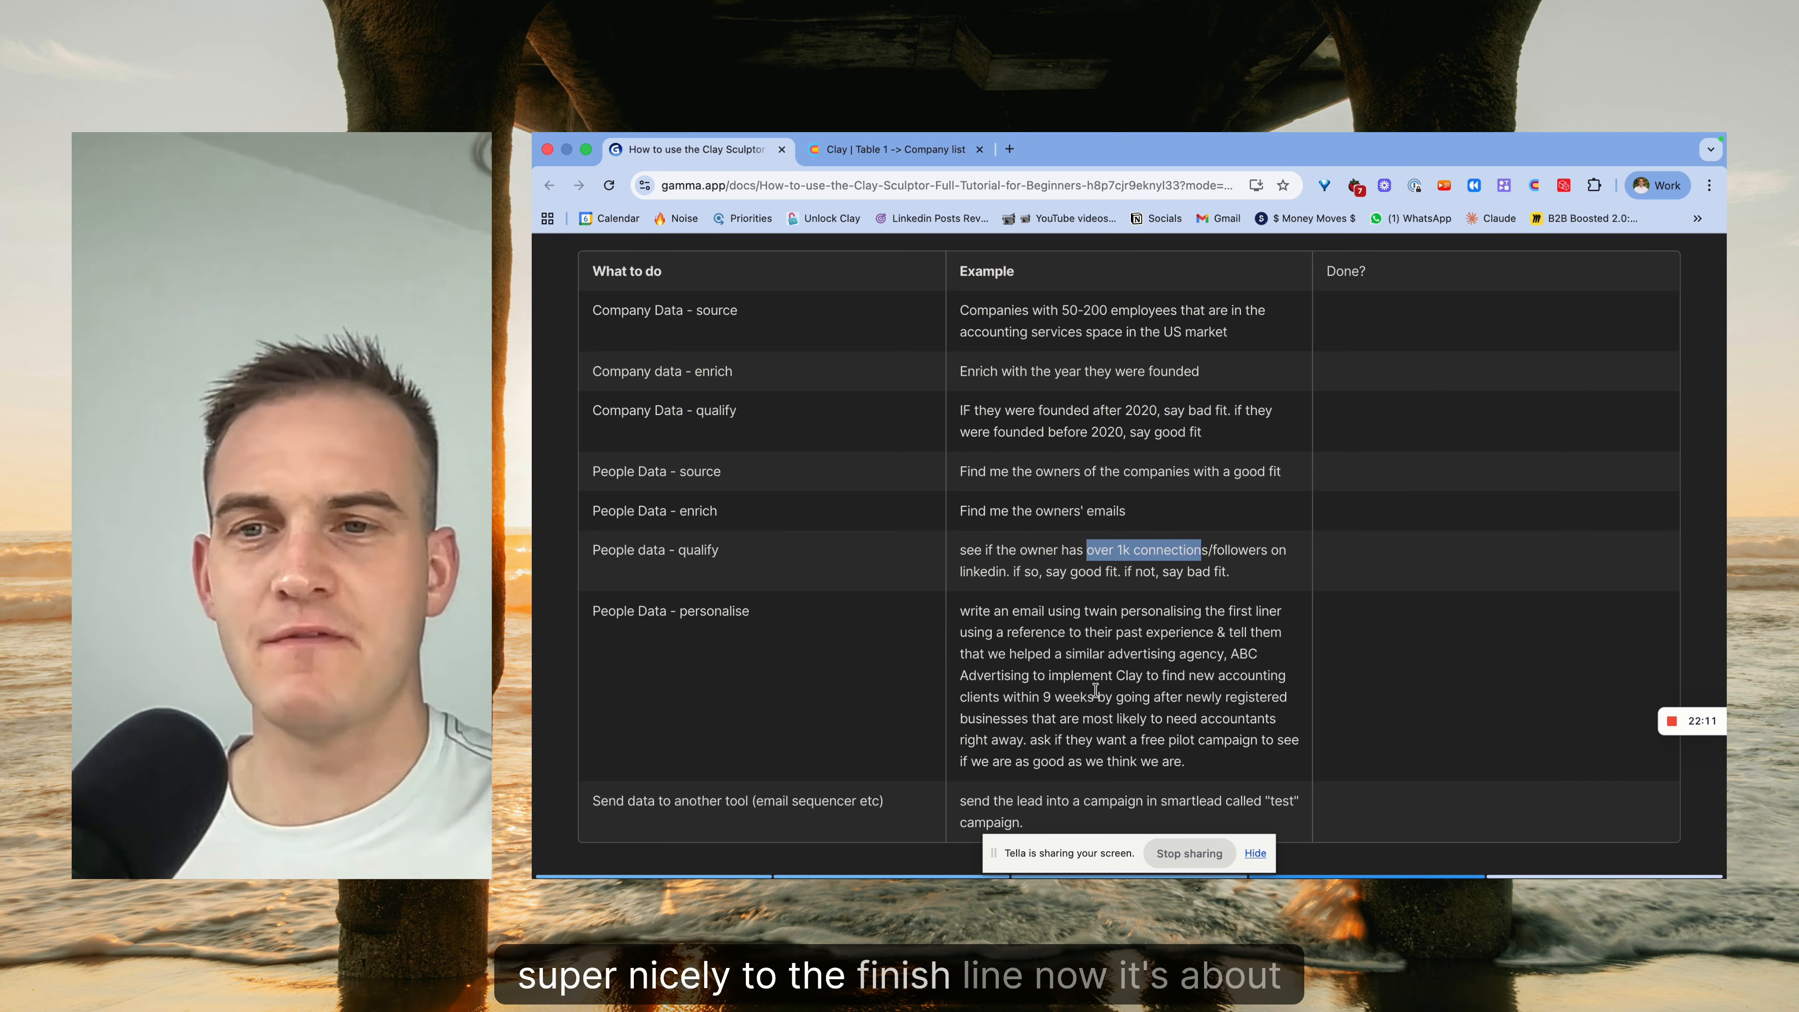
{"action": "triple_click", "coordinate": [1148, 746]}
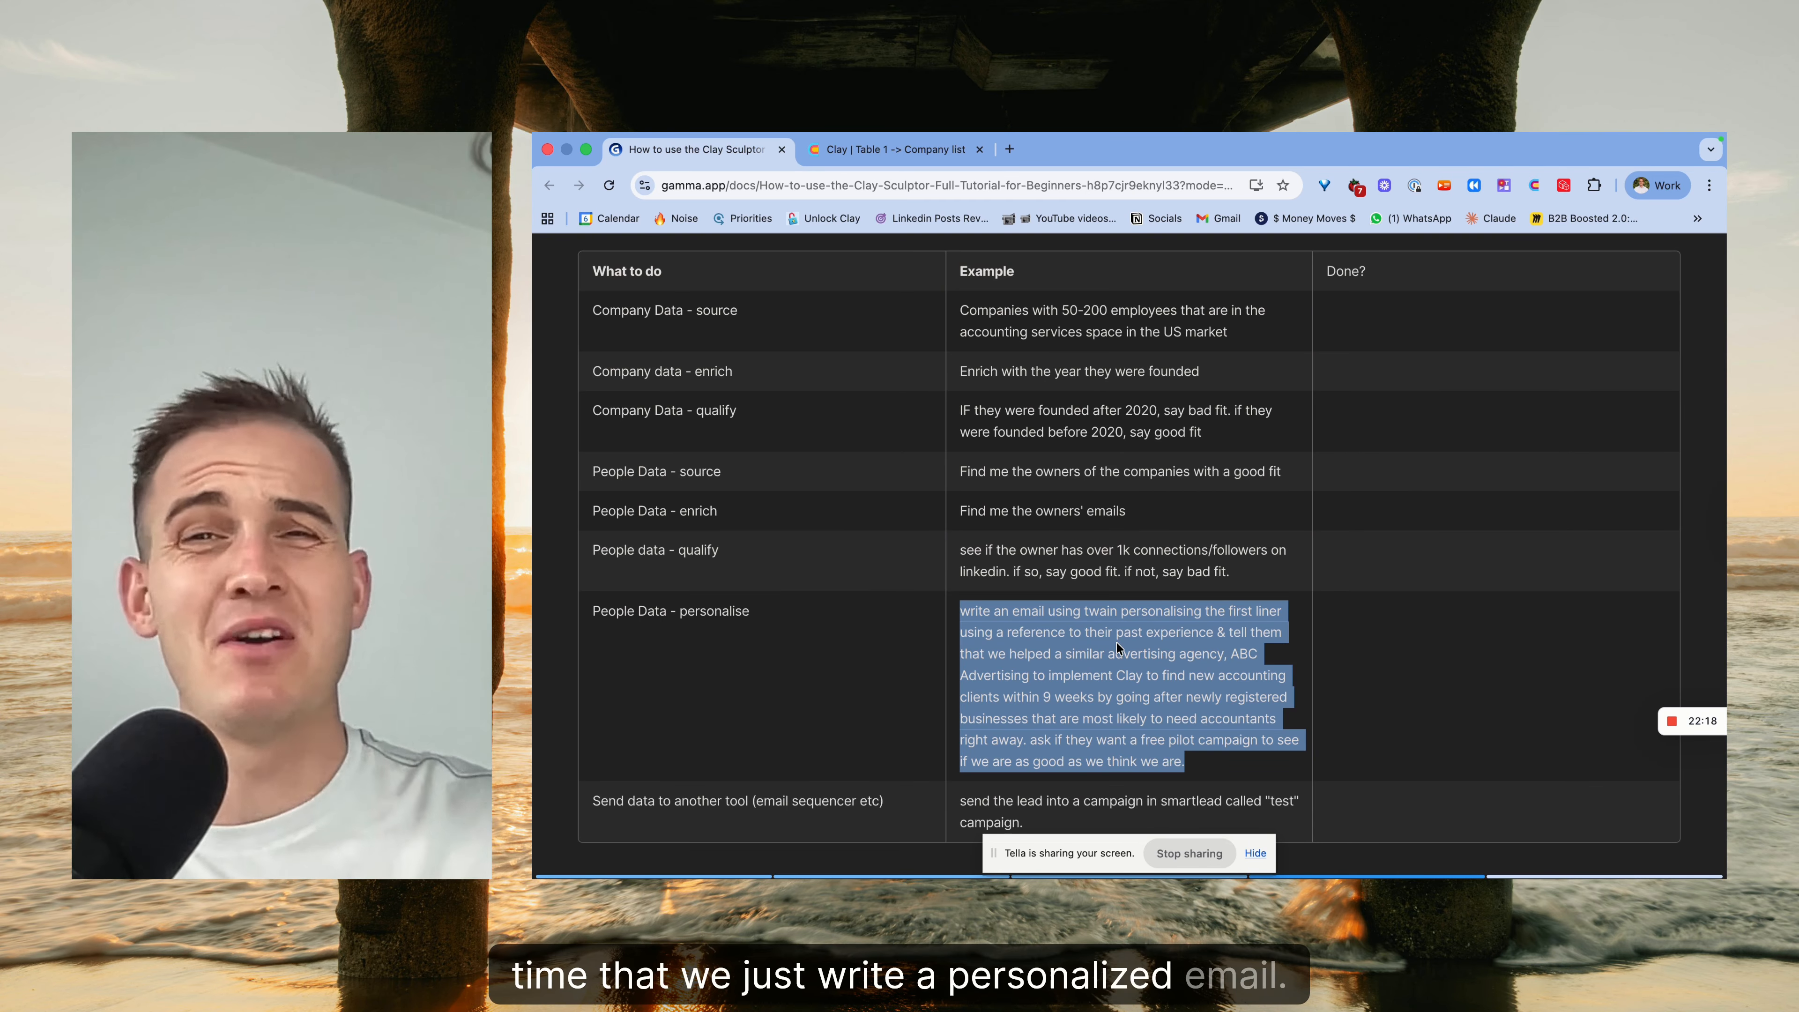
{"action": "left_click", "coordinate": [896, 149]}
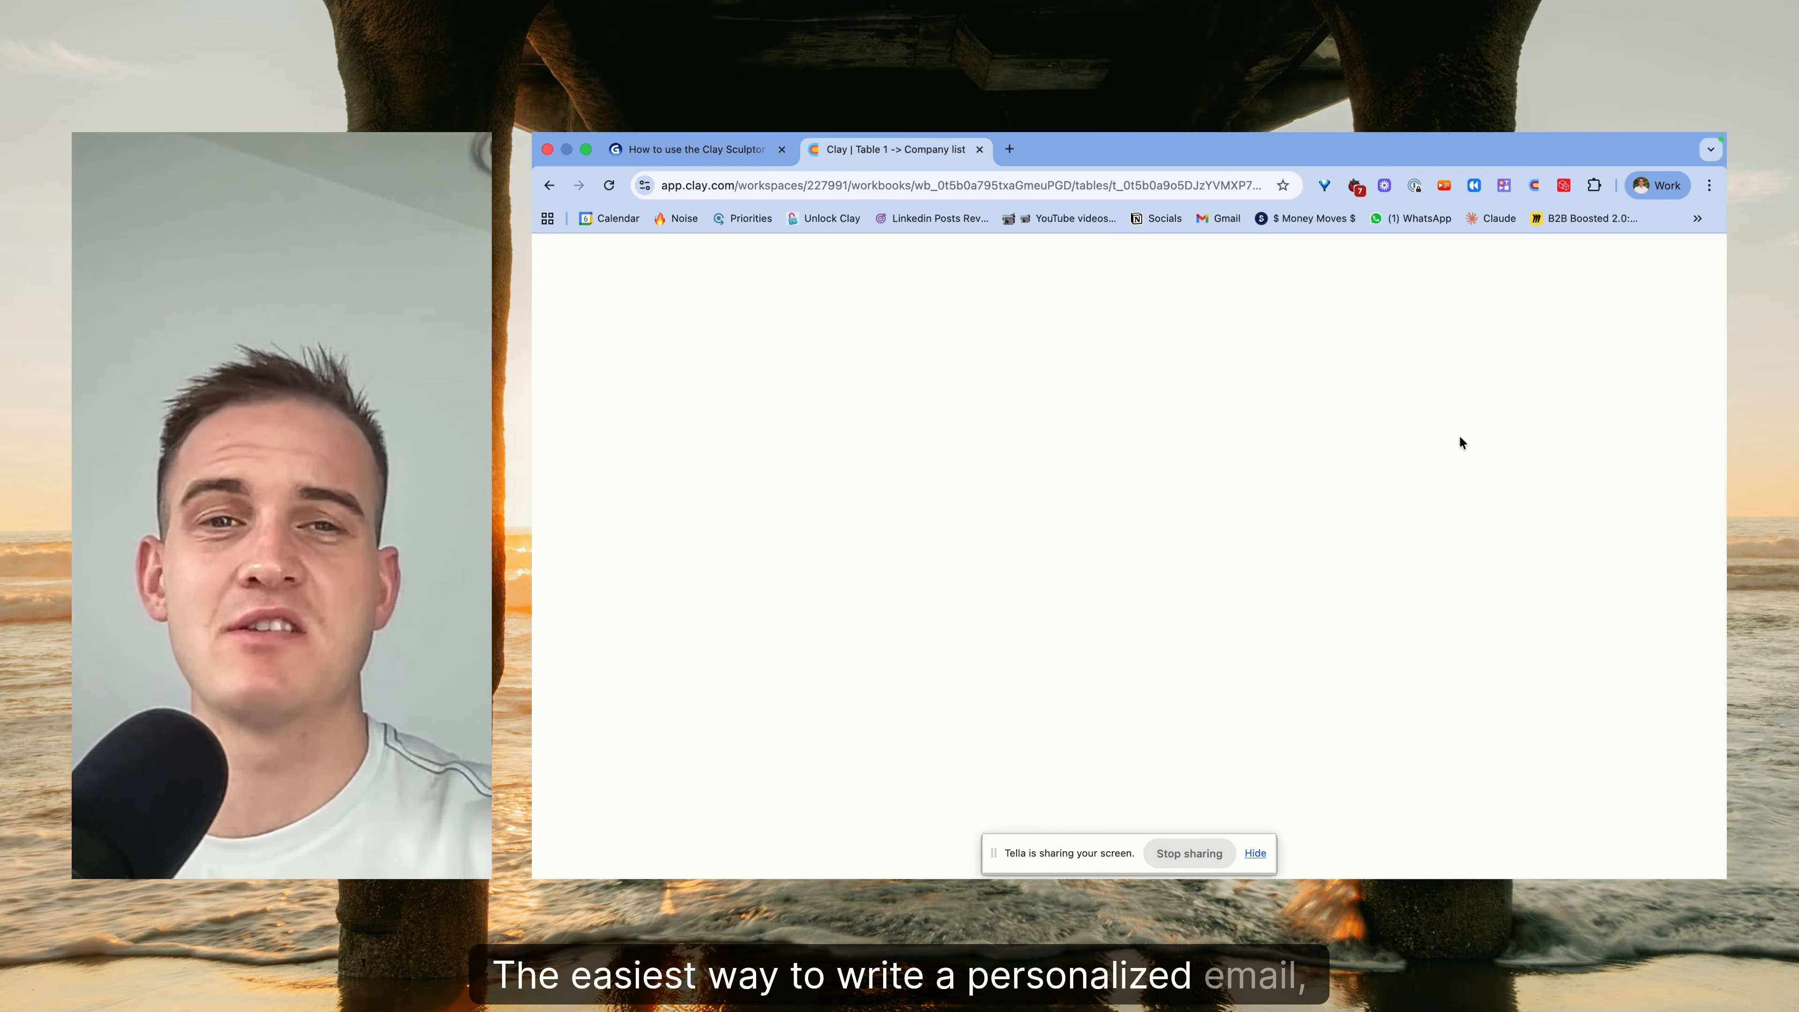
Search the available actions for "twain" and close the results without adding one.
{"action": "left_click", "coordinate": [1687, 295]}
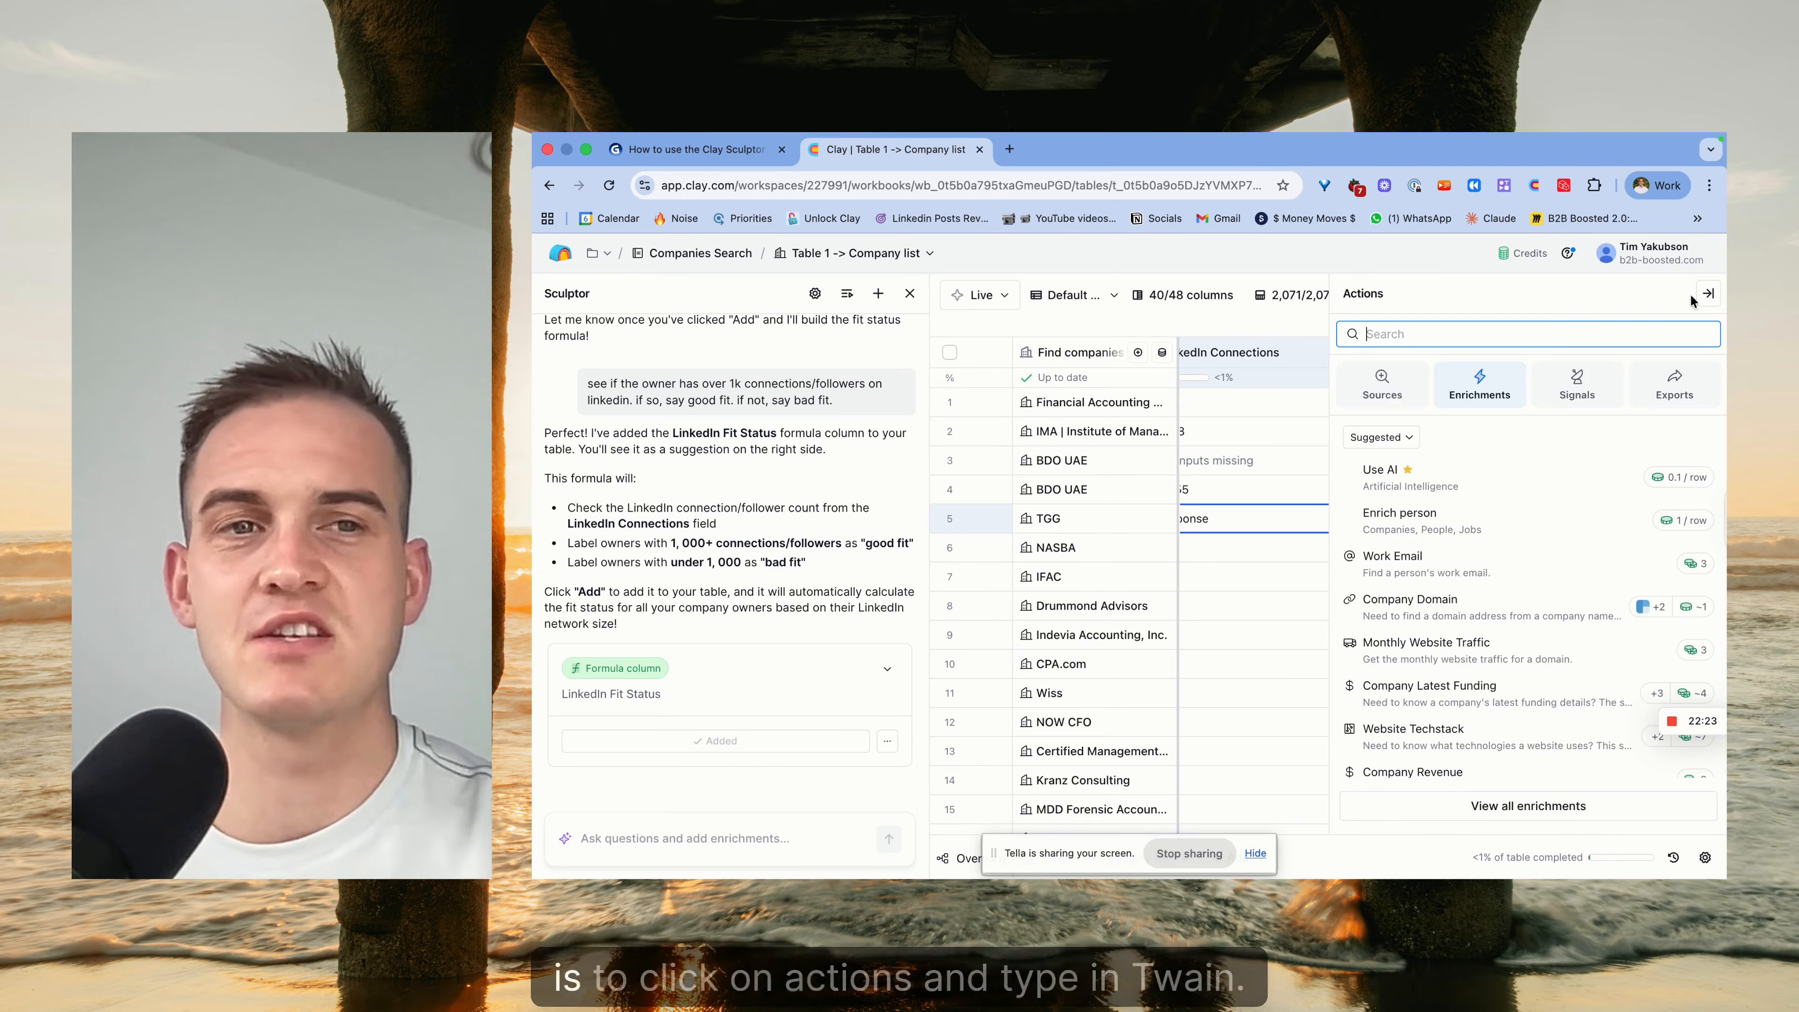
{"action": "type", "text": "TWAIN"}
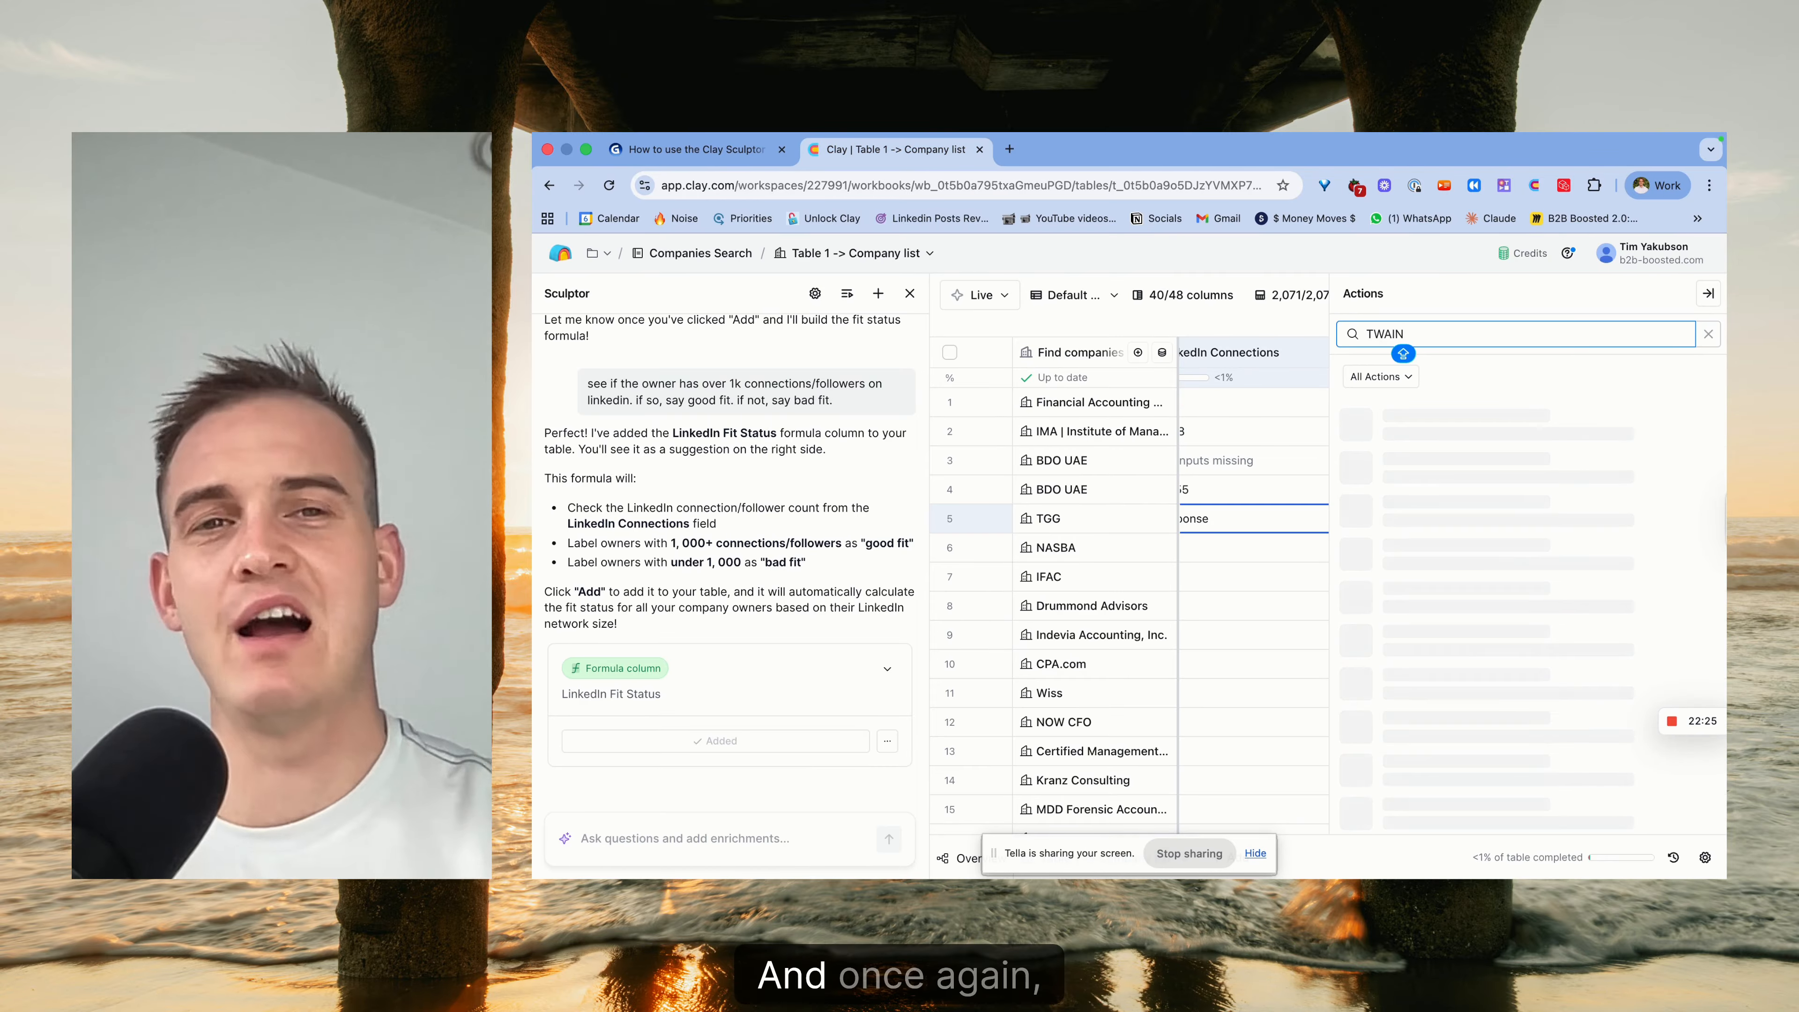
{"action": "key", "text": "BackSpace"}
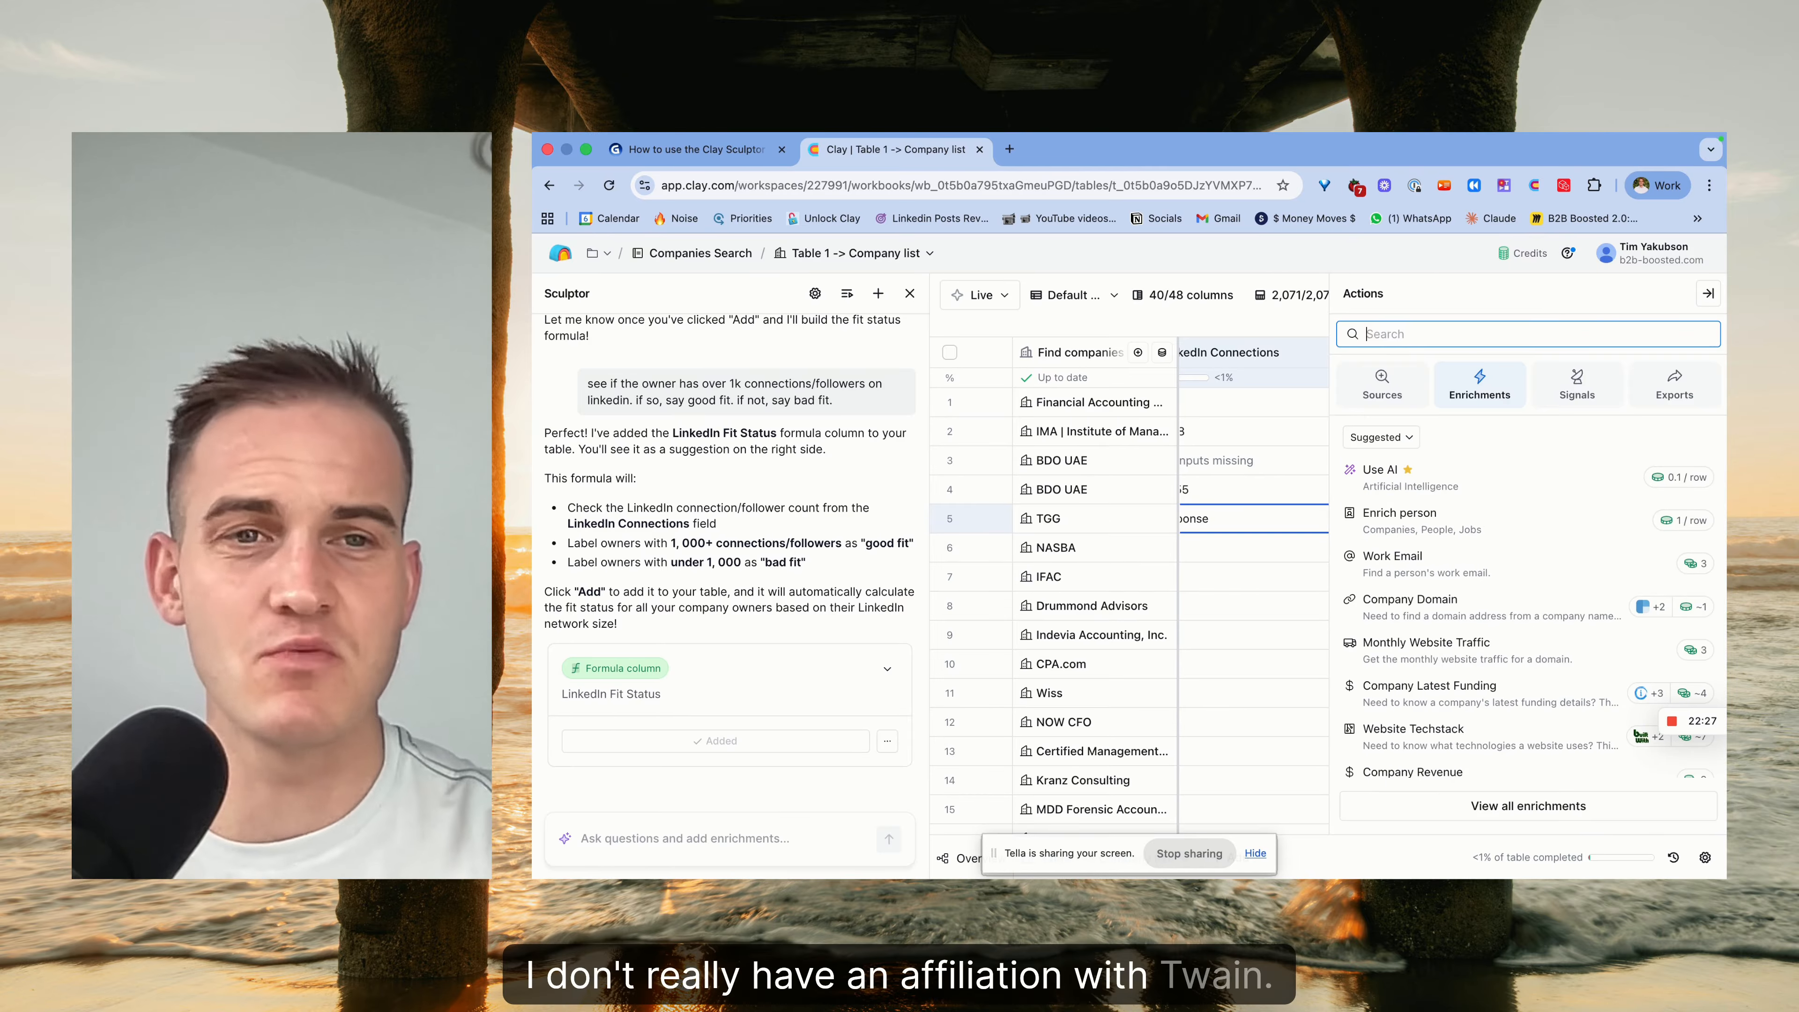
{"action": "type", "text": "twain"}
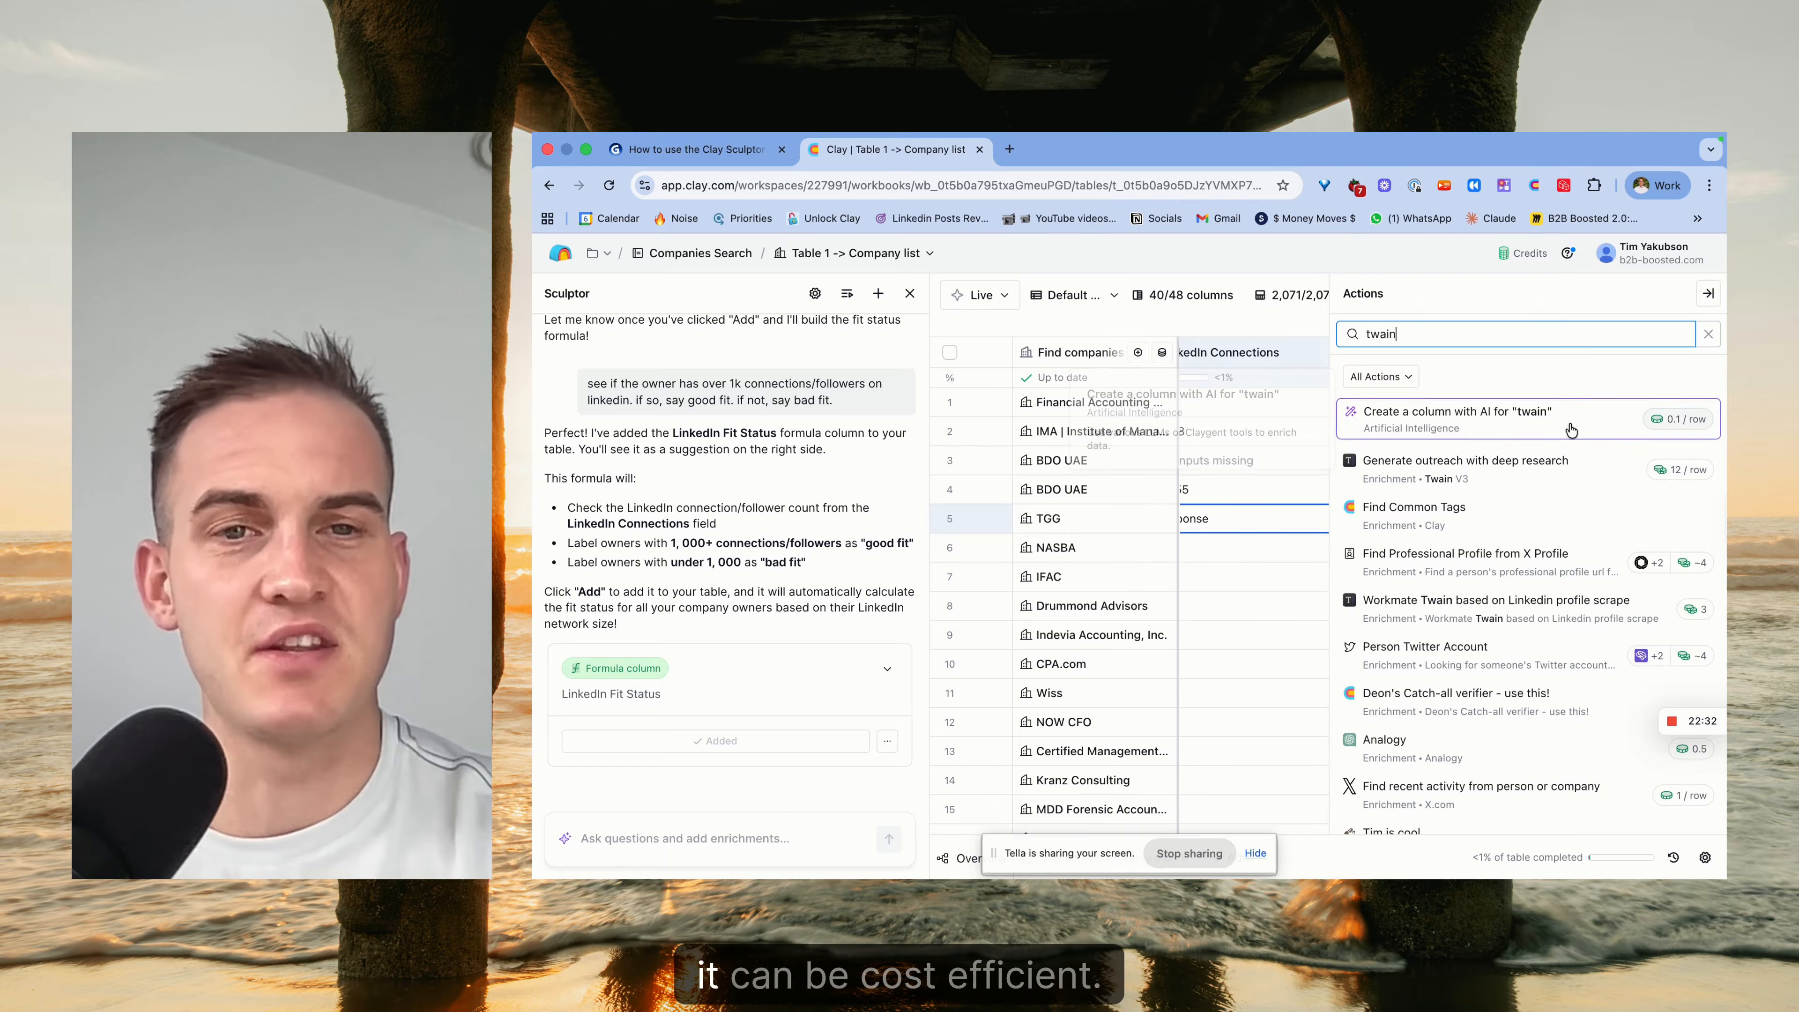
{"action": "left_click", "coordinate": [1708, 293]}
Paste the Twain email prompt into the Sculptor message and replace "advertising agency" with "accounting business".
{"action": "left_click", "coordinate": [618, 839]}
{"action": "key", "text": "super+v"}
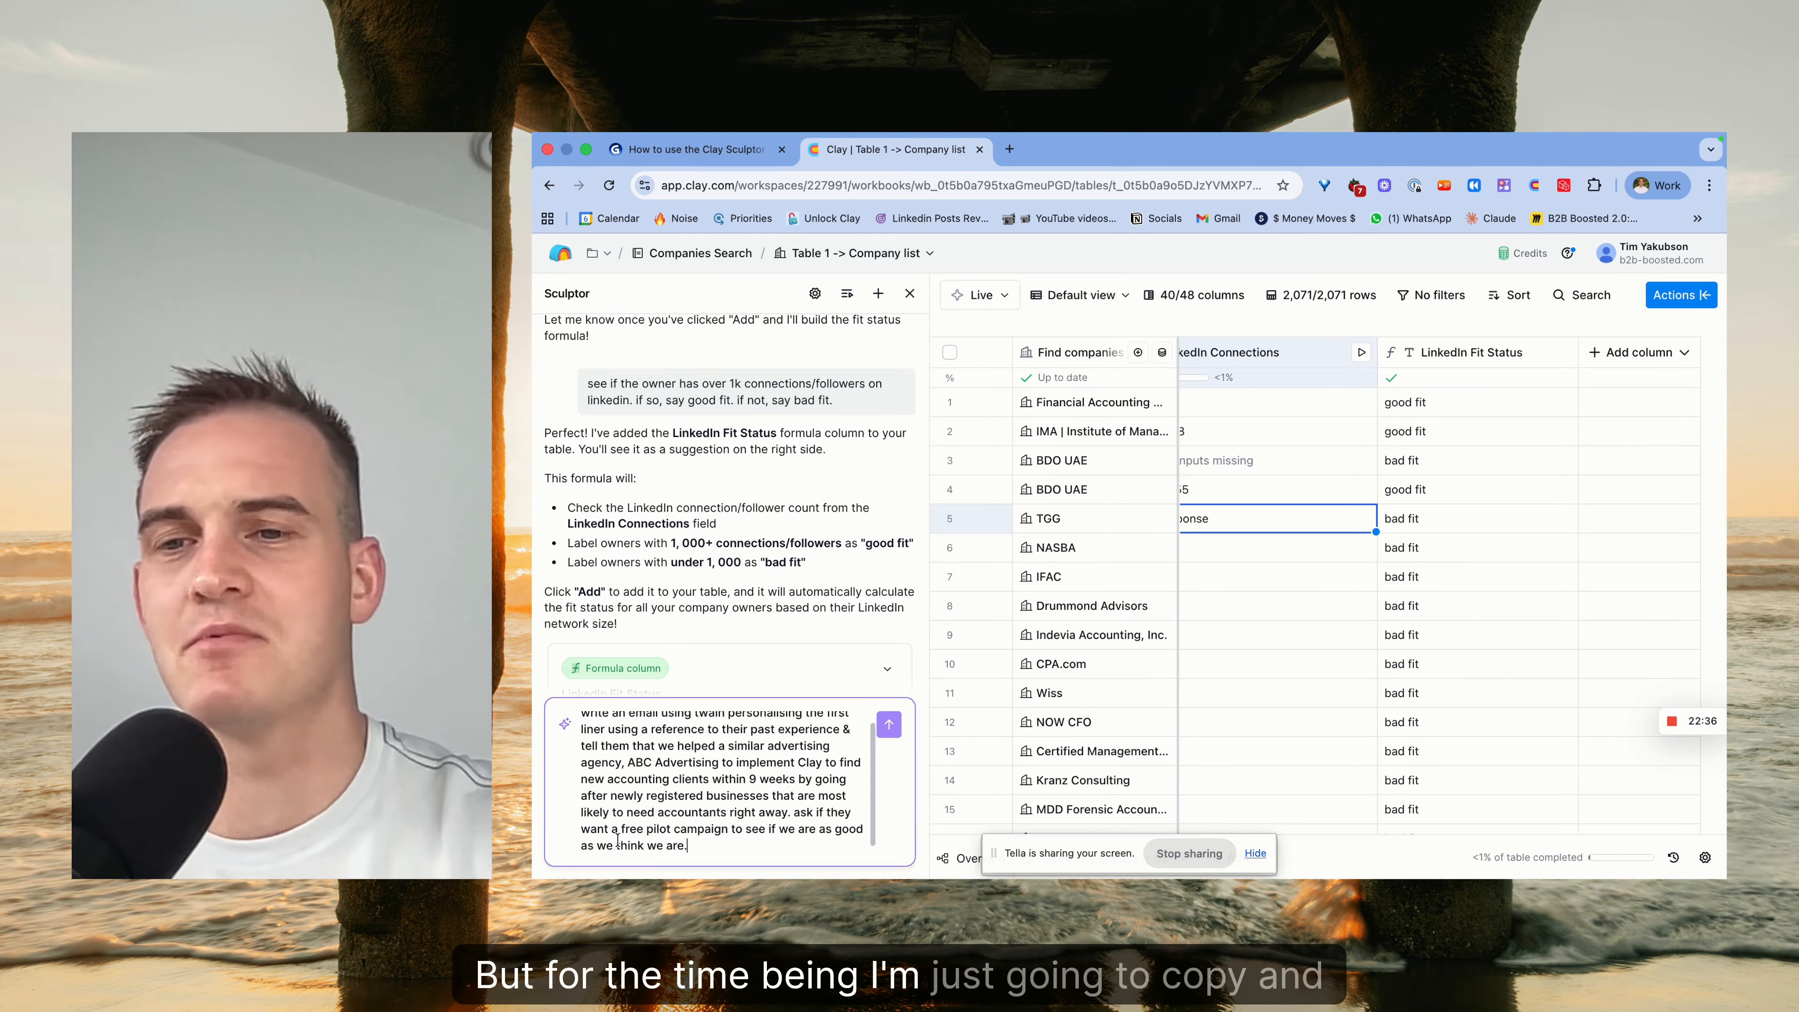
{"action": "scroll", "coordinate": [646, 758], "scroll_direction": "up", "scroll_amount": 2}
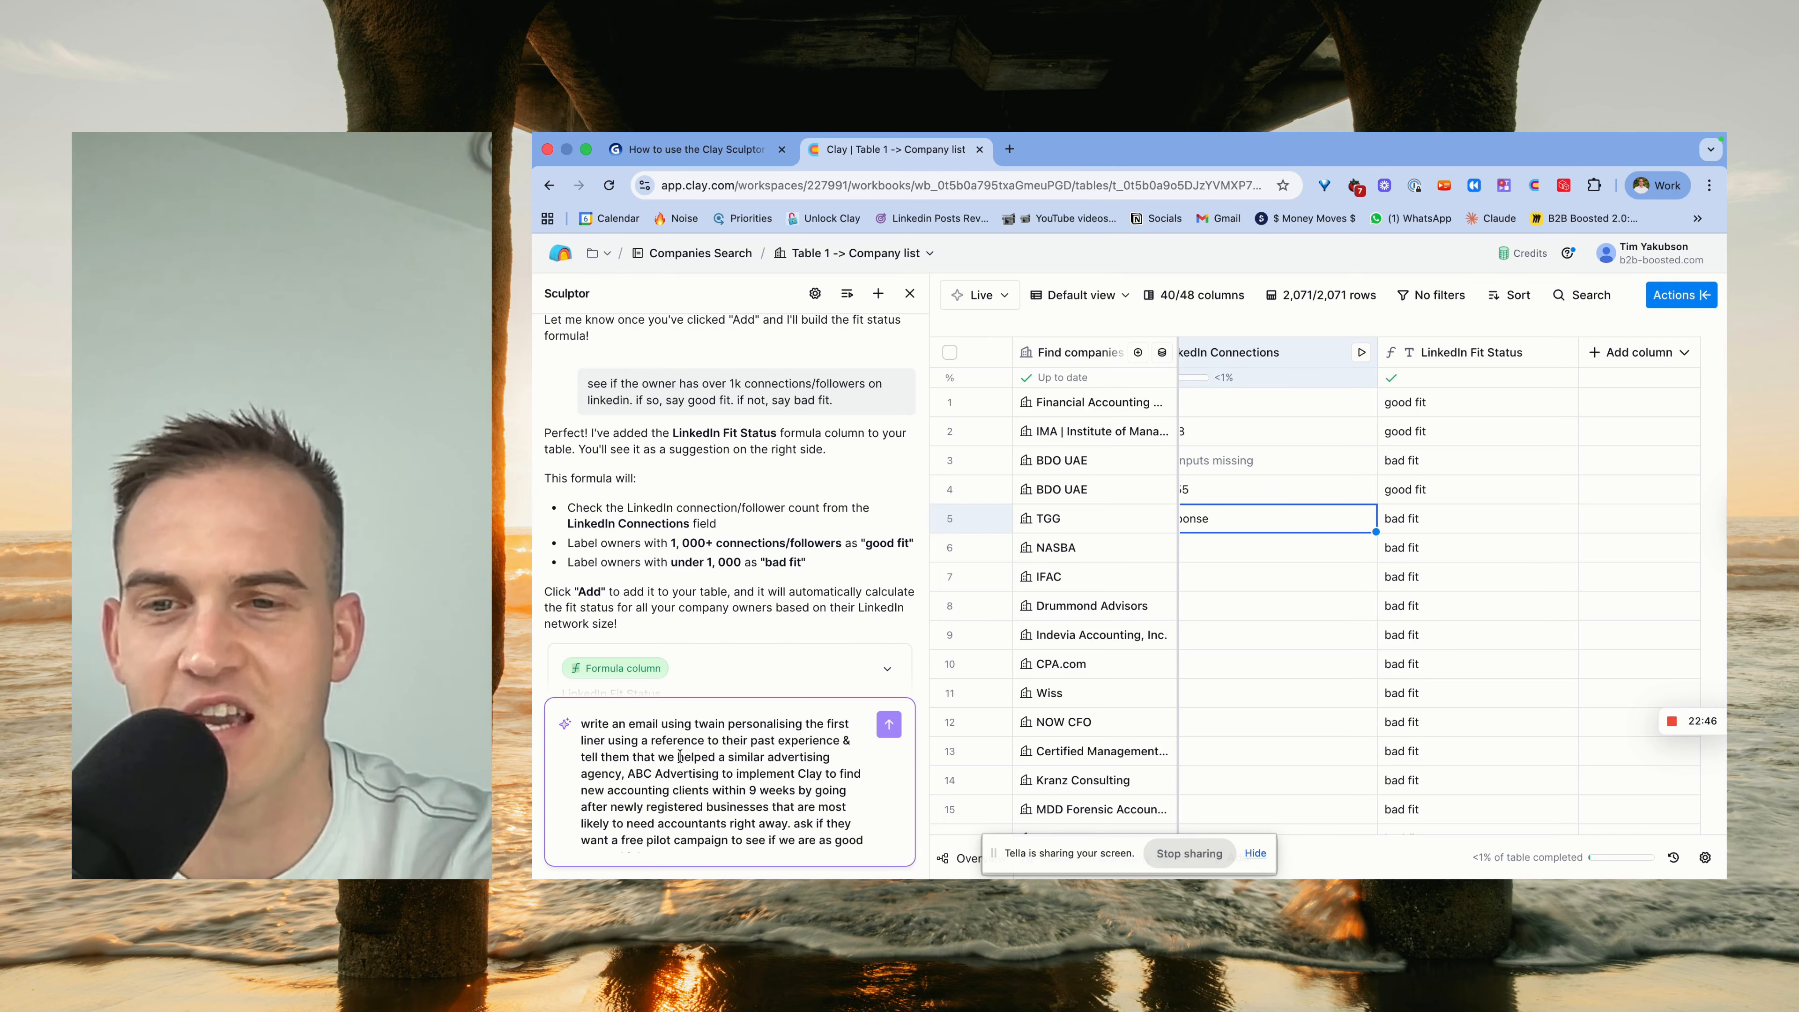
{"action": "left_click_drag", "start_coordinate": [623, 773], "coordinate": [708, 746]}
{"action": "type", "text": "to their past experience & tell them that we helped a similar accounting business,"}
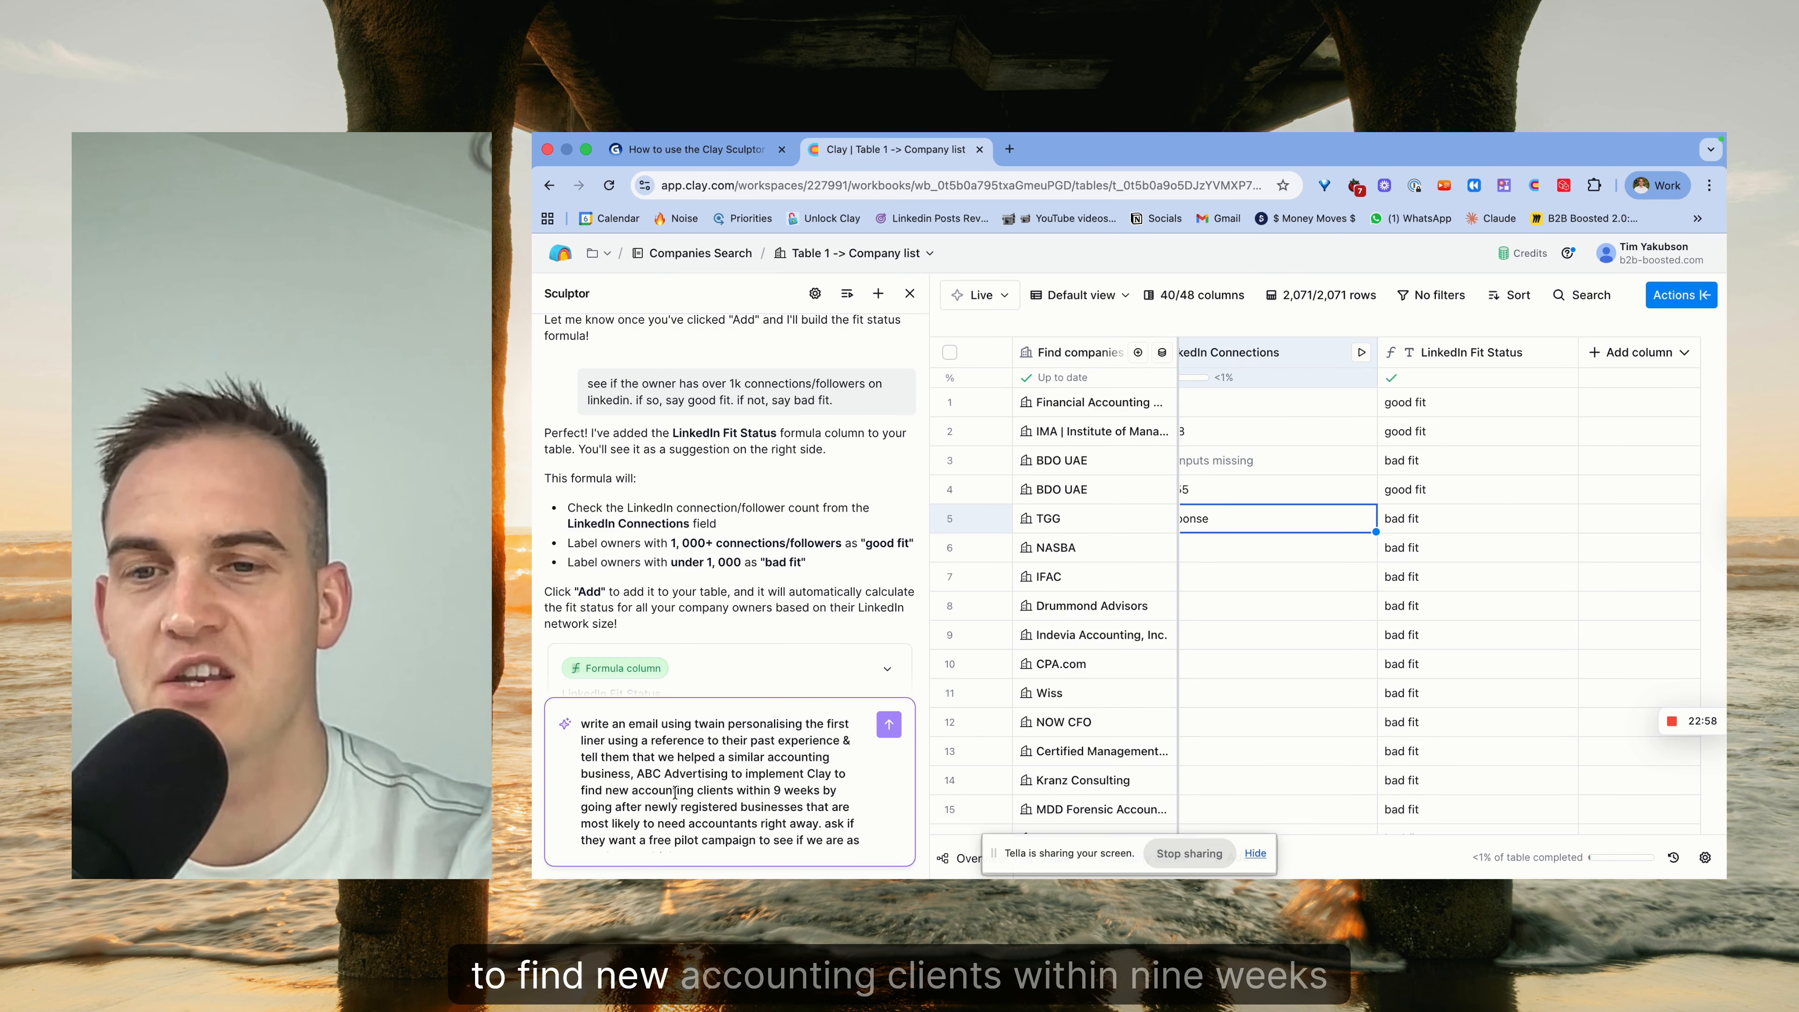
Check the free pilot campaign call to action in the prompt and send the message to Sculptor.
{"action": "scroll", "coordinate": [736, 796], "scroll_direction": "down", "scroll_amount": 1}
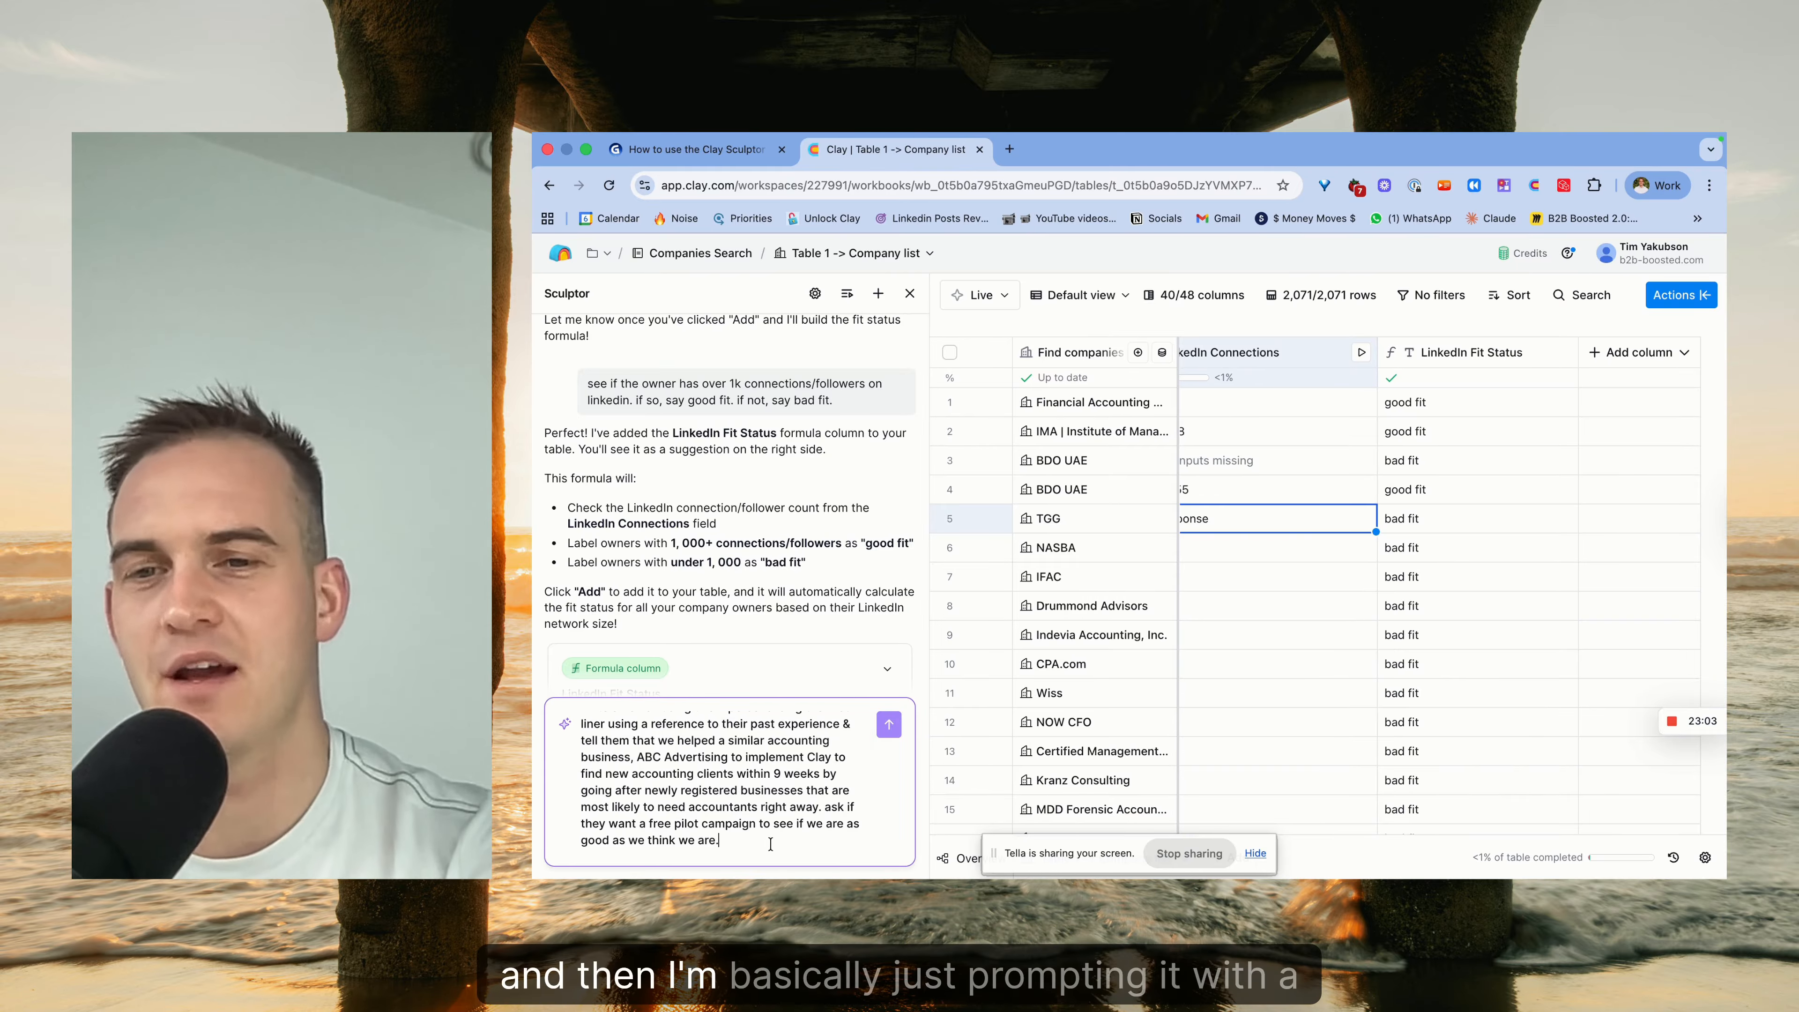
{"action": "left_click_drag", "start_coordinate": [720, 840], "coordinate": [824, 803]}
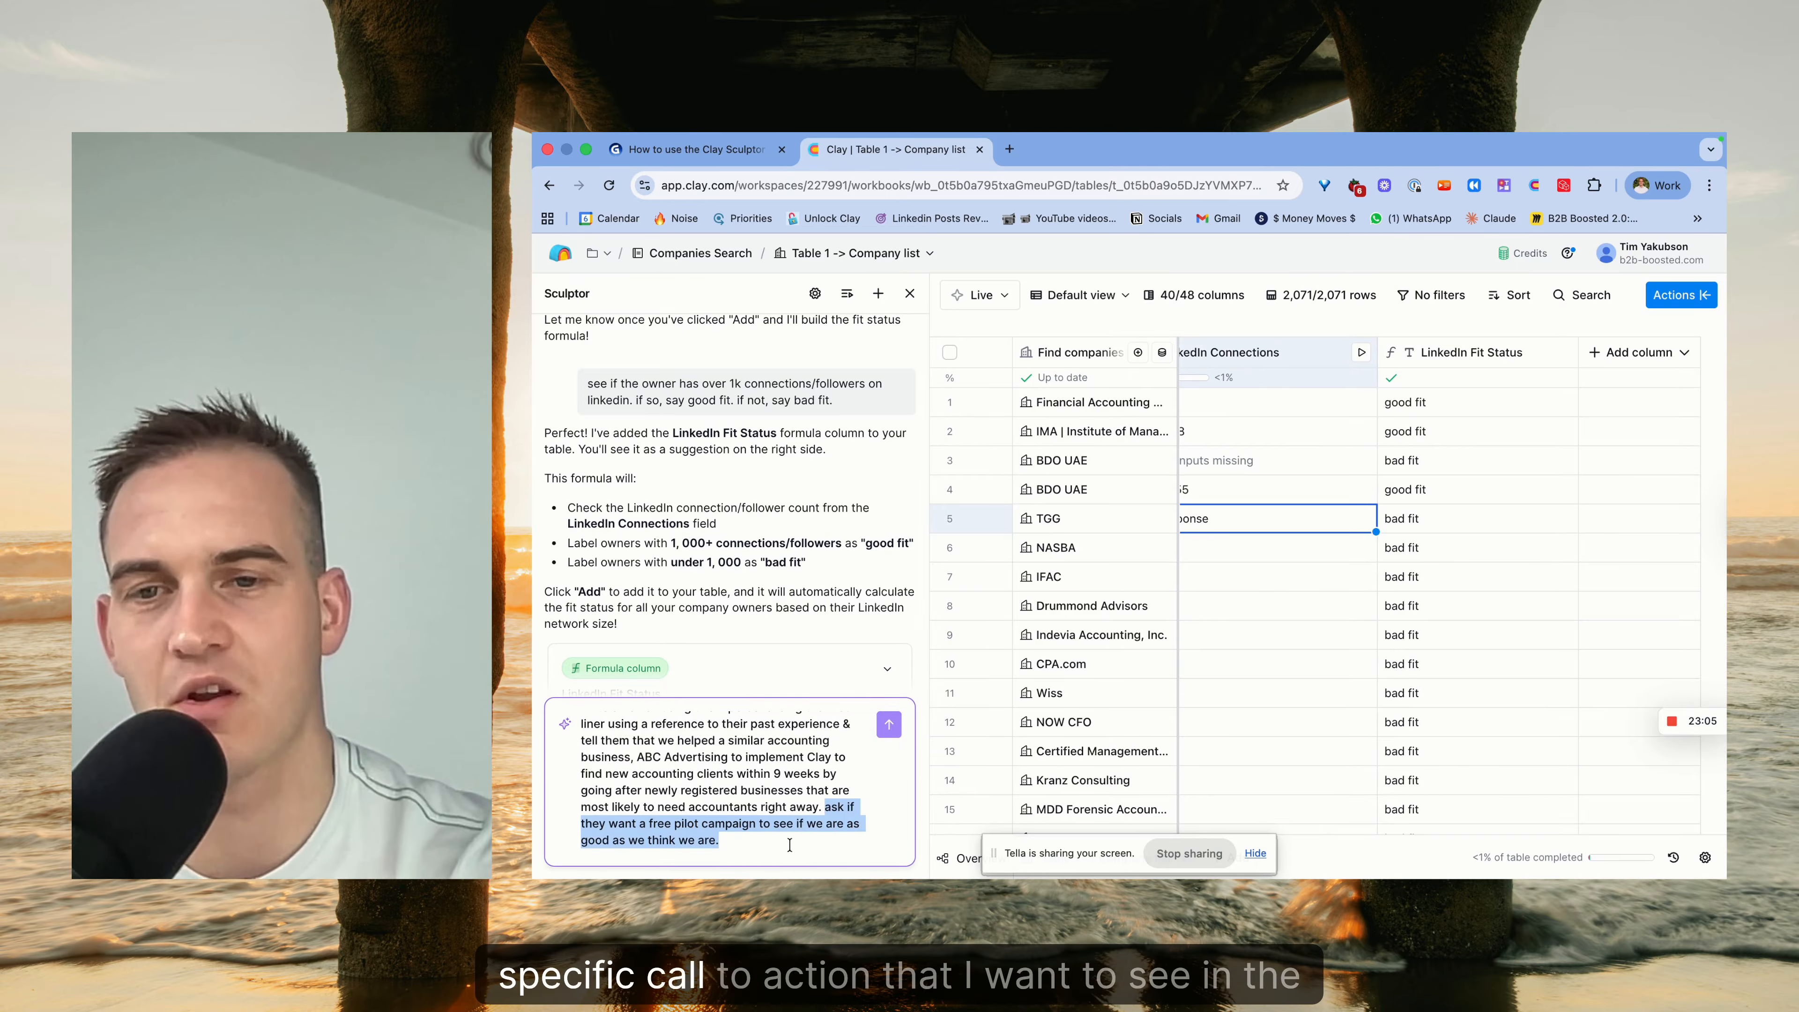
{"action": "key", "text": "Right"}
{"action": "left_click", "coordinate": [889, 725]}
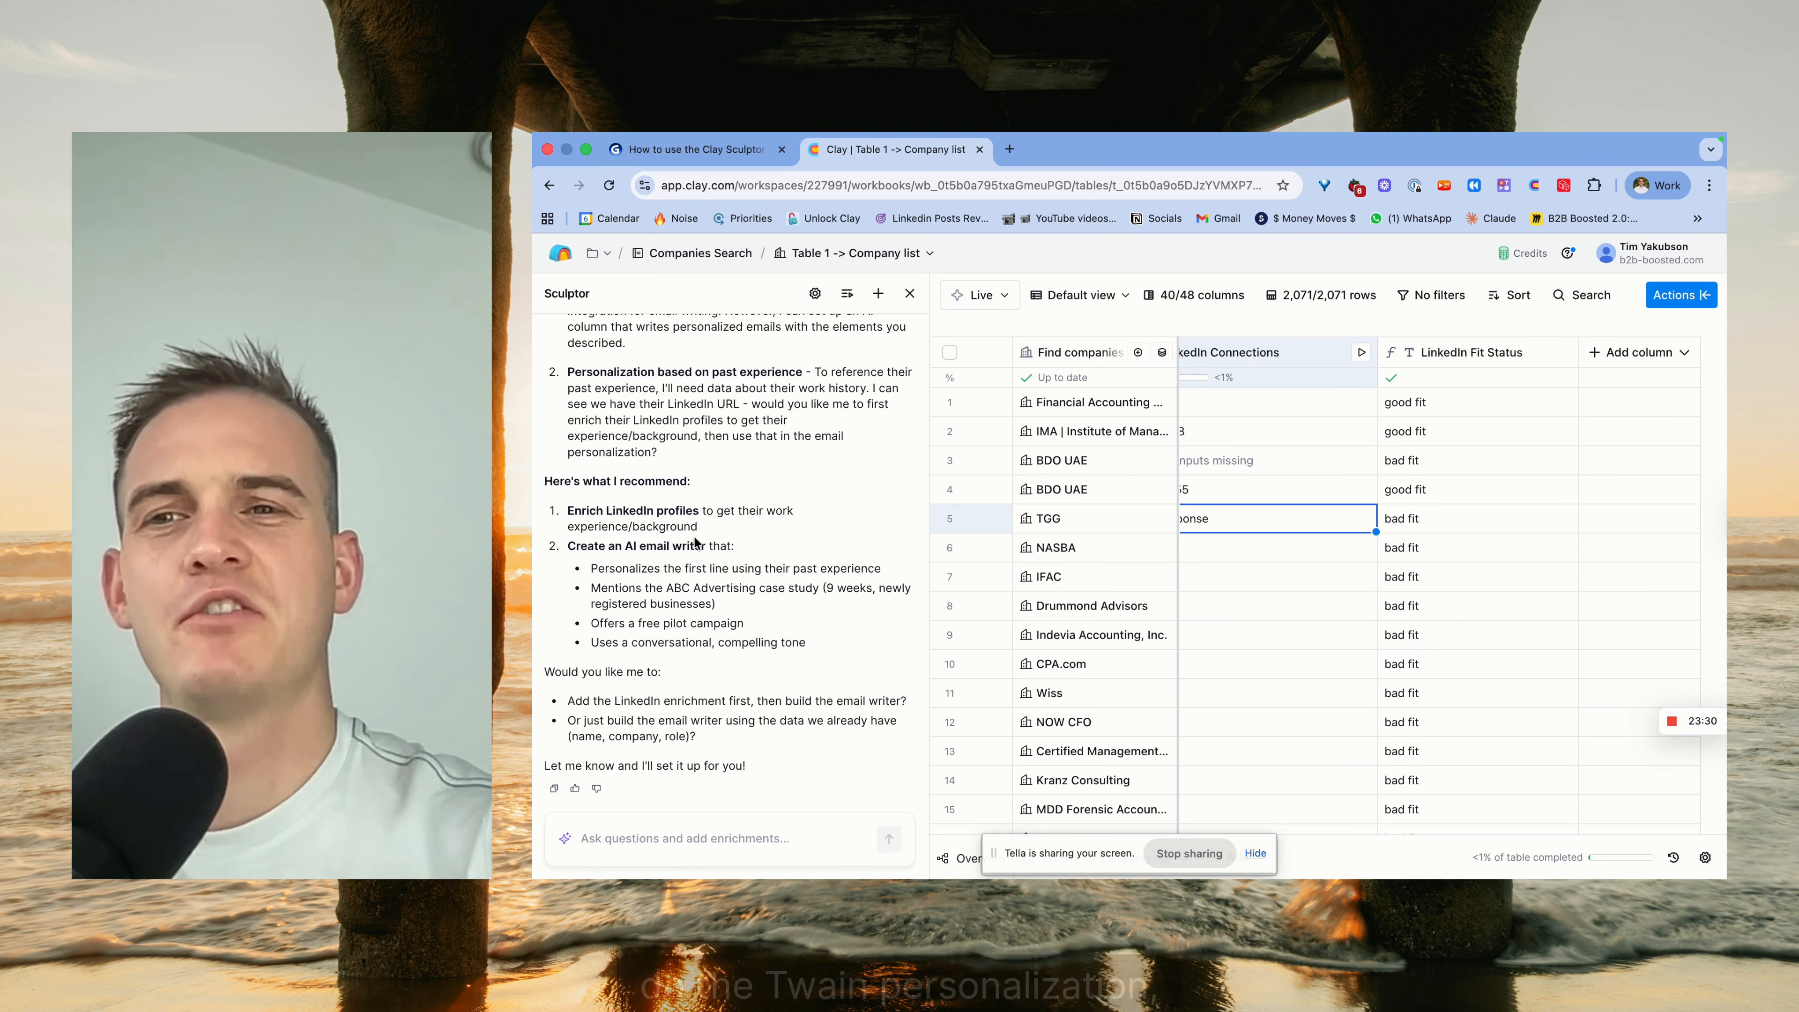
Read Sculptor's recommendation for the email writer and reply "yep, do what you recommend!".
{"action": "scroll", "coordinate": [701, 527], "scroll_direction": "up", "scroll_amount": 3}
{"action": "scroll", "coordinate": [661, 523], "scroll_direction": "down", "scroll_amount": 3}
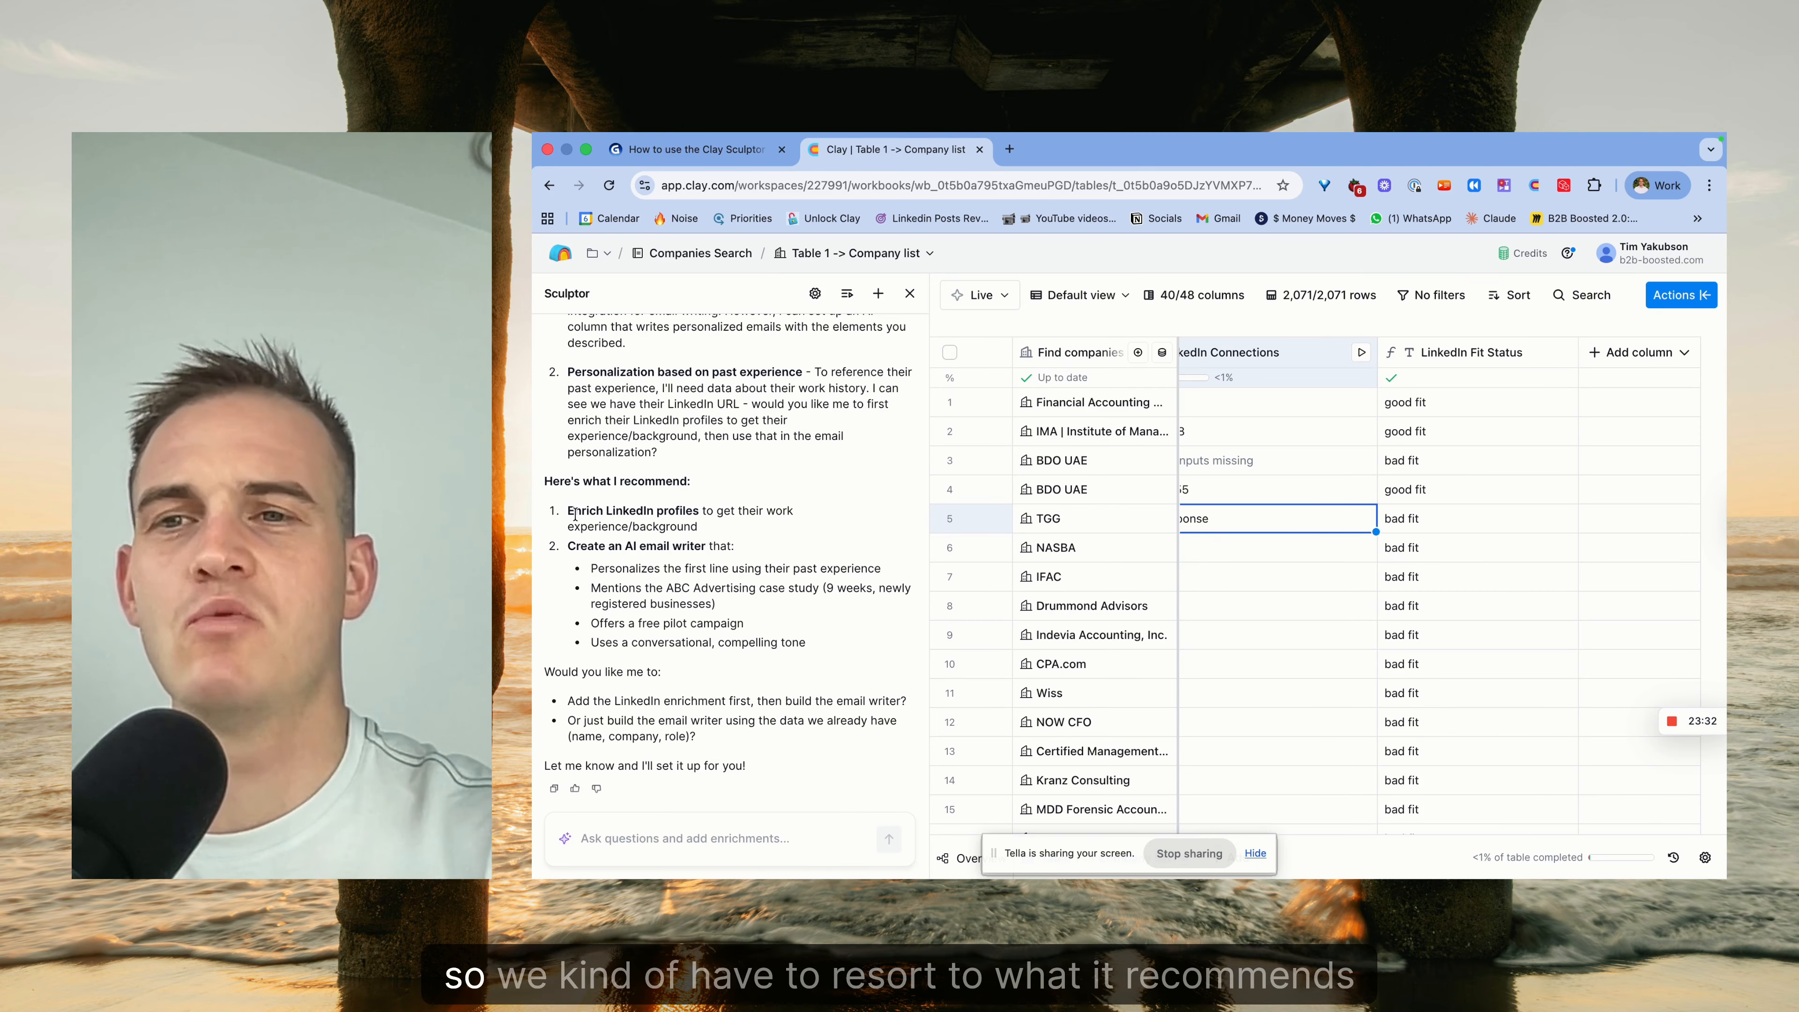
{"action": "left_click", "coordinate": [657, 840]}
{"action": "type", "text": "a"}
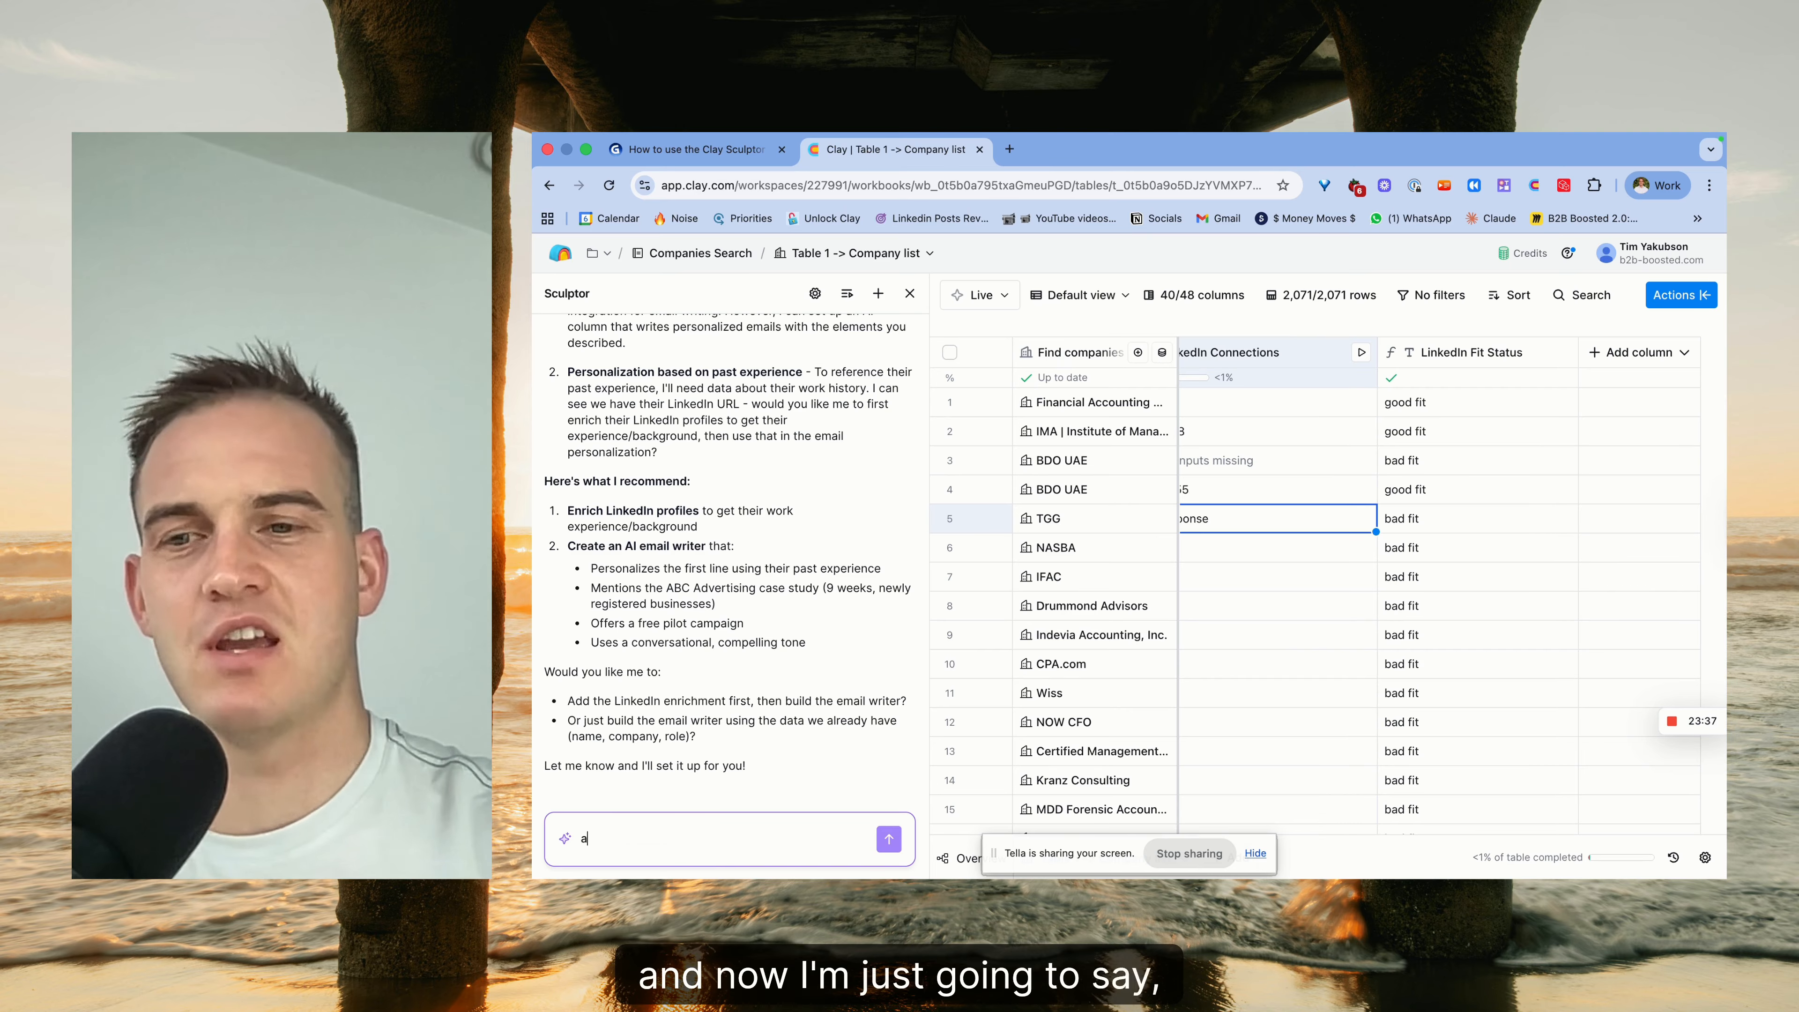
{"action": "key", "text": "BackSpace"}
{"action": "type", "text": "yep, d"}
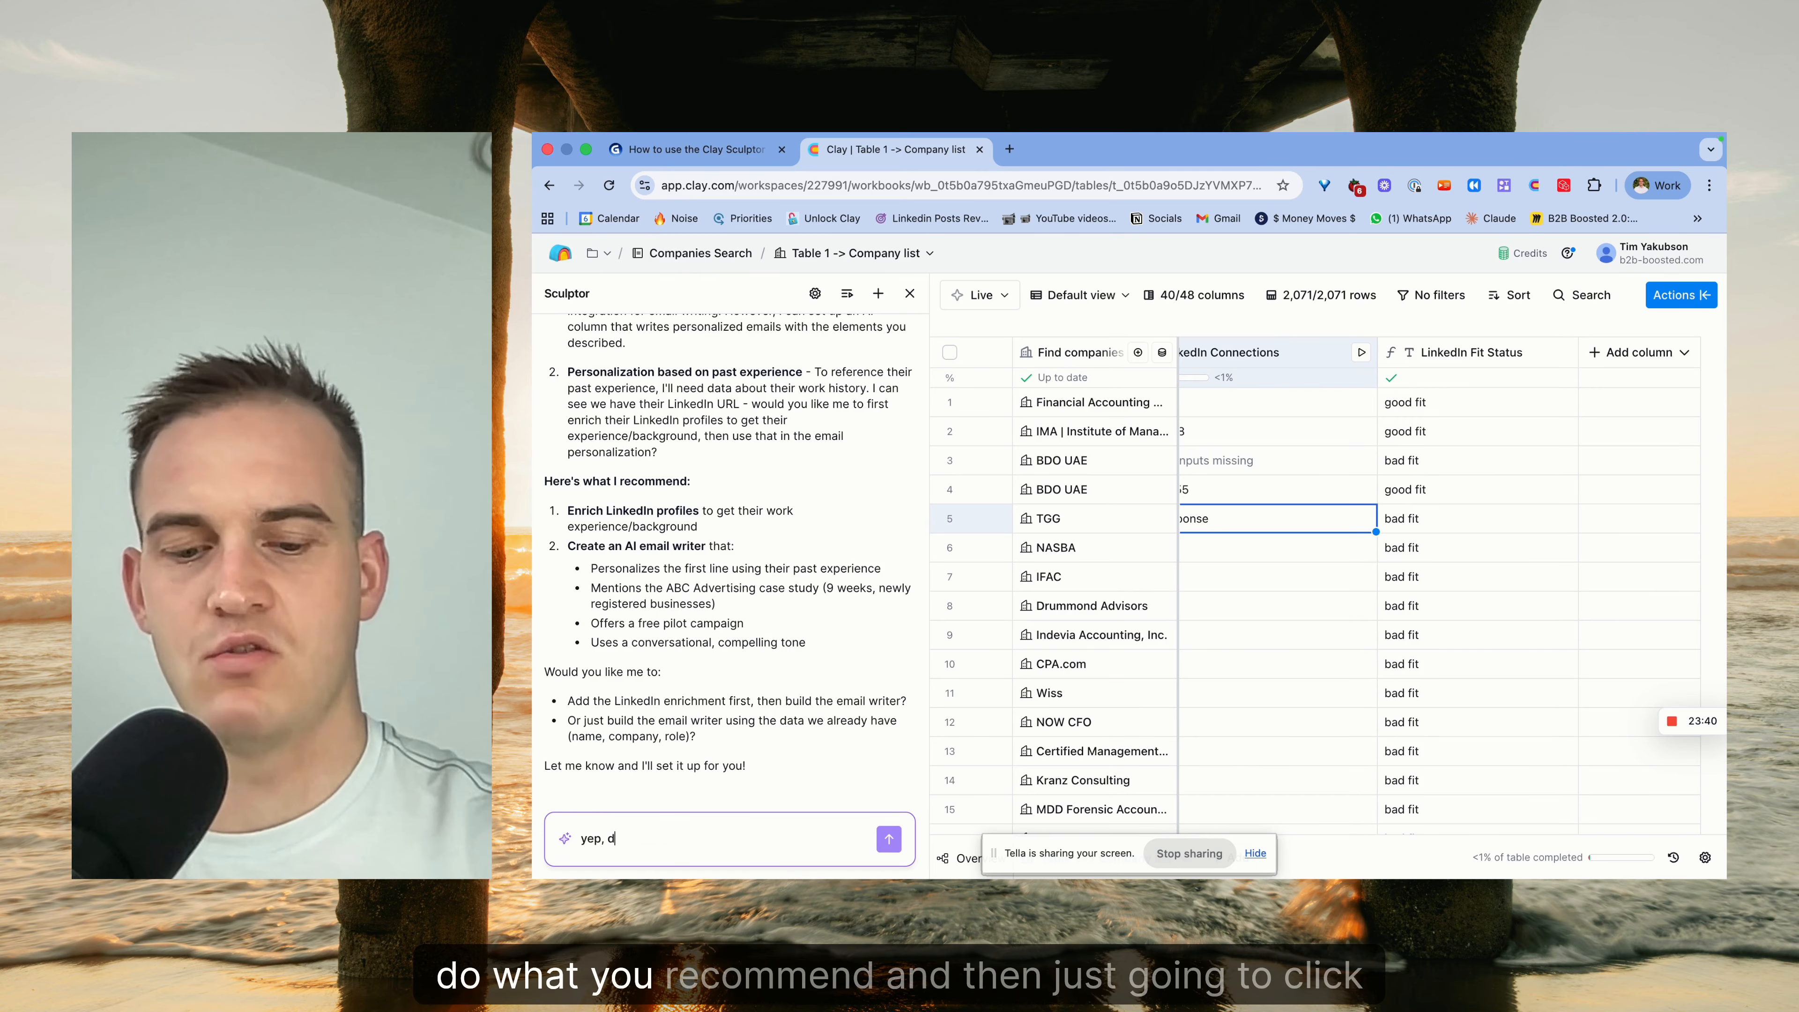
{"action": "type", "text": "p what you recommend!"}
{"action": "key", "text": "Return"}
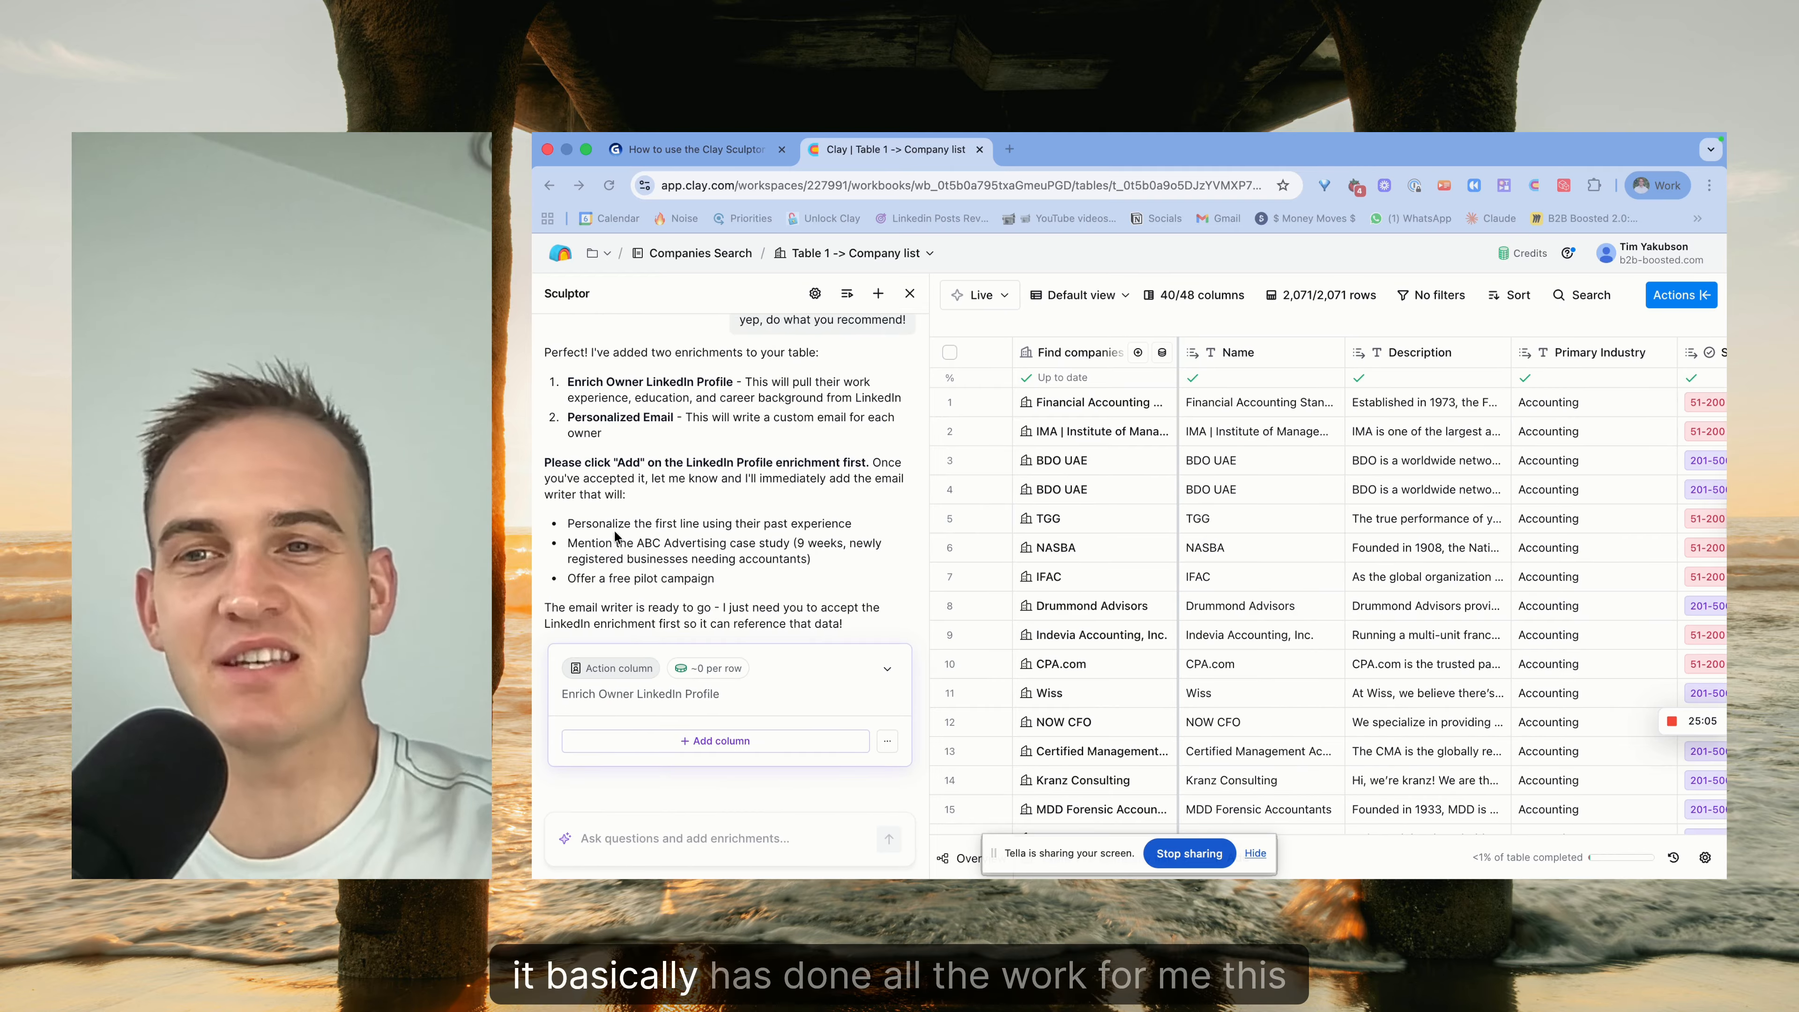
Add the suggested Enrich Owner LinkedIn Profile column, map Email to Owner Work Email, and save it without running.
{"action": "scroll", "coordinate": [614, 529], "scroll_direction": "up", "scroll_amount": 2}
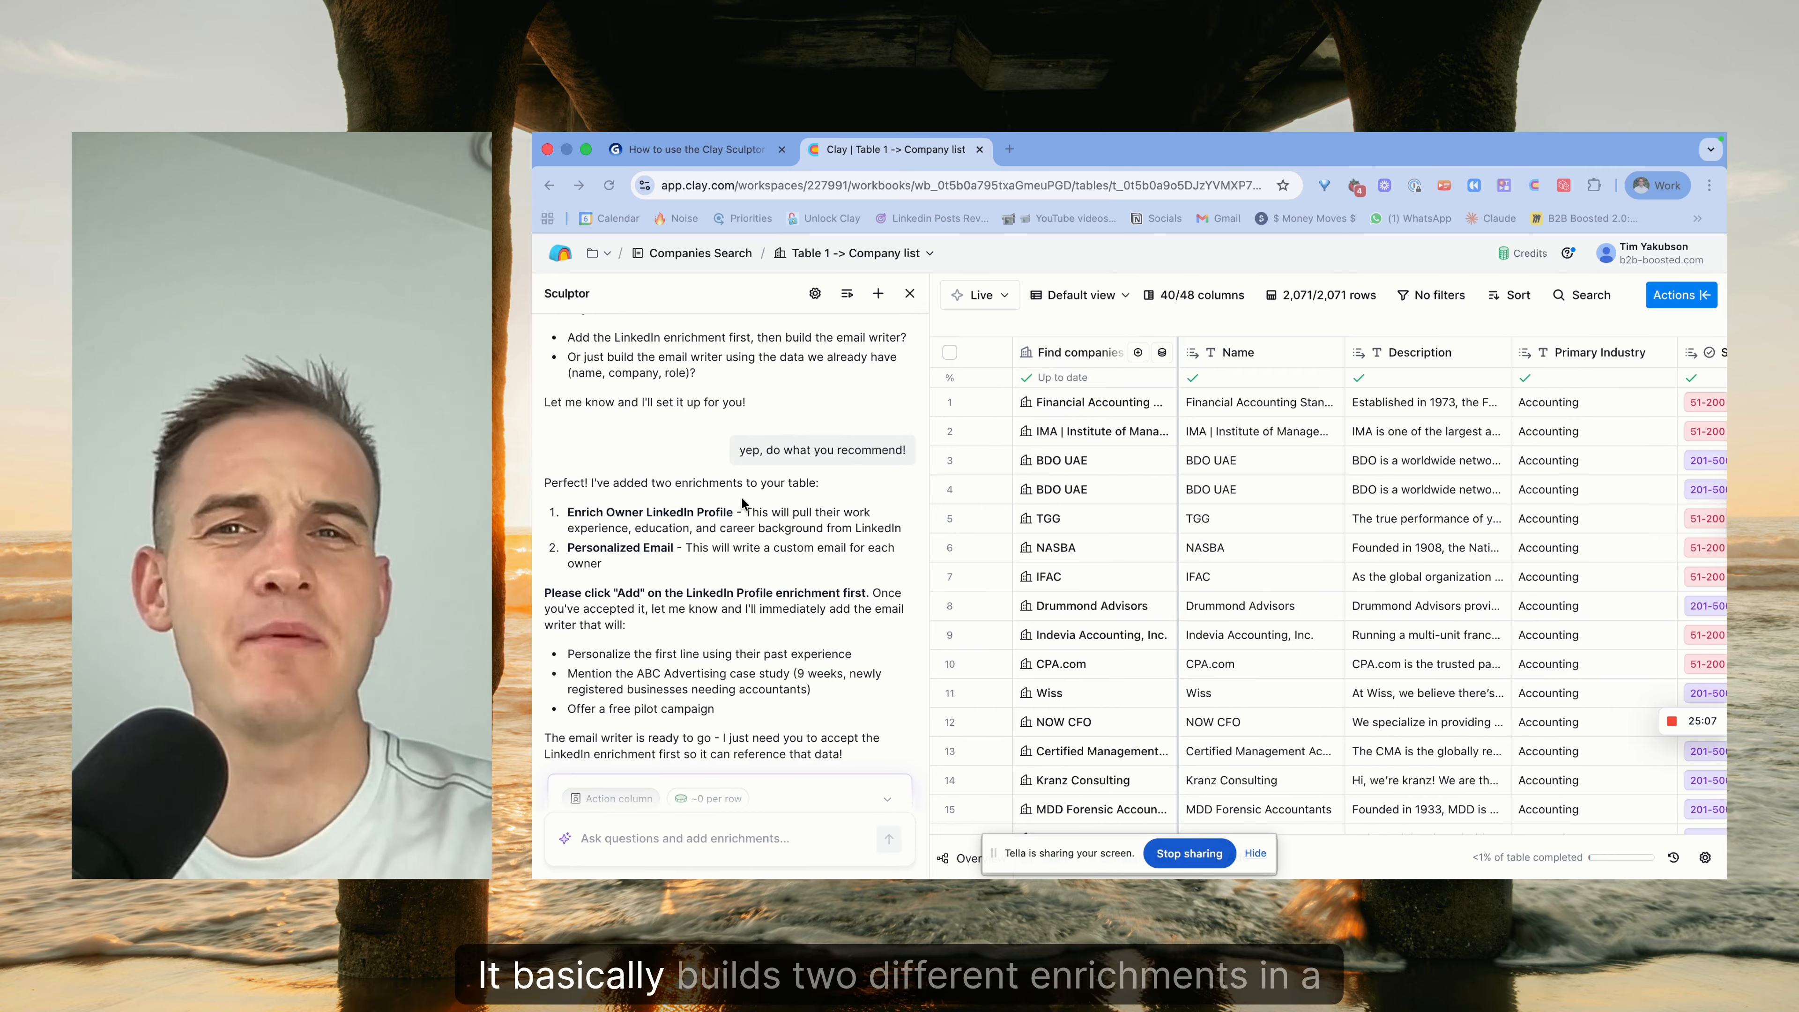
{"action": "scroll", "coordinate": [736, 594], "scroll_direction": "down", "scroll_amount": 2}
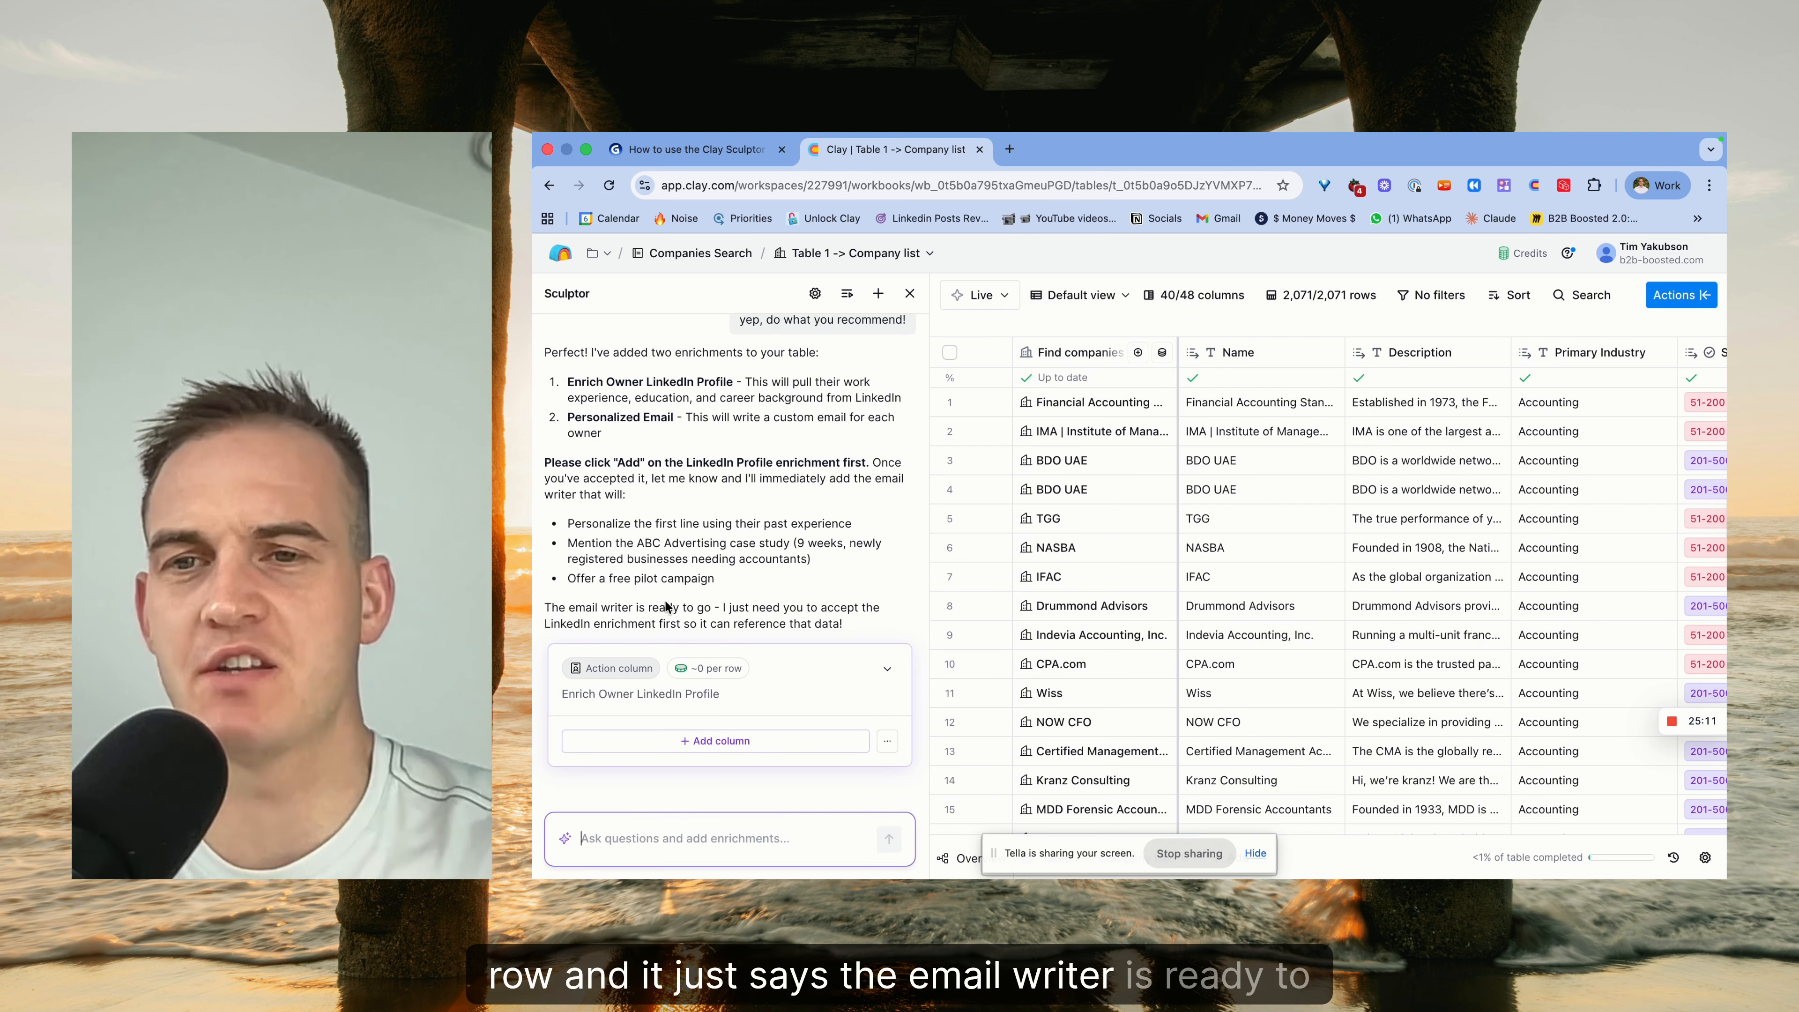
{"action": "left_click_drag", "start_coordinate": [665, 608], "coordinate": [851, 627]}
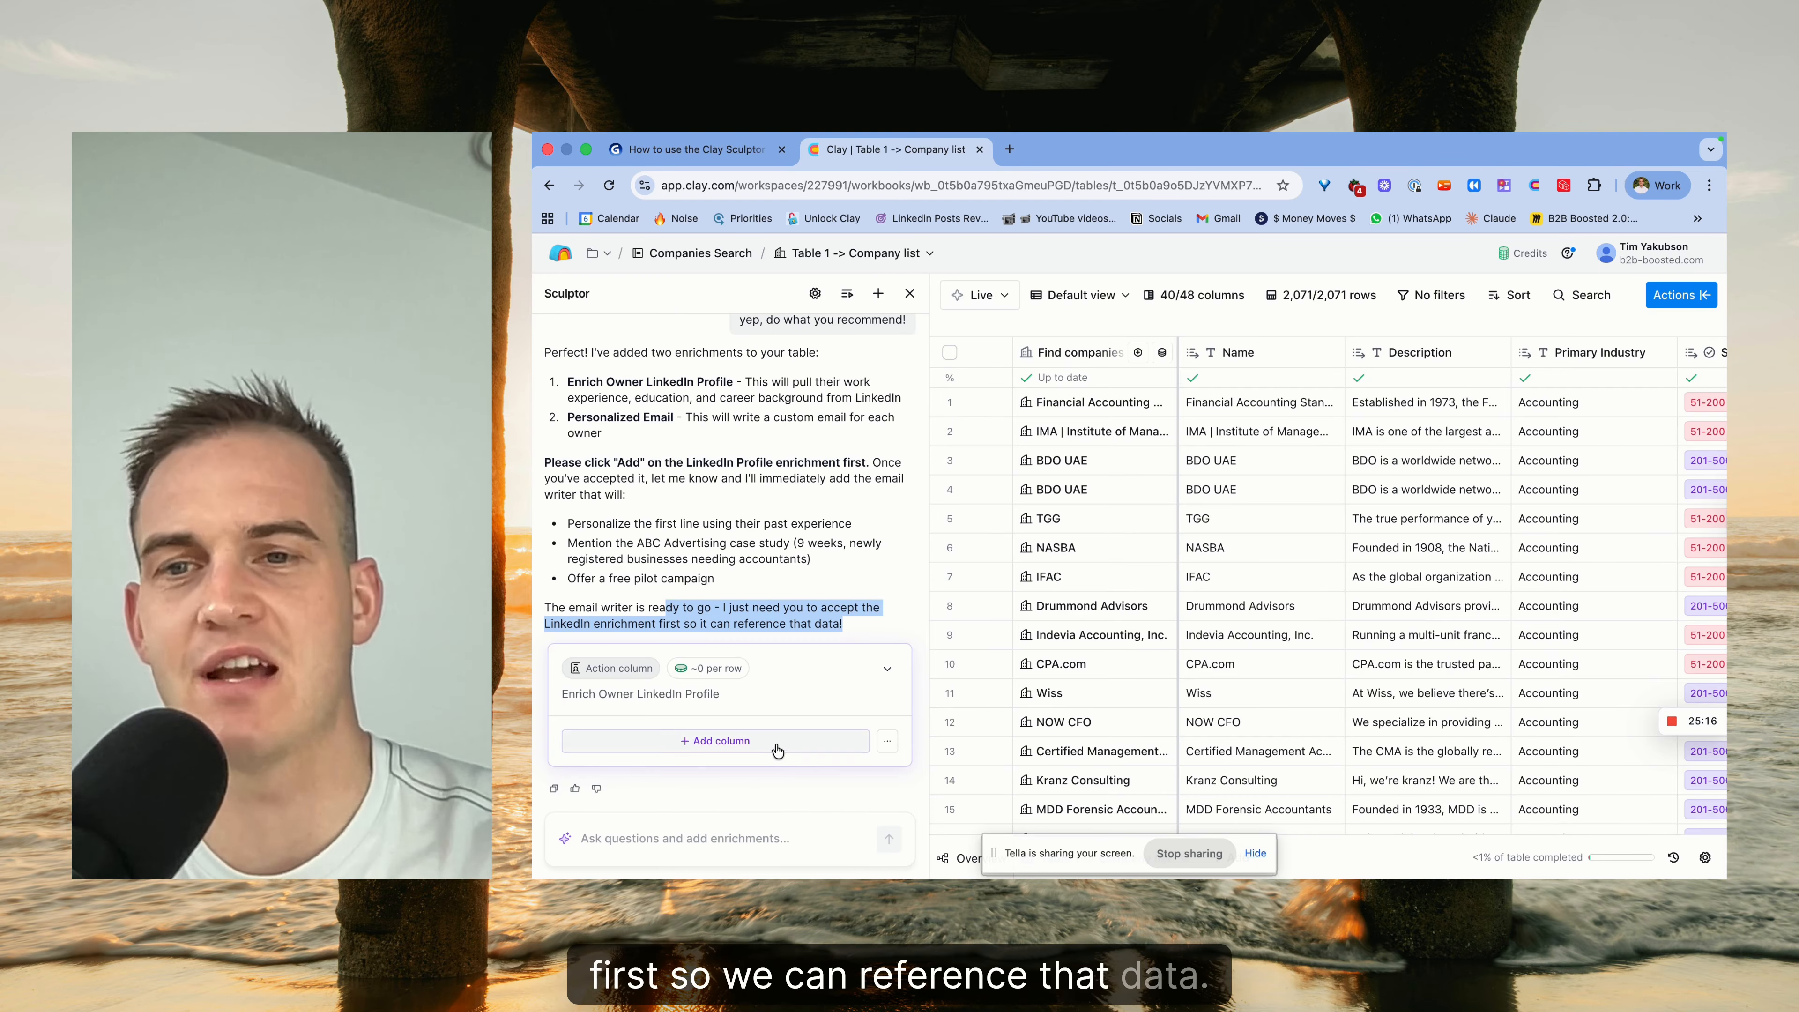
{"action": "left_click", "coordinate": [737, 742]}
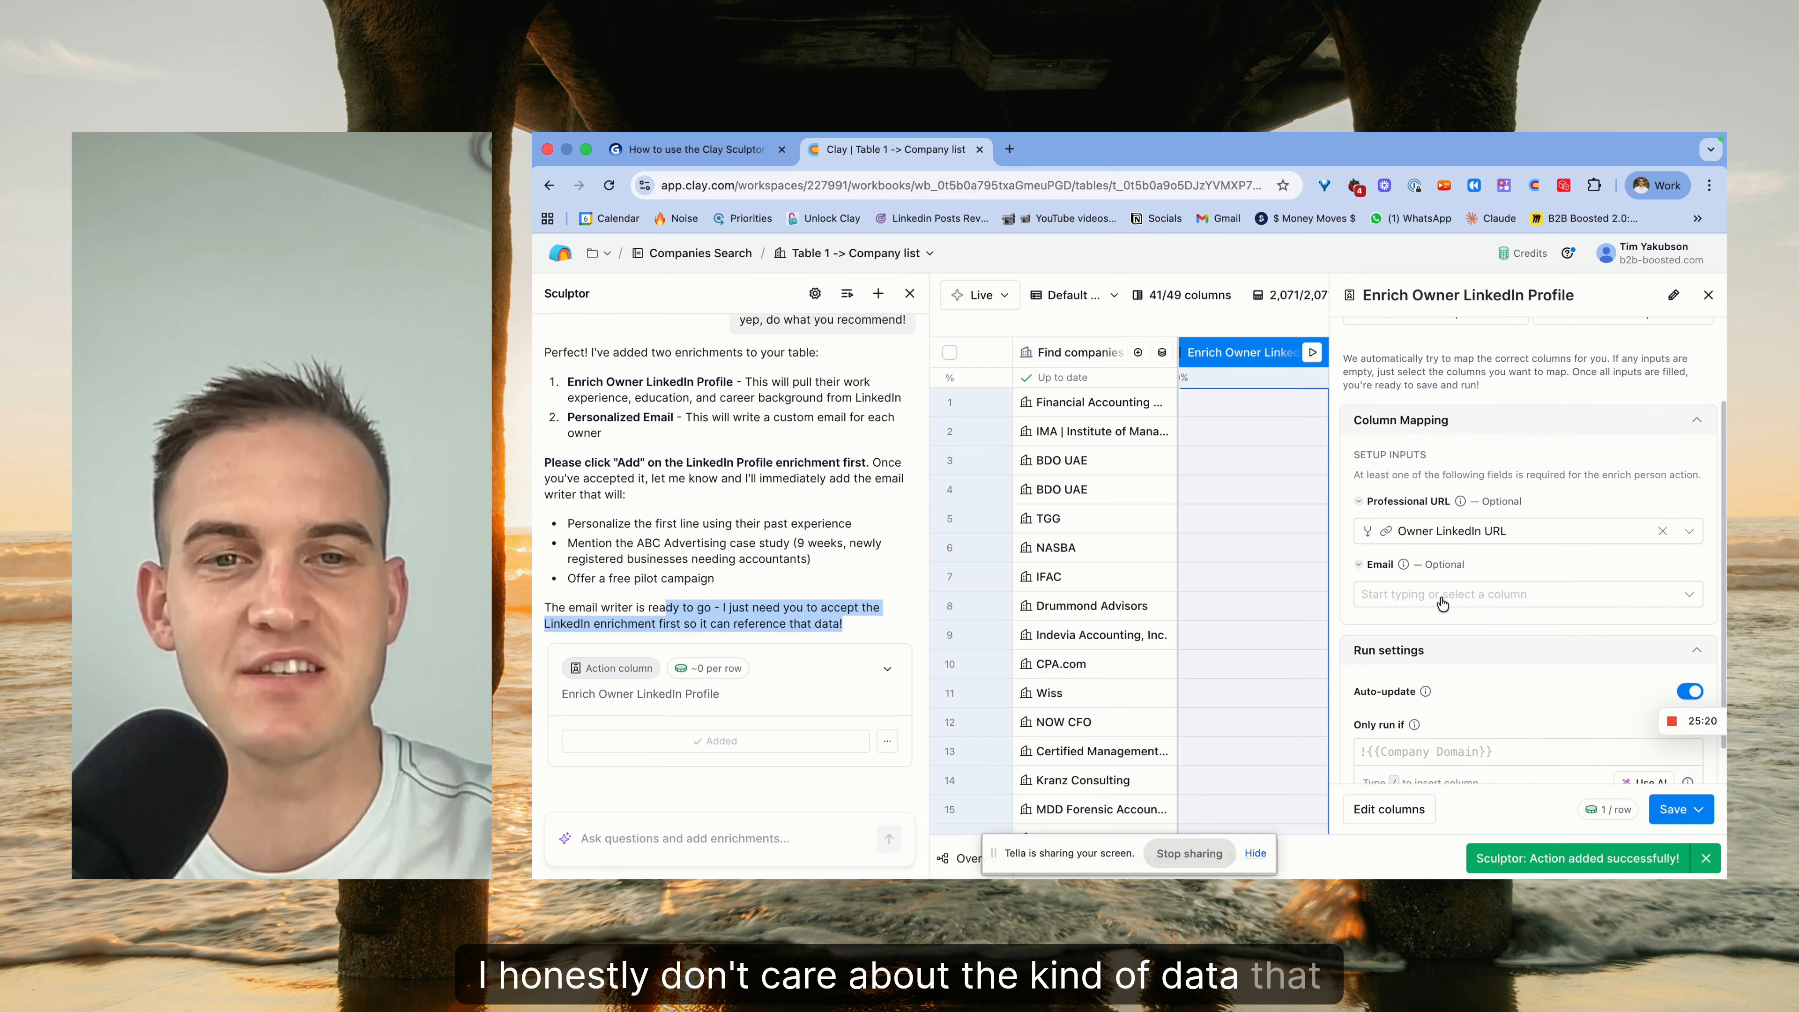
{"action": "left_click", "coordinate": [1440, 597]}
{"action": "left_click", "coordinate": [1445, 651]}
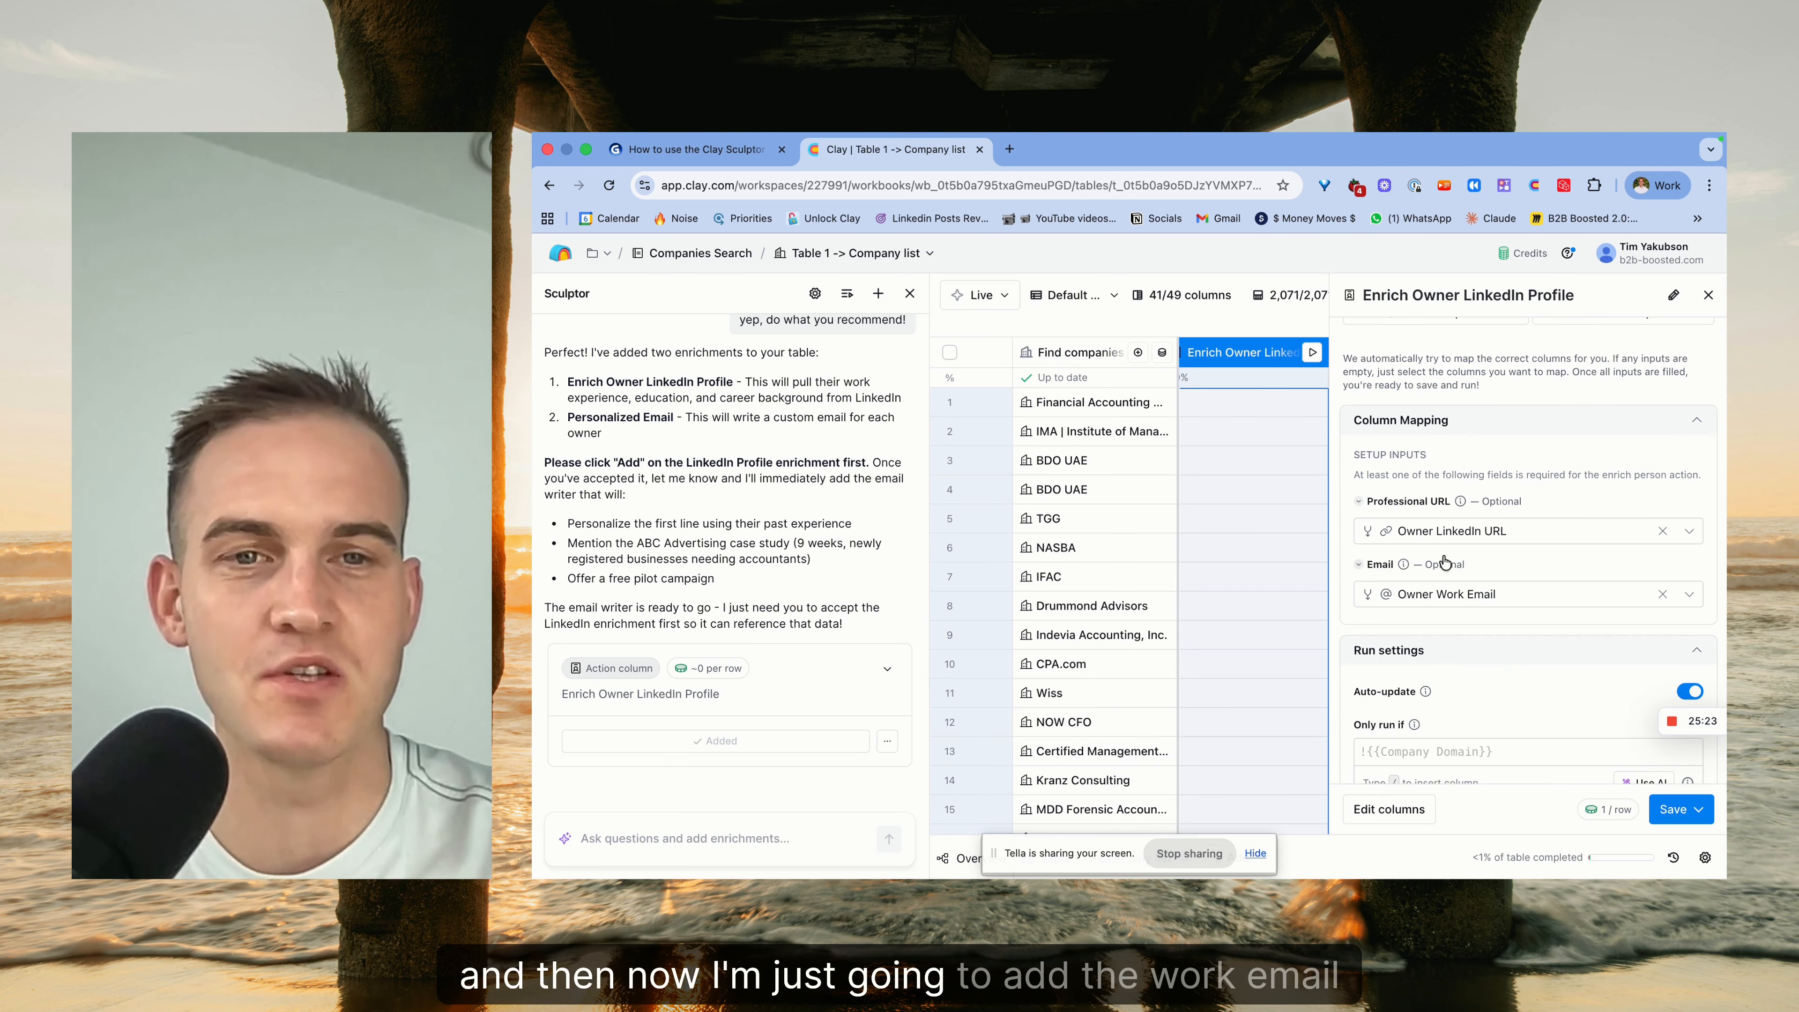
{"action": "left_click", "coordinate": [1698, 809]}
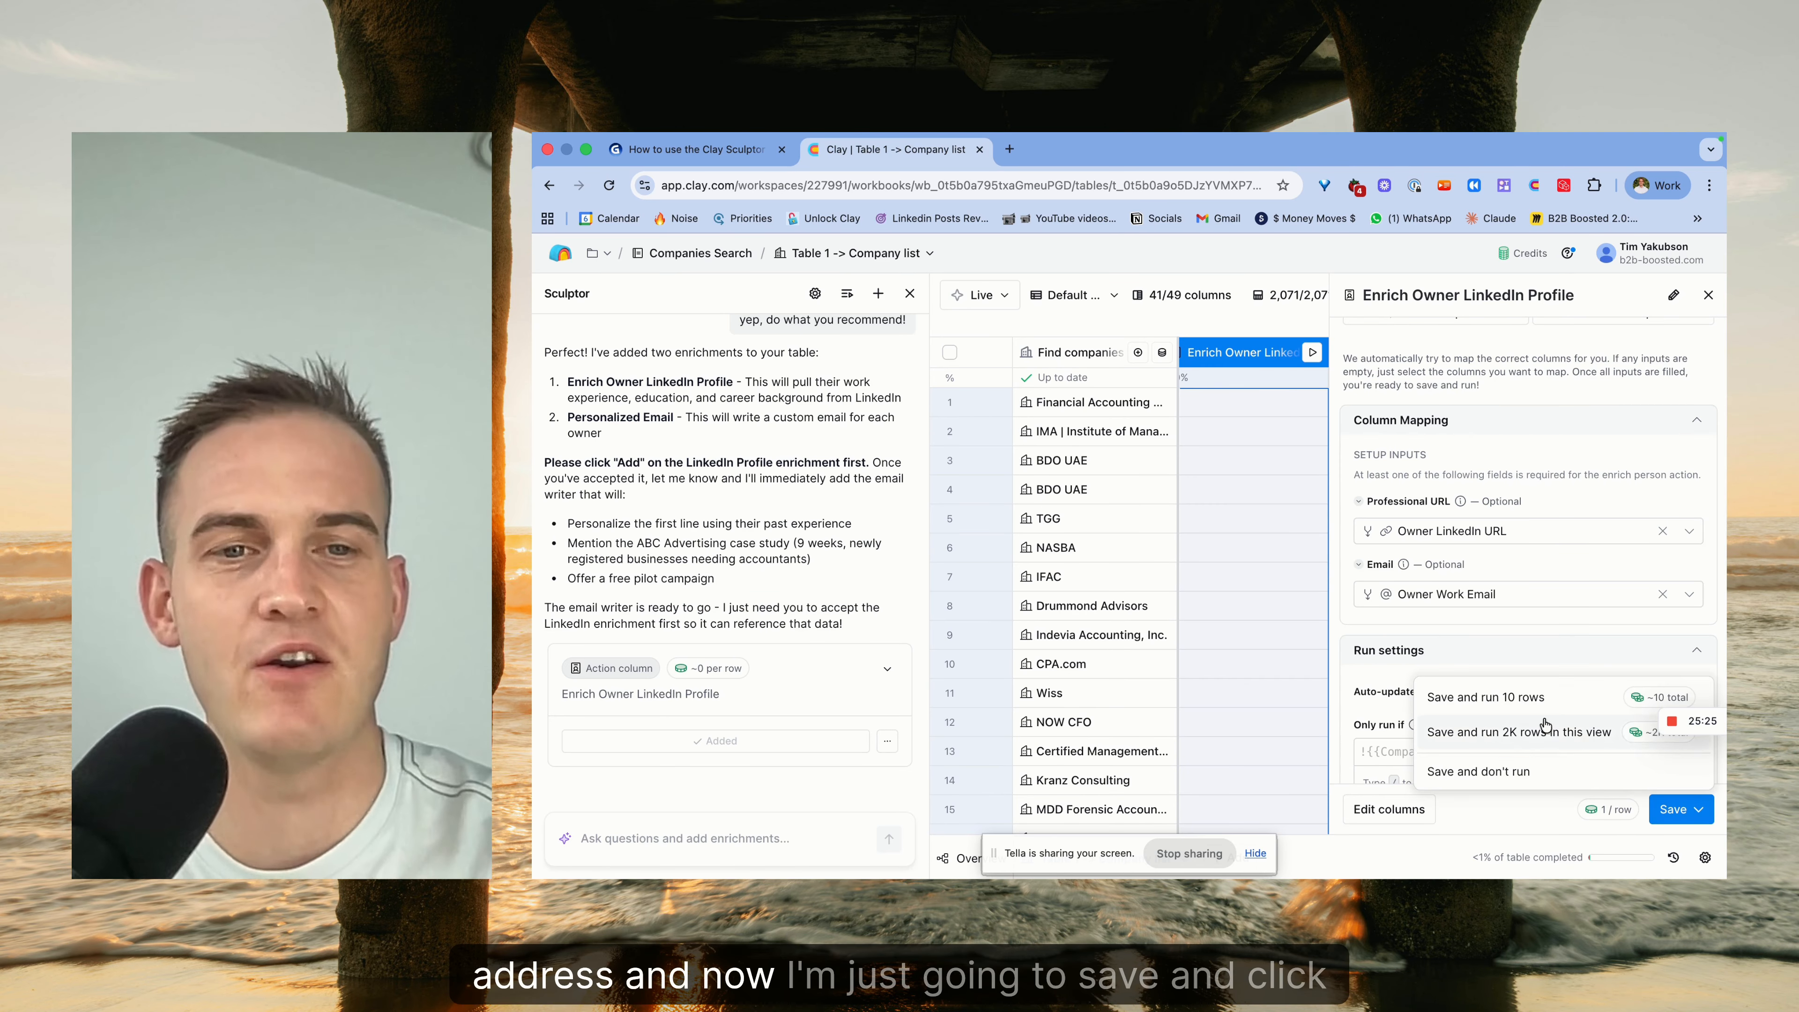
{"action": "left_click", "coordinate": [1505, 752]}
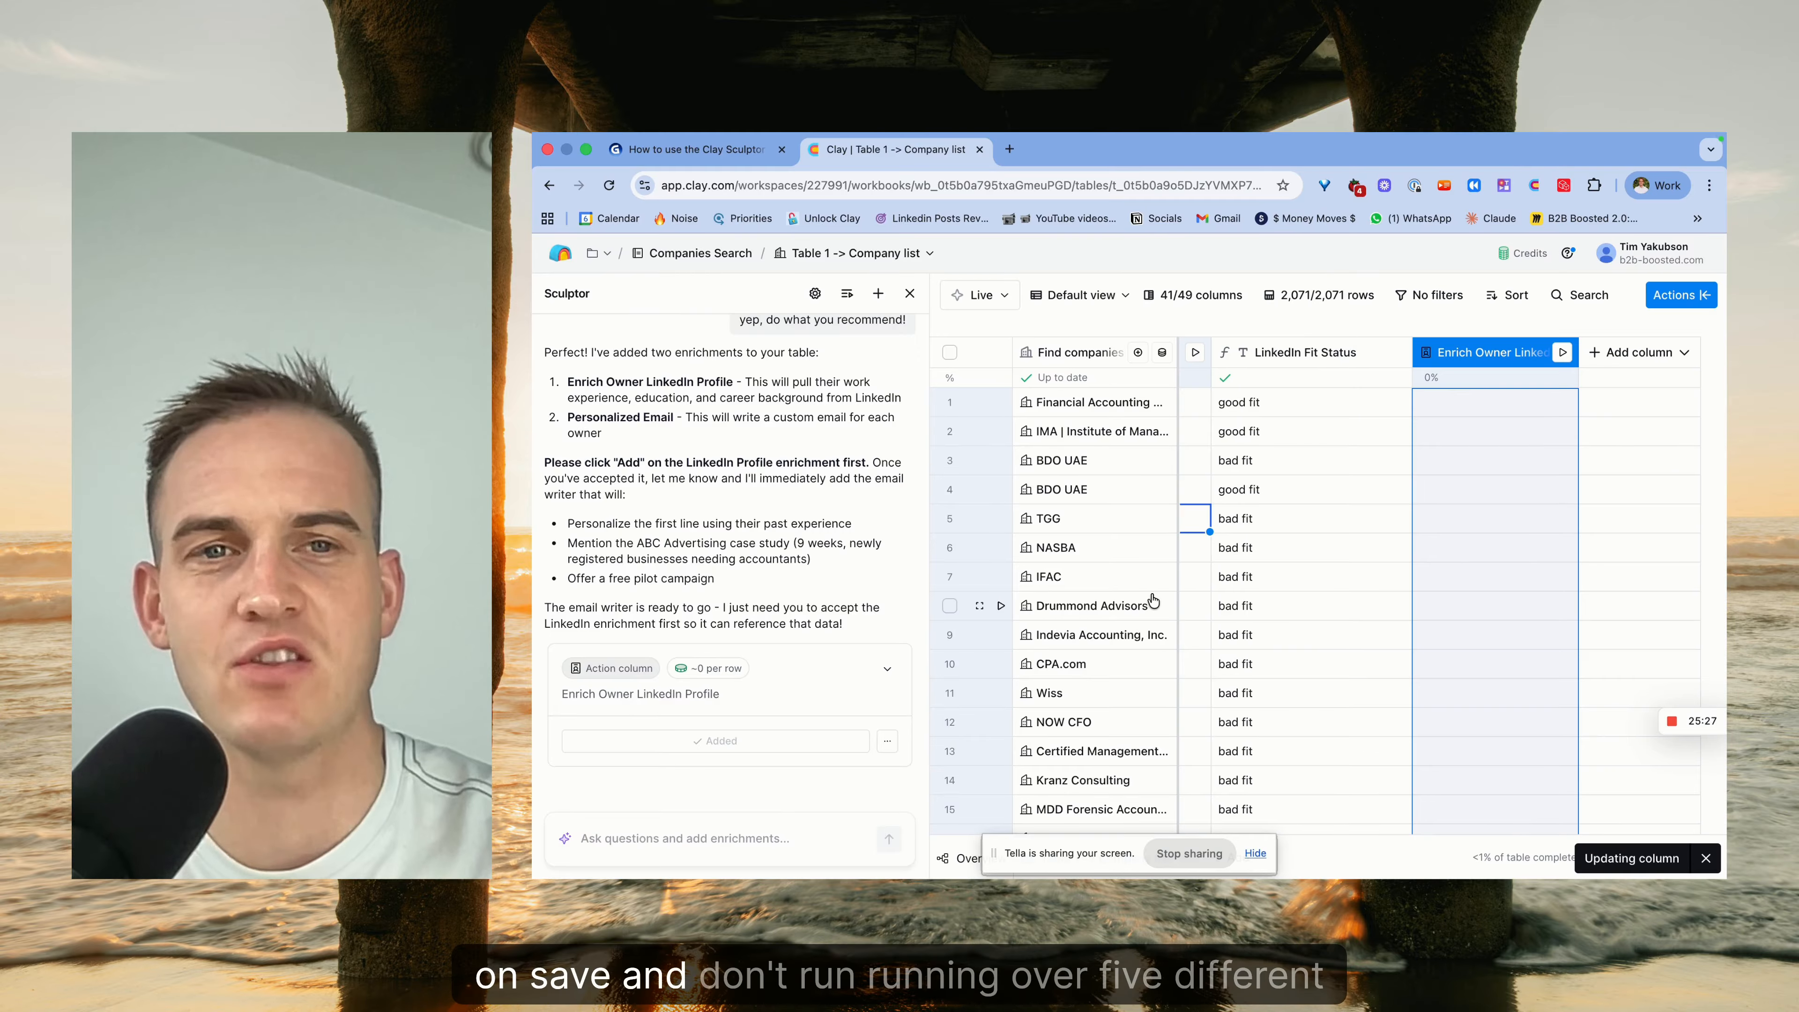
Run the Enrich Owner LinkedIn Profile column on the first five rows.
{"action": "left_click", "coordinate": [1564, 404]}
{"action": "left_click", "coordinate": [1565, 433]}
{"action": "left_click", "coordinate": [1567, 460]}
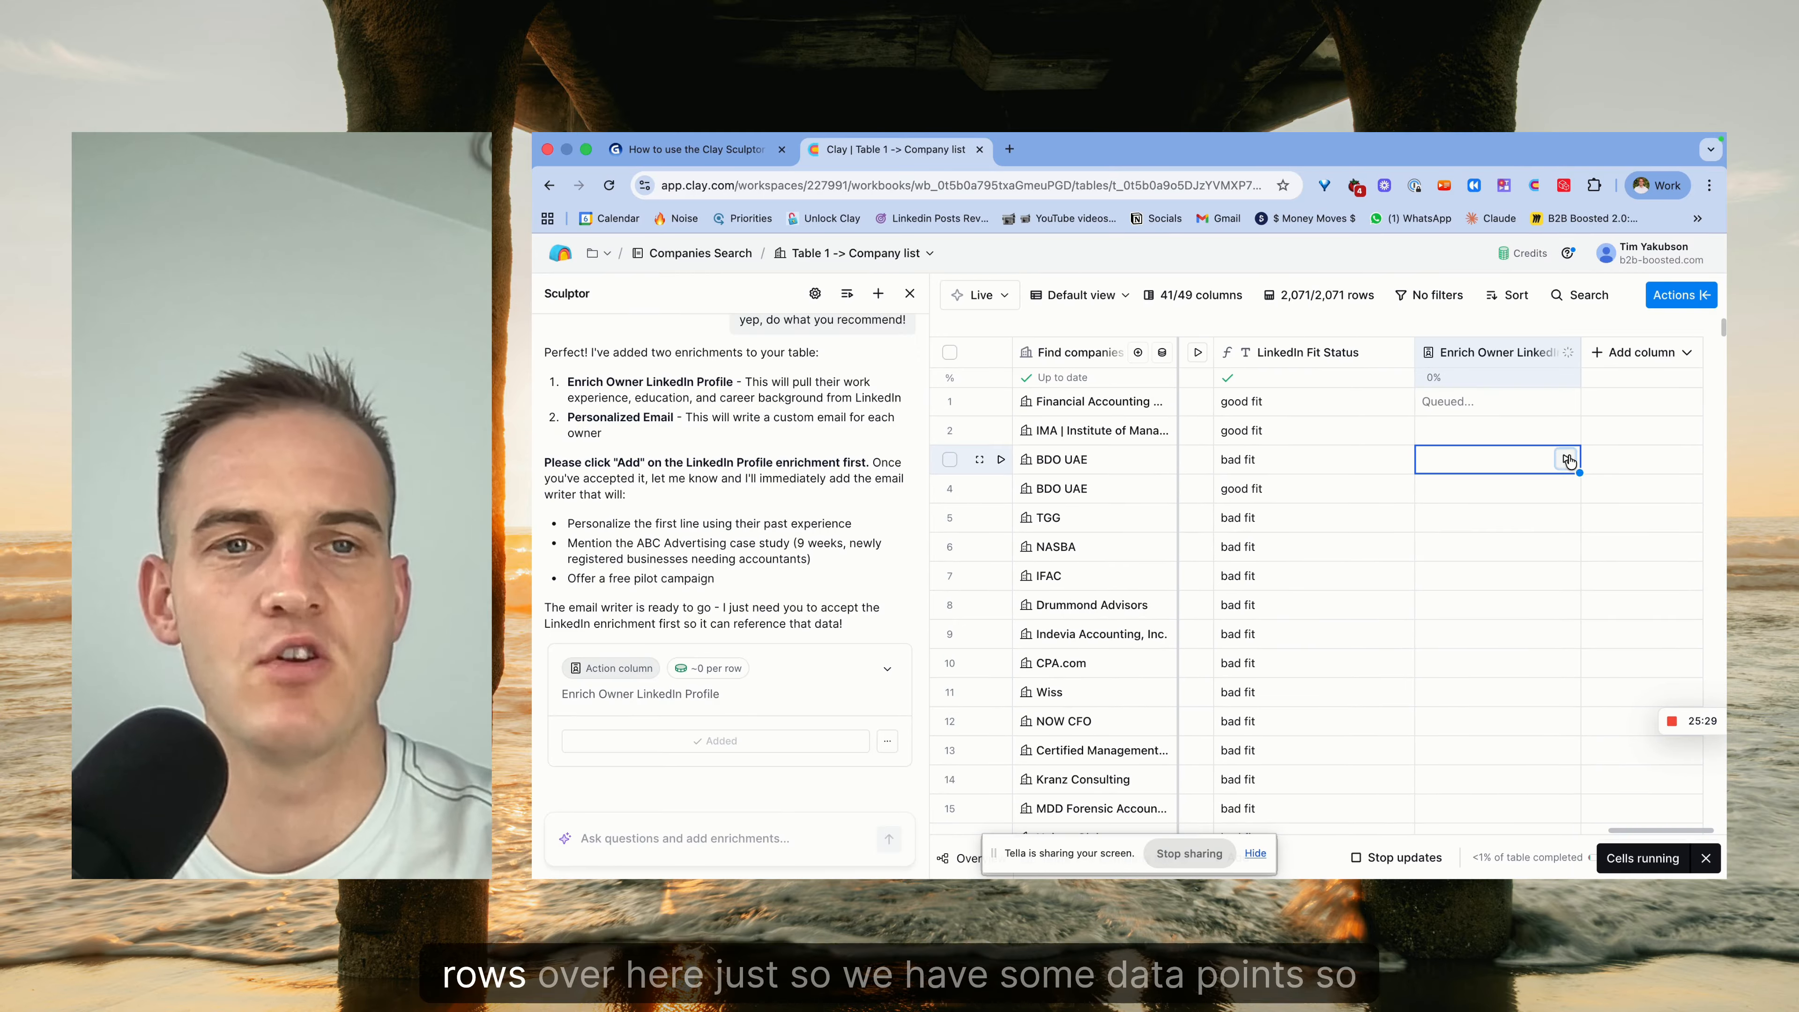
{"action": "left_click", "coordinate": [1566, 489]}
{"action": "left_click", "coordinate": [1565, 518]}
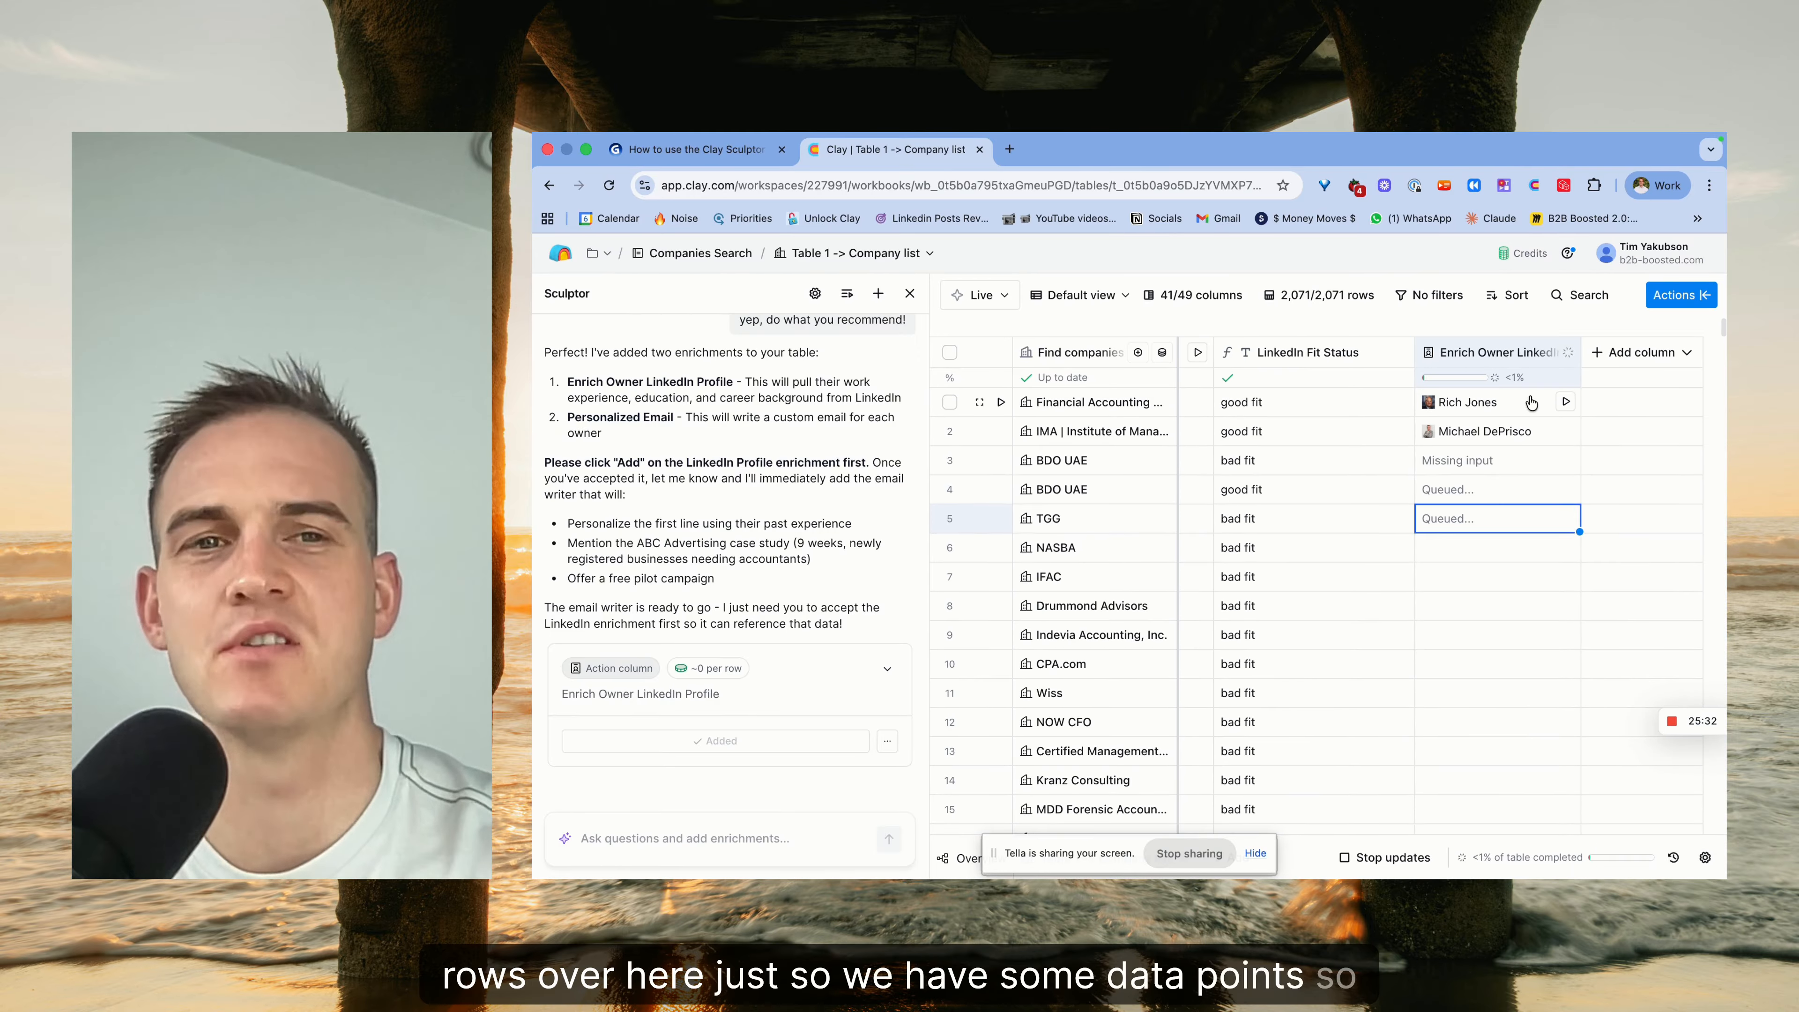
Tell Sculptor to "go ahead" with the email writer, consult the Gamma checklist, and return to the Clay table.
{"action": "left_click", "coordinate": [727, 835]}
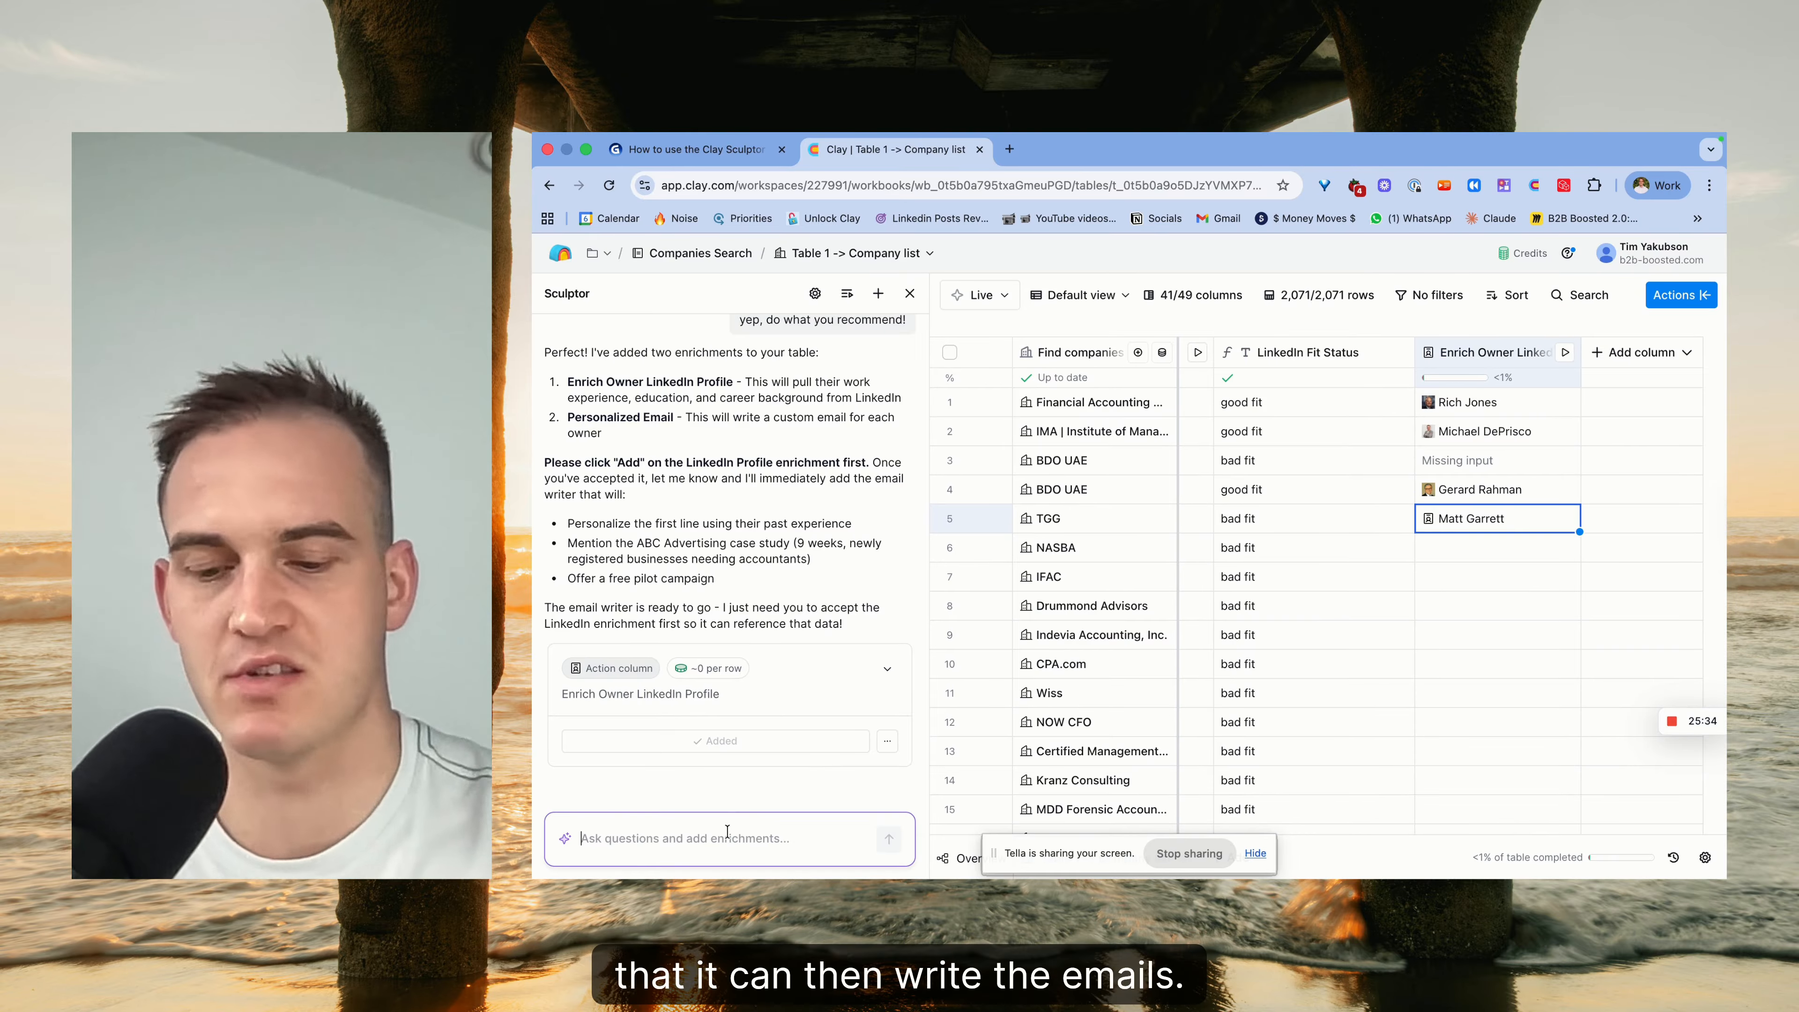
{"action": "type", "text": "go ahead"}
{"action": "key", "text": "Return"}
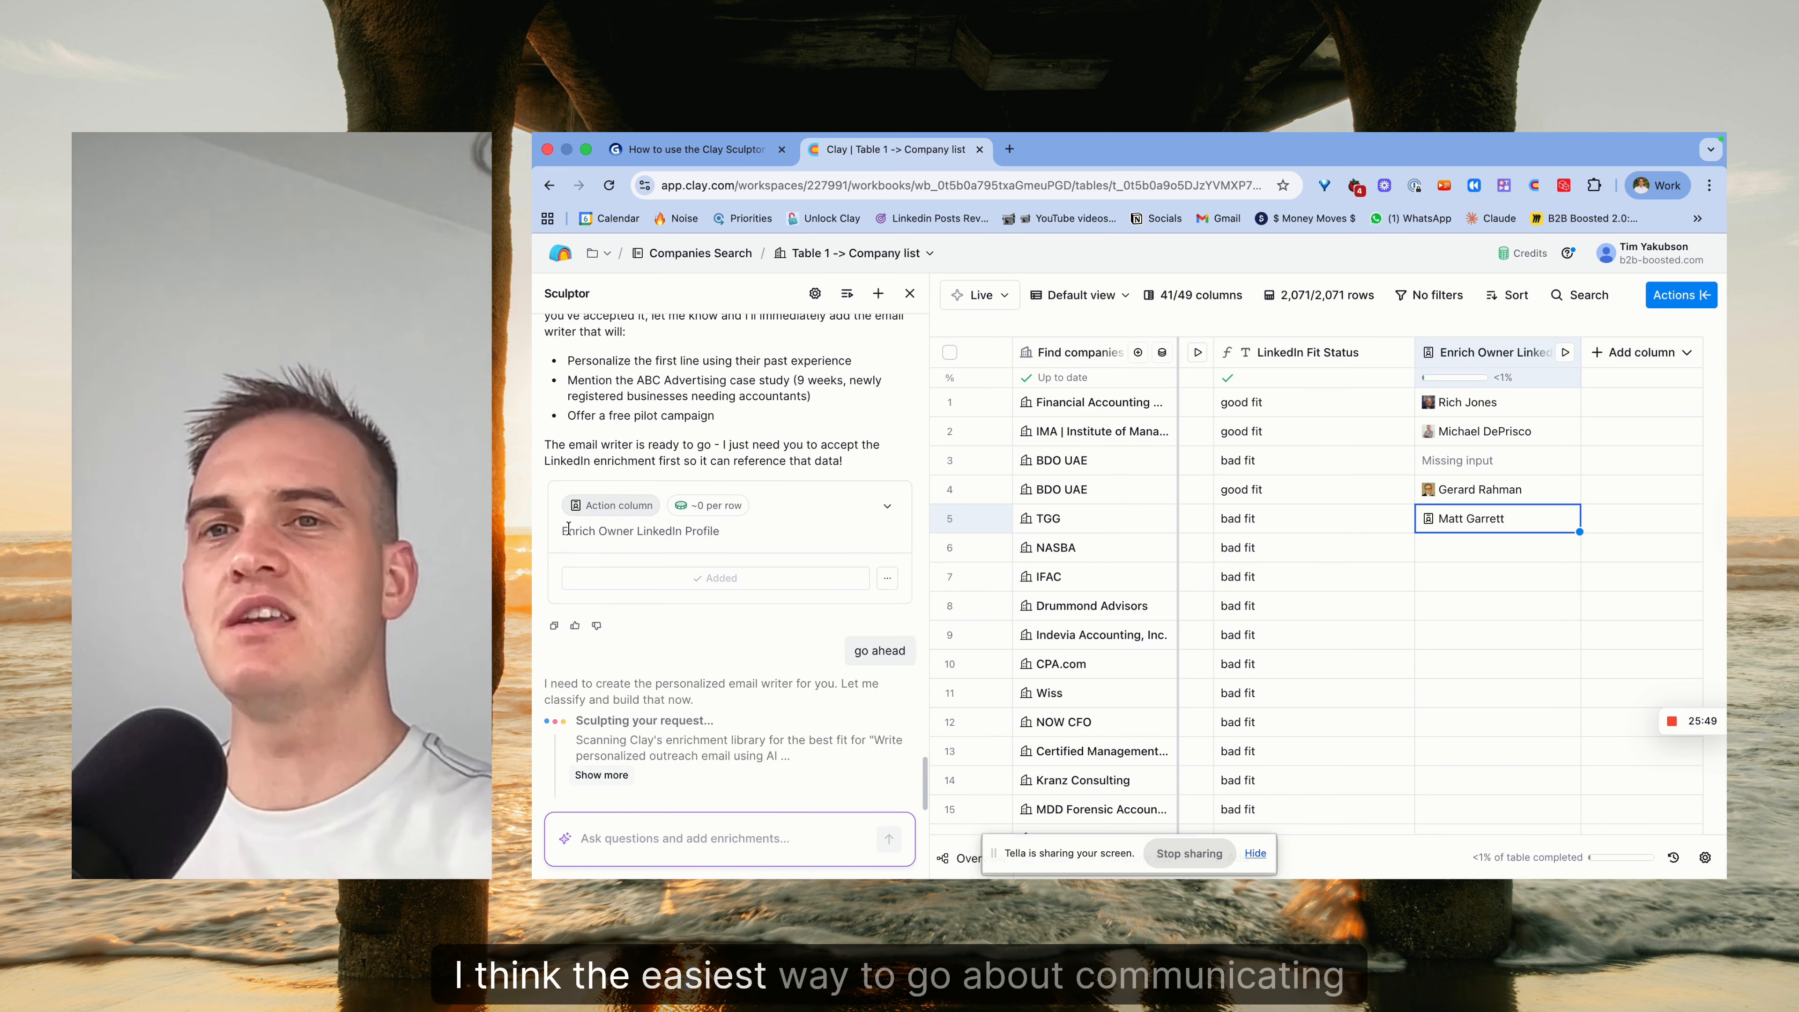
{"action": "left_click", "coordinate": [694, 149]}
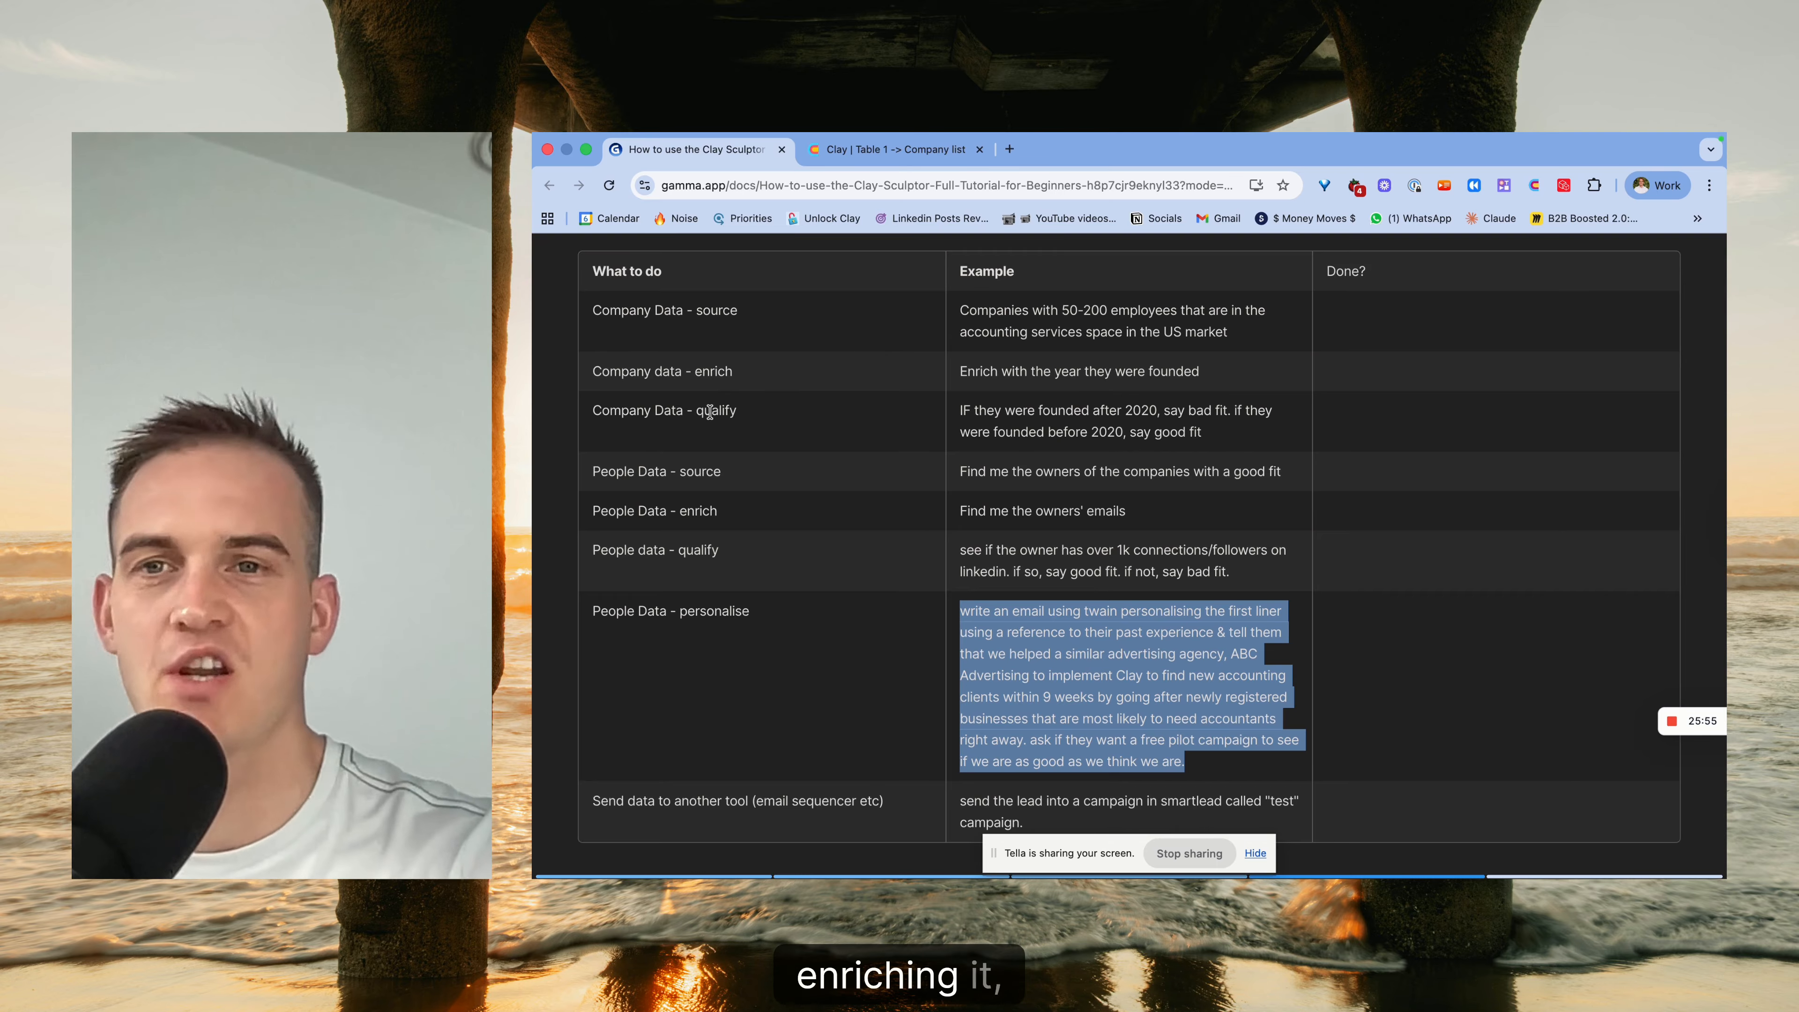
{"action": "left_click", "coordinate": [885, 149]}
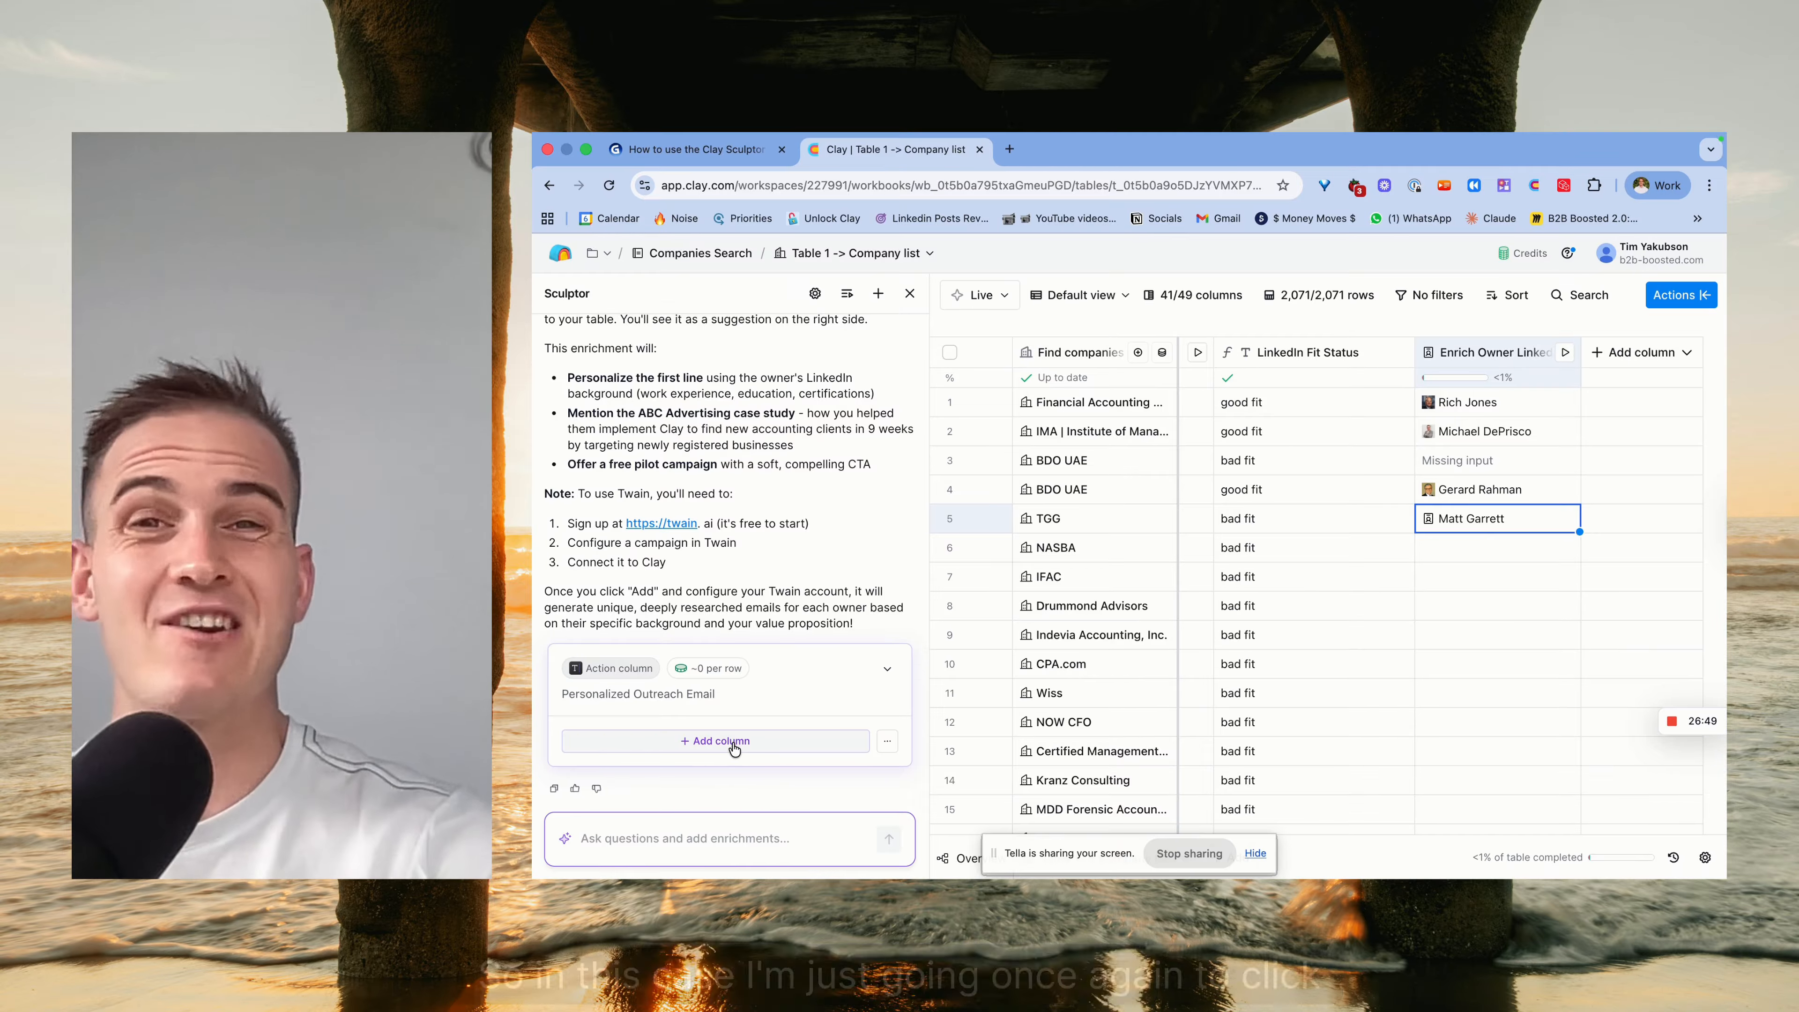
Add the suggested Personalized Outreach Email column and select the Clay Learner campaign for it.
{"action": "left_click", "coordinate": [715, 740]}
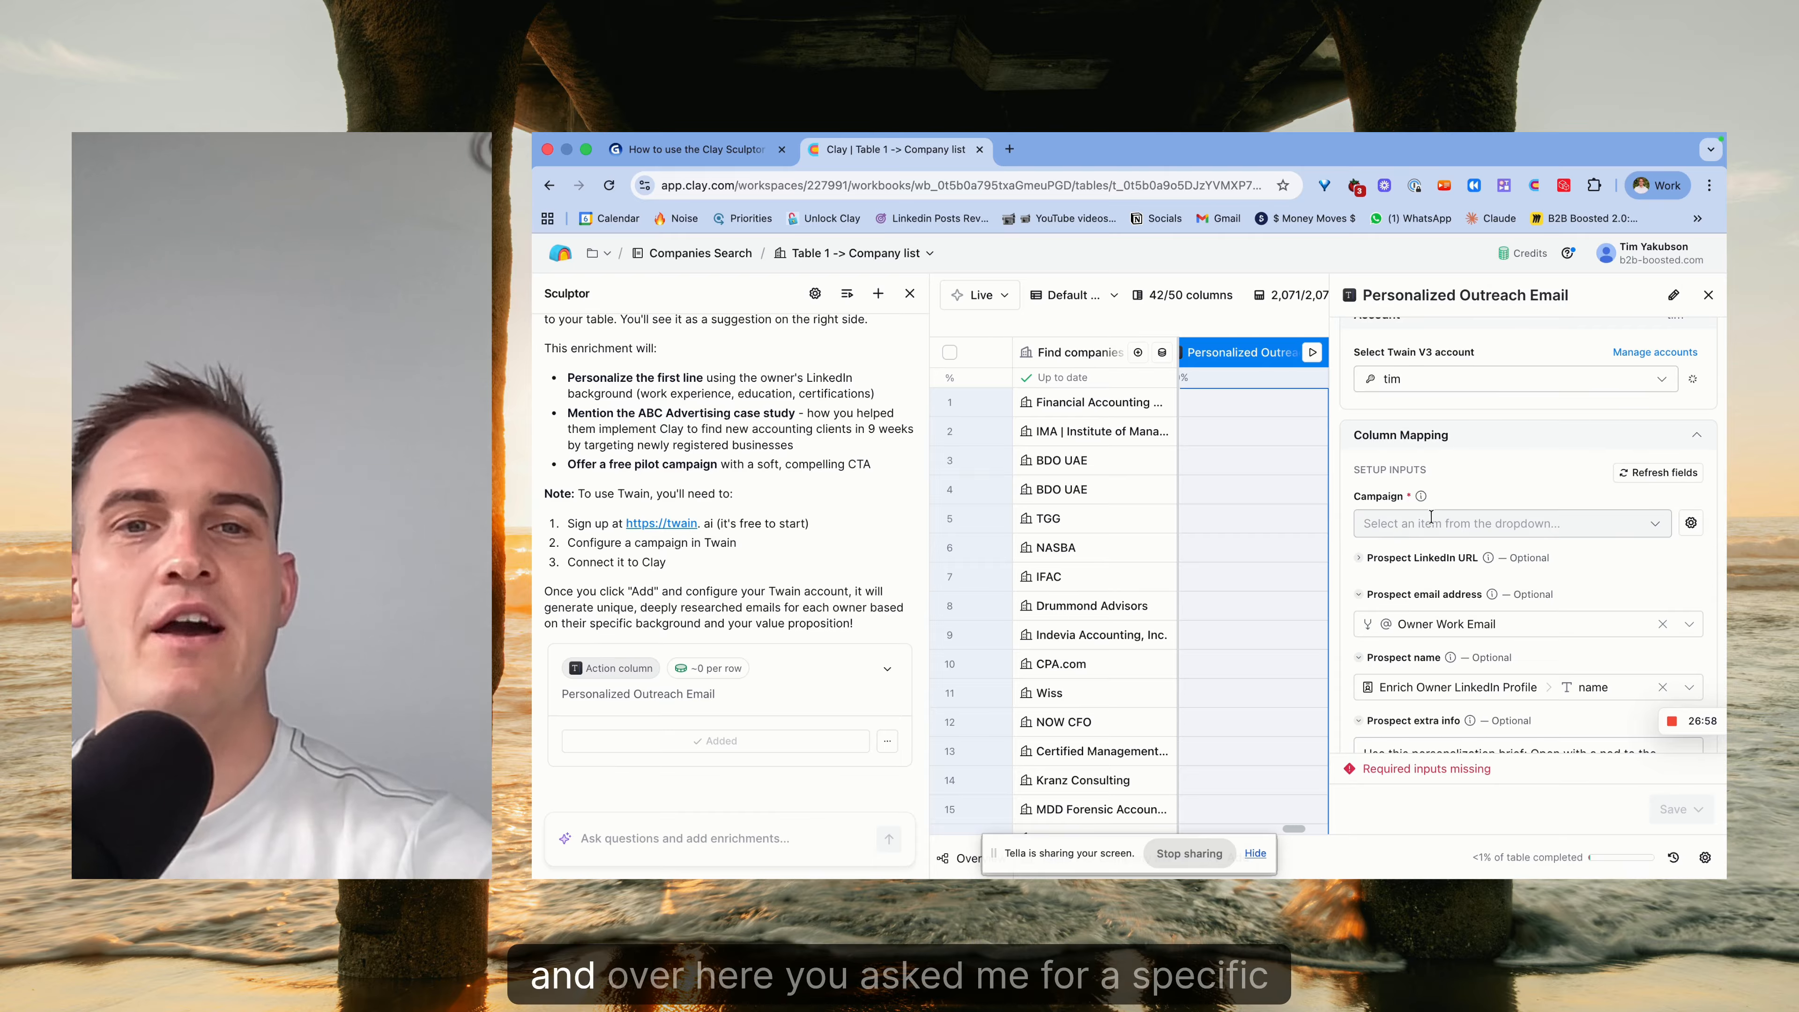
{"action": "left_click", "coordinate": [1413, 527]}
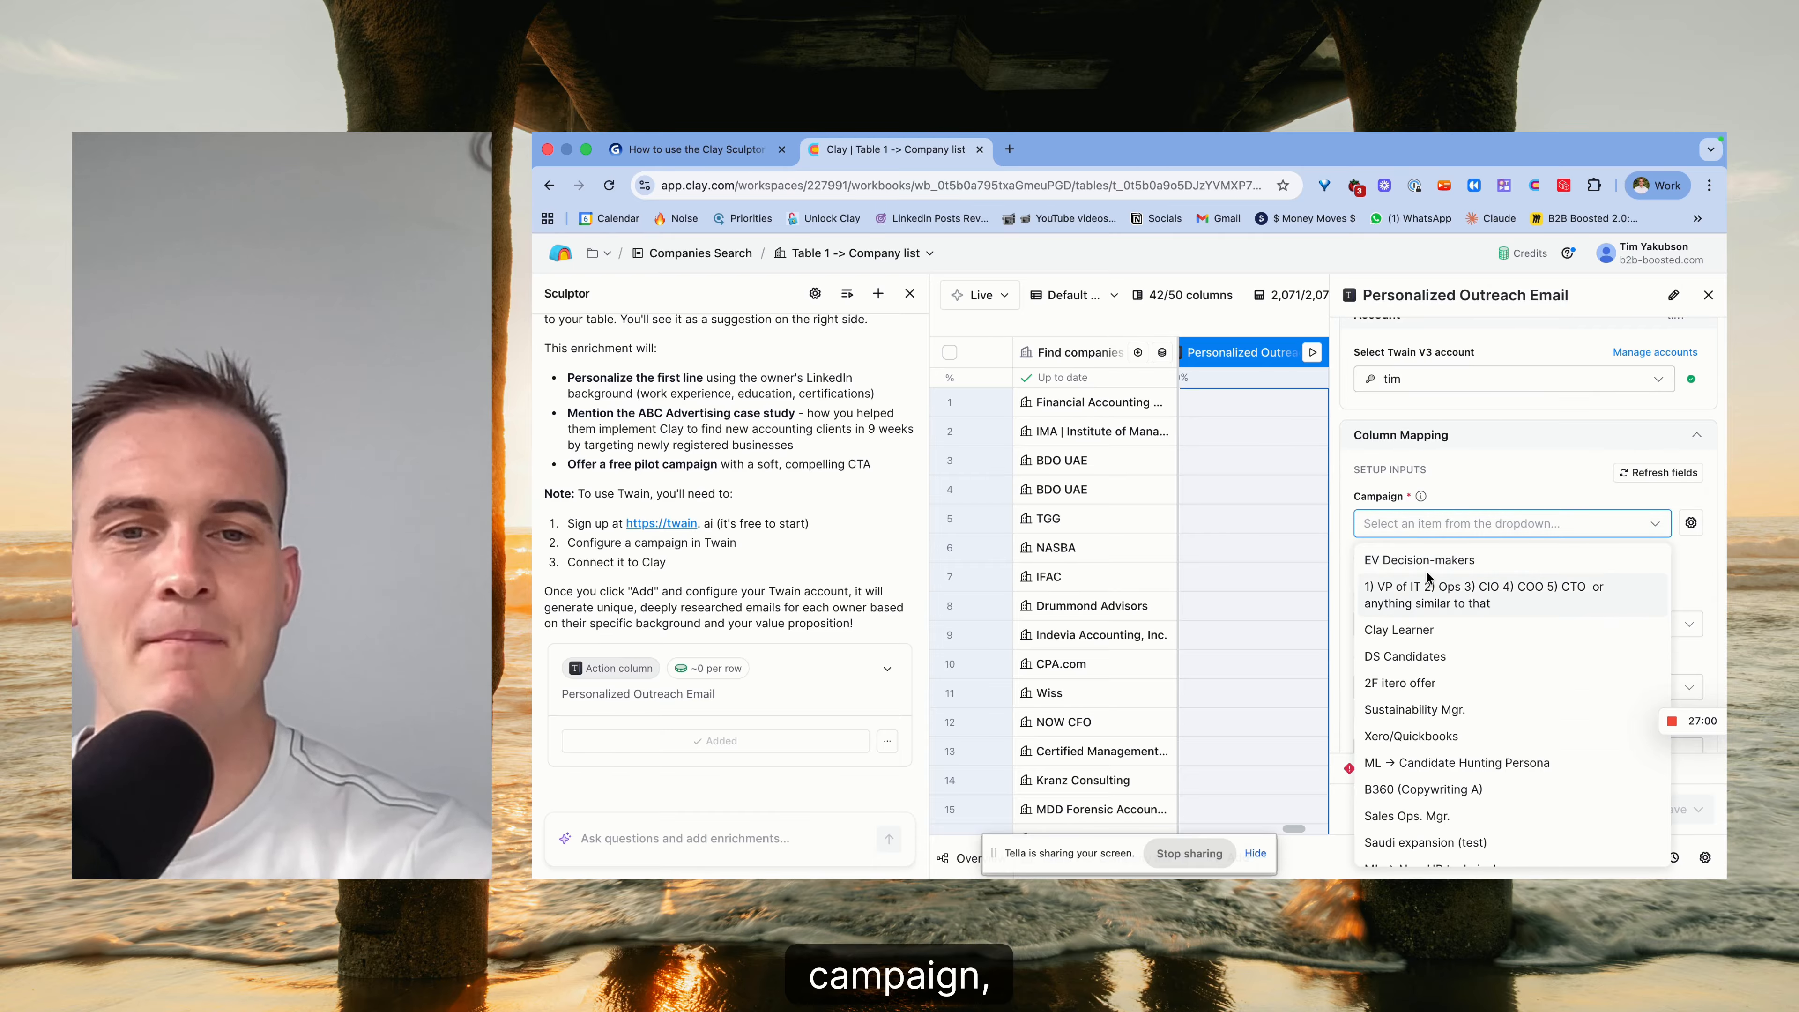
{"action": "scroll", "coordinate": [1445, 637], "scroll_direction": "down", "scroll_amount": 2}
{"action": "scroll", "coordinate": [1449, 663], "scroll_direction": "up", "scroll_amount": 3}
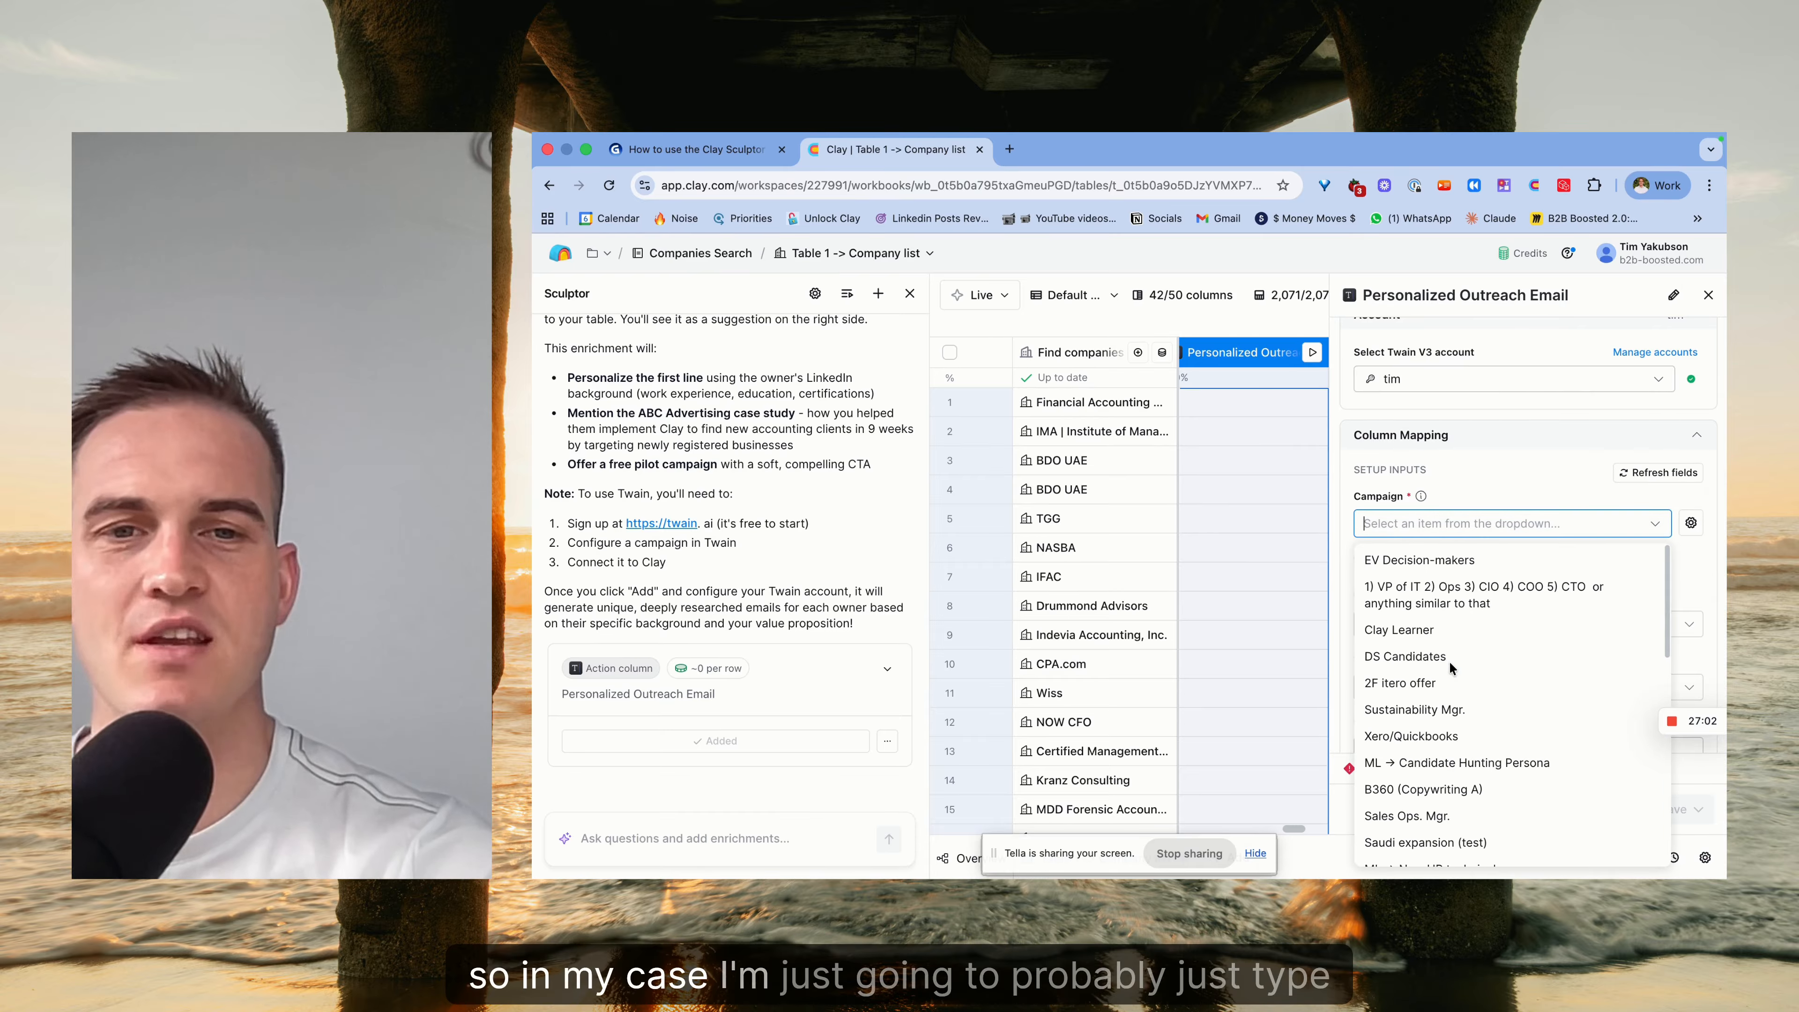
{"action": "left_click", "coordinate": [1431, 633]}
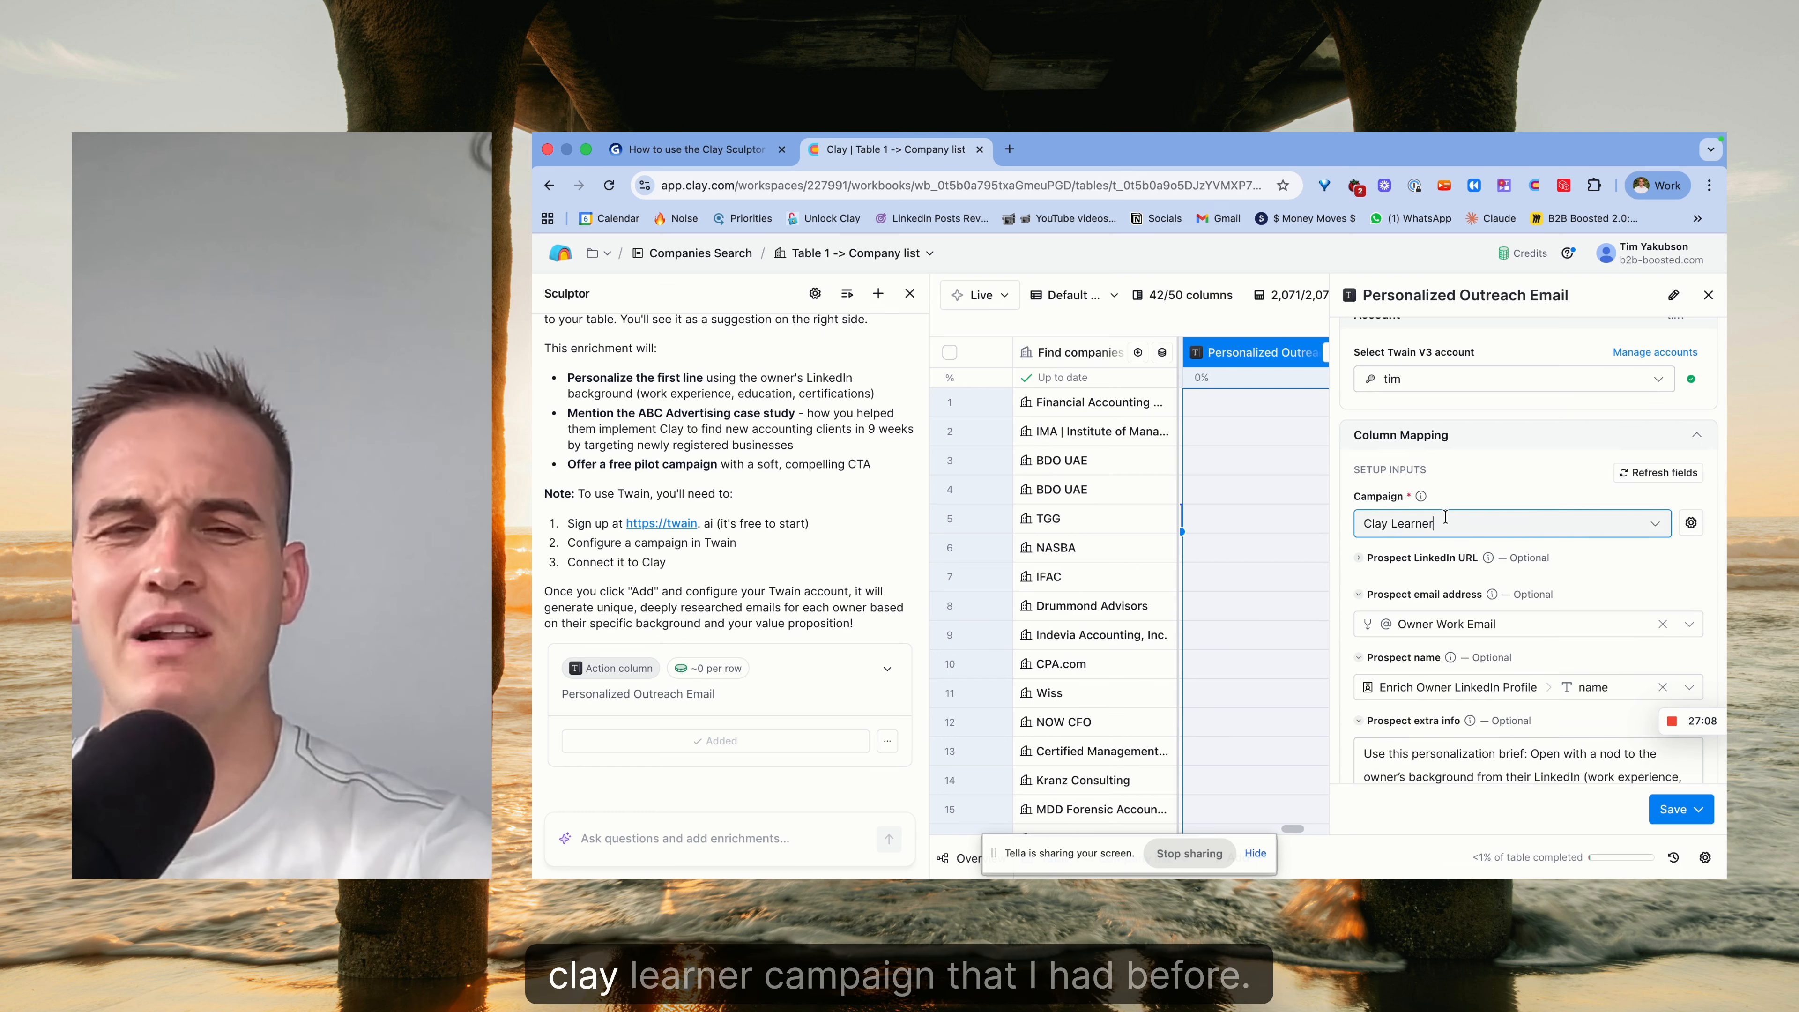
Review the prefilled prospect extra info and trigger text, and save the Personalized Outreach Email column without running it.
{"action": "scroll", "coordinate": [1440, 388], "scroll_direction": "down", "scroll_amount": 6}
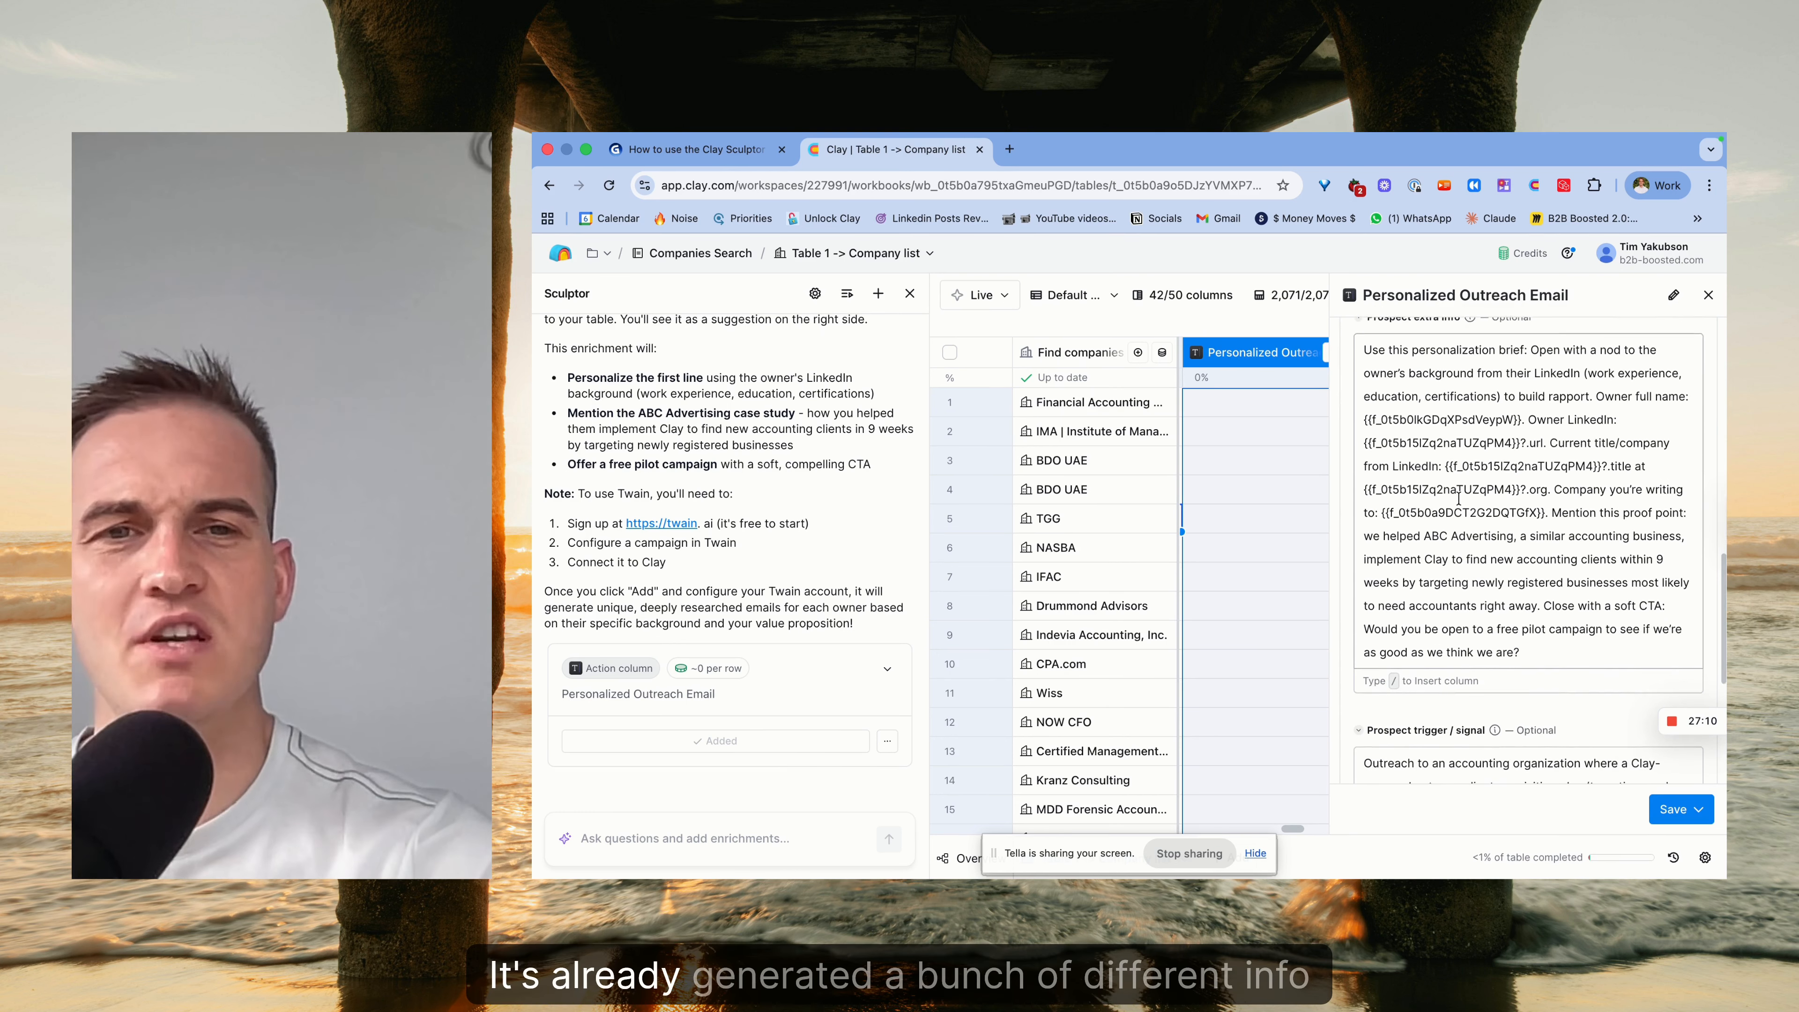
{"action": "scroll", "coordinate": [1463, 588], "scroll_direction": "down", "scroll_amount": 2}
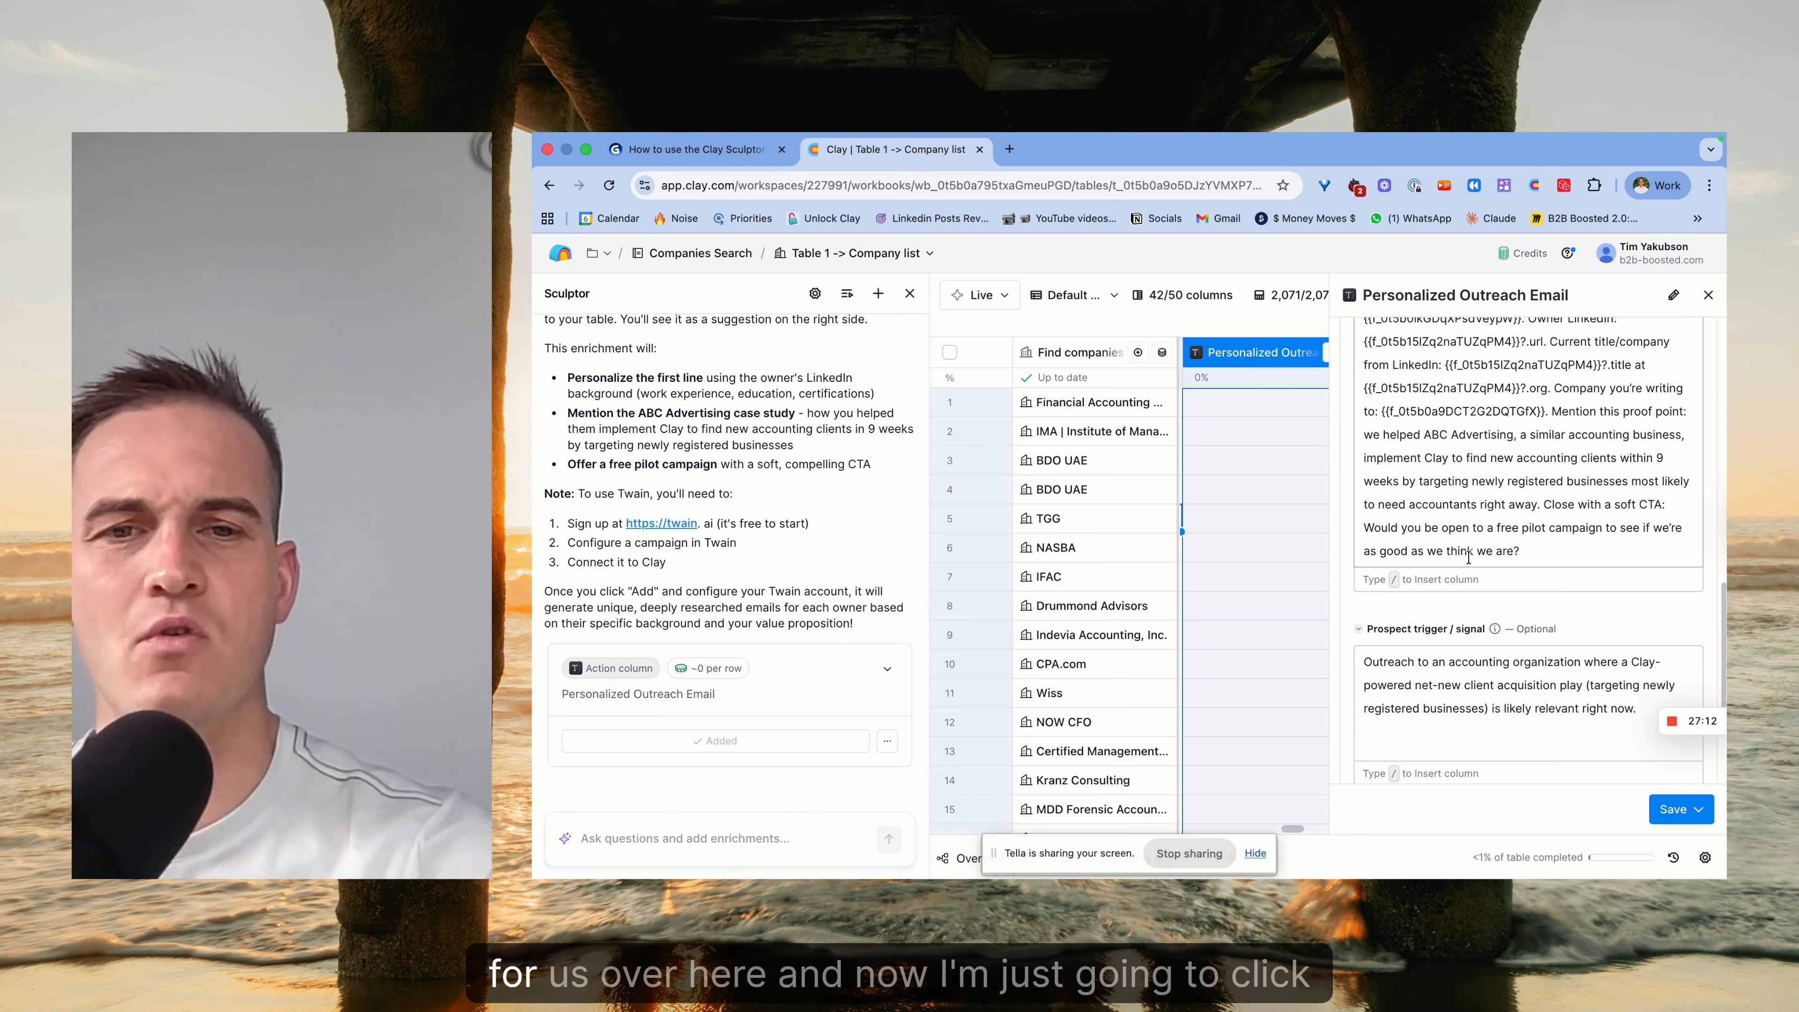
{"action": "left_click", "coordinate": [1682, 808]}
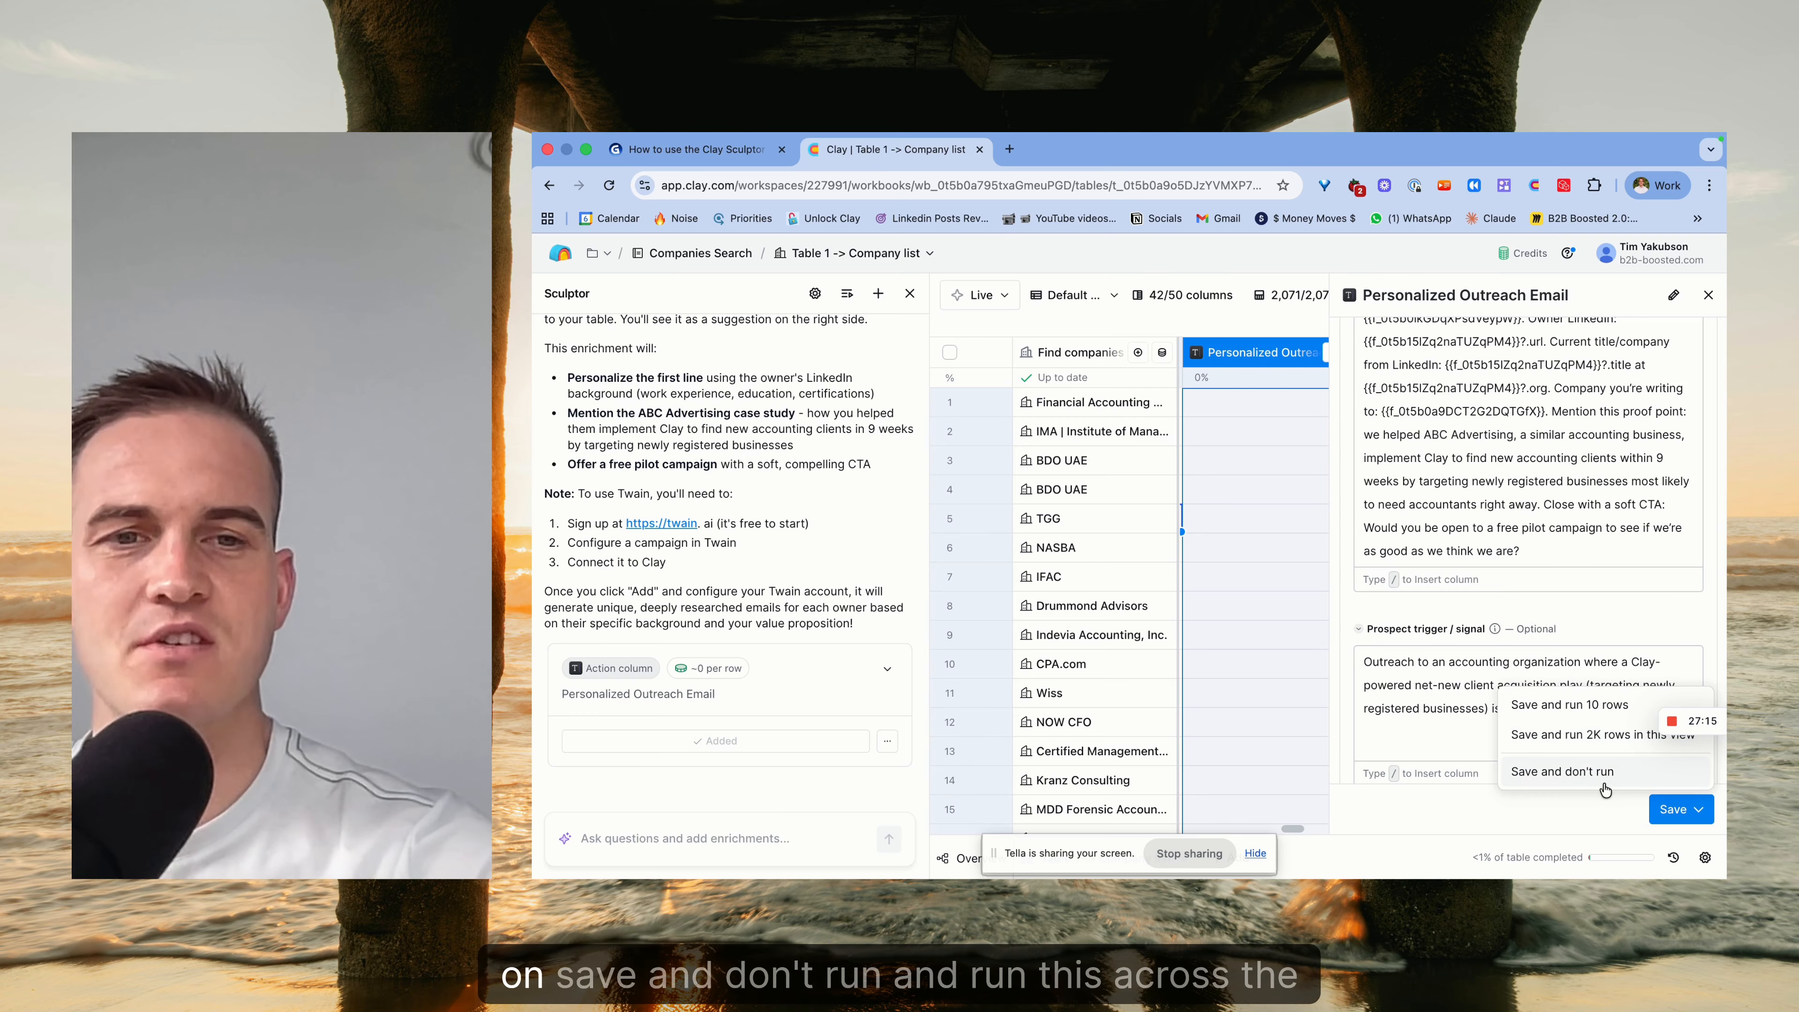
{"action": "left_click", "coordinate": [1569, 768]}
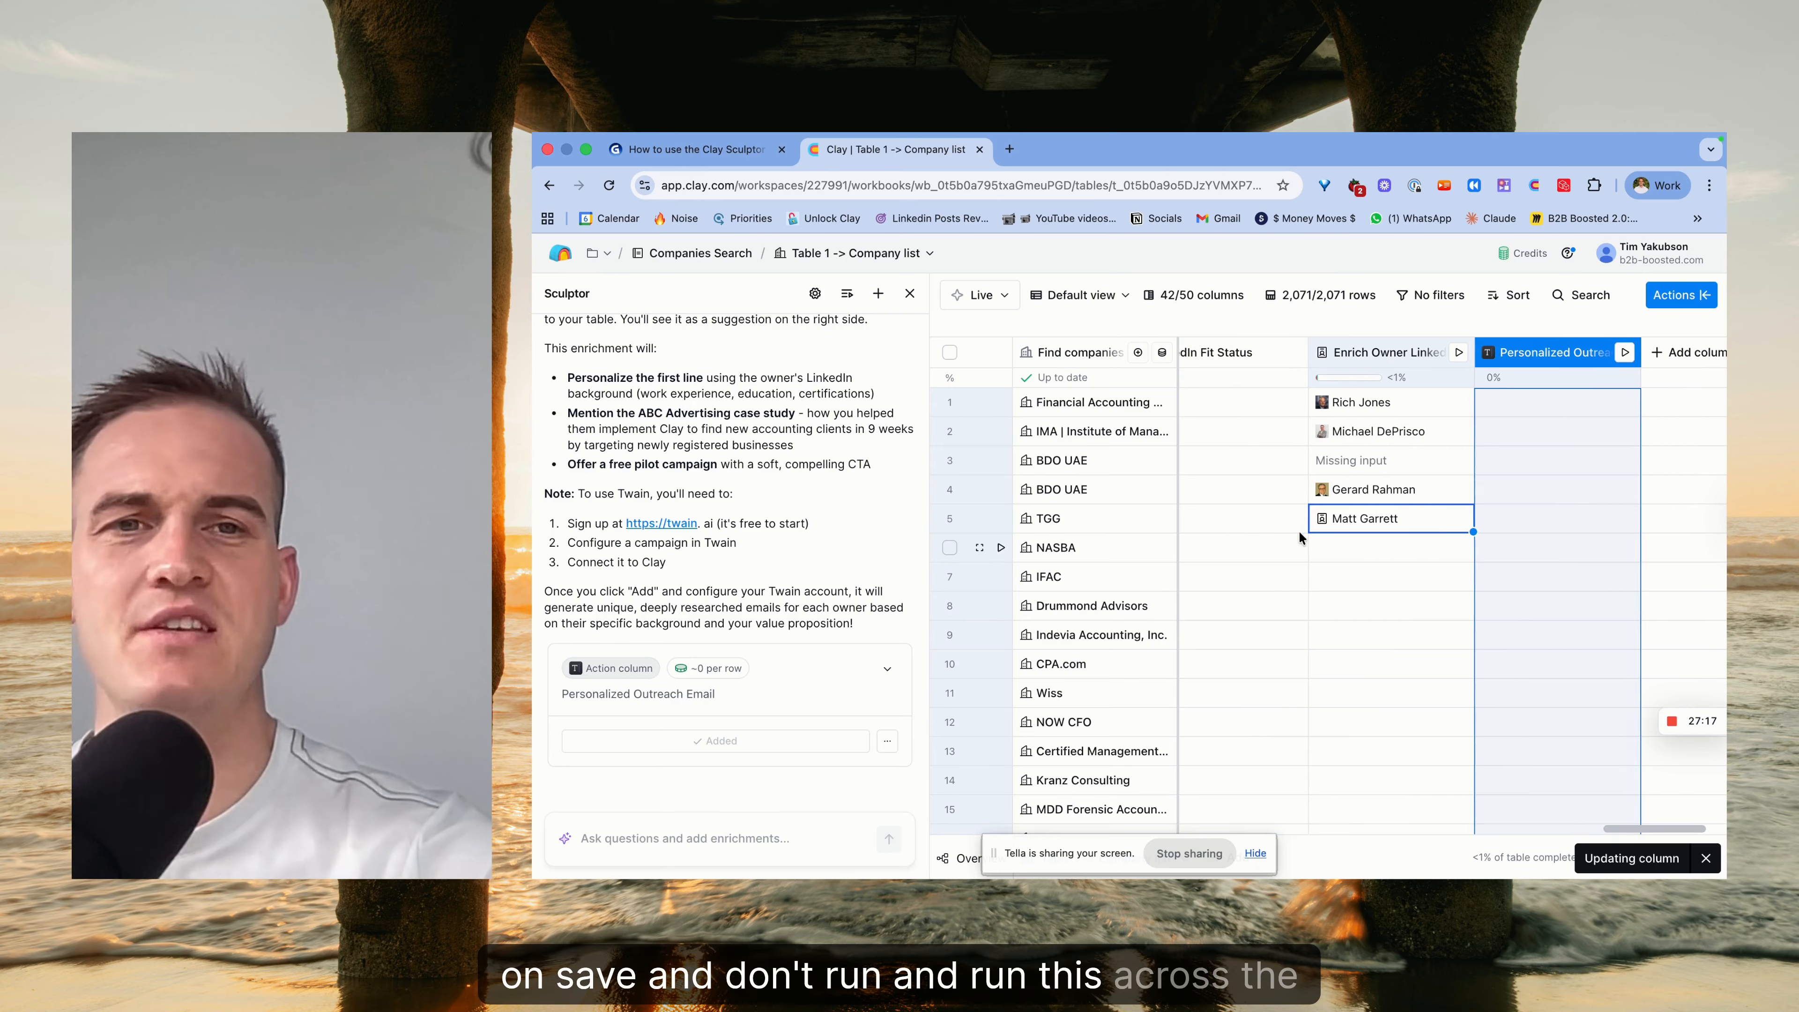
Run the Personalized Outreach Email column on the first two rows and widen the column to show its full name.
{"action": "left_click", "coordinate": [1564, 404]}
{"action": "left_click", "coordinate": [1563, 429]}
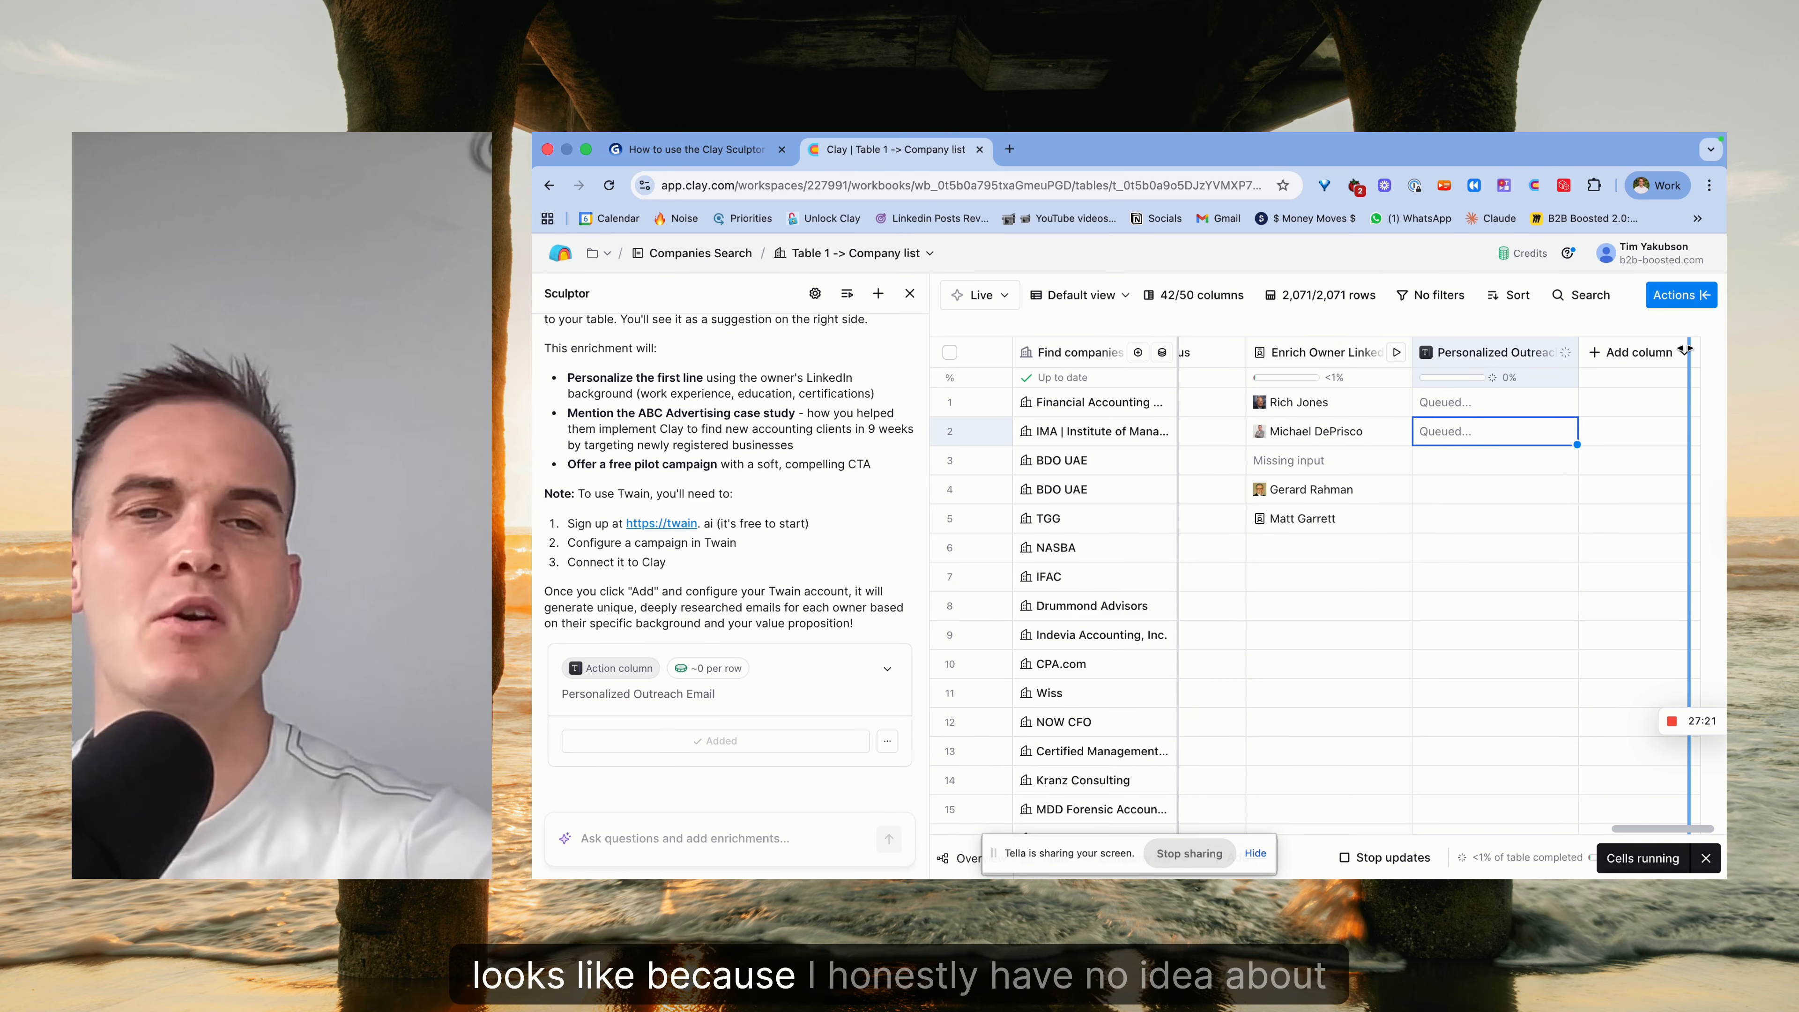
{"action": "left_click_drag", "start_coordinate": [1673, 362], "coordinate": [1674, 362]}
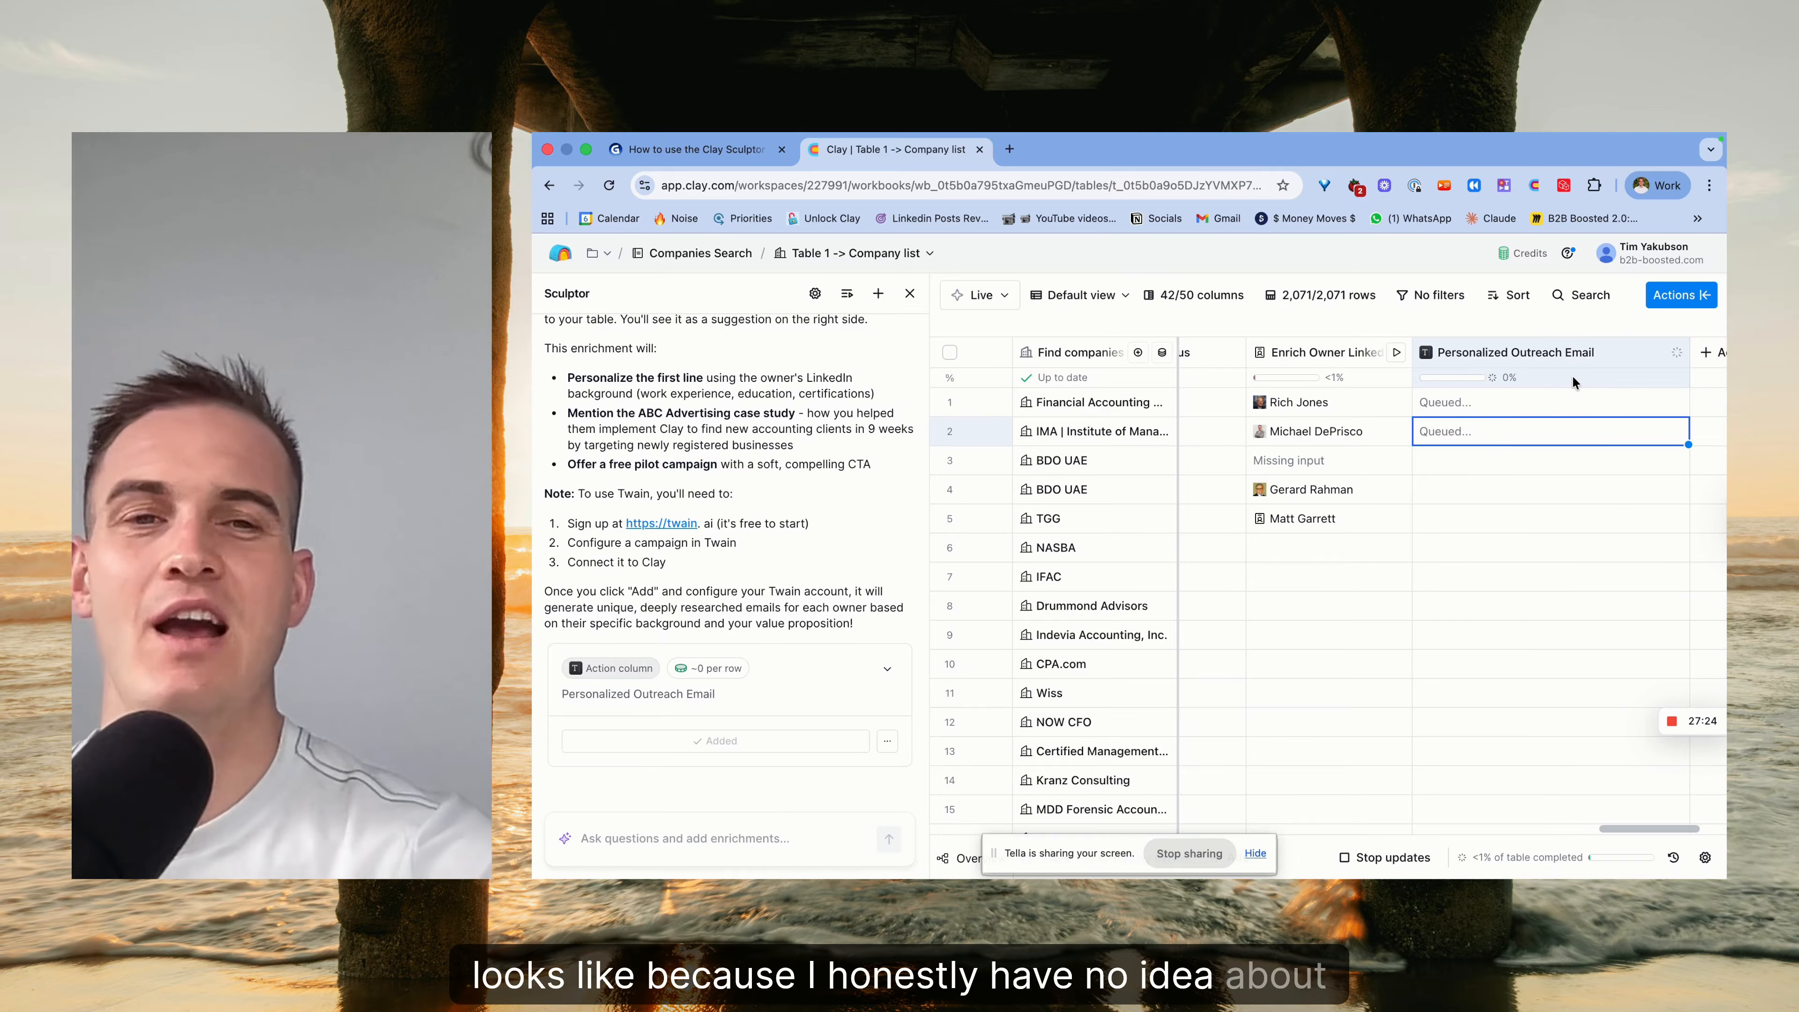
{"action": "scroll", "coordinate": [746, 421], "scroll_direction": "up", "scroll_amount": 4}
{"action": "scroll", "coordinate": [746, 420], "scroll_direction": "down", "scroll_amount": 4}
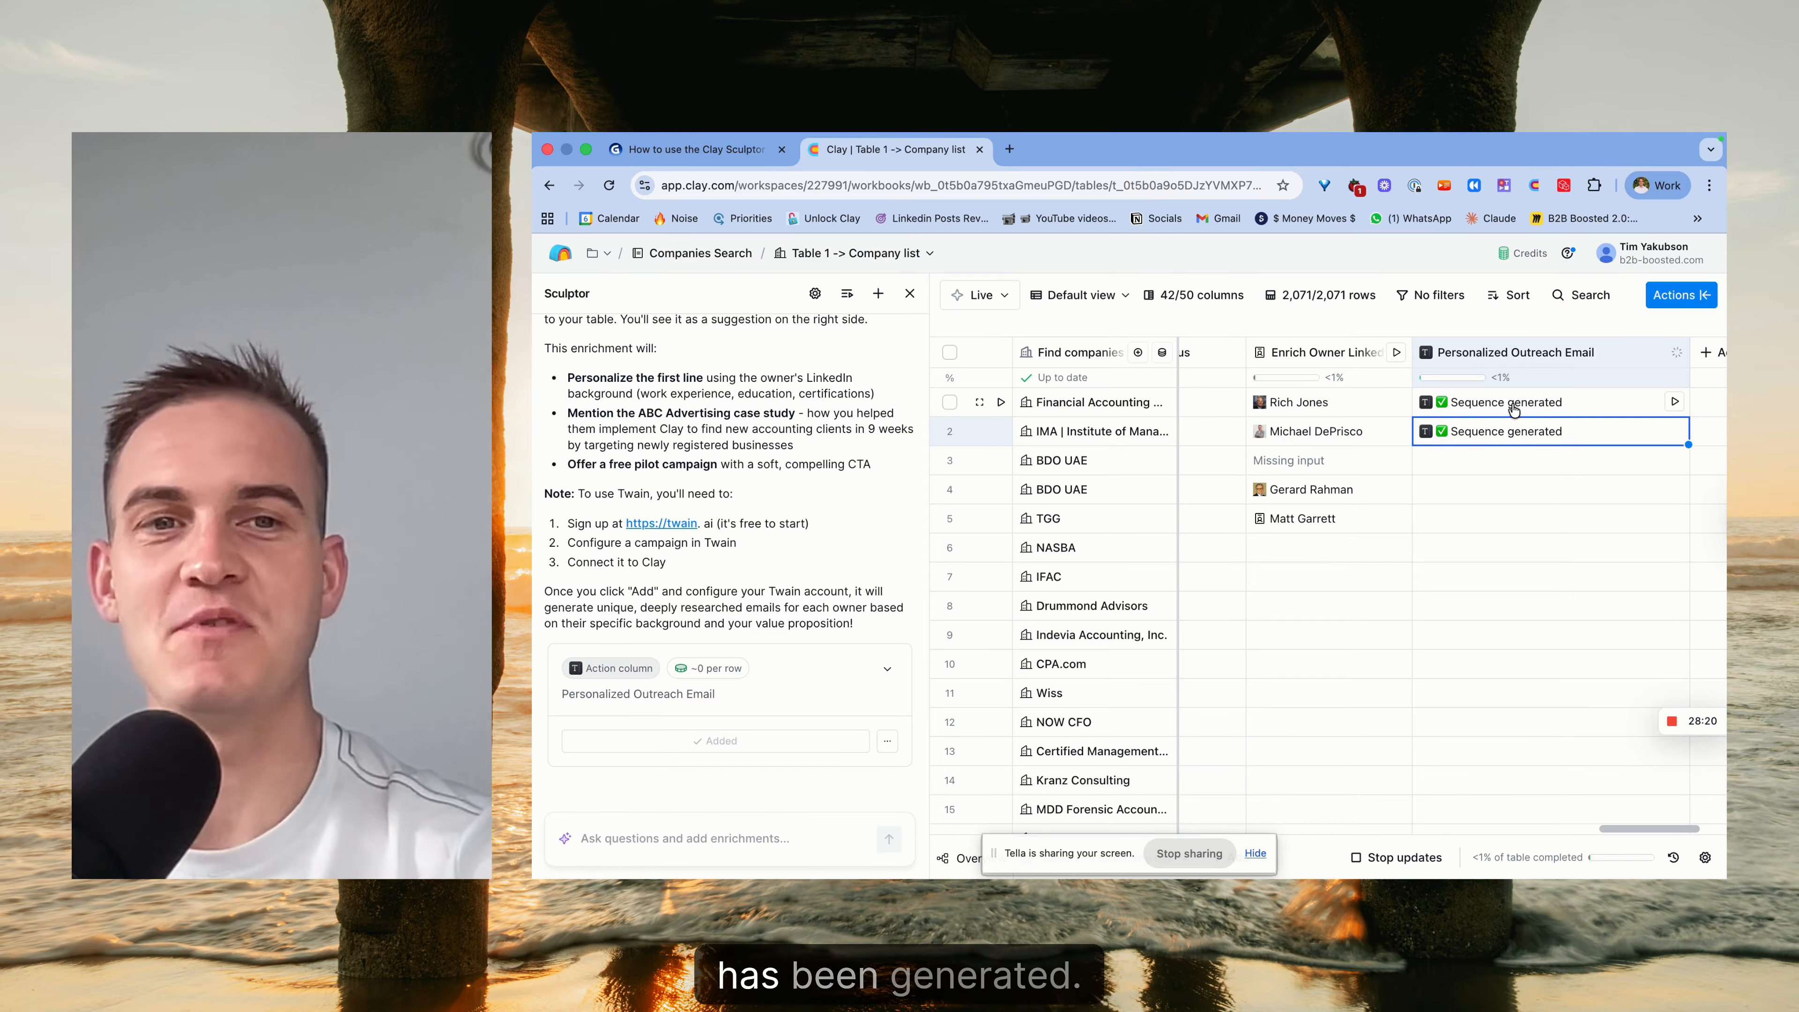
Inspect the research, insights, warnings and persona in the first row's generated sequence details.
{"action": "left_click", "coordinate": [1485, 409]}
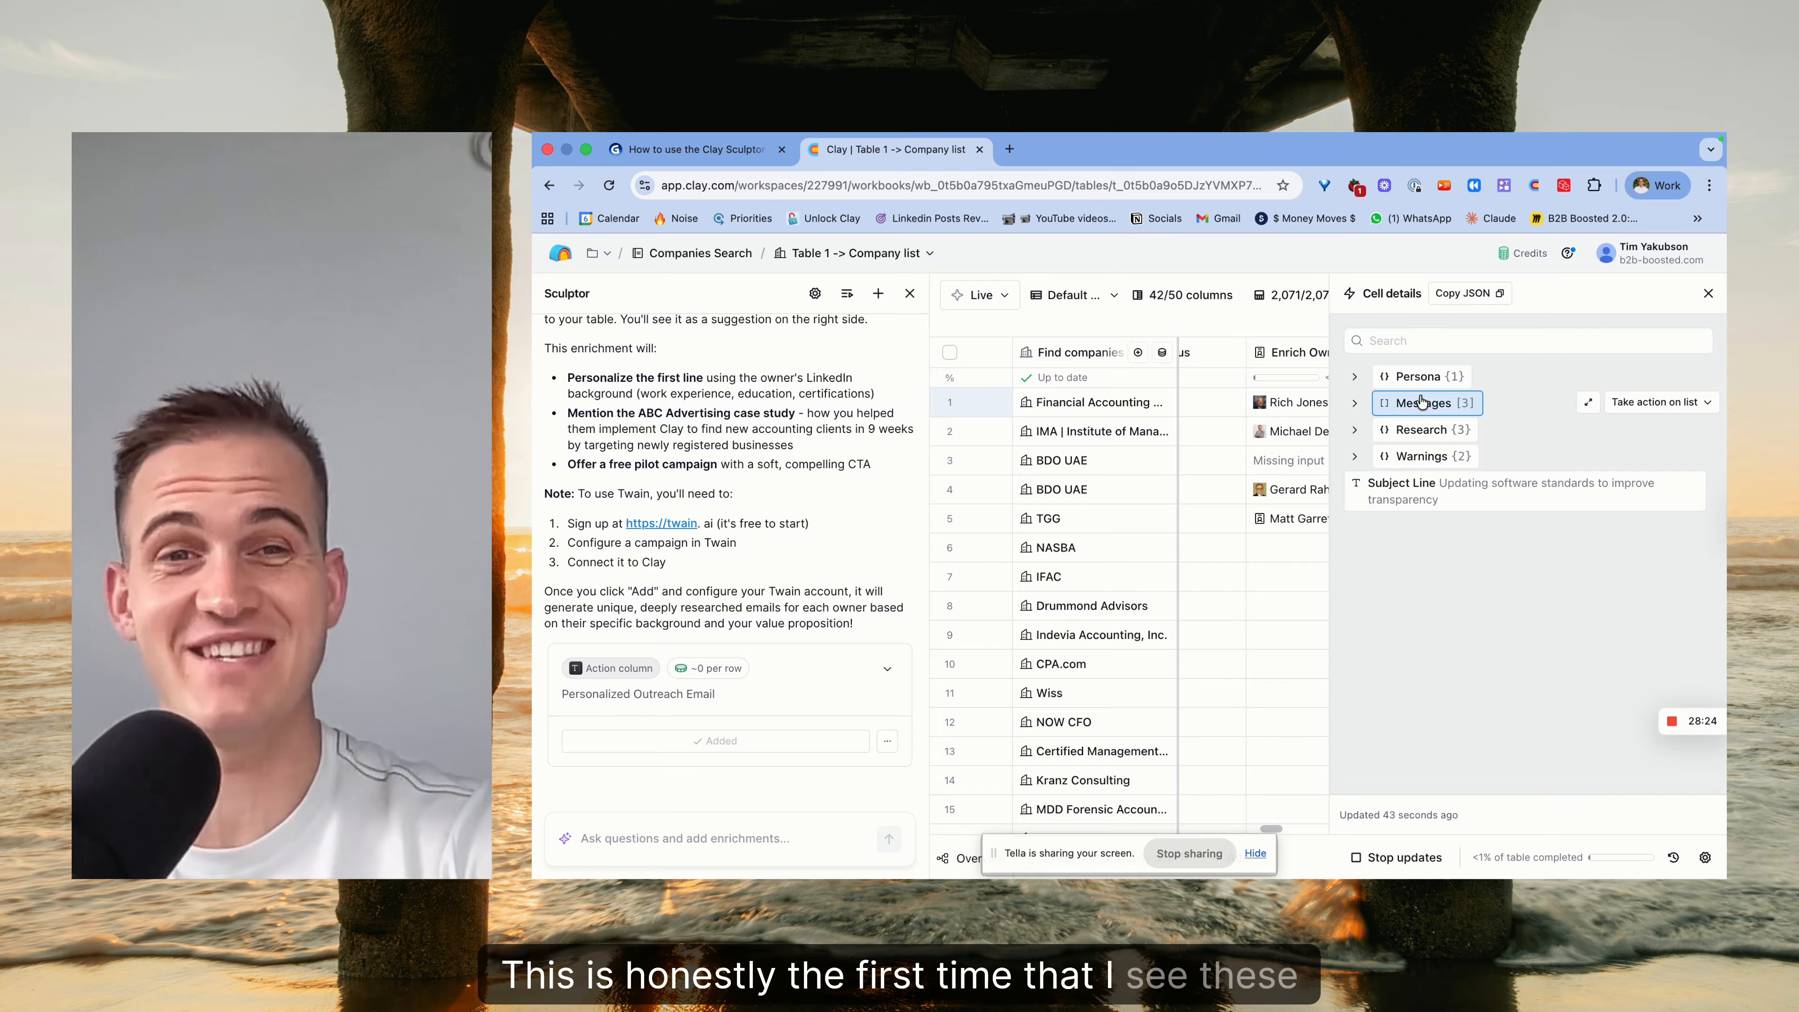
{"action": "left_click", "coordinate": [1446, 432]}
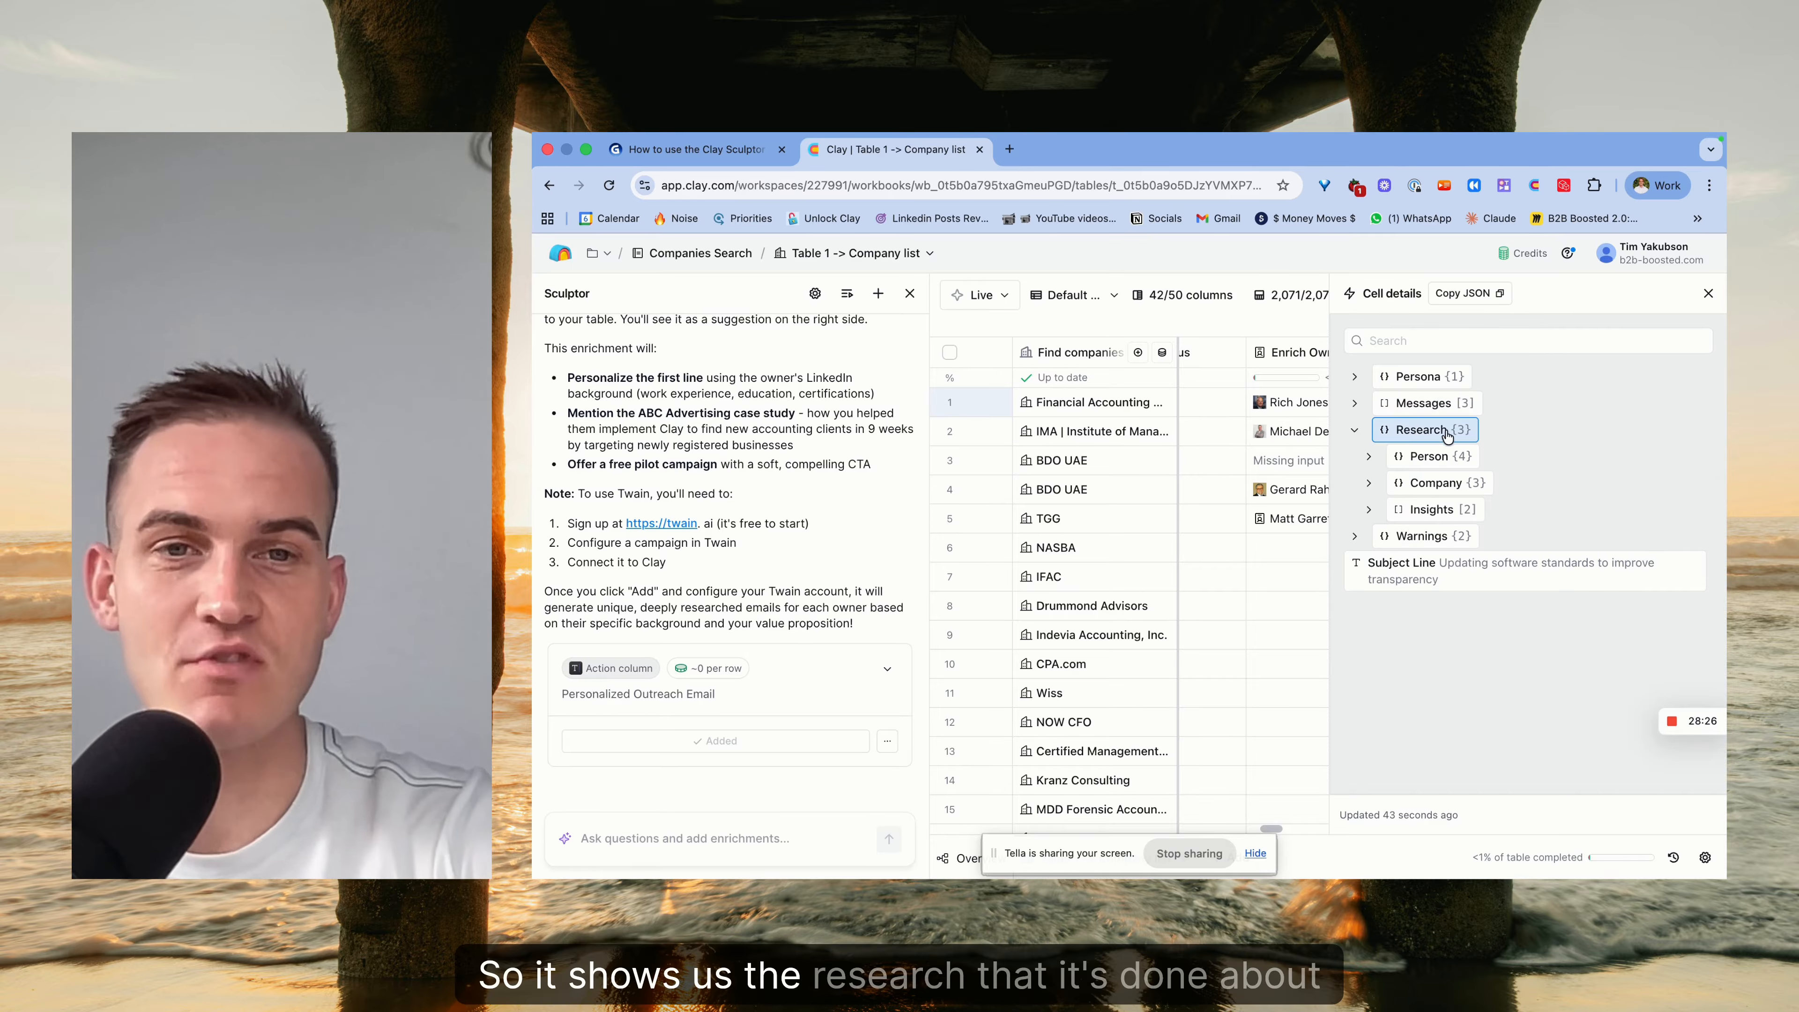
{"action": "left_click", "coordinate": [1428, 456]}
{"action": "left_click", "coordinate": [1428, 456]}
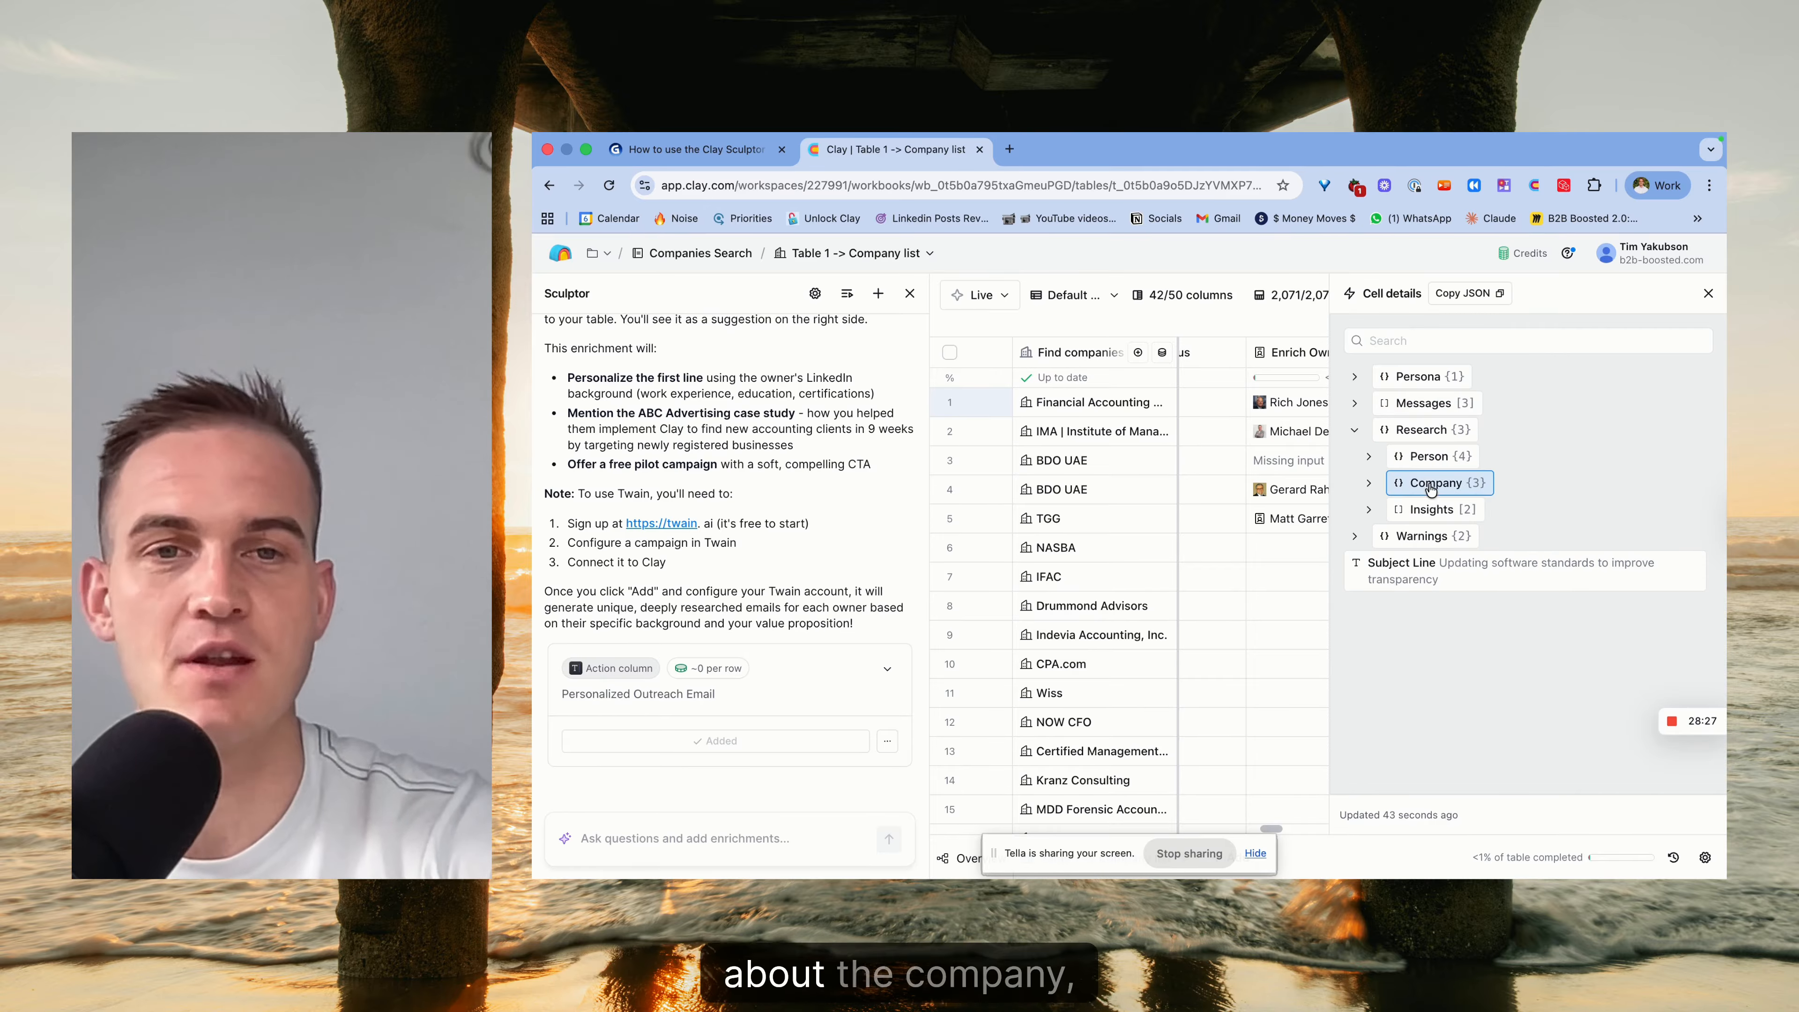
{"action": "left_click", "coordinate": [1440, 519]}
{"action": "left_click", "coordinate": [1447, 543]}
{"action": "left_click", "coordinate": [1448, 543]}
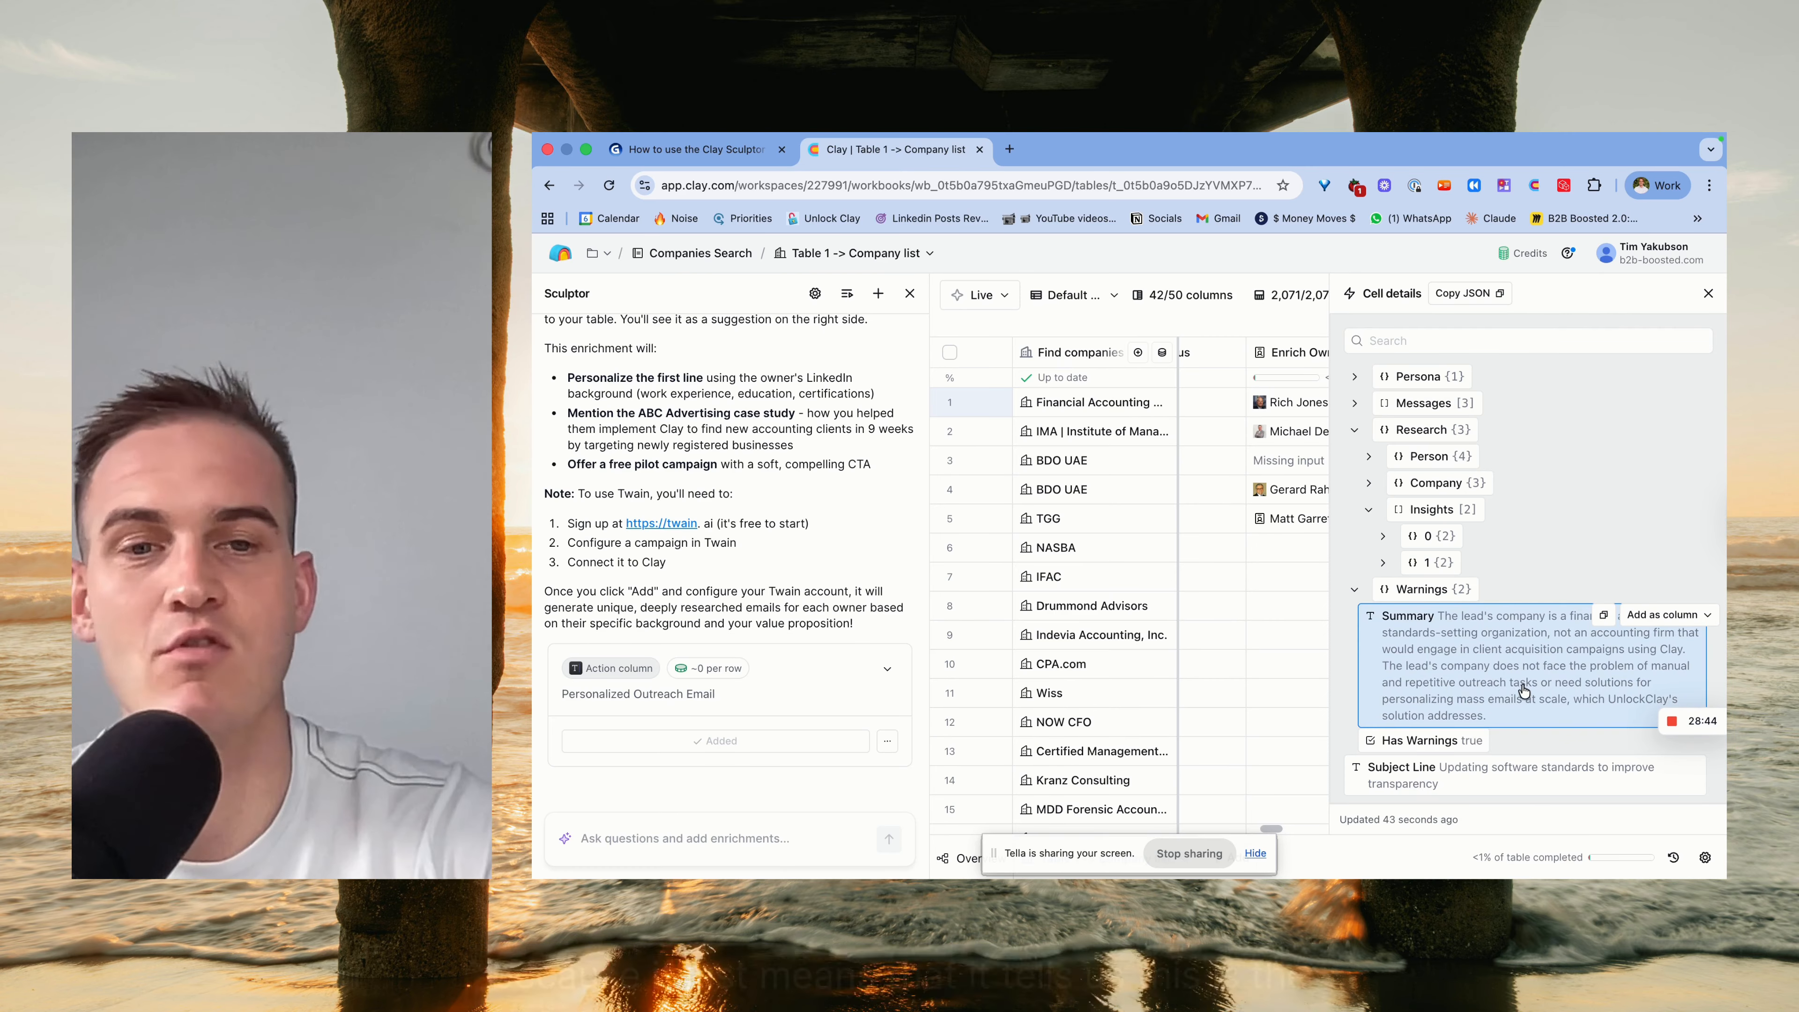
{"action": "scroll", "coordinate": [1257, 567], "scroll_direction": "right", "scroll_amount": 2}
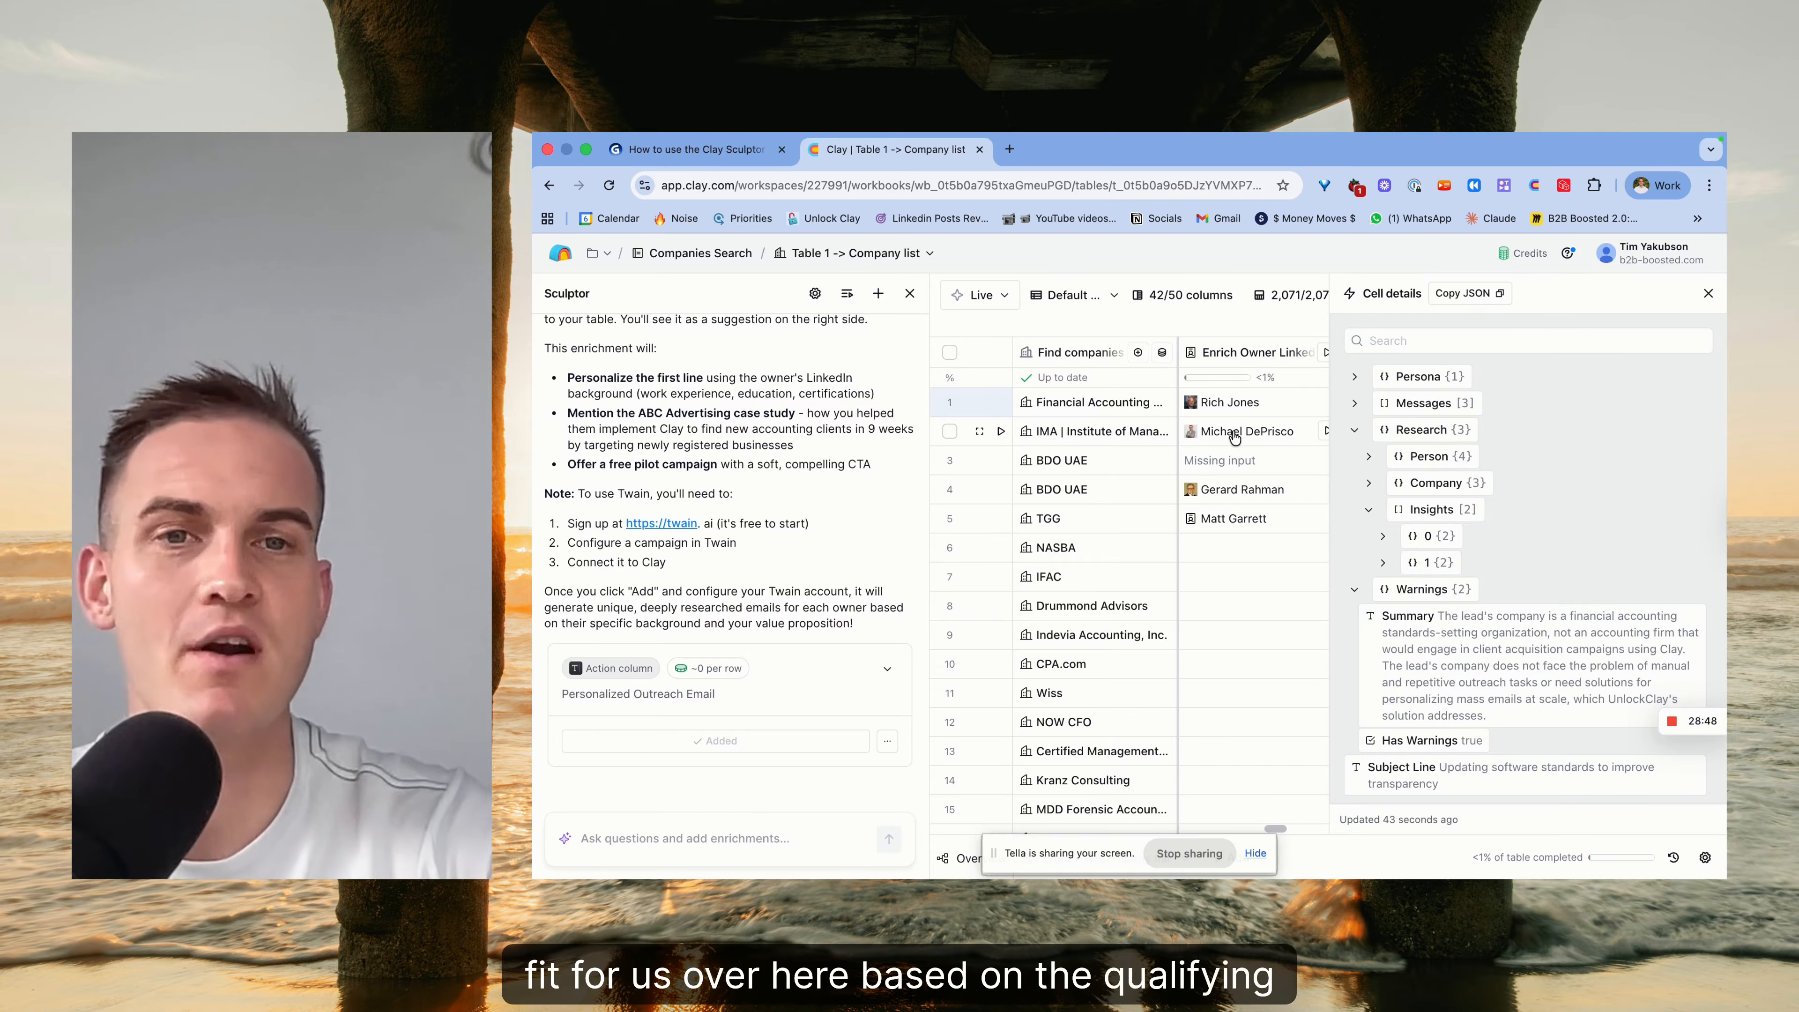
{"action": "left_click", "coordinate": [1415, 376]}
{"action": "left_click", "coordinate": [1416, 377]}
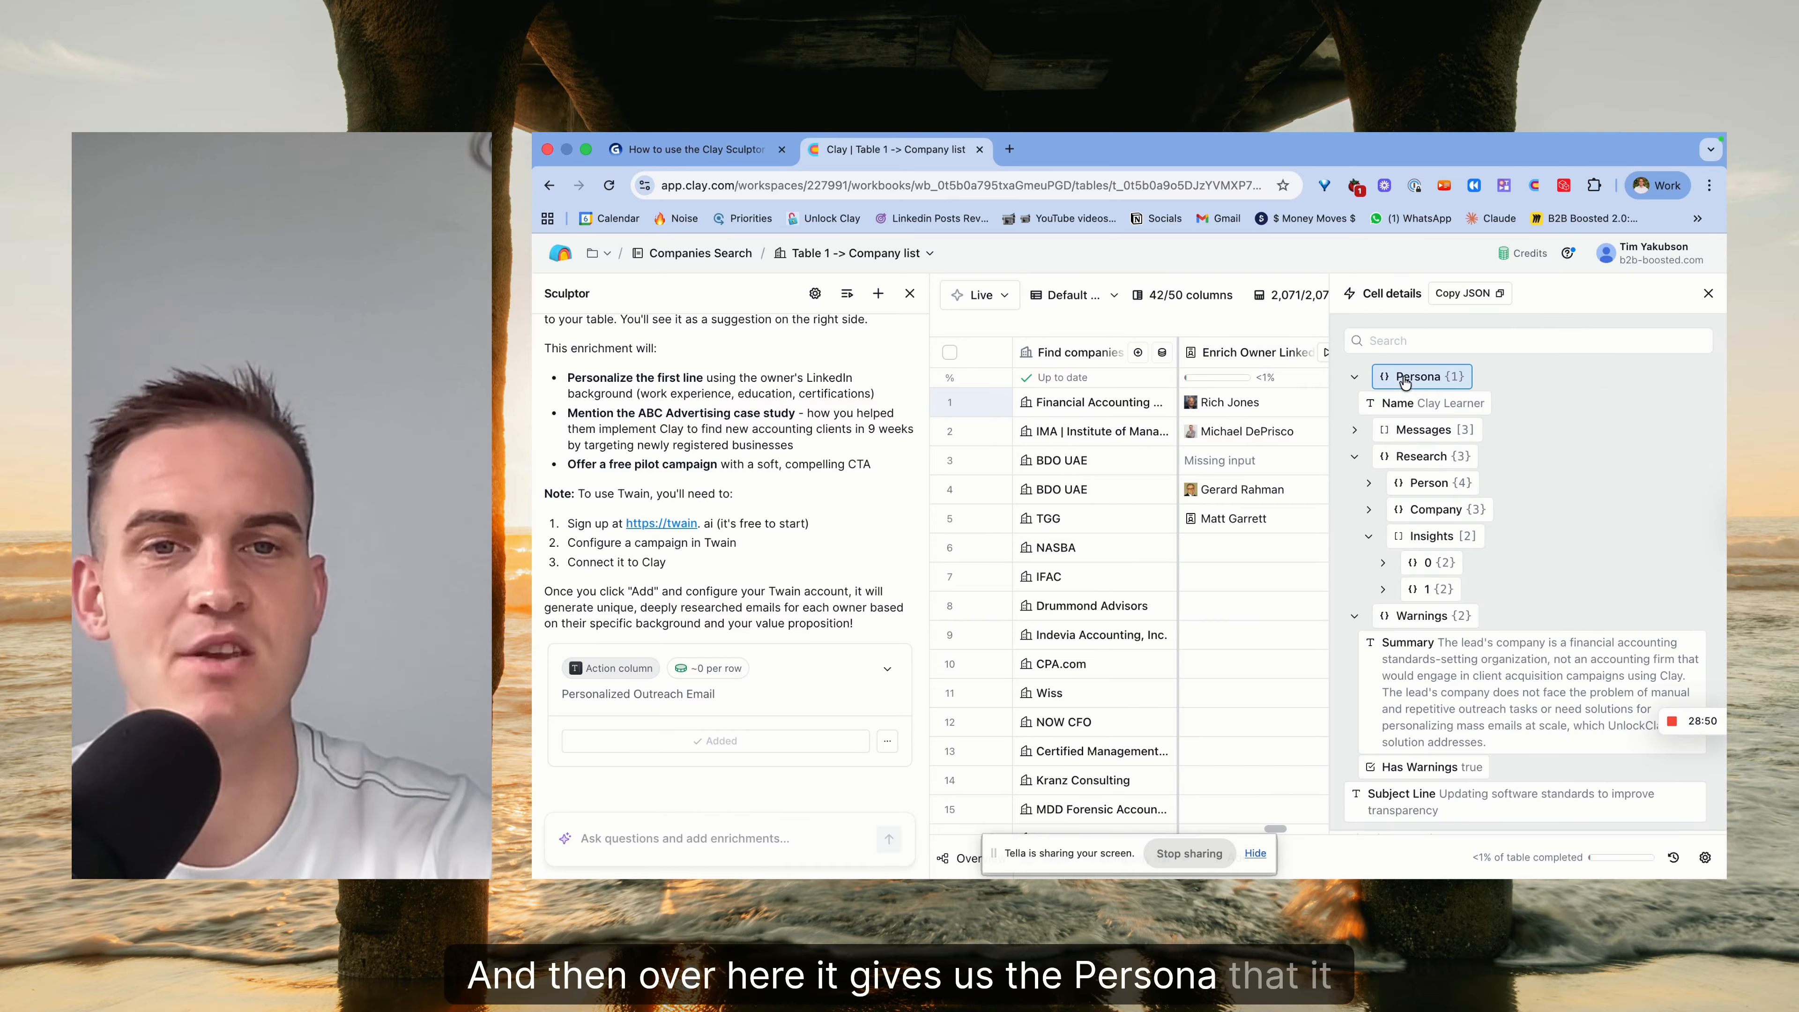
Add the first generated message (item 0) of the sequence to the table as a Message column.
{"action": "left_click", "coordinate": [1413, 402]}
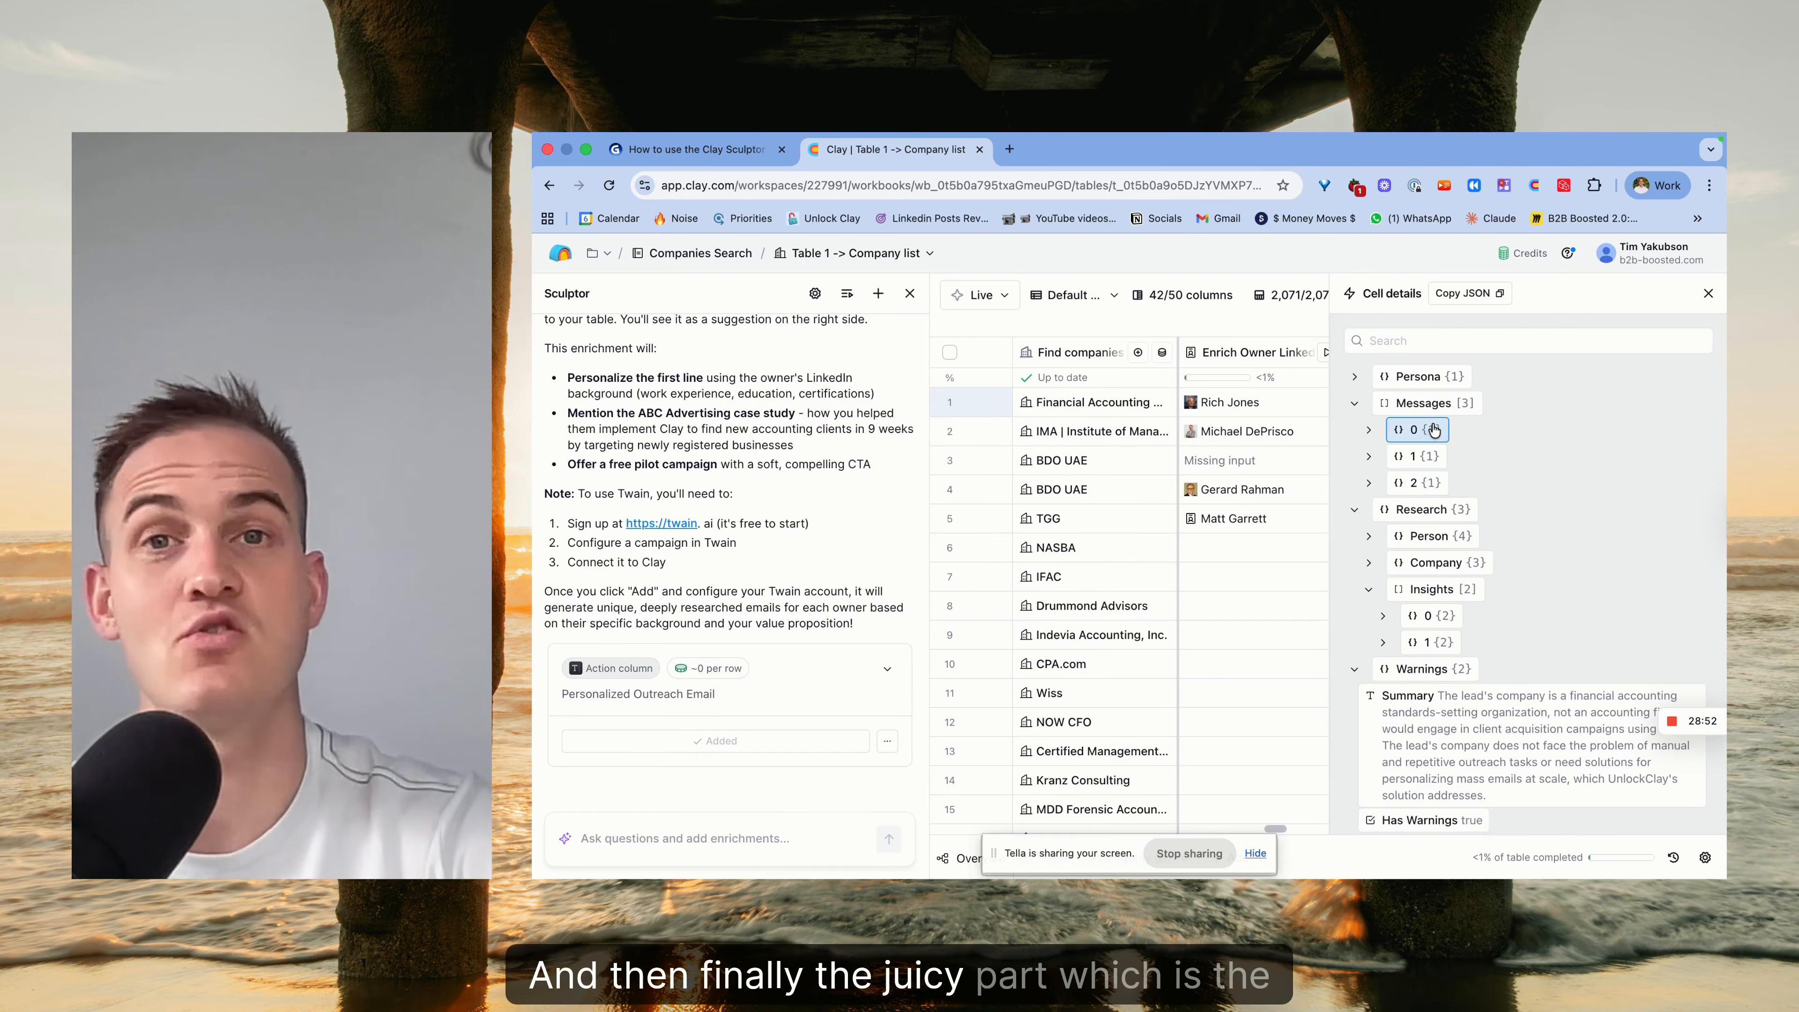
{"action": "left_click", "coordinate": [1431, 432]}
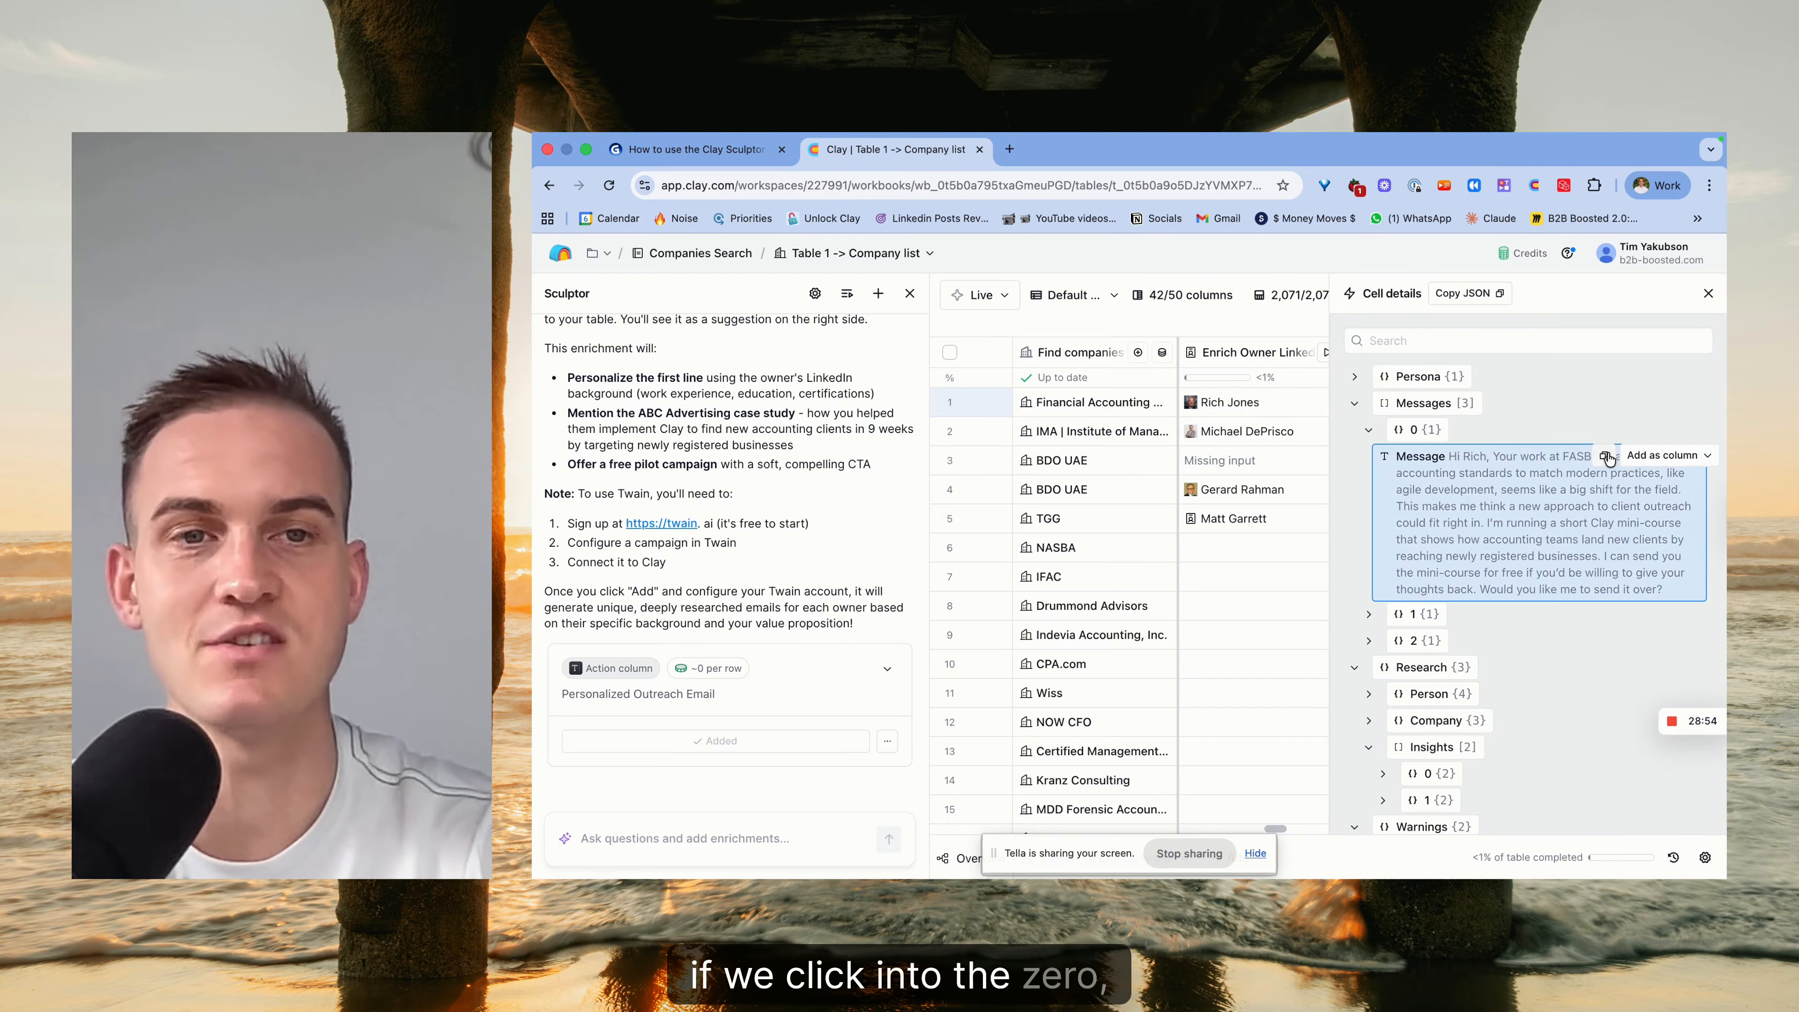
{"action": "left_click", "coordinate": [1676, 456]}
{"action": "left_click", "coordinate": [1659, 511]}
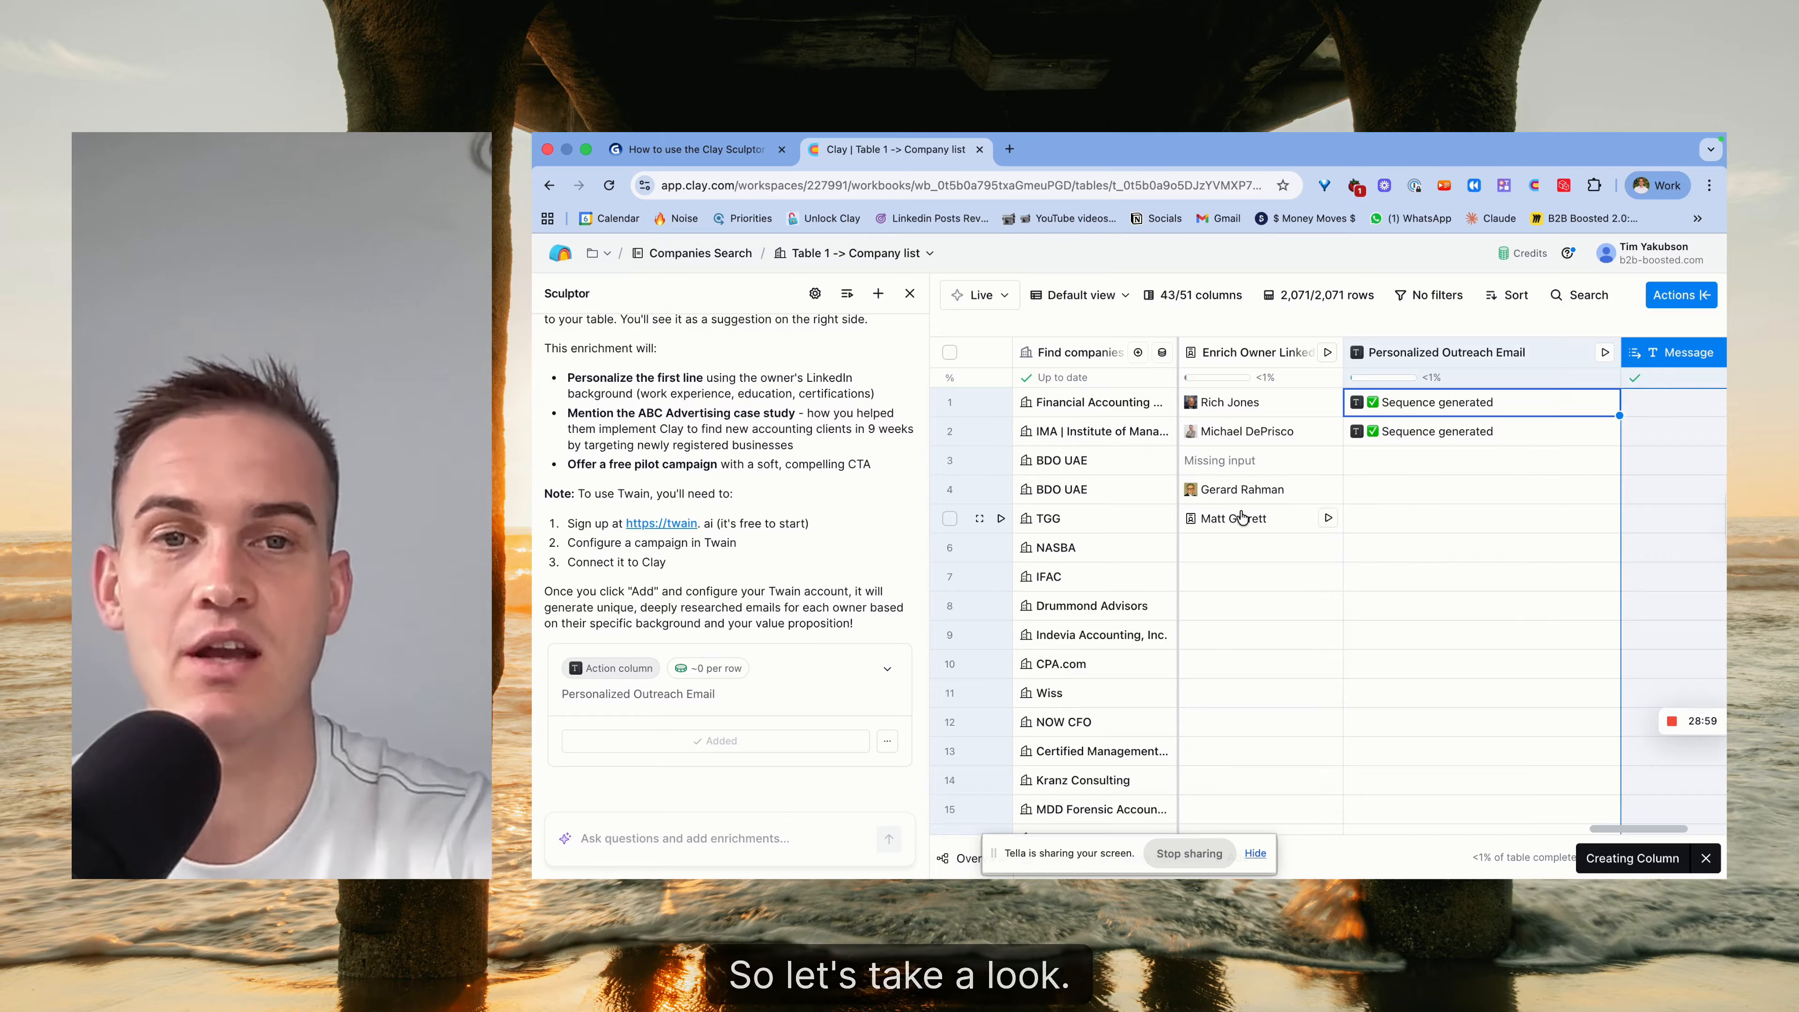
Read the first row's outreach message in the expanded view and close it.
{"action": "left_click", "coordinate": [1558, 402]}
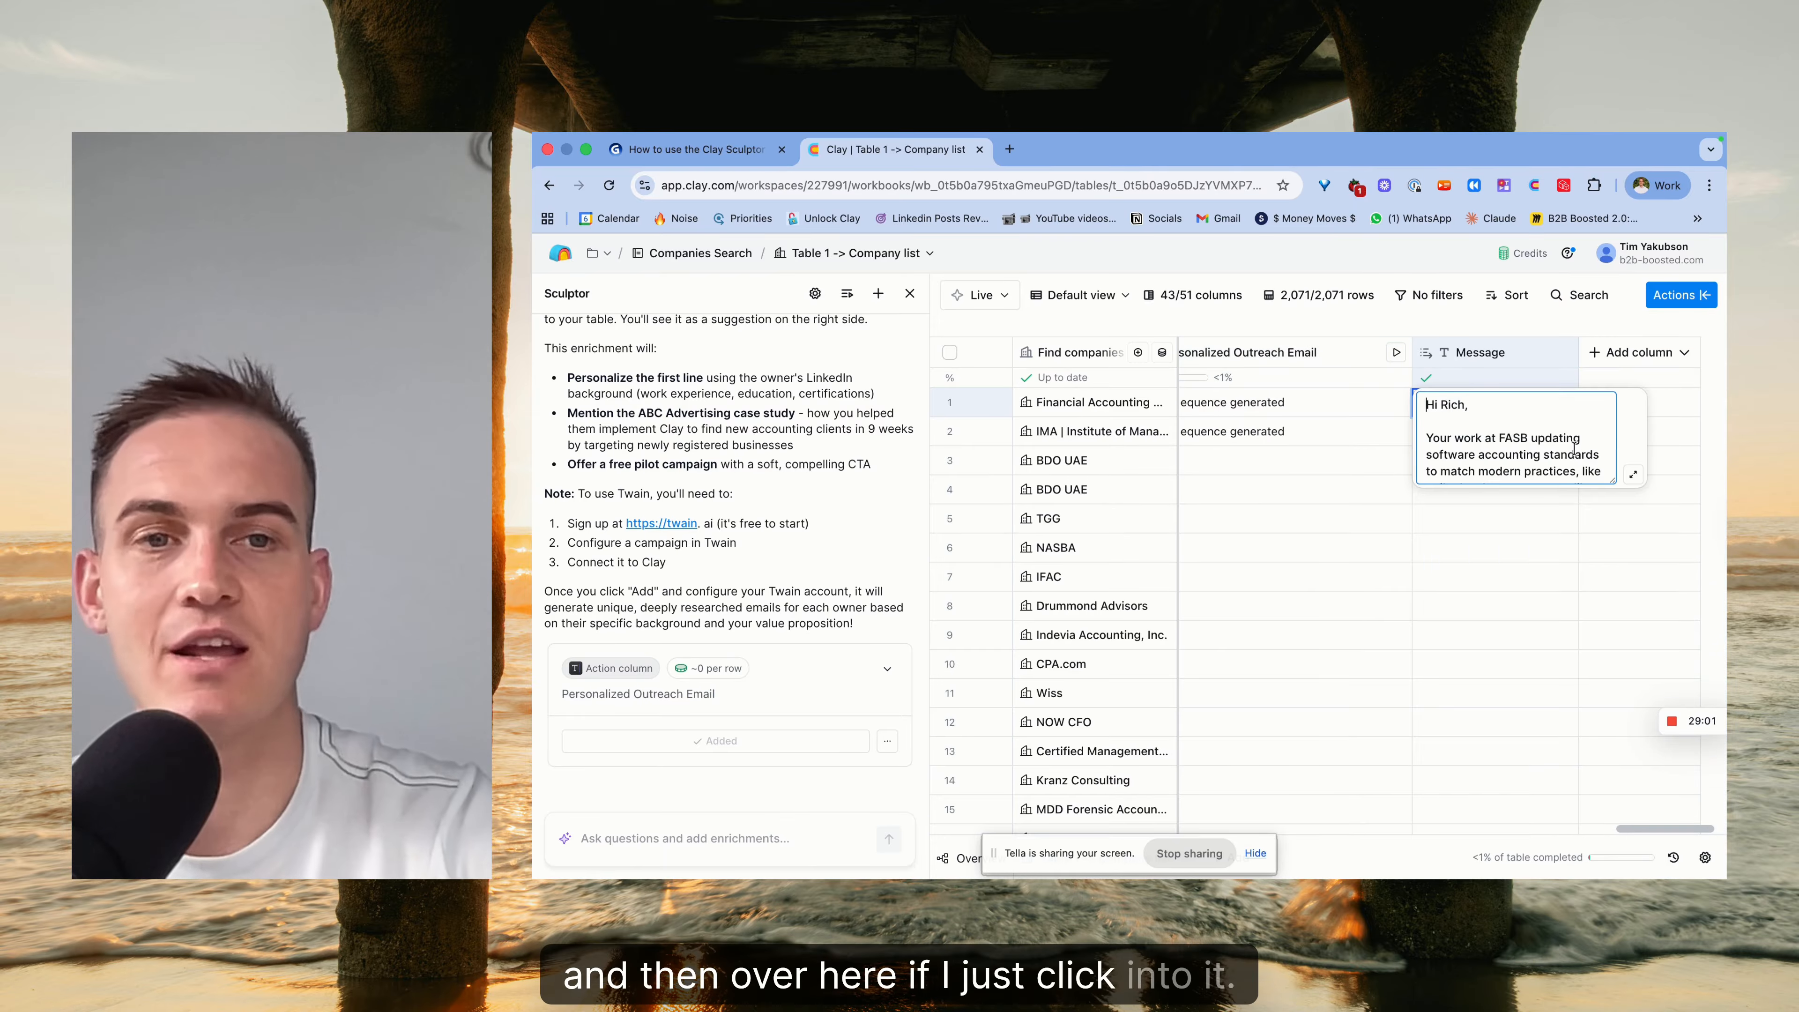
{"action": "left_click", "coordinate": [1633, 474]}
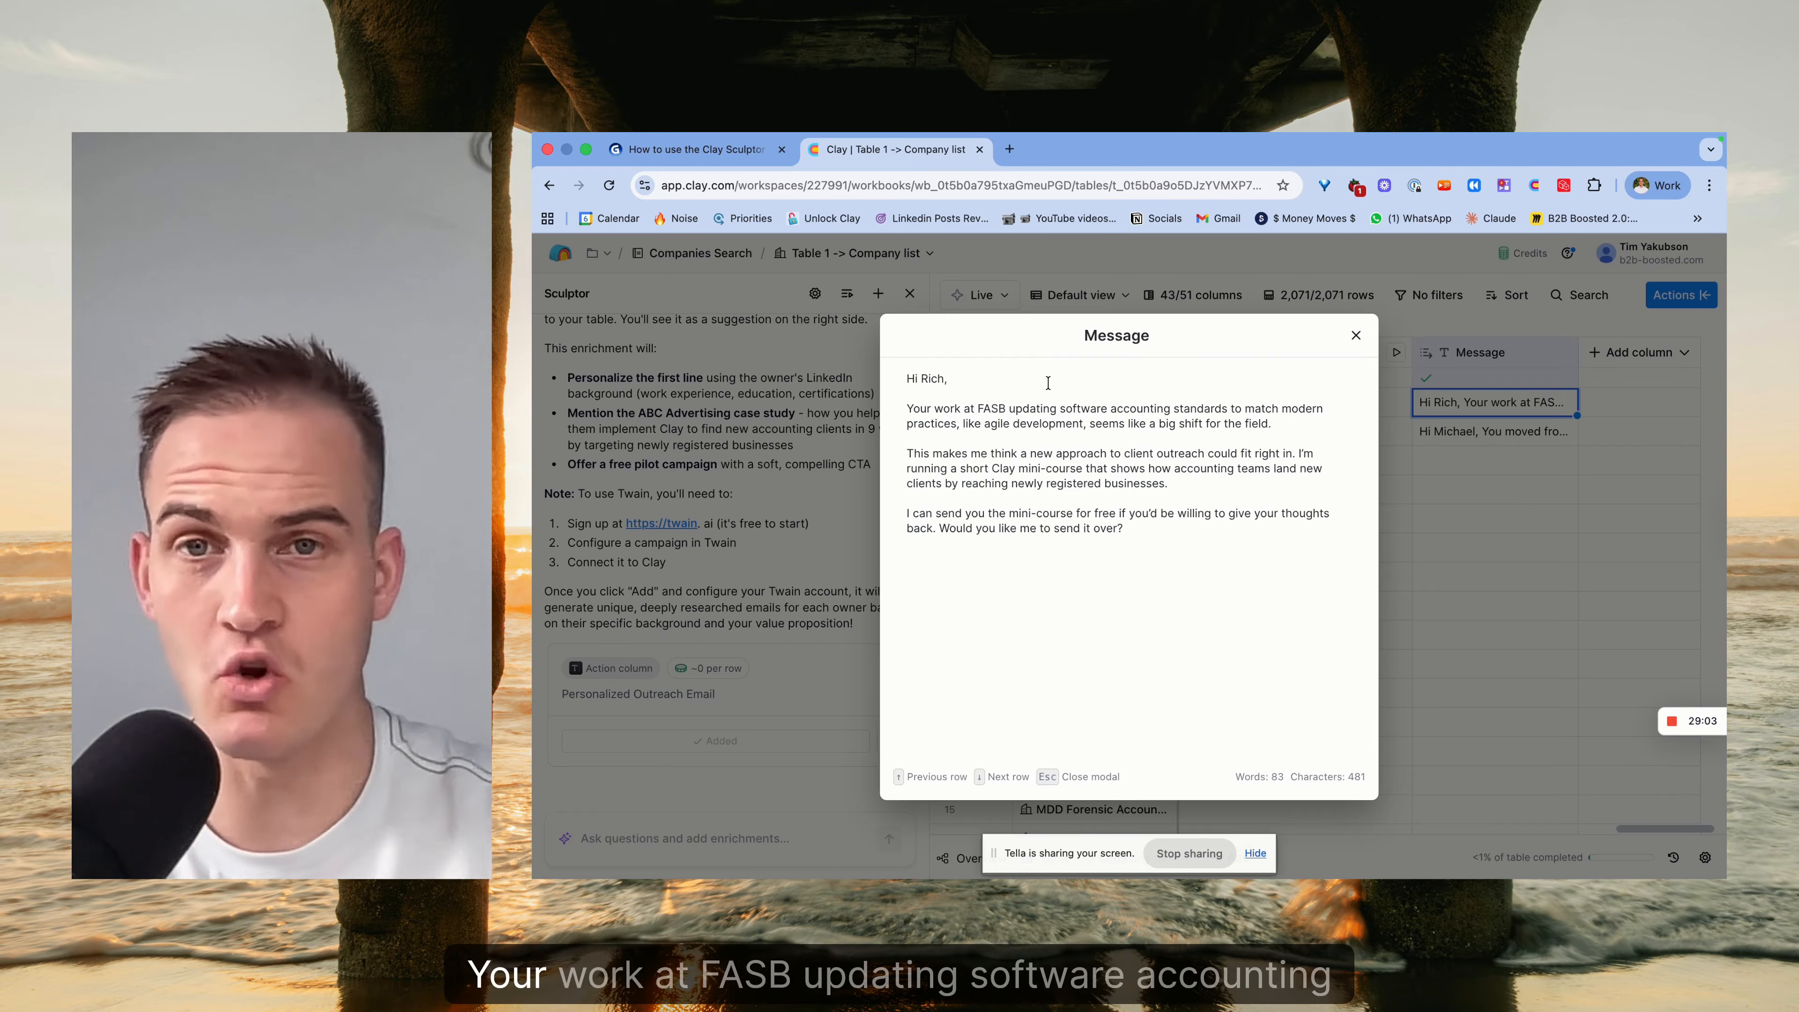
{"action": "key", "text": "super+w"}
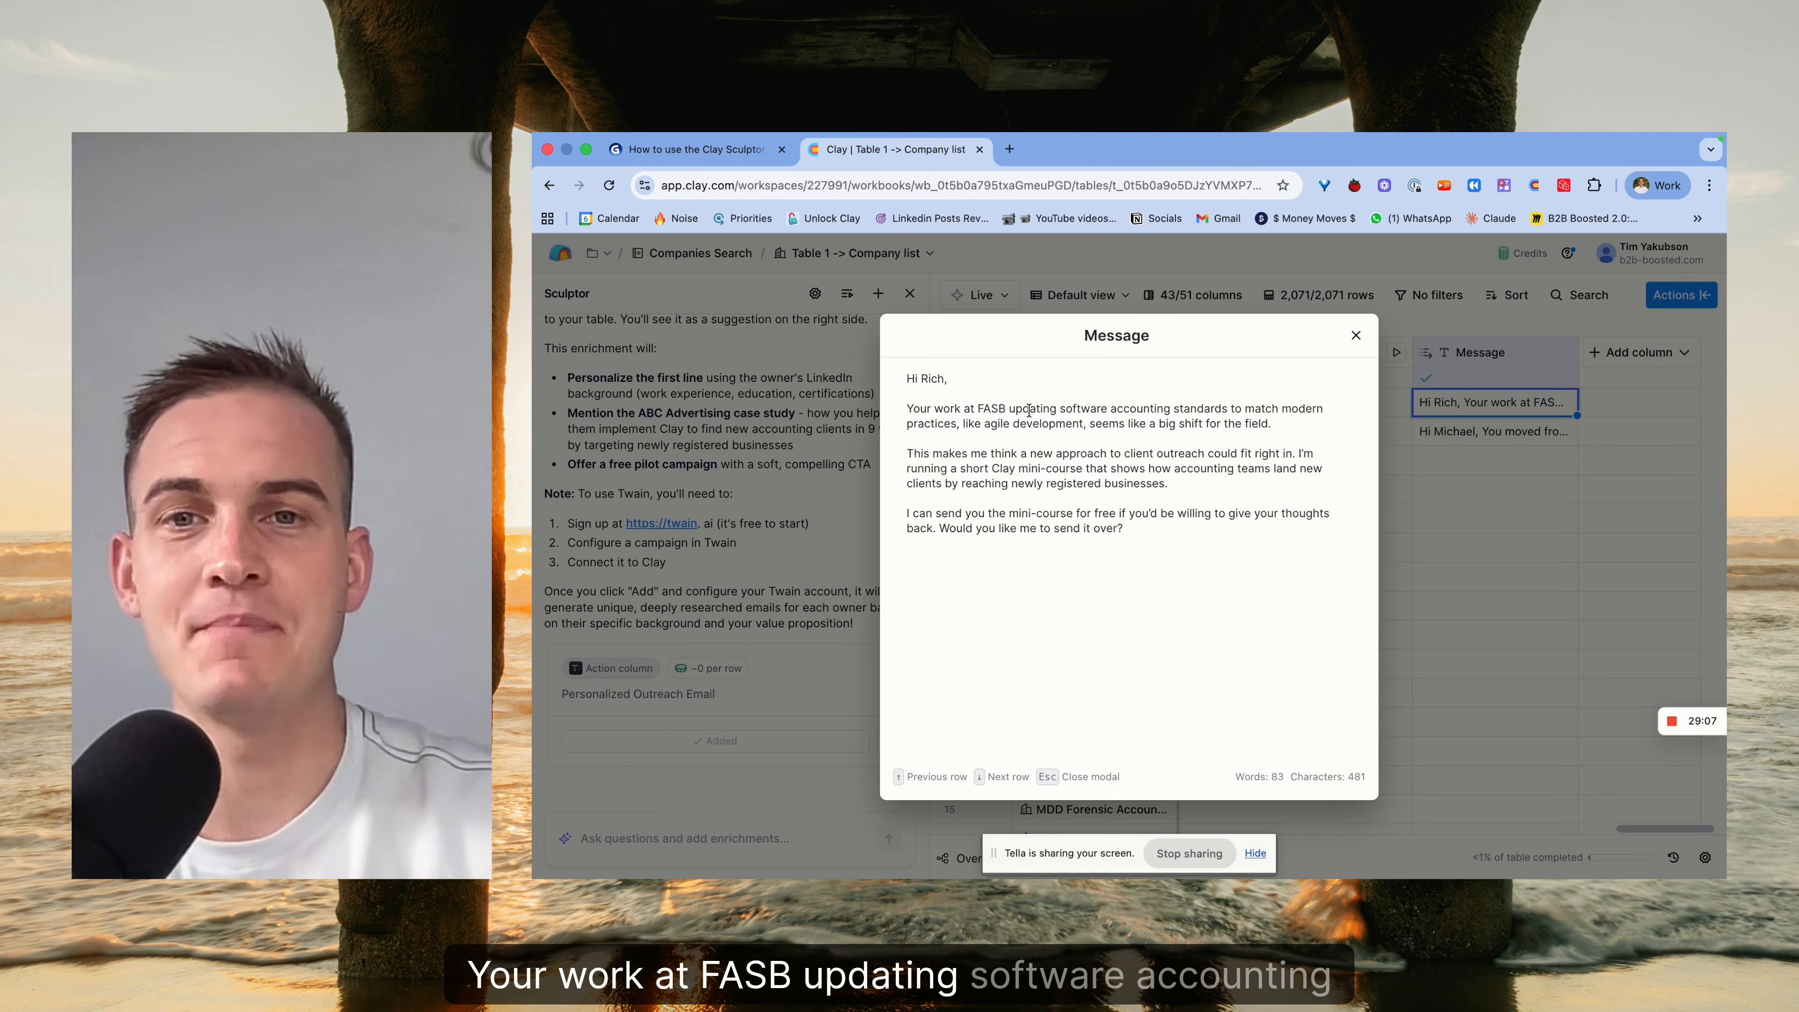
{"action": "left_click_drag", "start_coordinate": [1029, 408], "coordinate": [1288, 428]}
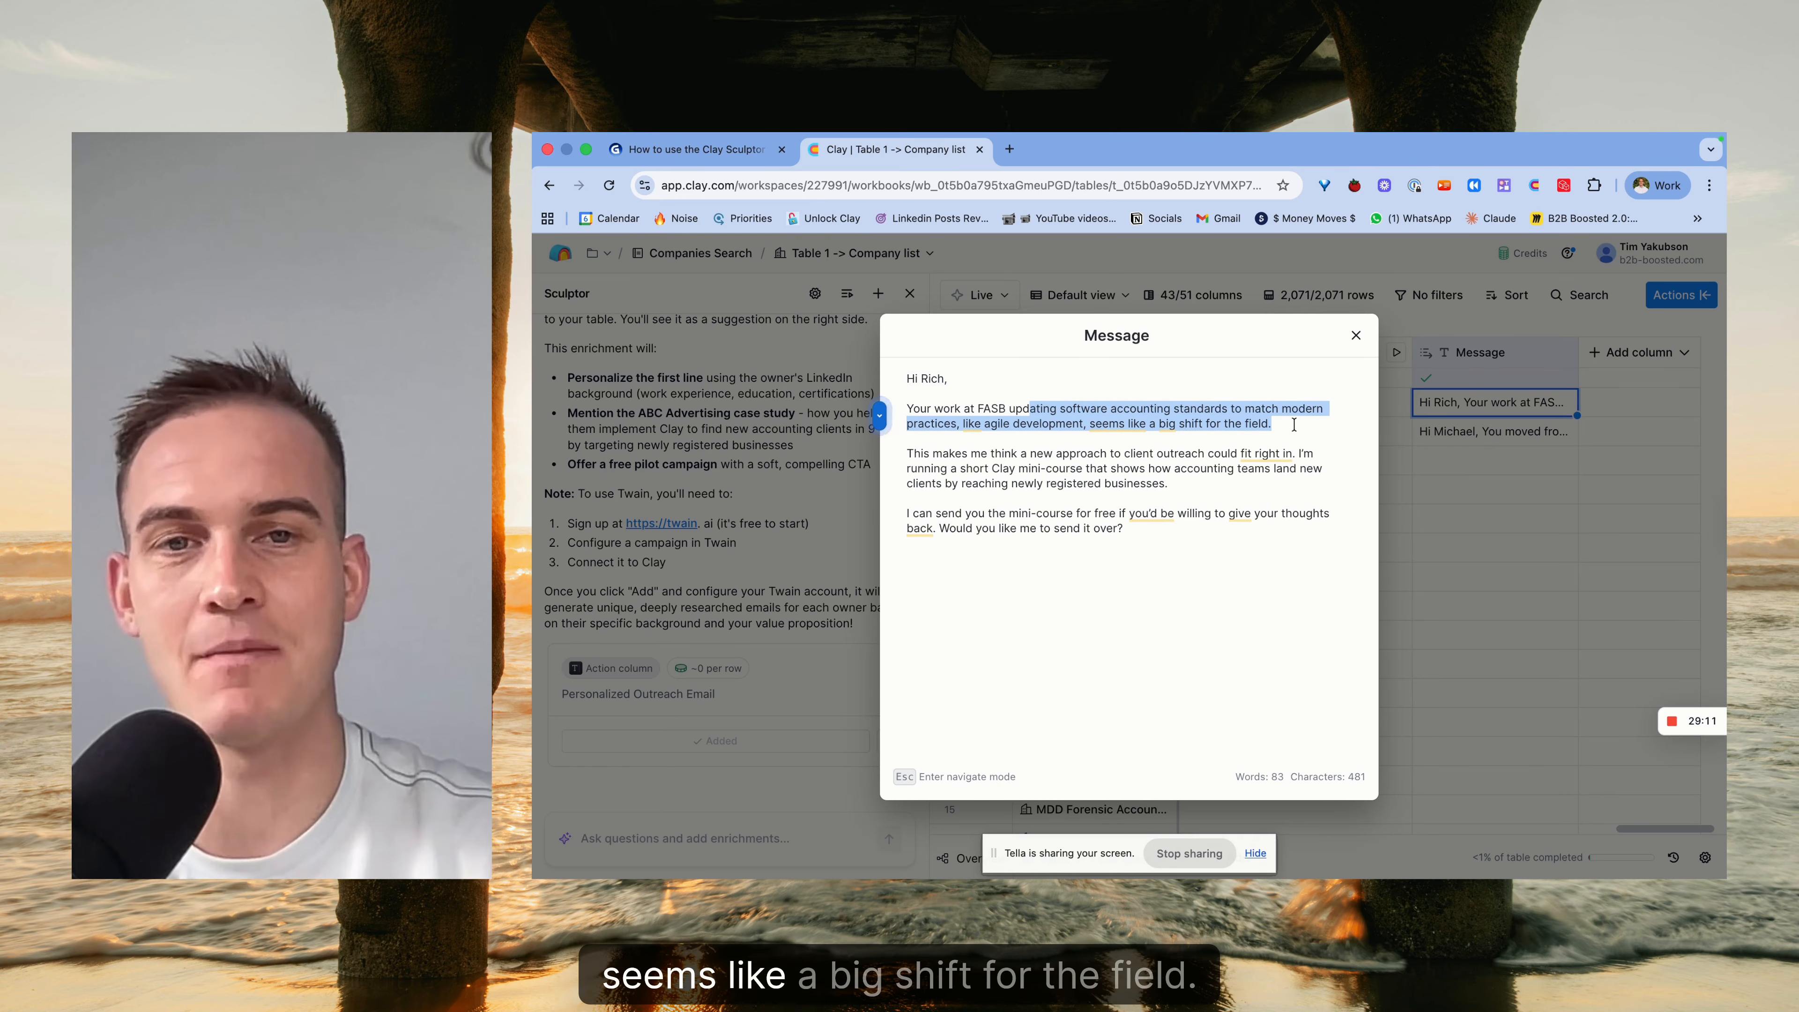
{"action": "left_click_drag", "start_coordinate": [1294, 424], "coordinate": [1213, 480]}
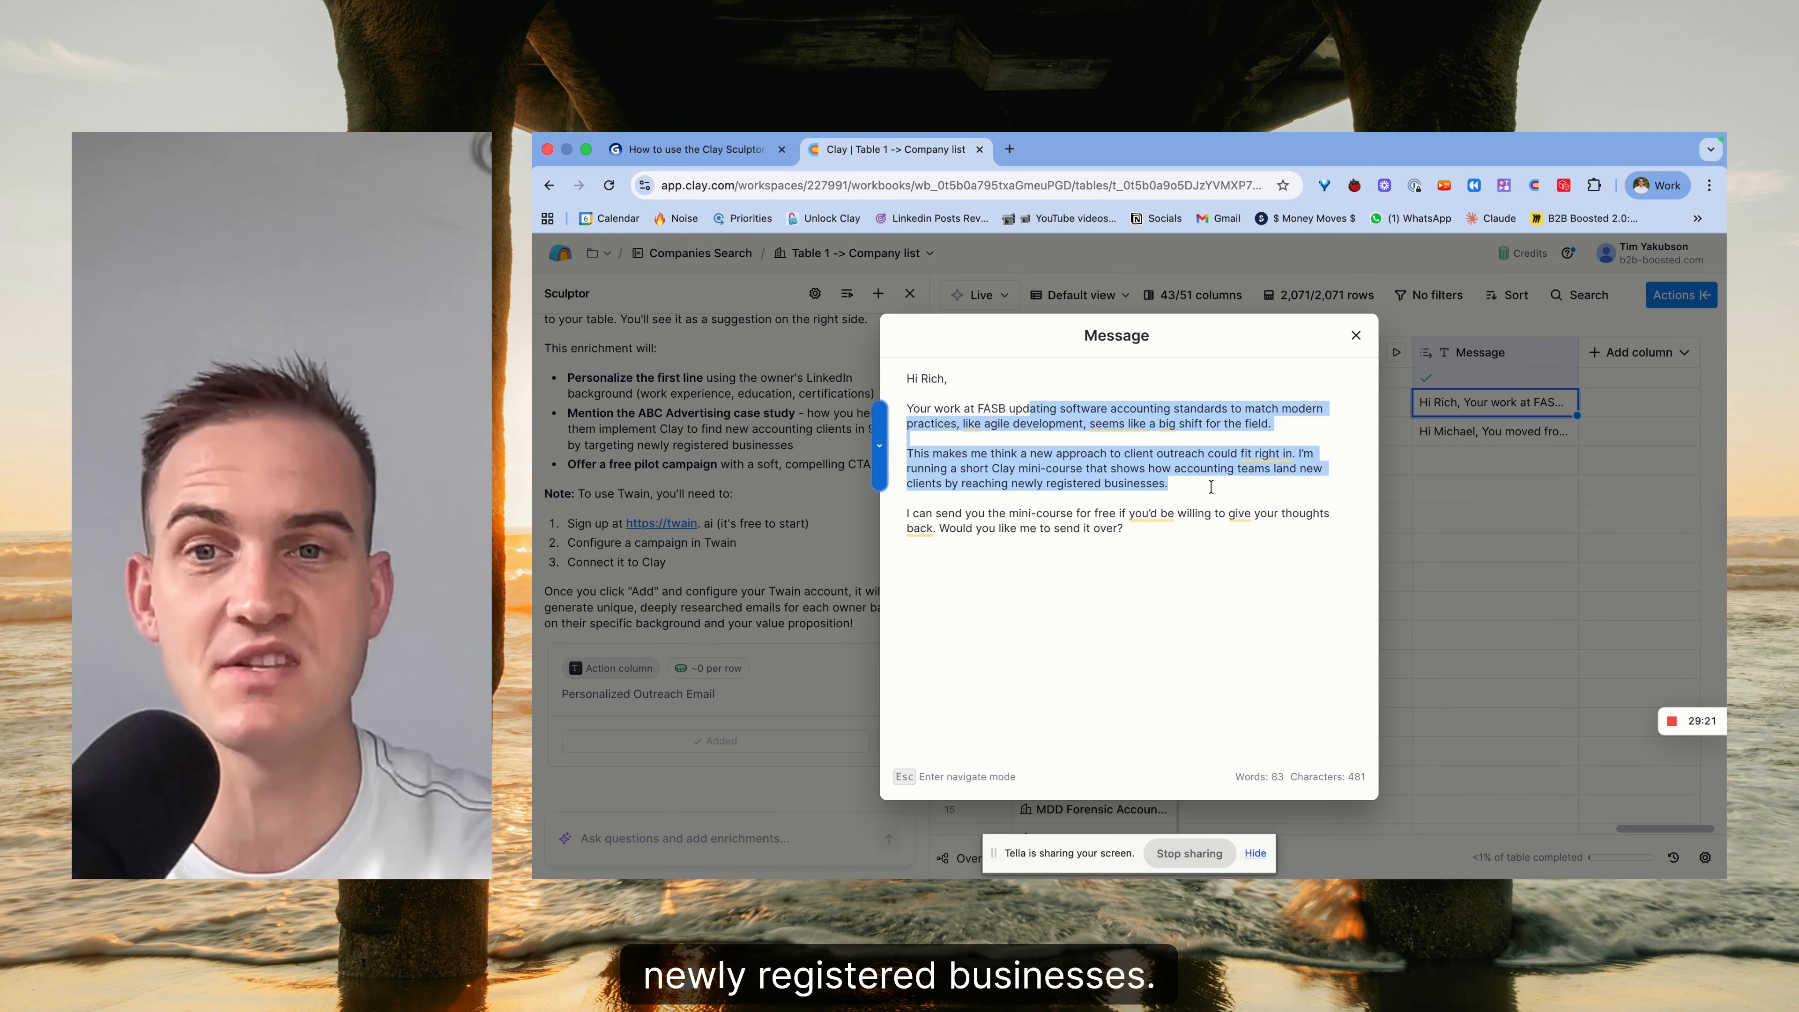
{"action": "left_click_drag", "start_coordinate": [1211, 487], "coordinate": [1176, 521]}
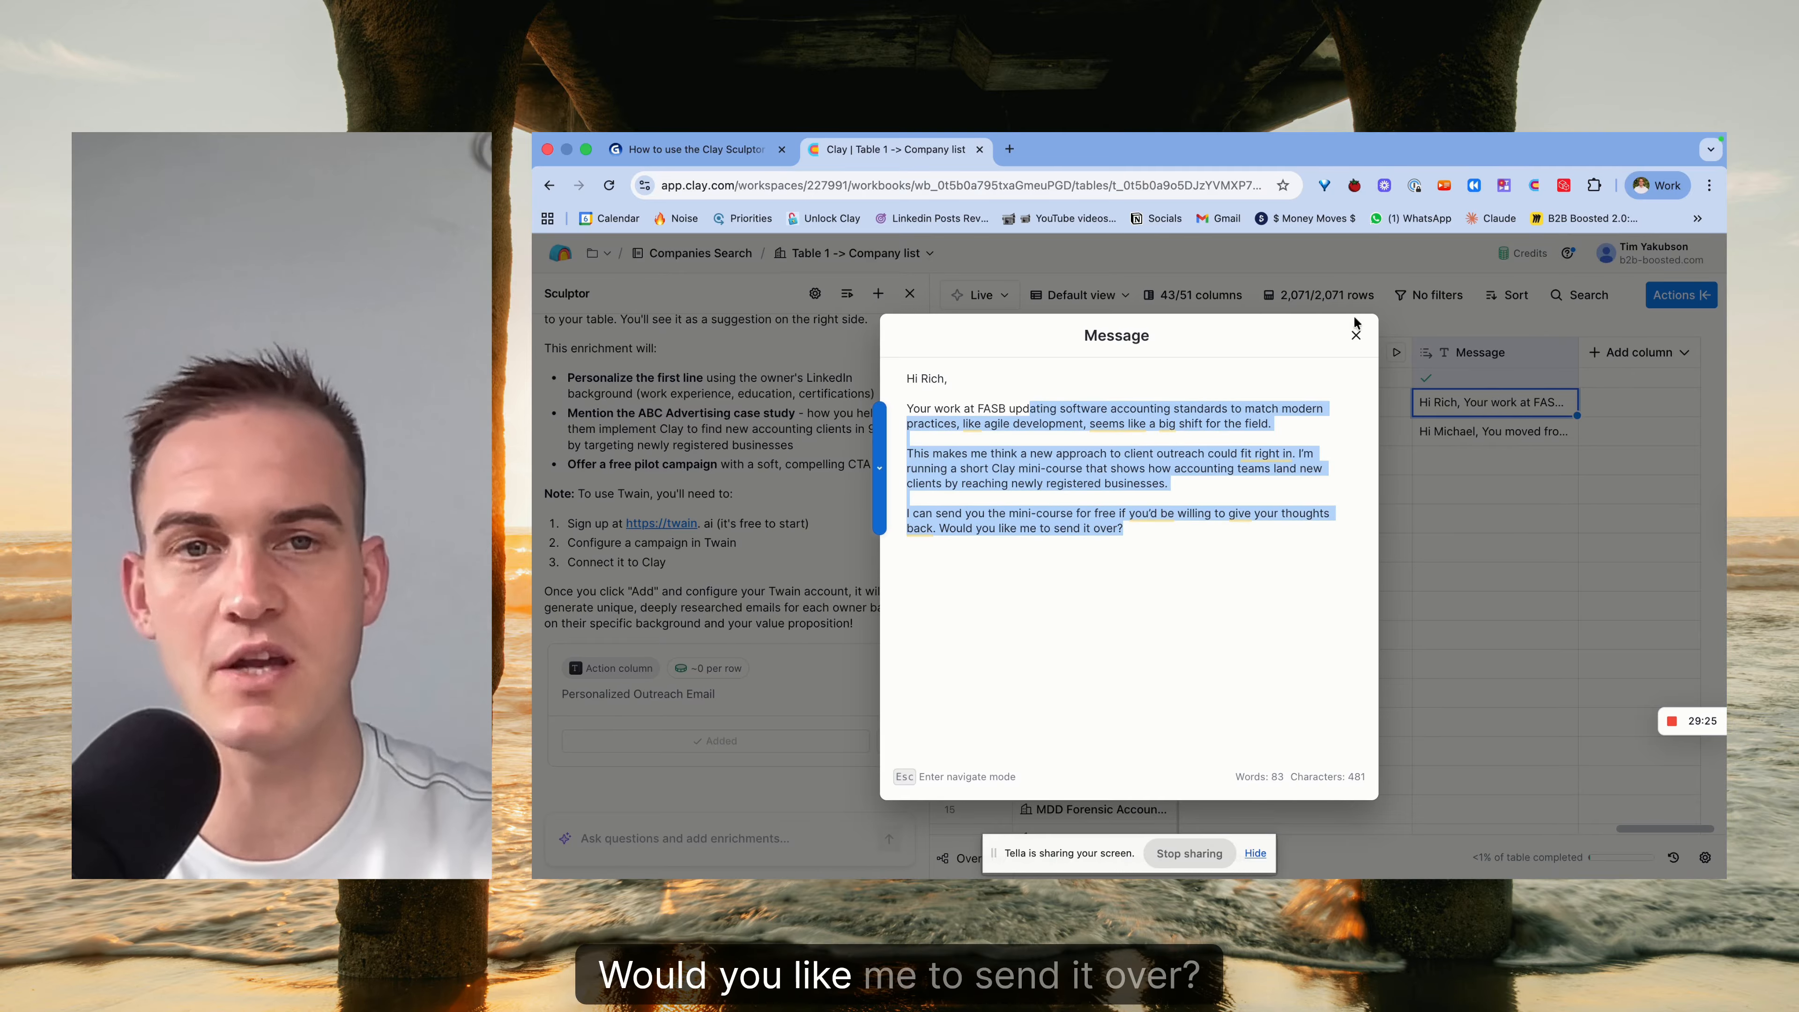
{"action": "left_click", "coordinate": [1355, 335]}
Read the outreach message for the IMA row in the expanded view and close it.
{"action": "double_click", "coordinate": [1467, 431]}
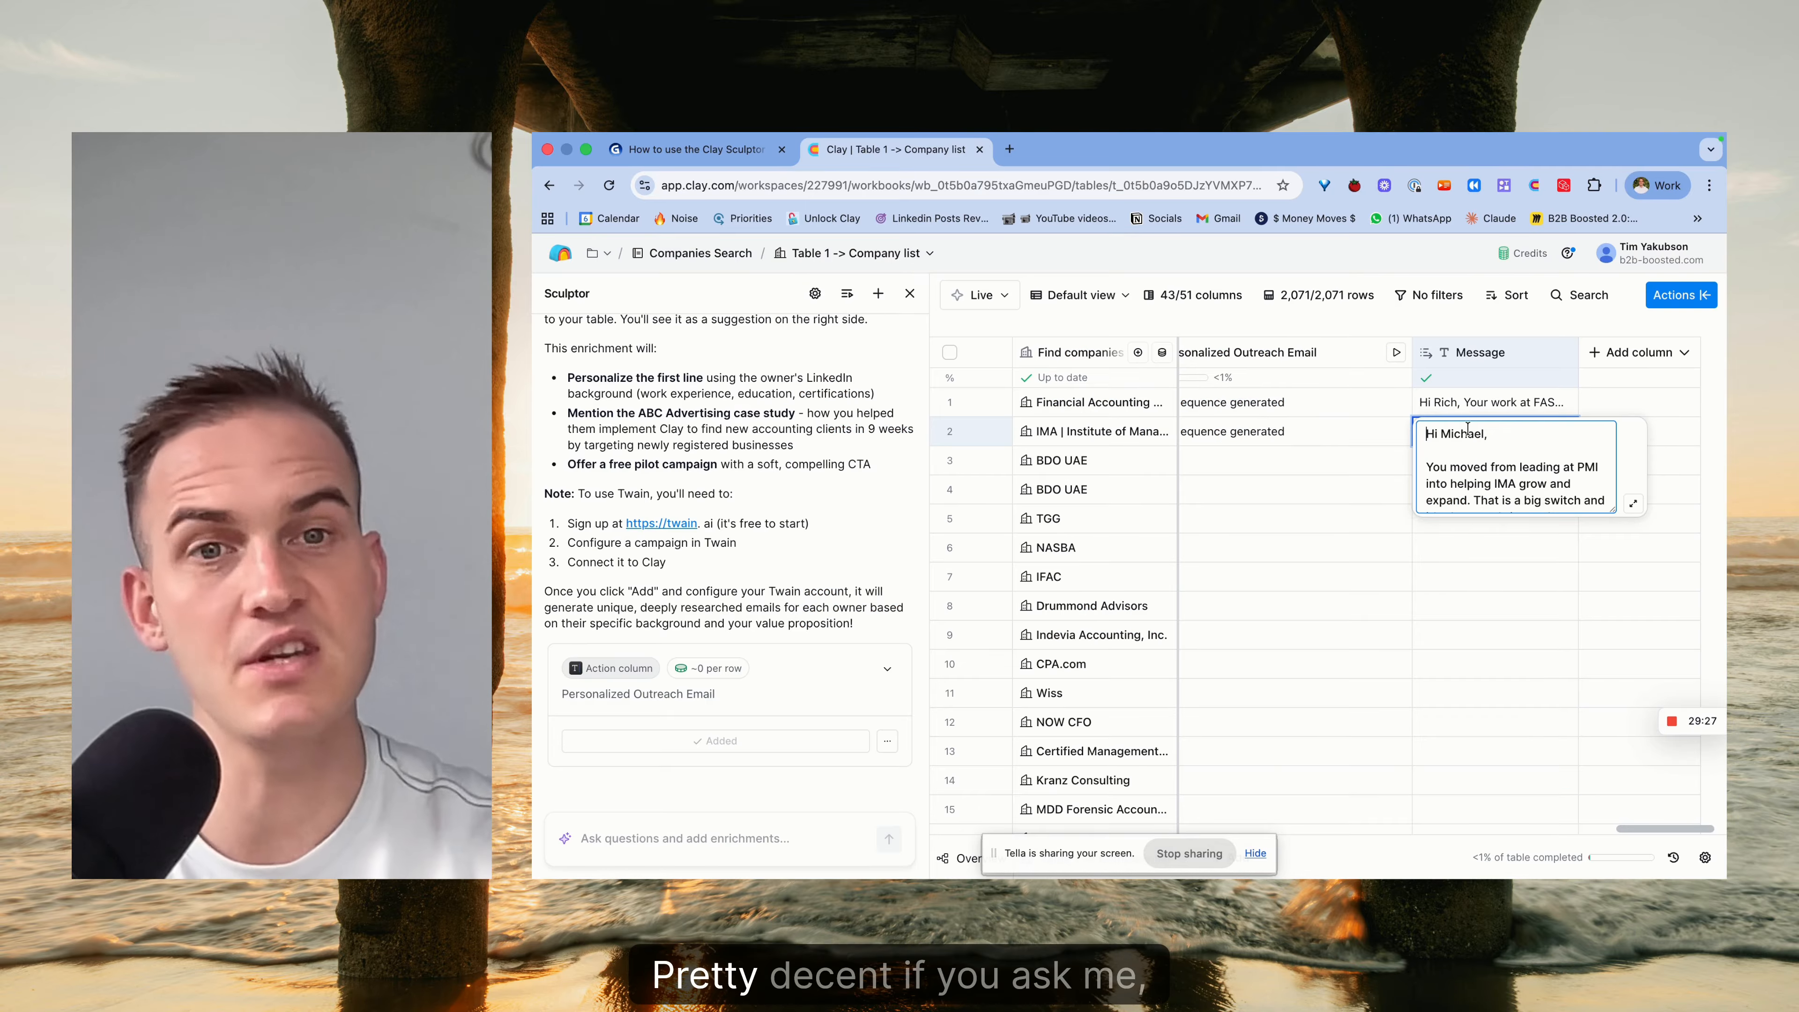
{"action": "left_click", "coordinate": [1630, 500]}
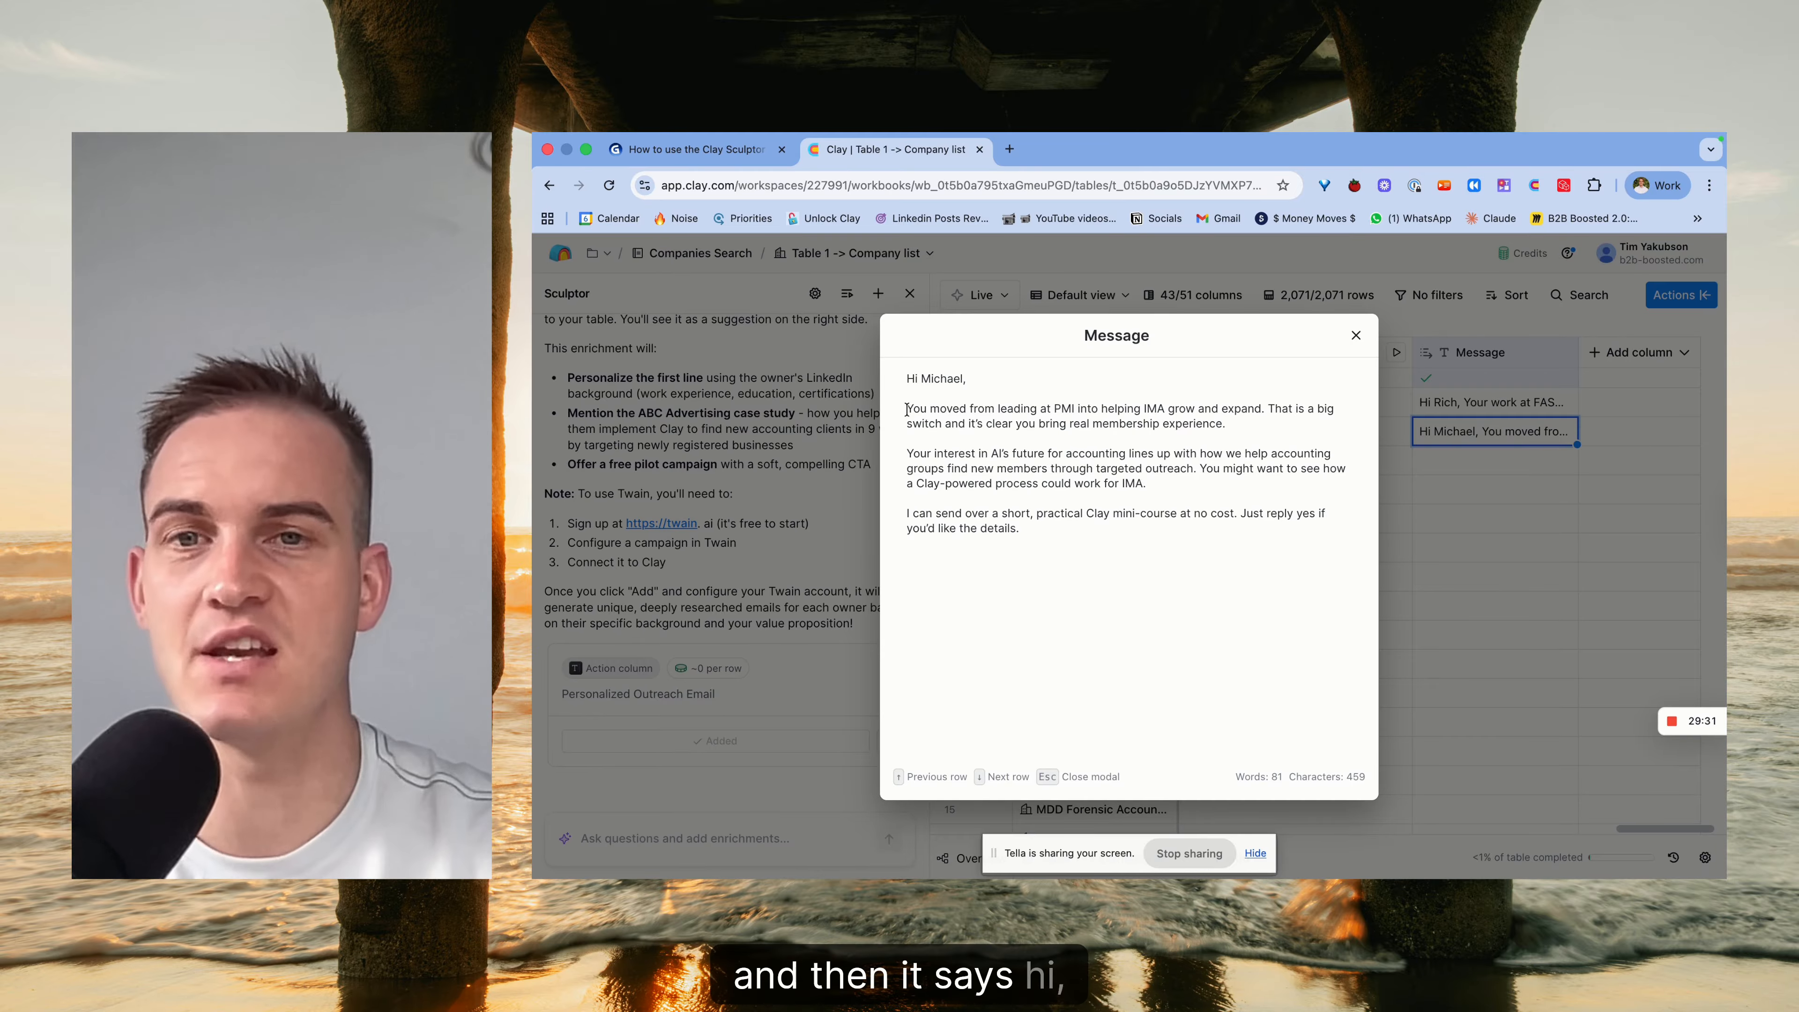
{"action": "left_click_drag", "start_coordinate": [960, 404], "coordinate": [1055, 453]}
{"action": "left_click_drag", "start_coordinate": [1168, 454], "coordinate": [1239, 485]}
{"action": "left_click_drag", "start_coordinate": [1020, 528], "coordinate": [908, 511]}
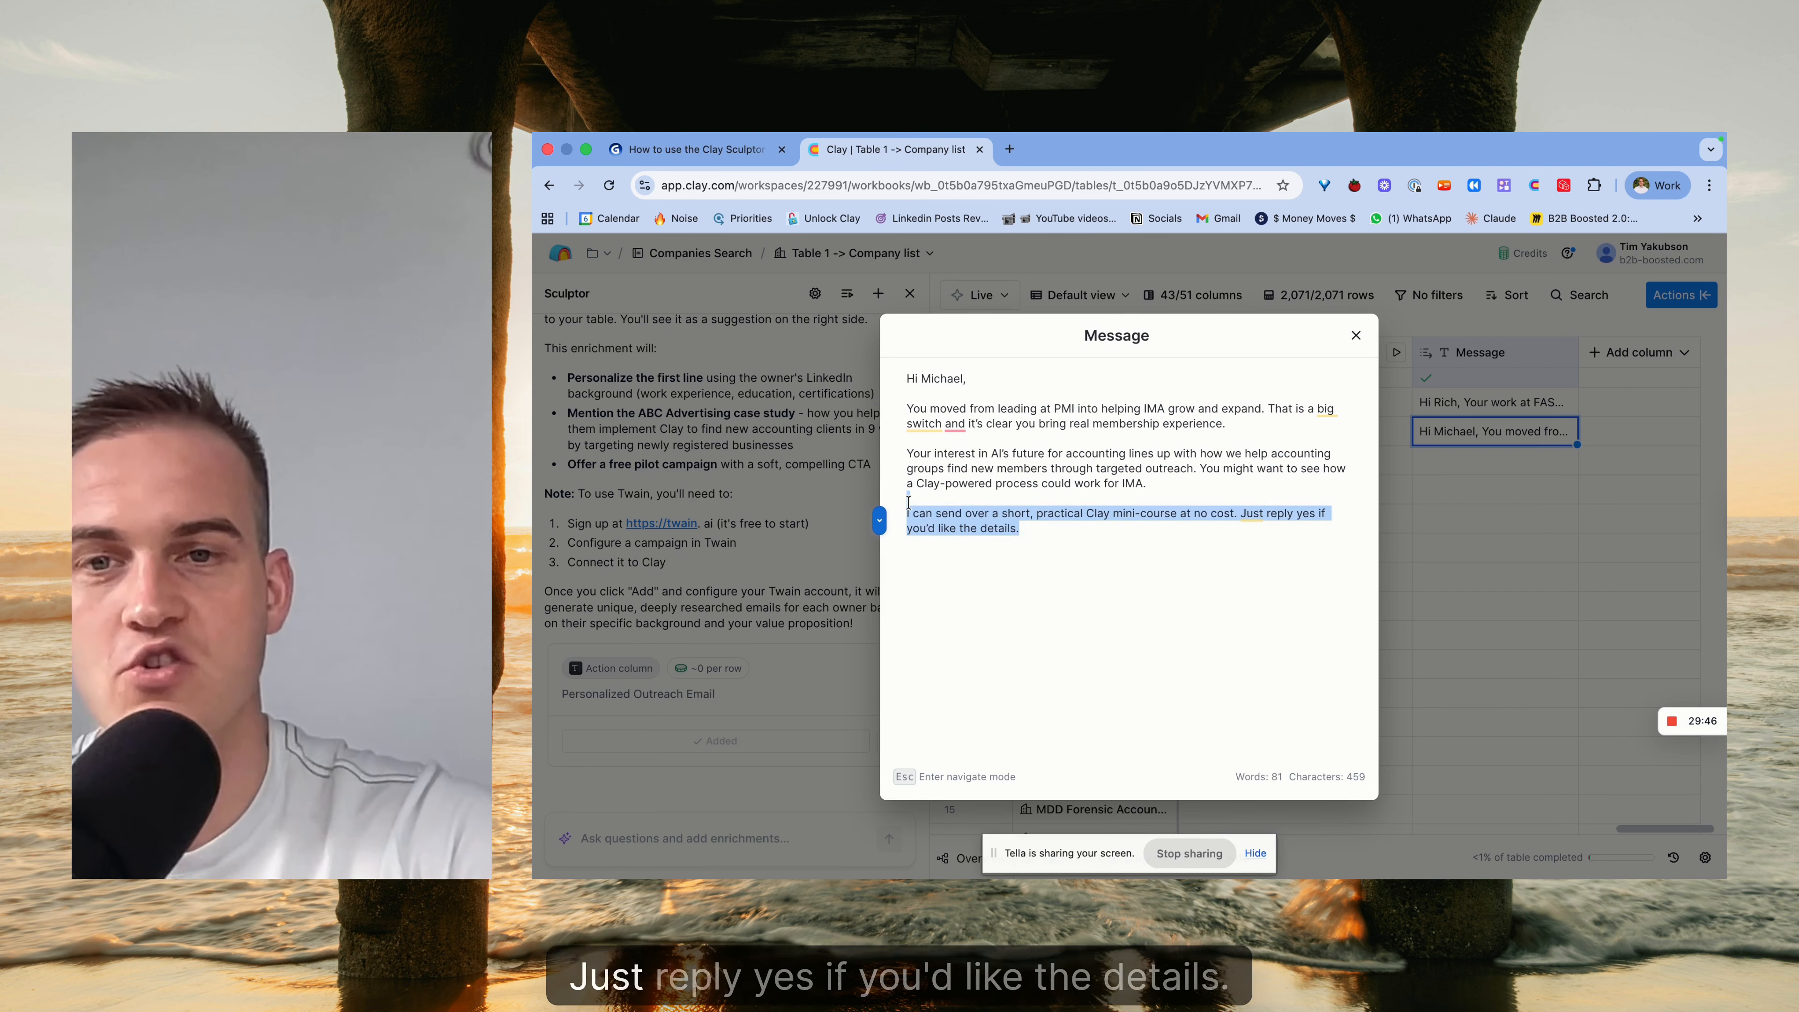
{"action": "left_click", "coordinate": [1357, 334]}
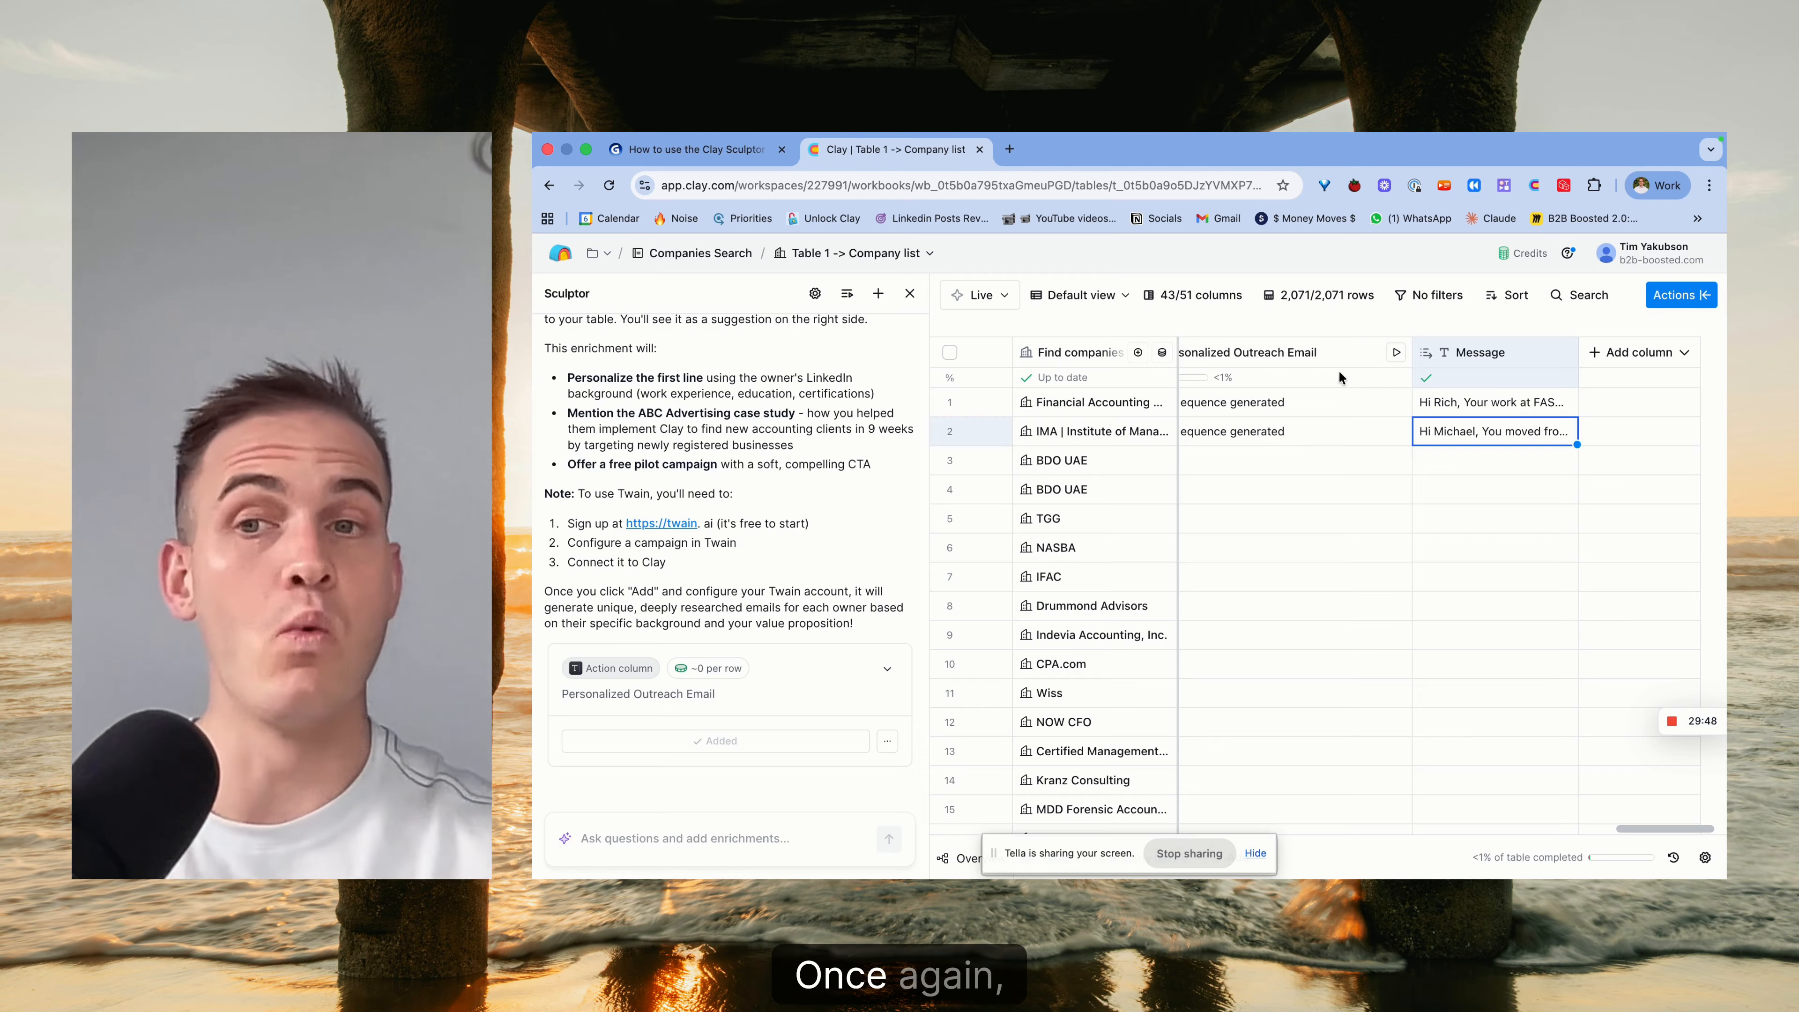
Check the prompt checklist in the Gamma document, and look through the Clay table's company, enrichment, fit and owner columns.
{"action": "scroll", "coordinate": [1346, 567], "scroll_direction": "left", "scroll_amount": 5}
{"action": "left_click", "coordinate": [645, 161]}
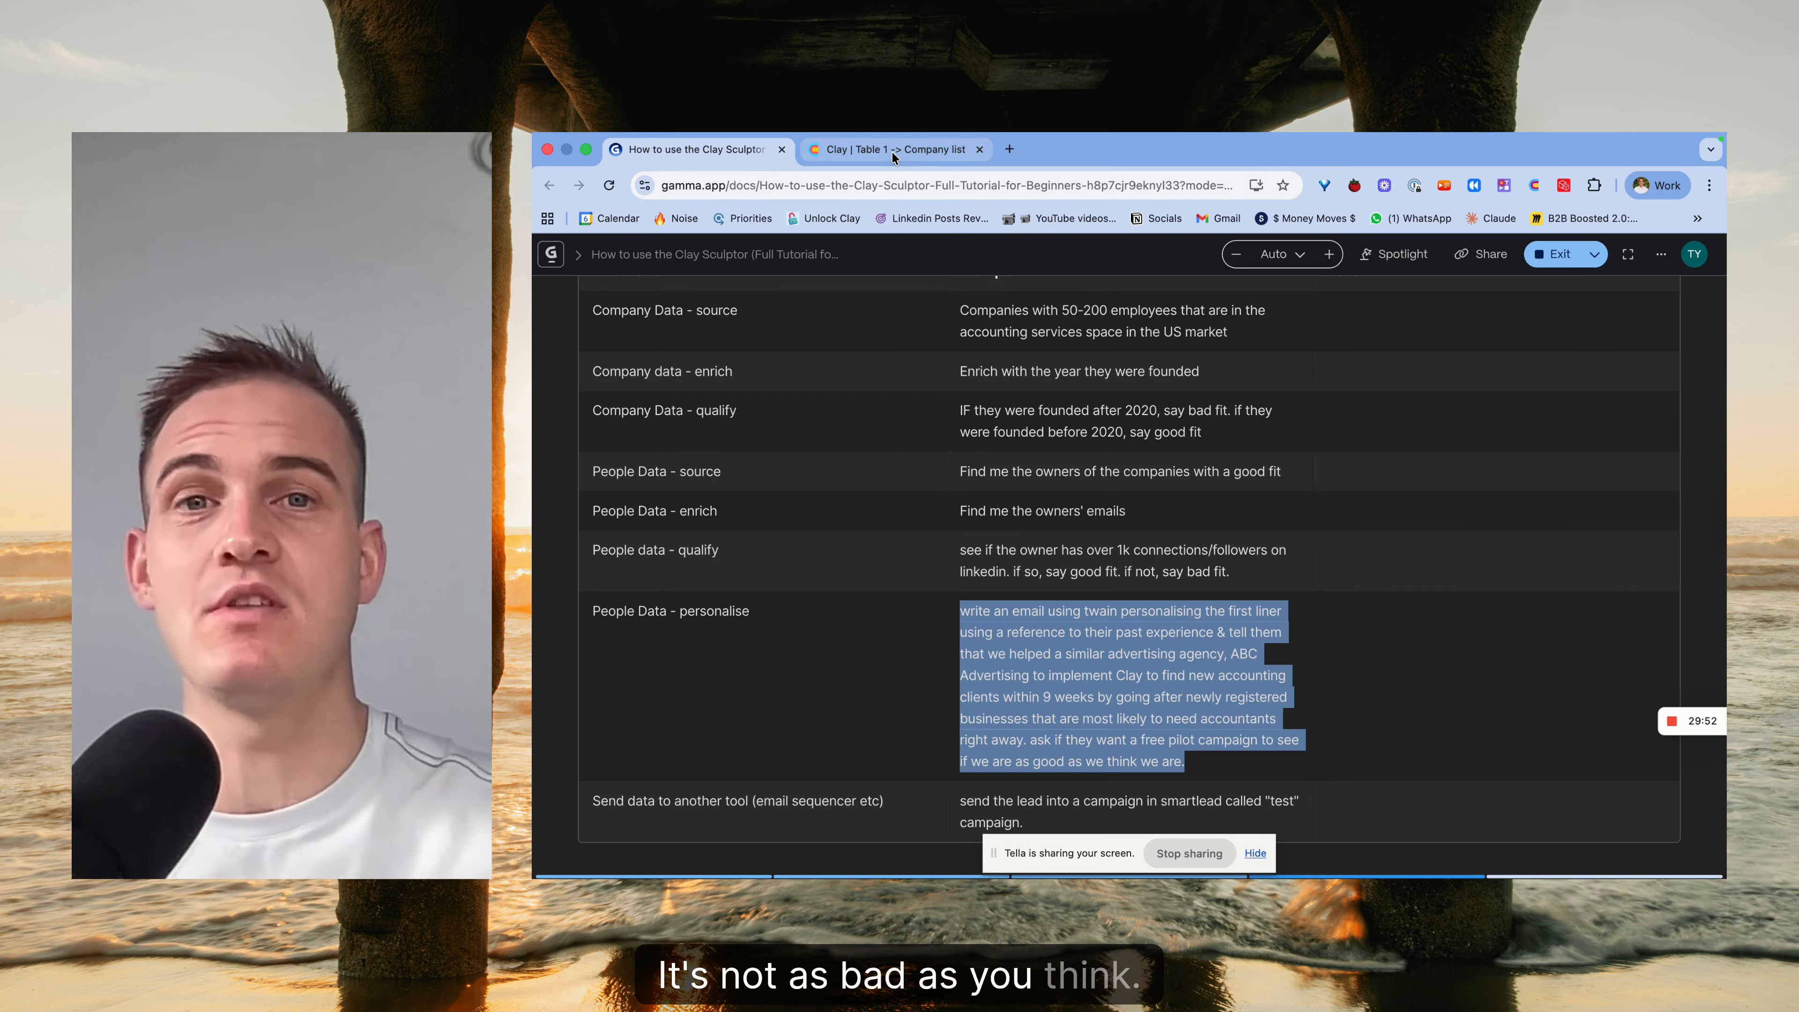
{"action": "left_click", "coordinate": [921, 149]}
{"action": "scroll", "coordinate": [1204, 539], "scroll_direction": "left", "scroll_amount": 15}
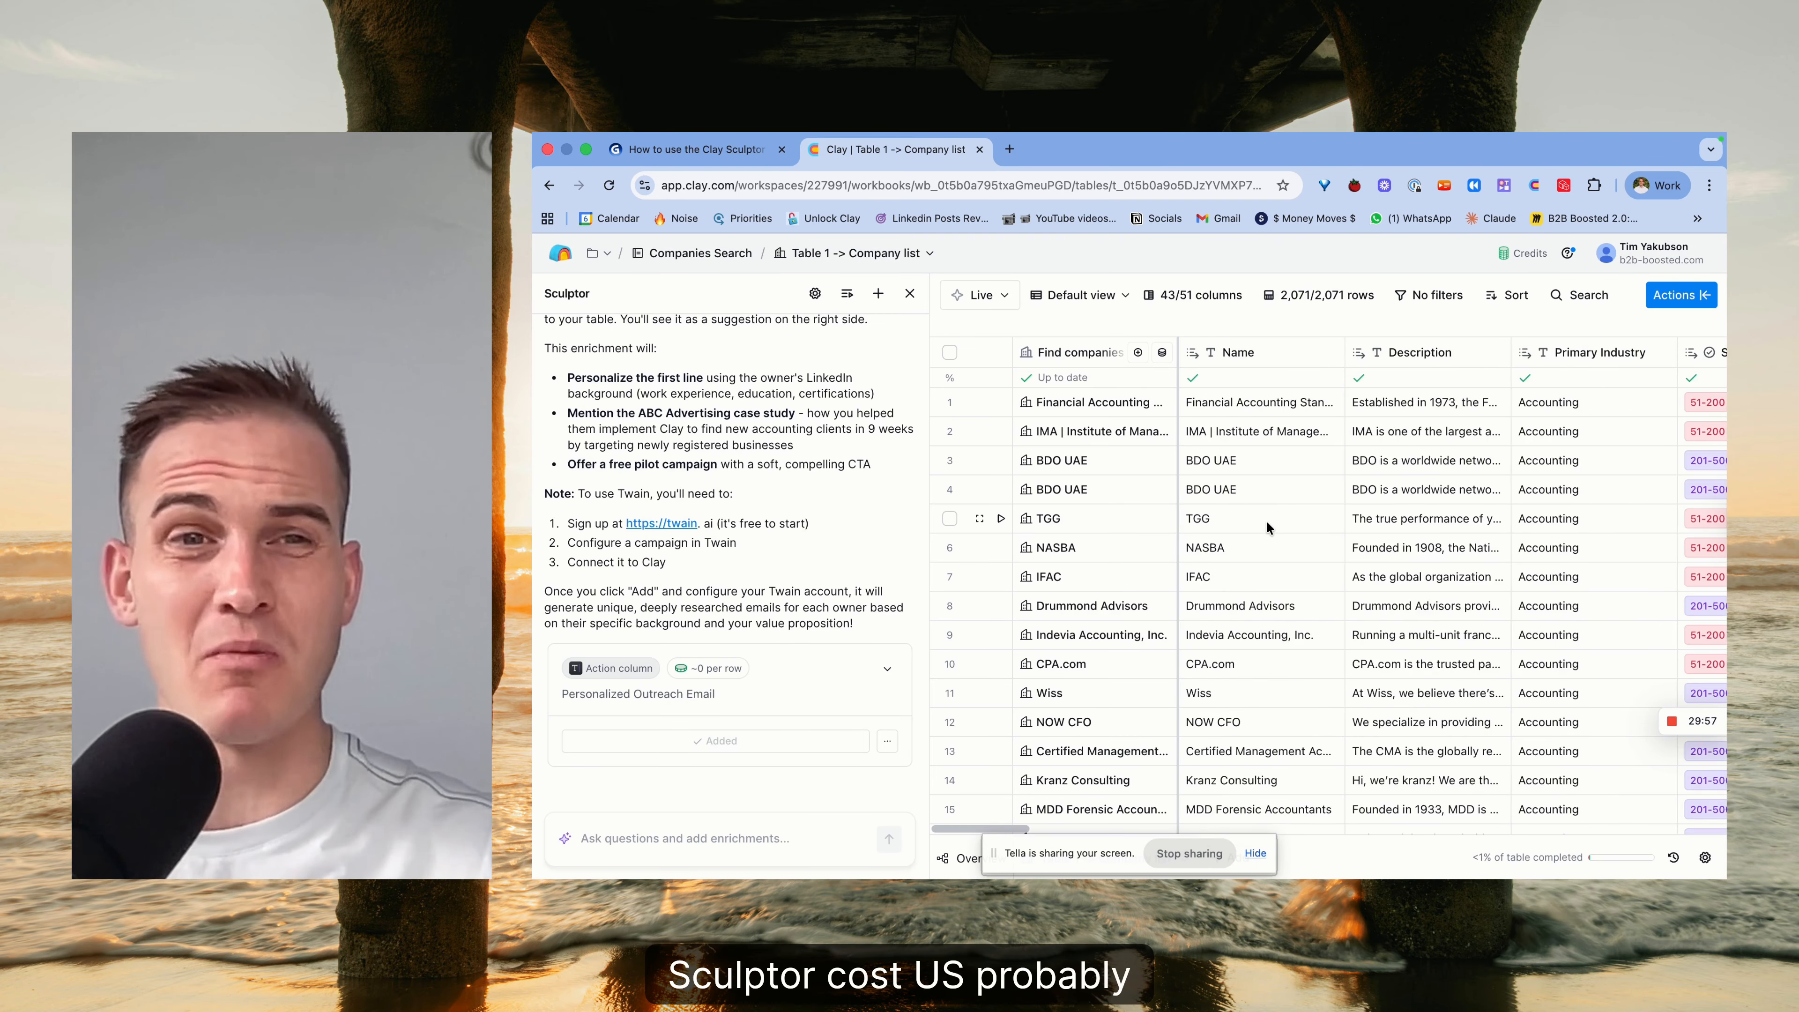
{"action": "scroll", "coordinate": [1266, 520], "scroll_direction": "right", "scroll_amount": 10}
{"action": "scroll", "coordinate": [1263, 520], "scroll_direction": "right", "scroll_amount": 5}
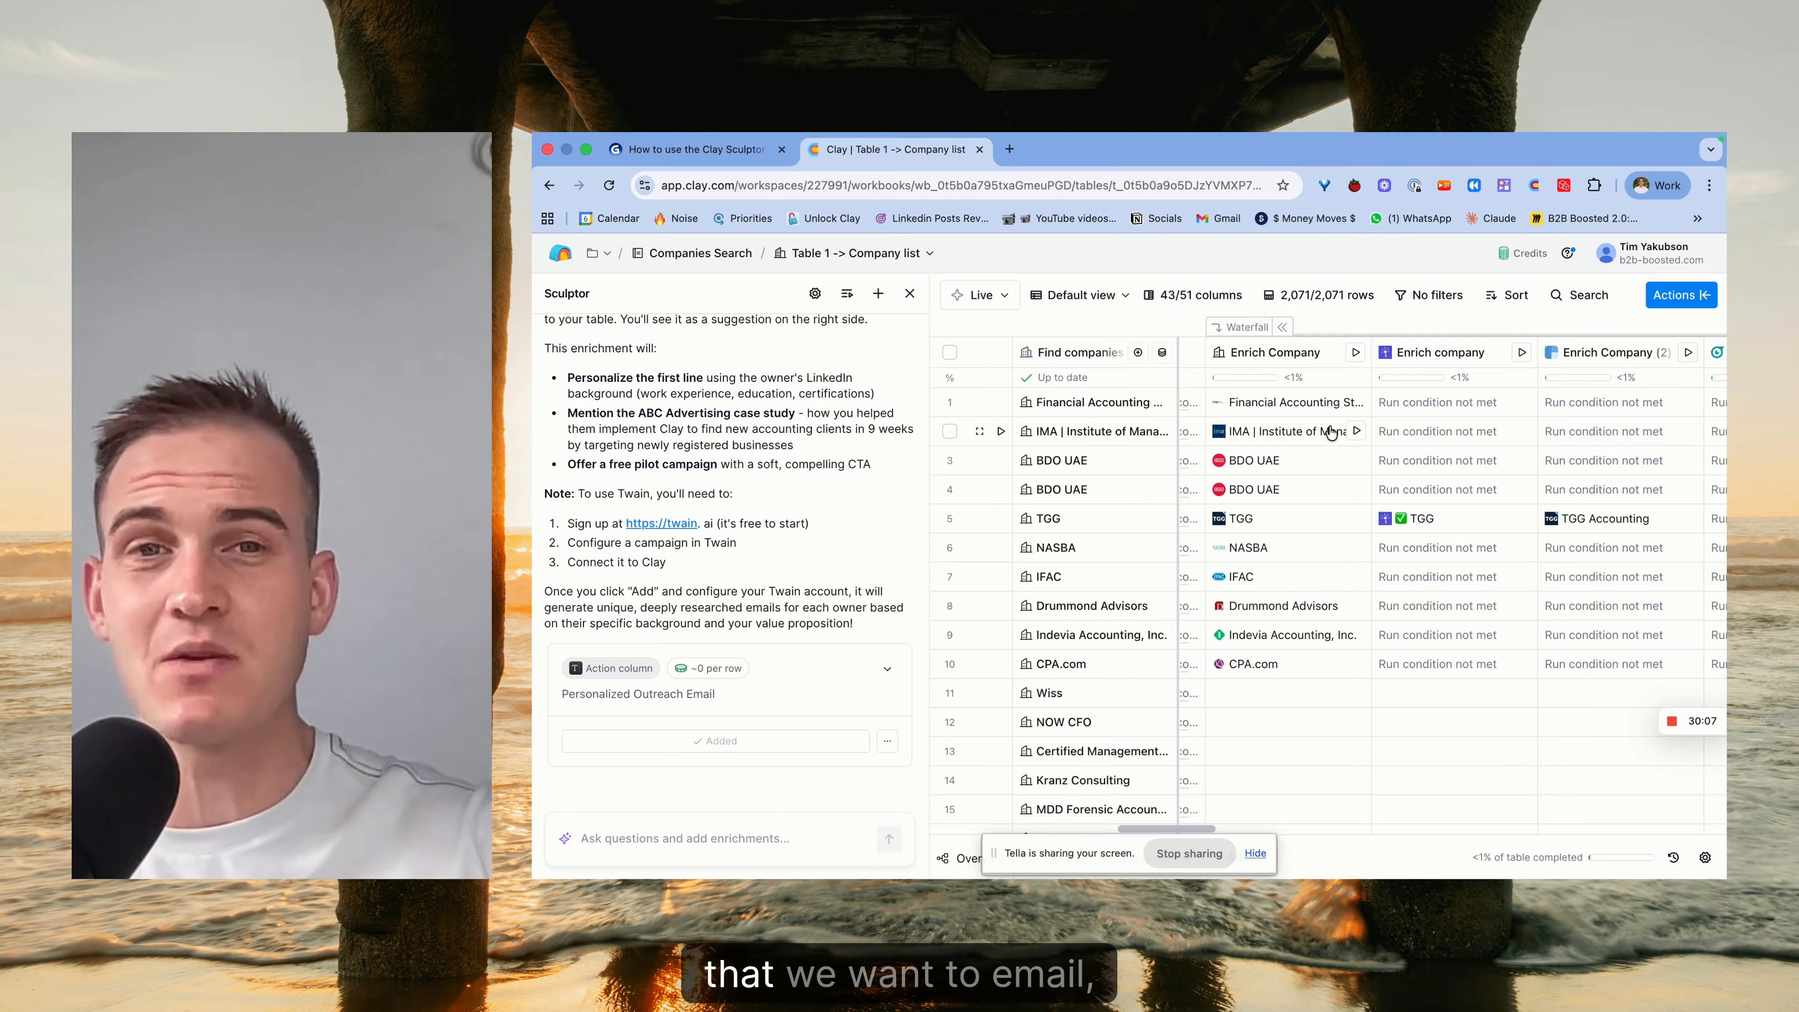
{"action": "scroll", "coordinate": [1330, 433], "scroll_direction": "right", "scroll_amount": 5}
{"action": "scroll", "coordinate": [1330, 433], "scroll_direction": "right", "scroll_amount": 3}
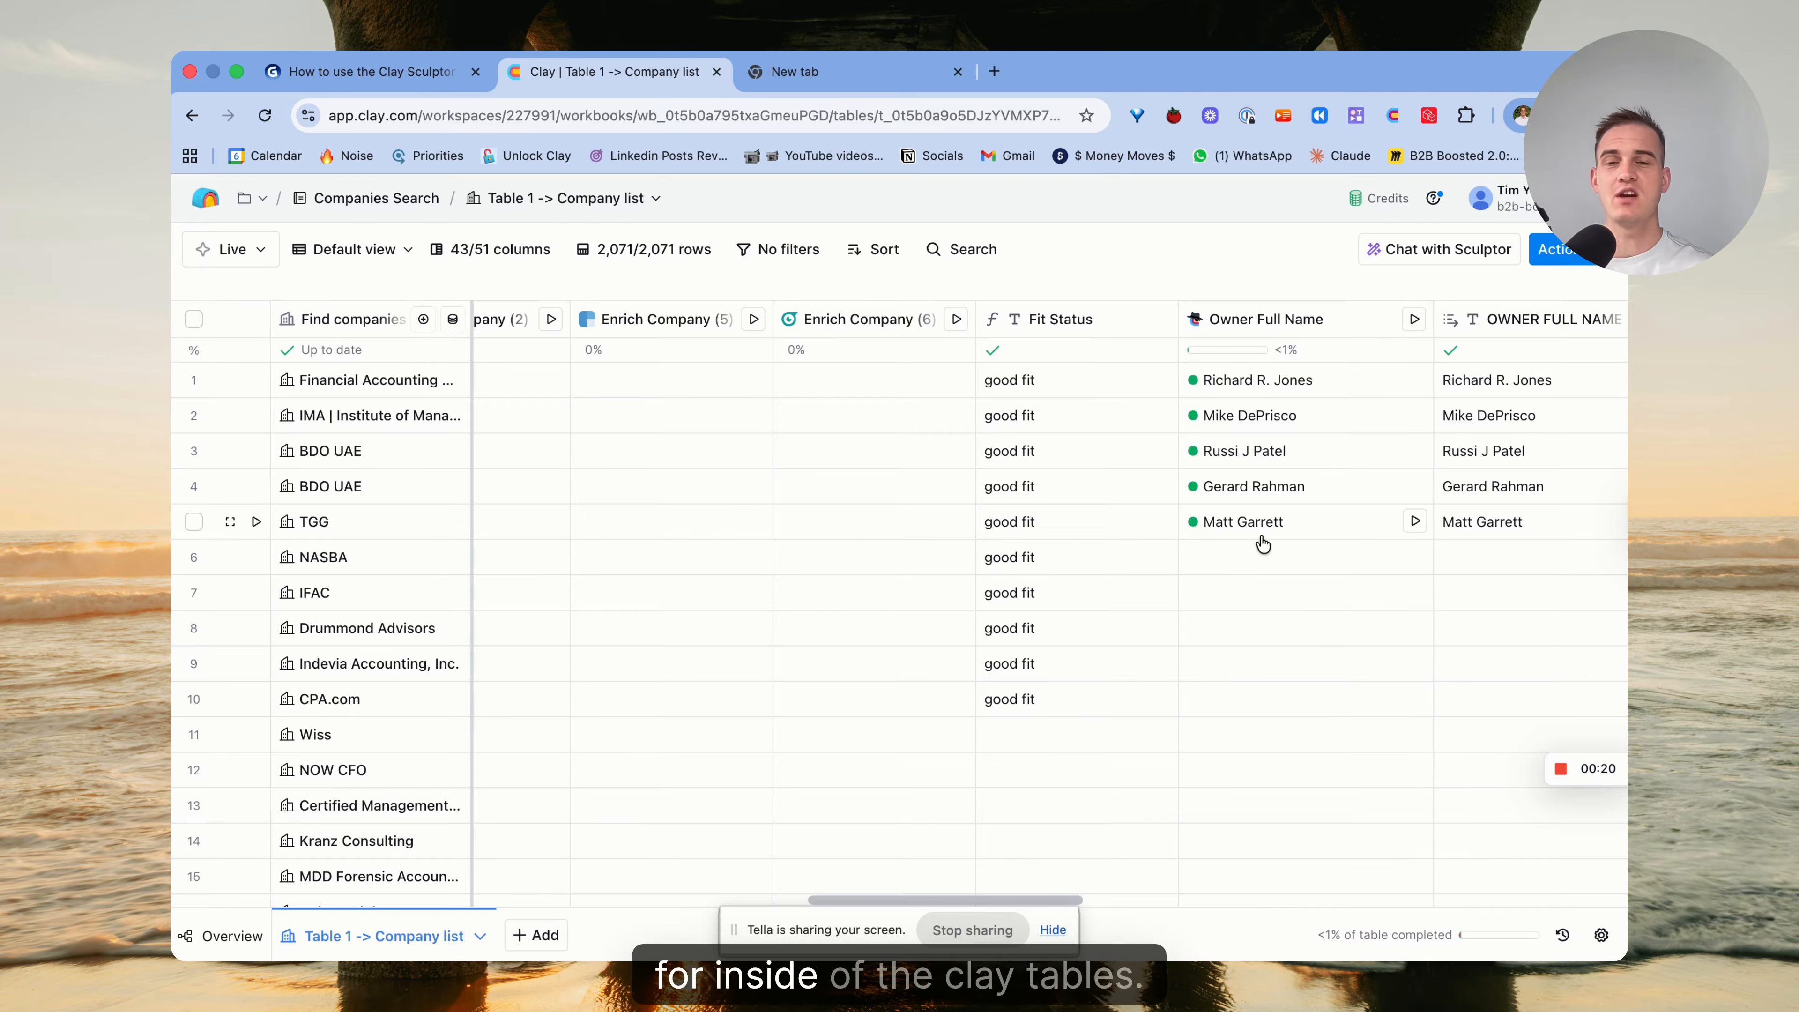
{"action": "scroll", "coordinate": [1306, 544], "scroll_direction": "left", "scroll_amount": 6}
{"action": "scroll", "coordinate": [1309, 553], "scroll_direction": "left", "scroll_amount": 15}
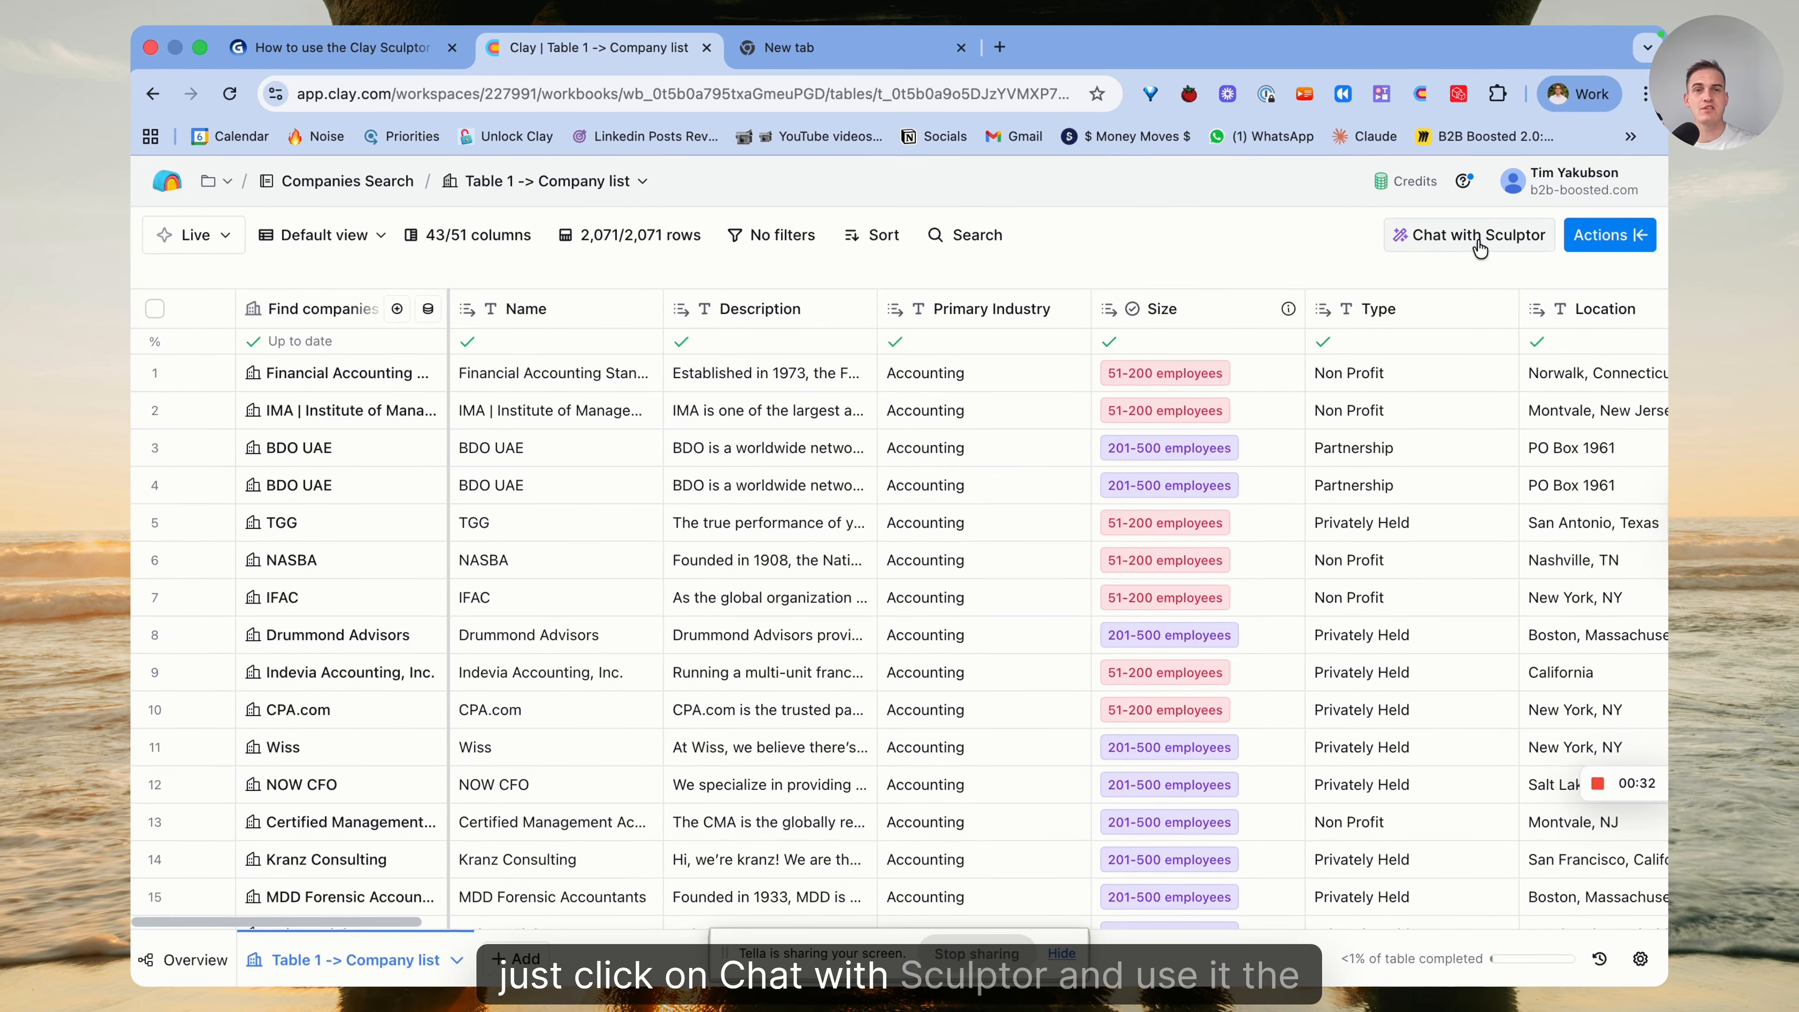
Reopen the Sculptor chat beside the table to look back over the conversation.
{"action": "left_click", "coordinate": [1429, 251]}
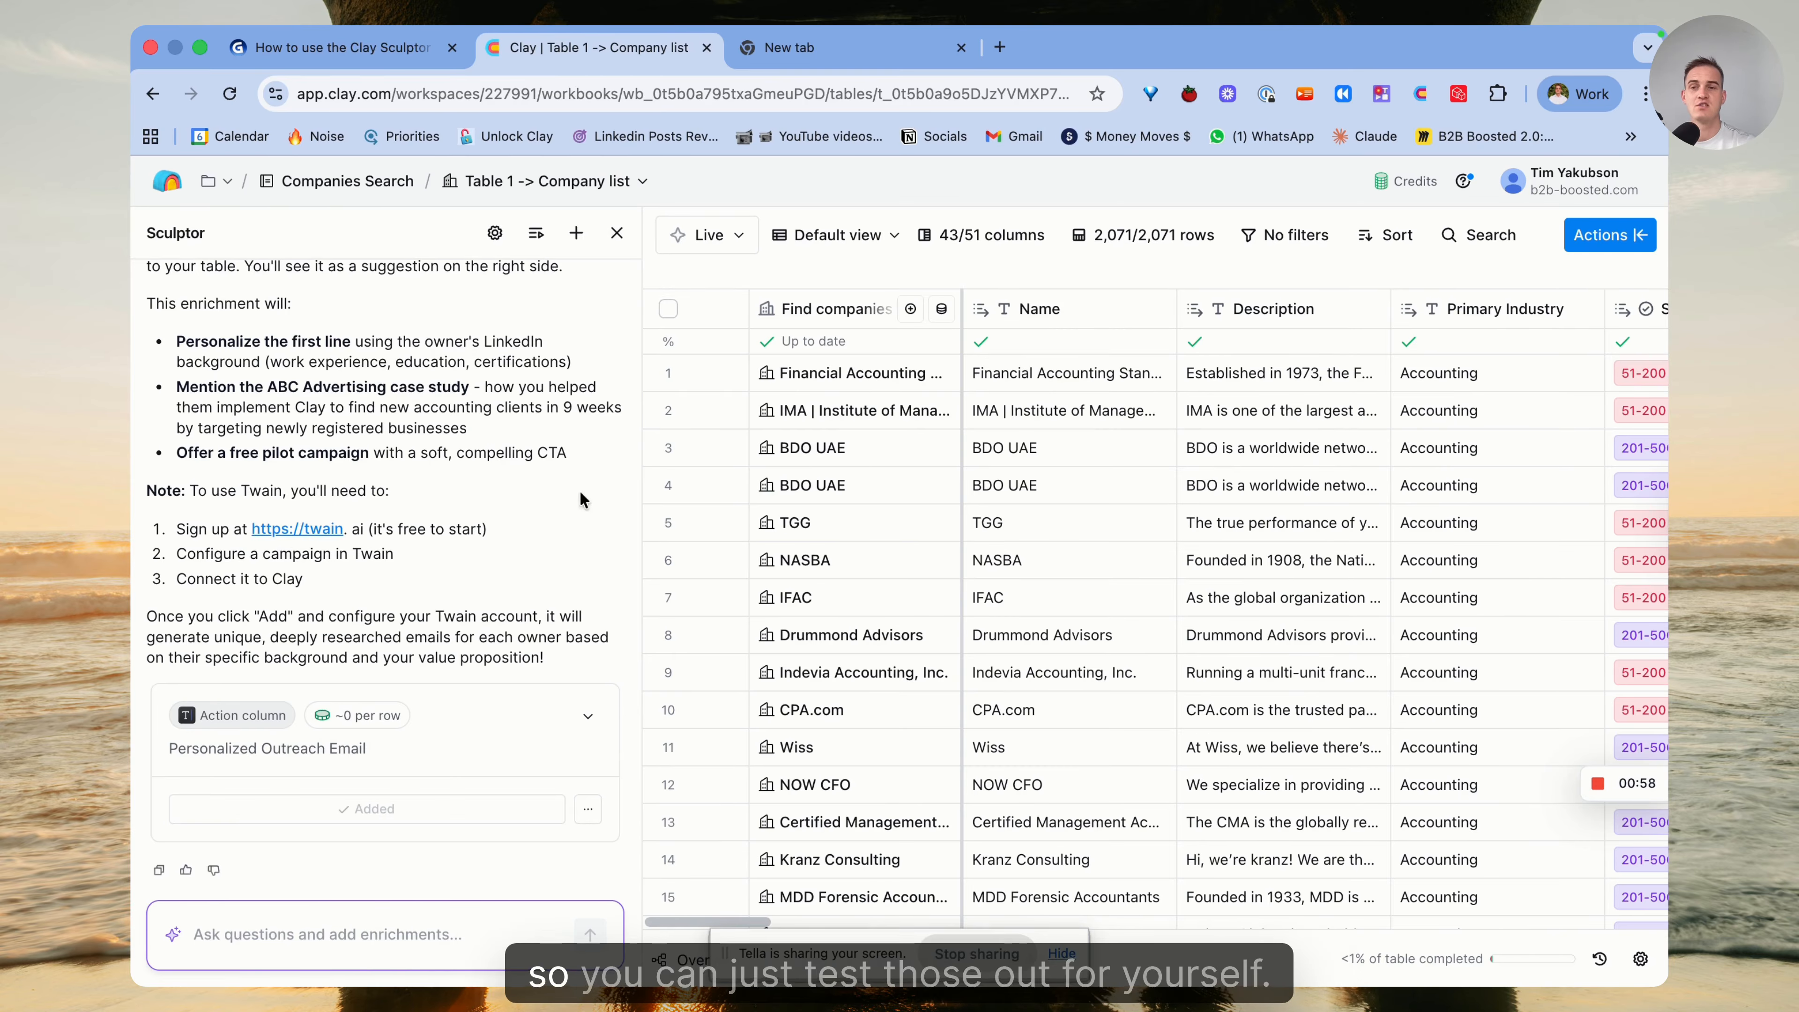
{"action": "scroll", "coordinate": [566, 518], "scroll_direction": "up", "scroll_amount": 5}
{"action": "scroll", "coordinate": [566, 518], "scroll_direction": "up", "scroll_amount": 4}
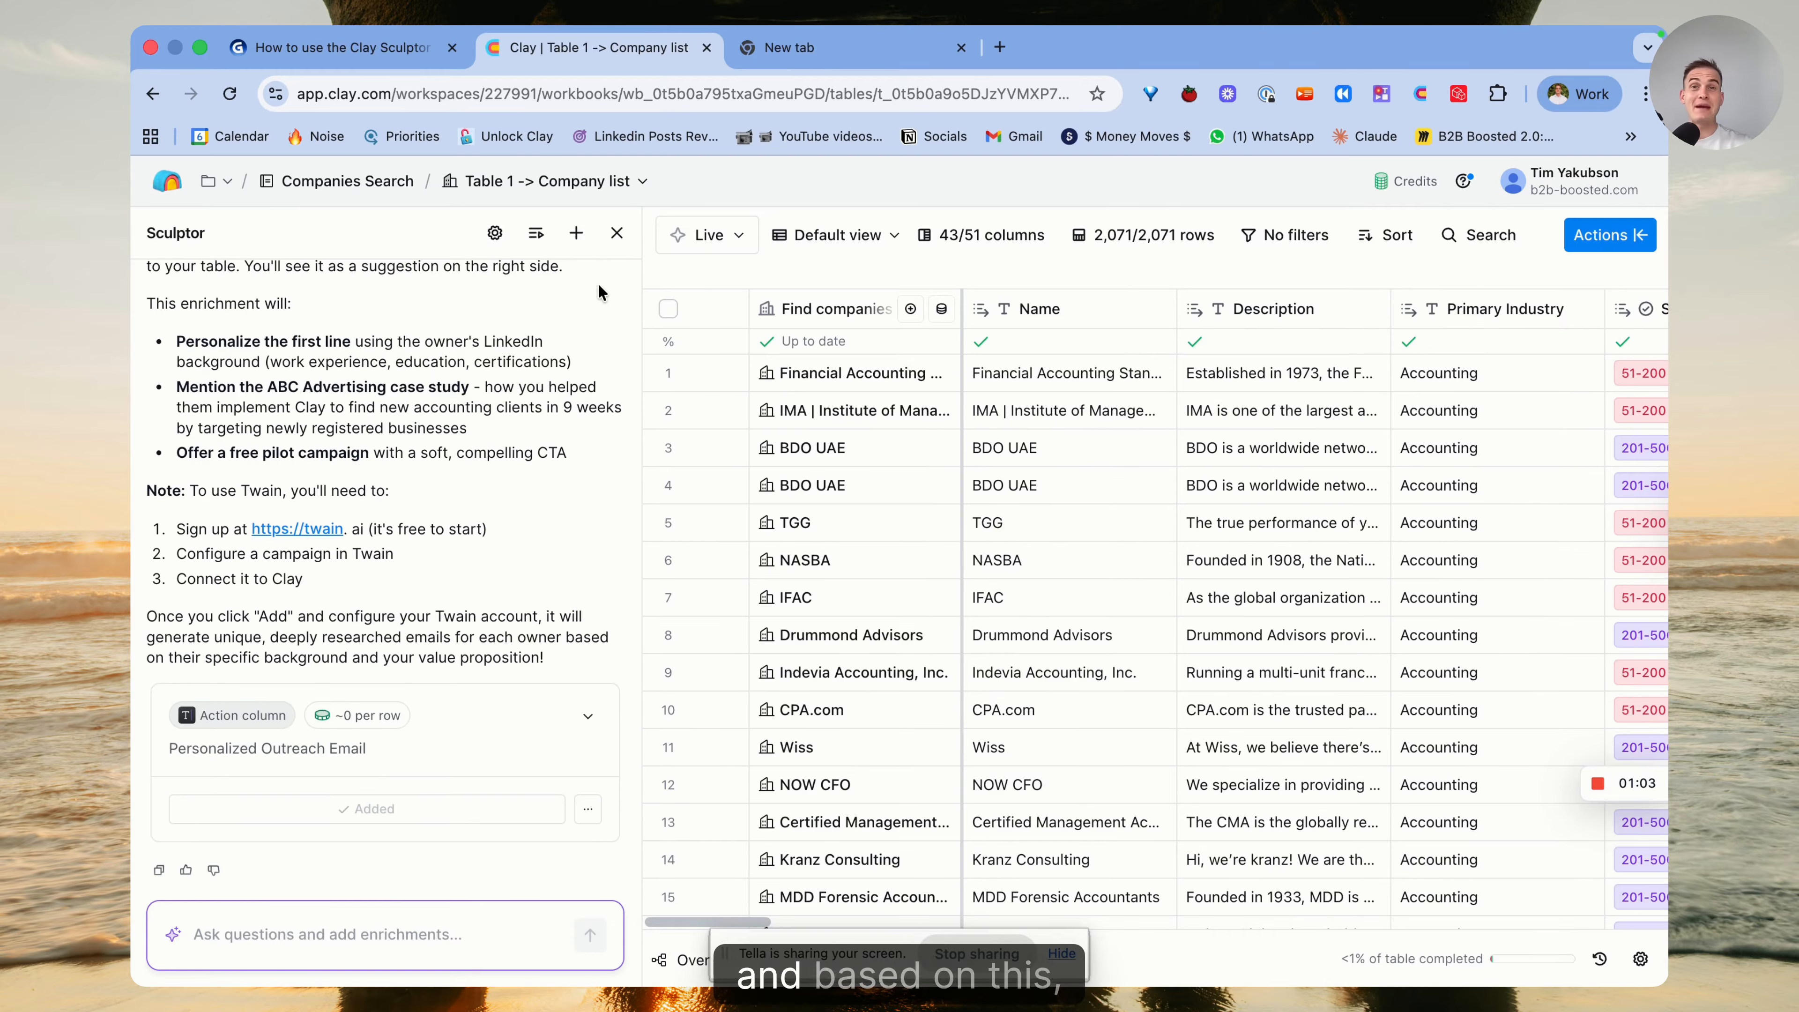